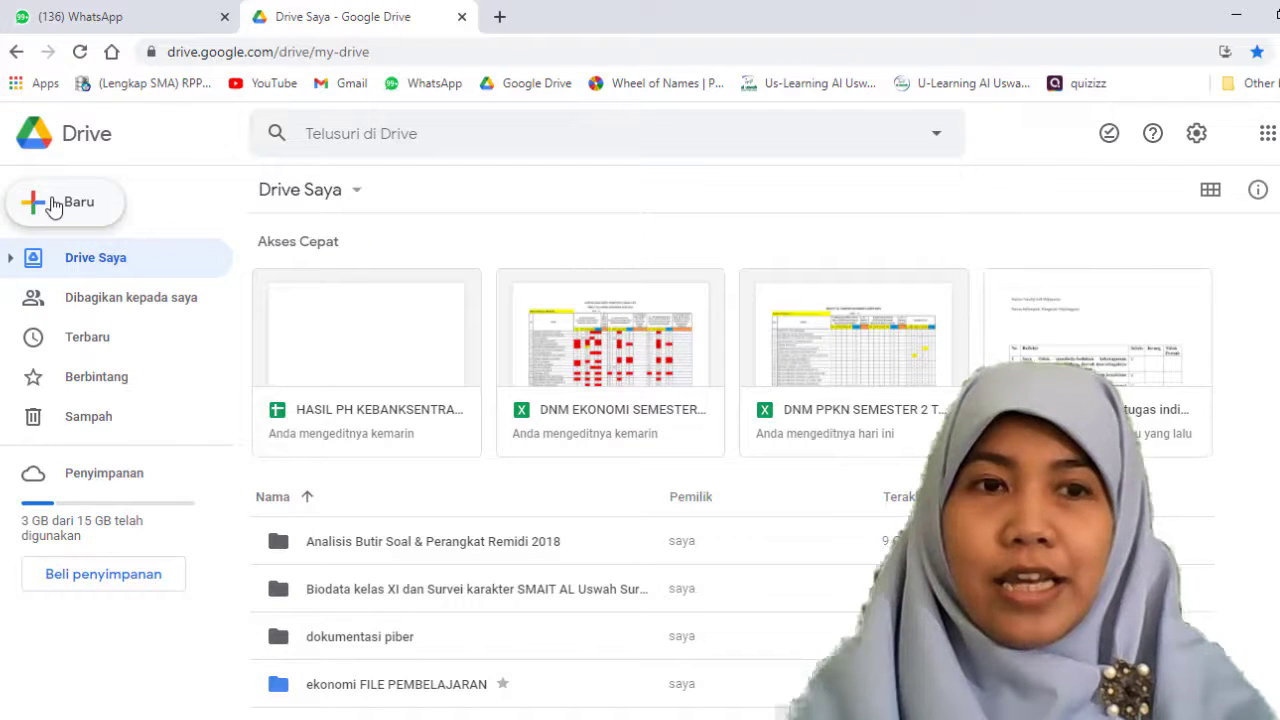
Step: Browse the Google Forms template gallery from Google Drive and create a blank form
{"action": "left_click", "coordinate": [54, 206]}
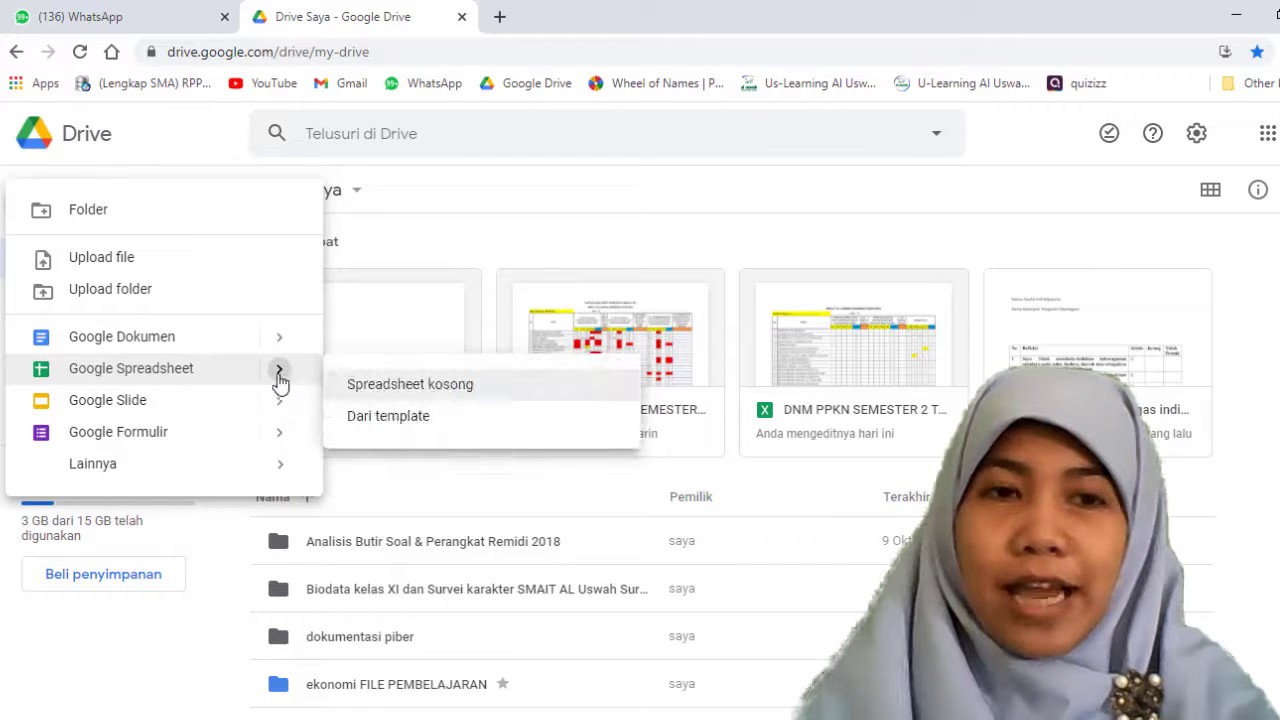
{"action": "mouse_move", "coordinate": [266, 409]}
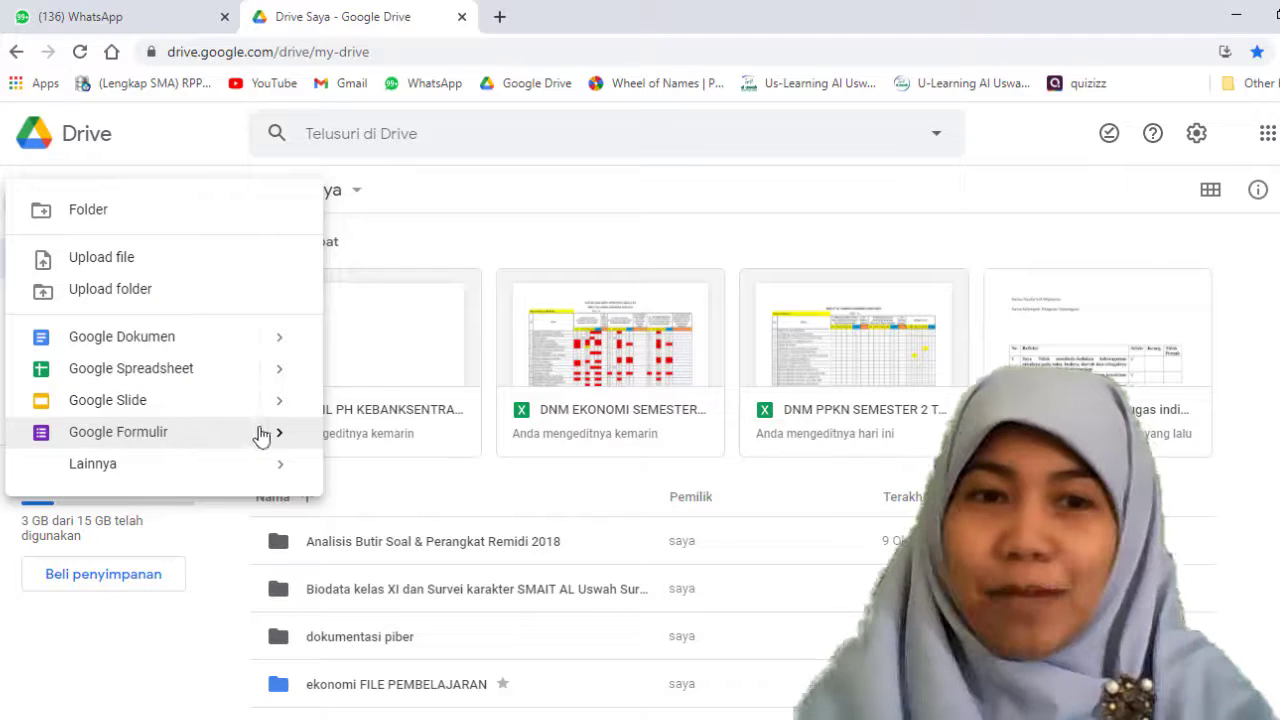
{"action": "mouse_move", "coordinate": [274, 437]}
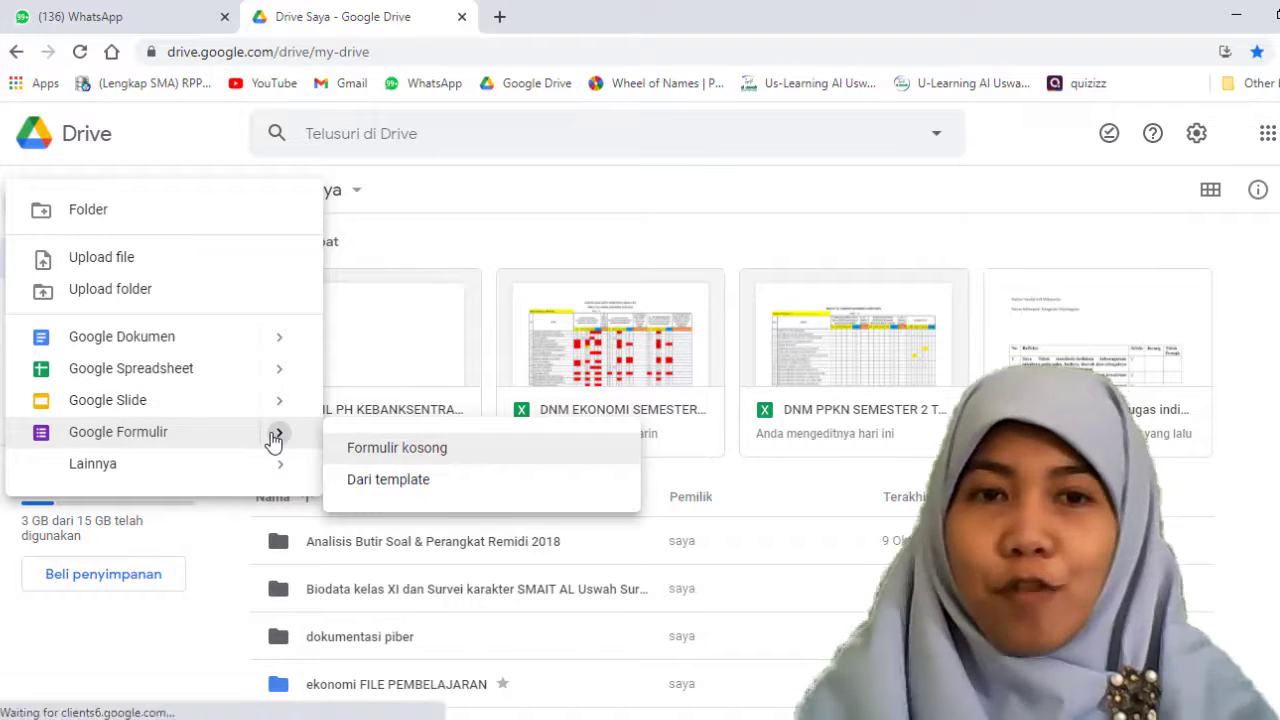
{"action": "left_click", "coordinate": [386, 481]}
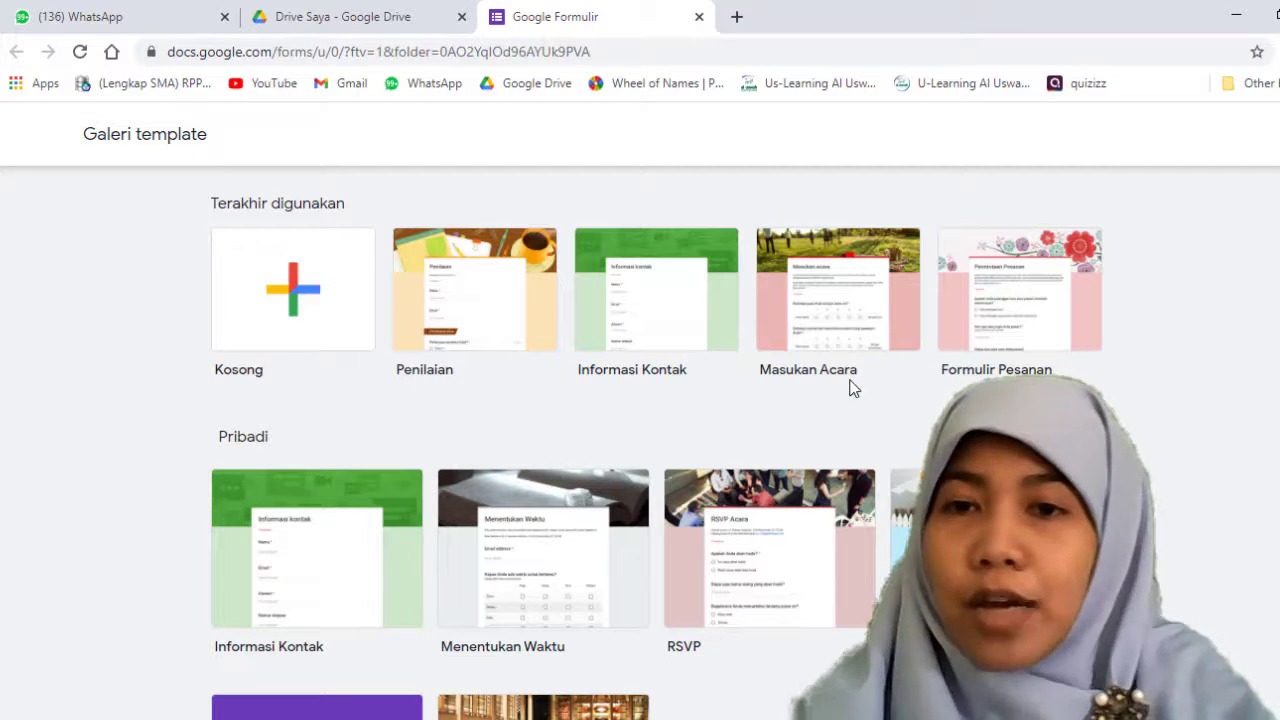
{"action": "scroll", "coordinate": [637, 443], "scroll_direction": "down", "scroll_amount": 10}
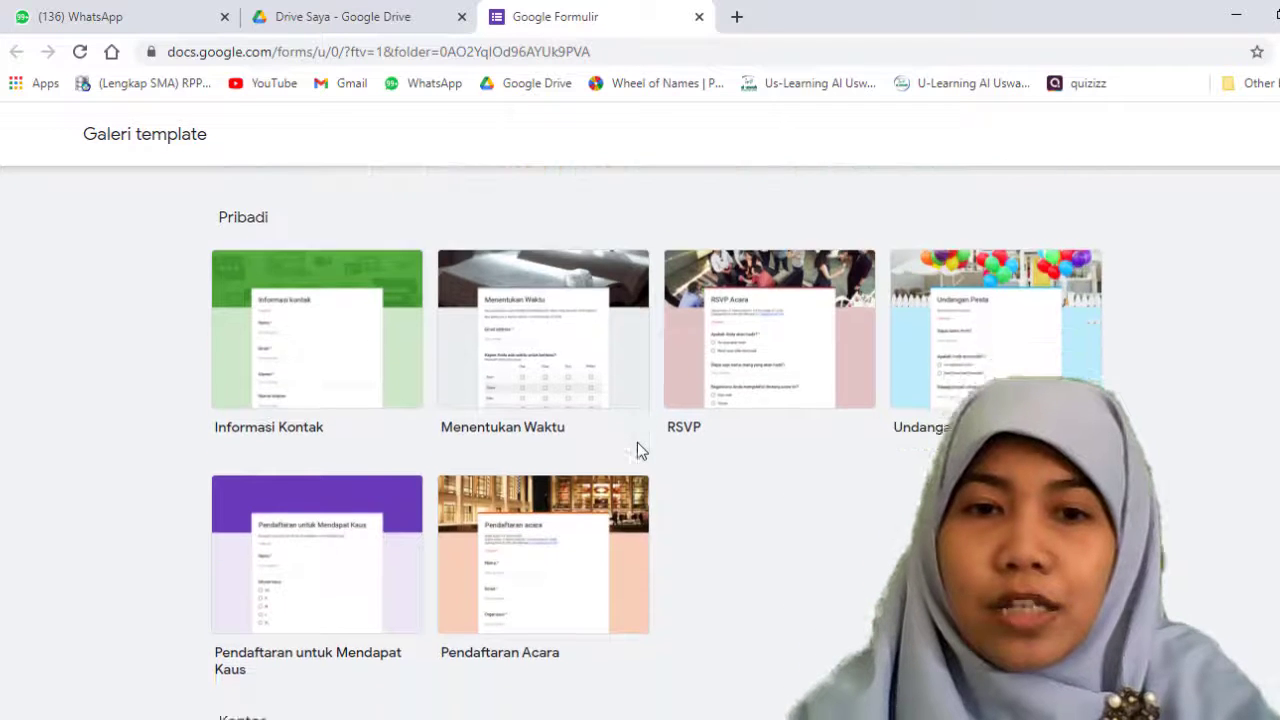
{"action": "scroll", "coordinate": [640, 452], "scroll_direction": "down", "scroll_amount": 3}
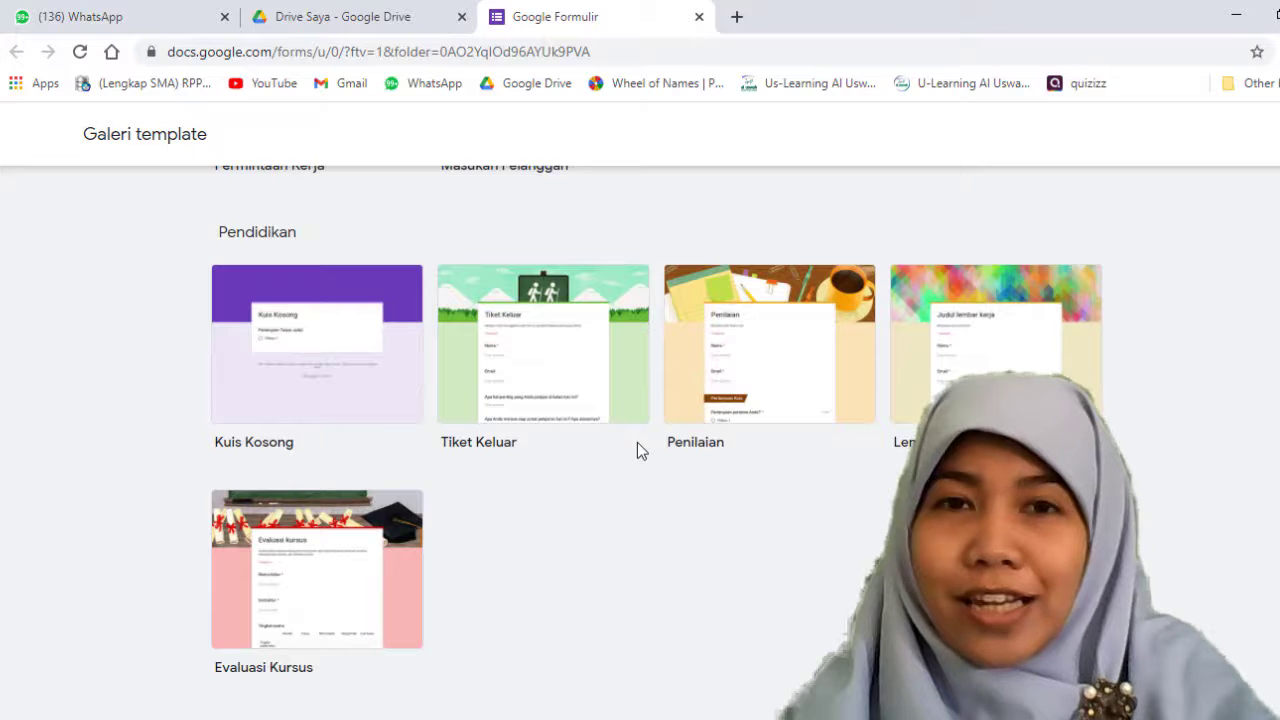
{"action": "scroll", "coordinate": [637, 442], "scroll_direction": "up", "scroll_amount": 12}
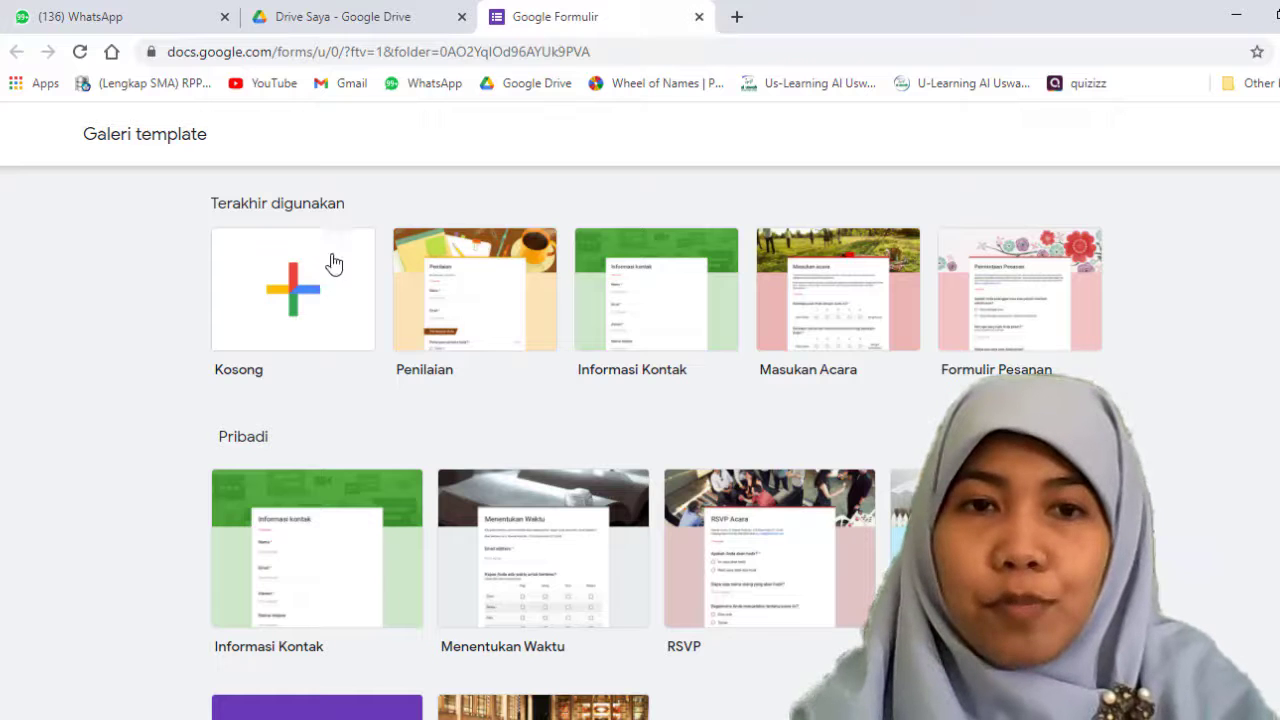
{"action": "left_click", "coordinate": [292, 298]}
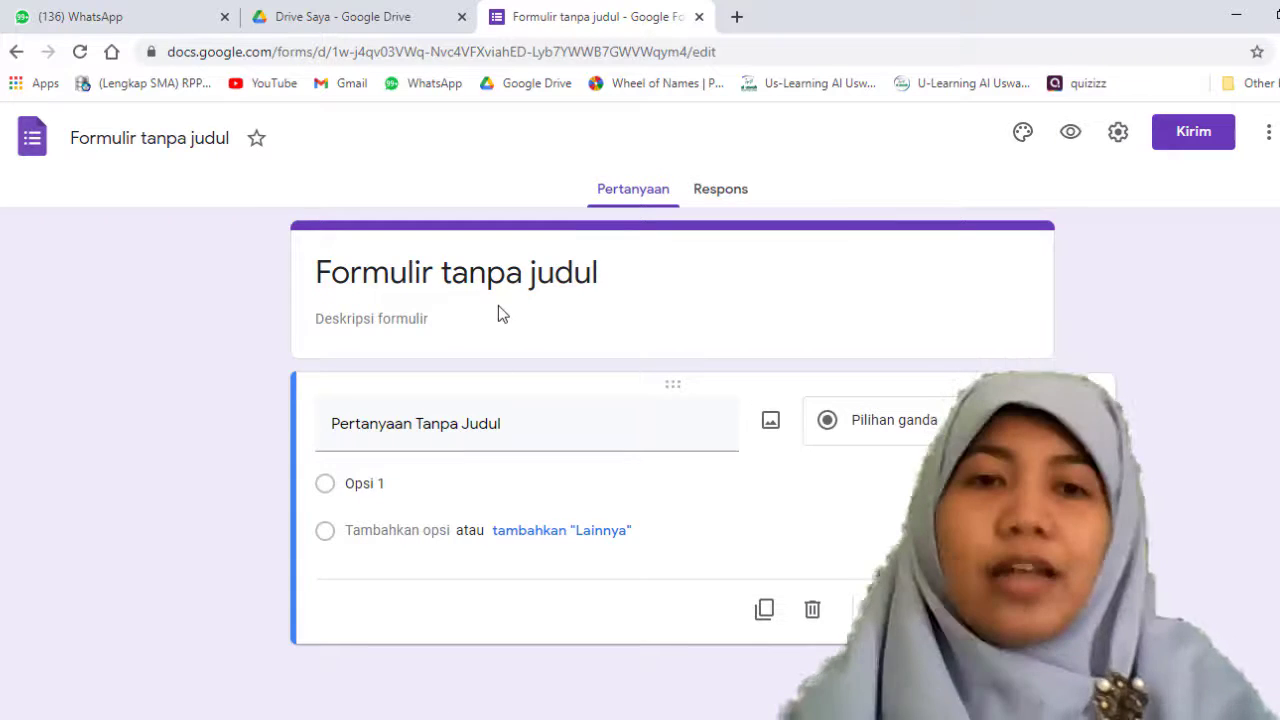
Step: Set the form title to "PENGUMPULAN TUGAS KETERAMPILAN PPKN"
{"action": "left_click", "coordinate": [475, 290]}
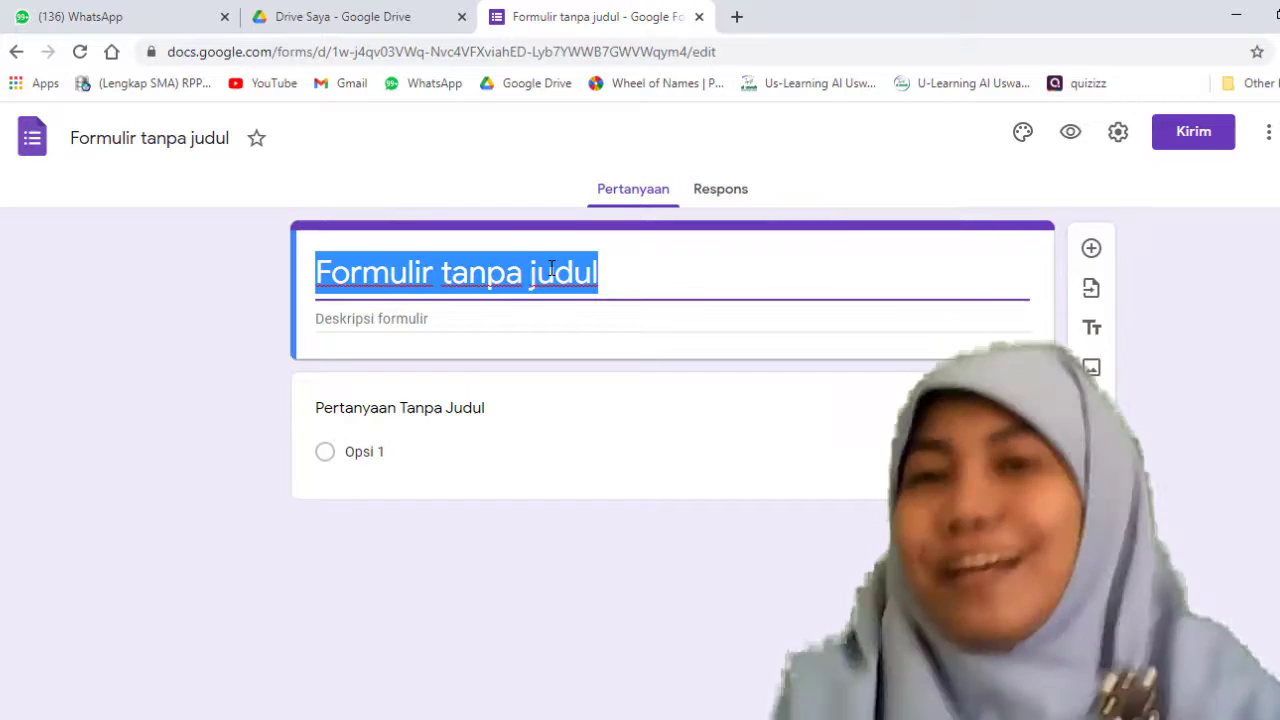
{"action": "key", "text": "BackSpace"}
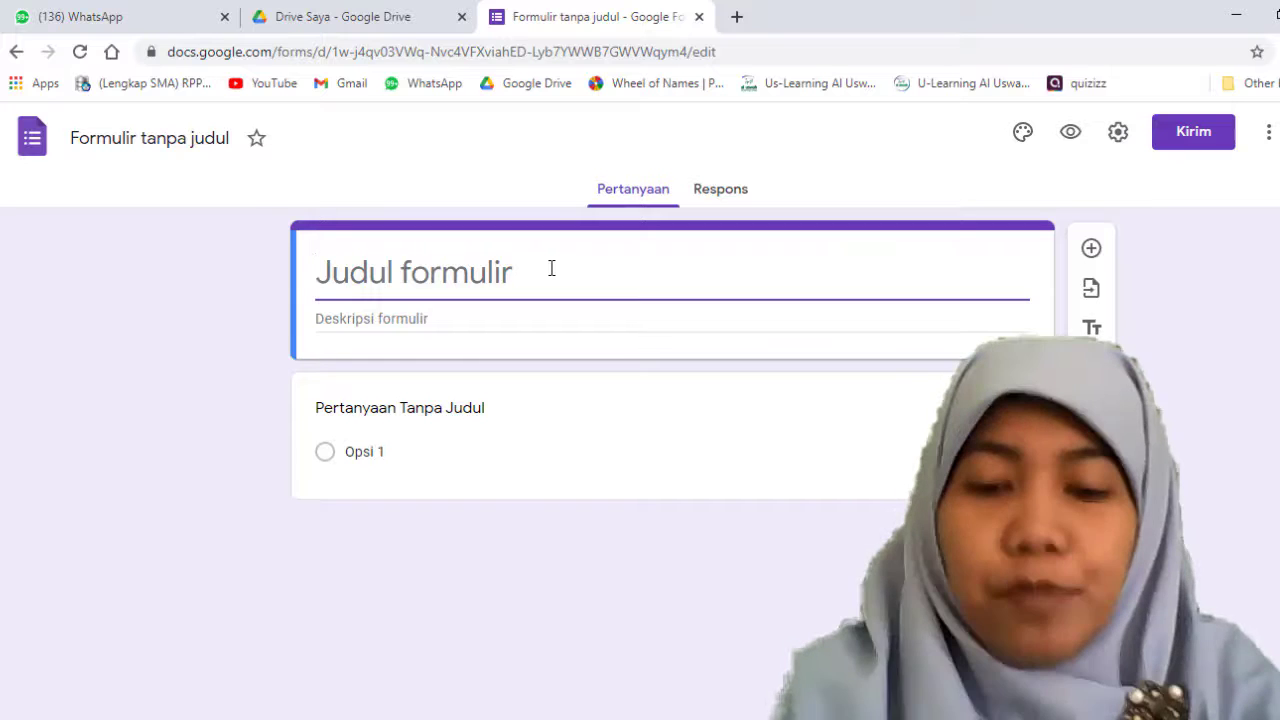
{"action": "type", "text": "PENGUM"}
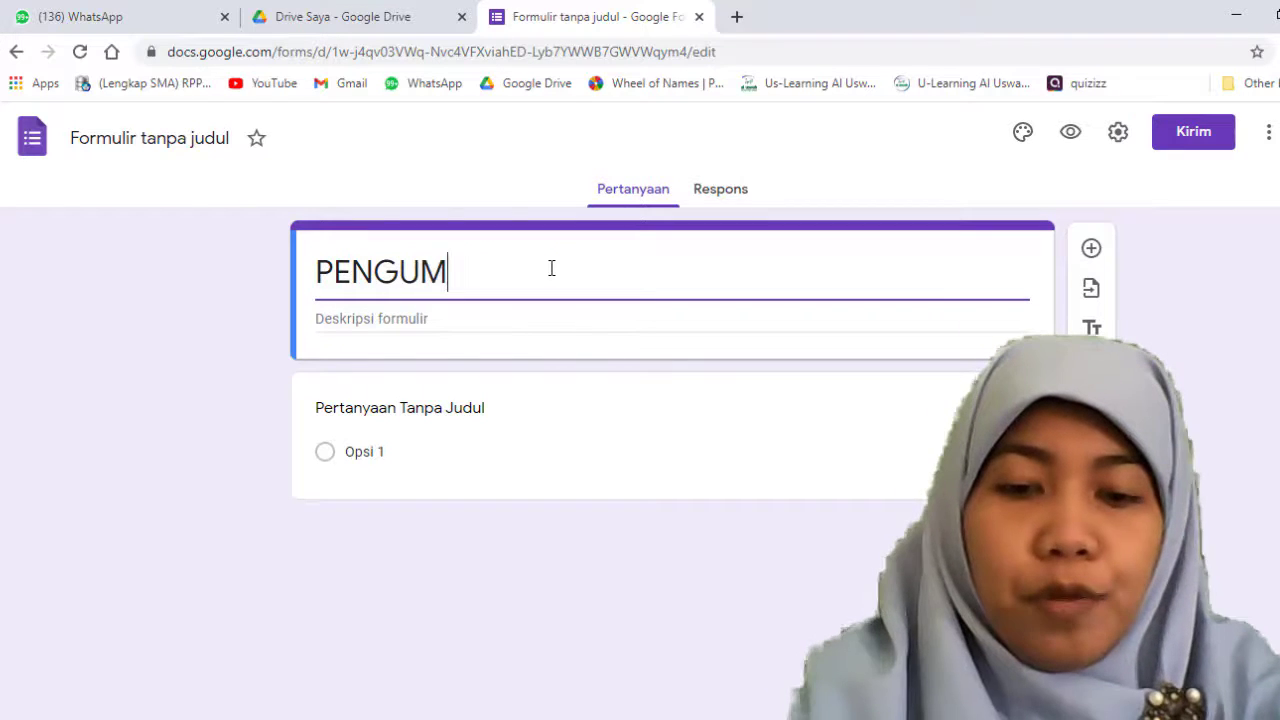
{"action": "type", "text": "PULAN T"}
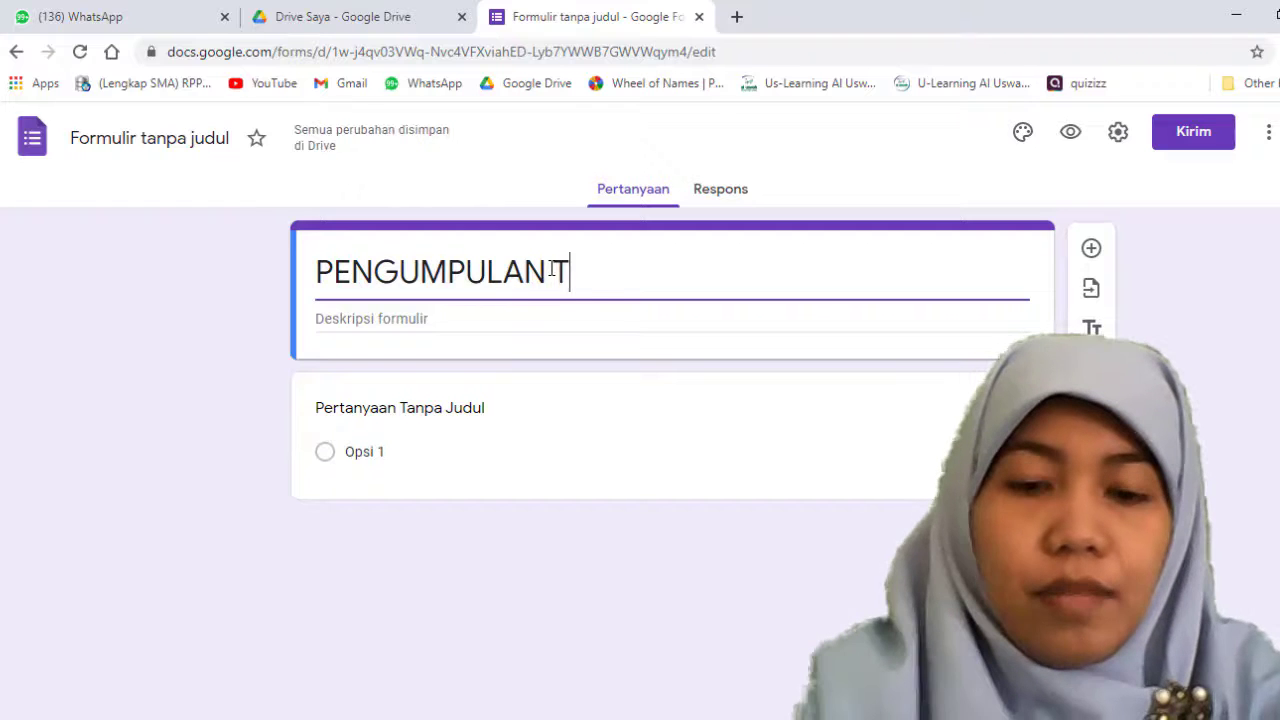
{"action": "type", "text": "UGAS"}
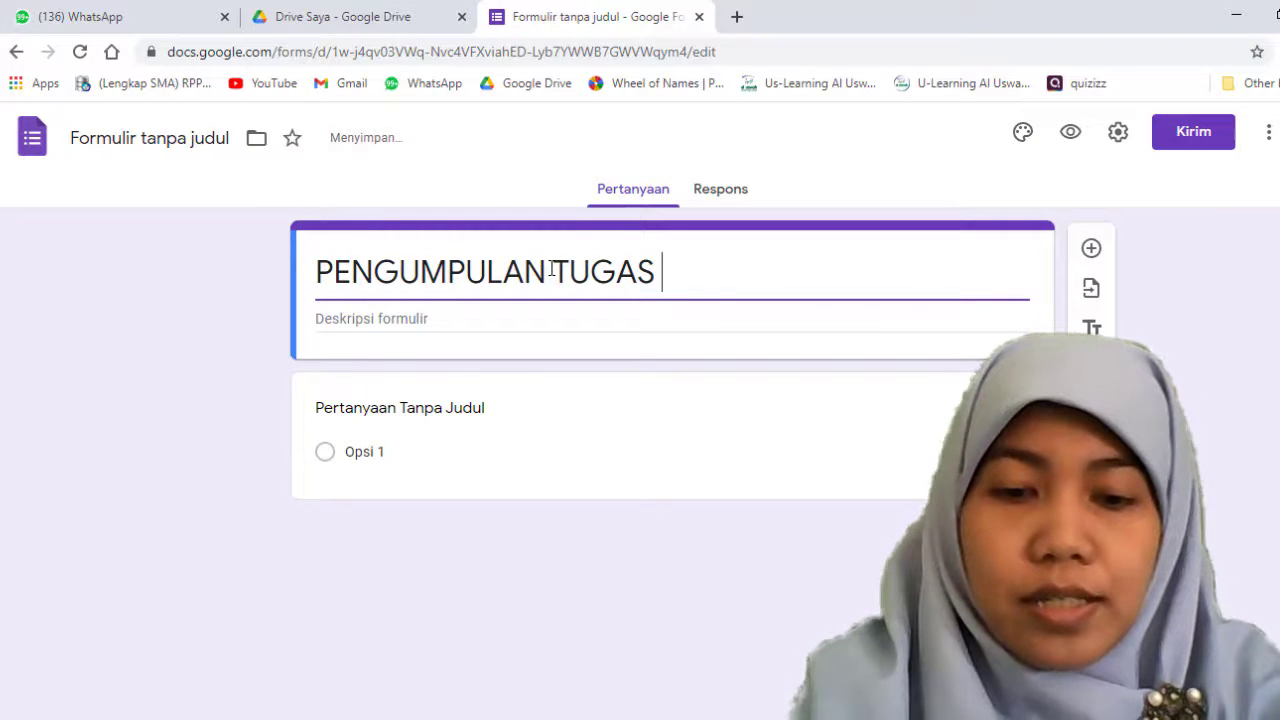
{"action": "type", "text": " KETERAM"}
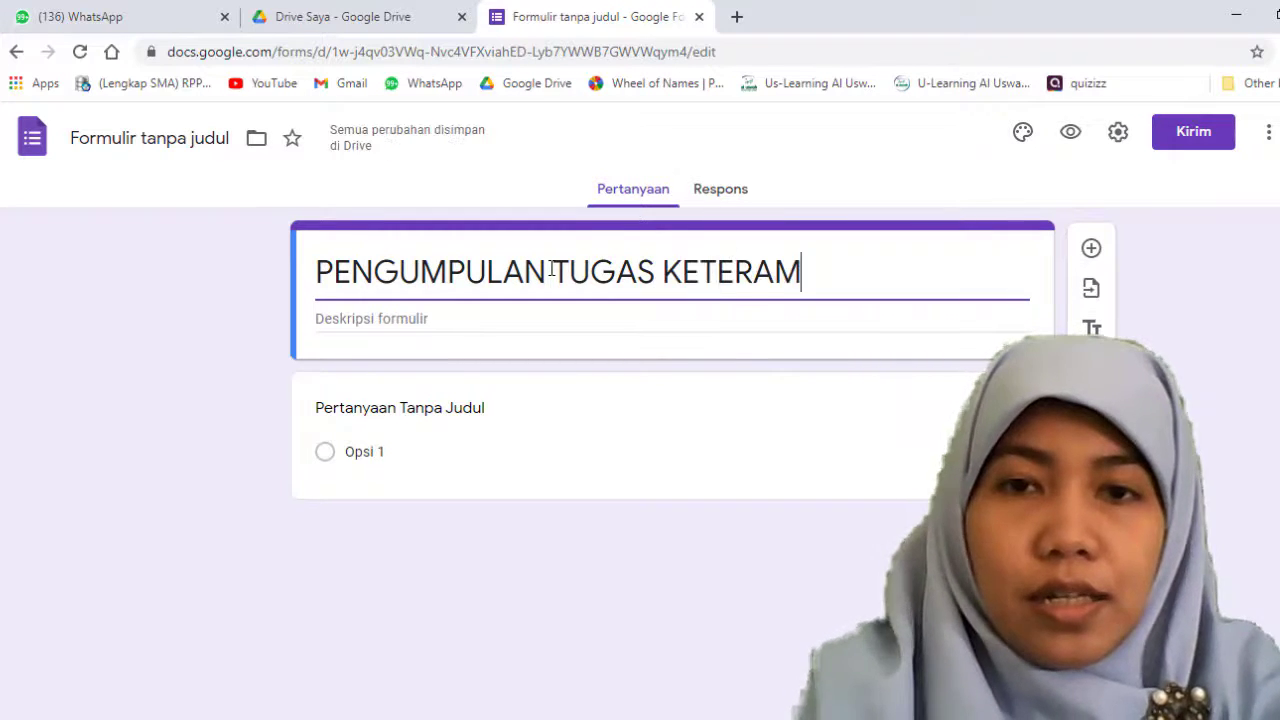
{"action": "type", "text": "PILAN PPKN"}
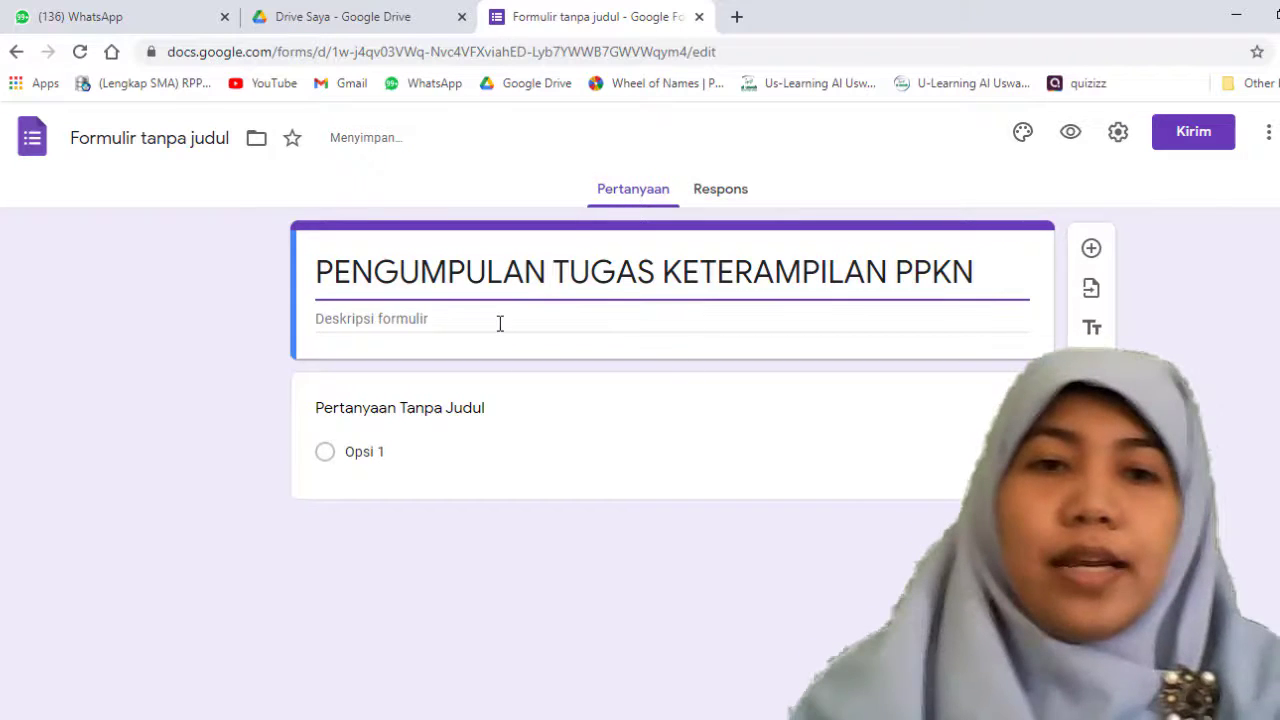
Step: Start the form description with the greeting "Assalammu'alaykum warahmatullahi wabarakatuh siswa hebat sekalian"
{"action": "left_click", "coordinate": [499, 323]}
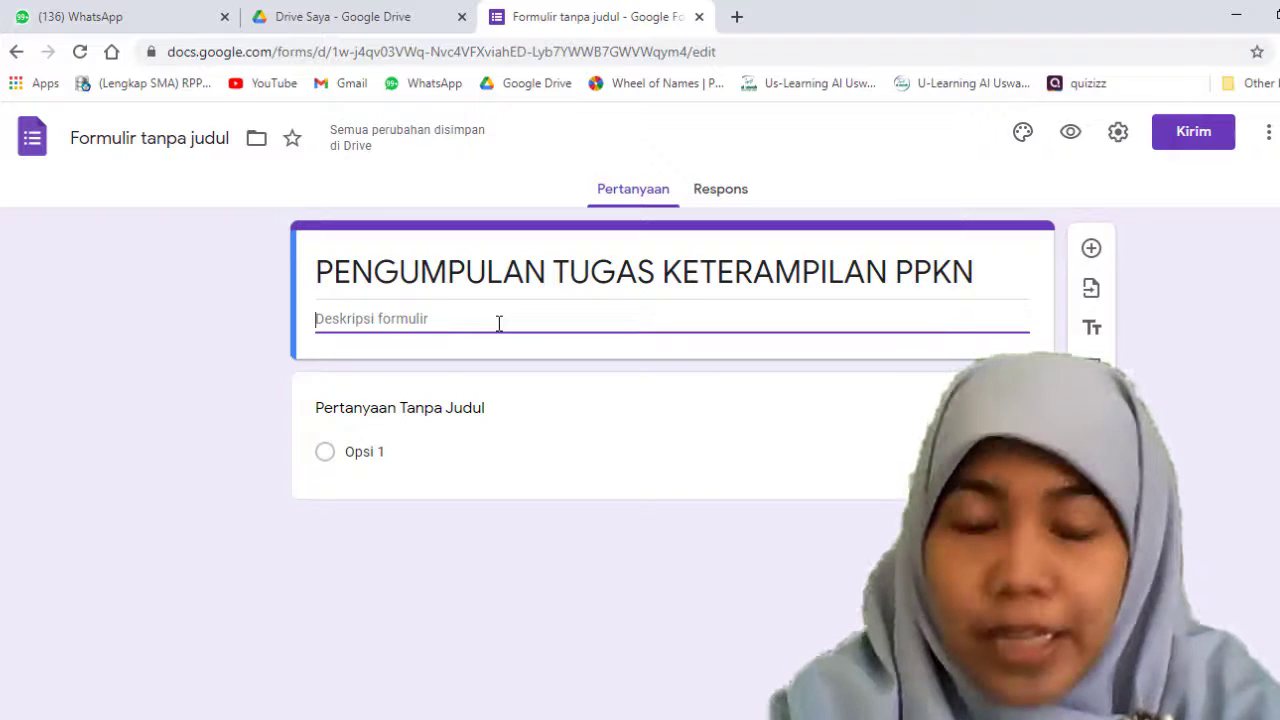
{"action": "type", "text": "Assalammu'alaykum warahmatullahi wabarakatuh good student"}
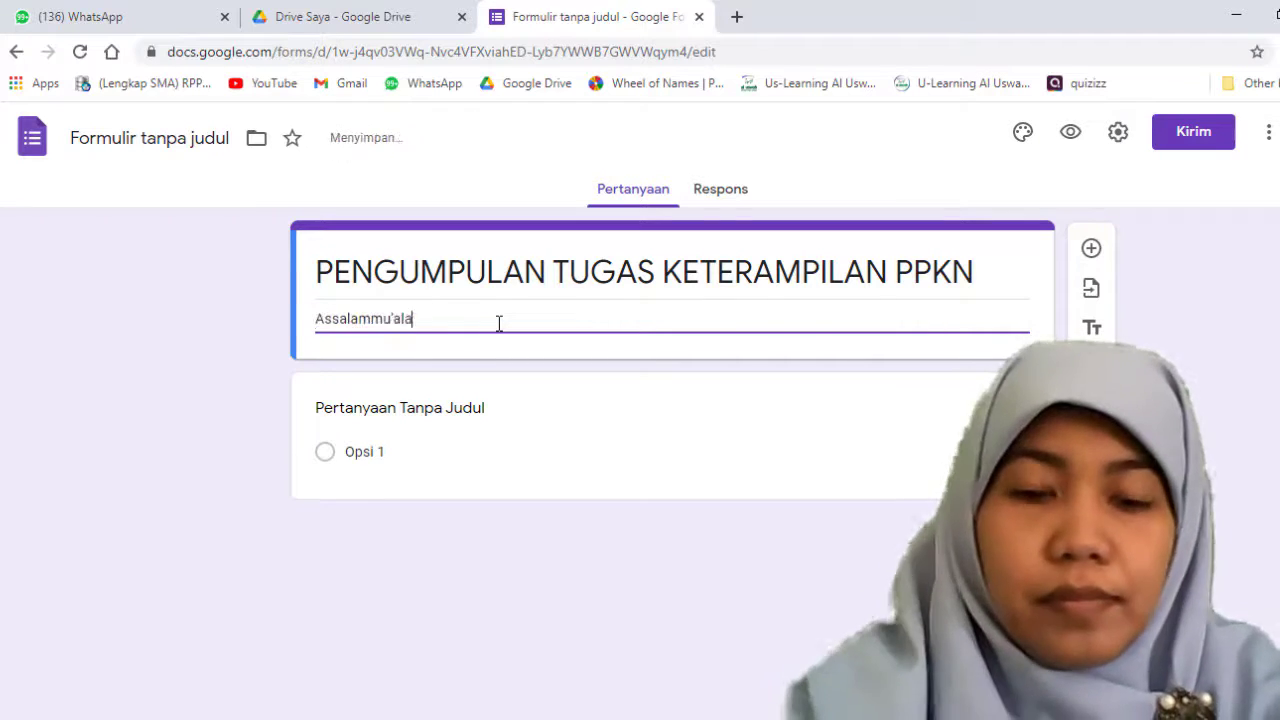
{"action": "key", "text": "BackSpace"}
{"action": "key", "text": "BackSpace"}
{"action": "key", "text": "BackSpace"}
{"action": "key", "text": "BackSpace"}
{"action": "key", "text": "BackSpace"}
{"action": "key", "text": "BackSpace"}
{"action": "key", "text": "BackSpace"}
{"action": "key", "text": "BackSpace"}
{"action": "key", "text": "BackSpace"}
{"action": "key", "text": "BackSpace"}
{"action": "key", "text": "BackSpace"}
{"action": "key", "text": "BackSpace"}
{"action": "type", "text": "siswa hebat sekalian"}
Step: Add the description paragraph "silahkan kalian bisa mengisi dan mengumpulkan hasil pekerjaan kalian ya.." below the greeting, separated by a blank line
{"action": "key", "text": "Return"}
{"action": "key", "text": "Return"}
{"action": "type", "text": "silahkan"}
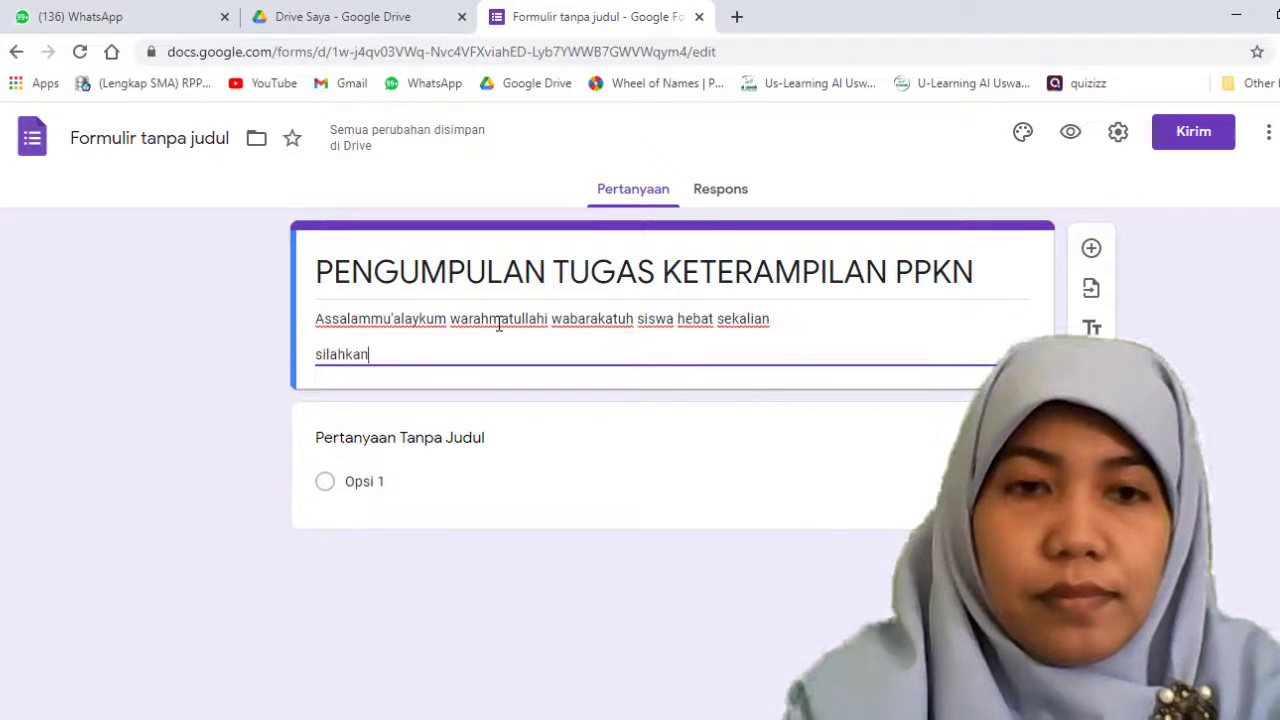
{"action": "type", "text": " kalian bisa mengisi dan mengumpulkan hasil pekerjaan kalian ya.."}
{"action": "key", "text": "Return"}
{"action": "key", "text": "Return"}
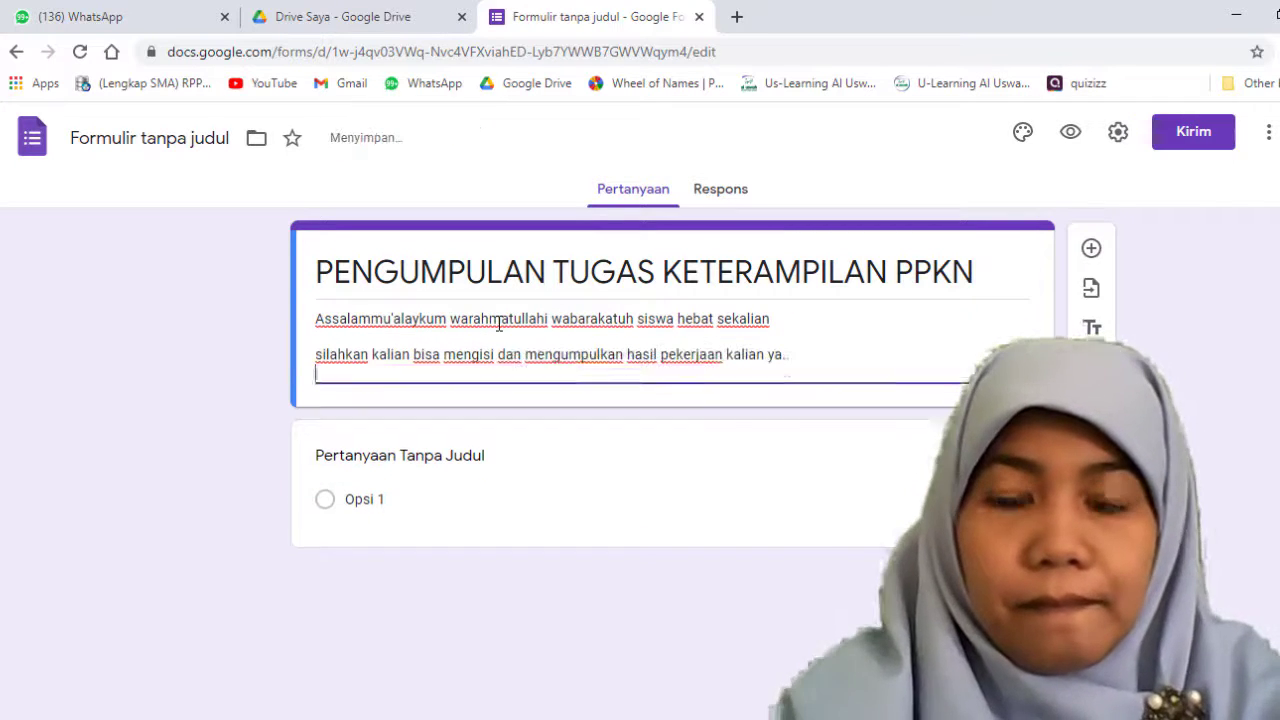
Step: Add the description reminder "jangan lupa untuk konfirmasikan pengumpulannya kepada ustadzah", followed by a blank line
{"action": "type", "text": "jangan lupa untuk konfirmasikan pengumpulannya kepada ustadzah"}
{"action": "key", "text": "Return"}
{"action": "key", "text": "Return"}
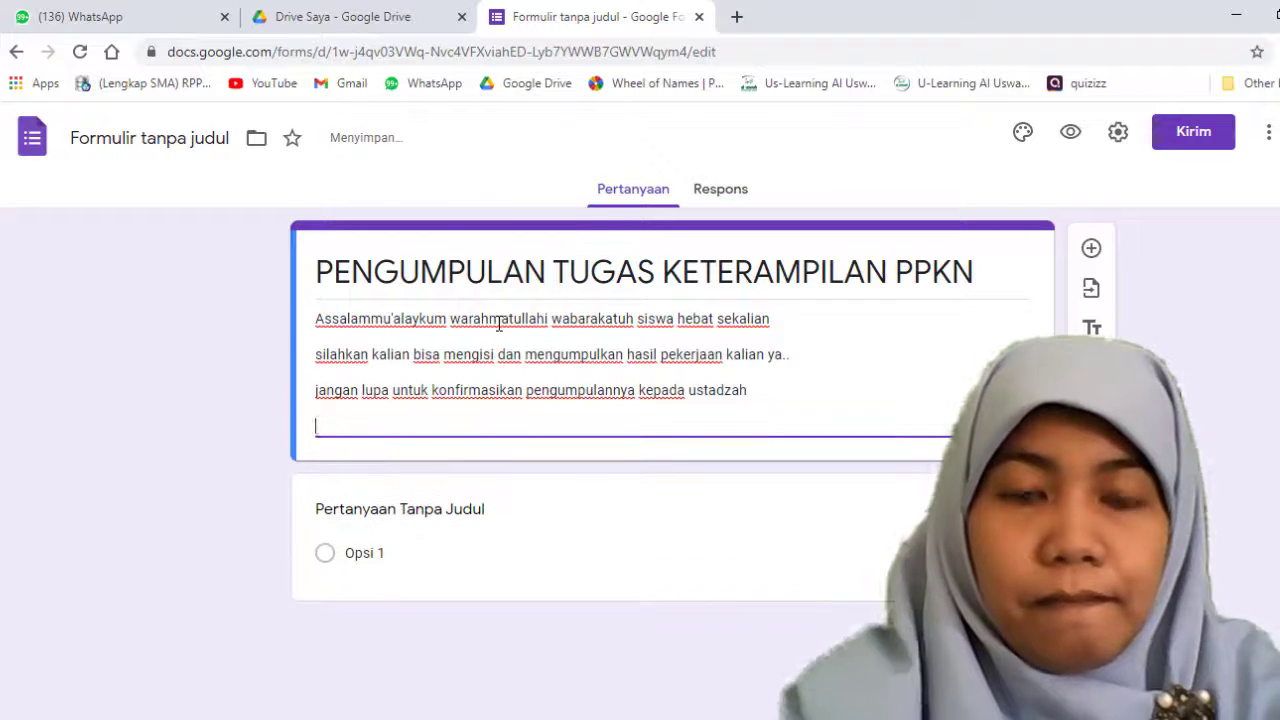
Step: Add the thank-you line "terima kasih atas perhatian dan usahanya, semoga dapat menjadi ilmu yang bermanfaat" to the description
{"action": "type", "text": "terima kasih atas perhatian dan usahanya, semoaga"}
{"action": "key", "text": "BackSpace"}
{"action": "key", "text": "BackSpace"}
{"action": "key", "text": "BackSpace"}
{"action": "key", "text": "BackSpace"}
{"action": "type", "text": "ga dapat menjadi ilmu yang bermanfaat"}
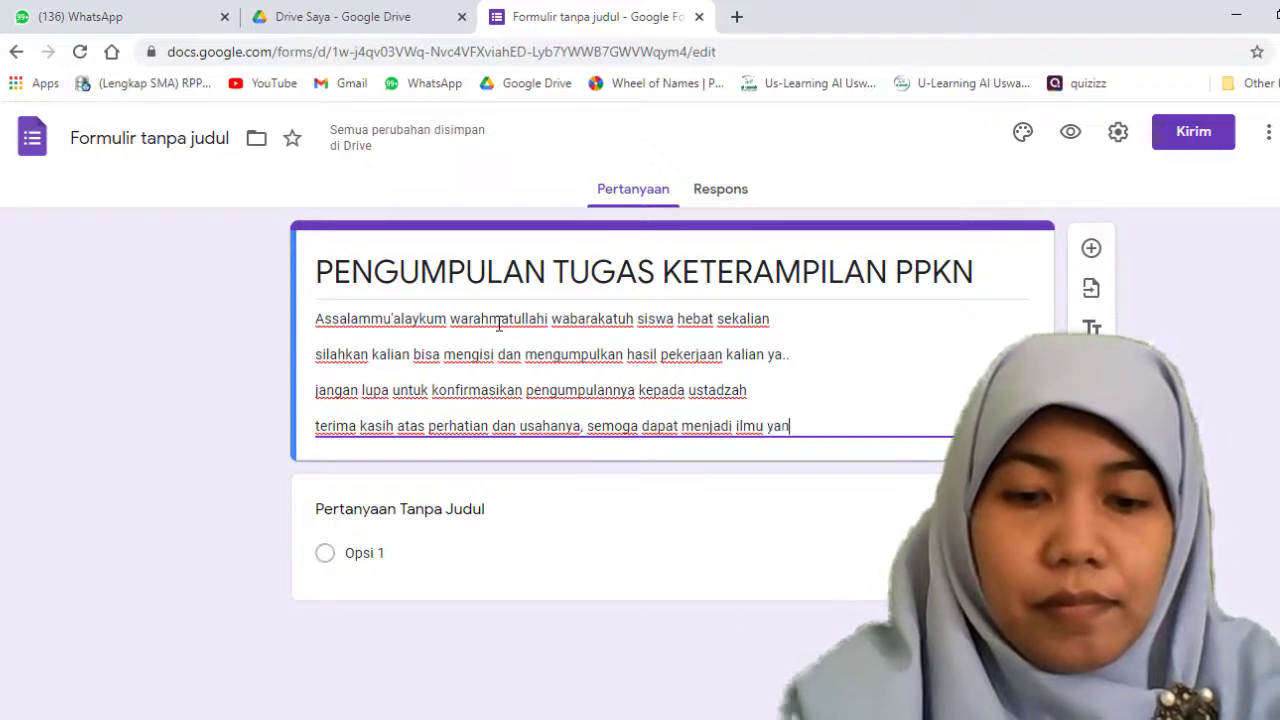
Step: Close the form description with "wassalammu'alaykum warahmatullahi wabarakatuh" after a blank line
{"action": "key", "text": "Return"}
{"action": "key", "text": "Return"}
{"action": "type", "text": "wassalammu'alaykum warahmatullahi wabarakatuh"}
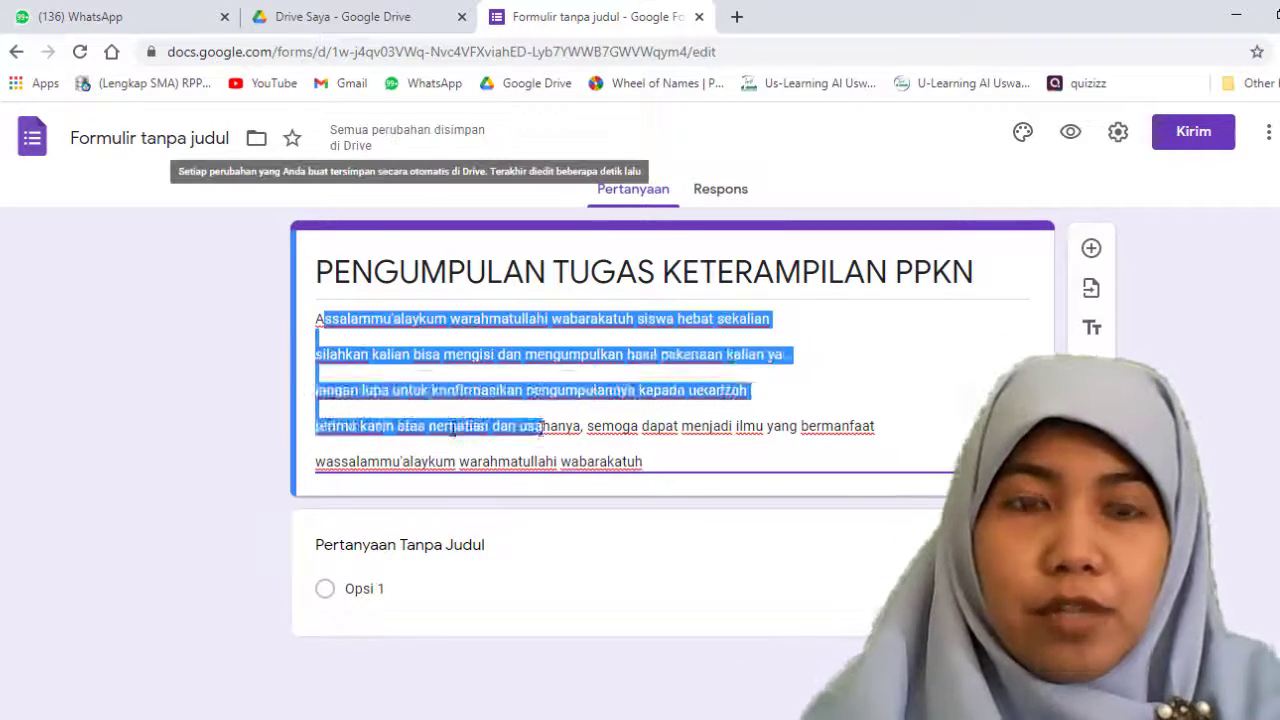
{"action": "left_click", "coordinate": [1091, 328]}
{"action": "left_click", "coordinate": [998, 337]}
{"action": "left_click", "coordinate": [308, 321]}
{"action": "left_click_drag", "start_coordinate": [308, 355], "coordinate": [797, 352]}
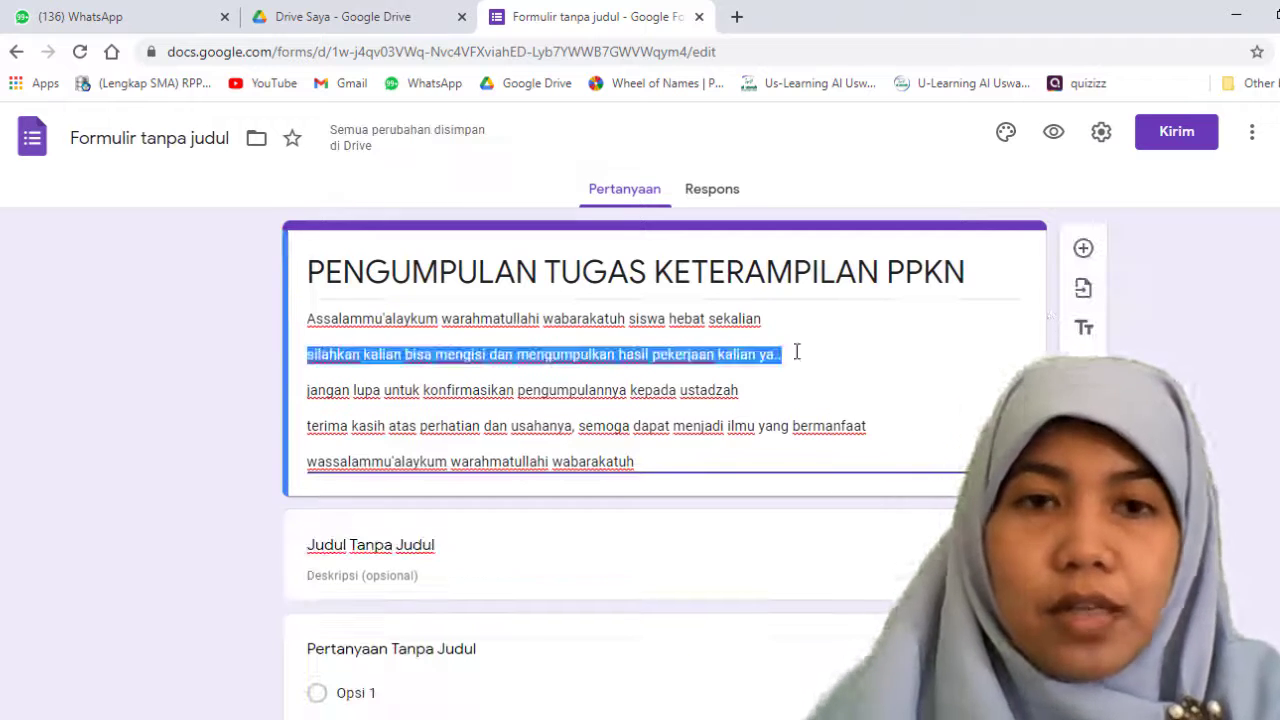
{"action": "left_click", "coordinate": [308, 360]}
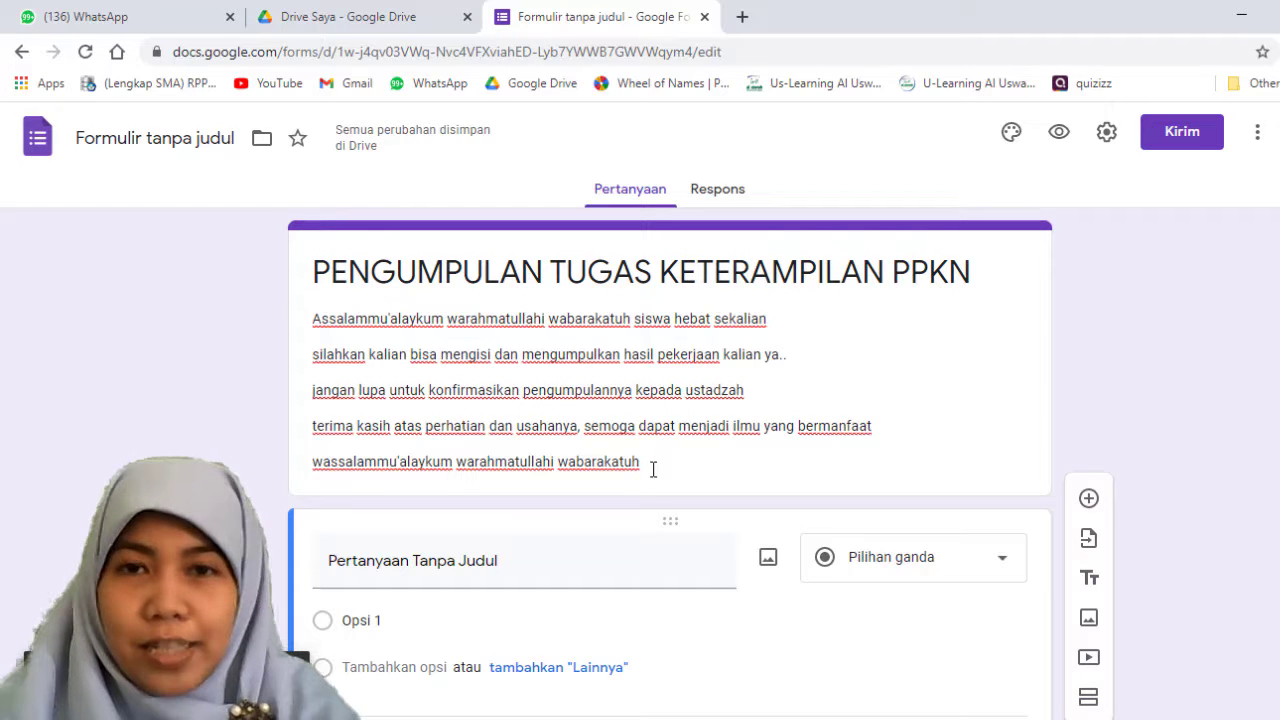
Step: Title the first question "Nama Lengkap" as a short-answer question and make it required
{"action": "scroll", "coordinate": [680, 498], "scroll_direction": "down", "scroll_amount": 1}
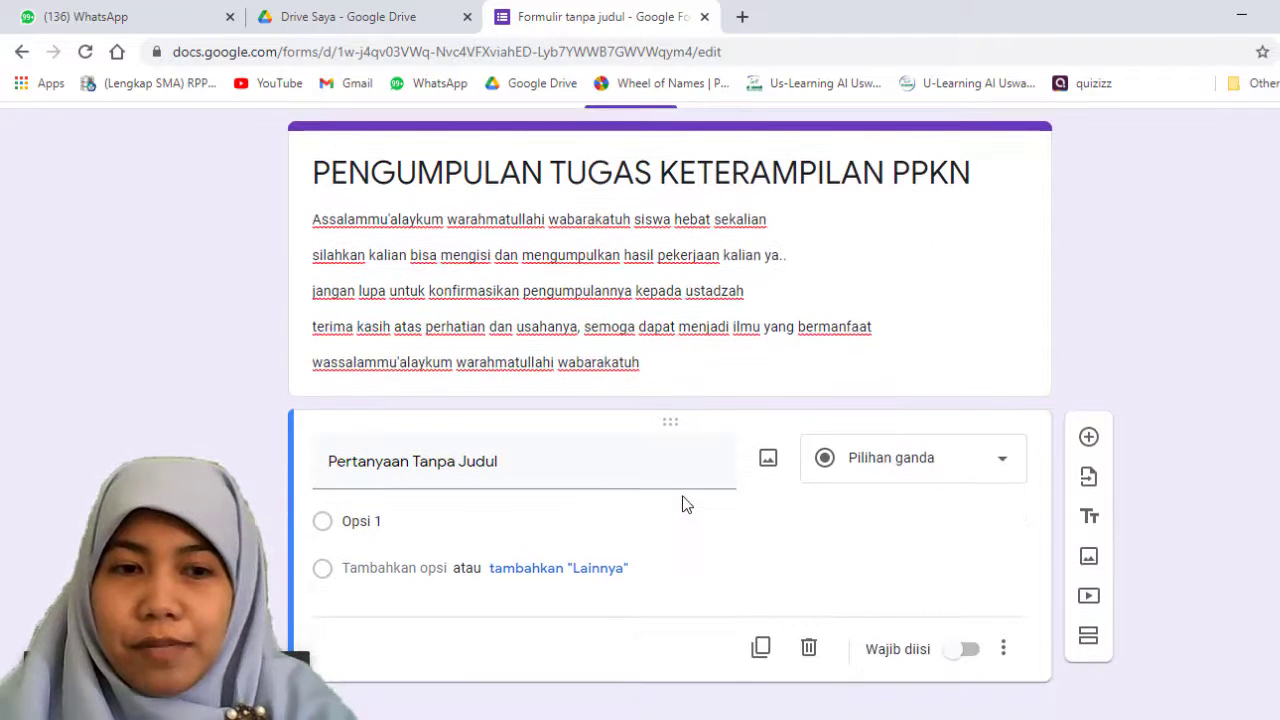
{"action": "scroll", "coordinate": [686, 503], "scroll_direction": "up", "scroll_amount": 1}
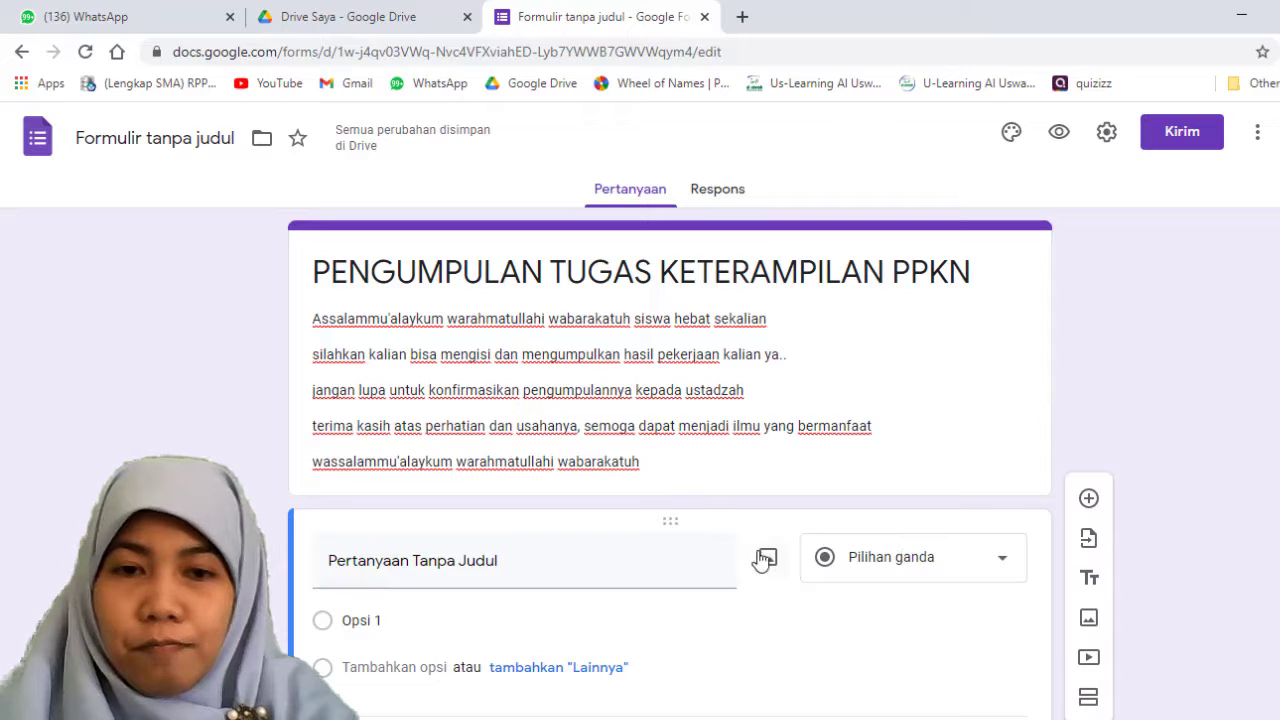
{"action": "scroll", "coordinate": [880, 608], "scroll_direction": "down", "scroll_amount": 1}
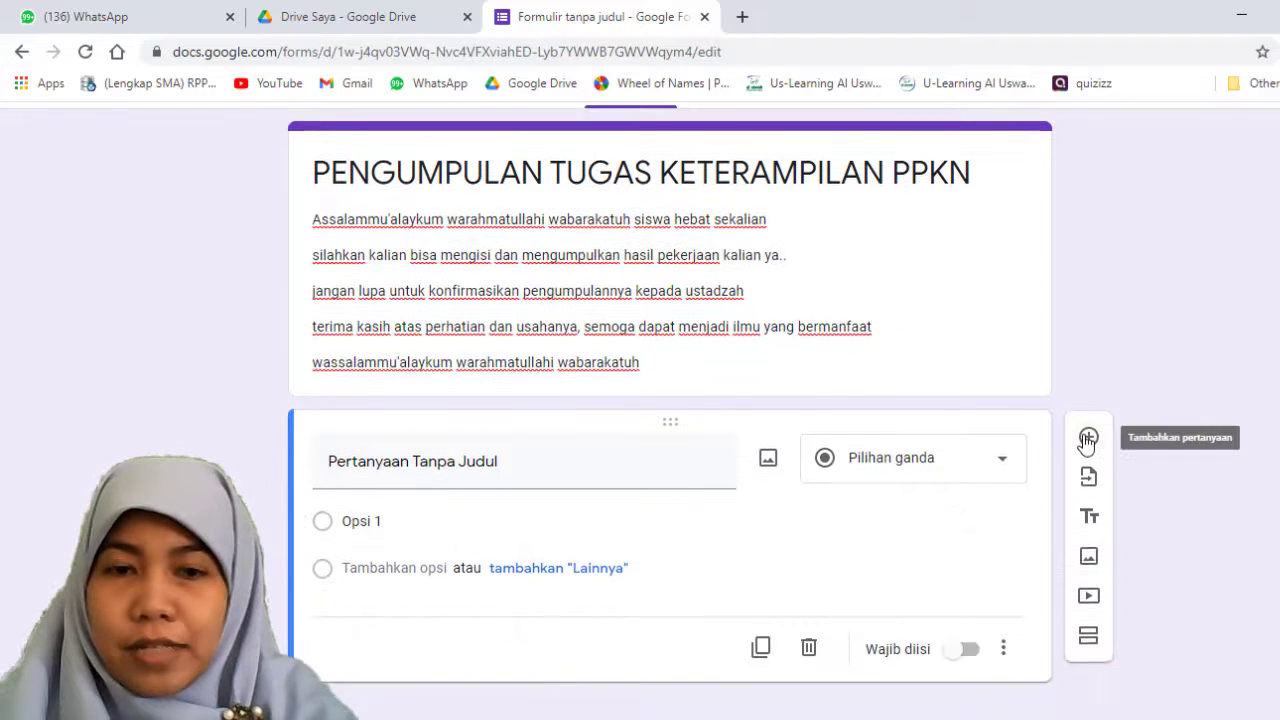
{"action": "left_click", "coordinate": [385, 477]}
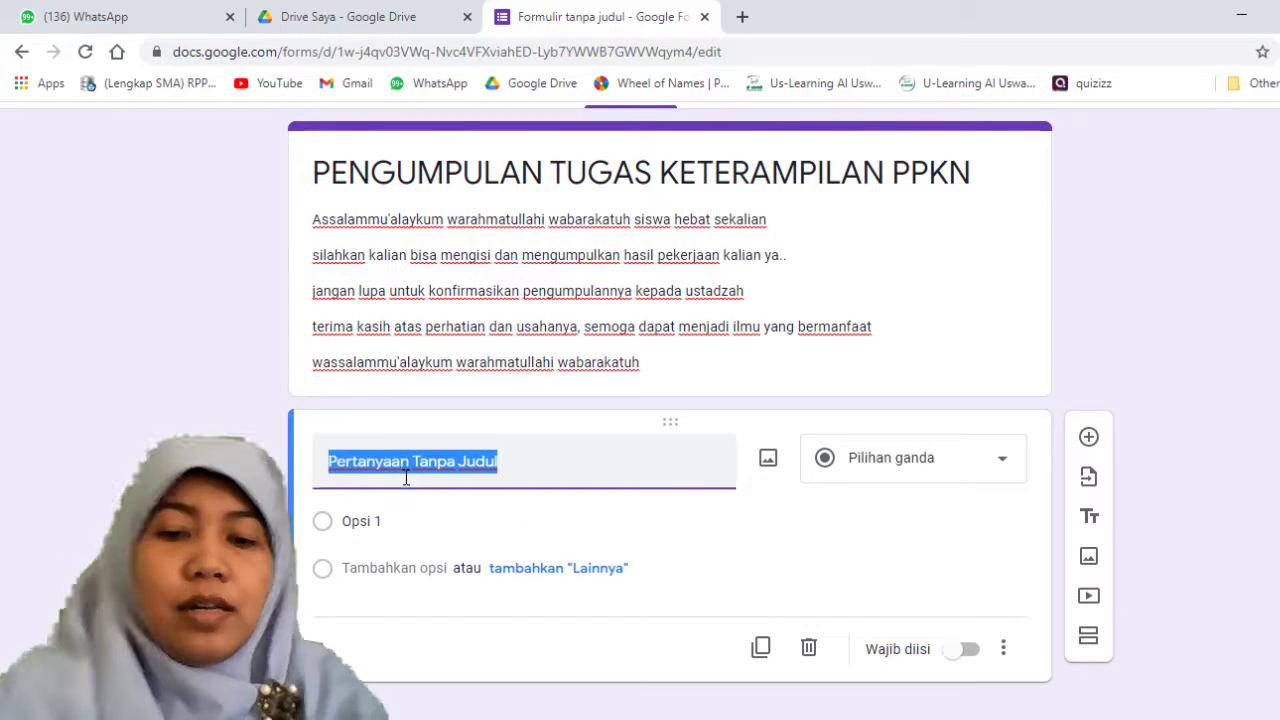
{"action": "type", "text": "Nama"}
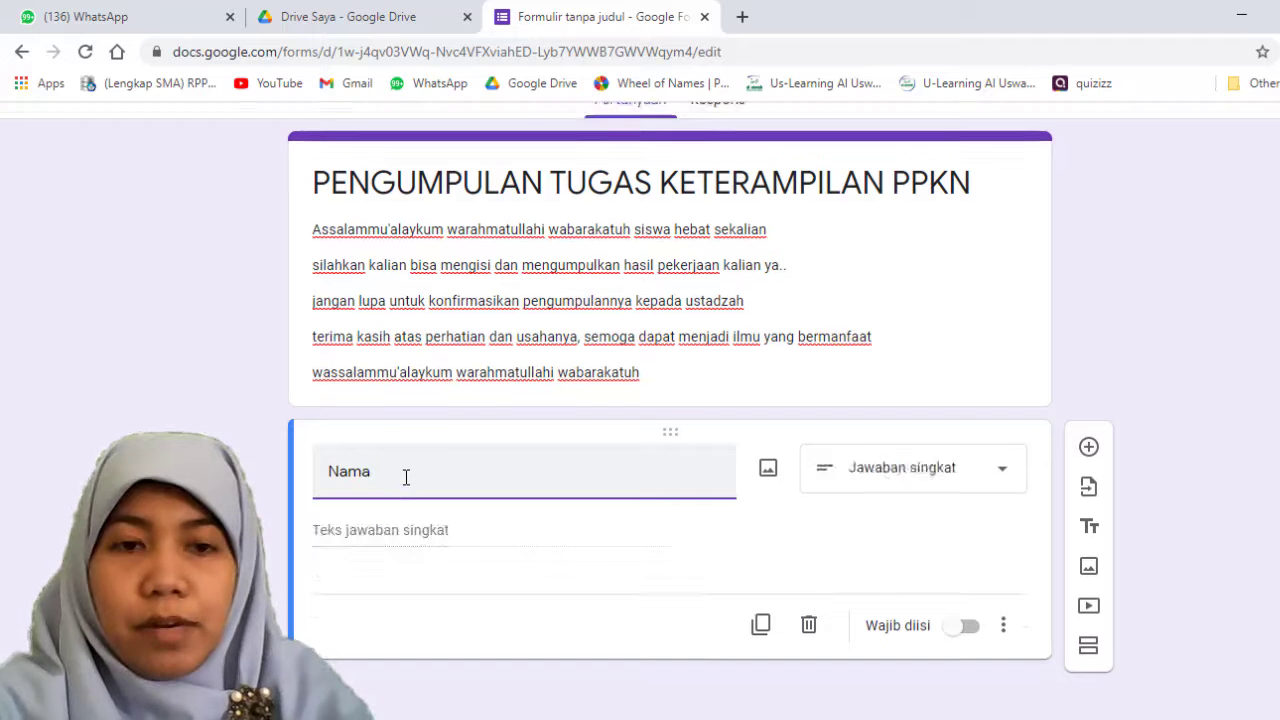
{"action": "type", "text": " Lengkap"}
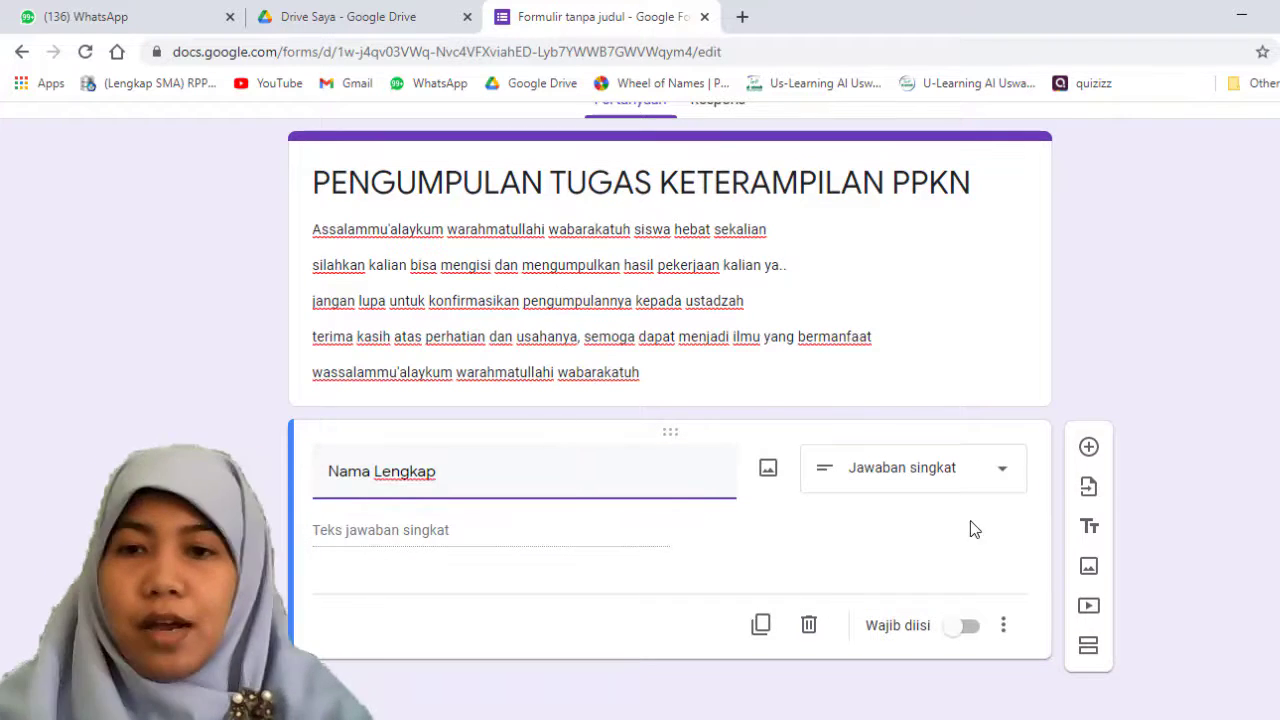
{"action": "left_click", "coordinate": [977, 632]}
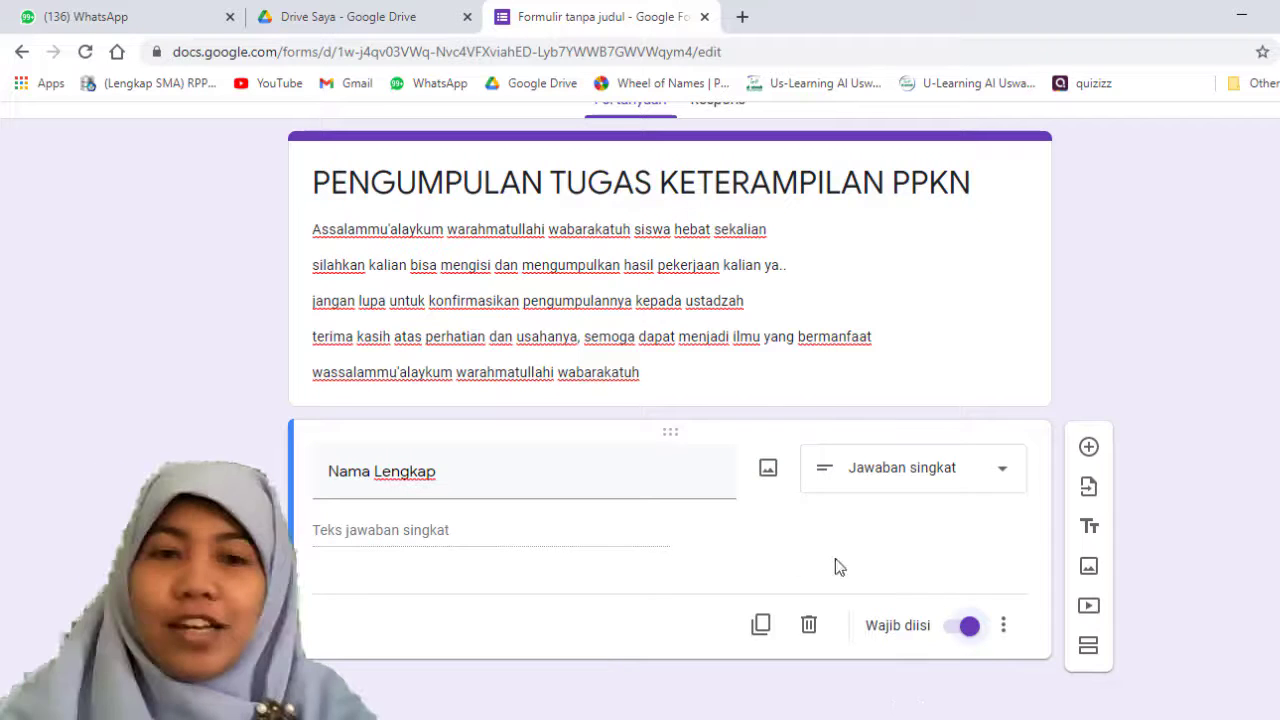
Step: Add a second question below "Nama Lengkap" and title it "Nomer Absen"
{"action": "left_click", "coordinate": [1089, 449]}
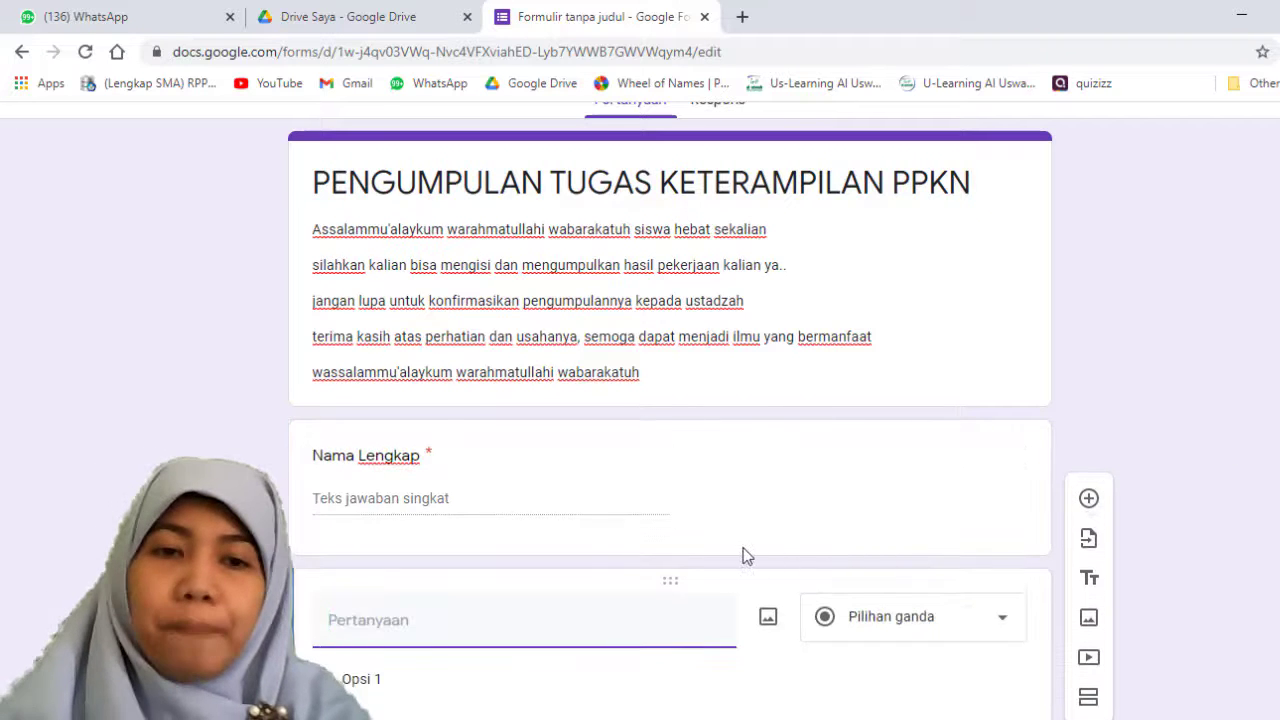
{"action": "left_click", "coordinate": [481, 330]}
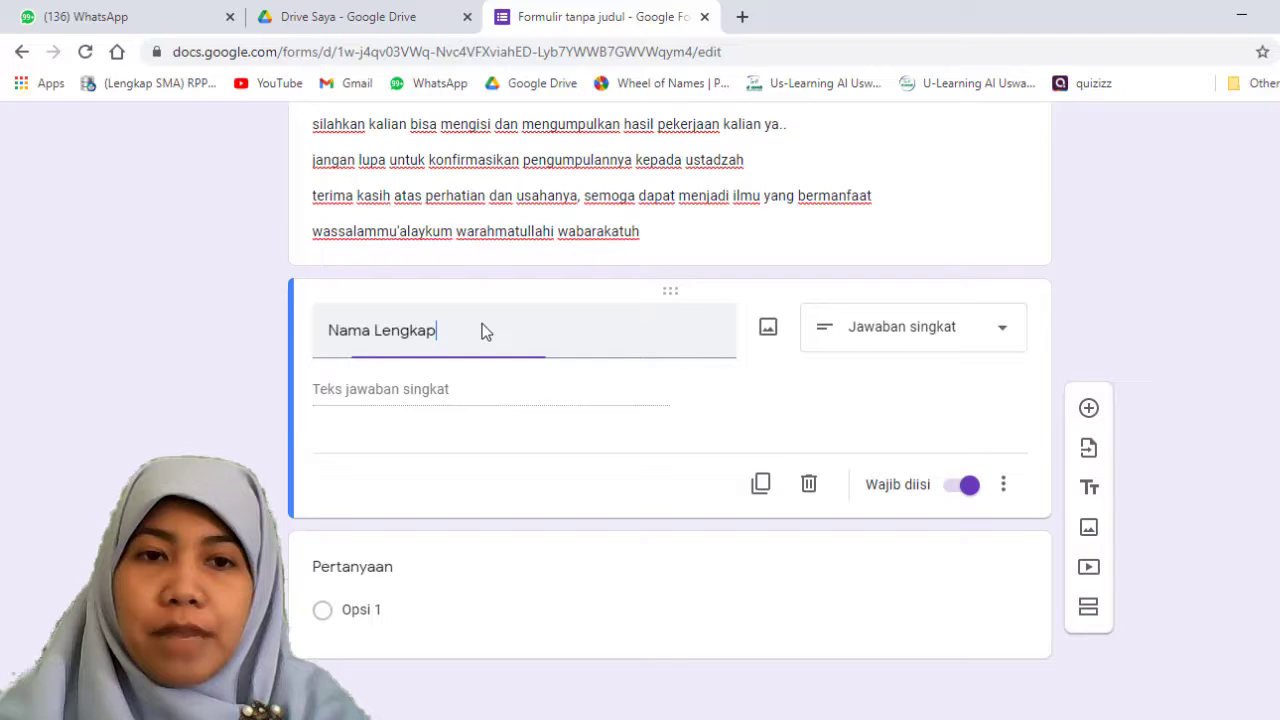
{"action": "left_click", "coordinate": [452, 392]}
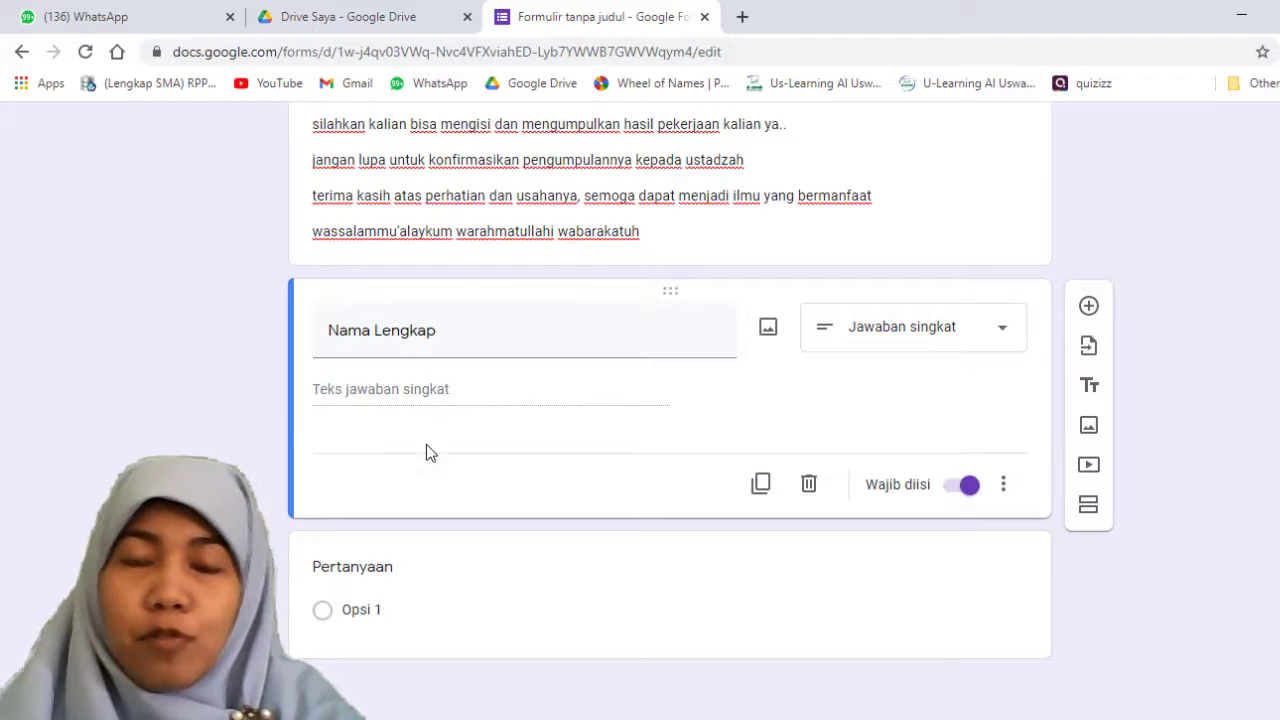
{"action": "left_click", "coordinate": [451, 588]}
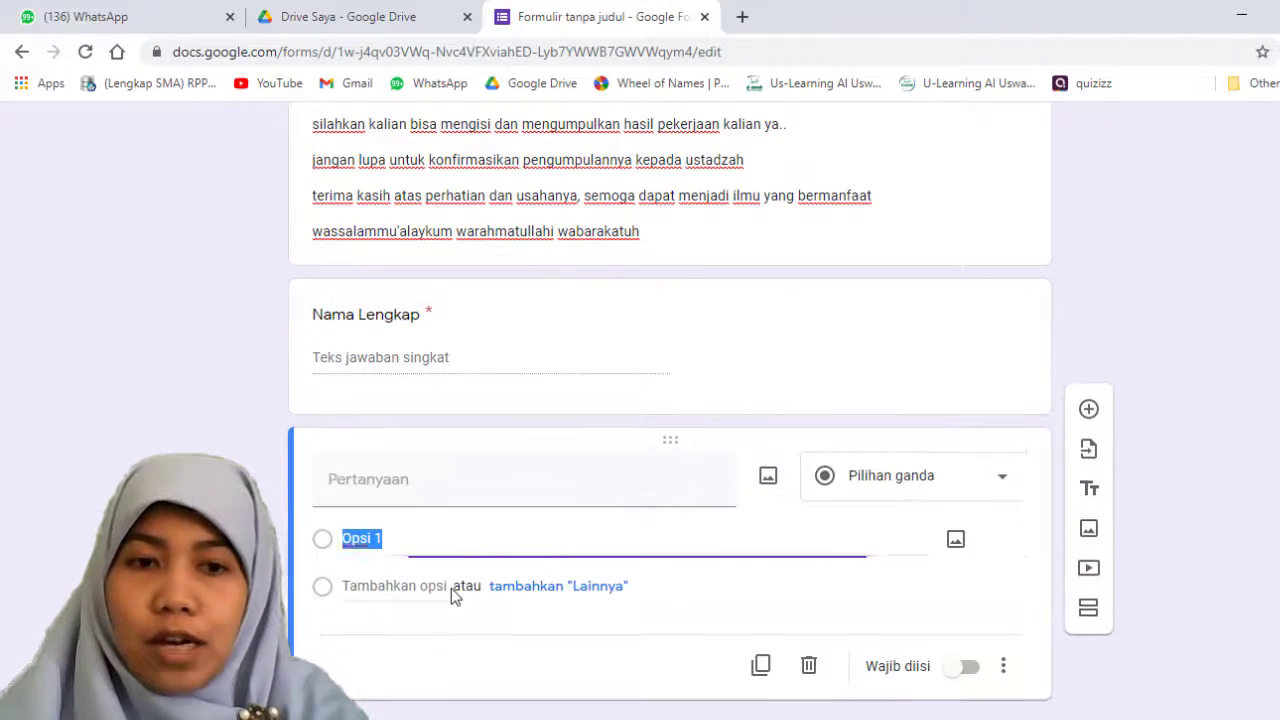
{"action": "left_click", "coordinate": [465, 473]}
{"action": "type", "text": "Nomer"}
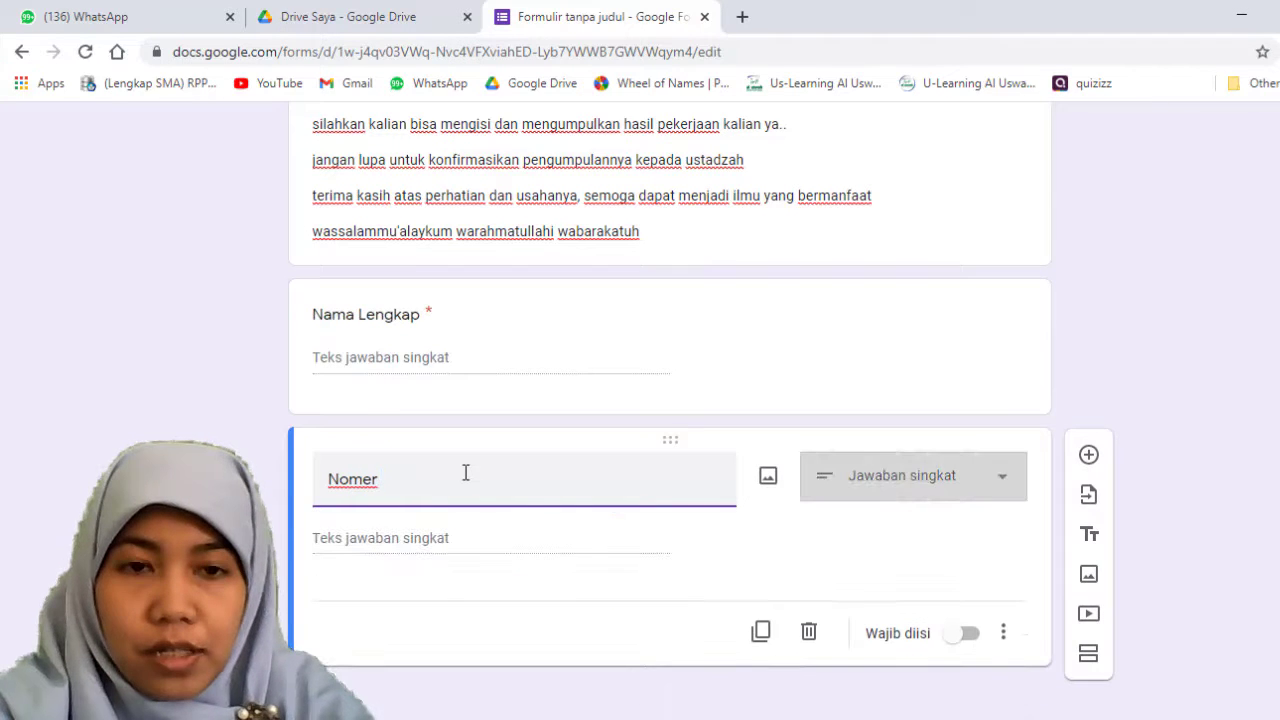
{"action": "type", "text": "BABse"}
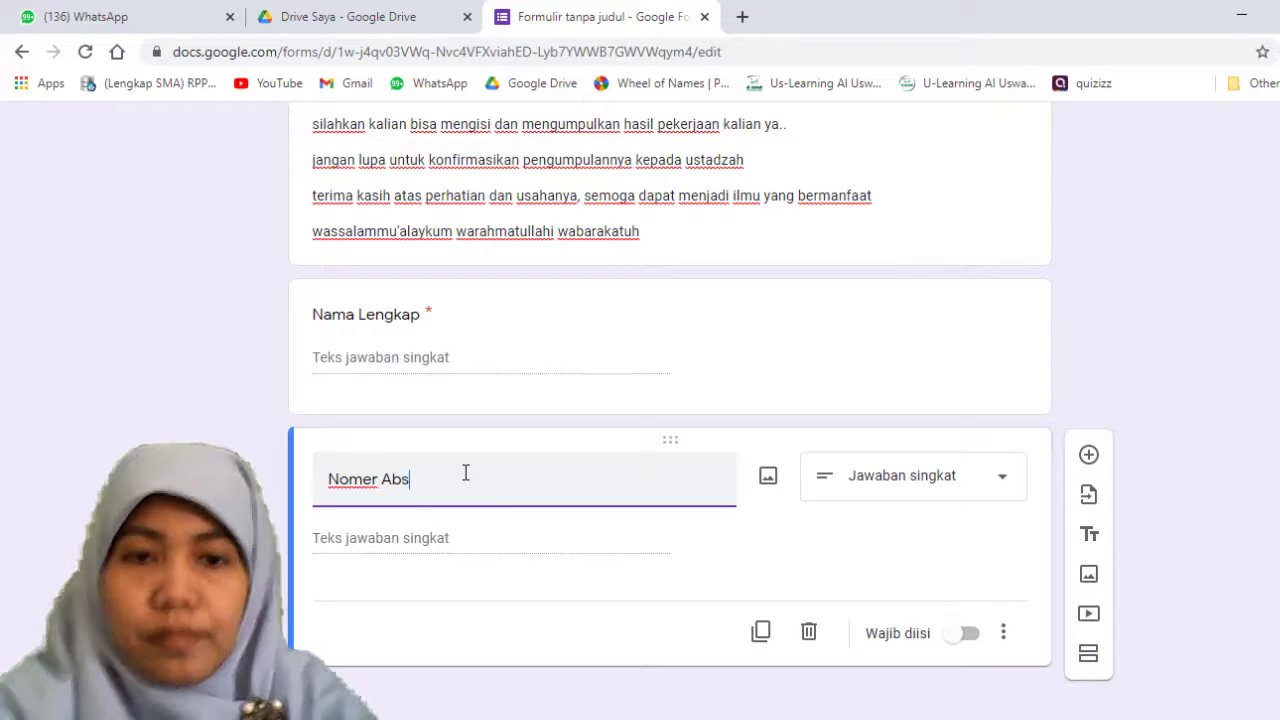
{"action": "type", "text": "en"}
Step: Keep "Nomer Absen" as a short-answer question, make it required, and add a new question below it
{"action": "left_click", "coordinate": [957, 478]}
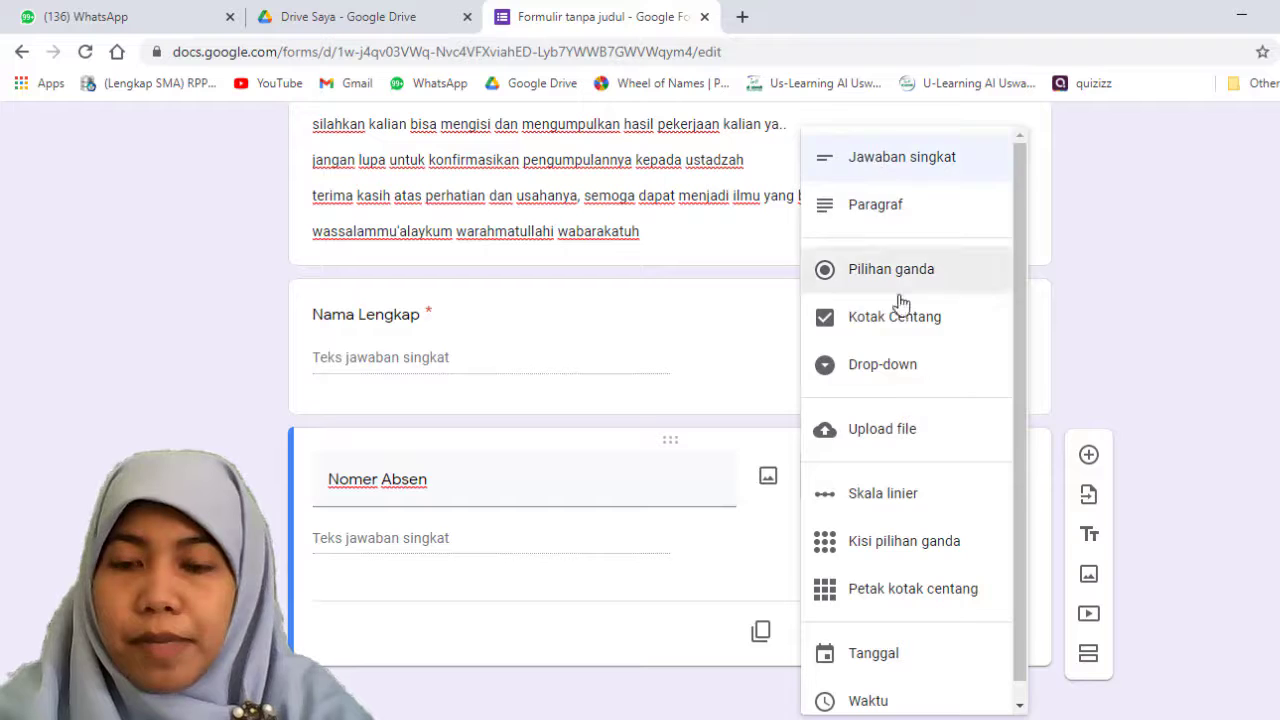
{"action": "scroll", "coordinate": [943, 660], "scroll_direction": "down", "scroll_amount": 1}
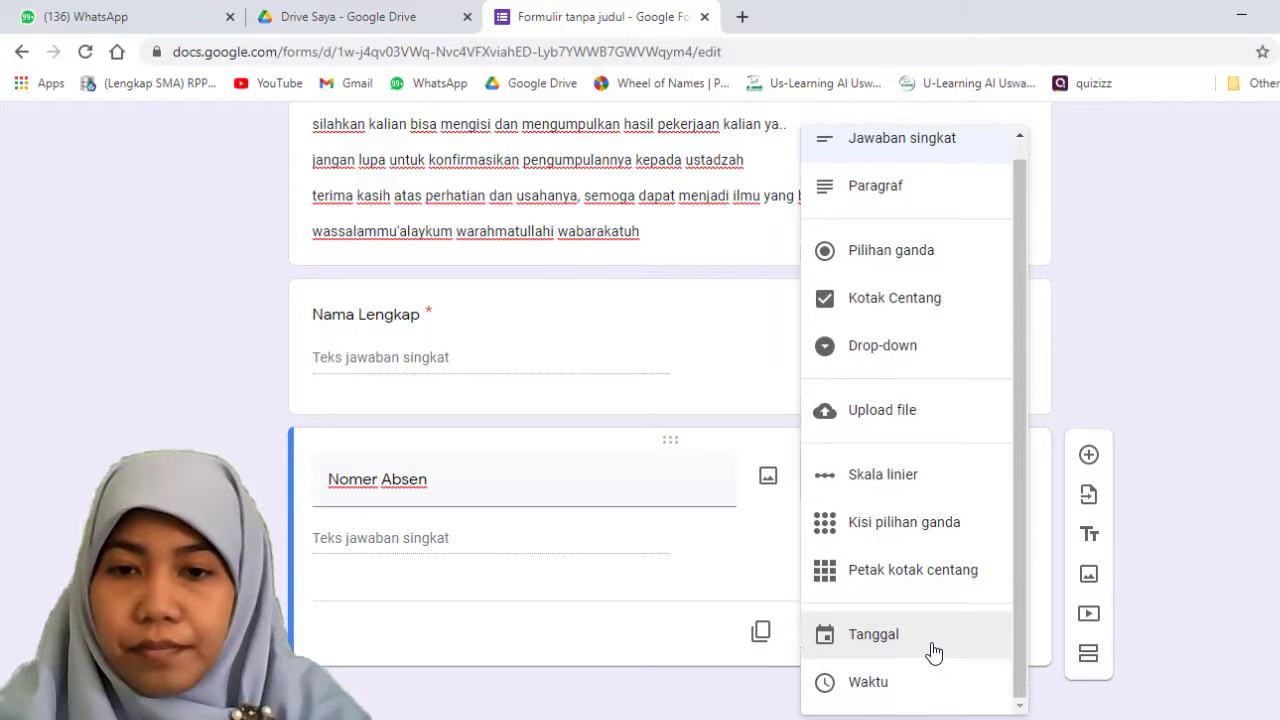
{"action": "scroll", "coordinate": [933, 652], "scroll_direction": "up", "scroll_amount": 1}
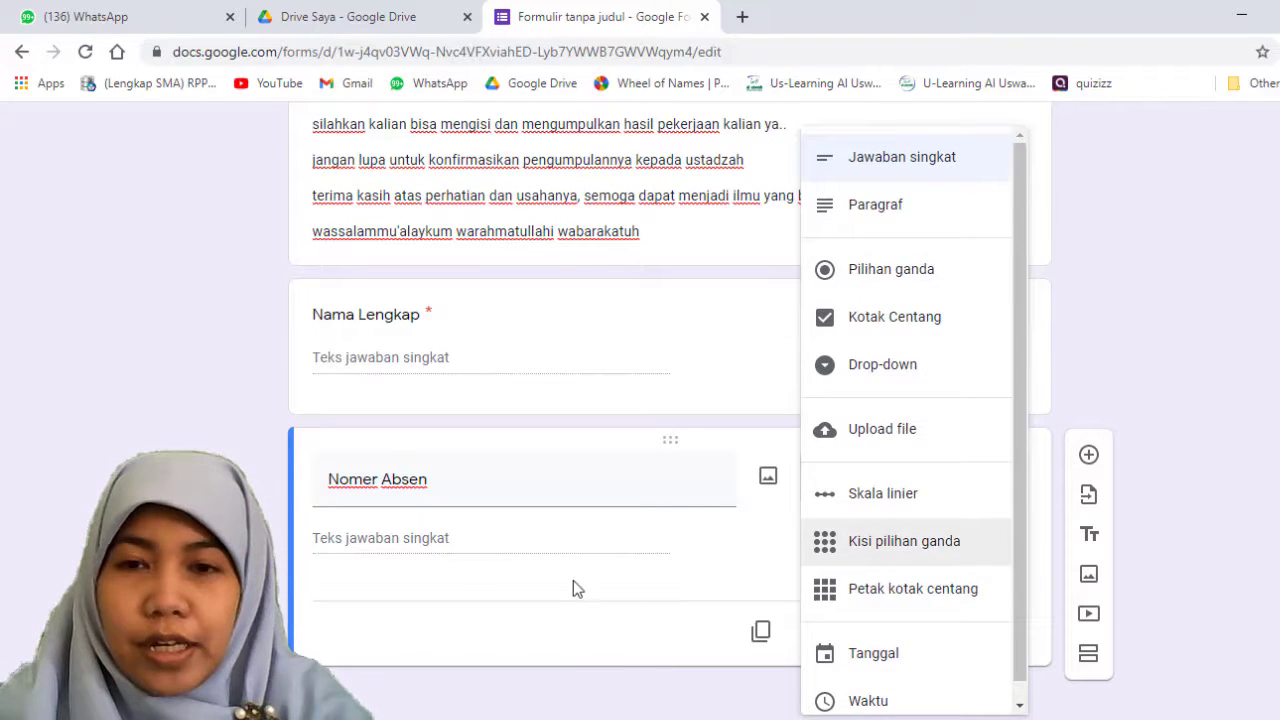
{"action": "left_click", "coordinate": [437, 543]}
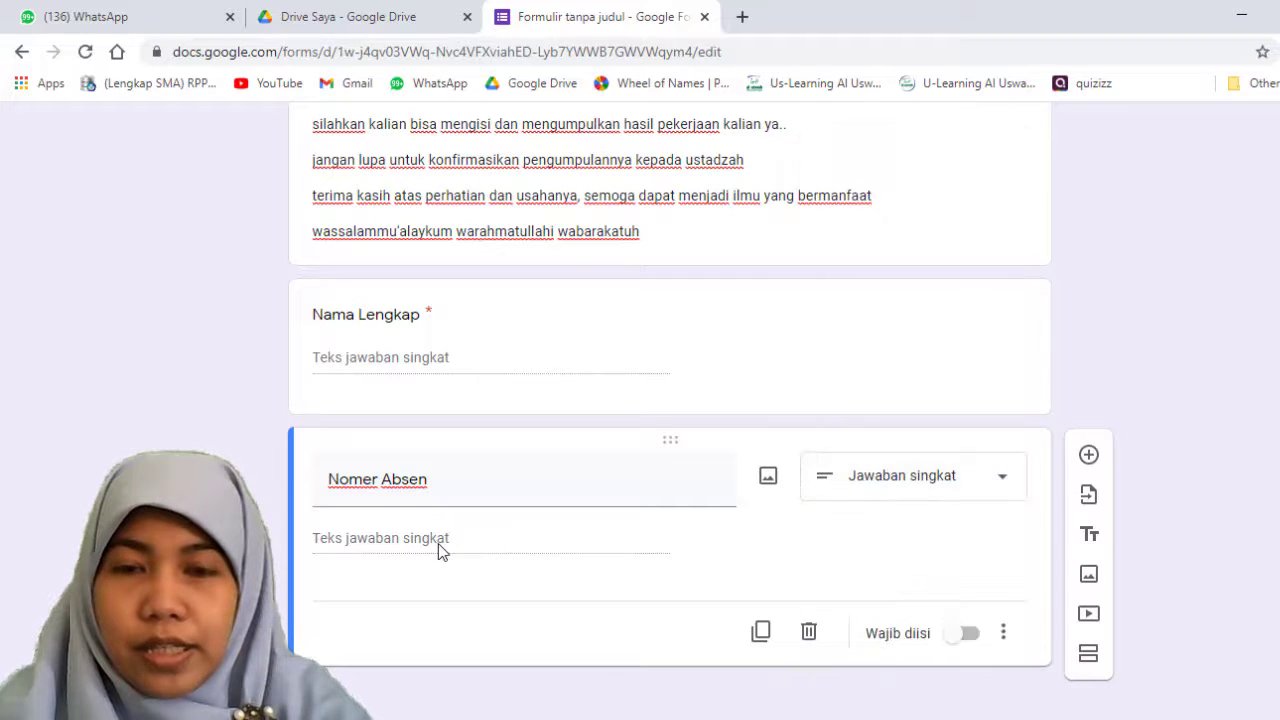
{"action": "left_click", "coordinate": [985, 638]}
{"action": "left_click", "coordinate": [968, 638]}
{"action": "left_click", "coordinate": [963, 640]}
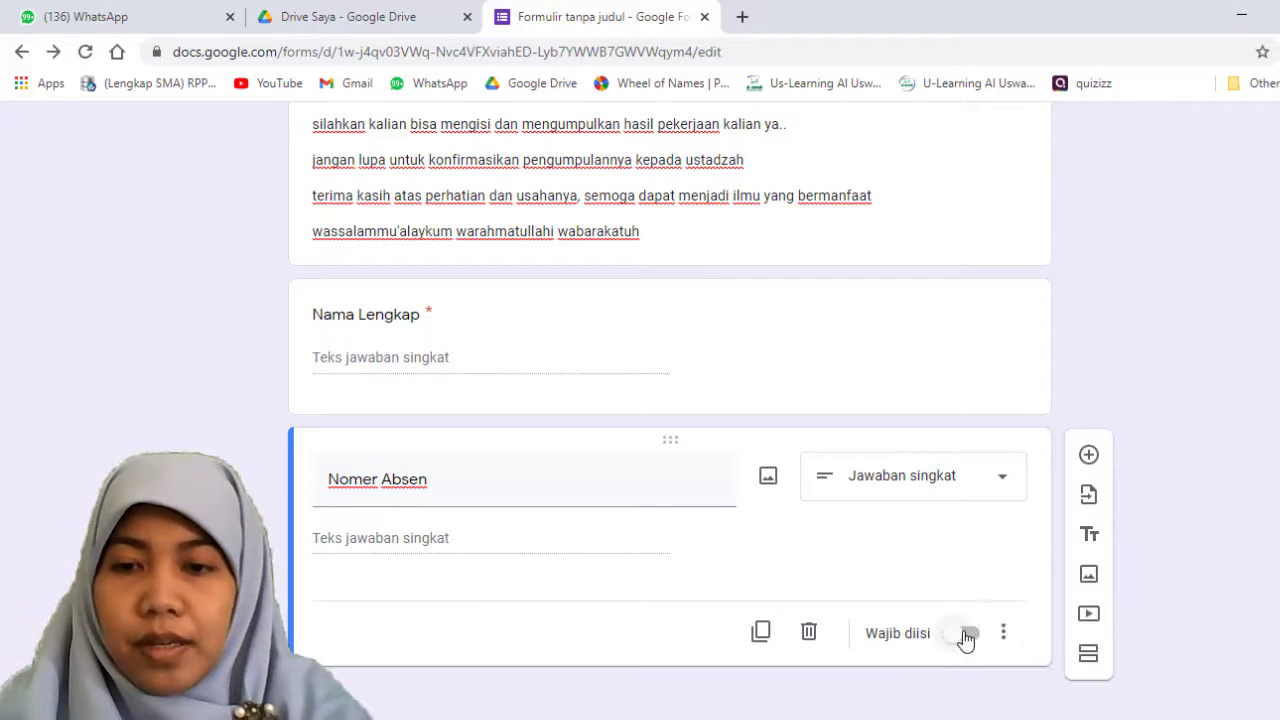
{"action": "left_click", "coordinate": [1088, 455]}
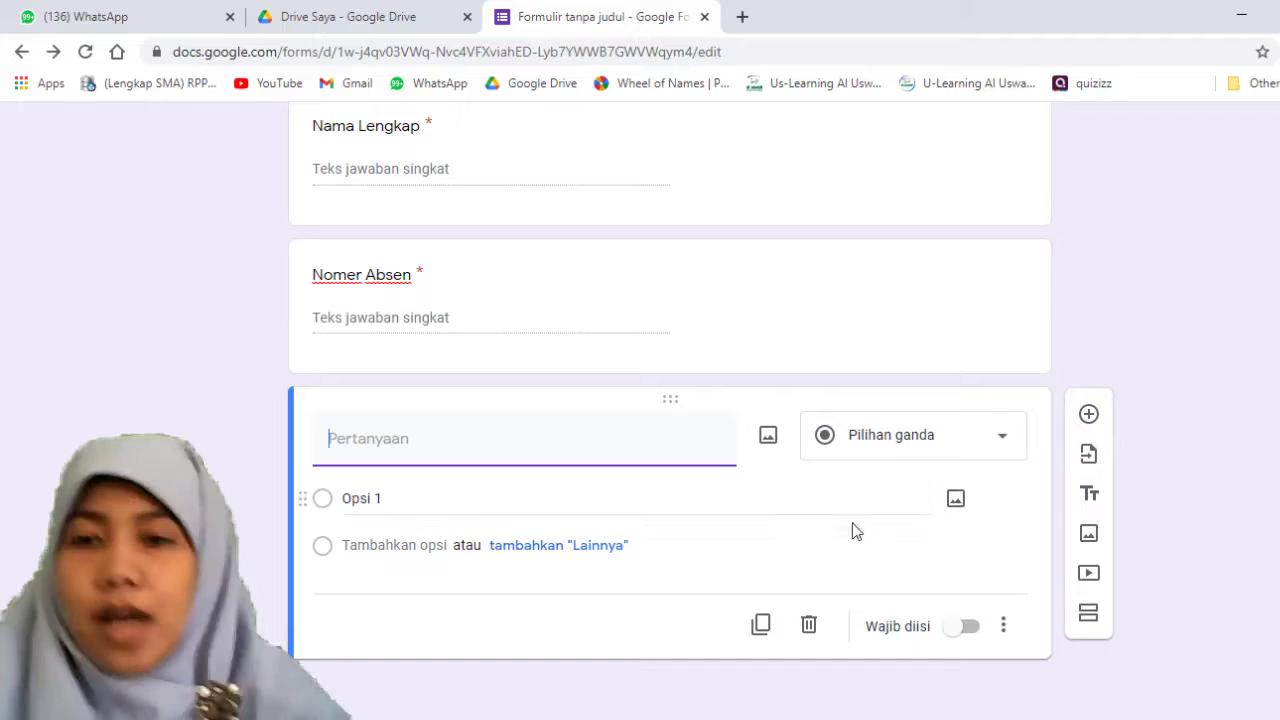
{"action": "left_click", "coordinate": [852, 456]}
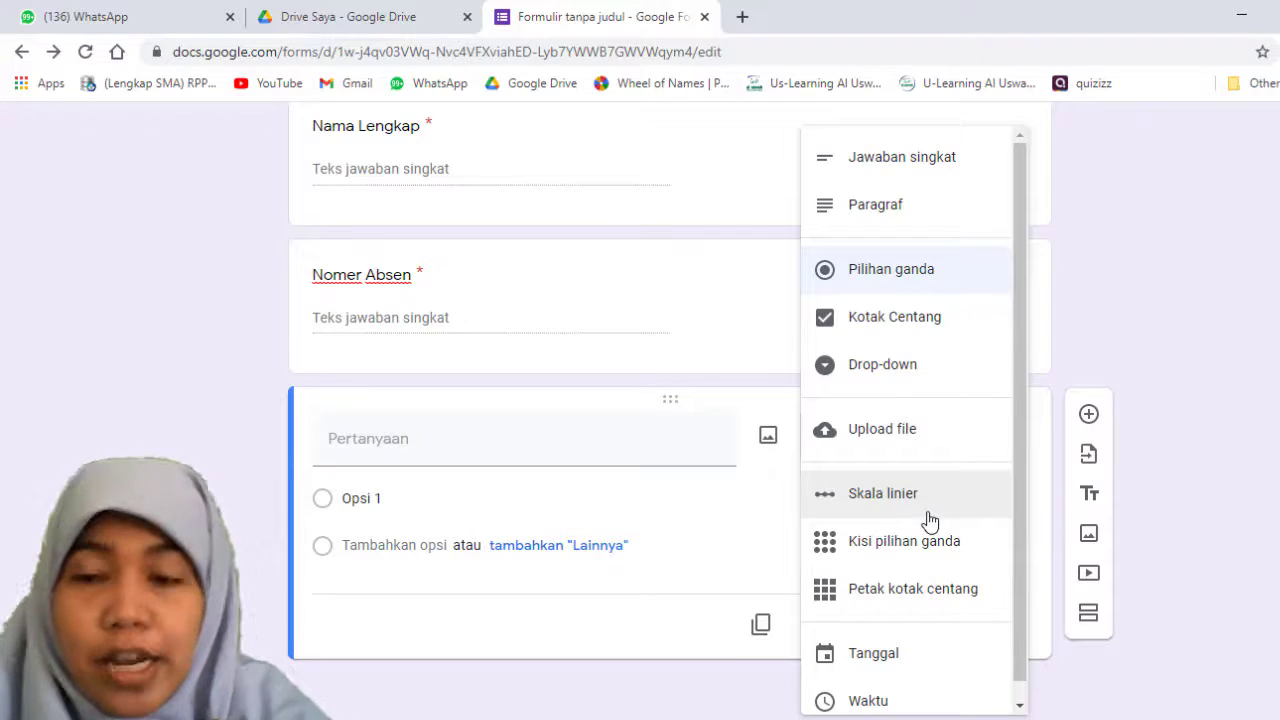
{"action": "left_click", "coordinate": [864, 562]}
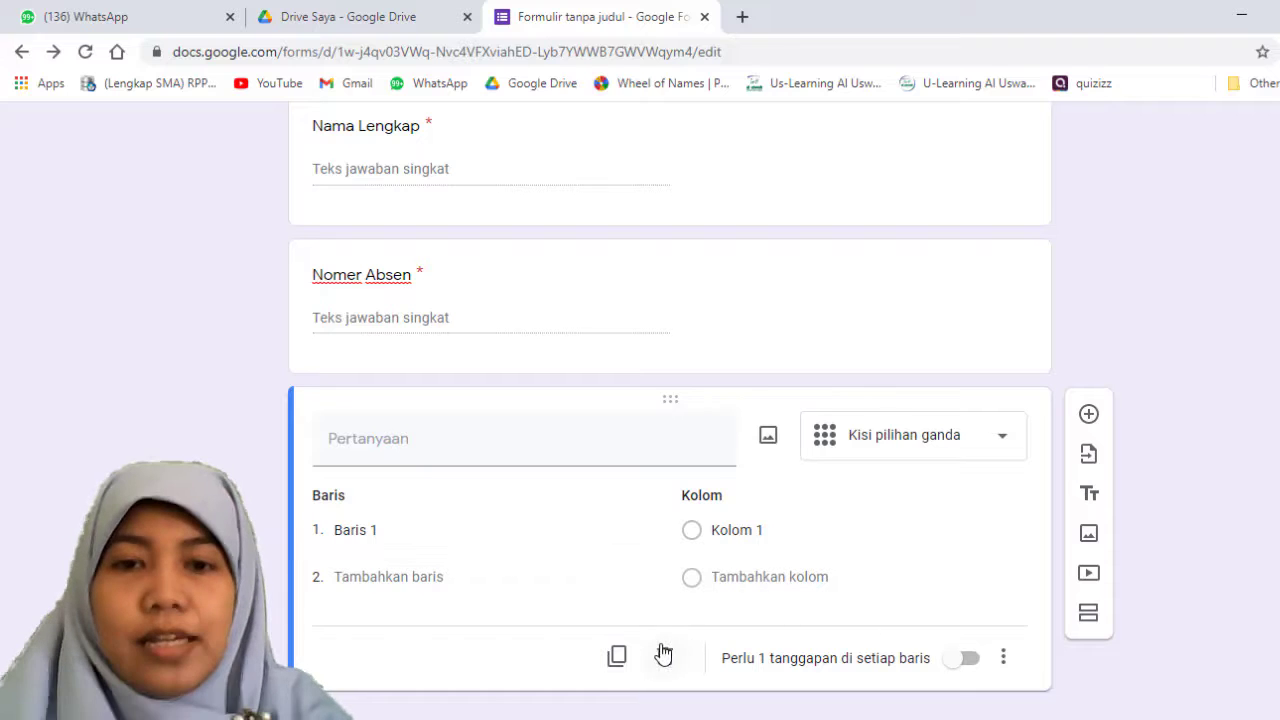
{"action": "left_click", "coordinate": [898, 448]}
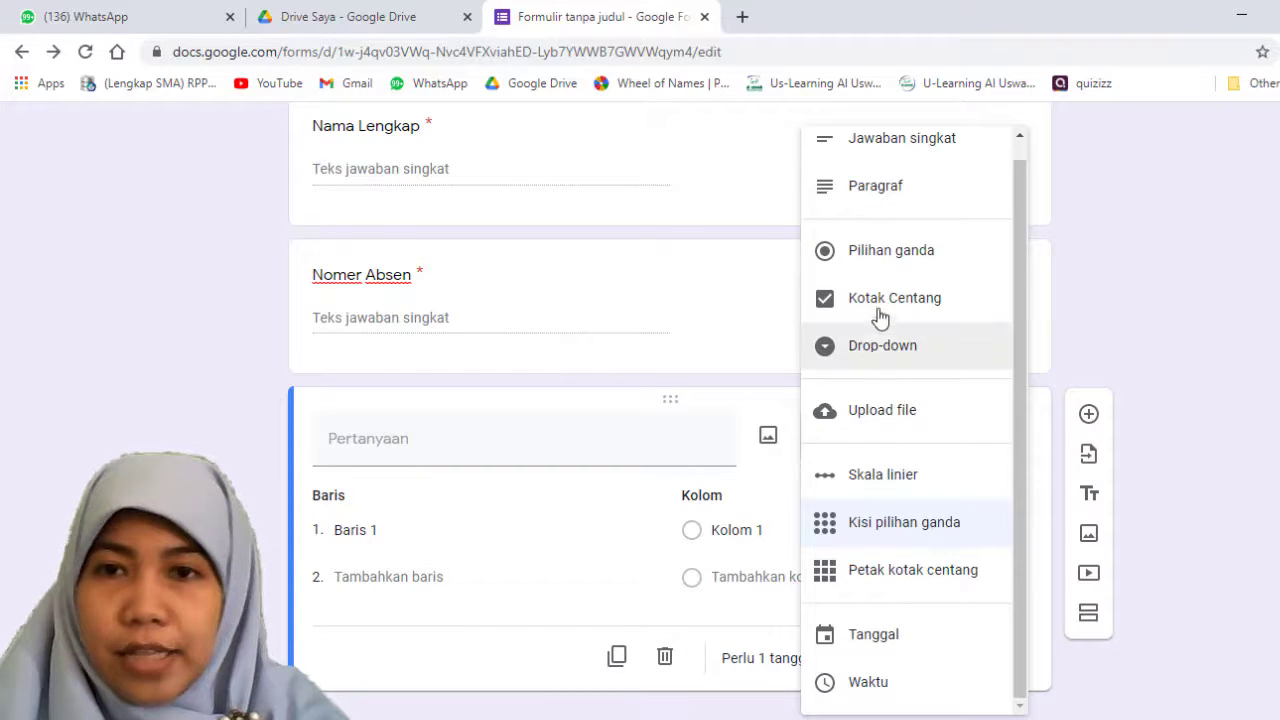
{"action": "left_click", "coordinate": [893, 194]}
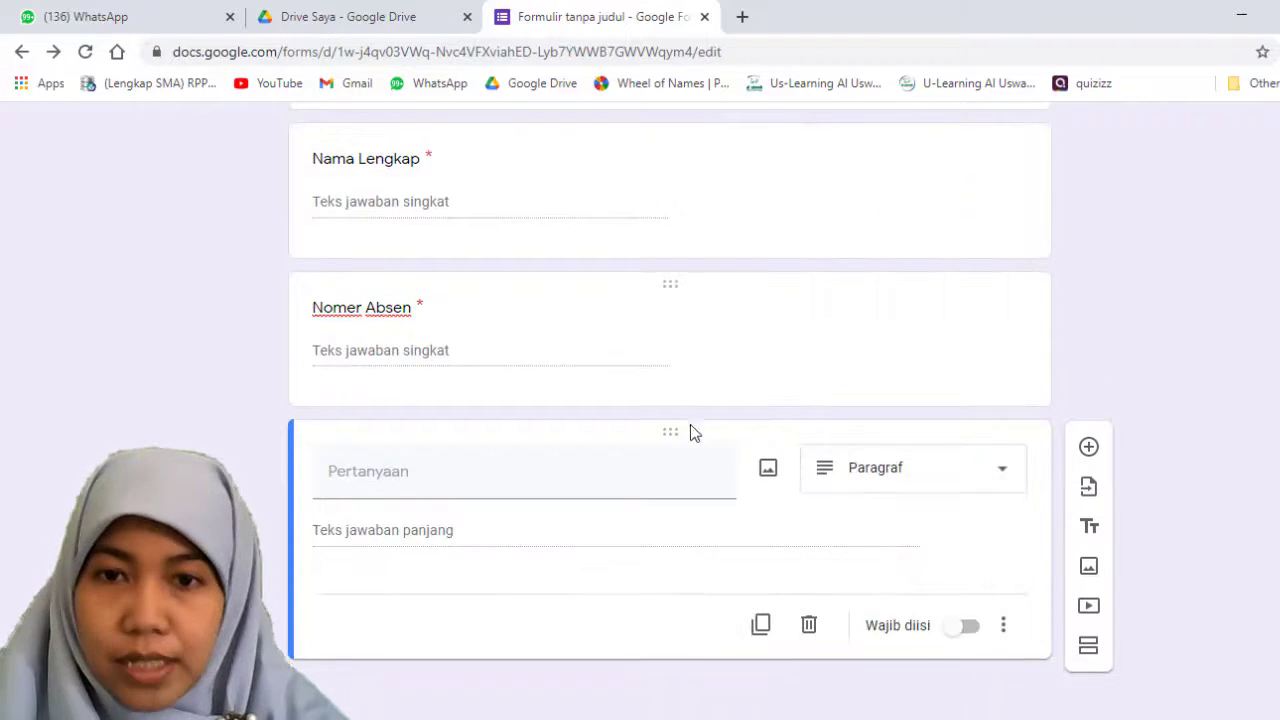
Step: Set the answer type of the untitled third question to date (Tanggal)
{"action": "left_click", "coordinate": [975, 478]}
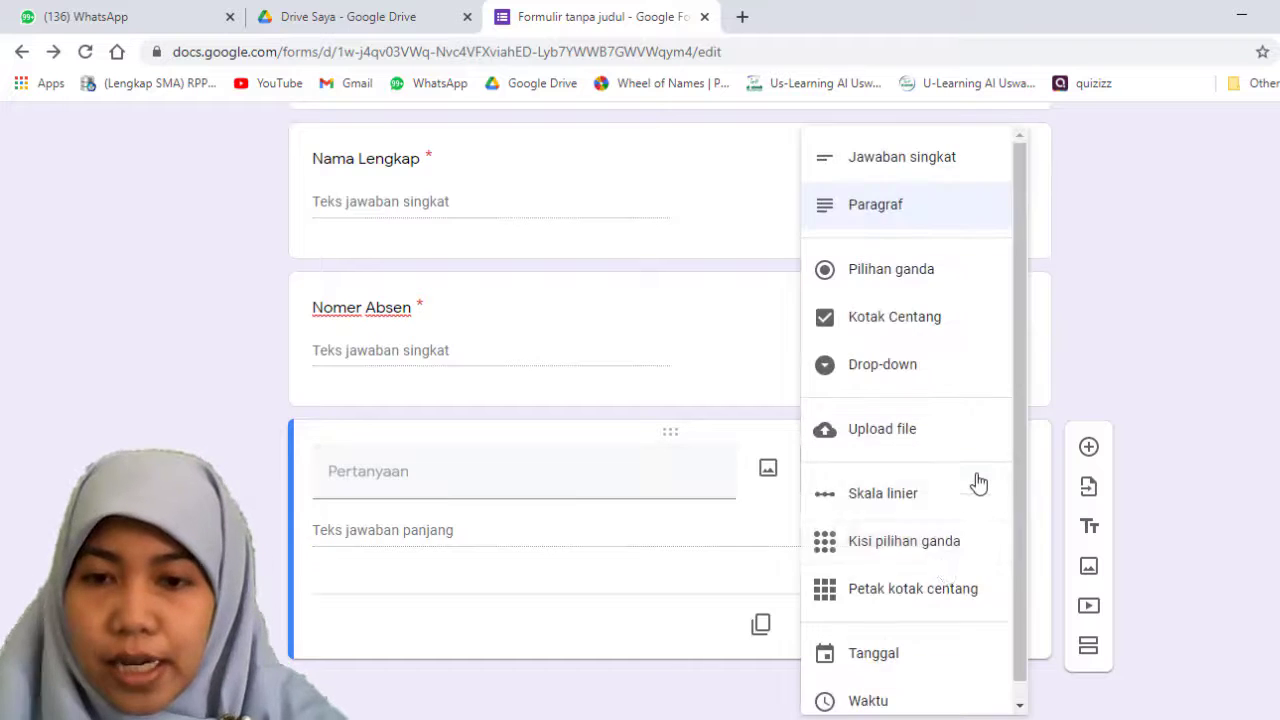
{"action": "scroll", "coordinate": [929, 669], "scroll_direction": "down", "scroll_amount": 1}
{"action": "left_click", "coordinate": [908, 648]}
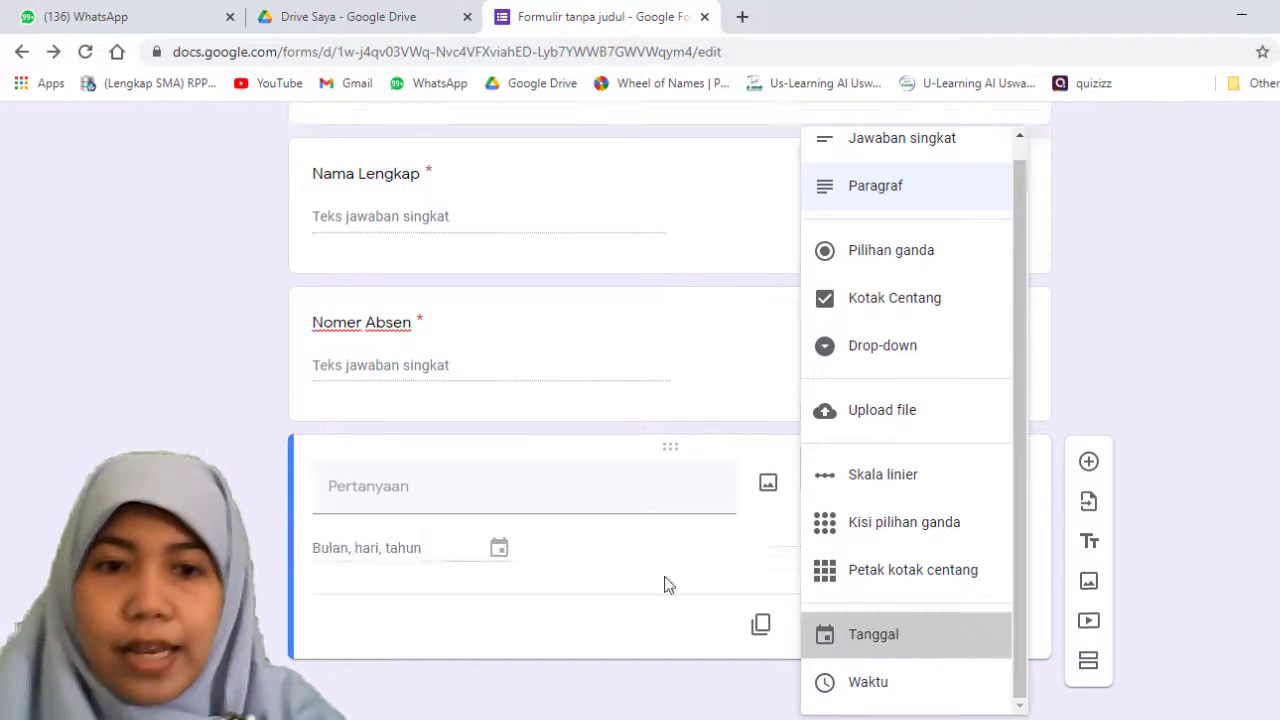
{"action": "type", "text": "Pen"}
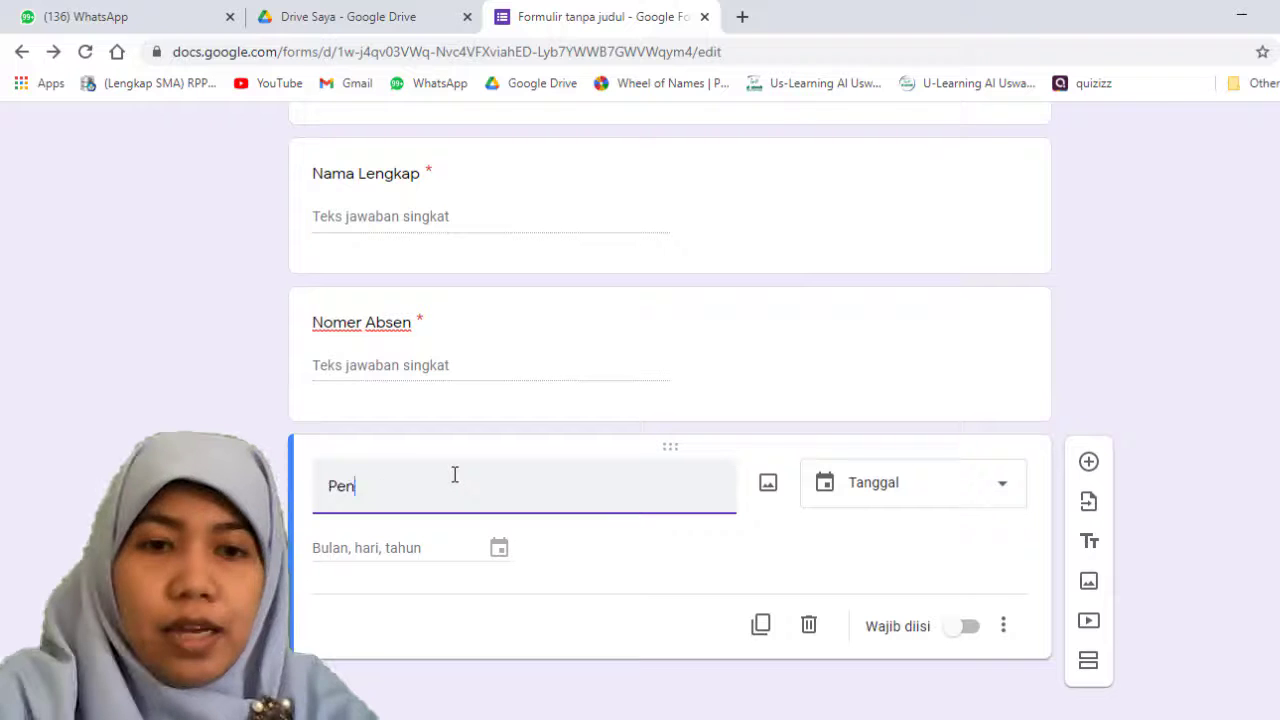
{"action": "type", "text": "gumpulan"}
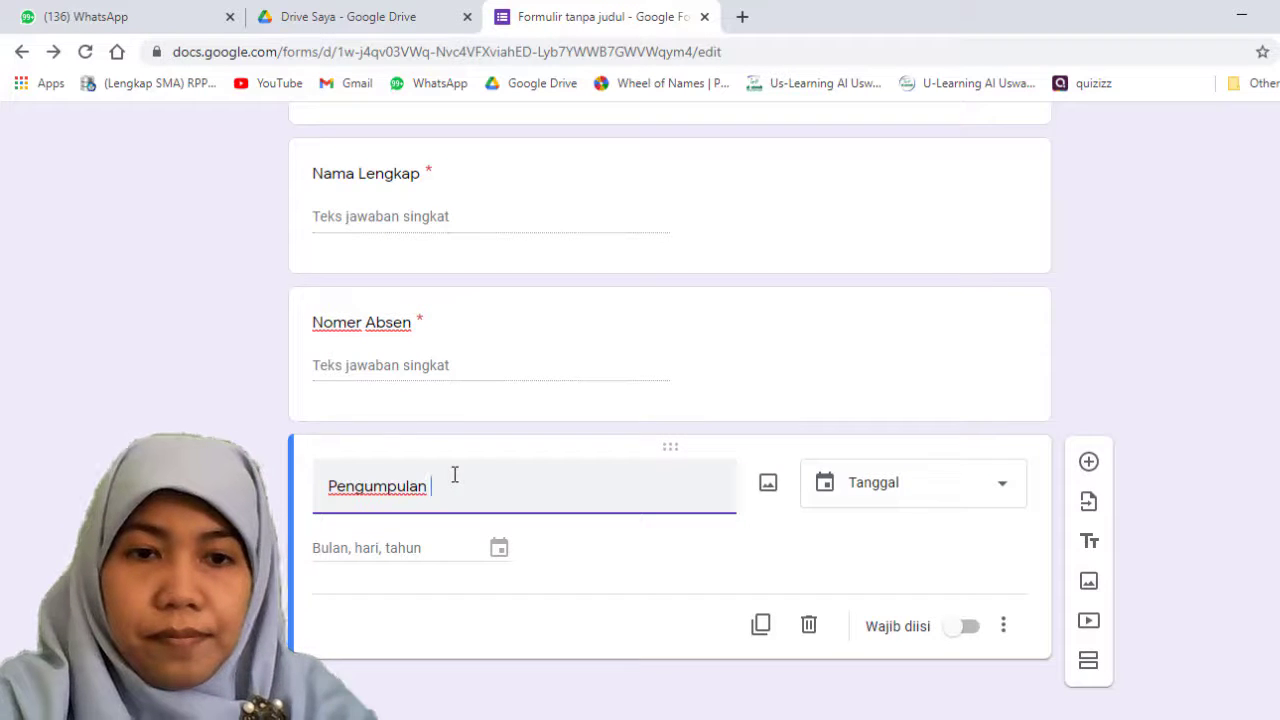
{"action": "key", "text": "BackSpace"}
{"action": "key", "text": "BackSpace"}
{"action": "key", "text": "BackSpace"}
{"action": "key", "text": "BackSpace"}
{"action": "key", "text": "BackSpace"}
{"action": "key", "text": "BackSpace"}
{"action": "key", "text": "BackSpace"}
{"action": "key", "text": "BackSpace"}
{"action": "key", "text": "BackSpace"}
{"action": "key", "text": "BackSpace"}
{"action": "key", "text": "BackSpace"}
Step: Title the date question "Tanggal Pengumpulan" and make it required
{"action": "type", "text": "T"}
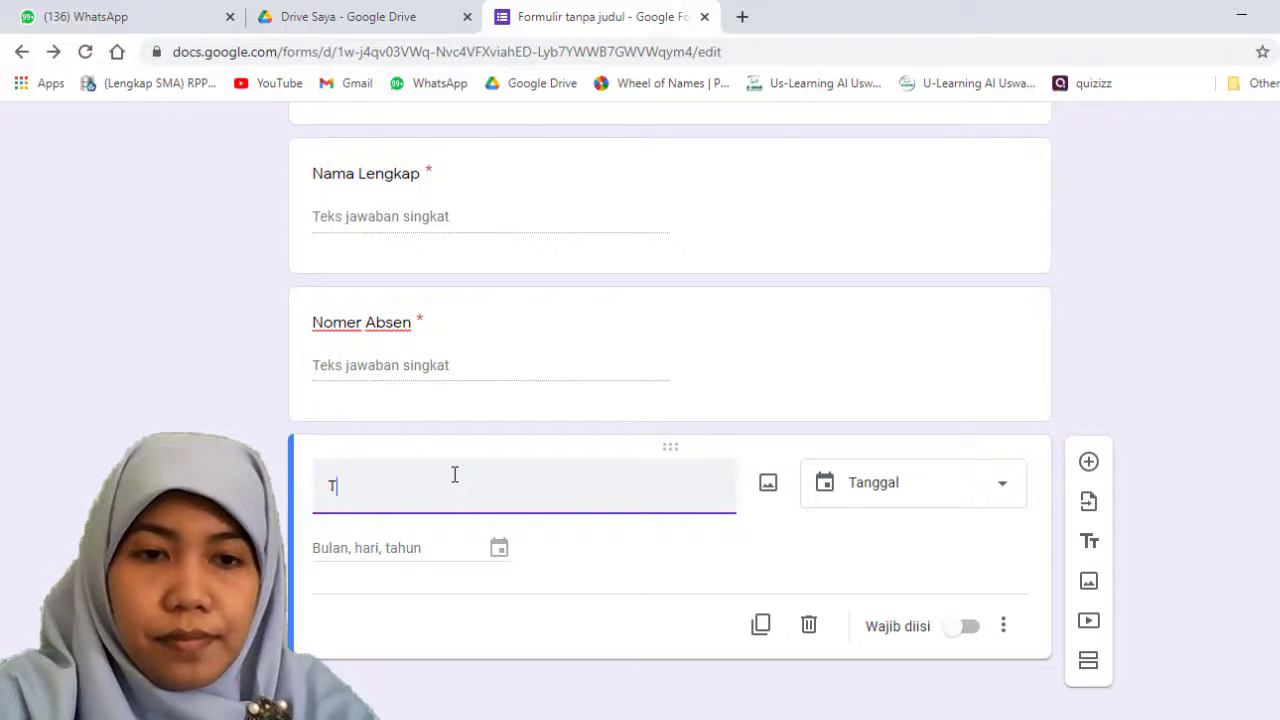
{"action": "type", "text": "anggal Peng"}
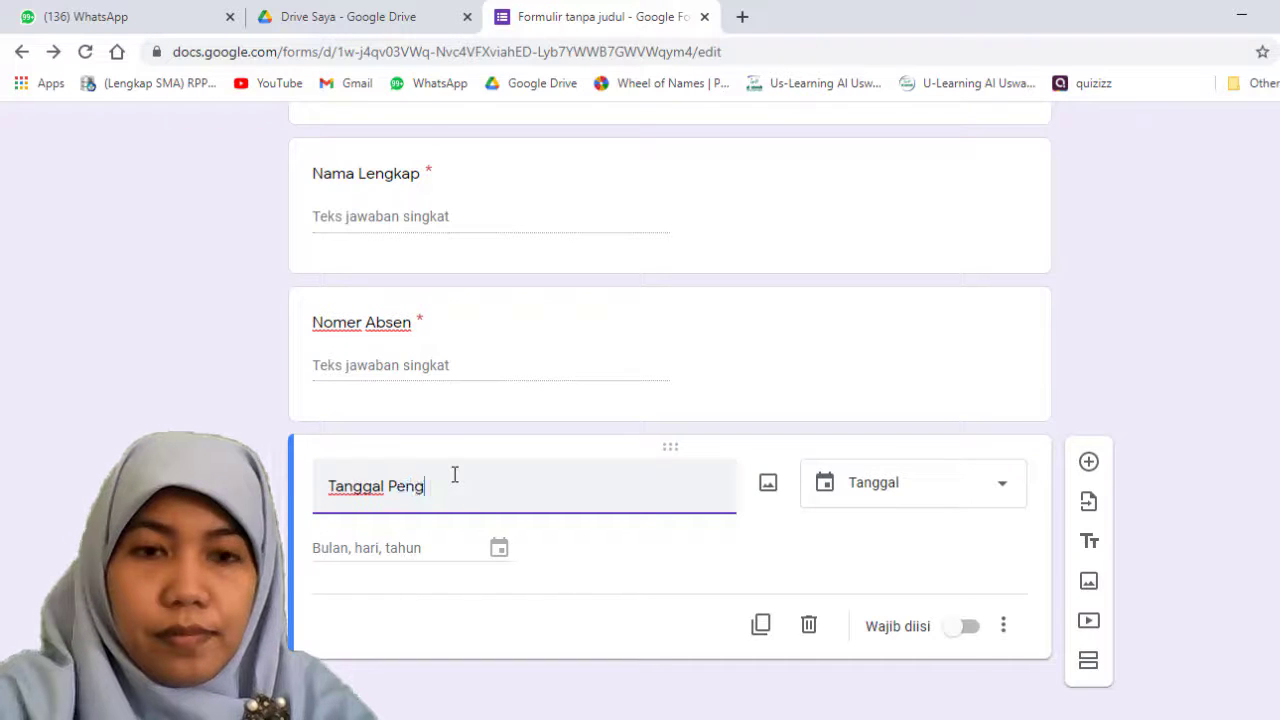
{"action": "type", "text": "umpulan"}
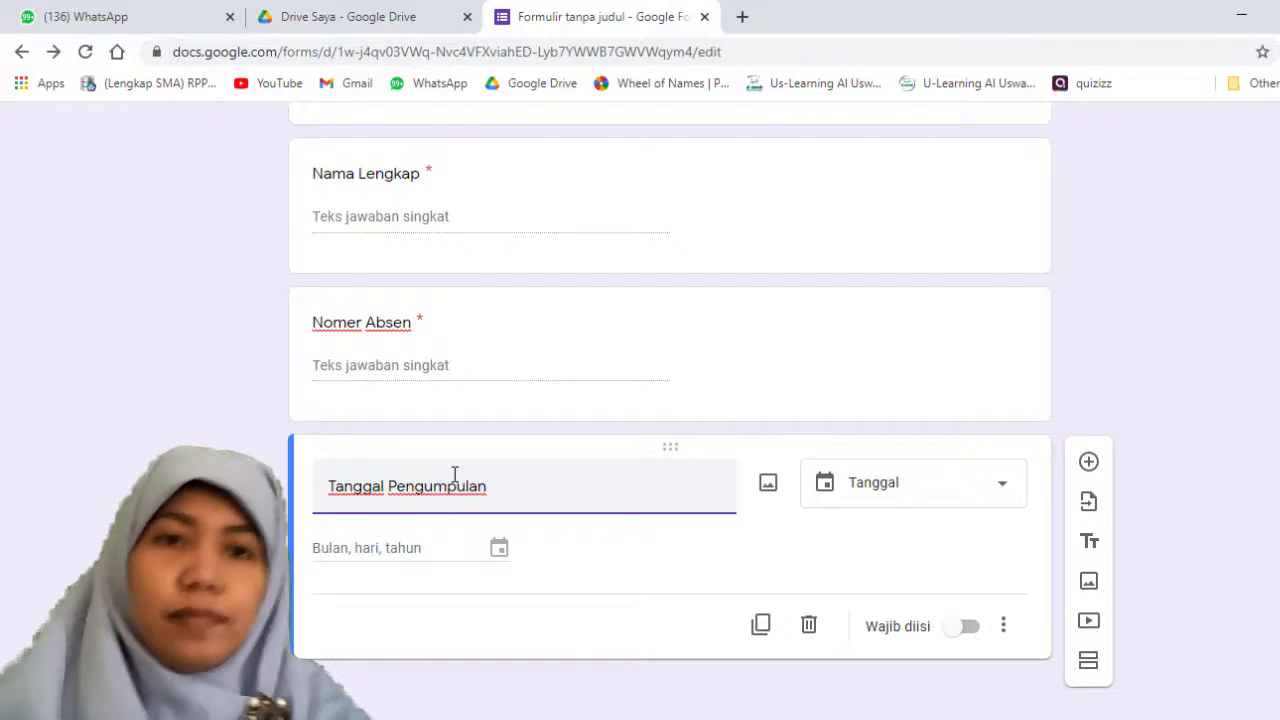
{"action": "scroll", "coordinate": [488, 400], "scroll_direction": "up", "scroll_amount": 3}
{"action": "scroll", "coordinate": [488, 400], "scroll_direction": "down", "scroll_amount": 3}
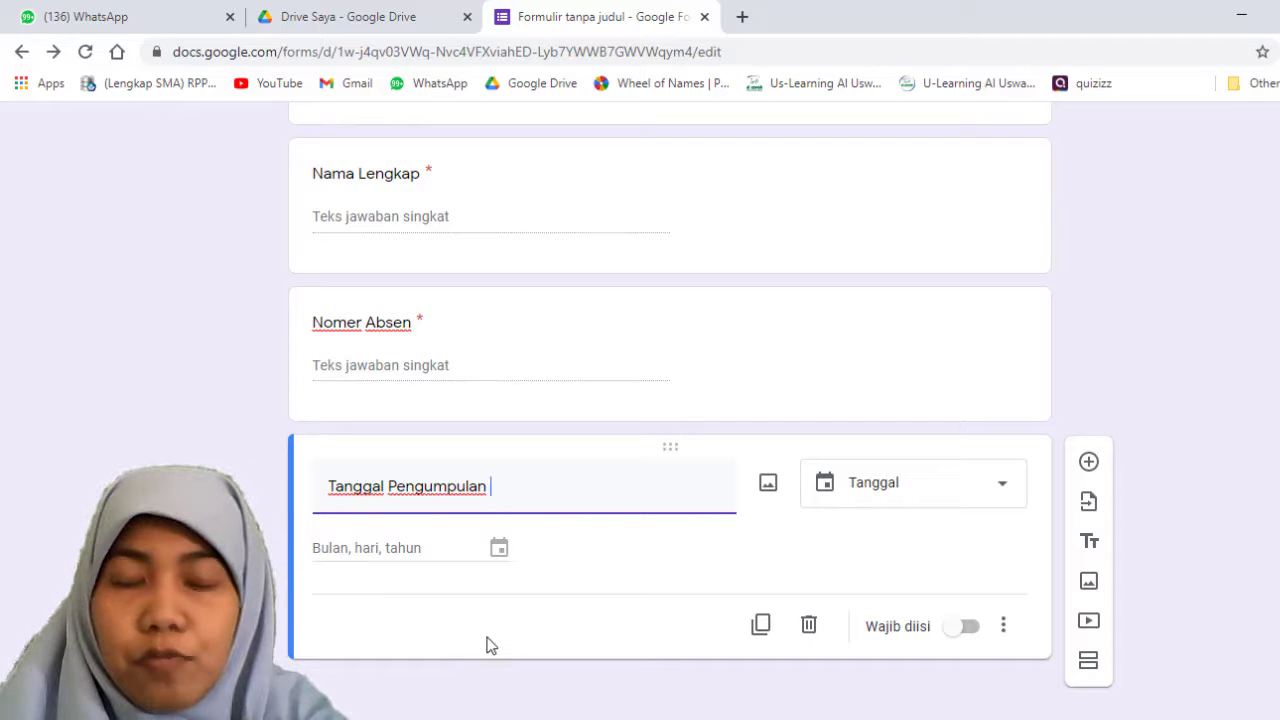
{"action": "left_click", "coordinate": [988, 635]}
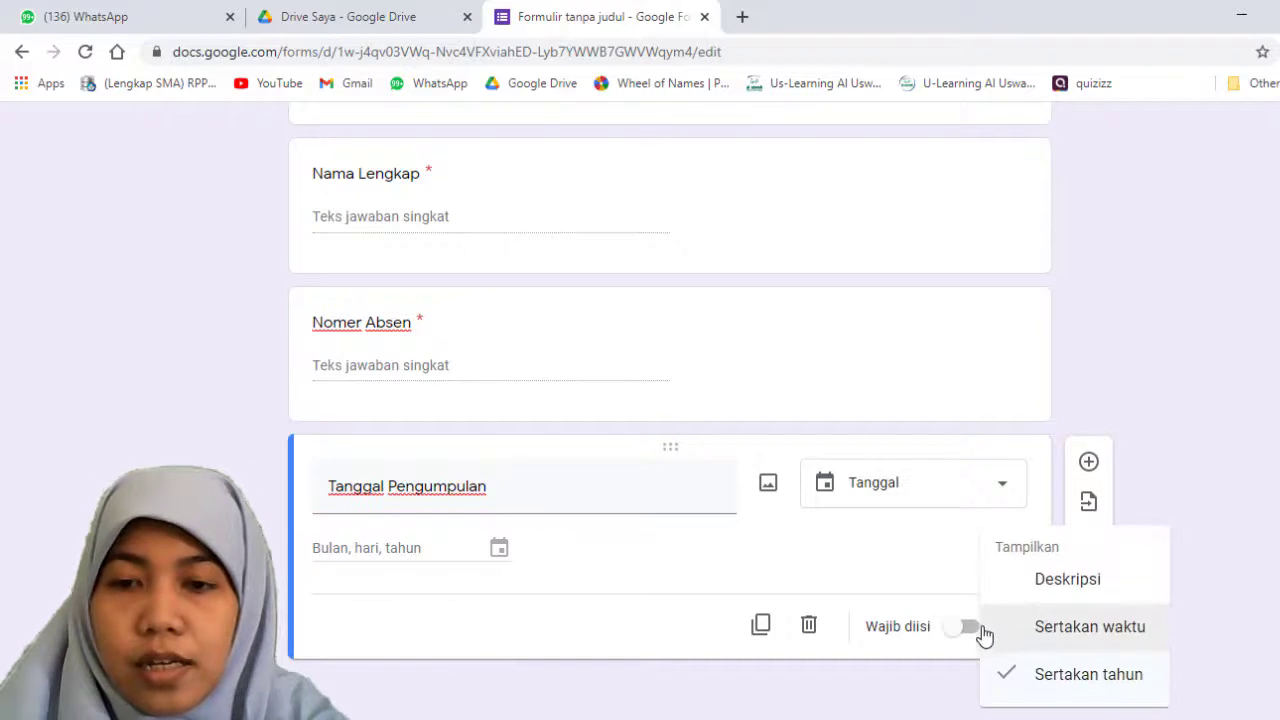
{"action": "left_click", "coordinate": [972, 635]}
{"action": "left_click", "coordinate": [970, 630]}
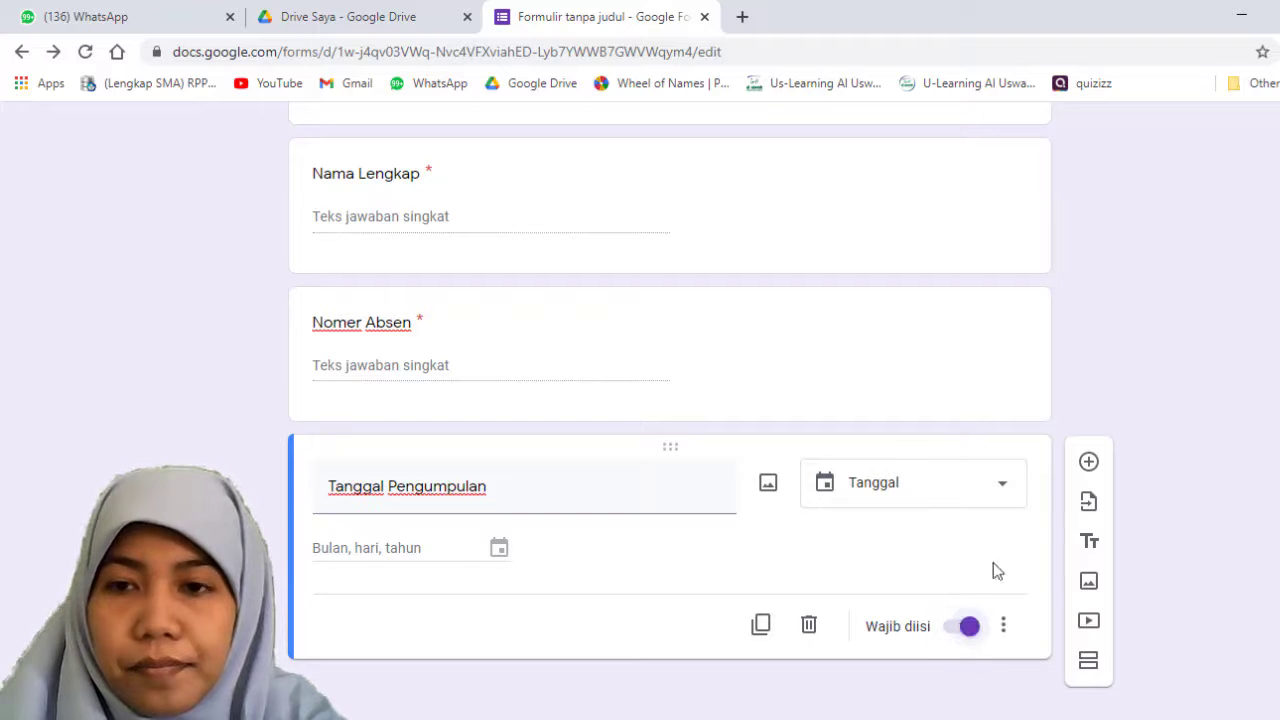
Step: Add a multiple-choice question titled "Apakah karya anda meniru karya orang lain?" below the submission date question
{"action": "left_click", "coordinate": [1089, 462]}
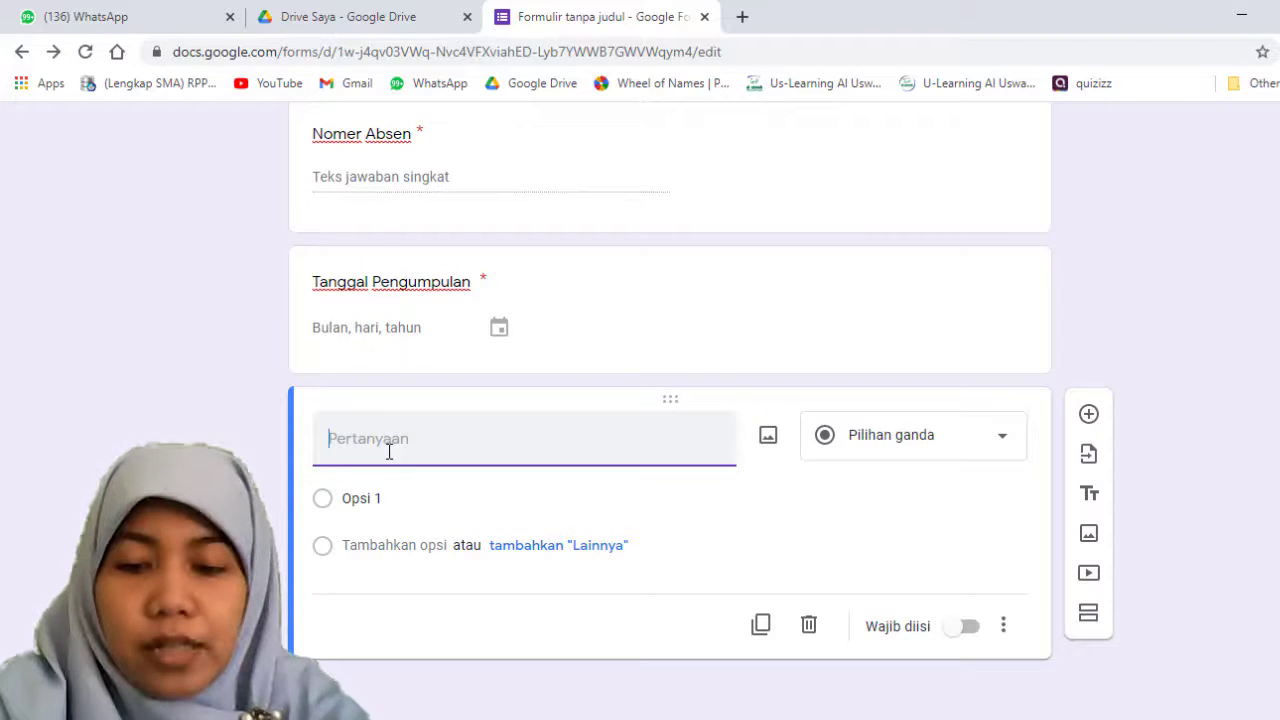
{"action": "type", "text": "Apakah "}
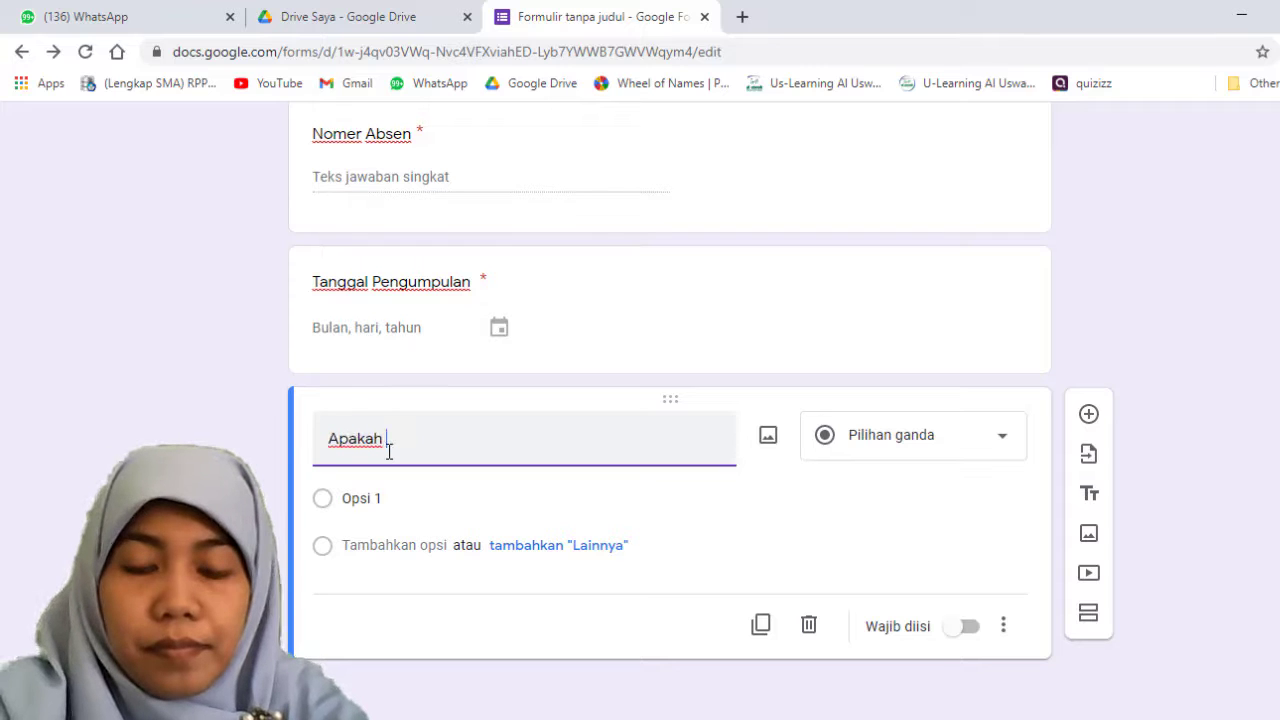
{"action": "type", "text": "karya a"}
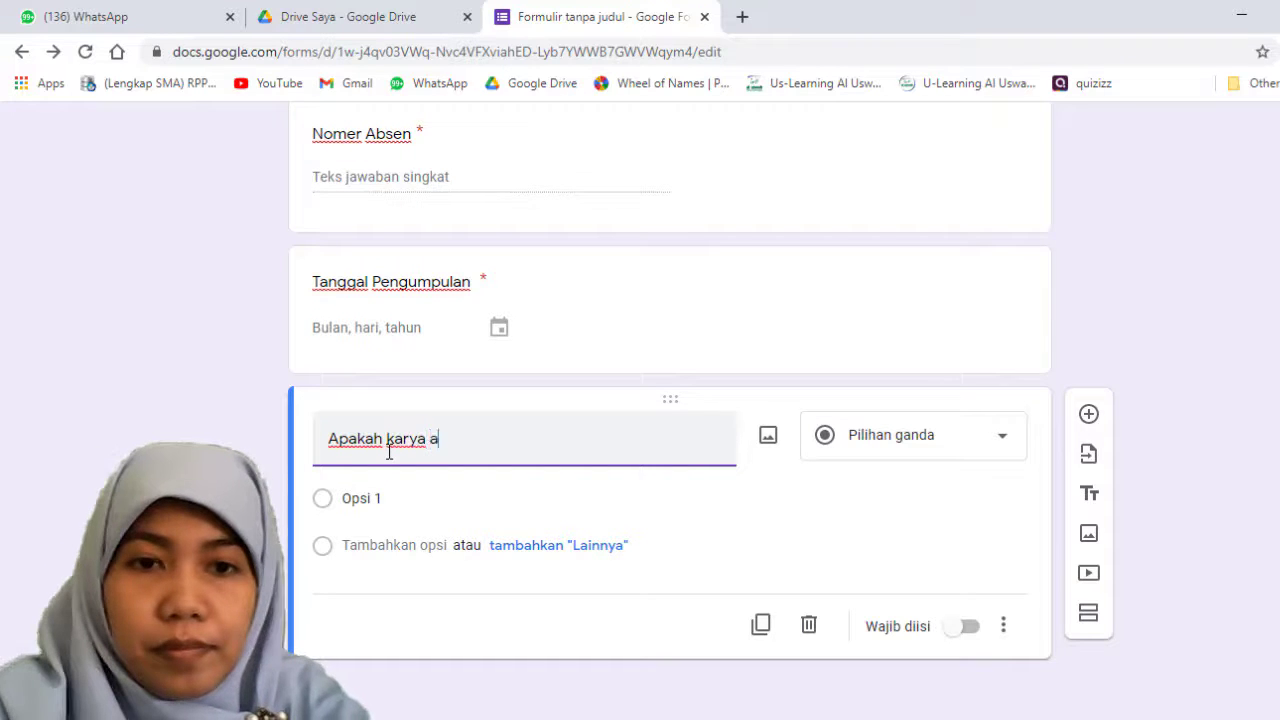
{"action": "type", "text": "nda me"}
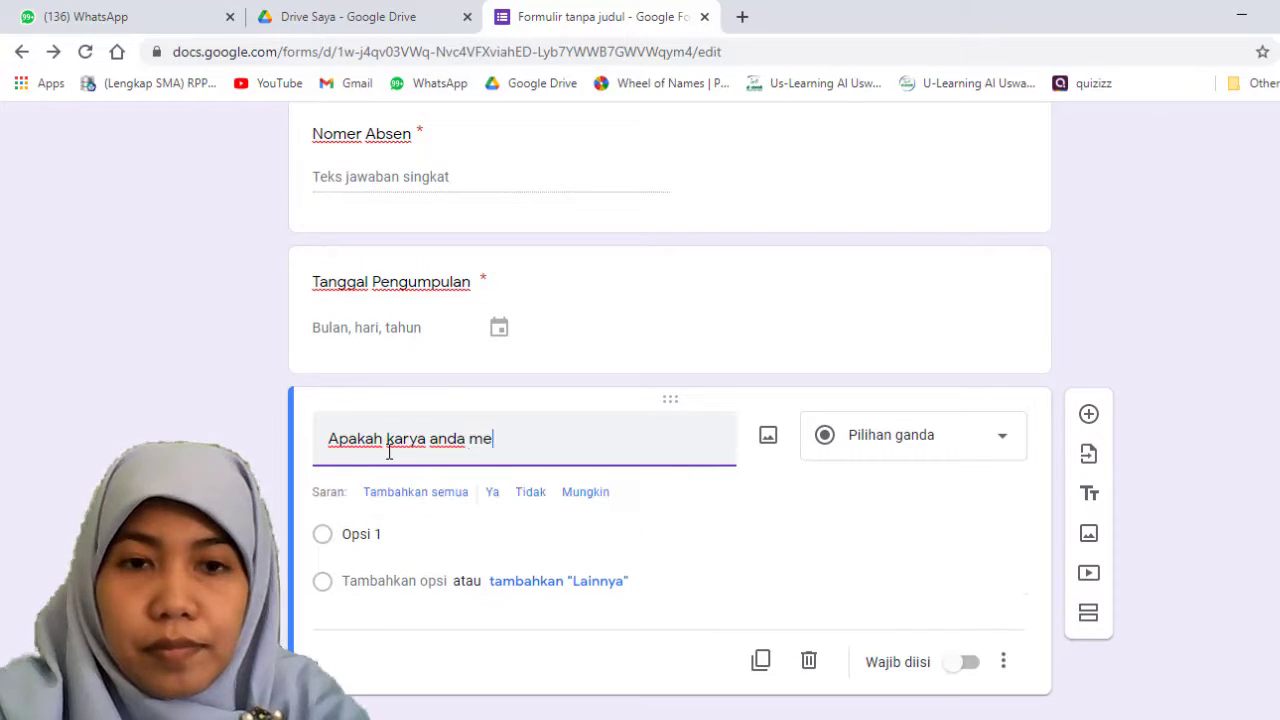
{"action": "type", "text": "niru ka"}
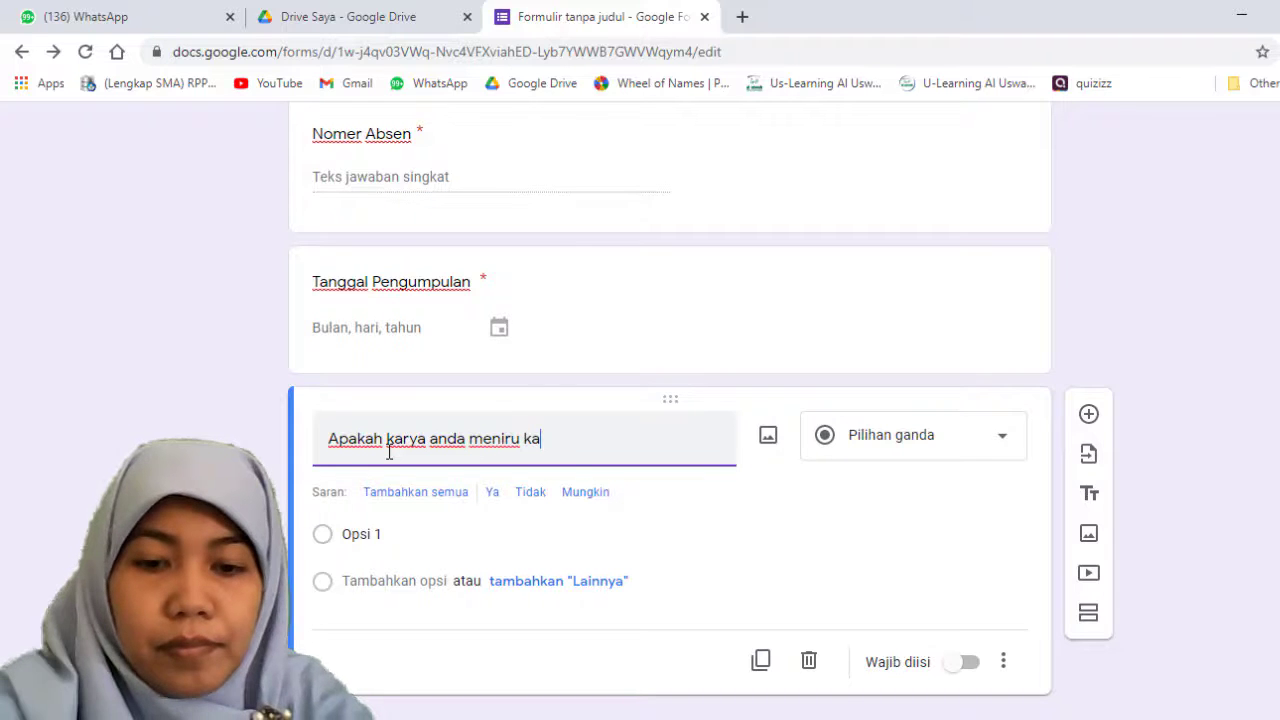
{"action": "type", "text": "rya i"}
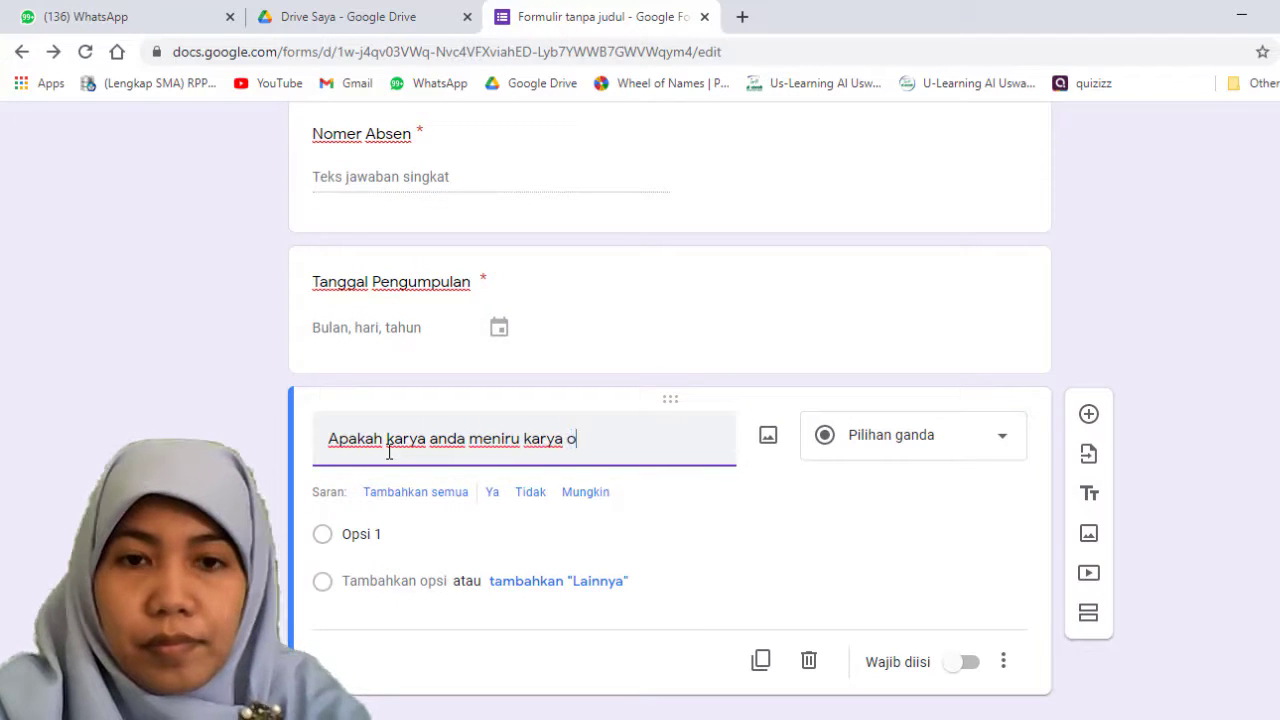
{"action": "type", "text": "rang lain?"}
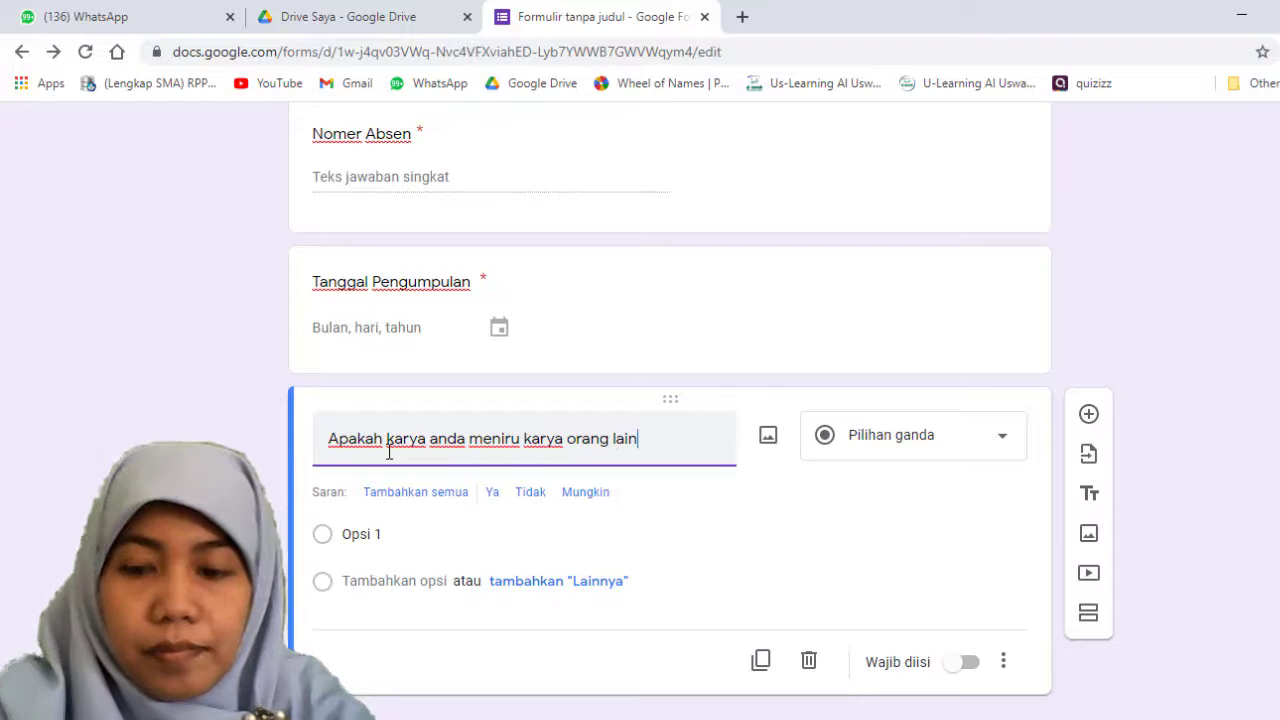
Step: Give the originality question the answer options Ya, Tidak and Mungkin, and make it required
{"action": "left_click", "coordinate": [388, 536]}
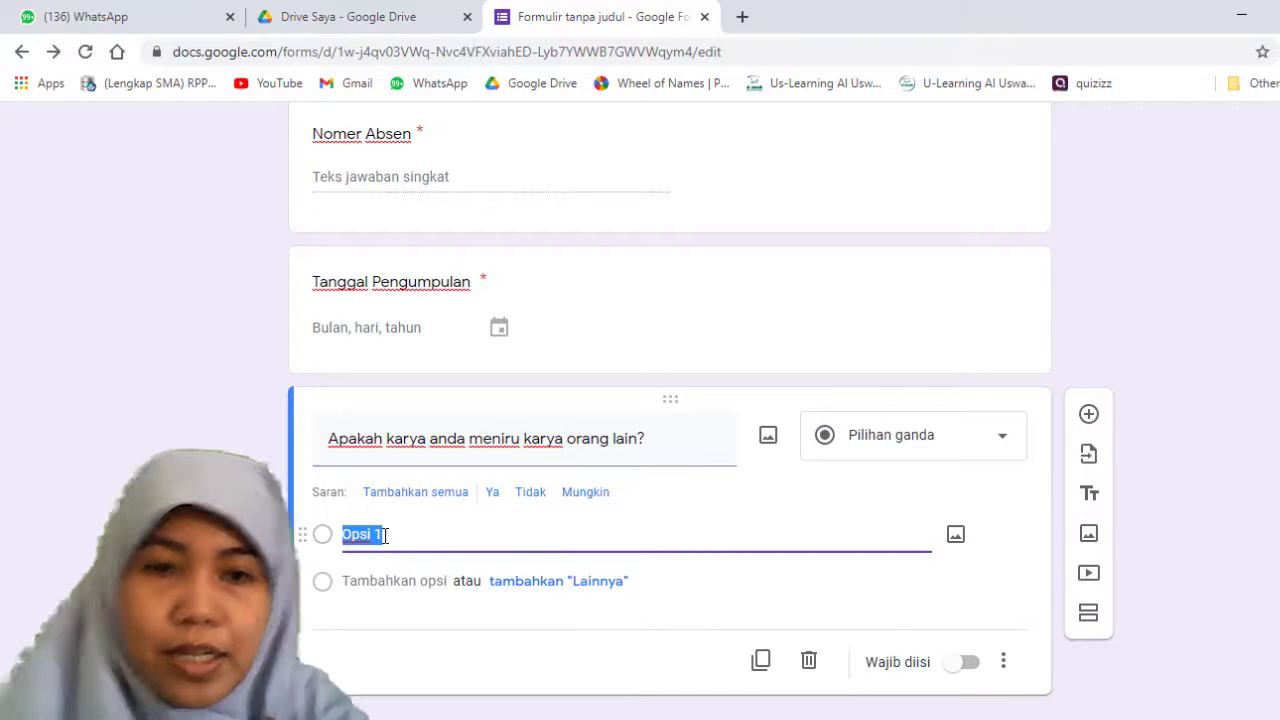
{"action": "left_click", "coordinate": [492, 492]}
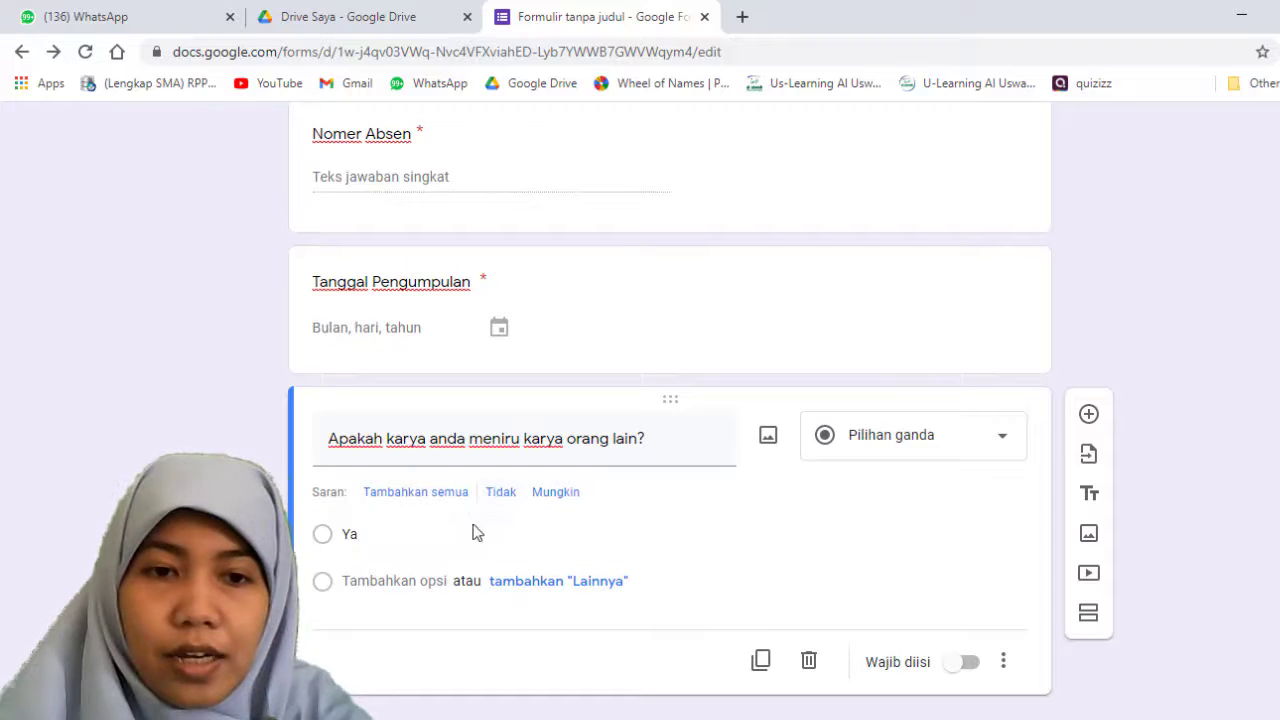
{"action": "left_click", "coordinate": [435, 585]}
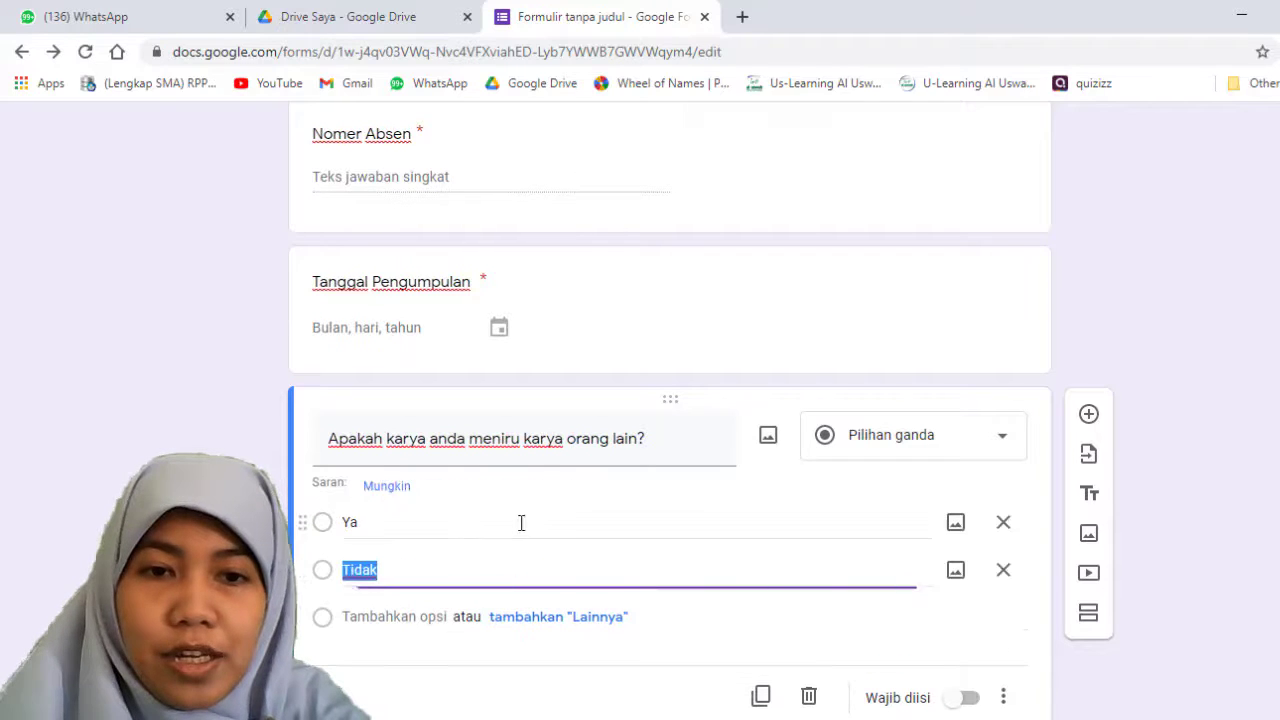
{"action": "left_click", "coordinate": [407, 612]}
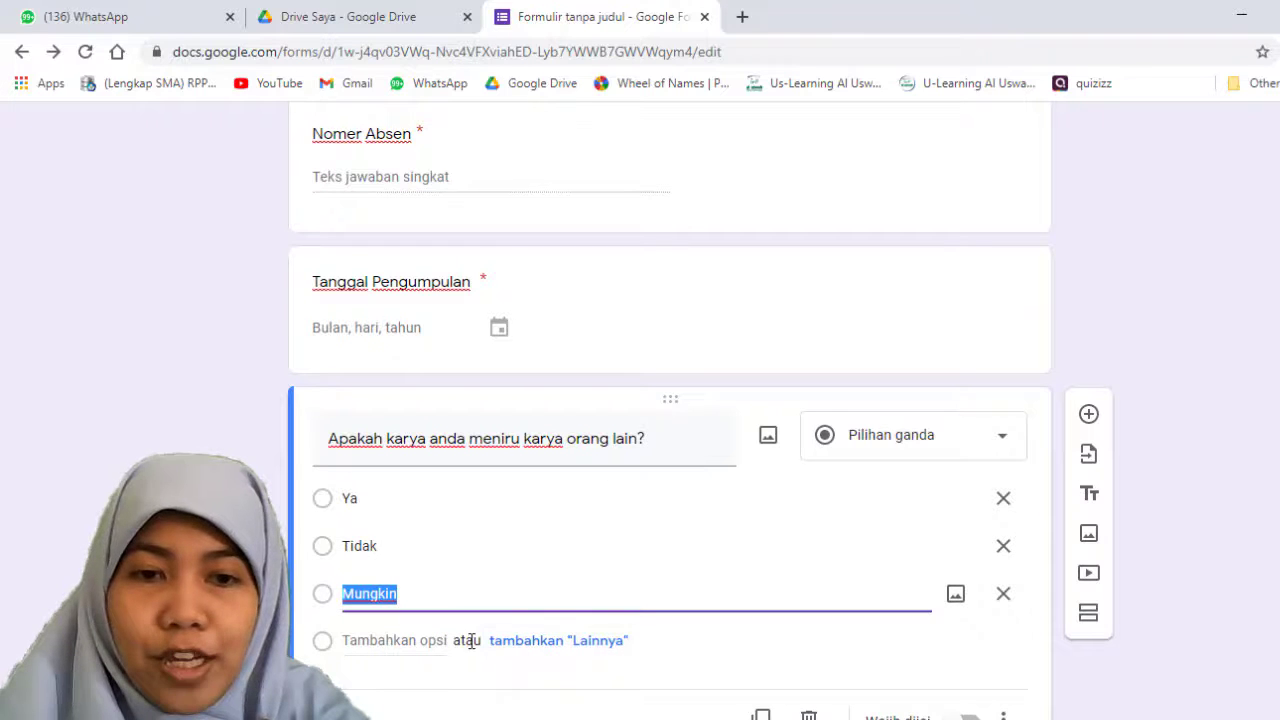
{"action": "scroll", "coordinate": [720, 575], "scroll_direction": "down", "scroll_amount": 1}
{"action": "left_click", "coordinate": [965, 630]}
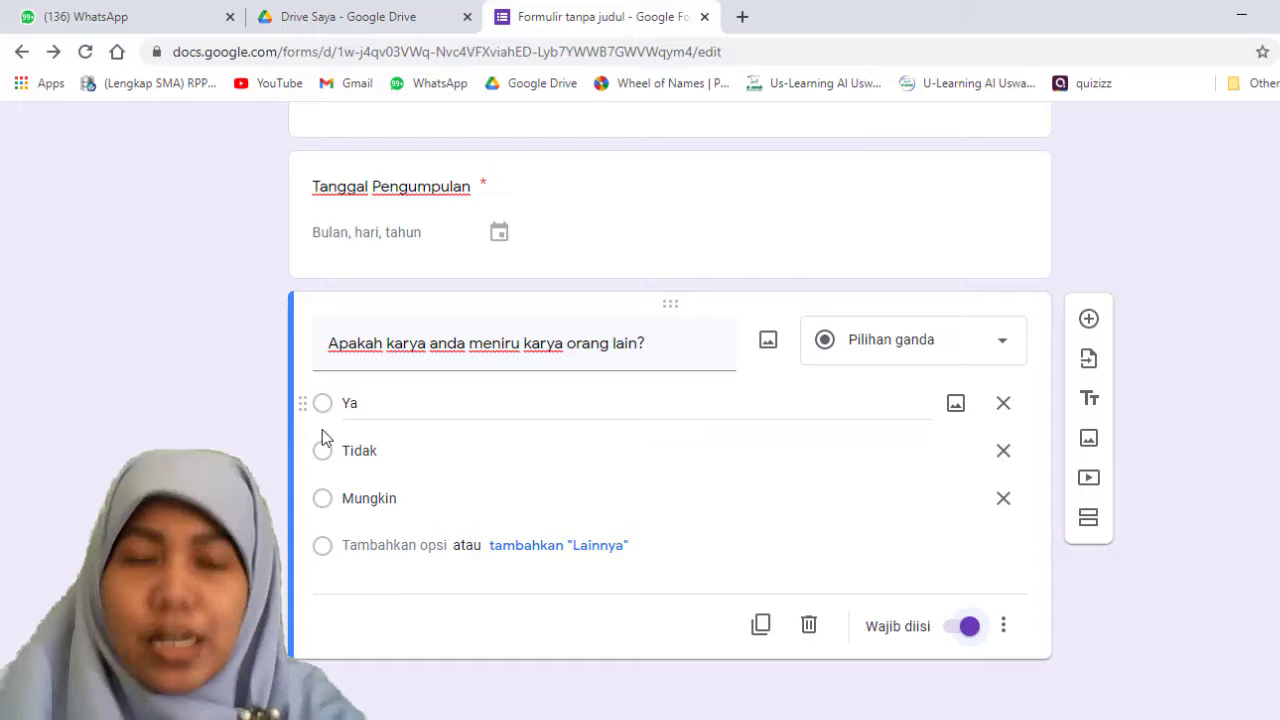
Step: Add a file upload question below the originality question and allow respondents to upload files to Drive
{"action": "scroll", "coordinate": [408, 545], "scroll_direction": "up", "scroll_amount": 2}
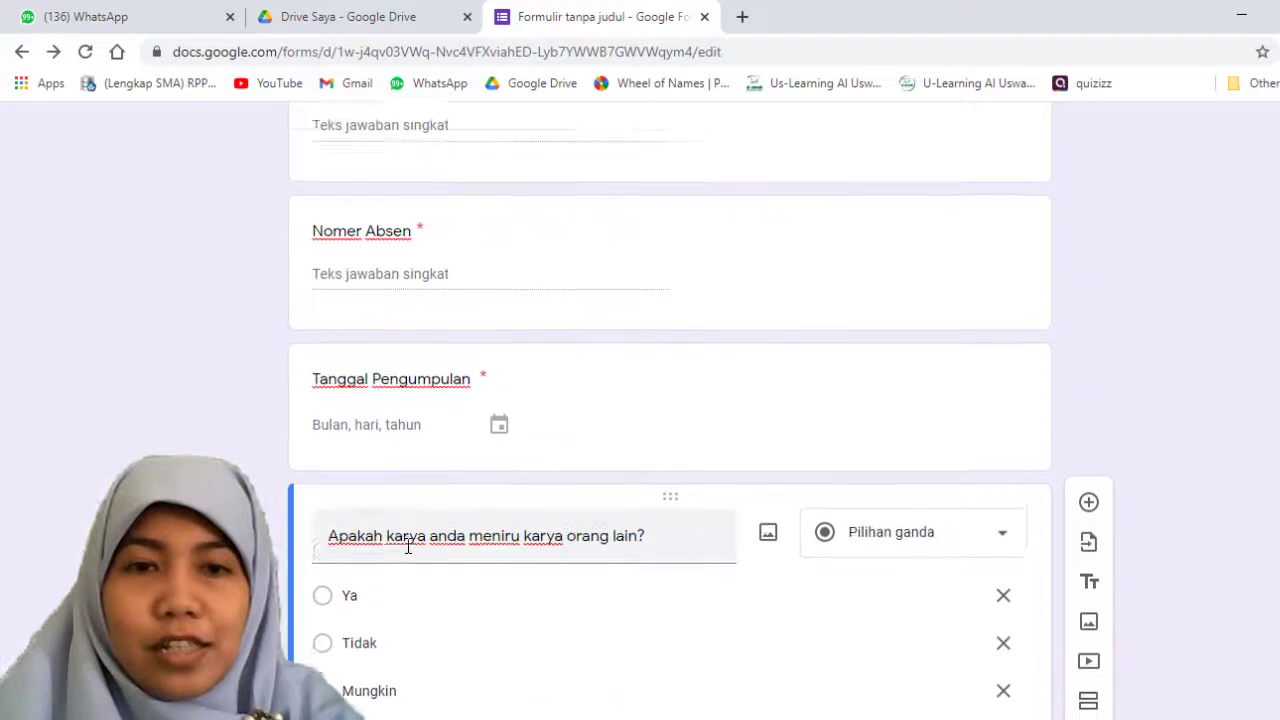
{"action": "scroll", "coordinate": [409, 537], "scroll_direction": "down", "scroll_amount": 2}
{"action": "scroll", "coordinate": [409, 537], "scroll_direction": "up", "scroll_amount": 2}
{"action": "scroll", "coordinate": [427, 537], "scroll_direction": "down", "scroll_amount": 2}
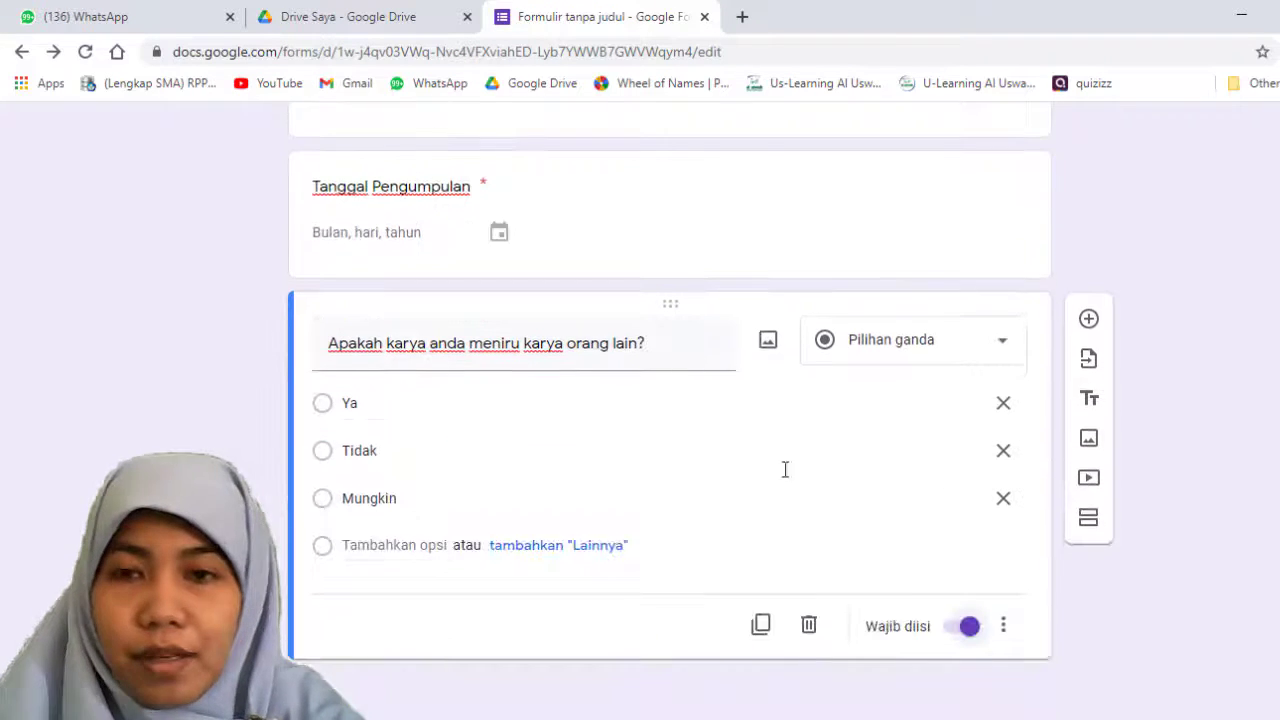
{"action": "left_click", "coordinate": [1087, 320]}
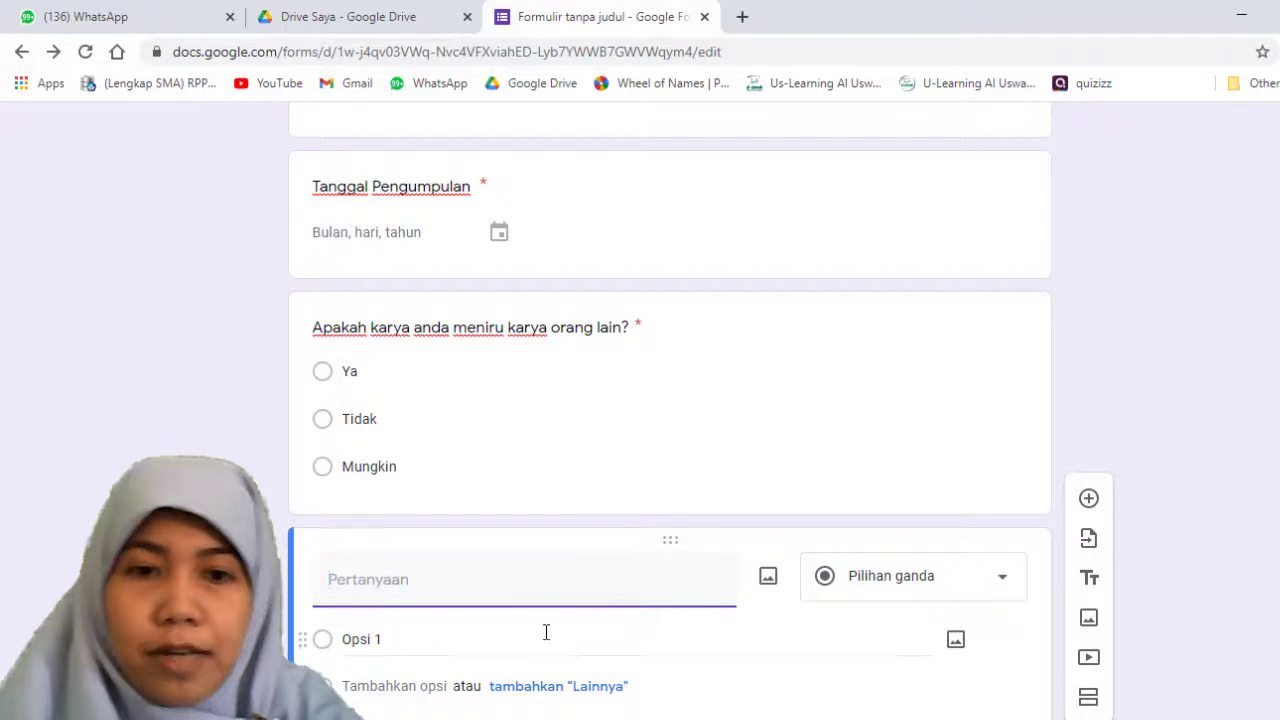
{"action": "scroll", "coordinate": [489, 583], "scroll_direction": "down", "scroll_amount": 2}
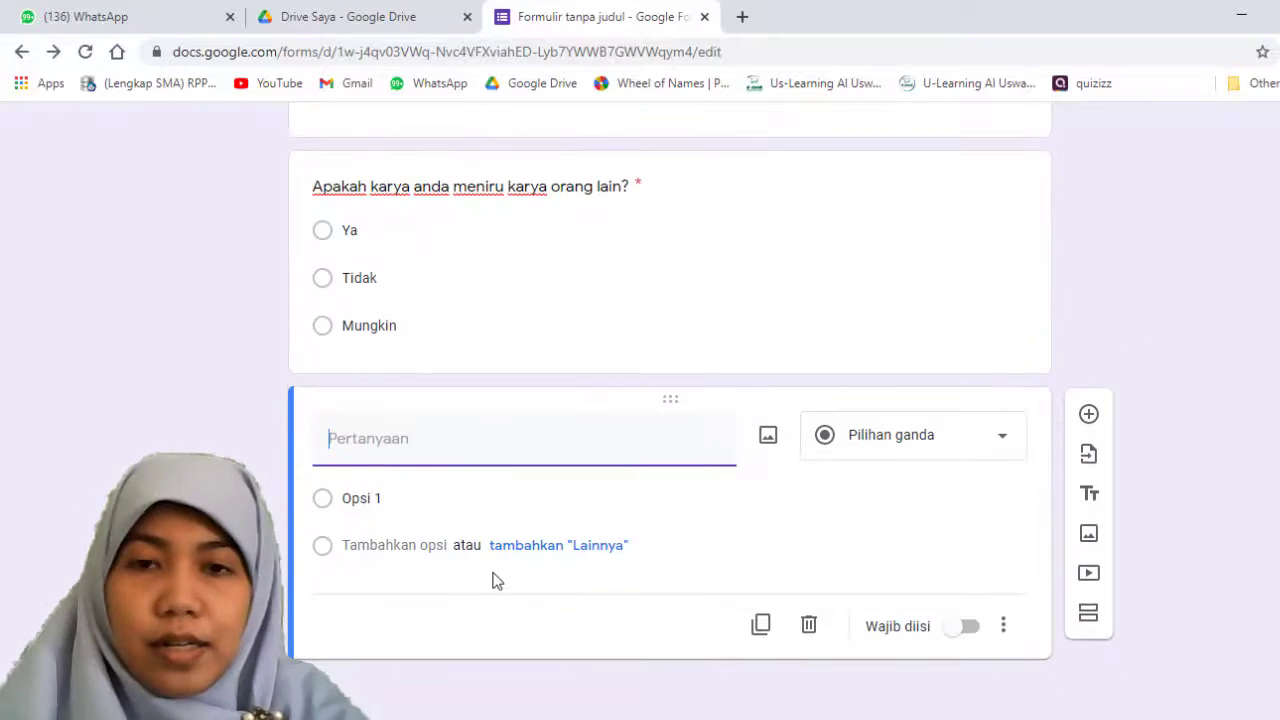
{"action": "scroll", "coordinate": [494, 580], "scroll_direction": "up", "scroll_amount": 3}
{"action": "scroll", "coordinate": [497, 571], "scroll_direction": "down", "scroll_amount": 3}
{"action": "left_click", "coordinate": [1000, 450]}
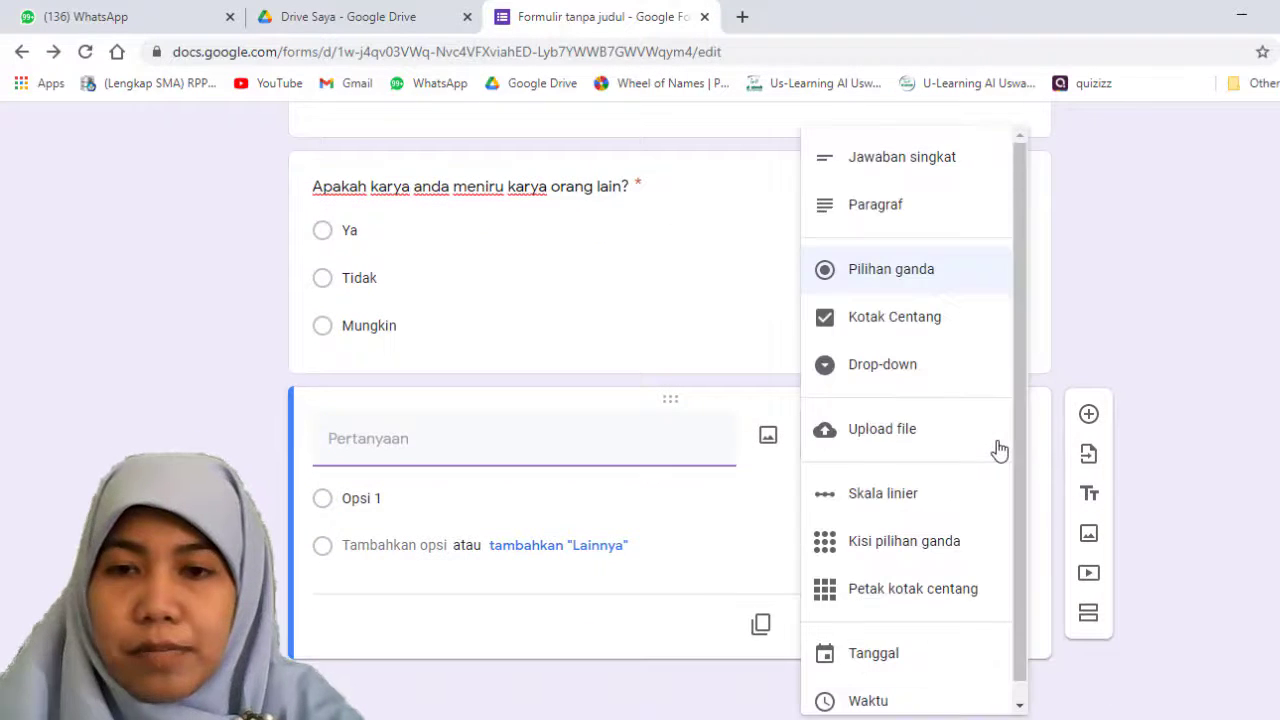
{"action": "left_click", "coordinate": [870, 437]}
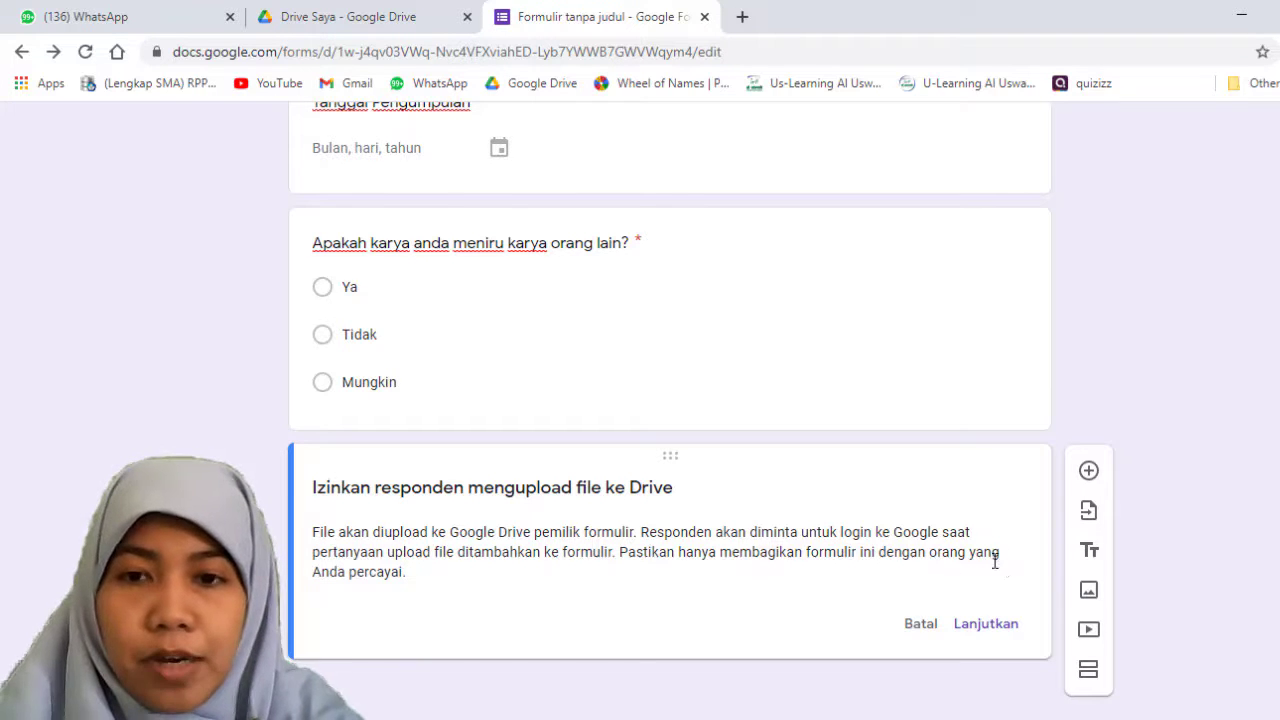
{"action": "left_click", "coordinate": [988, 625]}
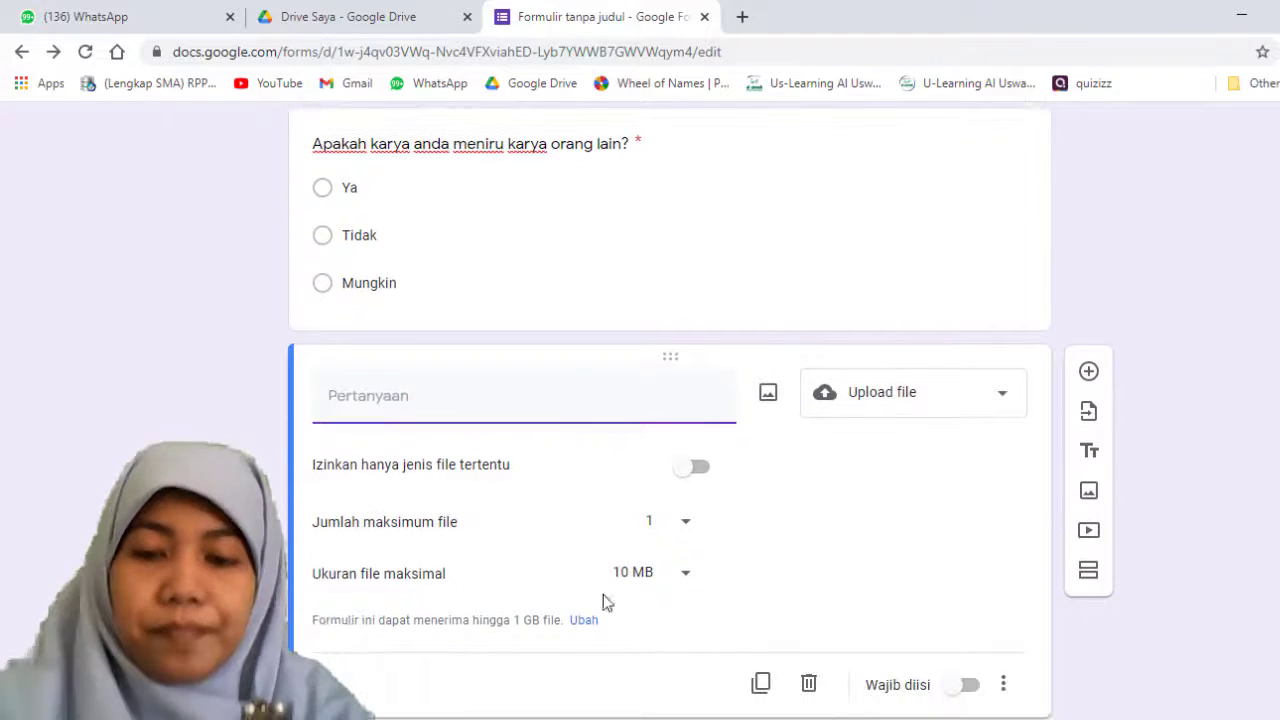
Step: Title the file upload question "Silahkan mengupload tugas anda"
{"action": "type", "text": "Silahkan "}
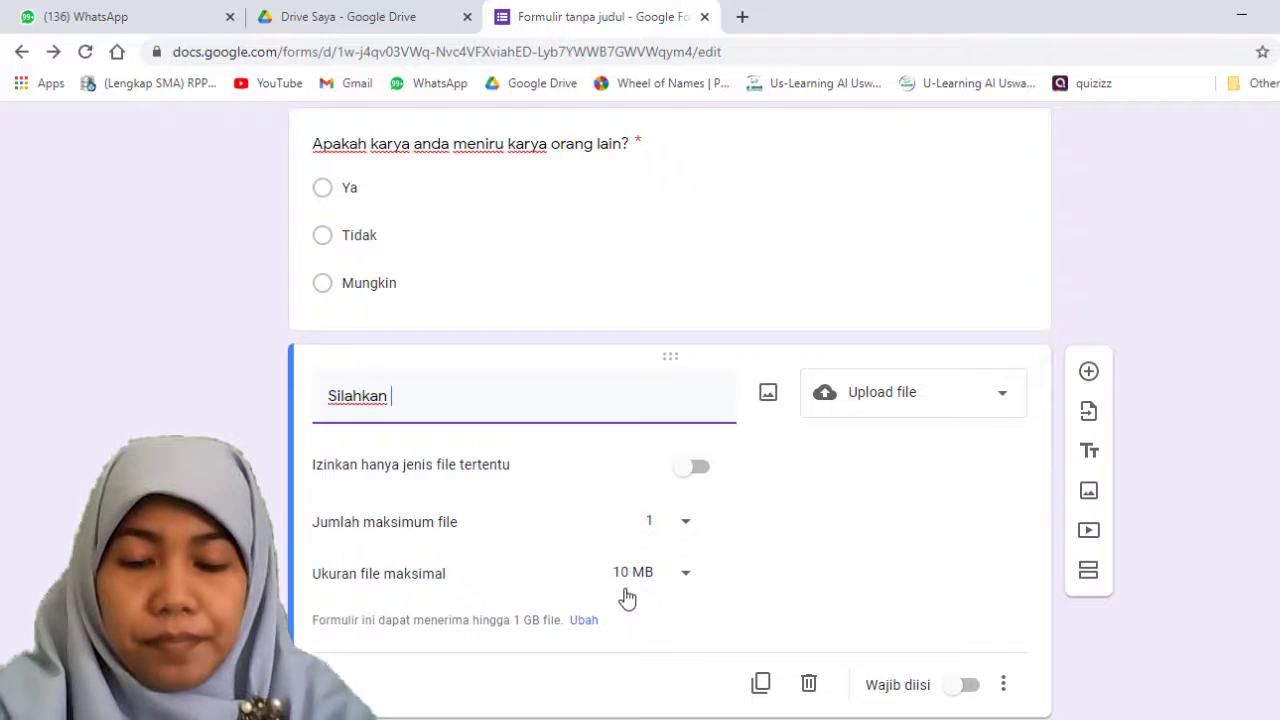
{"action": "type", "text": "meng"}
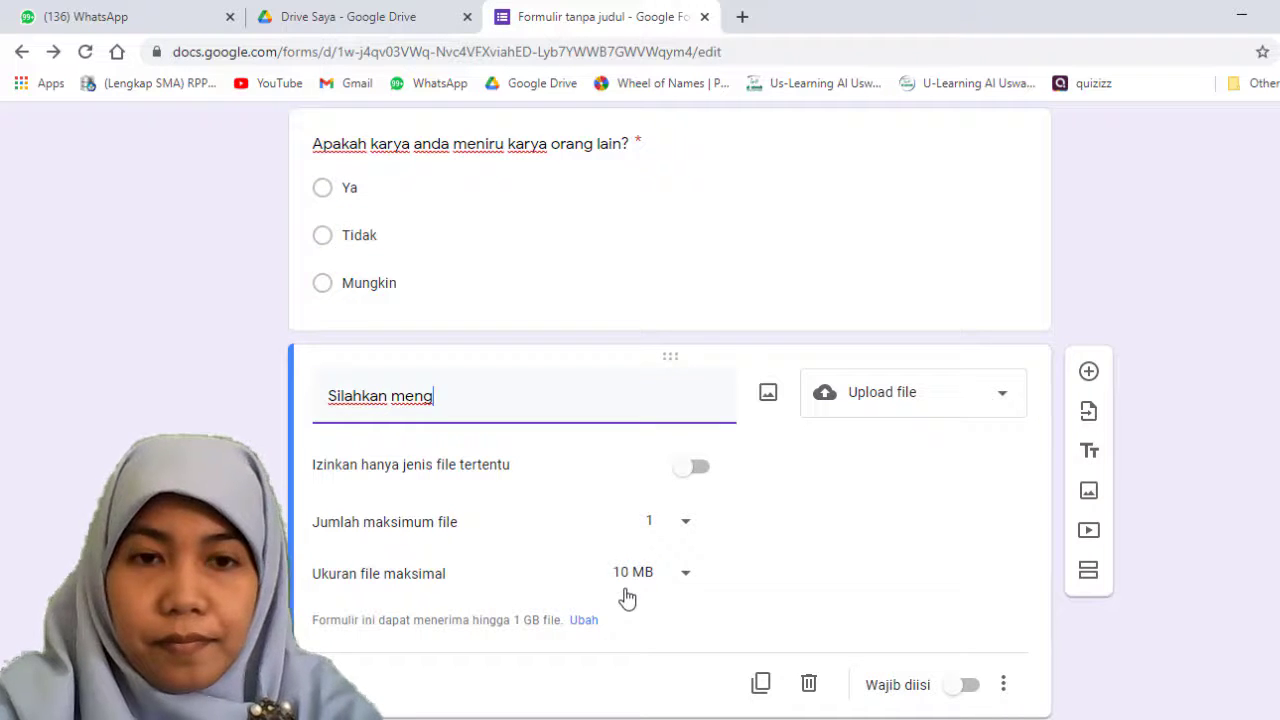
{"action": "type", "text": "up"}
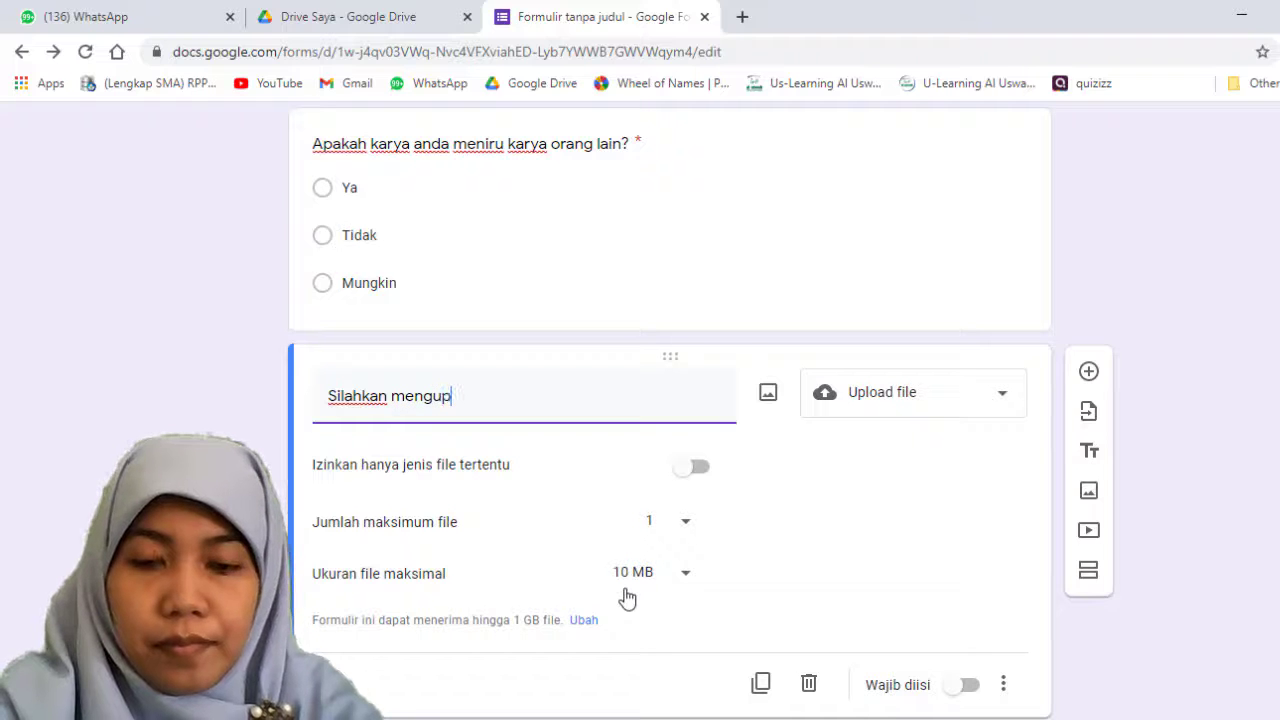
{"action": "type", "text": "load tugas"}
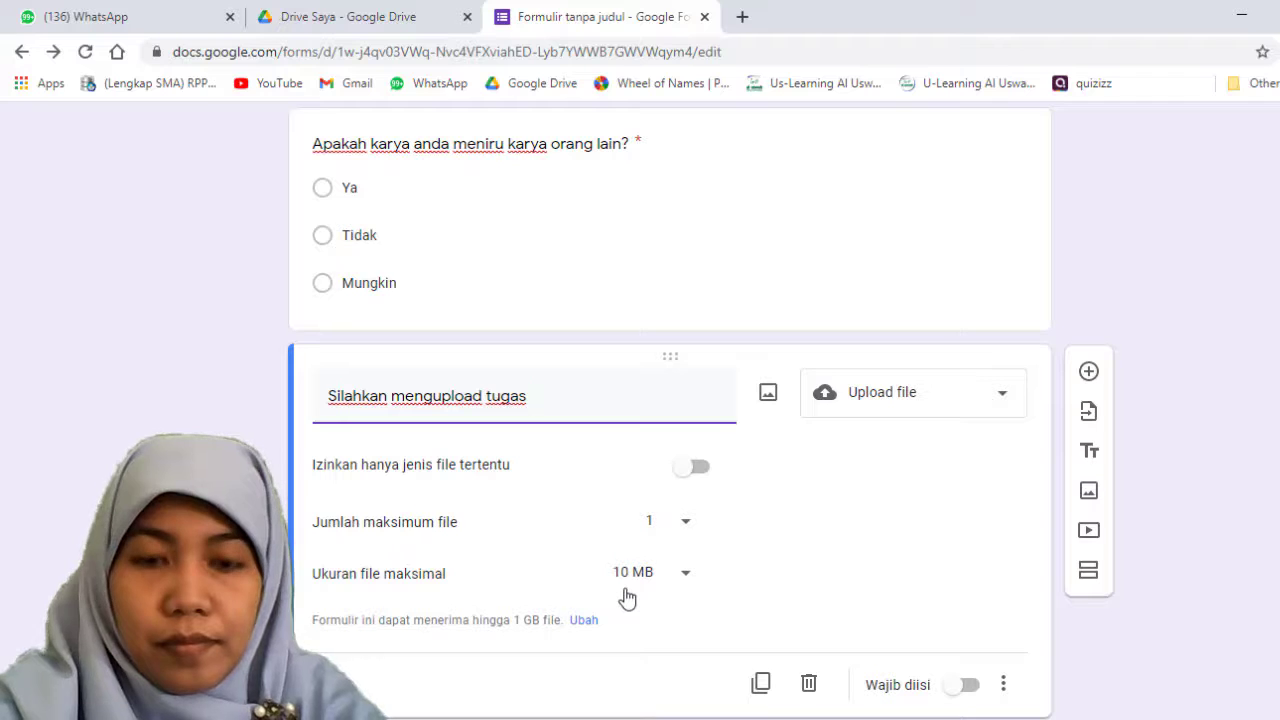
{"action": "type", "text": " yang s"}
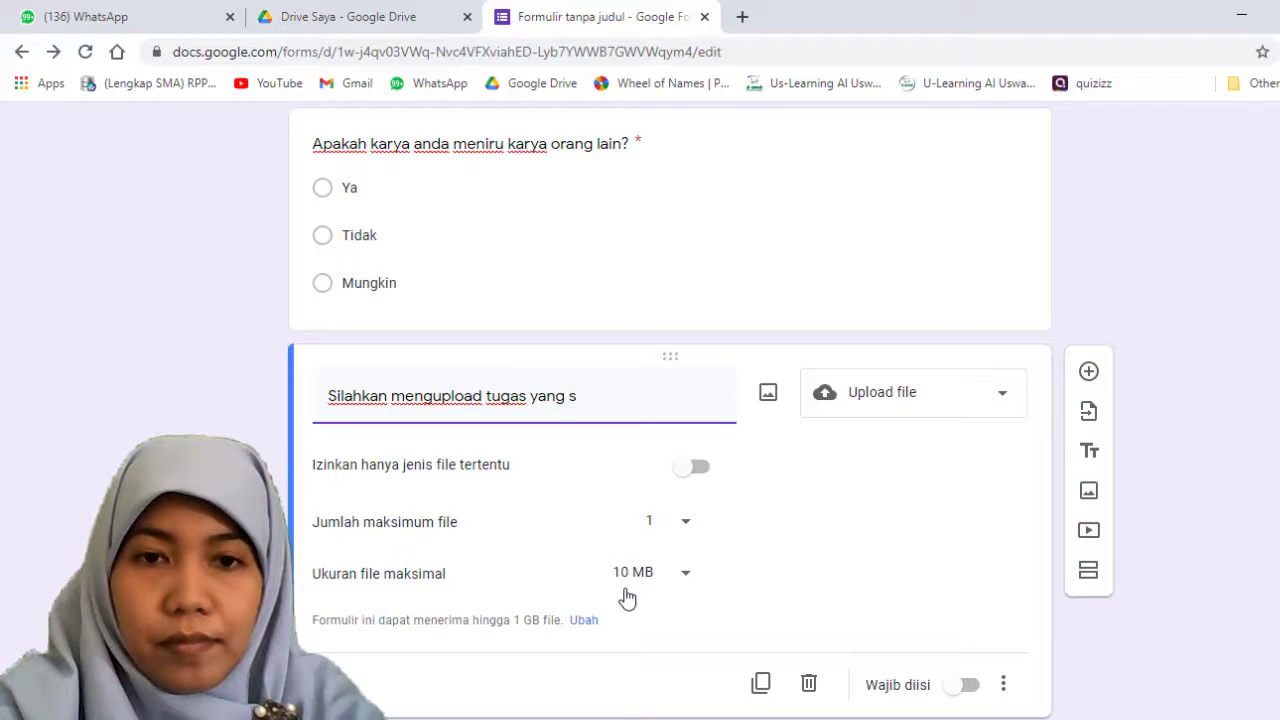
{"action": "key", "text": "BackSpace"}
{"action": "key", "text": "BackSpace"}
{"action": "key", "text": "BackSpace"}
{"action": "key", "text": "BackSpace"}
{"action": "key", "text": "BackSpace"}
{"action": "key", "text": "BackSpace"}
{"action": "type", "text": "and"}
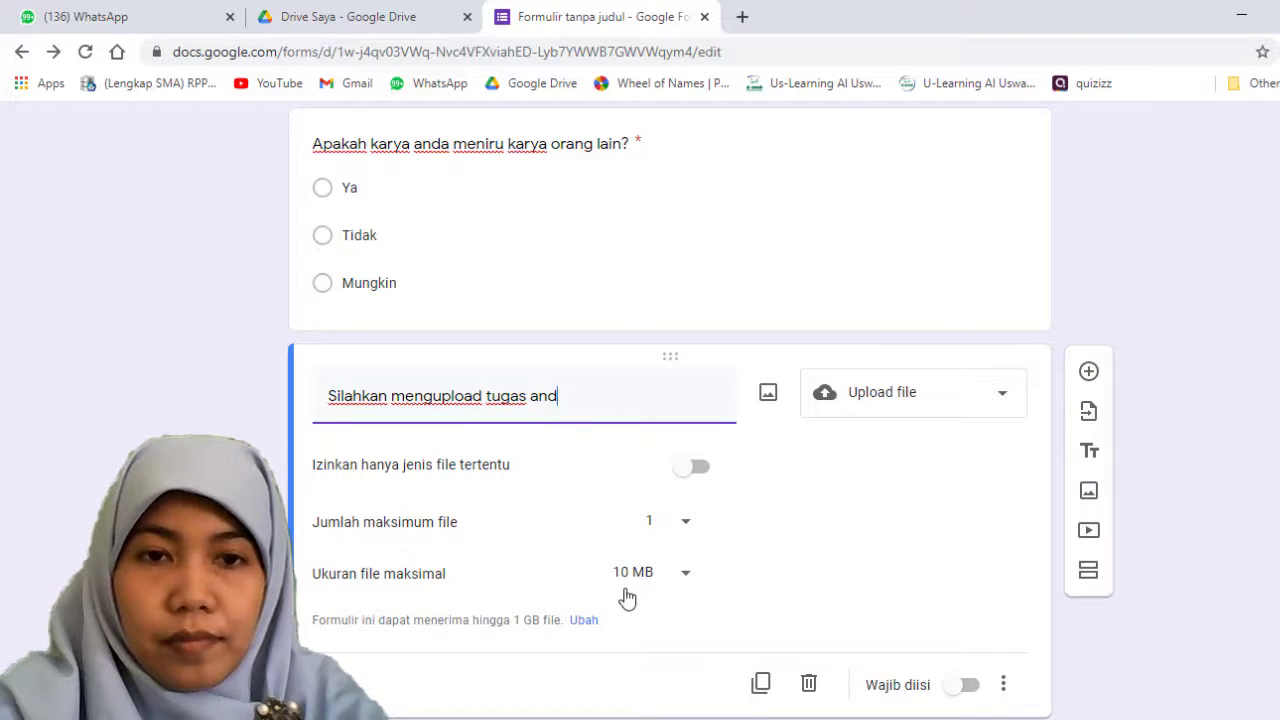
{"action": "type", "text": "a"}
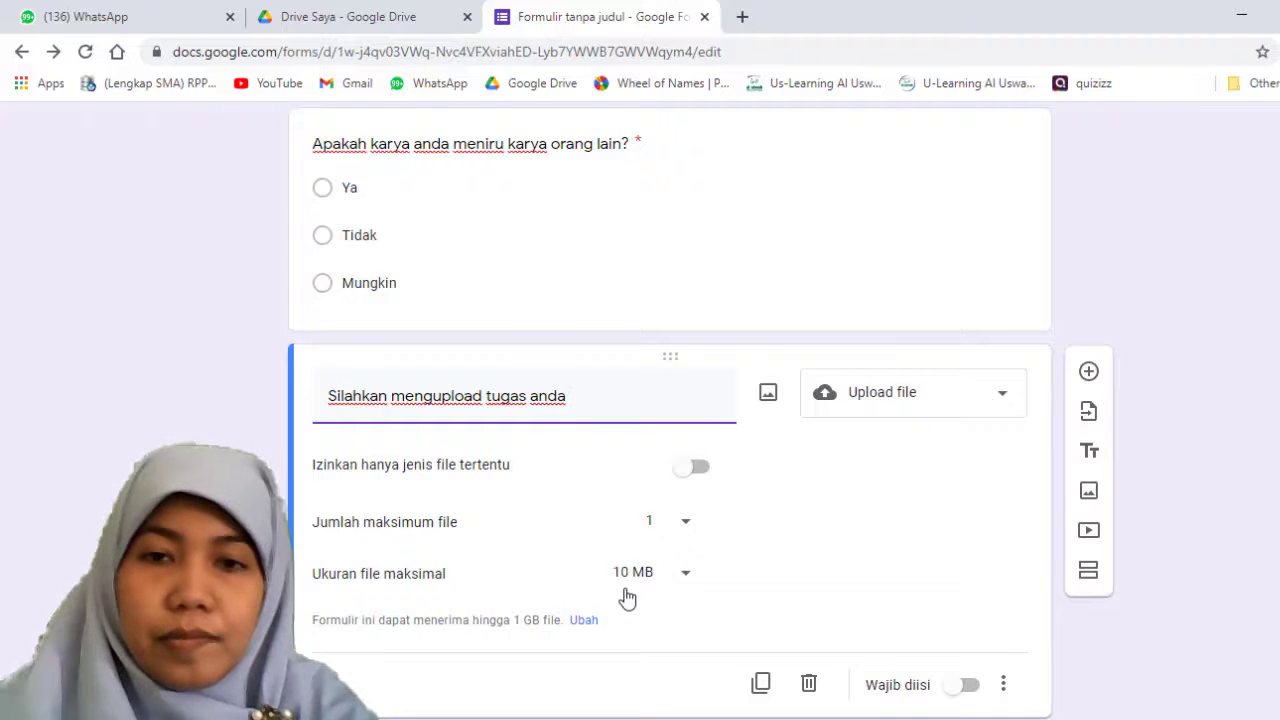
Step: Try restricting uploads to Dokumen, Spreadsheet, PDF, Presentasi and both Gambar file types, and turn the restriction off again
{"action": "left_click", "coordinate": [696, 474]}
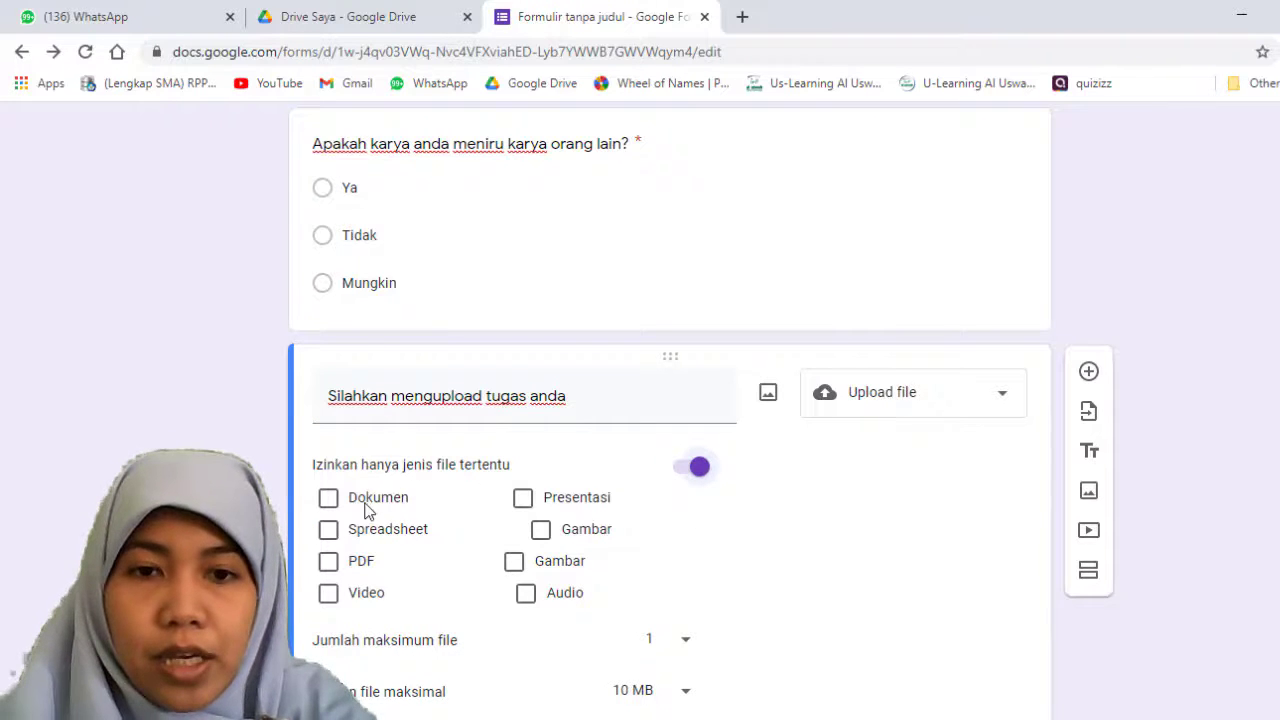
{"action": "left_click", "coordinate": [330, 500]}
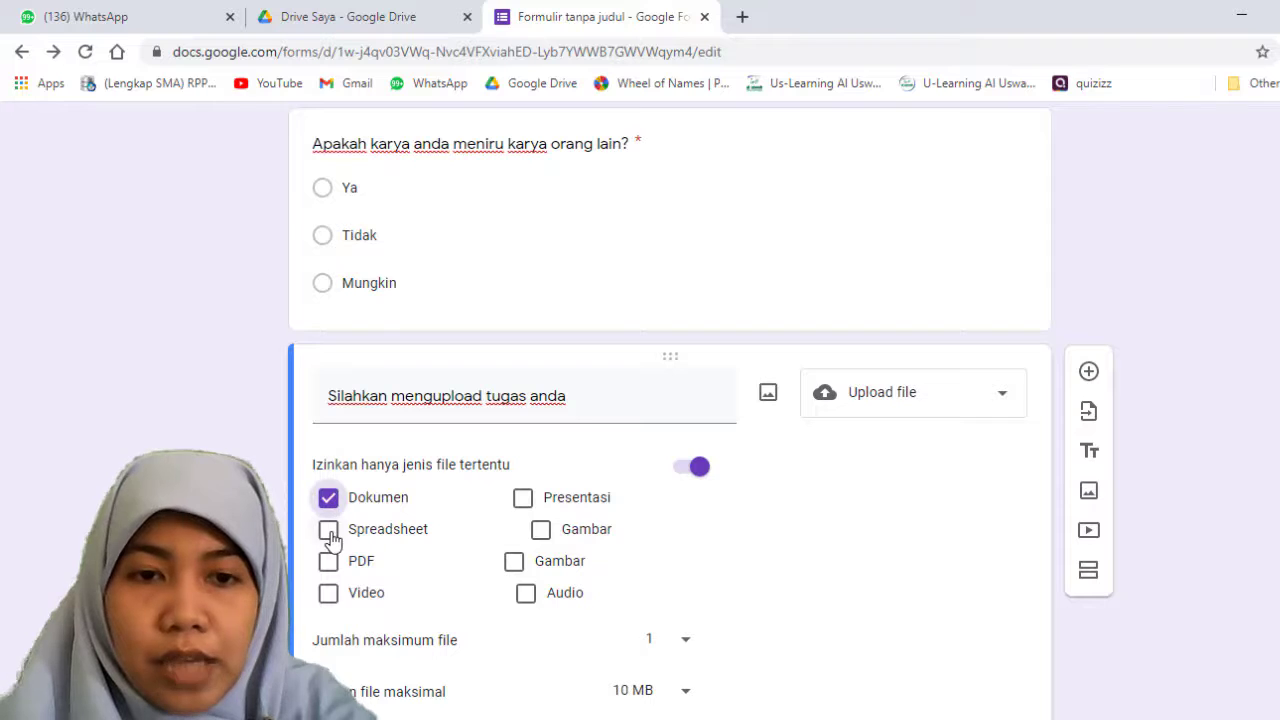
{"action": "left_click", "coordinate": [329, 532]}
{"action": "left_click", "coordinate": [329, 500]}
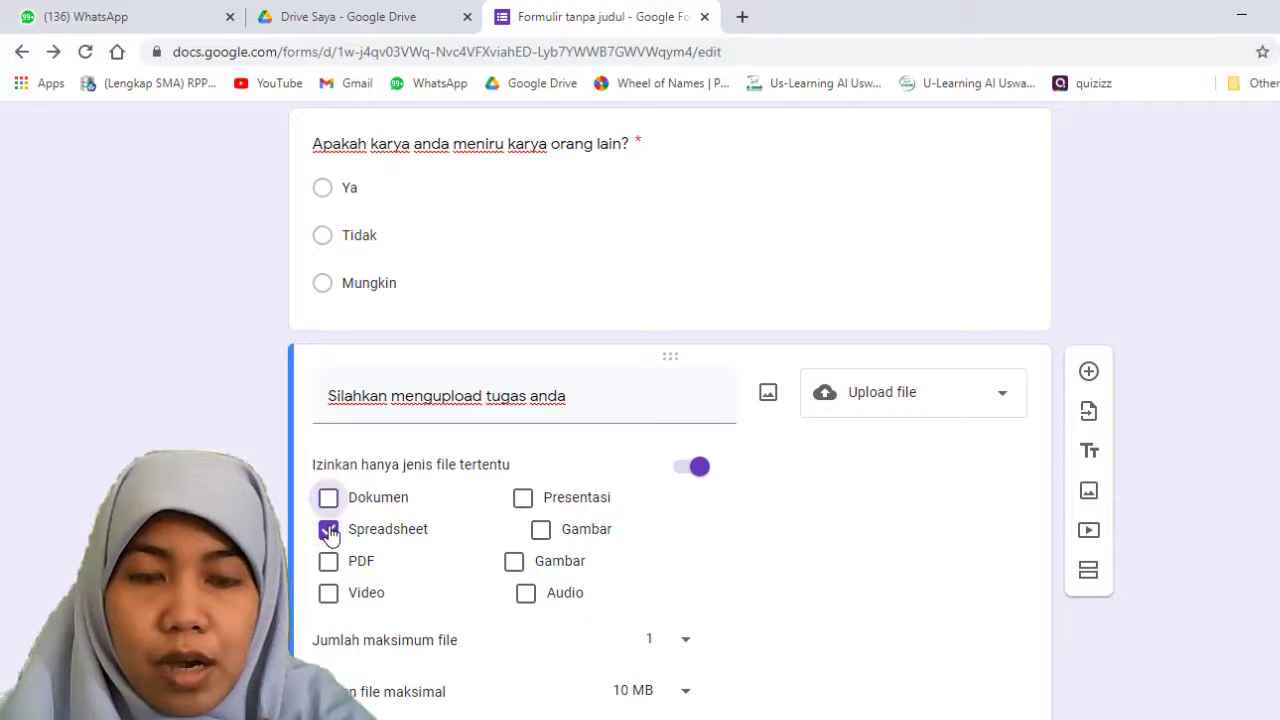
{"action": "left_click", "coordinate": [329, 530]}
{"action": "left_click", "coordinate": [327, 499]}
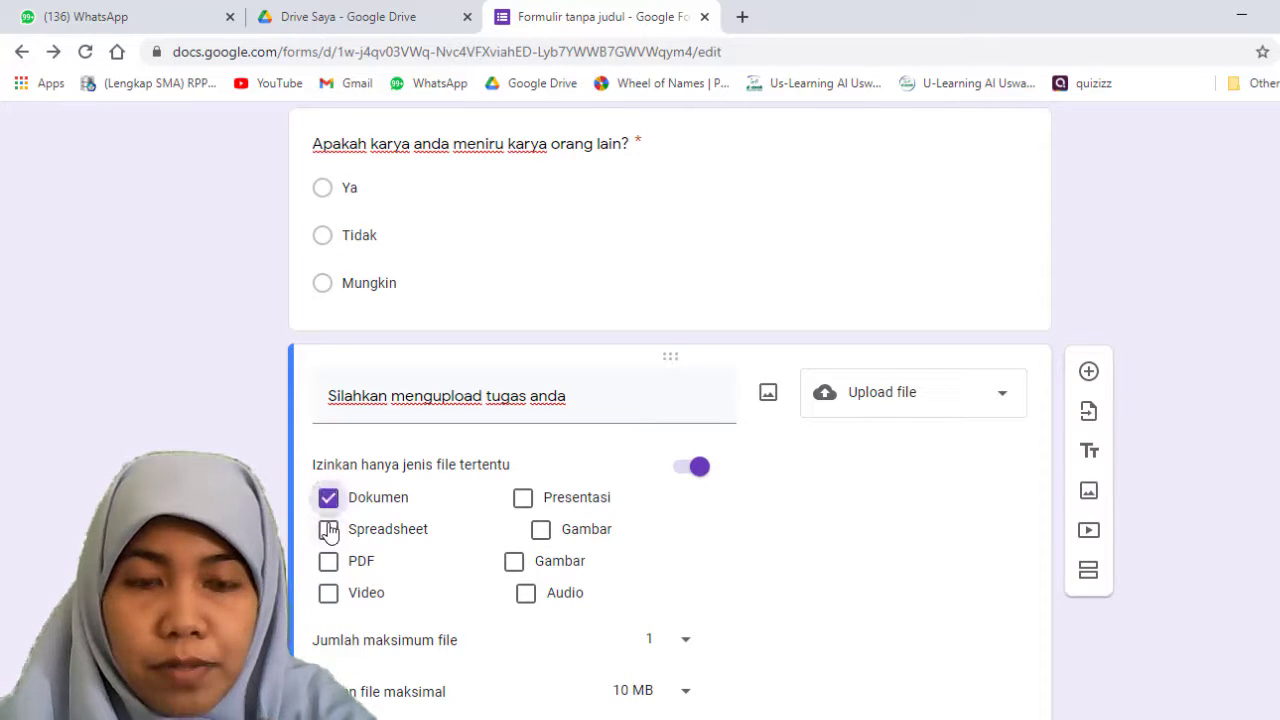
{"action": "left_click", "coordinate": [329, 530]}
{"action": "left_click", "coordinate": [329, 561]}
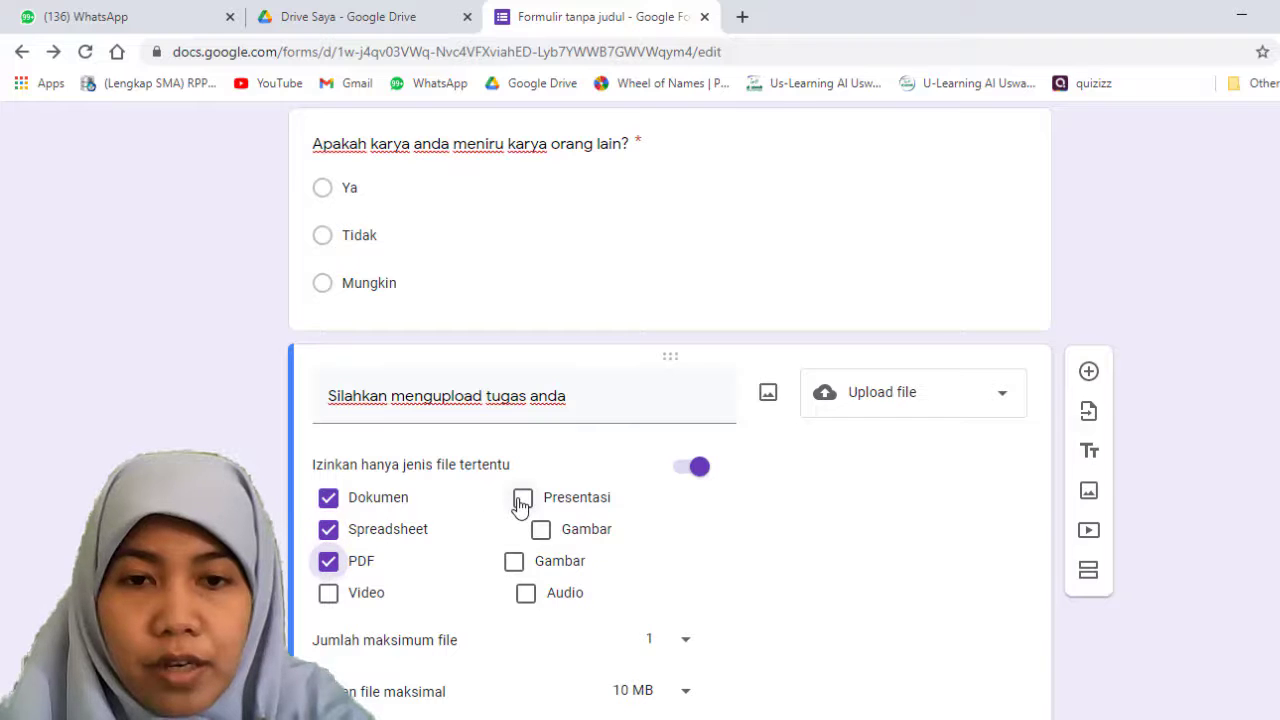
{"action": "left_click", "coordinate": [522, 499]}
{"action": "left_click", "coordinate": [540, 530]}
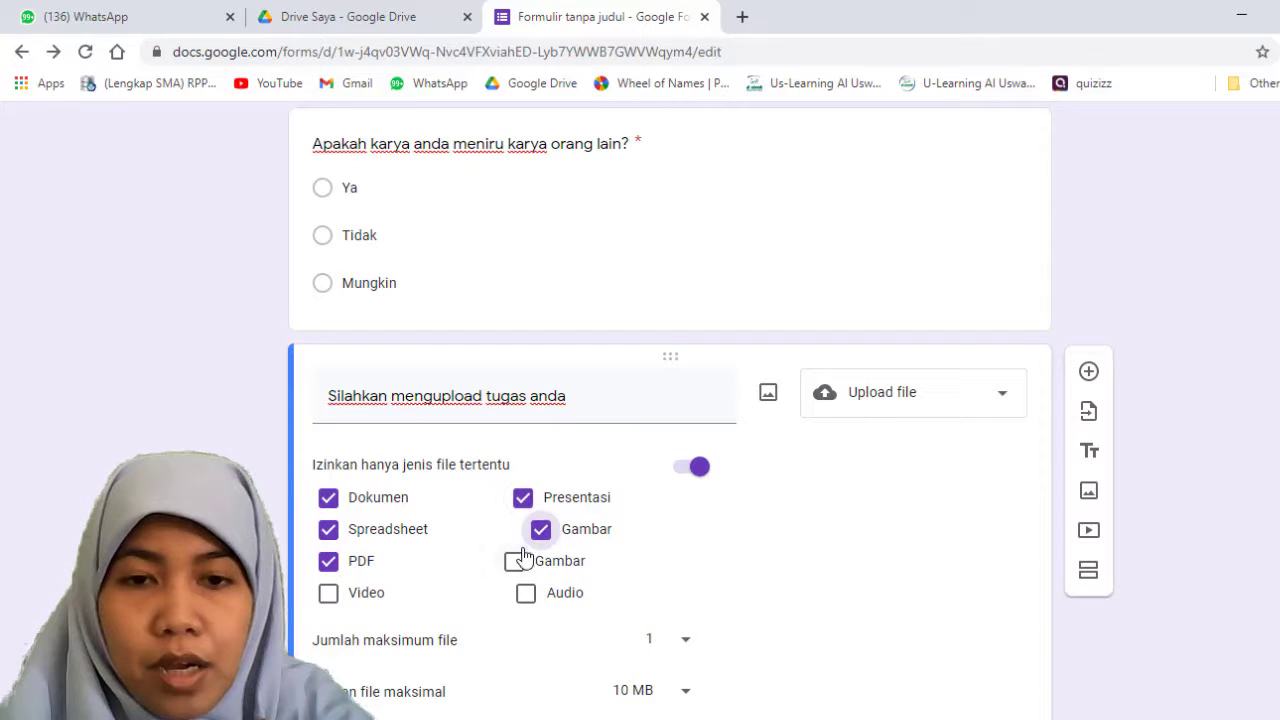
{"action": "left_click", "coordinate": [514, 563]}
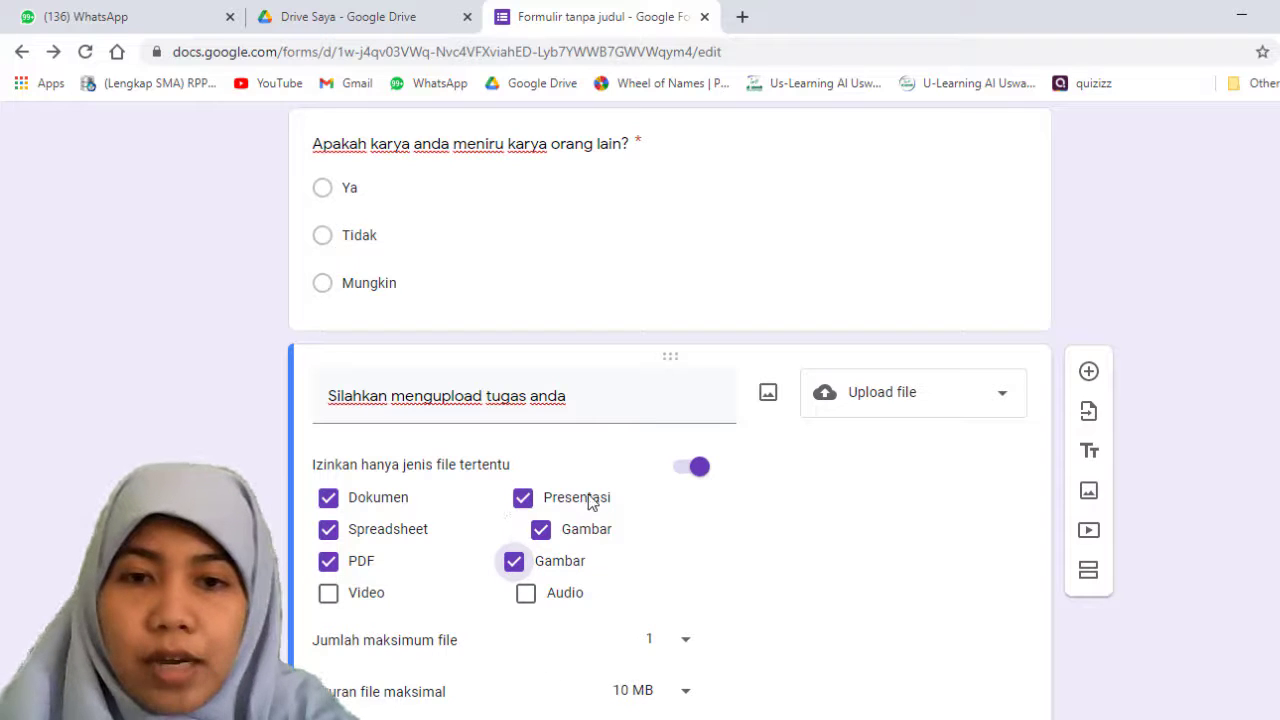
{"action": "left_click", "coordinate": [691, 470]}
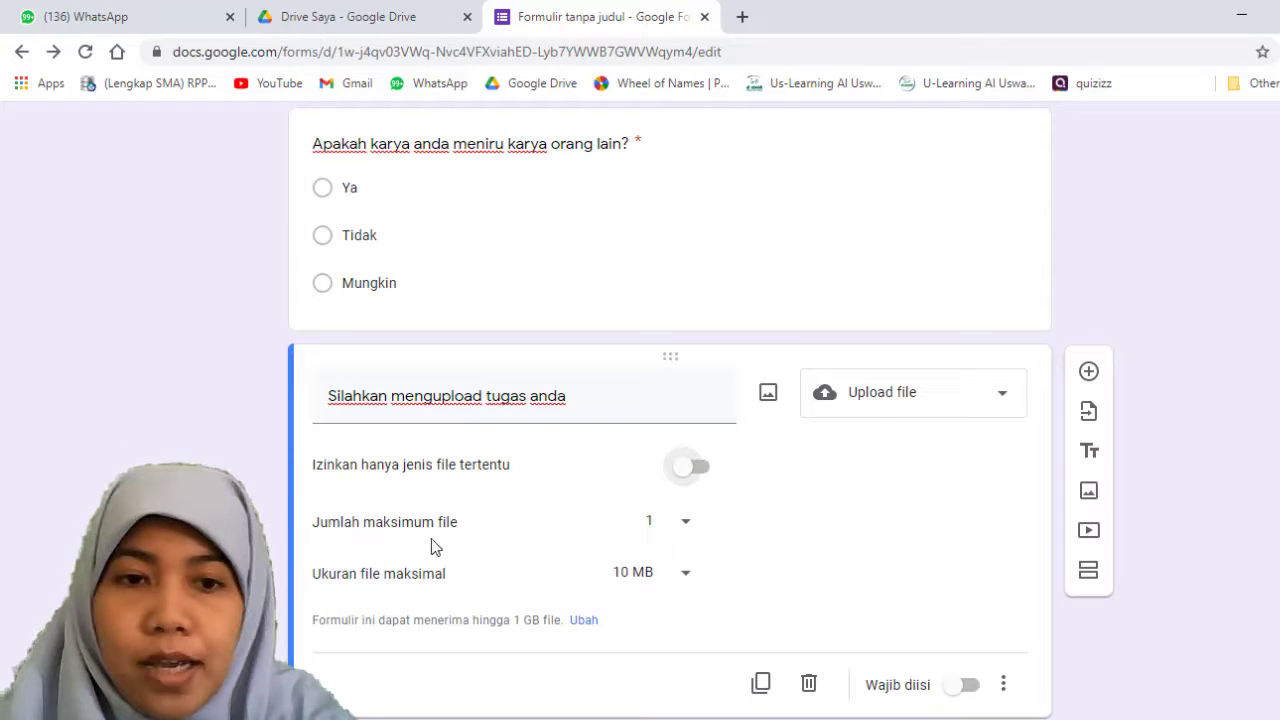
Step: Set the upload question's maximum number of files to 10 and keep the maximum file size at 10 MB
{"action": "left_click", "coordinate": [685, 523]}
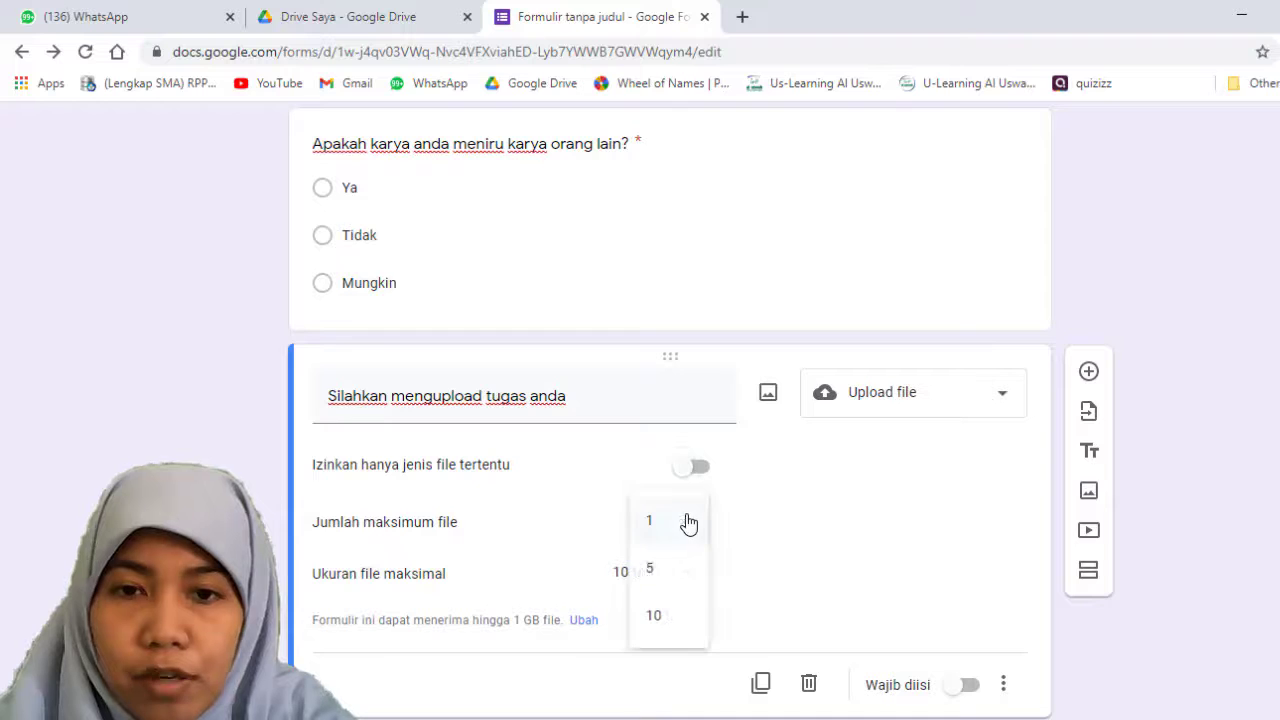
{"action": "left_click", "coordinate": [654, 614]}
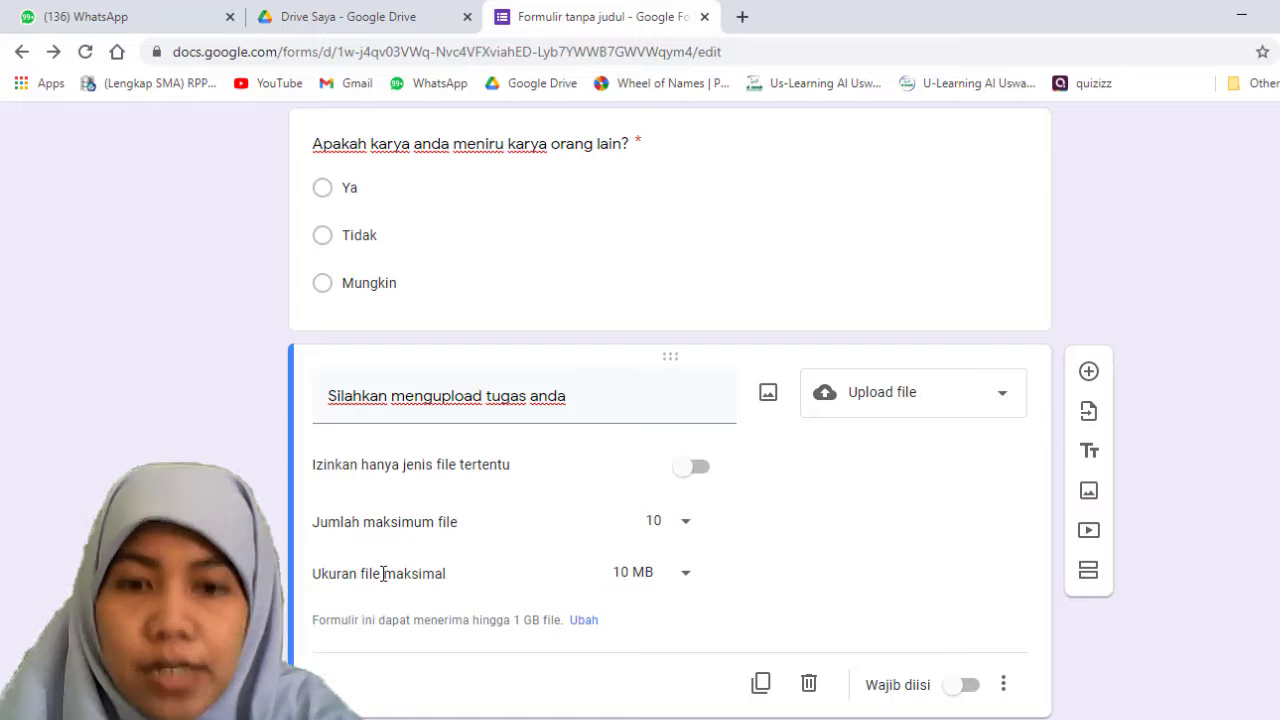
{"action": "left_click", "coordinate": [671, 583]}
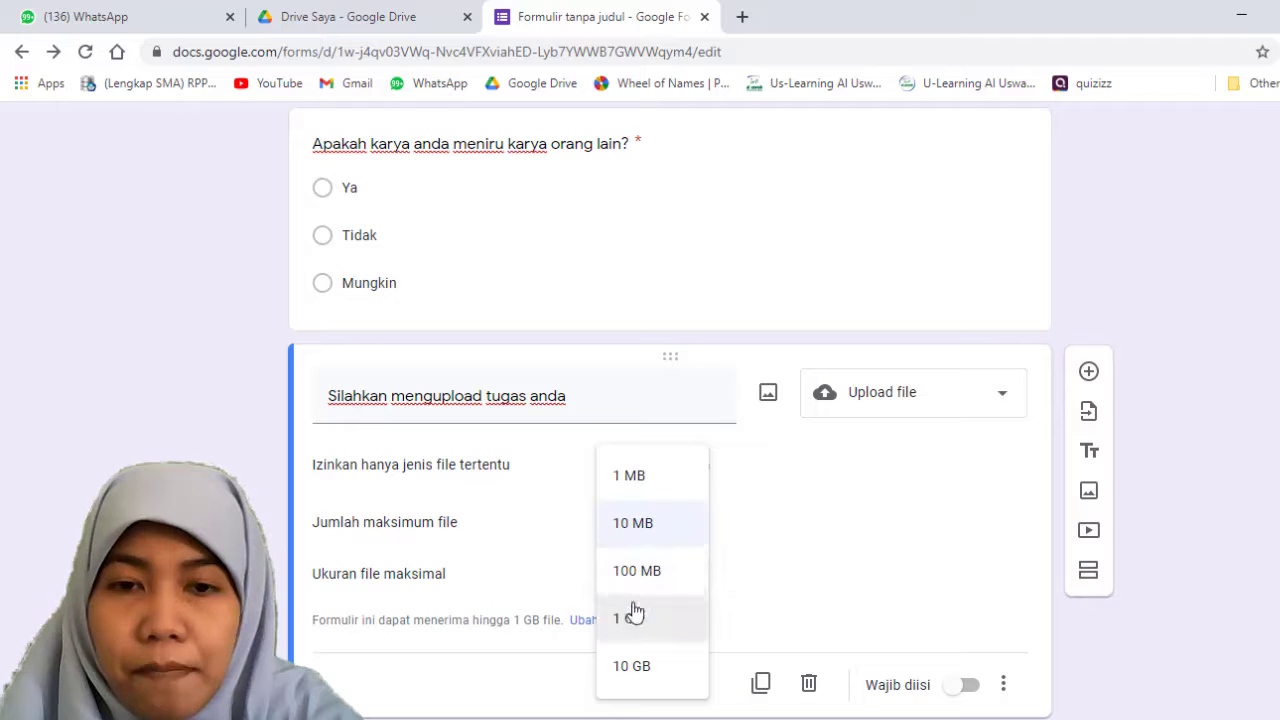
{"action": "left_click", "coordinate": [634, 524]}
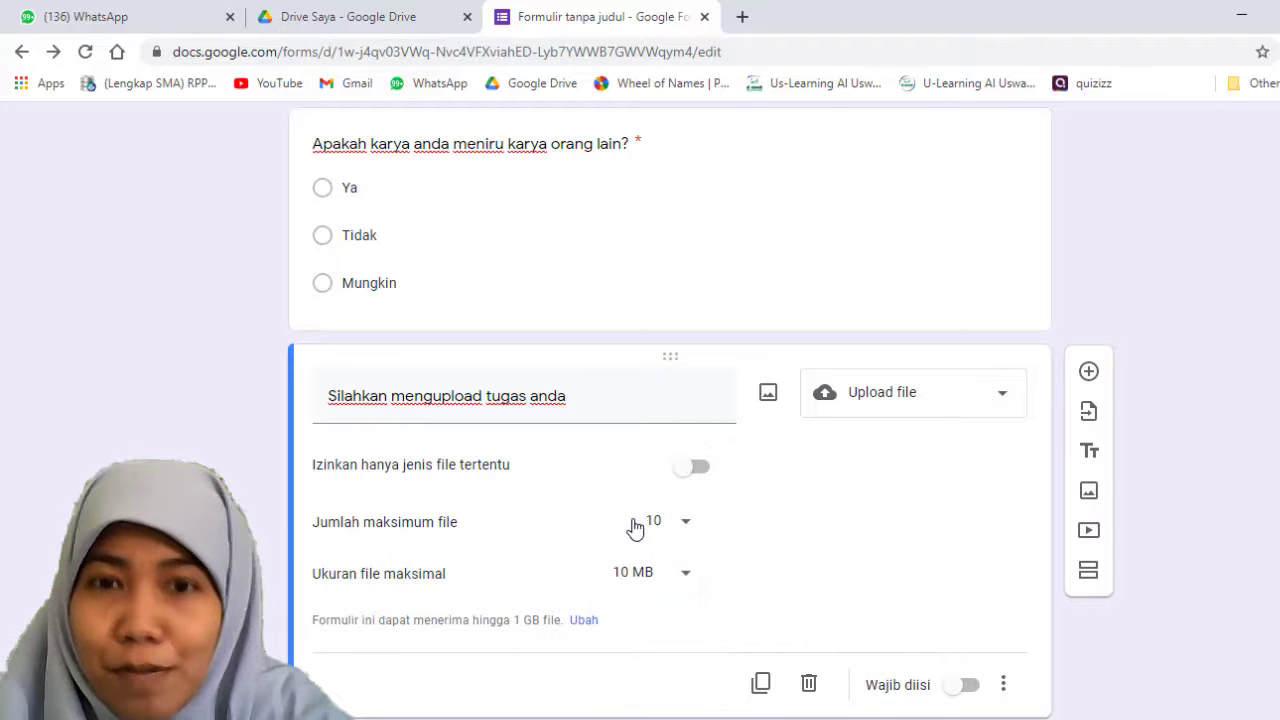
Step: Try a maximum file size of 10 GB for the upload question, and settle on 100 MB
{"action": "left_click", "coordinate": [682, 573]}
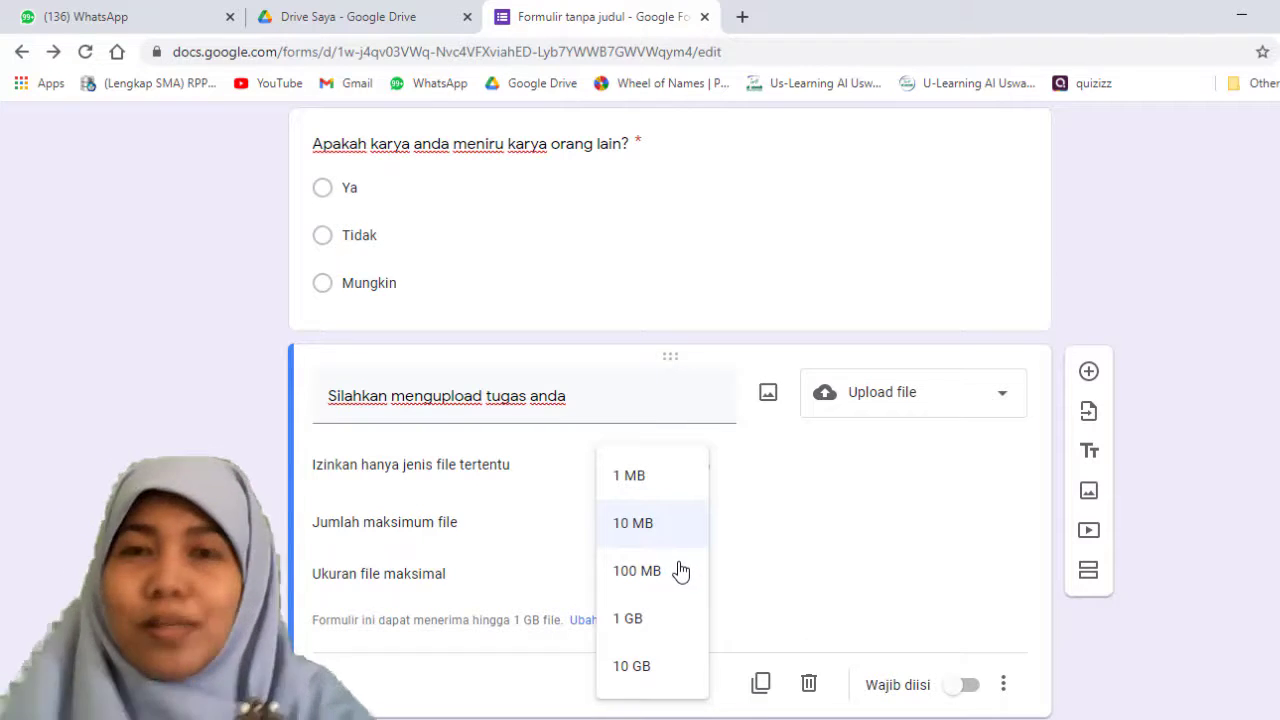
{"action": "left_click", "coordinate": [658, 662]}
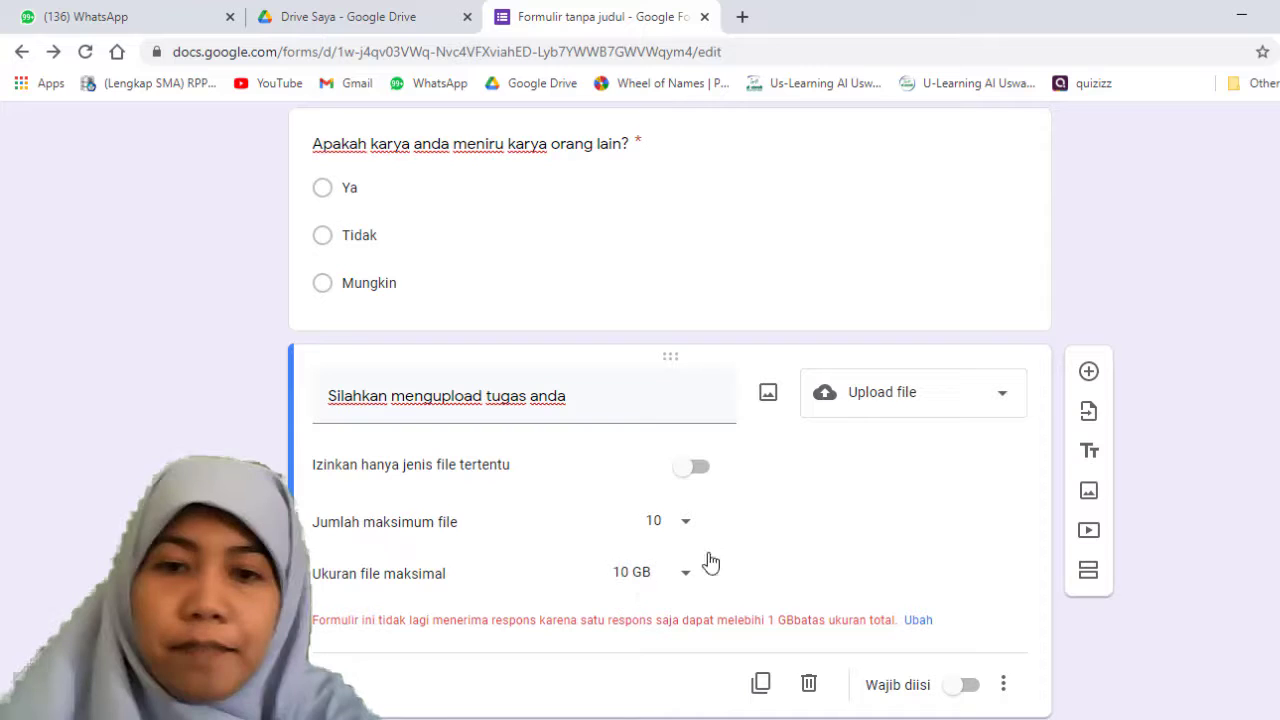
{"action": "left_click", "coordinate": [671, 573]}
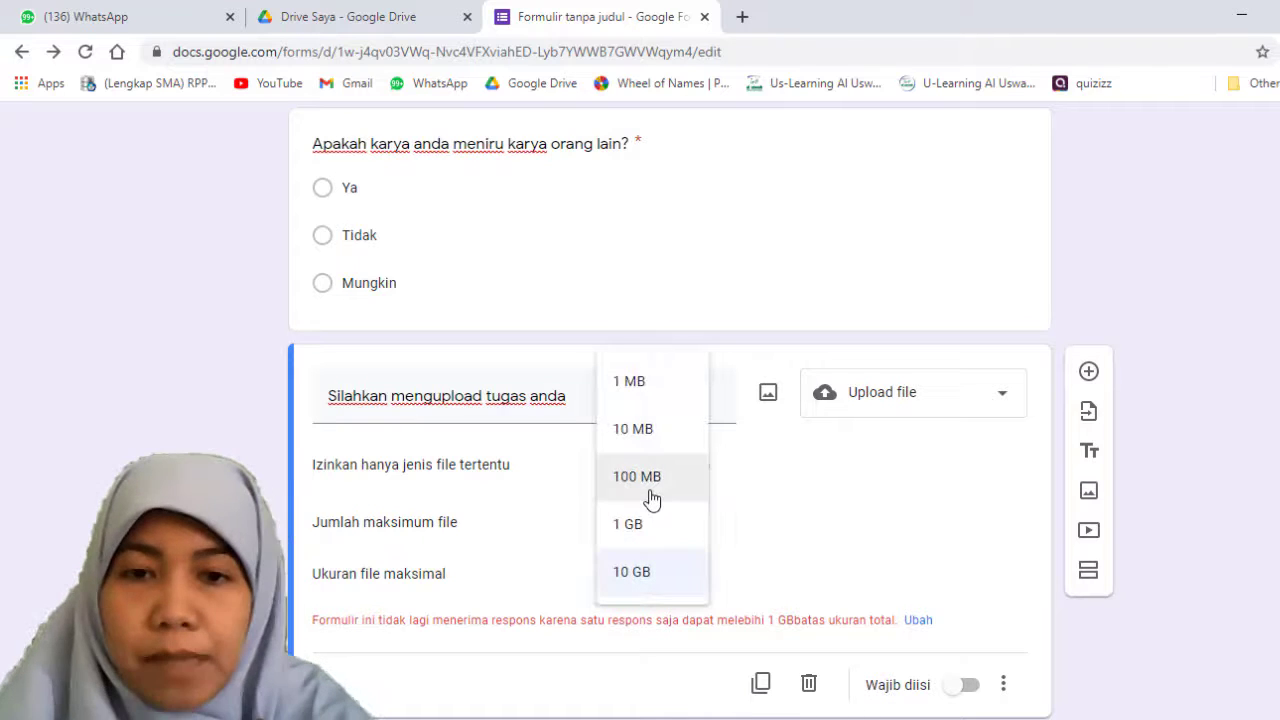
{"action": "left_click", "coordinate": [650, 493]}
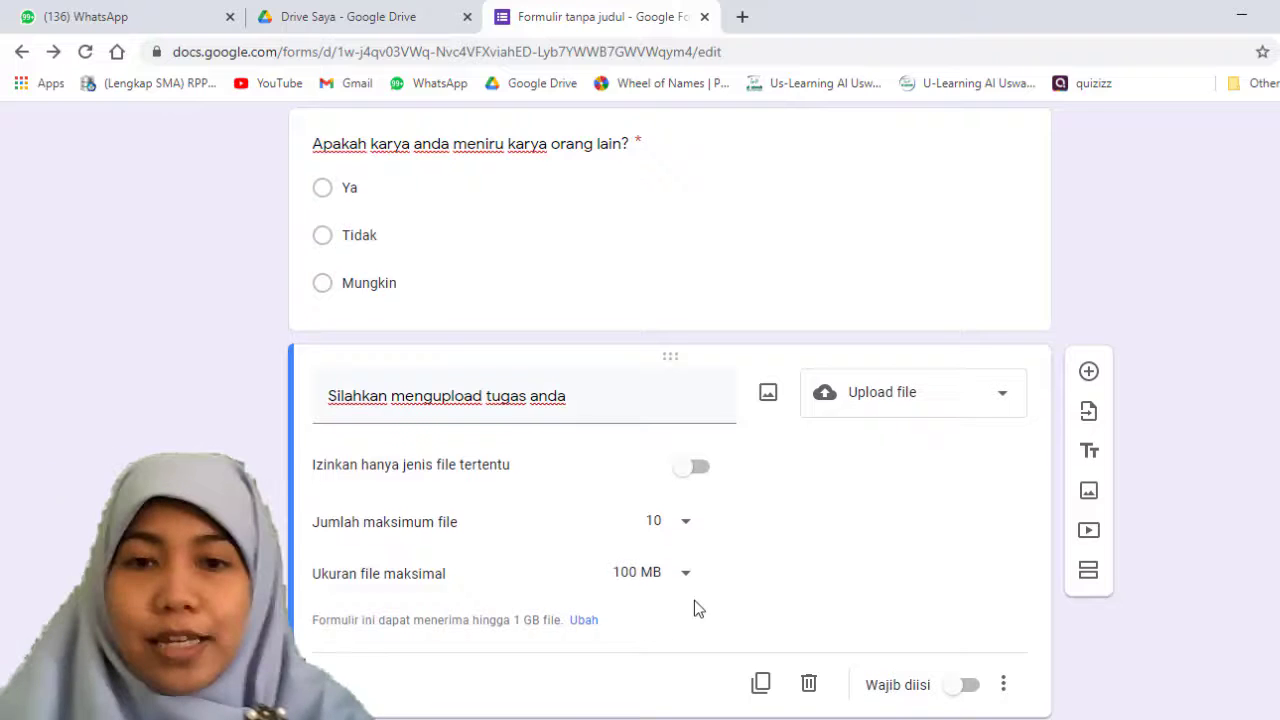
Step: Make the file upload question "Silahkan mengupload tugas anda" required
{"action": "scroll", "coordinate": [694, 600], "scroll_direction": "down", "scroll_amount": 1}
{"action": "left_click", "coordinate": [966, 626]}
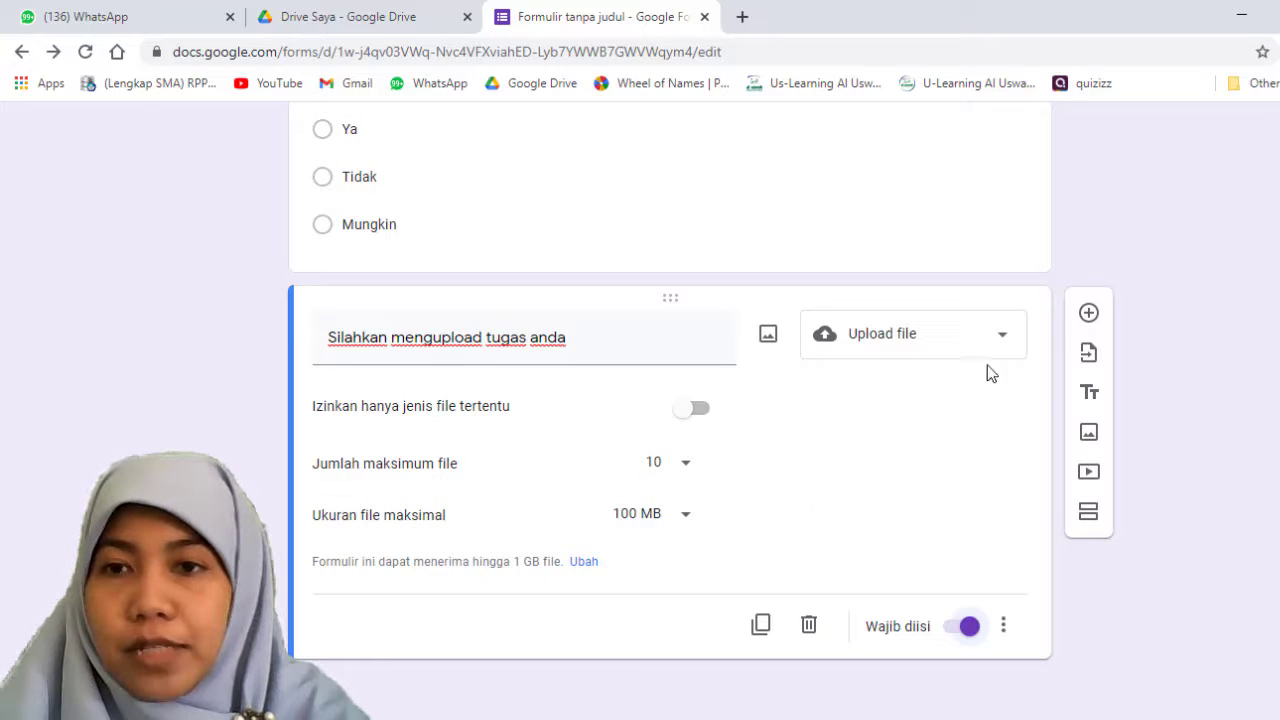
Step: Add a blank multiple-choice question below the file upload question, and reselect the file upload question
{"action": "left_click", "coordinate": [1089, 314]}
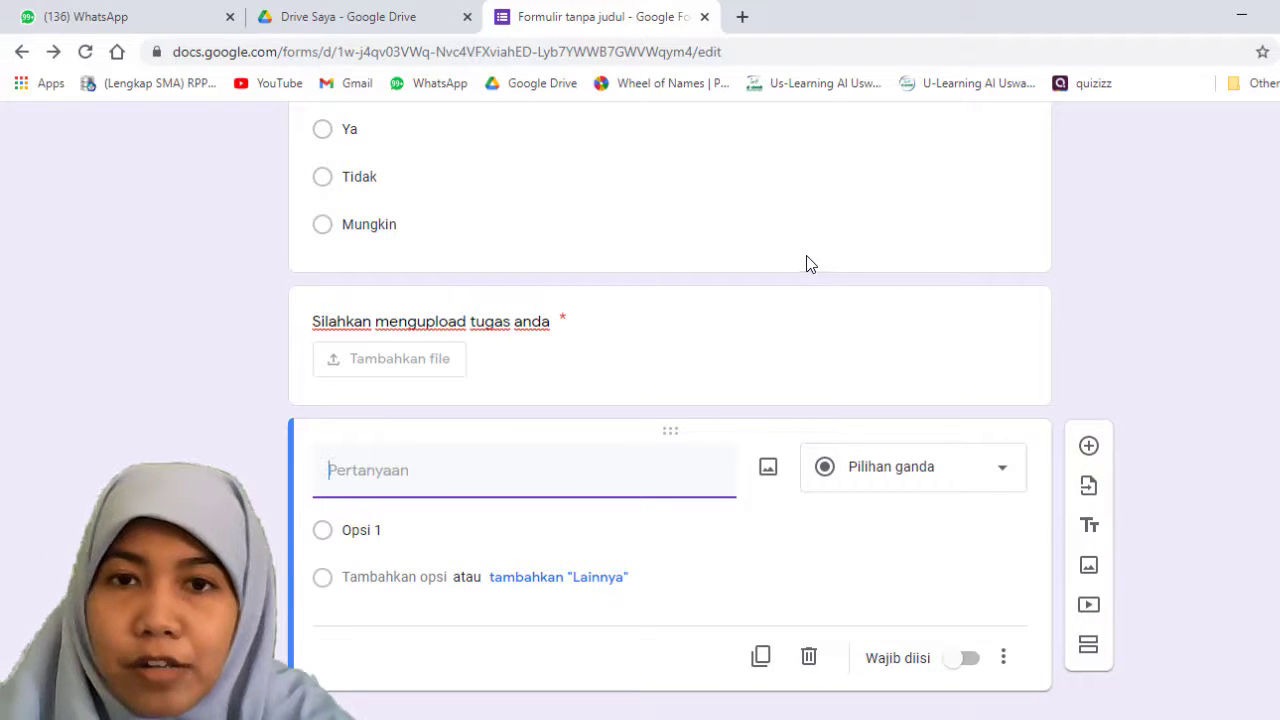
{"action": "scroll", "coordinate": [810, 361], "scroll_direction": "up", "scroll_amount": 2}
{"action": "left_click", "coordinate": [829, 432]}
{"action": "scroll", "coordinate": [871, 434], "scroll_direction": "down", "scroll_amount": 2}
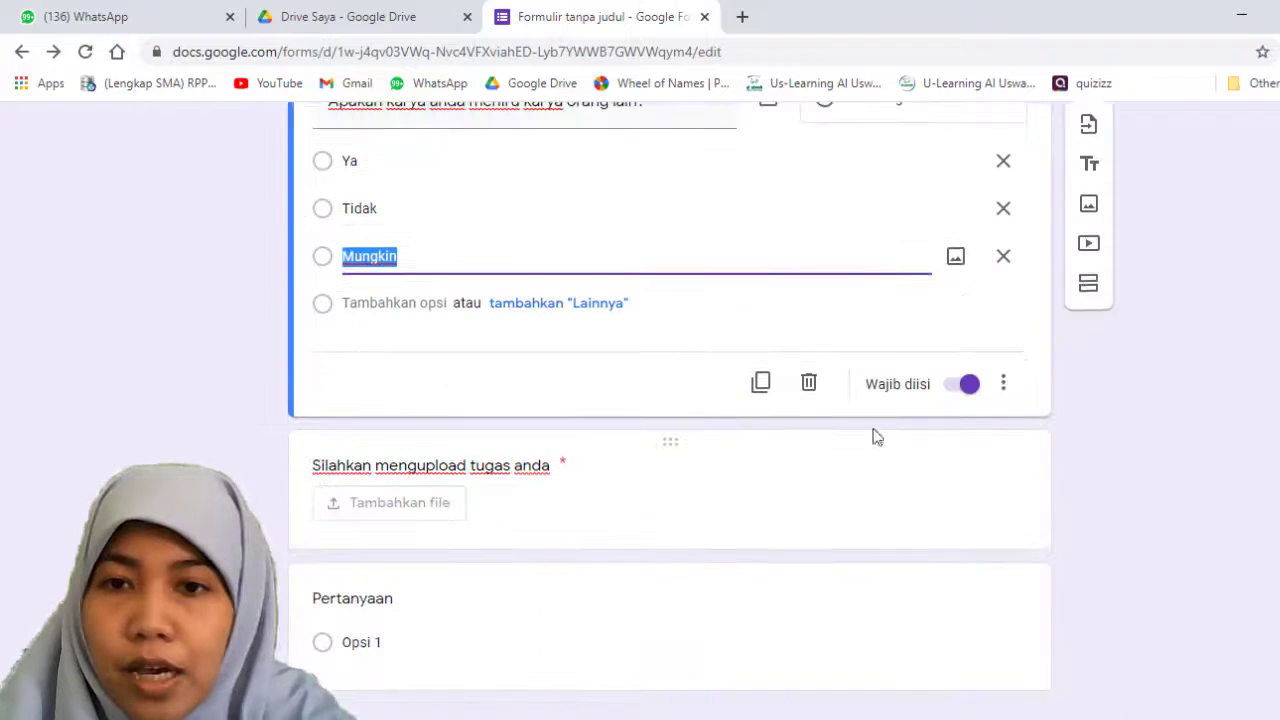
{"action": "left_click", "coordinate": [1025, 495]}
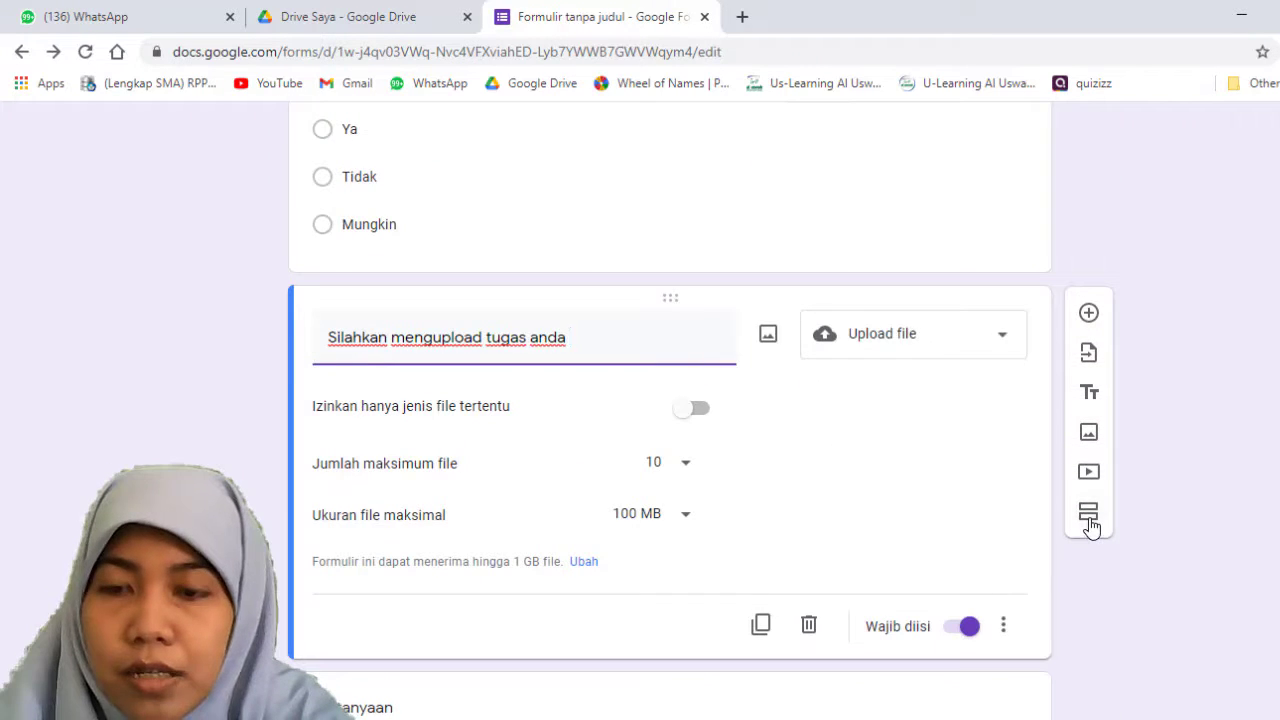
Step: Add a new section after the file upload question, and delete that section together with the blank question in it
{"action": "left_click", "coordinate": [1089, 512]}
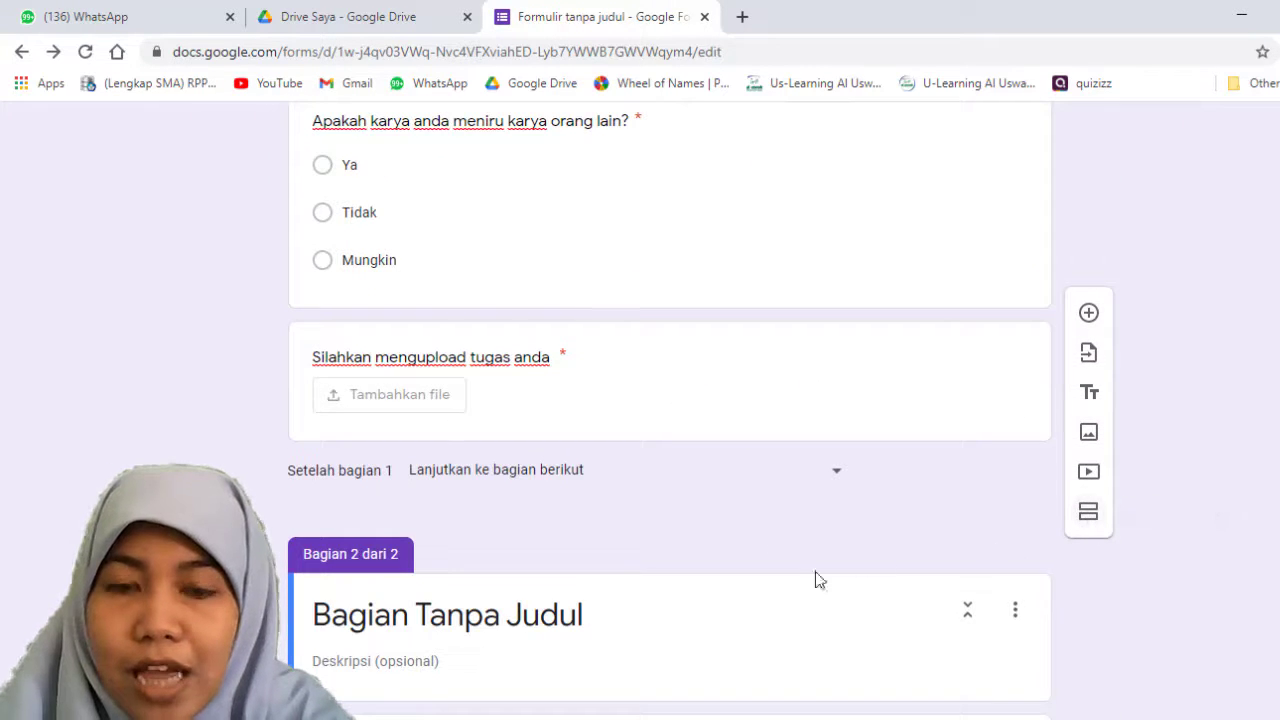
{"action": "left_click", "coordinate": [692, 580]}
{"action": "scroll", "coordinate": [708, 565], "scroll_direction": "down", "scroll_amount": 2}
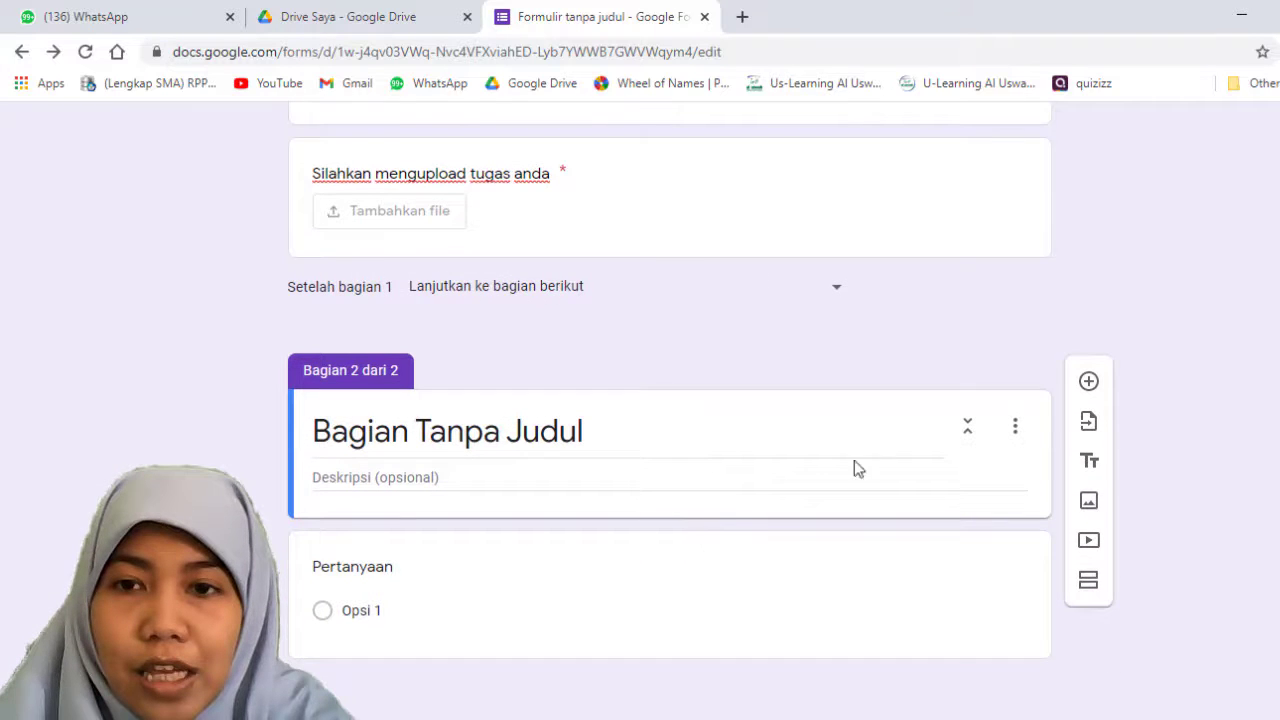
{"action": "left_click", "coordinate": [1015, 428]}
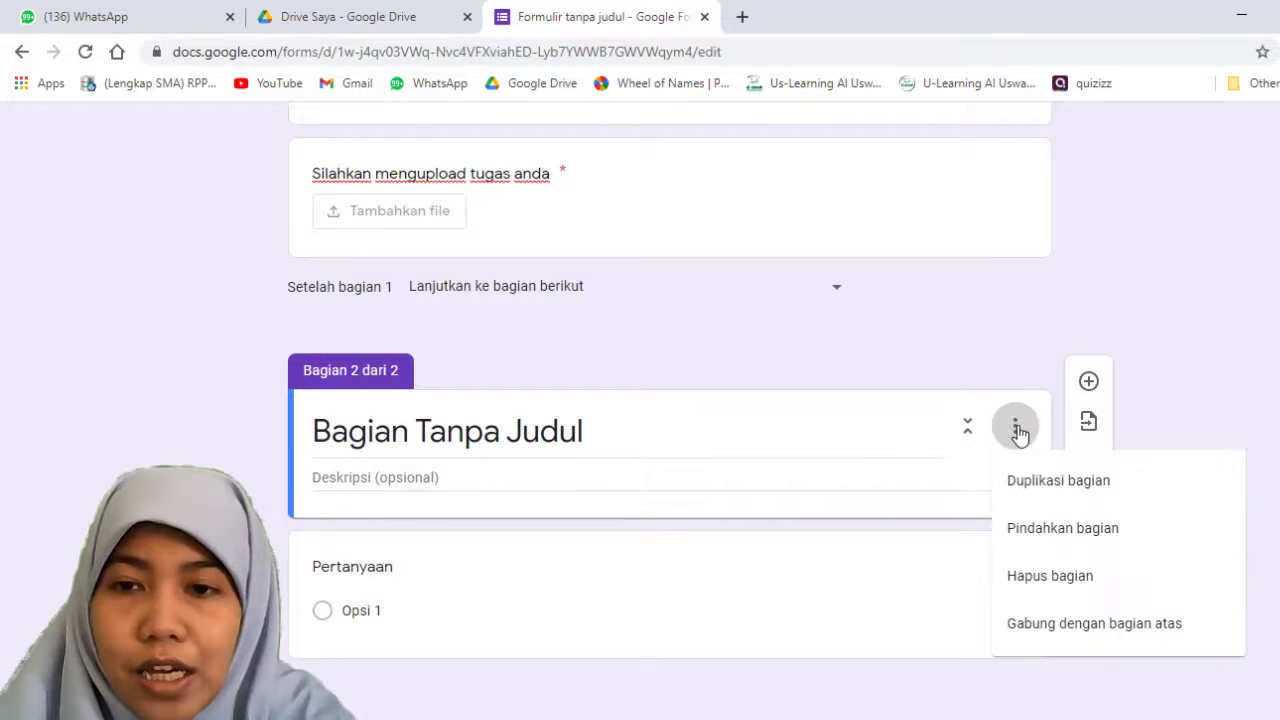
{"action": "left_click", "coordinate": [1028, 583]}
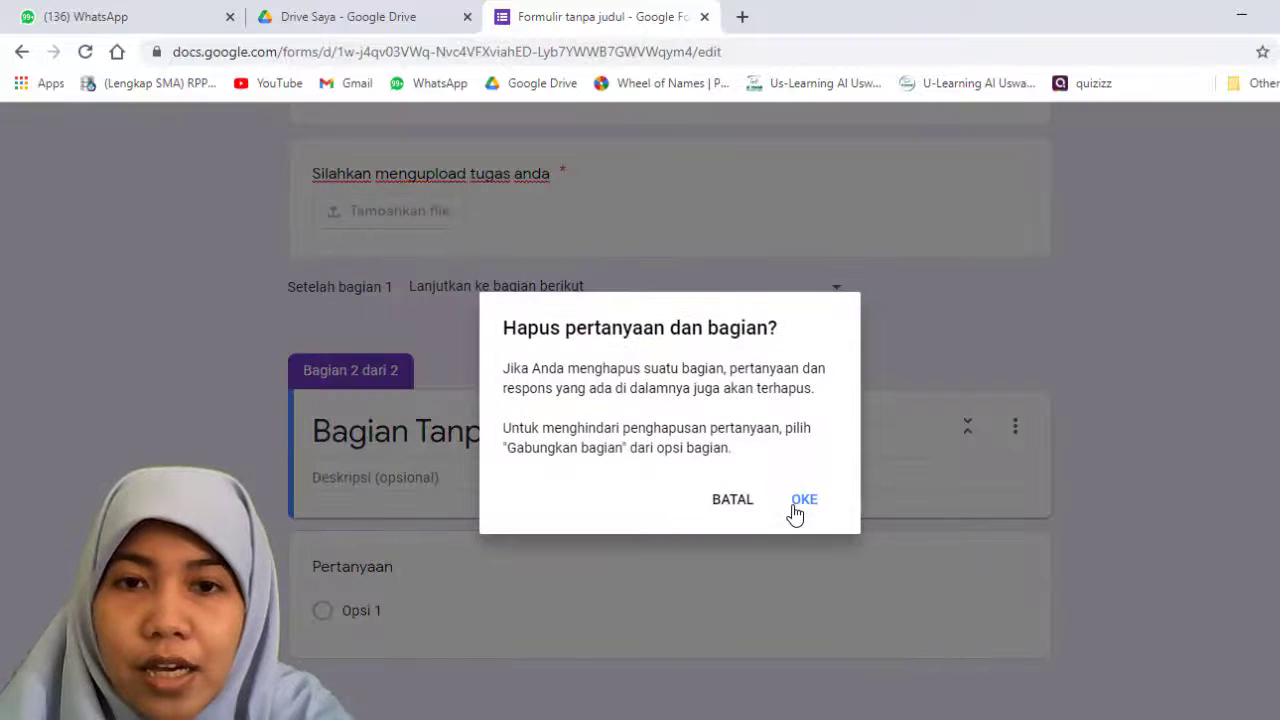
{"action": "left_click", "coordinate": [797, 508]}
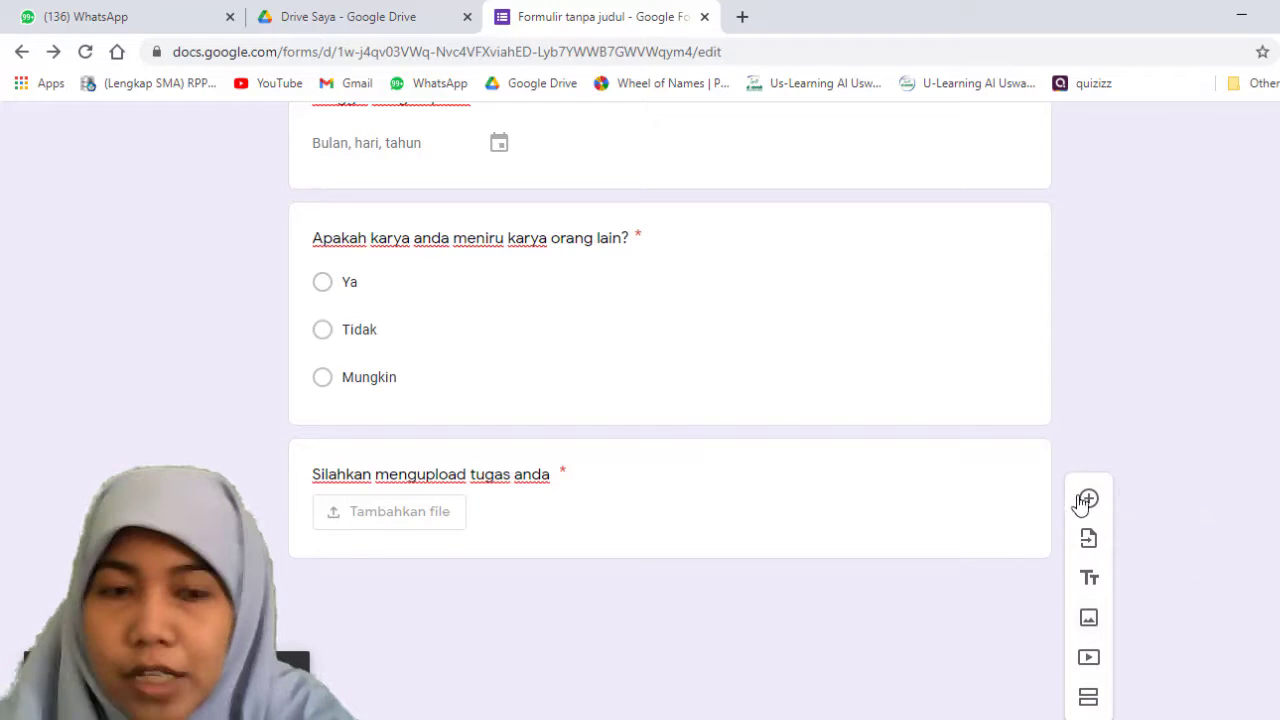
Step: Retitle the originality question "Perhatikan video berikut ini dan deskripsikan video tersebut dalam satu paragraf!" and set its type to Paragraf
{"action": "scroll", "coordinate": [1086, 502], "scroll_direction": "up", "scroll_amount": 3}
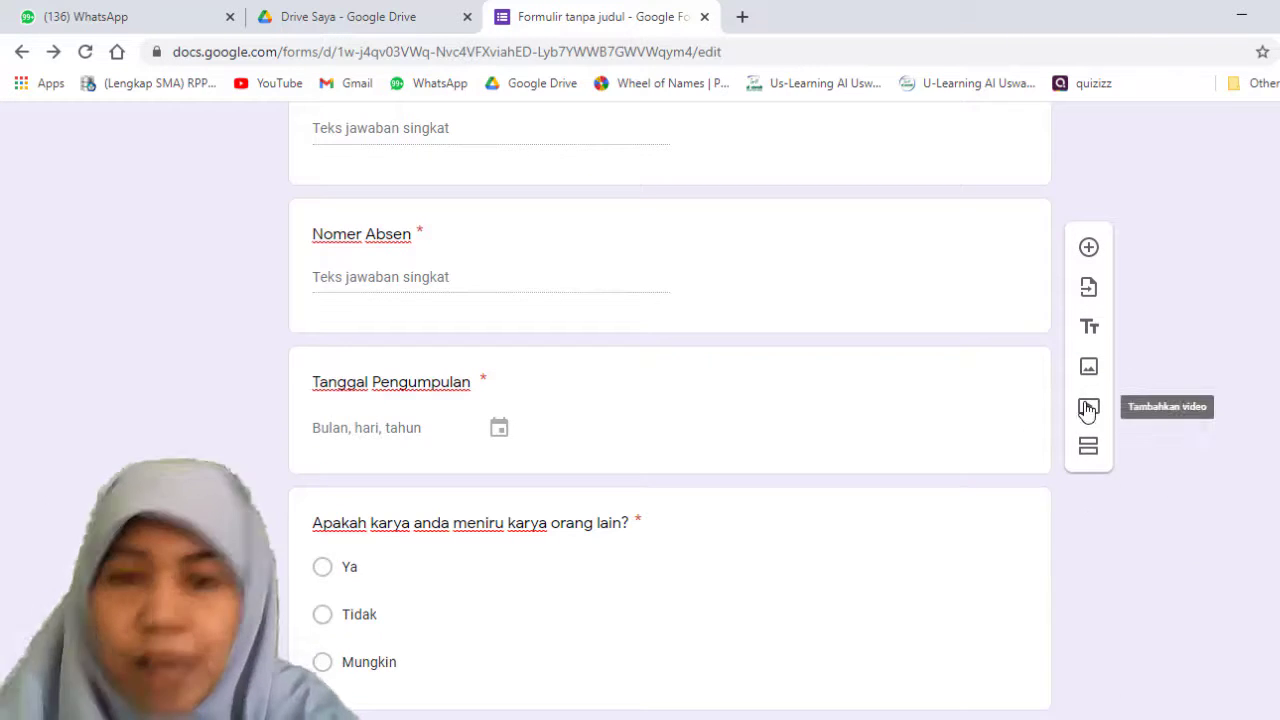
{"action": "left_click", "coordinate": [392, 528]}
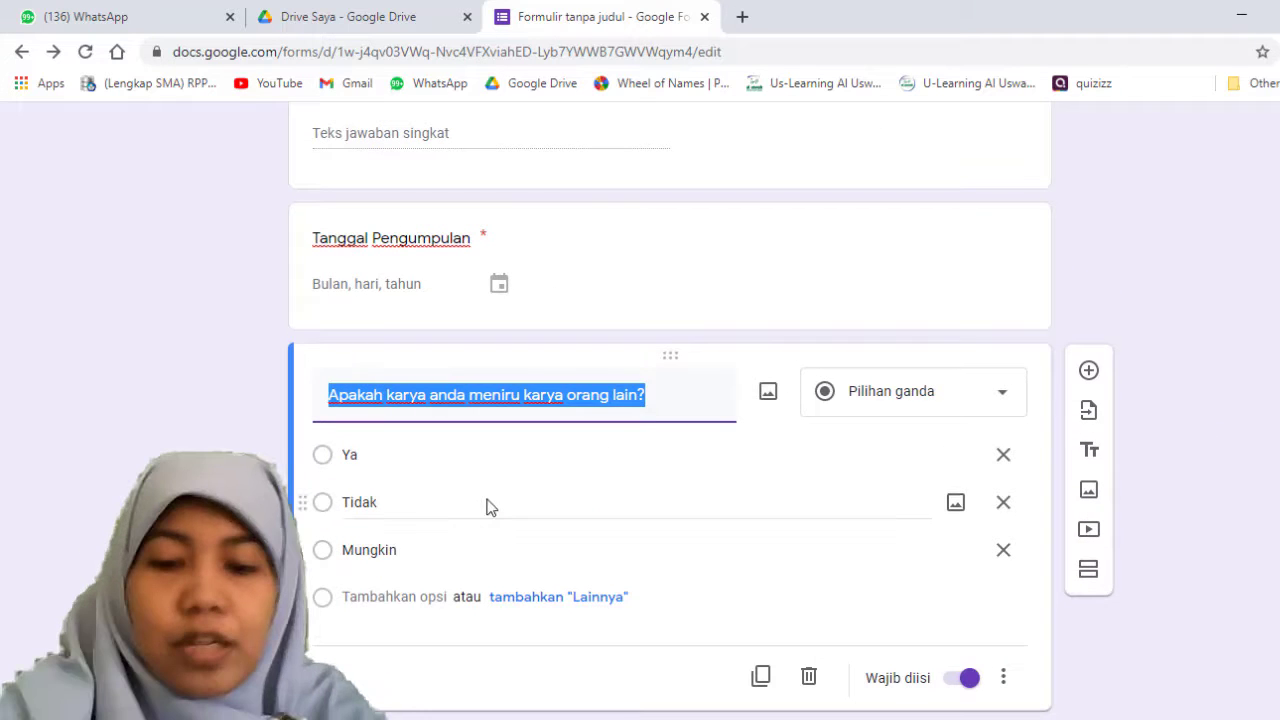
{"action": "type", "text": "Perhatikan"}
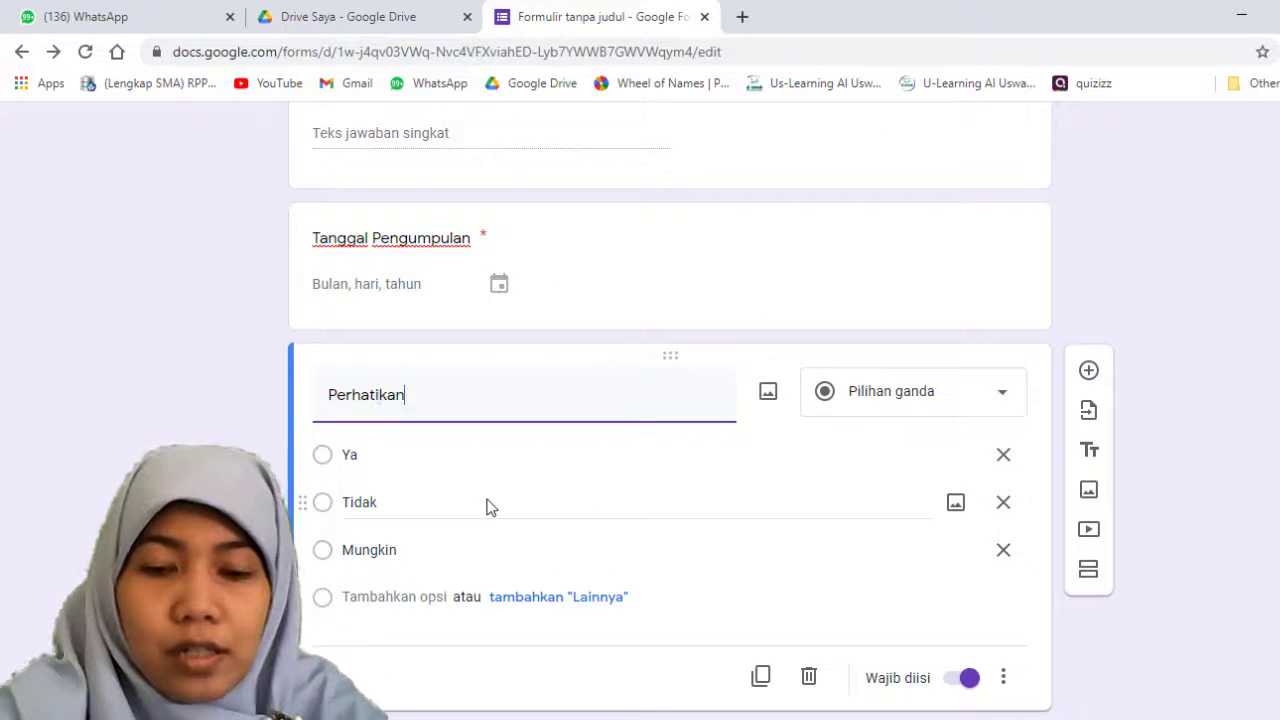
{"action": "type", "text": " video be"}
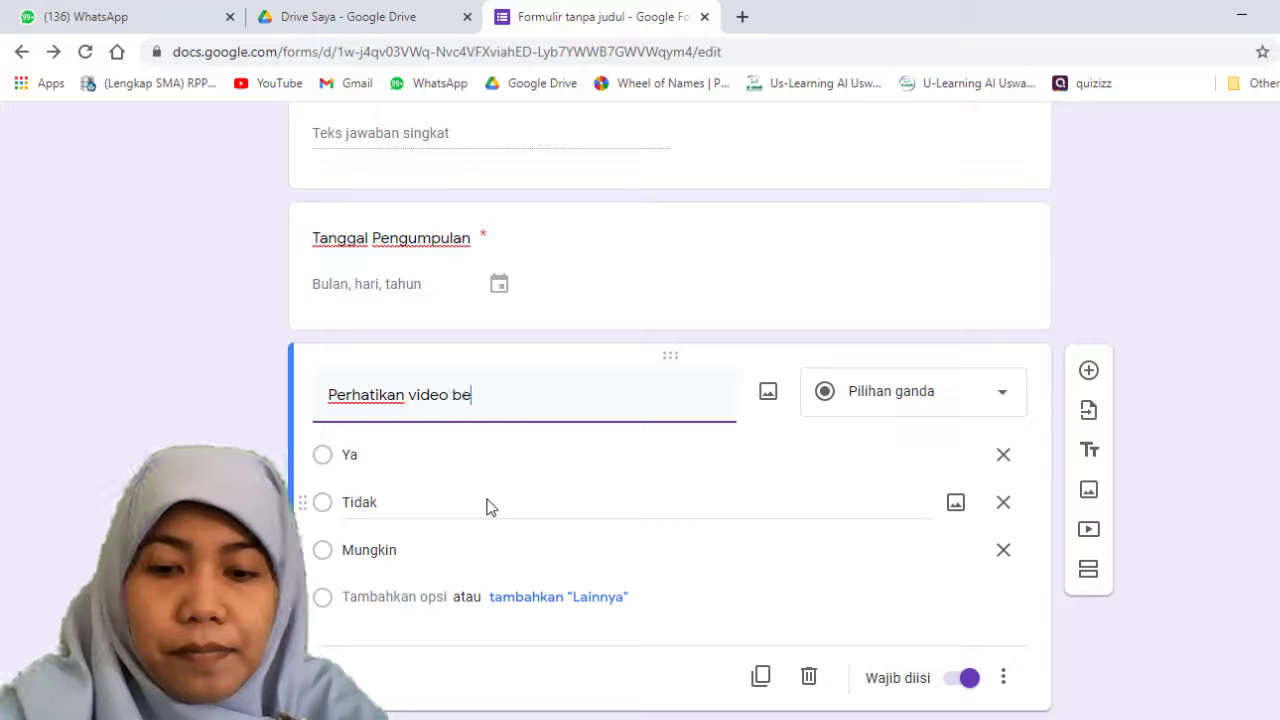
{"action": "type", "text": "rikut ini dan "}
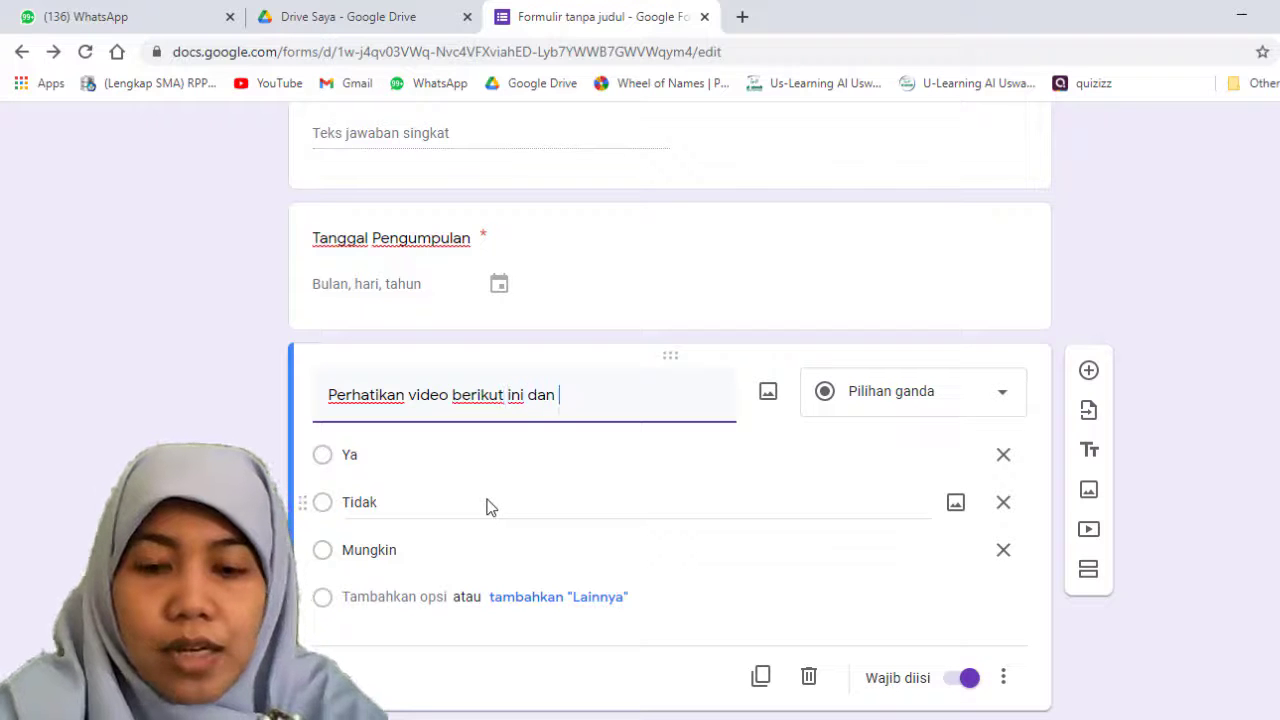
{"action": "type", "text": "desk"}
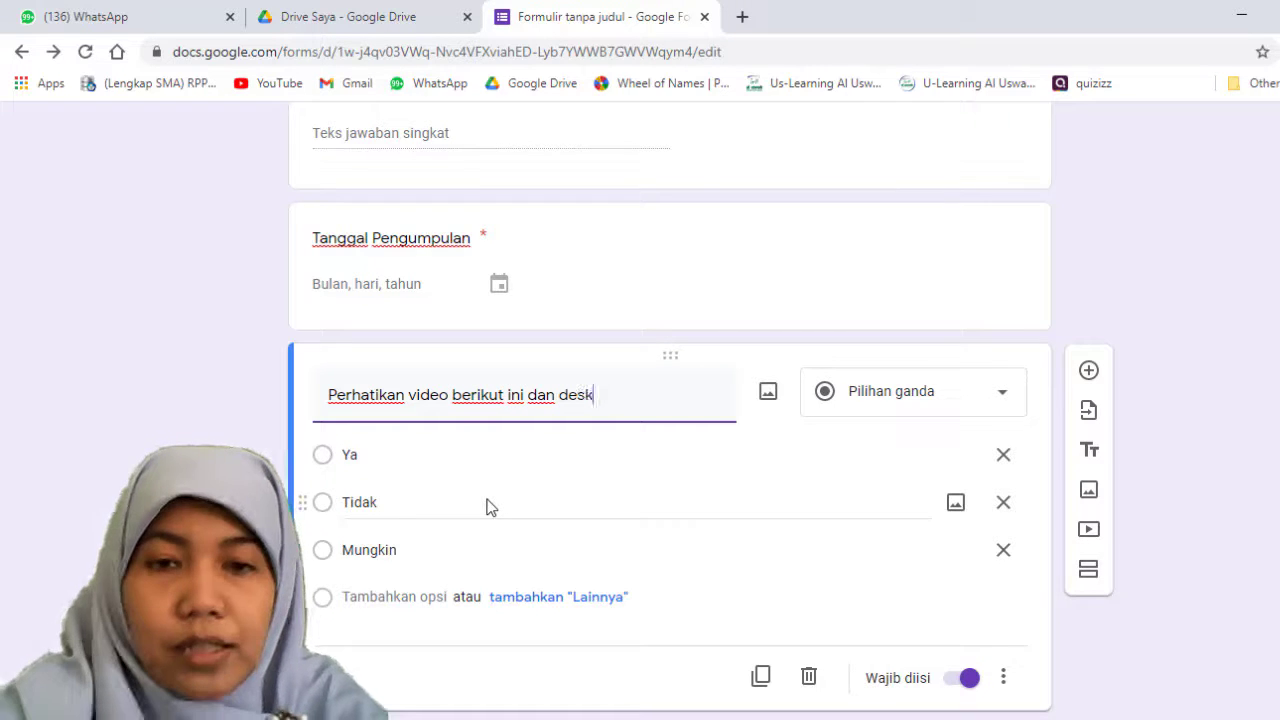
{"action": "type", "text": "ripsikan video ter"}
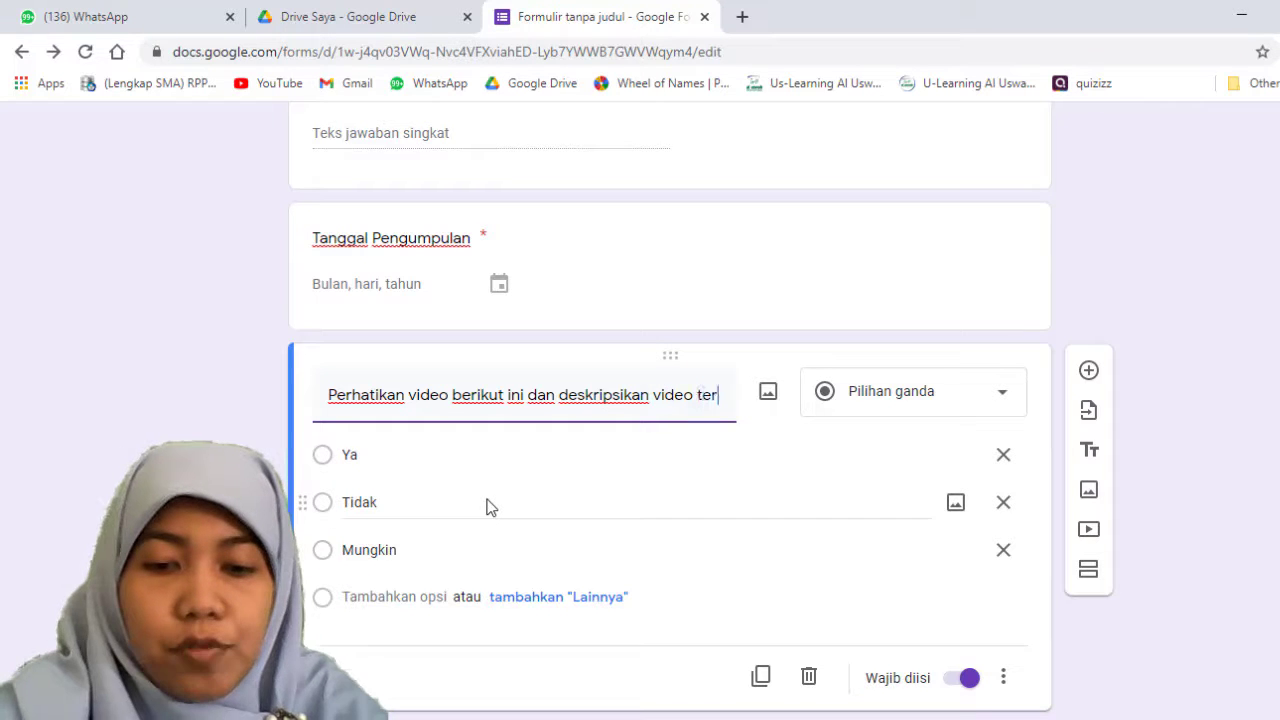
{"action": "type", "text": "sebut dalam "}
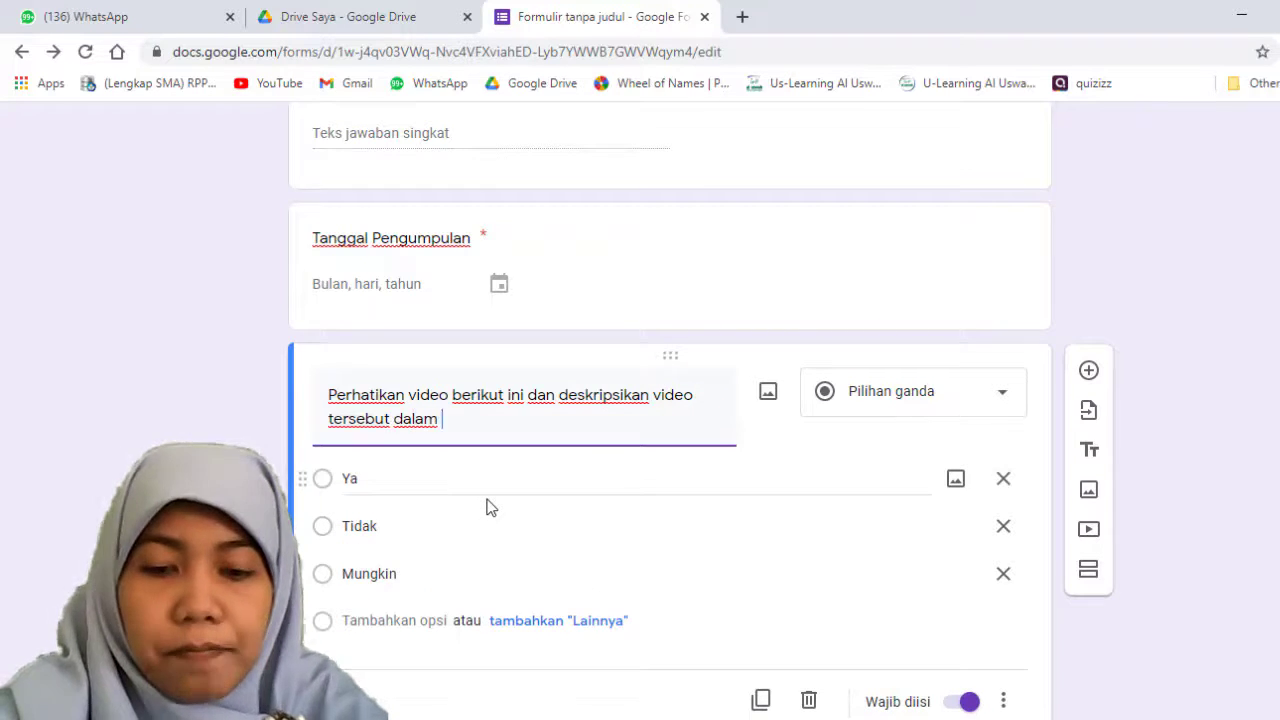
{"action": "type", "text": "par"}
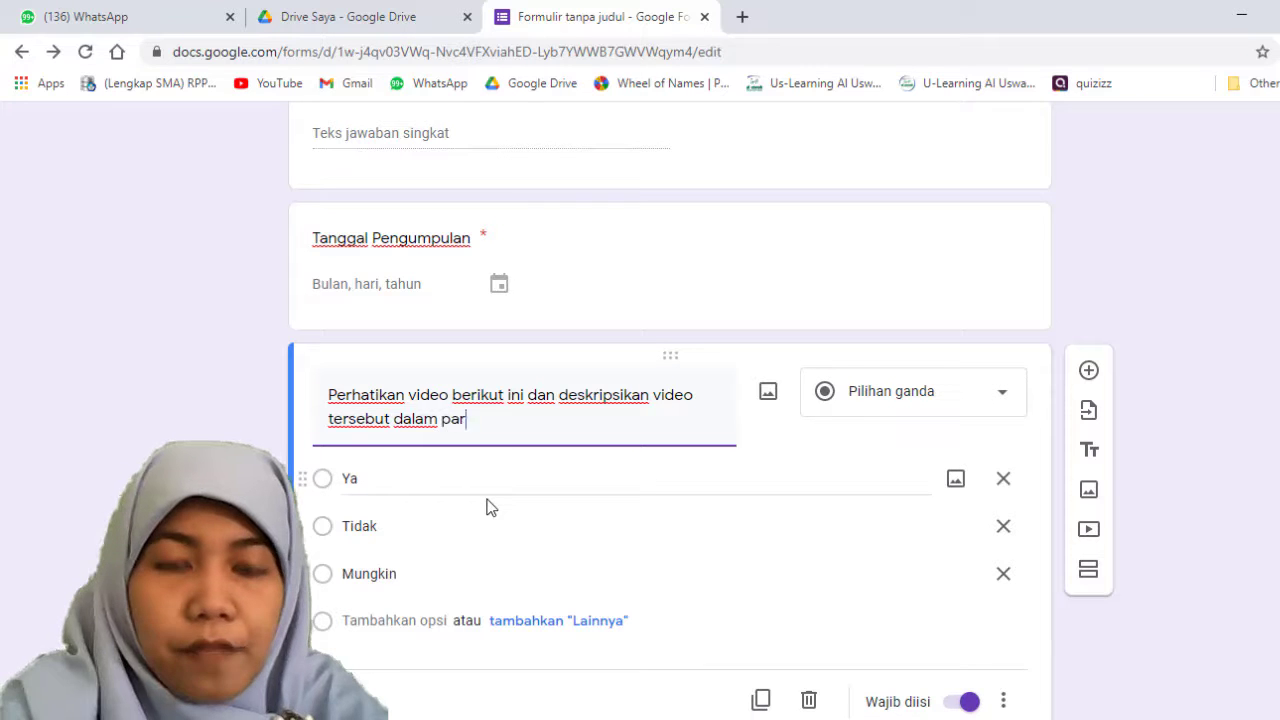
{"action": "type", "text": "agraf"}
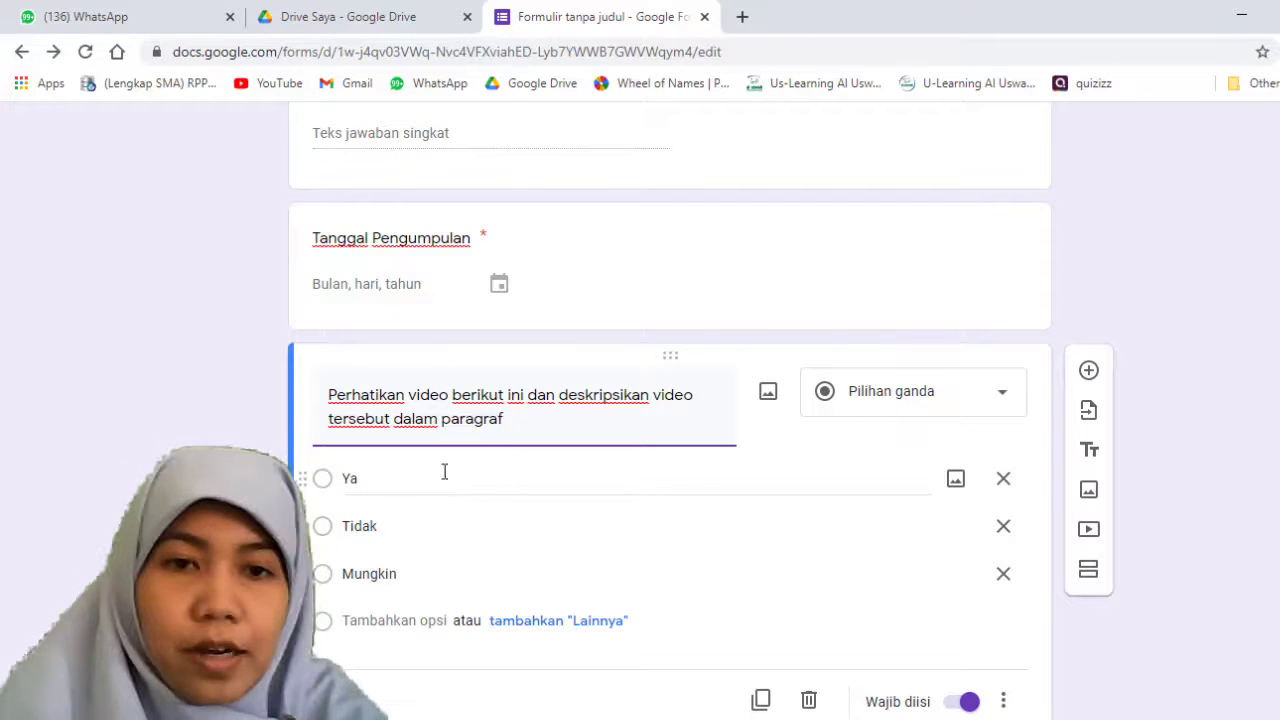
{"action": "left_click", "coordinate": [443, 420]}
{"action": "type", "text": "satu "}
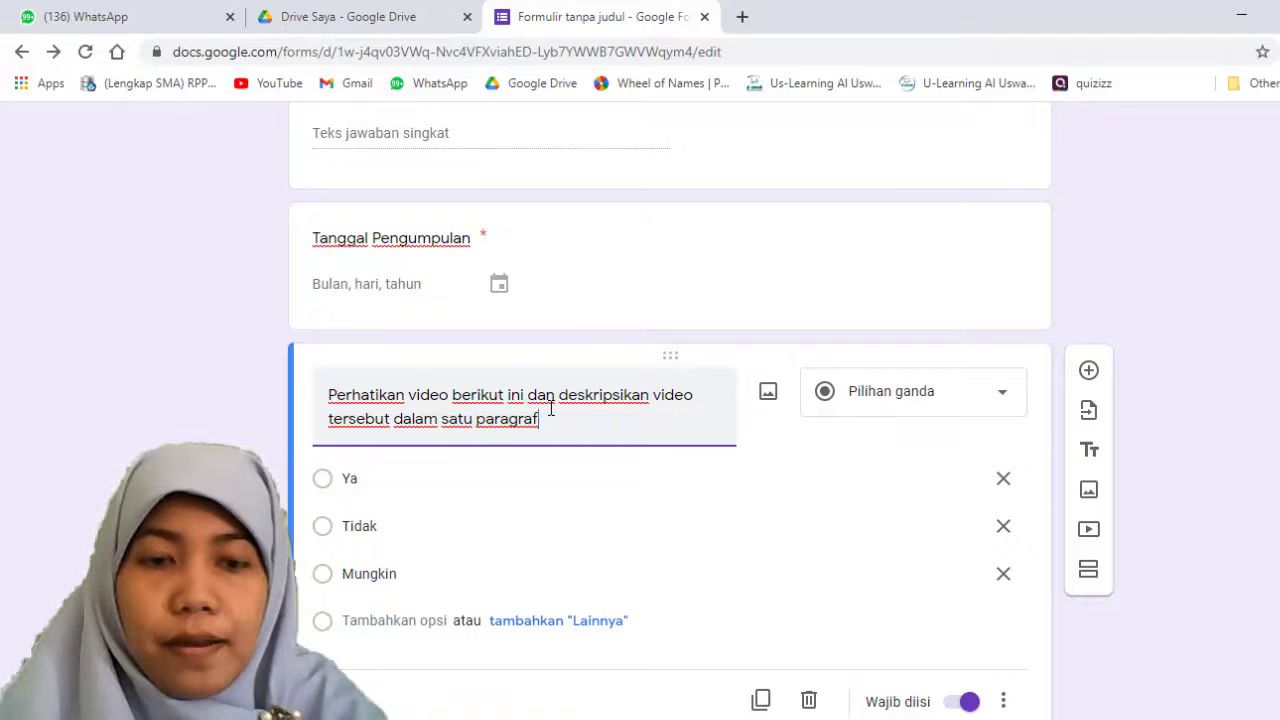
{"action": "type", "text": "!"}
{"action": "left_click", "coordinate": [877, 412]}
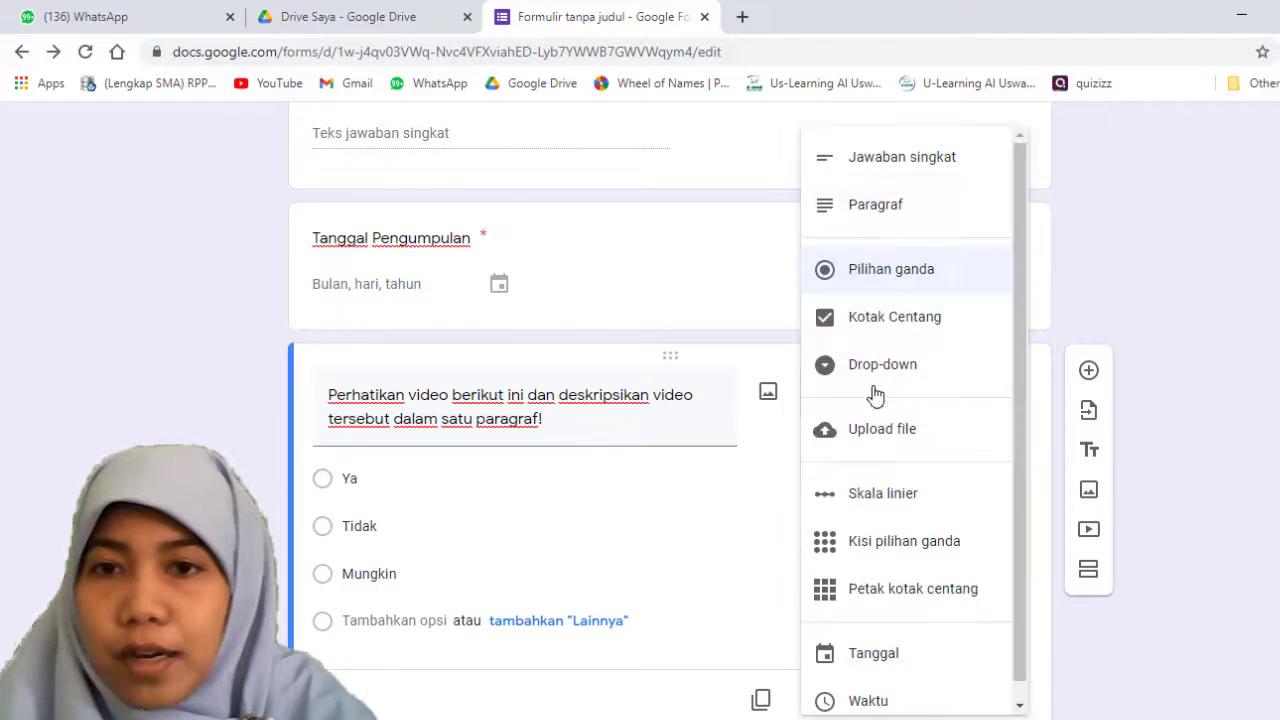
{"action": "left_click", "coordinate": [887, 205]}
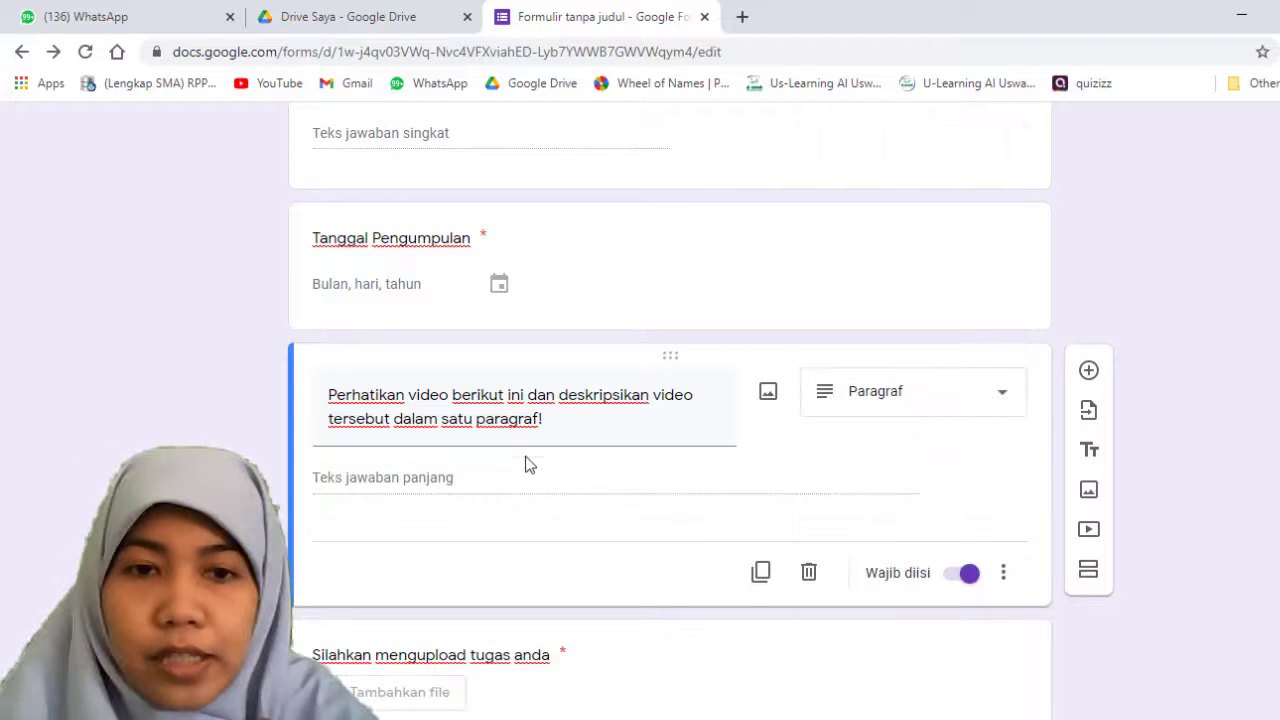
Step: Look at the video selection dialog for the paragraph question and close it without choosing a video
{"action": "left_click", "coordinate": [1088, 530]}
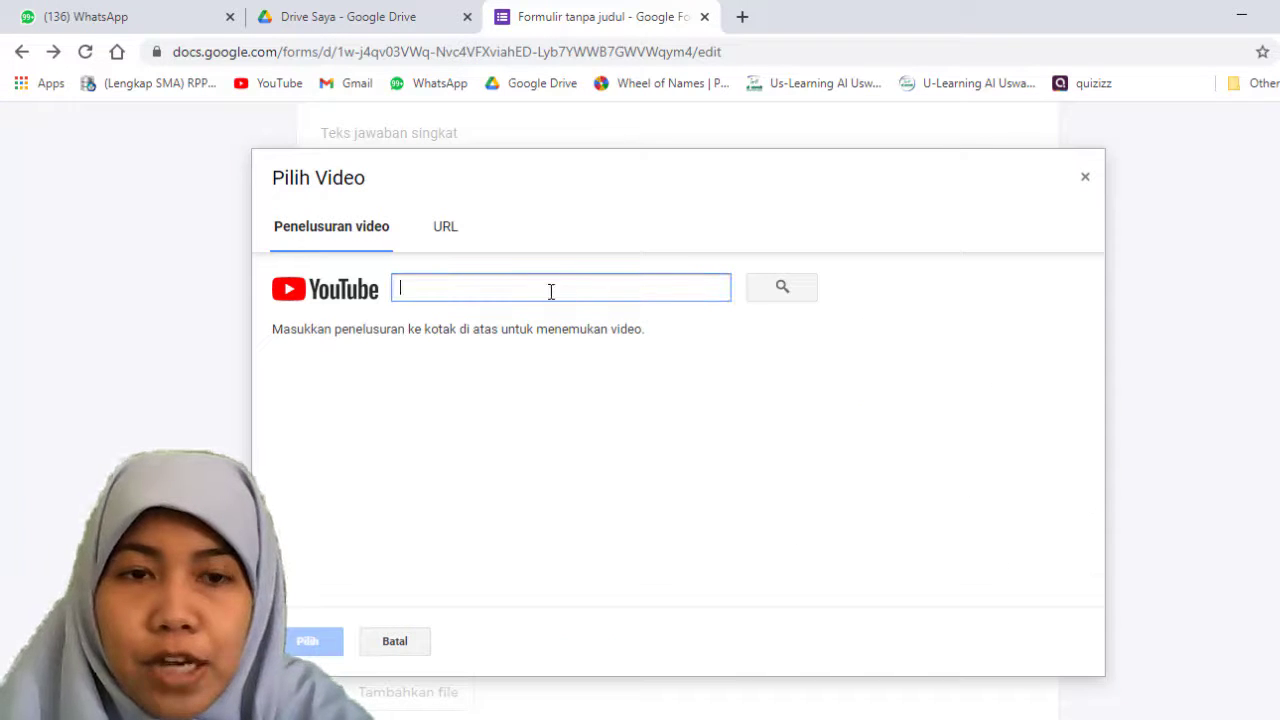
{"action": "left_click", "coordinate": [1085, 178]}
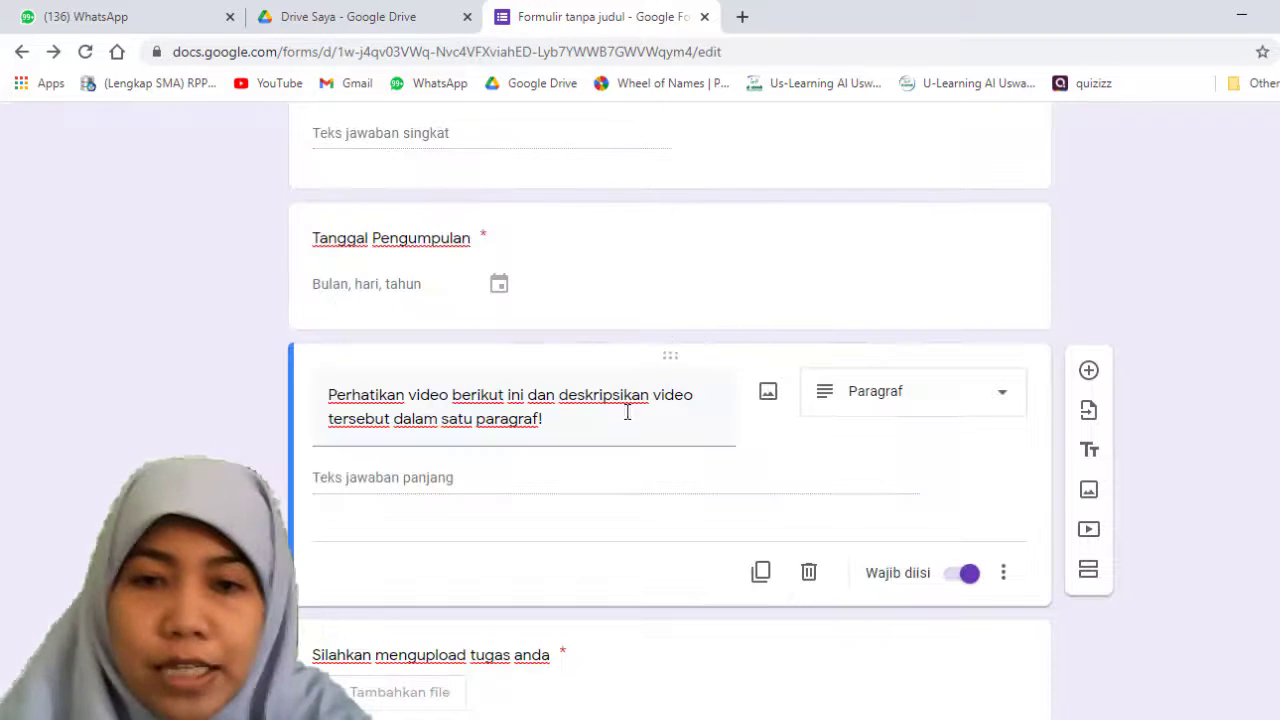
Step: Try to insert the "Infografis_INDONESIA_MENUJU_NEGARA" image from the Documents folder below the paragraph question
{"action": "scroll", "coordinate": [621, 573], "scroll_direction": "down", "scroll_amount": 1}
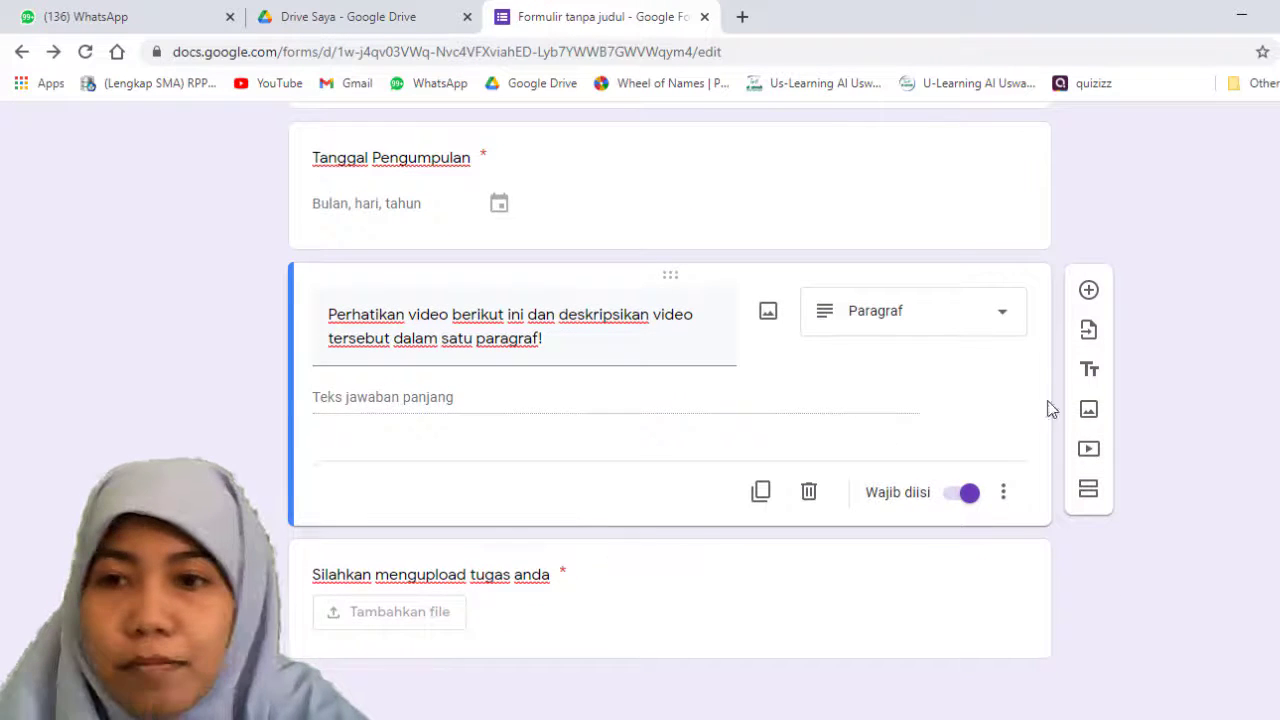
{"action": "left_click", "coordinate": [1089, 413]}
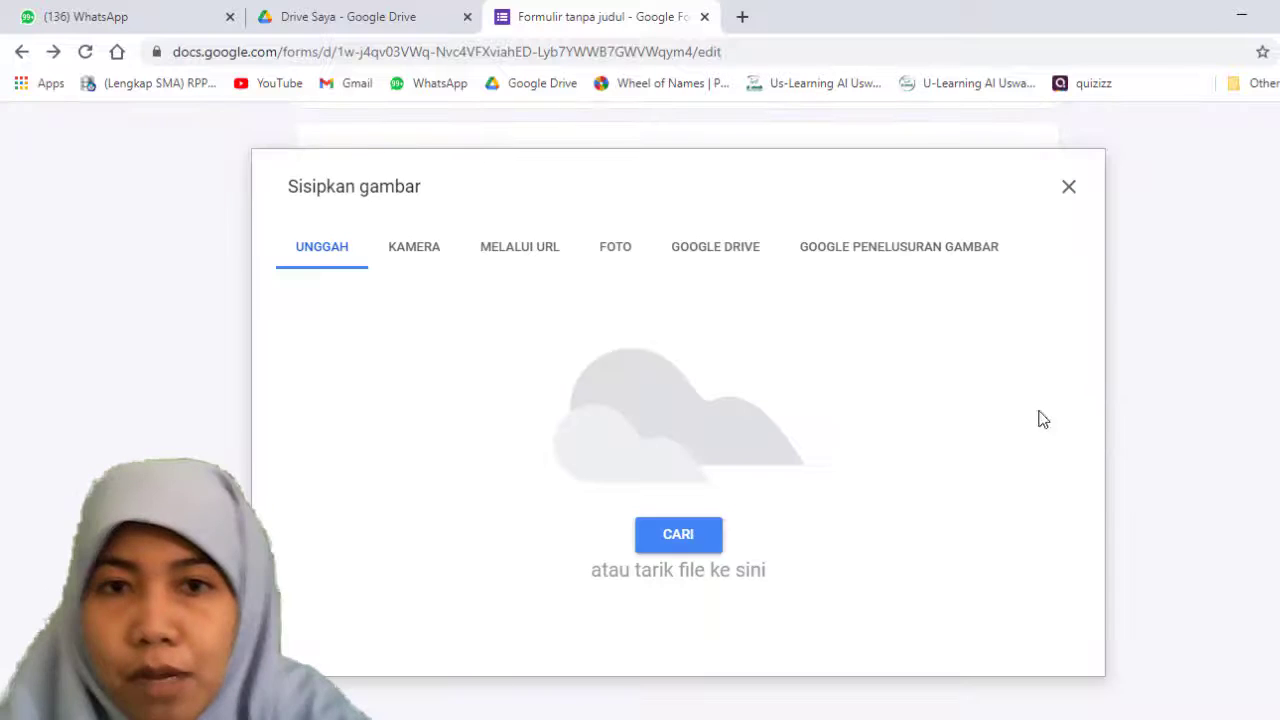
{"action": "left_click", "coordinate": [690, 548]}
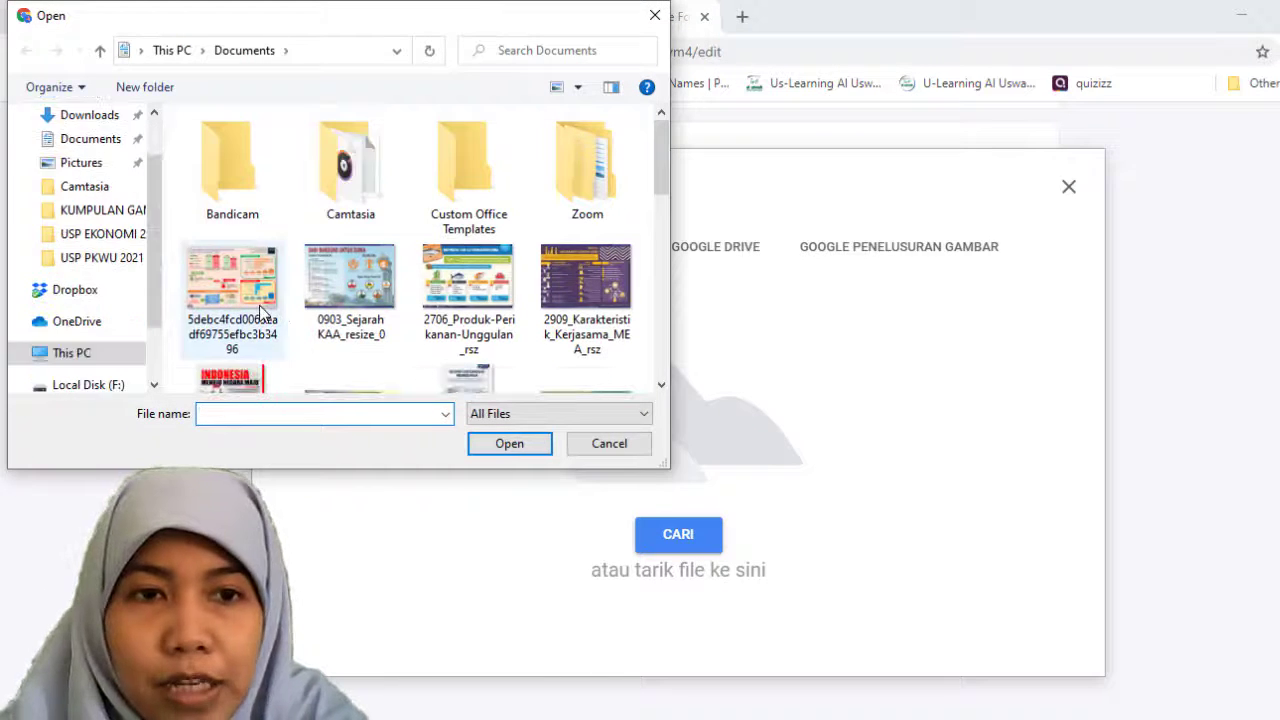
{"action": "left_click", "coordinate": [268, 313]}
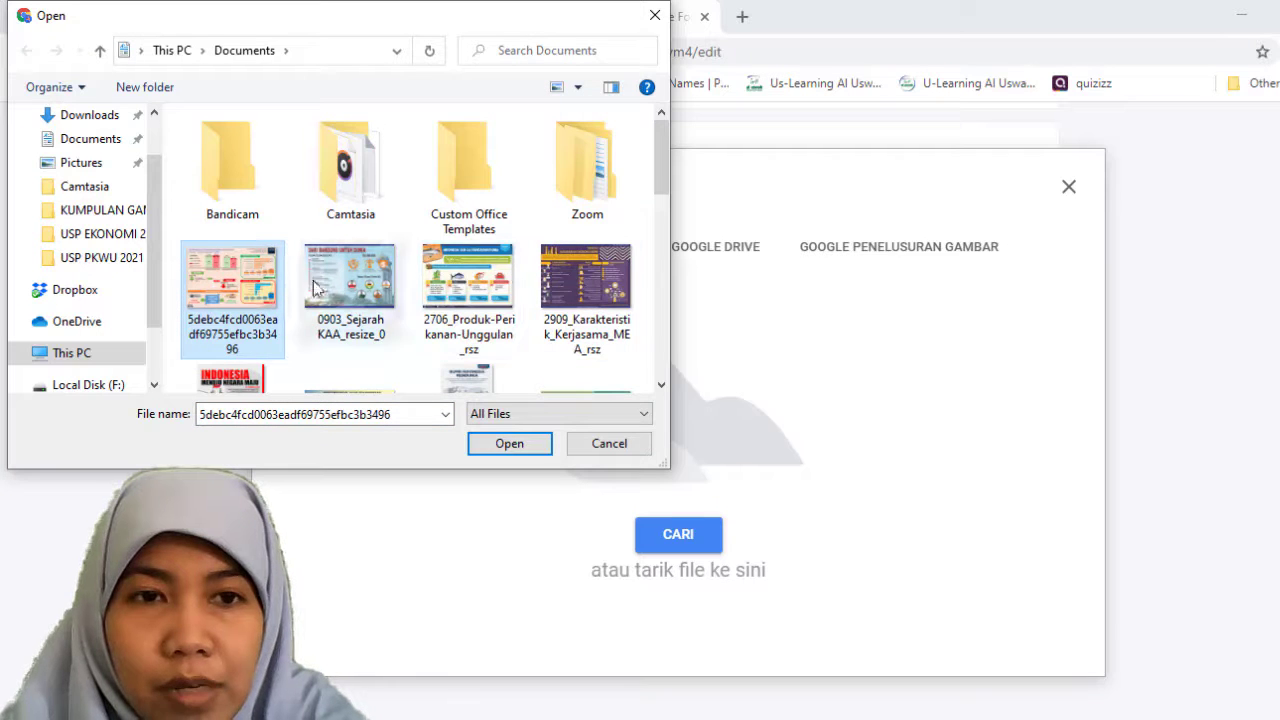
{"action": "scroll", "coordinate": [341, 318], "scroll_direction": "down", "scroll_amount": 5}
{"action": "scroll", "coordinate": [341, 318], "scroll_direction": "up", "scroll_amount": 4}
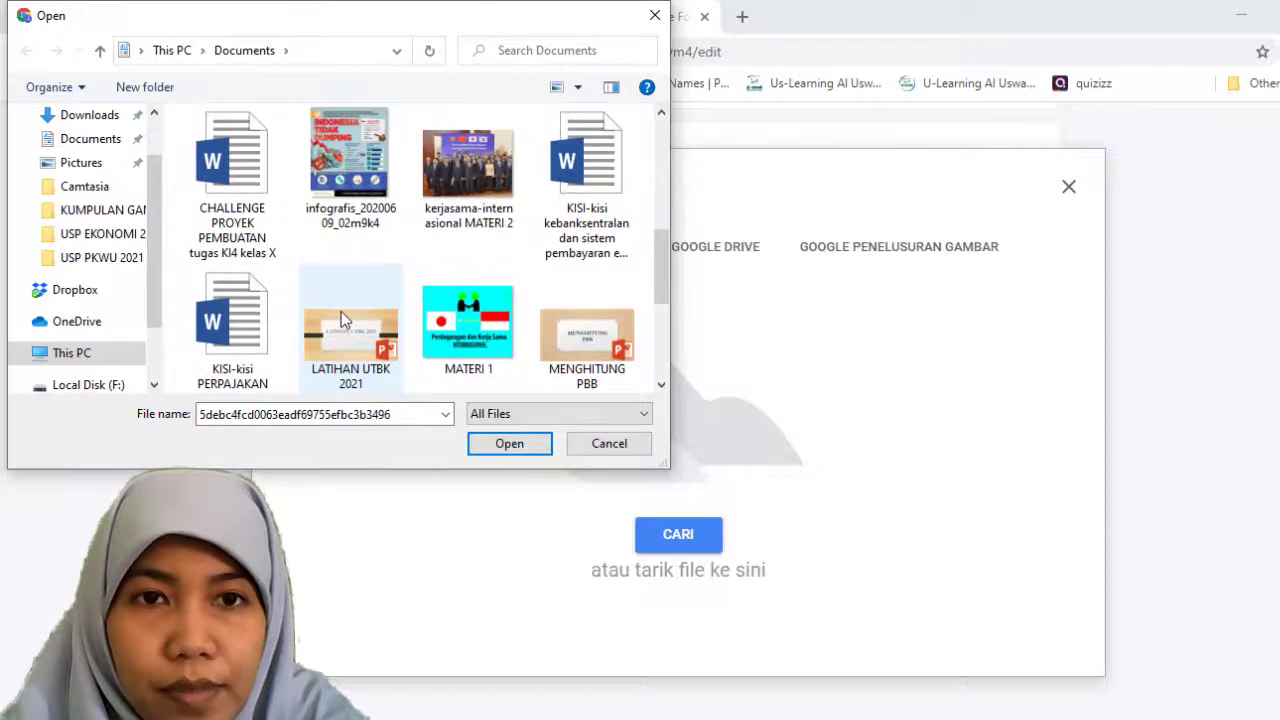
{"action": "left_click", "coordinate": [244, 281]}
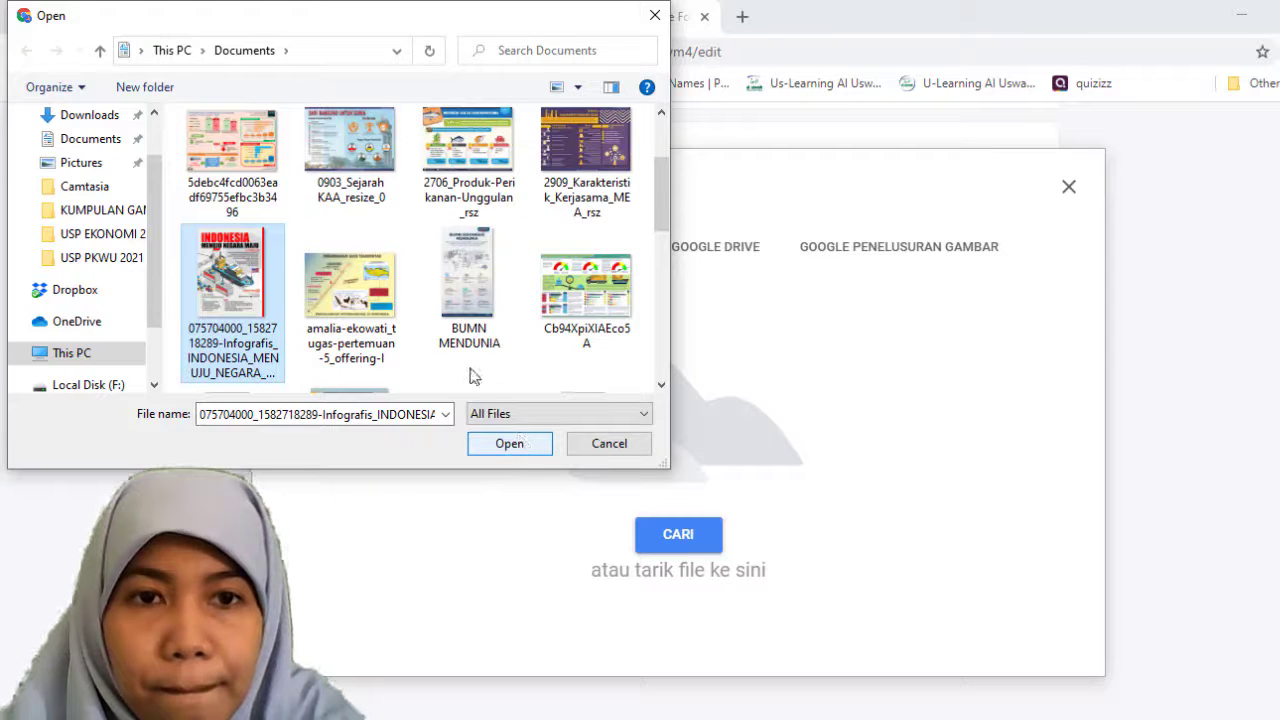
{"action": "left_click", "coordinate": [510, 448]}
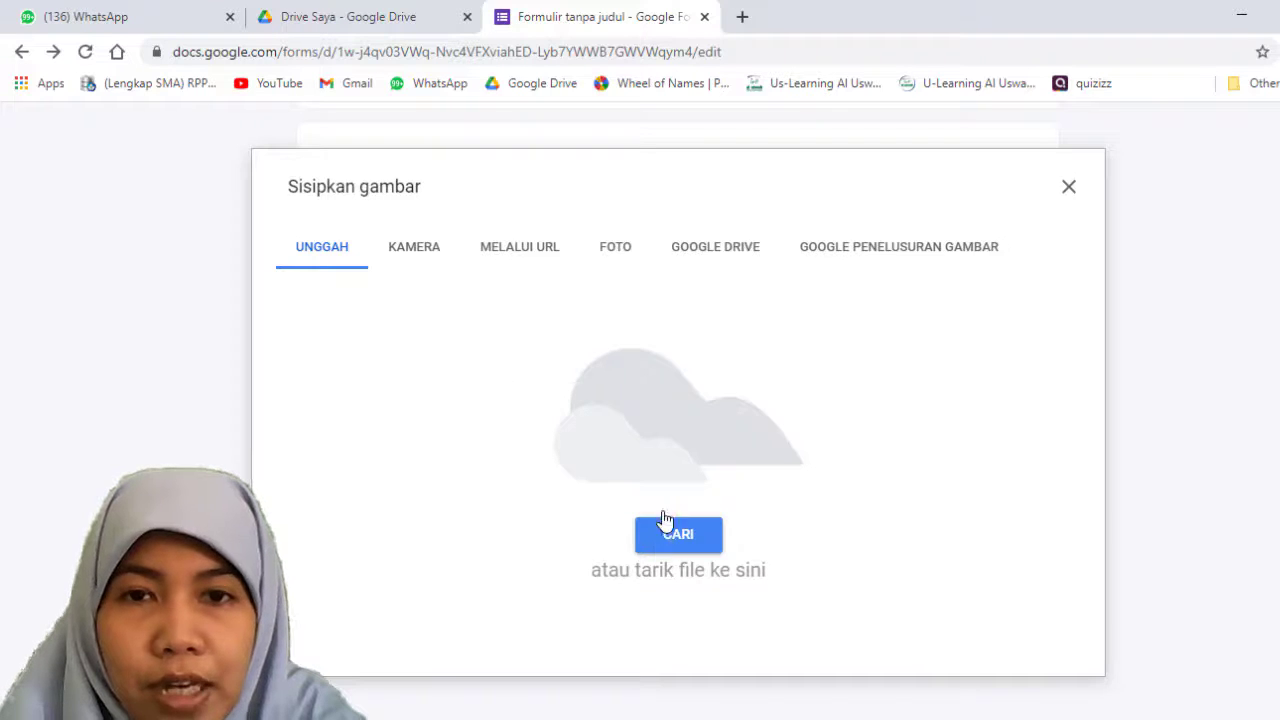
Step: Examine the Google Drive, URL and photo sources for inserting an image, and close the image dialog
{"action": "left_click", "coordinate": [712, 248]}
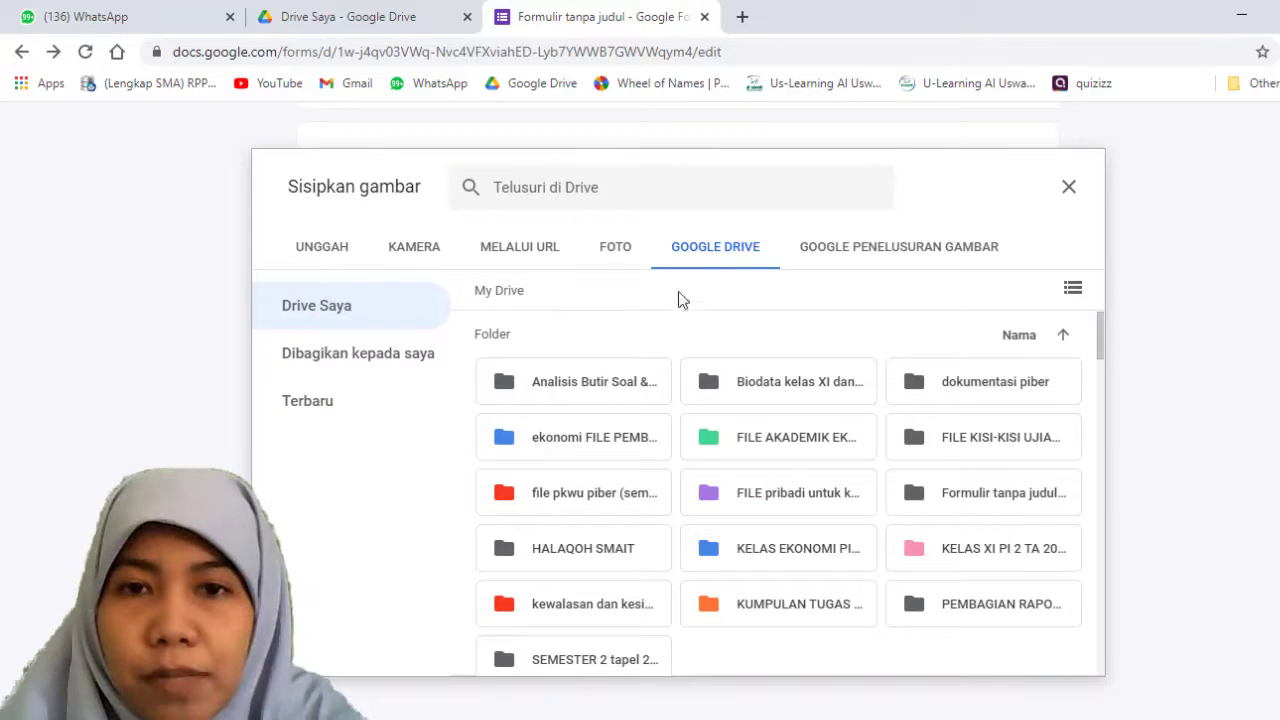
{"action": "left_click", "coordinate": [540, 245]}
{"action": "left_click", "coordinate": [628, 254]}
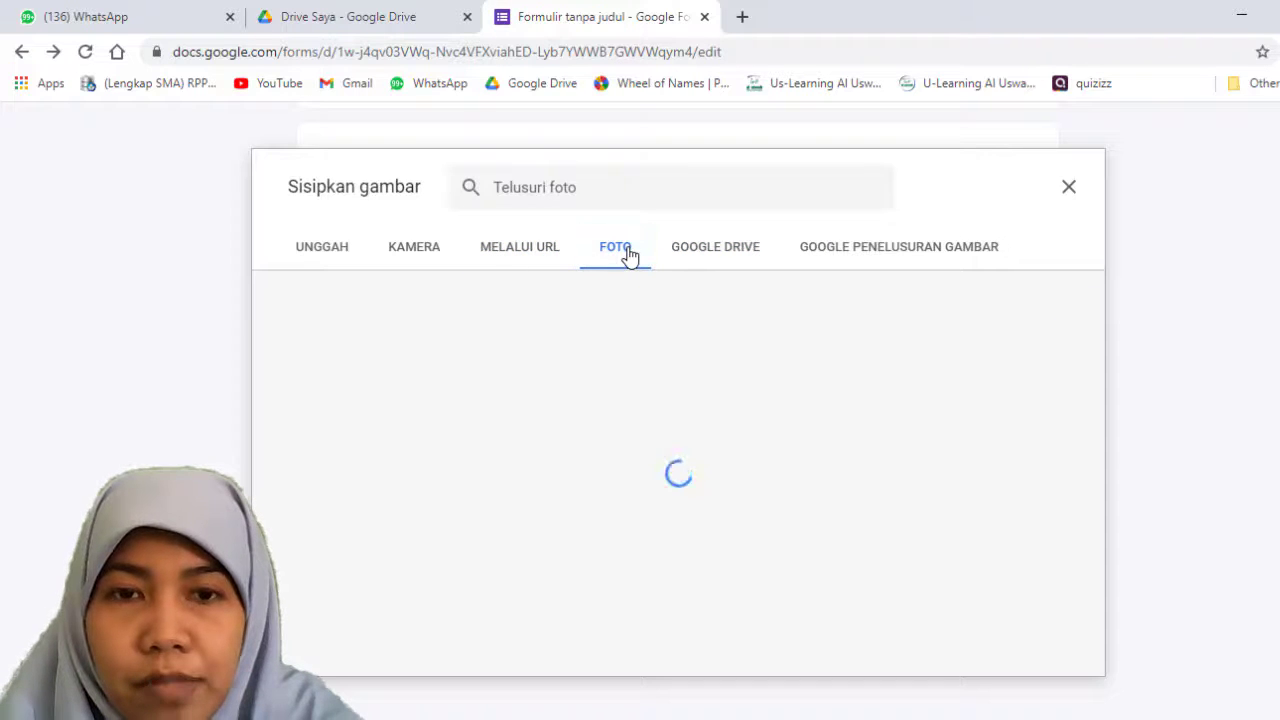
{"action": "left_click", "coordinate": [1066, 188]}
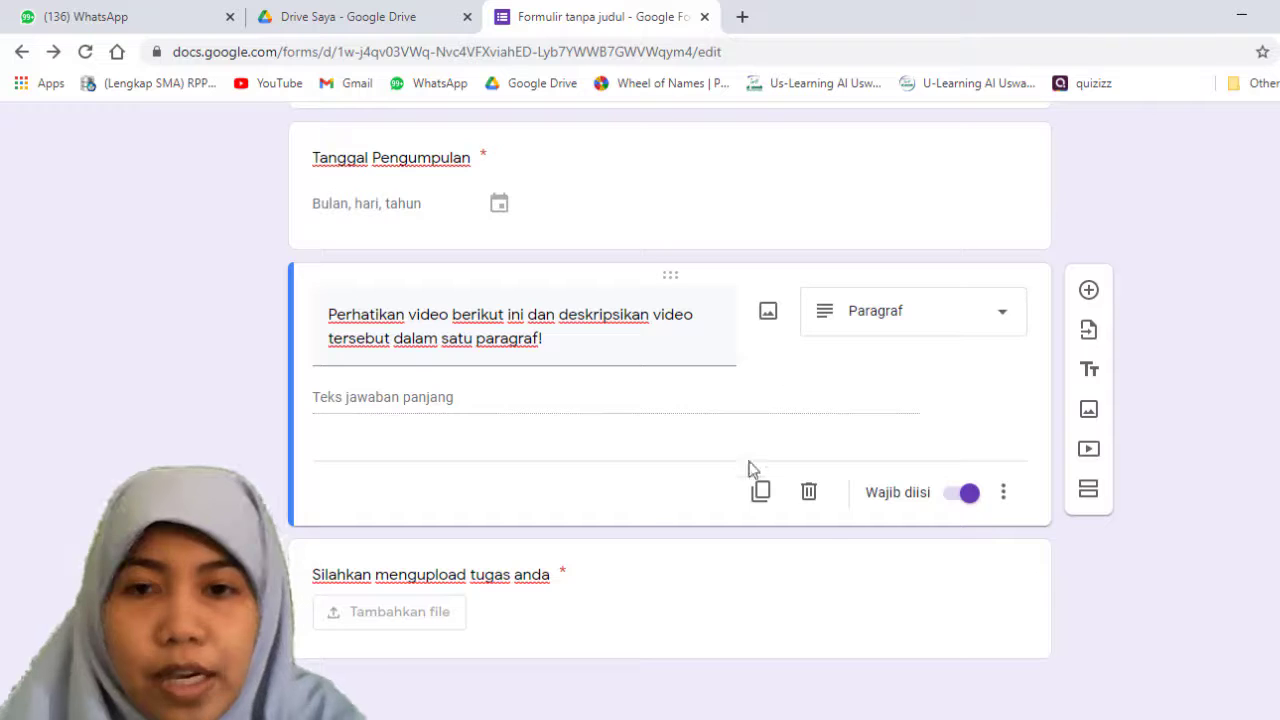
Step: Delete the paragraph question about describing the video
{"action": "left_click", "coordinate": [808, 492]}
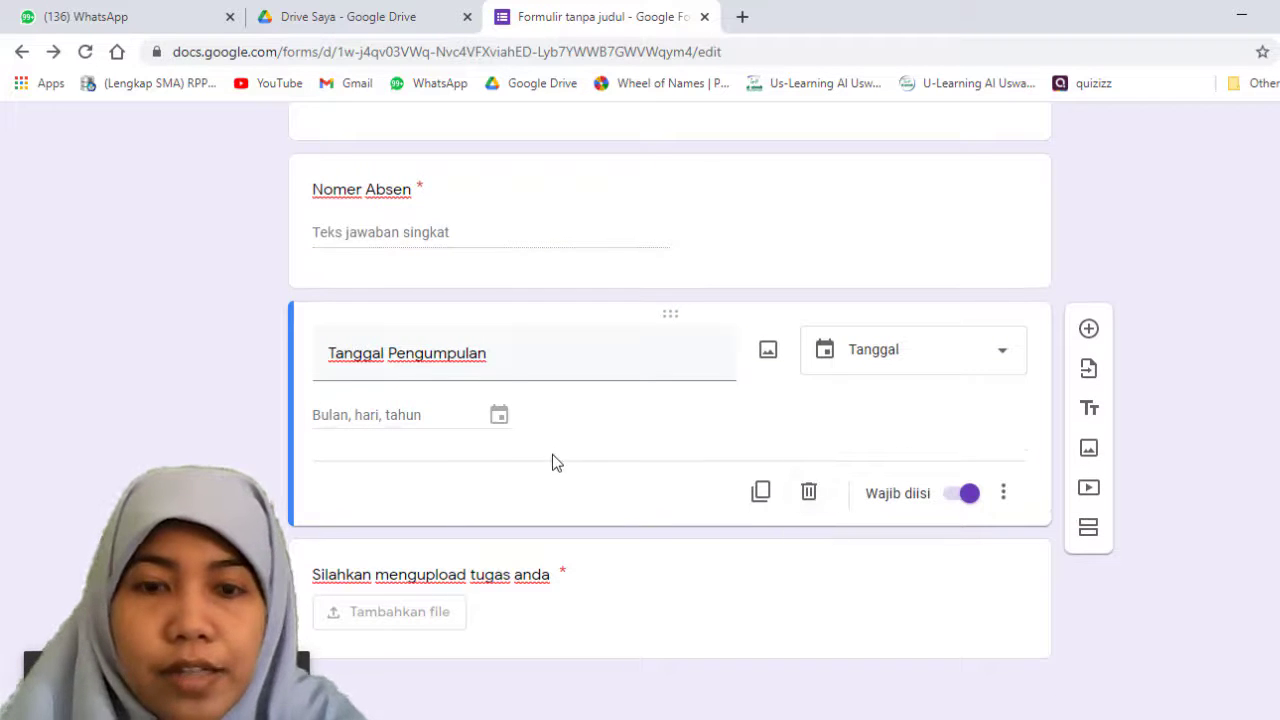
Step: Delete the blank multiple-choice question above the Nama Lengkap question
{"action": "scroll", "coordinate": [597, 460], "scroll_direction": "up", "scroll_amount": 5}
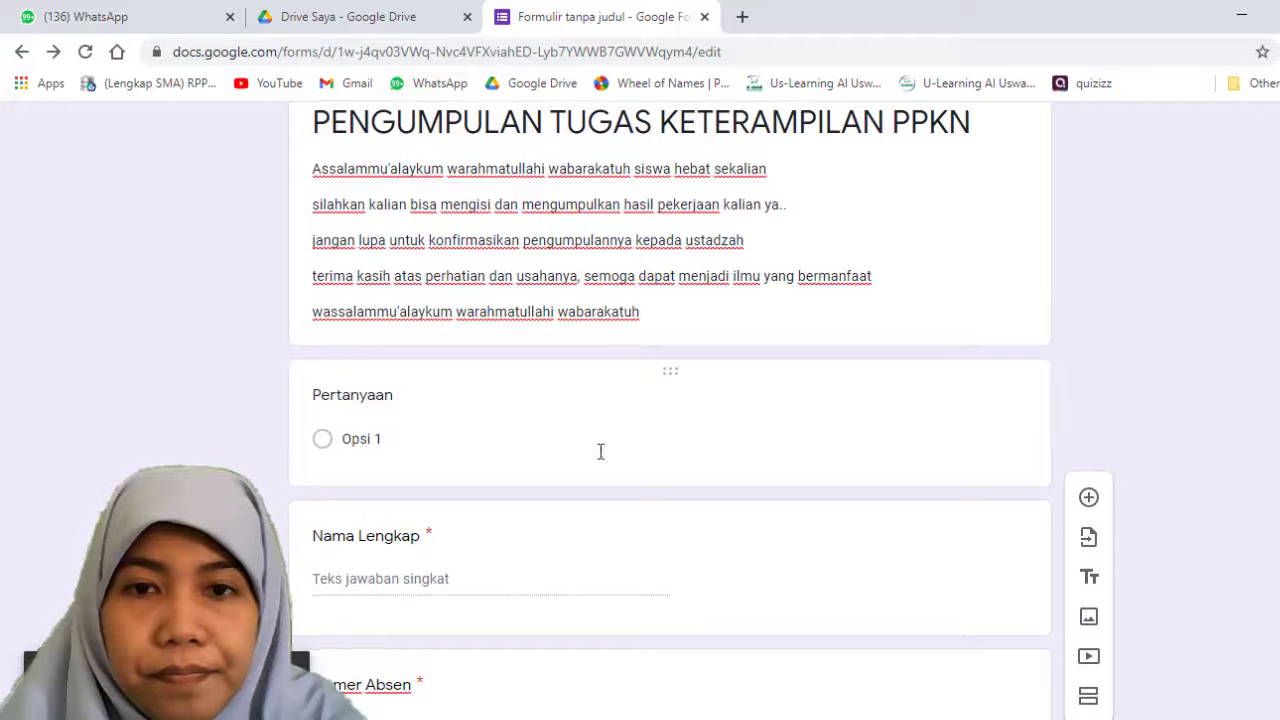
{"action": "scroll", "coordinate": [763, 335], "scroll_direction": "down", "scroll_amount": 1}
{"action": "left_click", "coordinate": [763, 335]}
{"action": "left_click", "coordinate": [810, 499]}
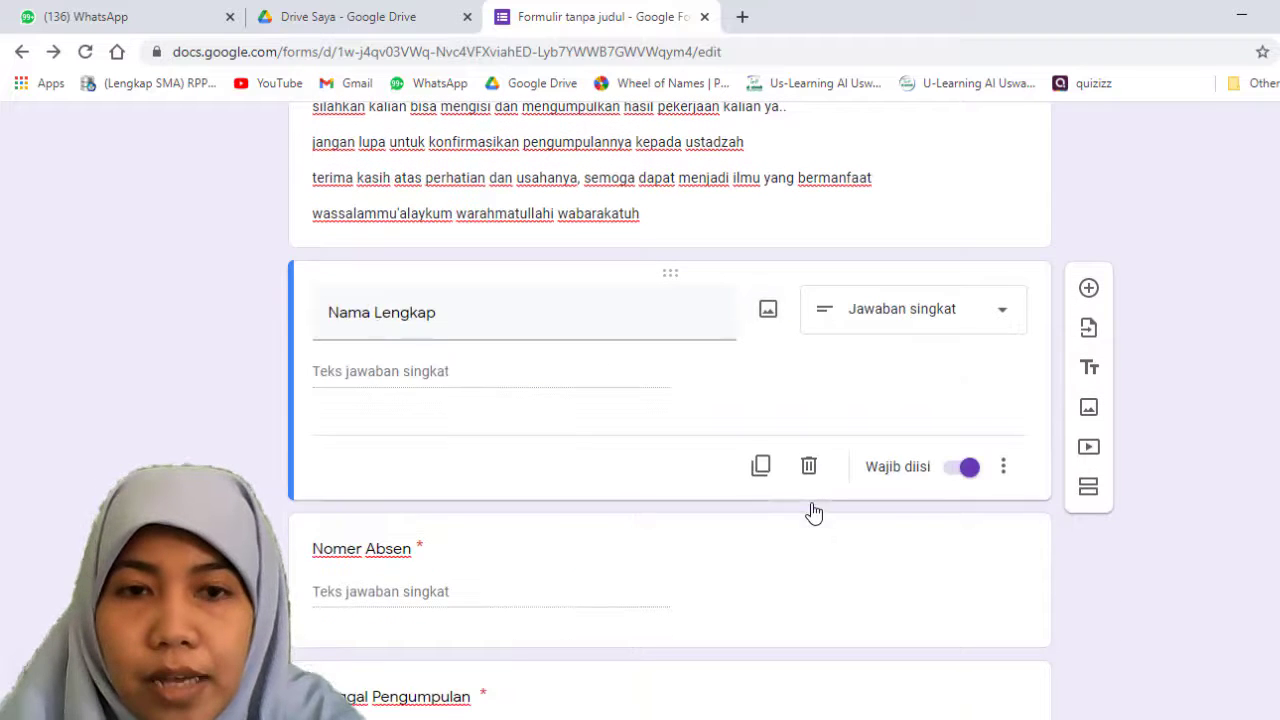
Step: Check the required setting on the Nomer Absen, Tanggal Pengumpulan and file upload questions
{"action": "scroll", "coordinate": [898, 423], "scroll_direction": "down", "scroll_amount": 2}
{"action": "left_click", "coordinate": [898, 430]}
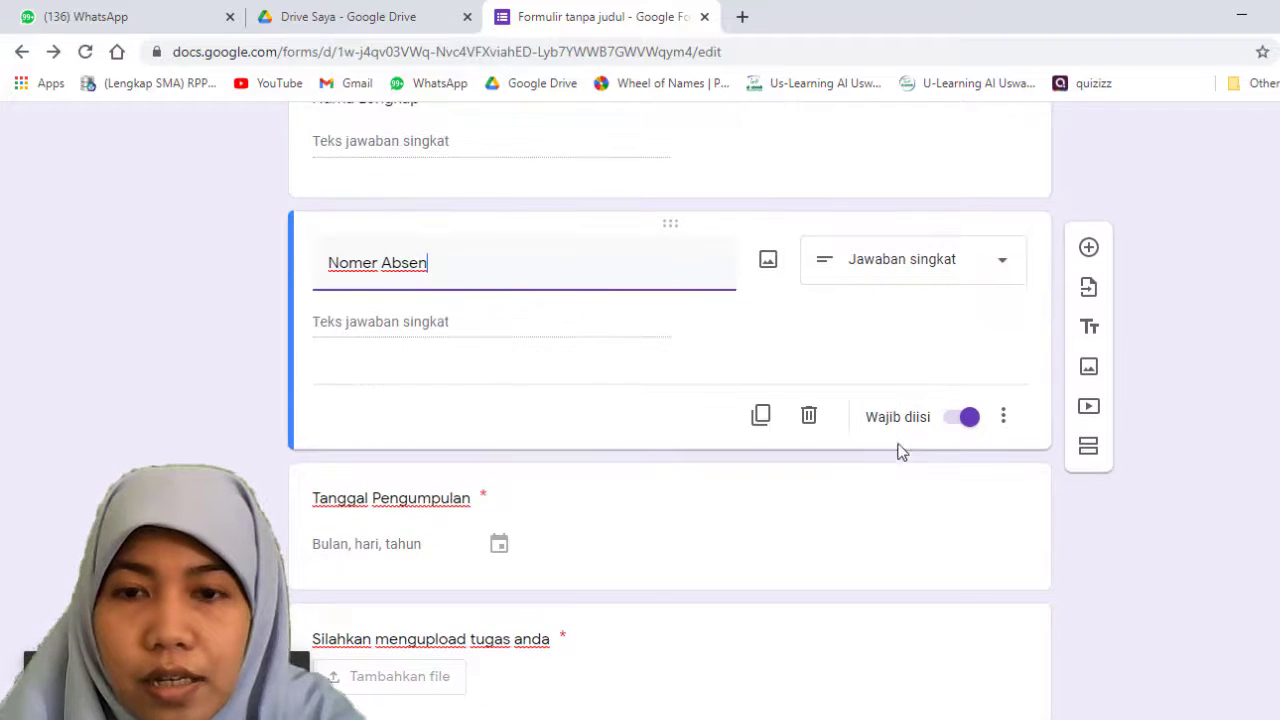
{"action": "scroll", "coordinate": [895, 458], "scroll_direction": "down", "scroll_amount": 1}
{"action": "left_click", "coordinate": [886, 462]}
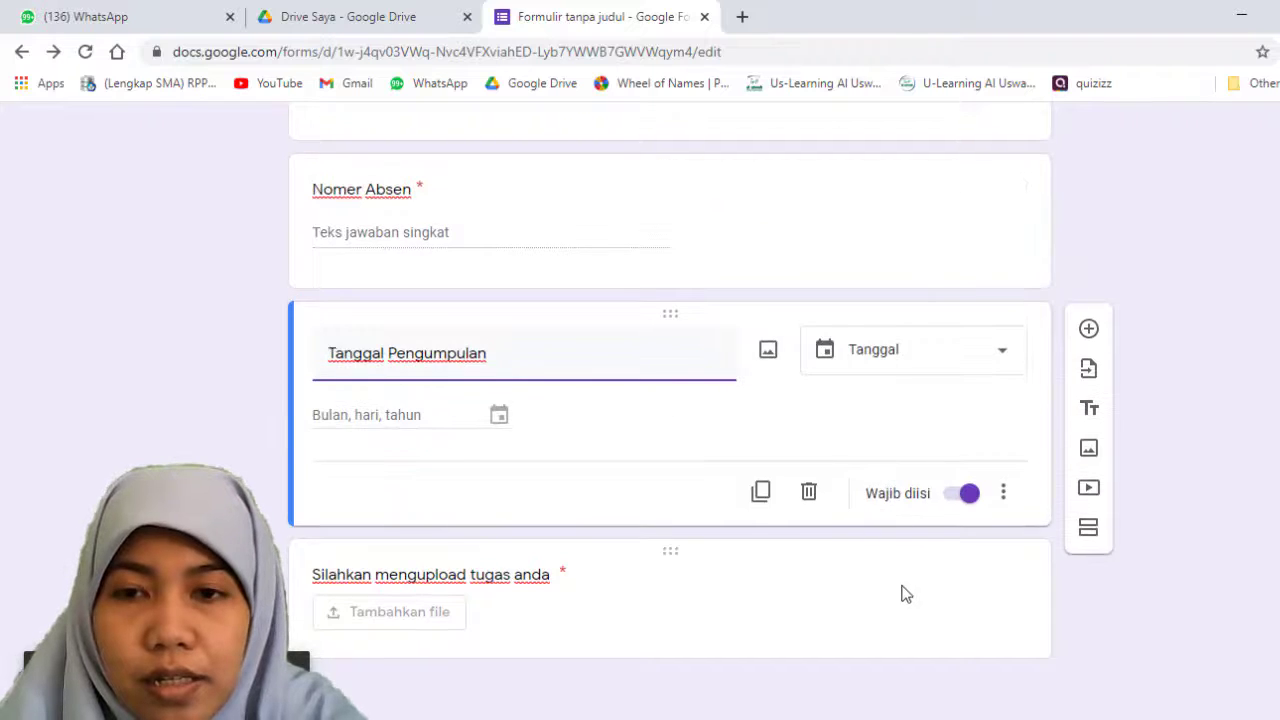
{"action": "left_click", "coordinate": [903, 594]}
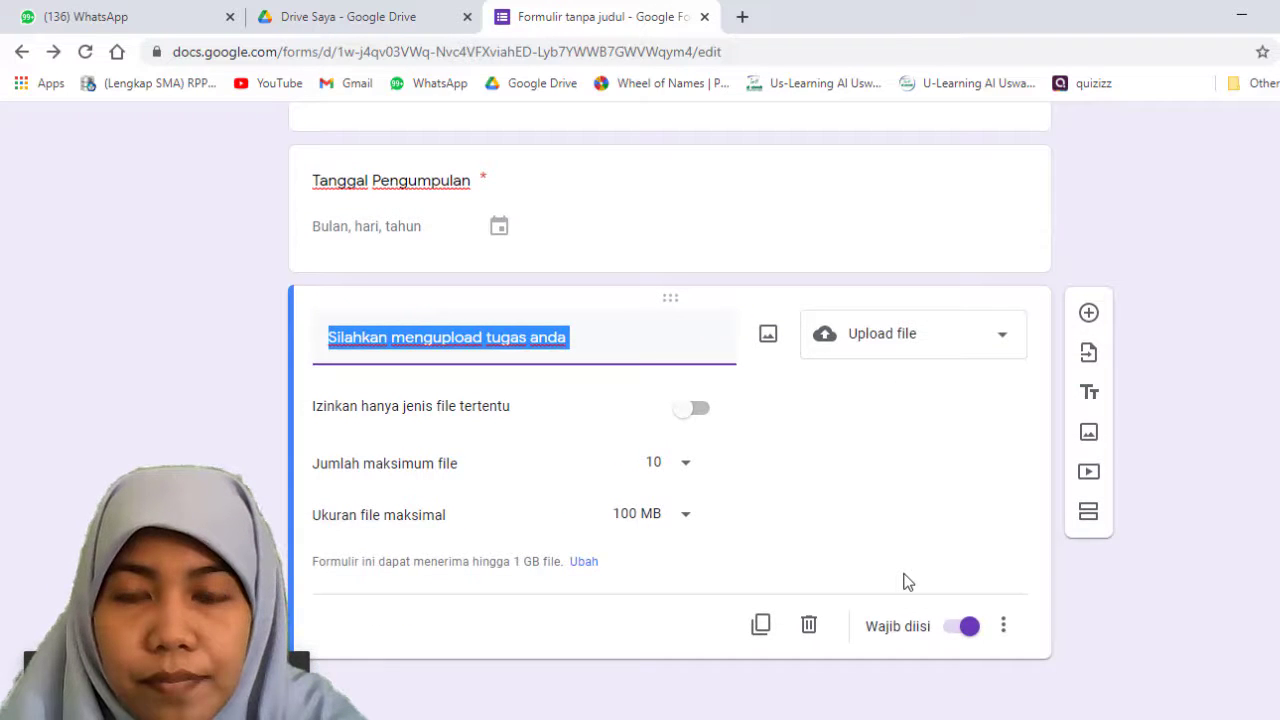
{"action": "left_click", "coordinate": [1043, 598]}
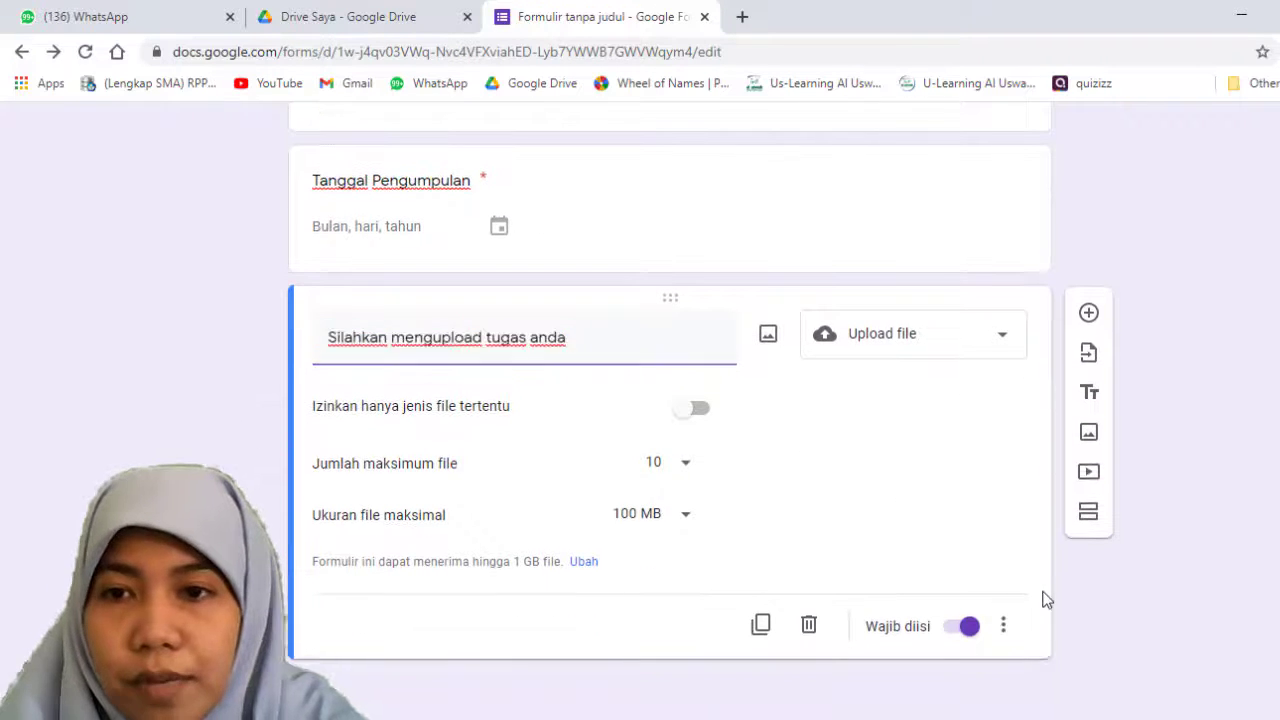
Step: Add a title and description block below the file upload question and remove the duplicate block
{"action": "left_click", "coordinate": [1091, 400]}
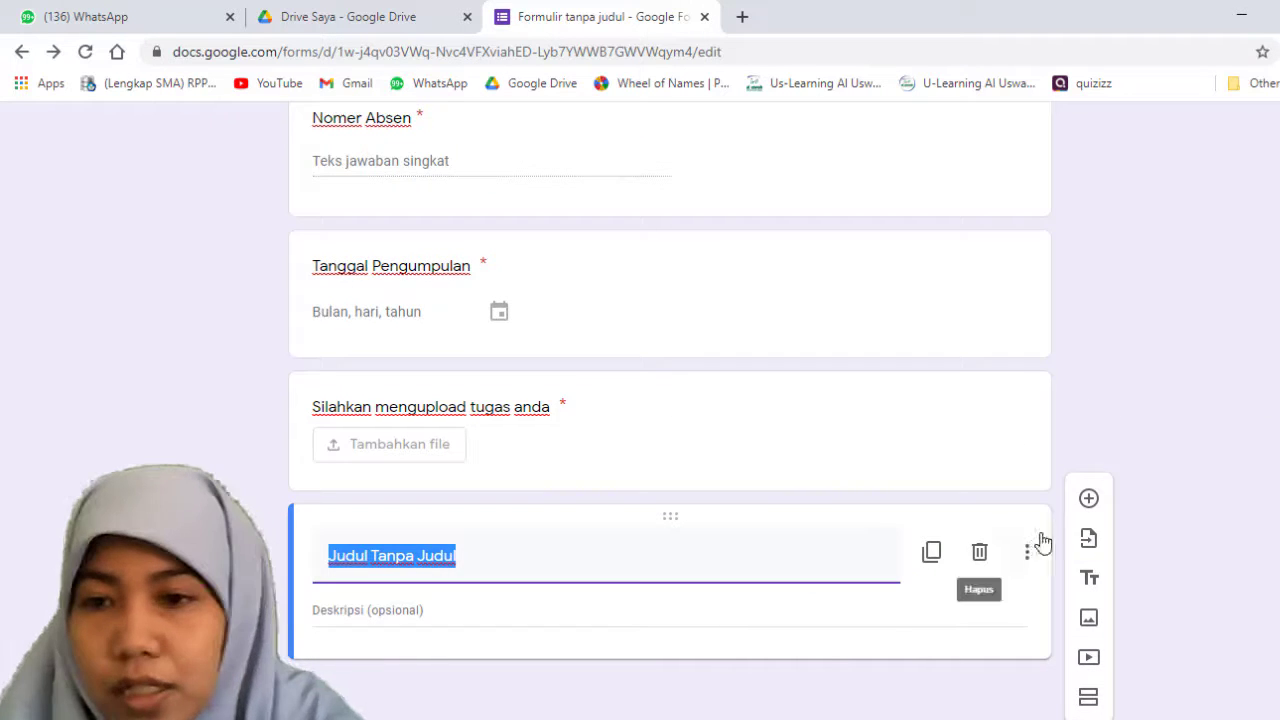
{"action": "left_click", "coordinate": [1089, 578]}
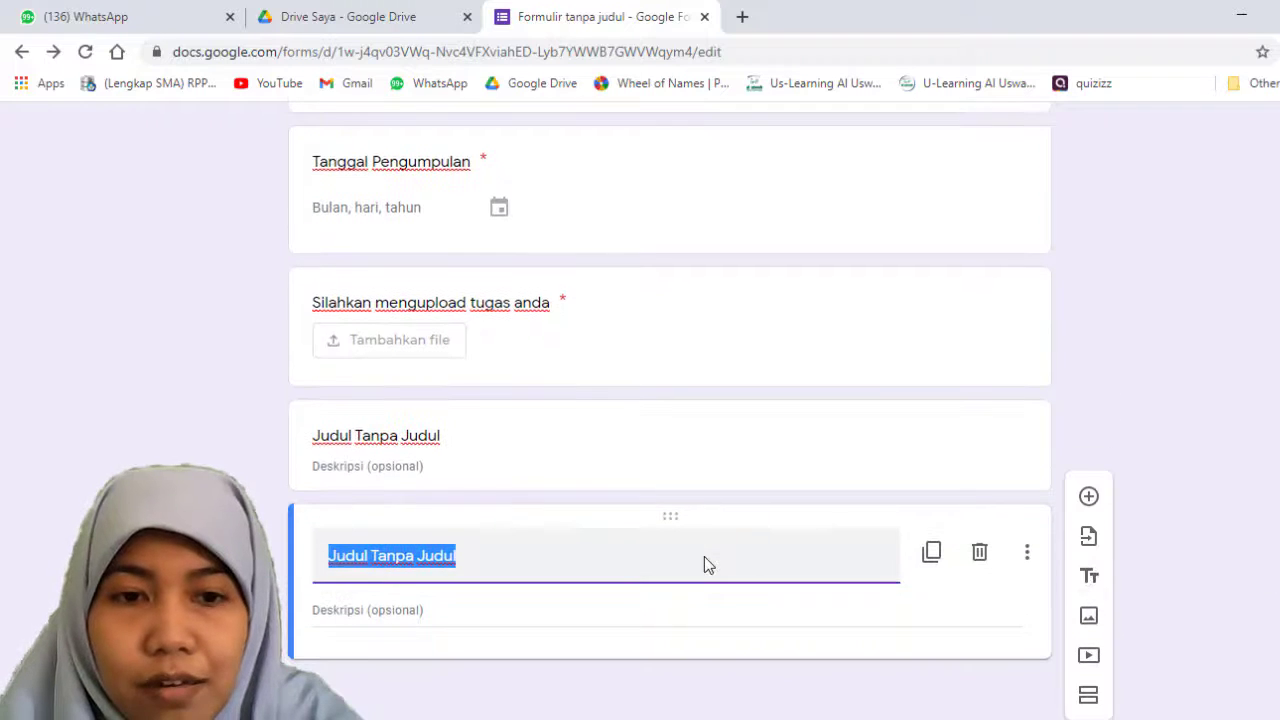
{"action": "left_click", "coordinate": [749, 612]}
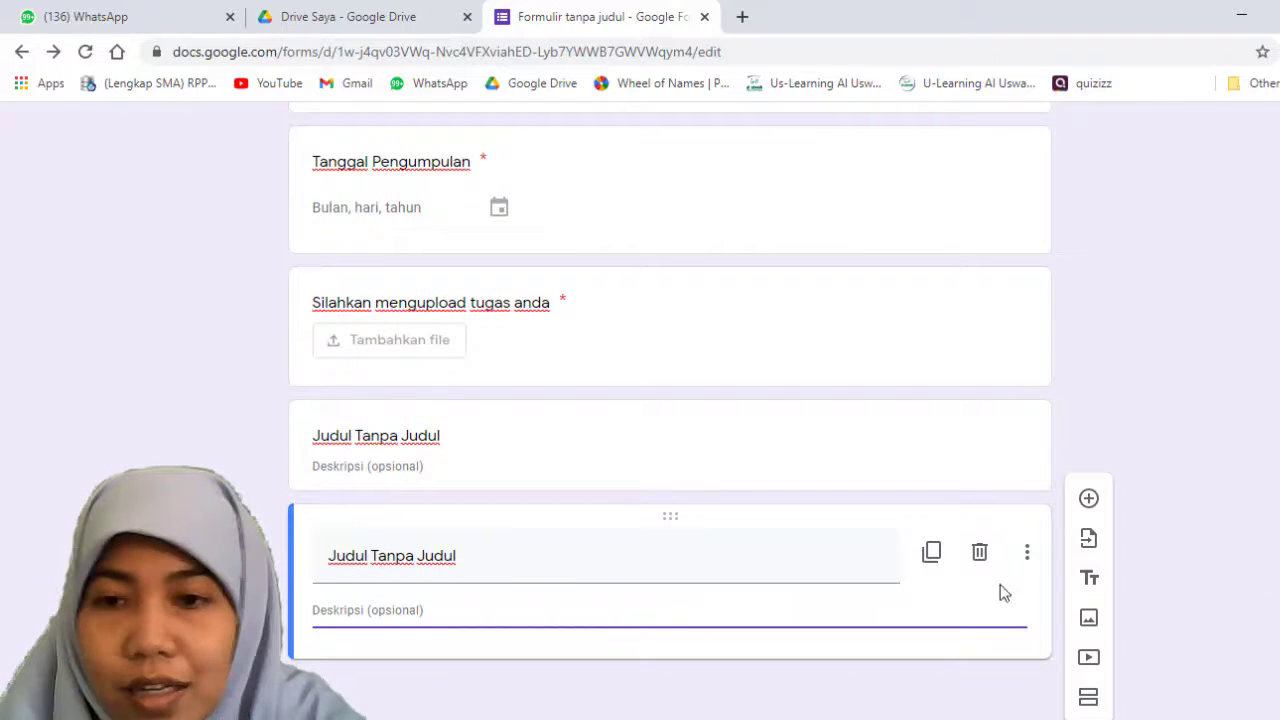
{"action": "left_click", "coordinate": [979, 552]}
Step: Title the closing block "PENUTUP" and set its description to "Terima kasih atas usaha dan kerja kerasnya"
{"action": "left_click", "coordinate": [555, 576]}
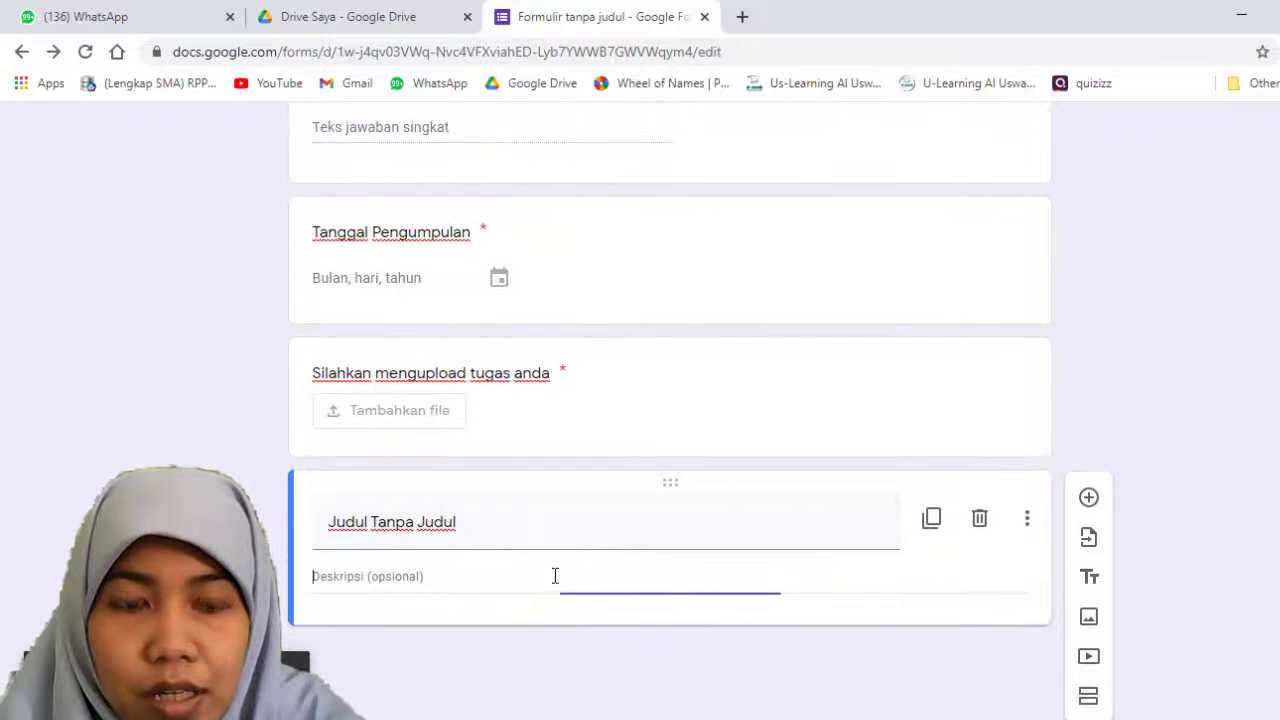
{"action": "left_click", "coordinate": [554, 546]}
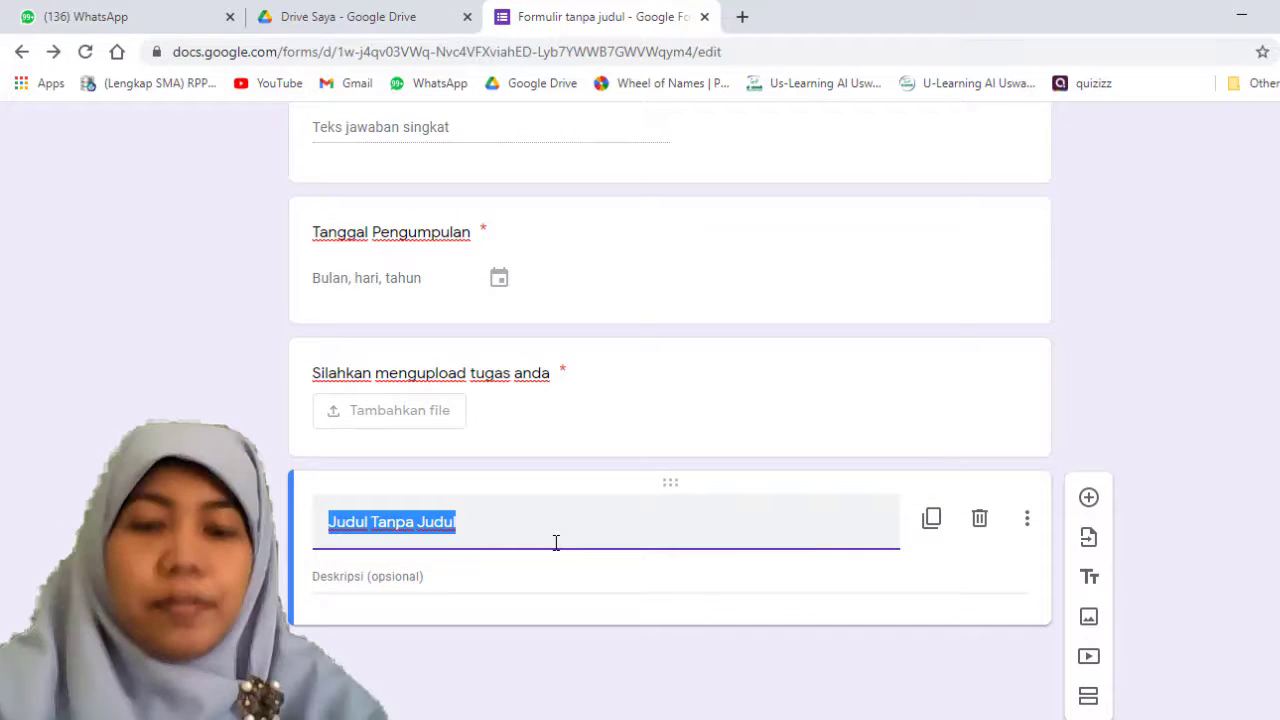
{"action": "key", "text": "BackSpace"}
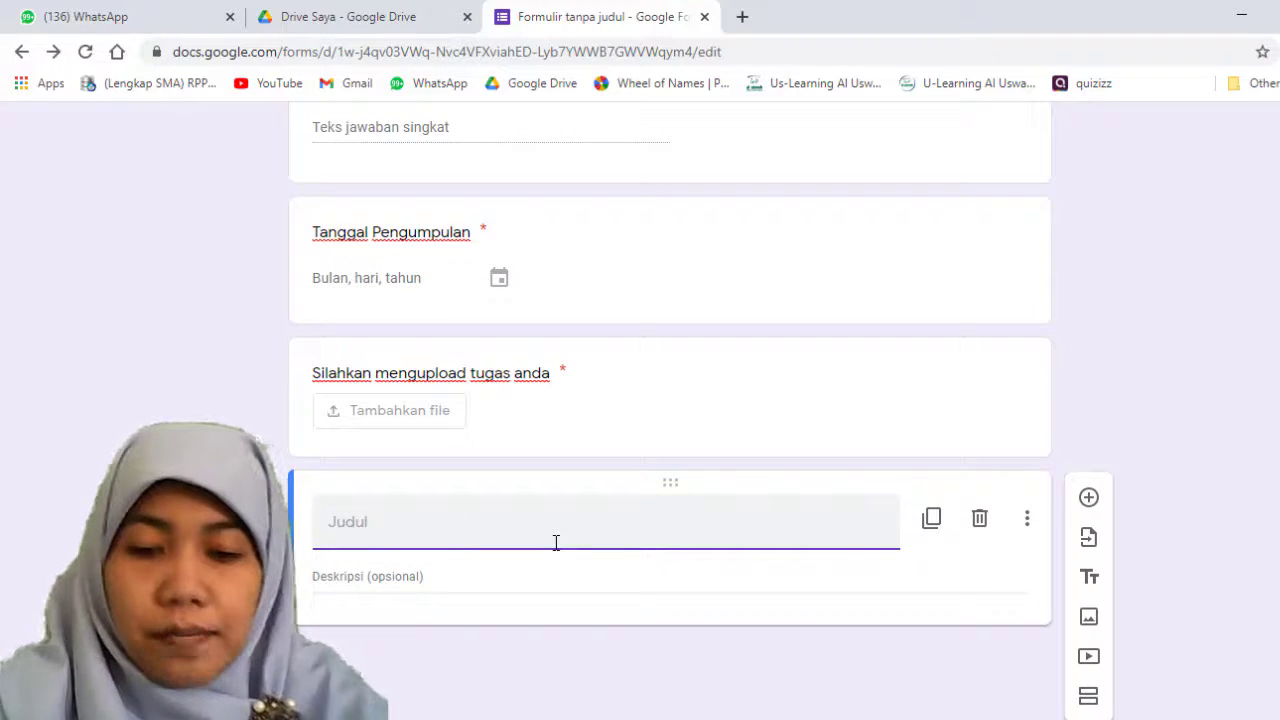
{"action": "type", "text": "PENUTUP"}
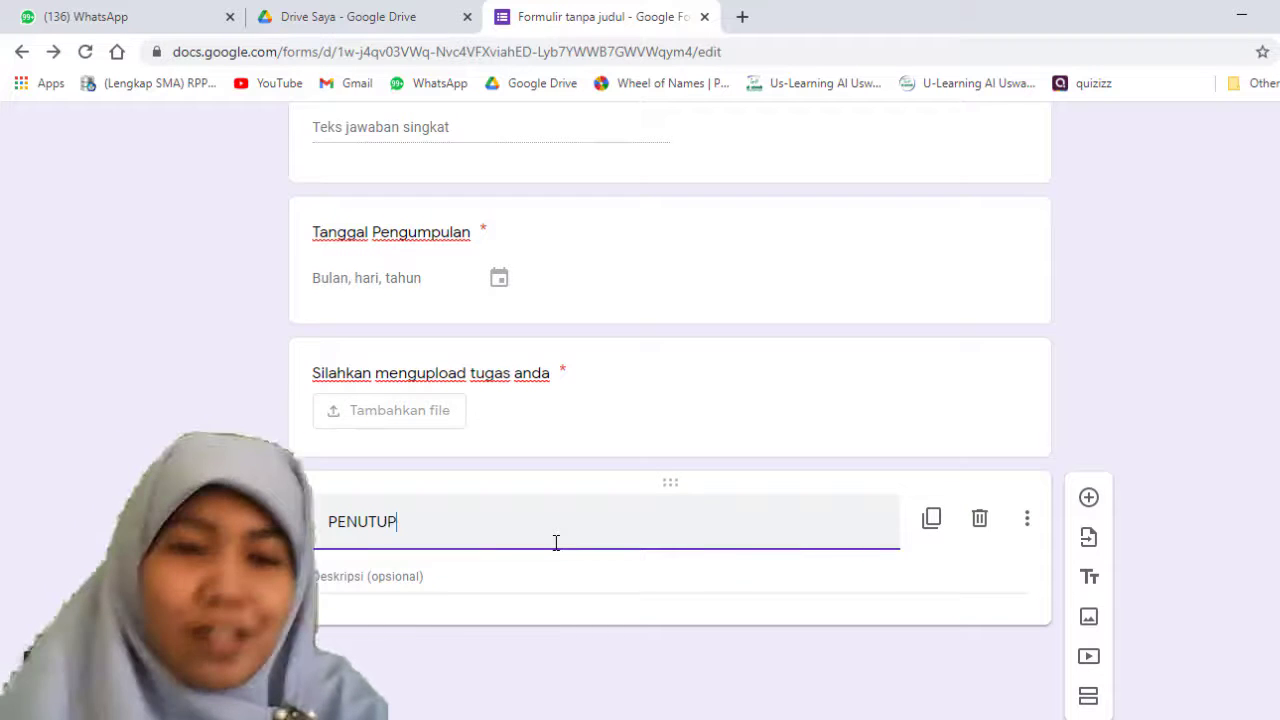
{"action": "left_click", "coordinate": [515, 578]}
{"action": "type", "text": "Terima kasih atas"}
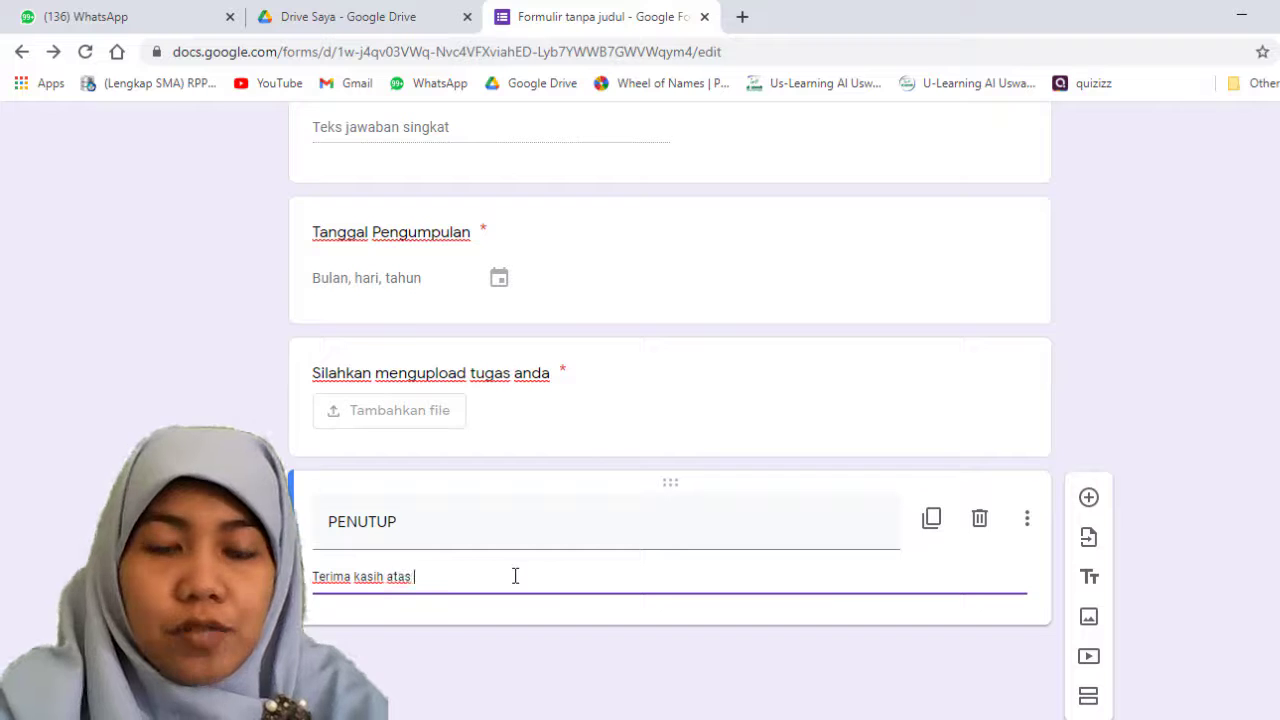
{"action": "type", "text": " usaha da"}
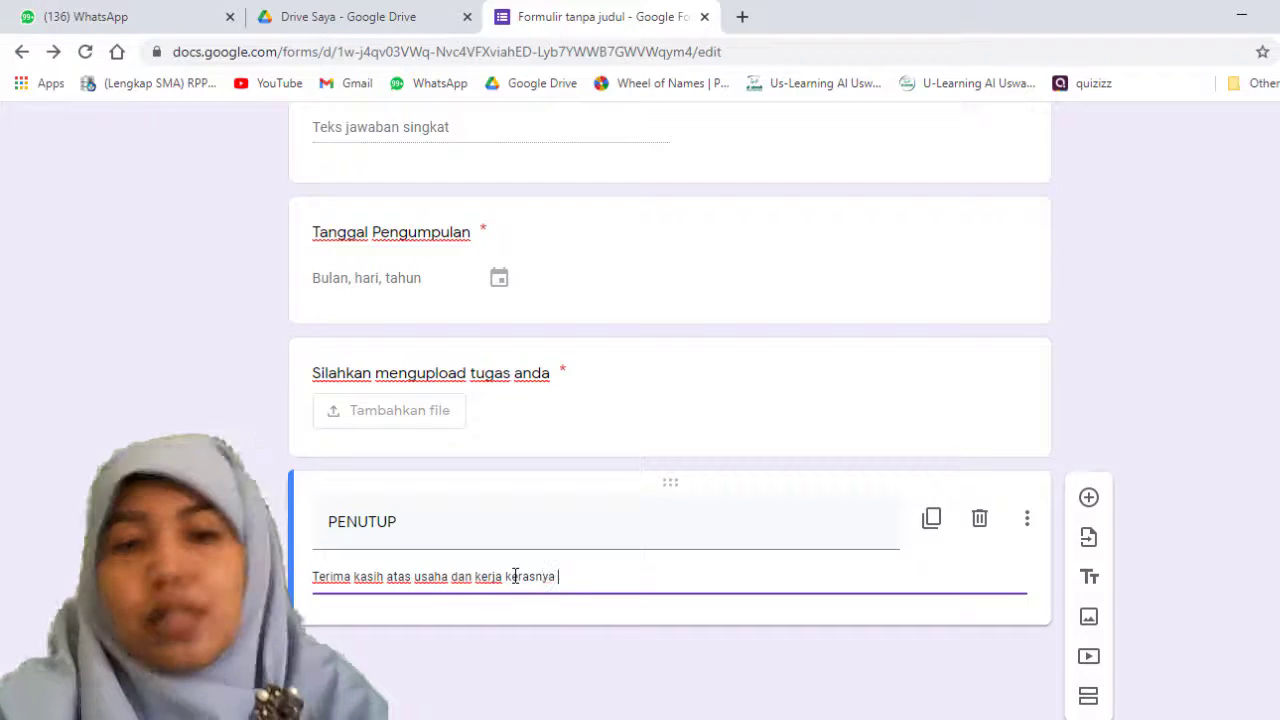
{"action": "type", "text": "n kerja kerasnya"}
{"action": "left_click", "coordinate": [1116, 418]}
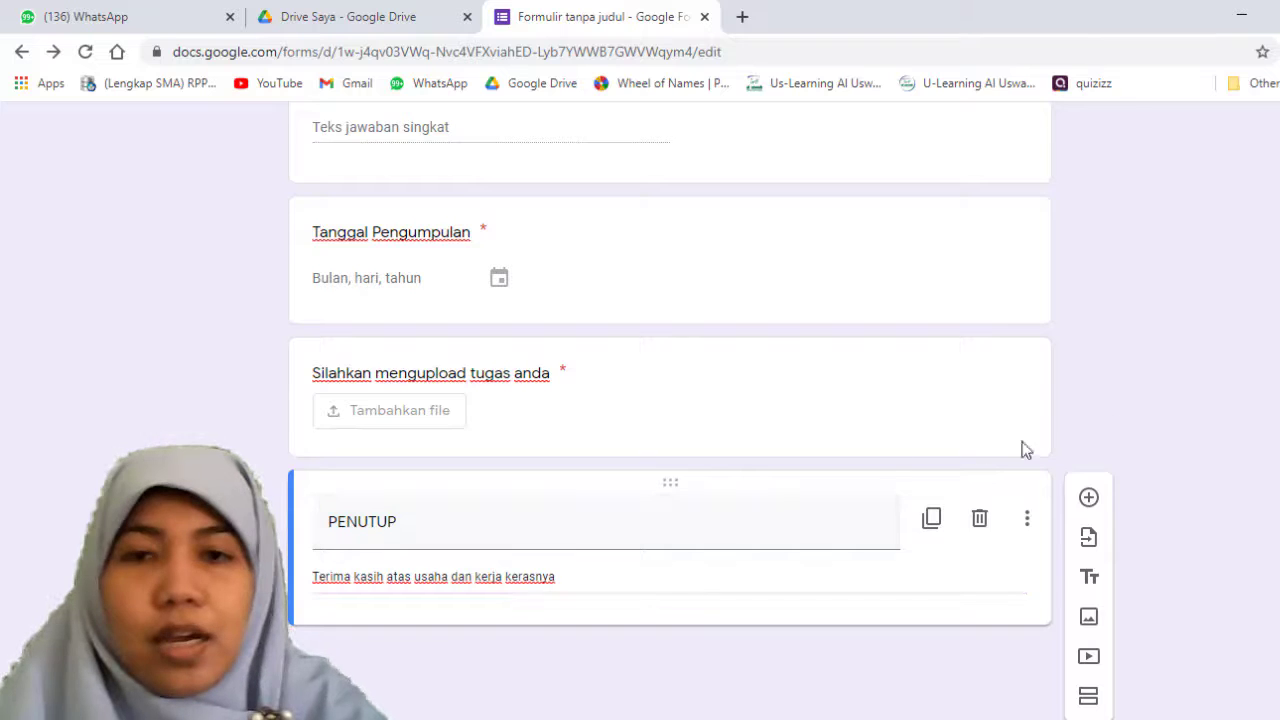
Step: Rename the untitled form file to match its heading, PENGUMPULAN TUGAS KETERAMPILAN PPKN
{"action": "scroll", "coordinate": [815, 468], "scroll_direction": "up", "scroll_amount": 10}
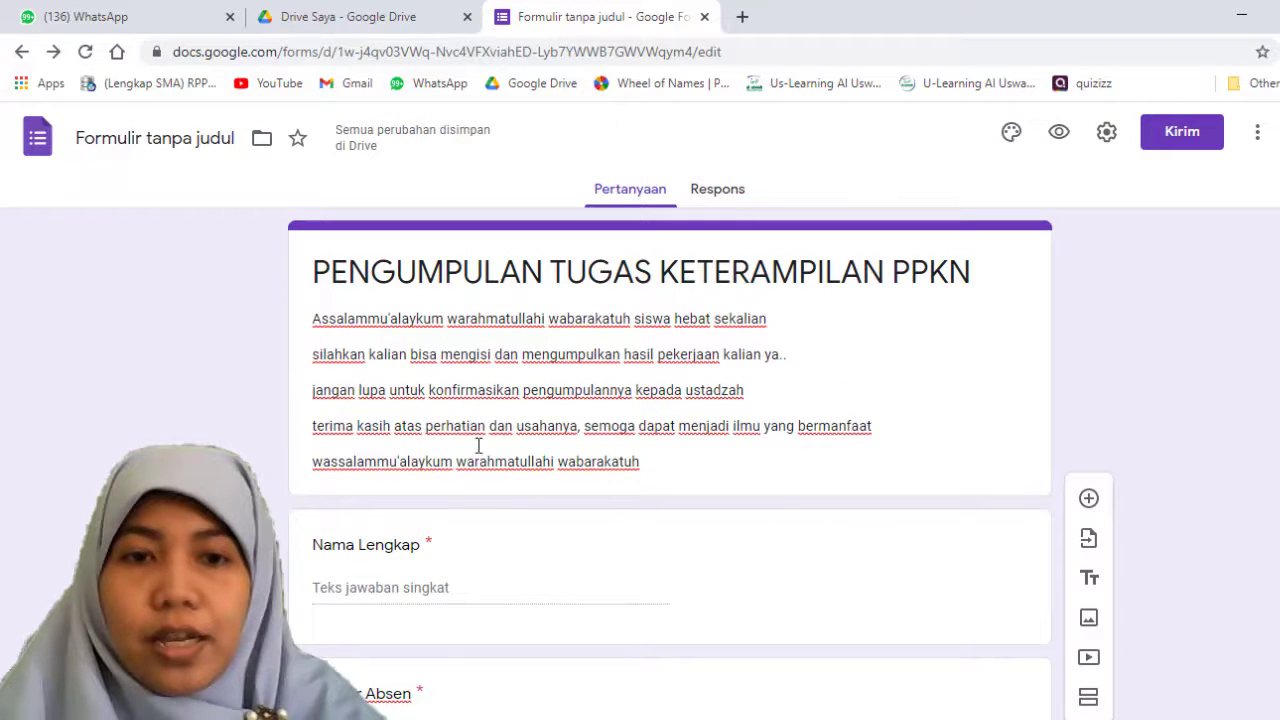
{"action": "left_click", "coordinate": [476, 446]}
{"action": "key", "text": "ctrl+a"}
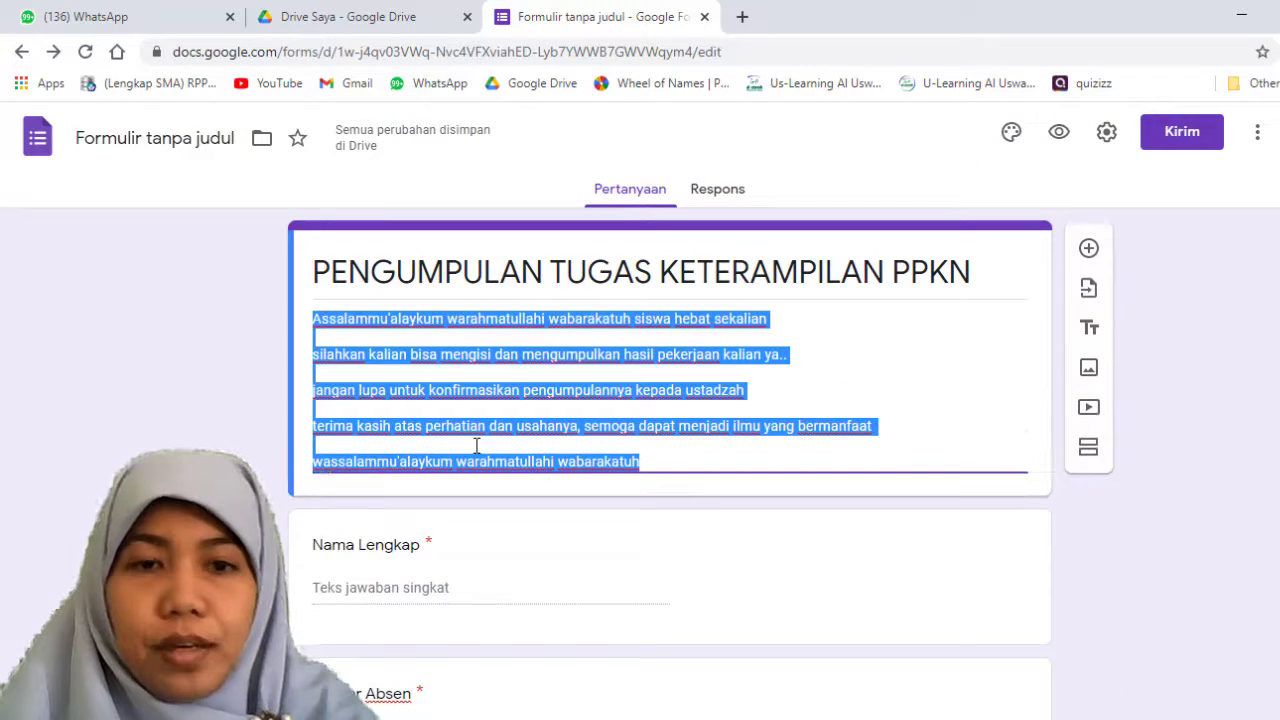
{"action": "left_click", "coordinate": [358, 440]}
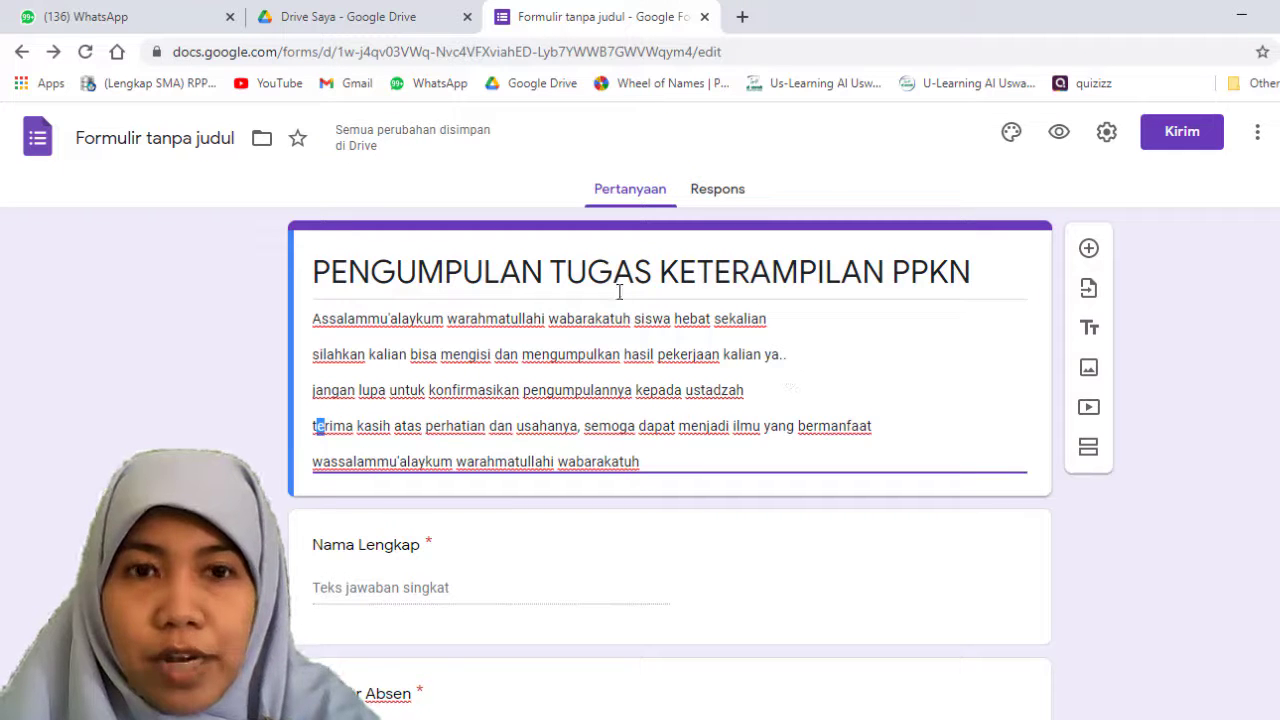
{"action": "left_click", "coordinate": [140, 145]}
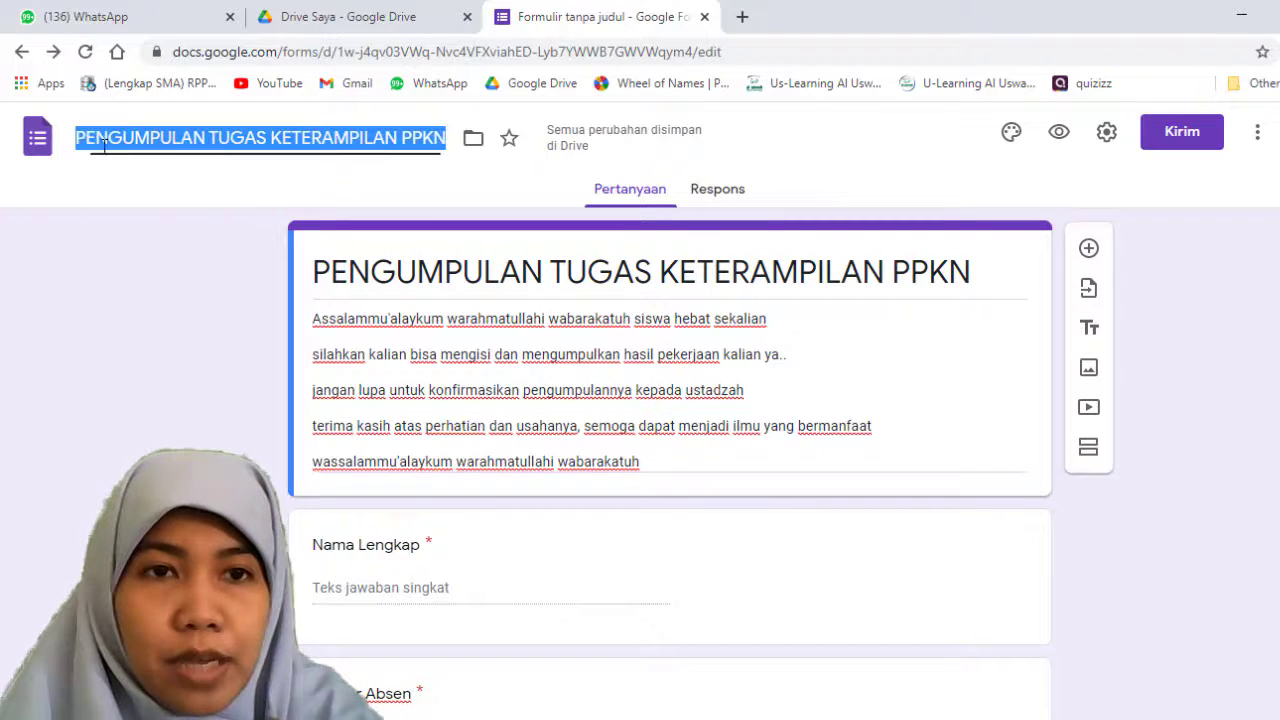
{"action": "left_click", "coordinate": [158, 160]}
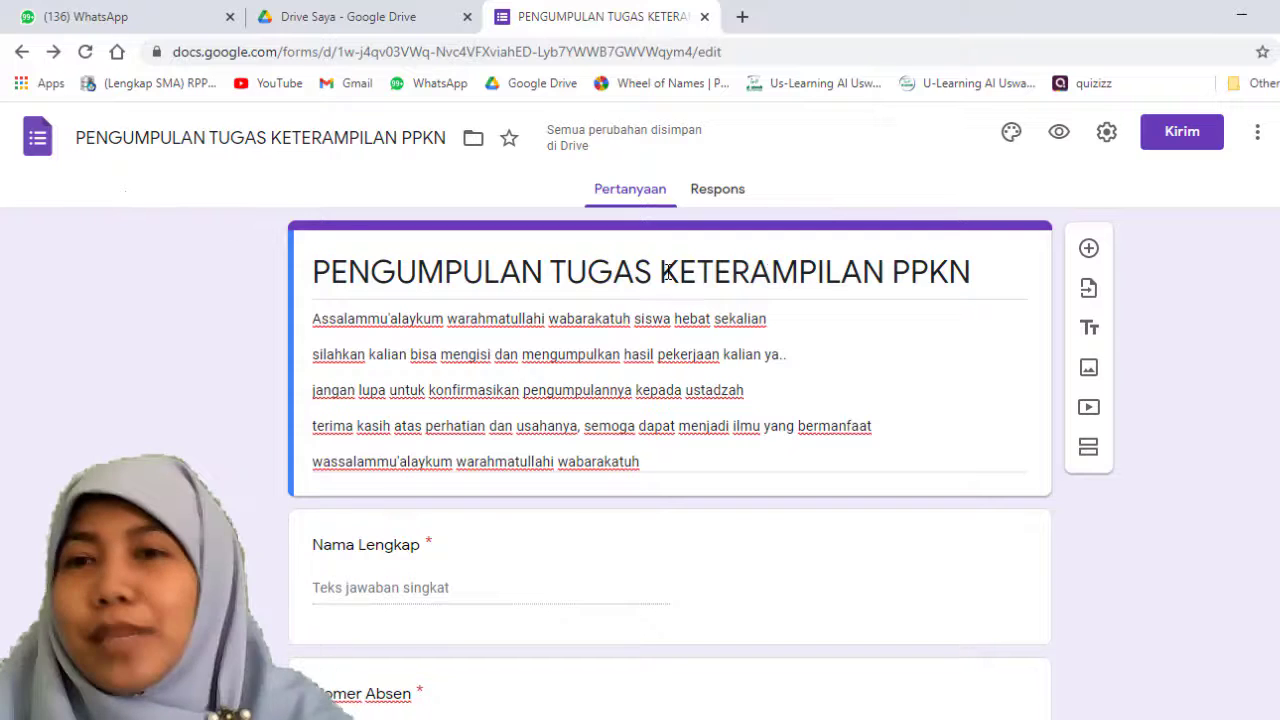
Step: Set the theme colour to green and insert the coloured pencils image from the Kantor dan Sekolah themes as the header
{"action": "left_click", "coordinate": [1011, 133]}
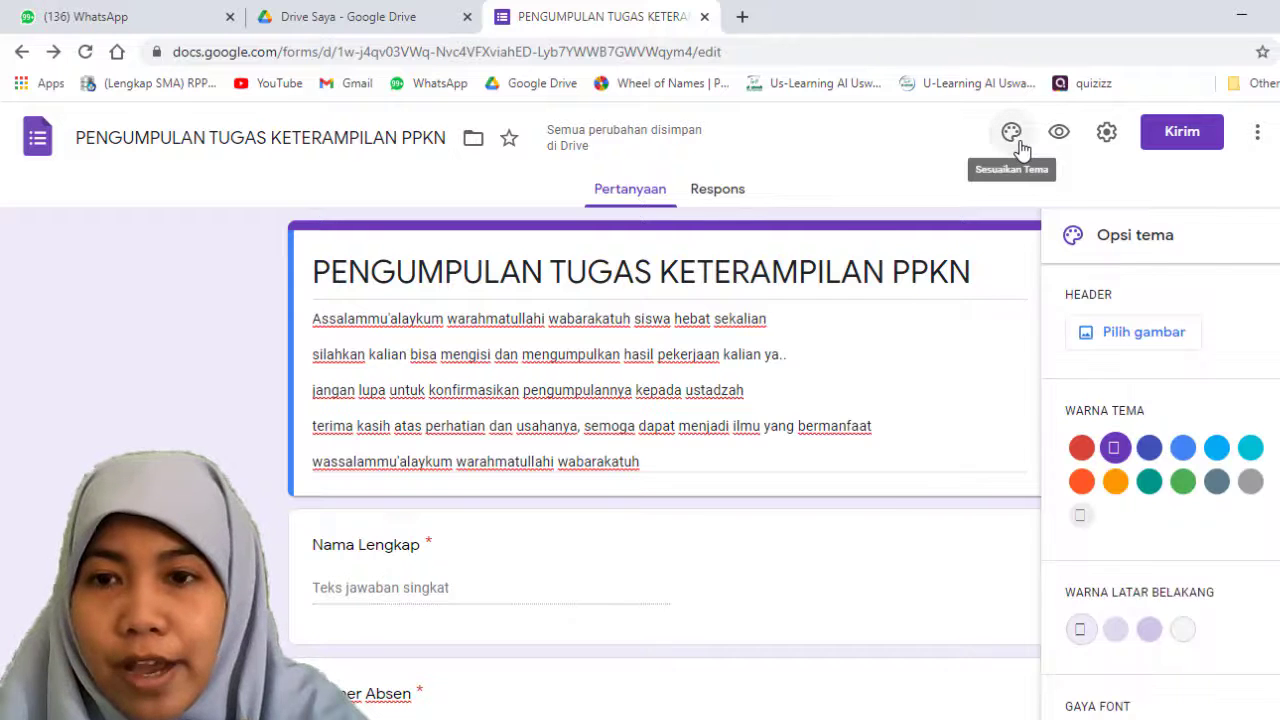
{"action": "left_click", "coordinate": [1184, 484]}
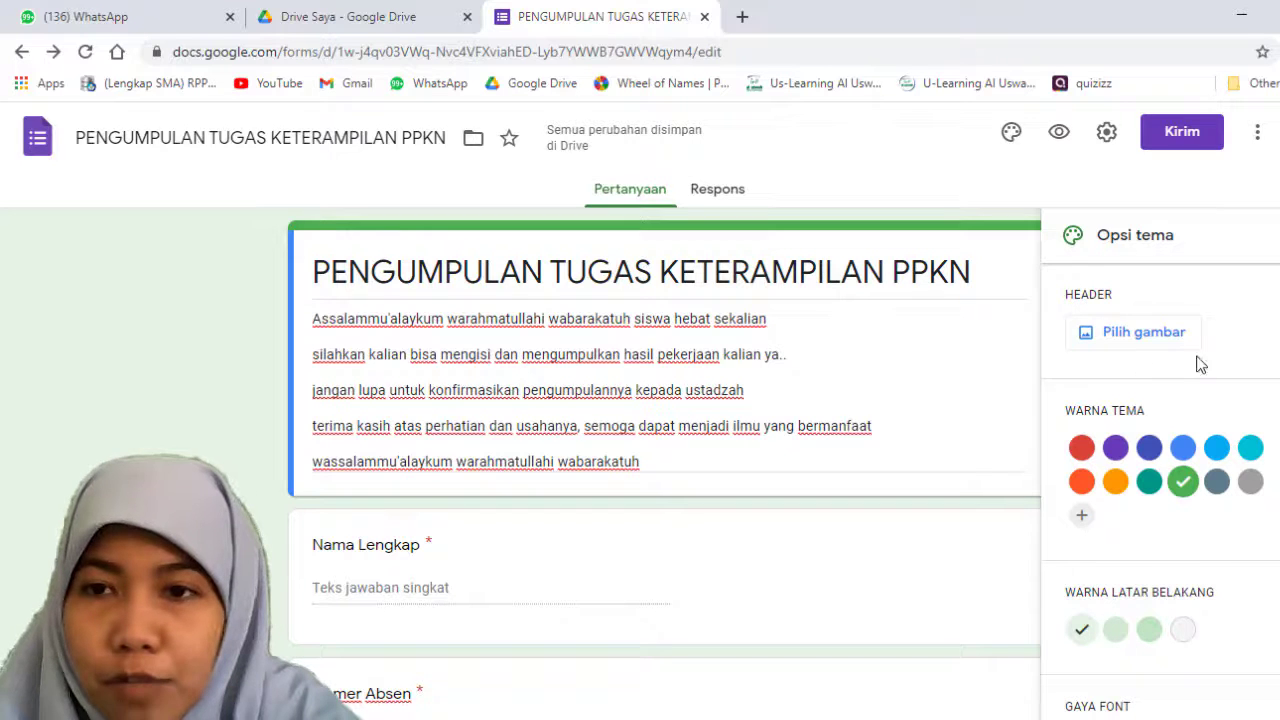
{"action": "left_click", "coordinate": [1143, 332]}
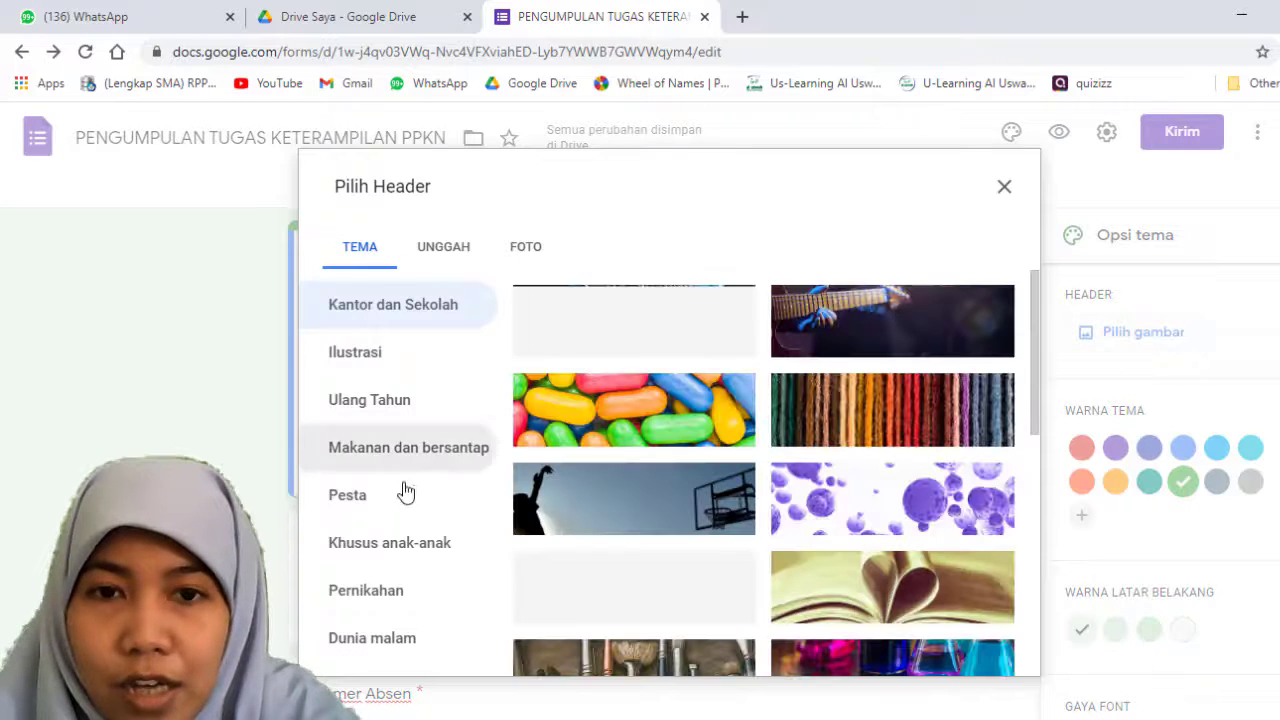
{"action": "scroll", "coordinate": [766, 563], "scroll_direction": "down", "scroll_amount": 5}
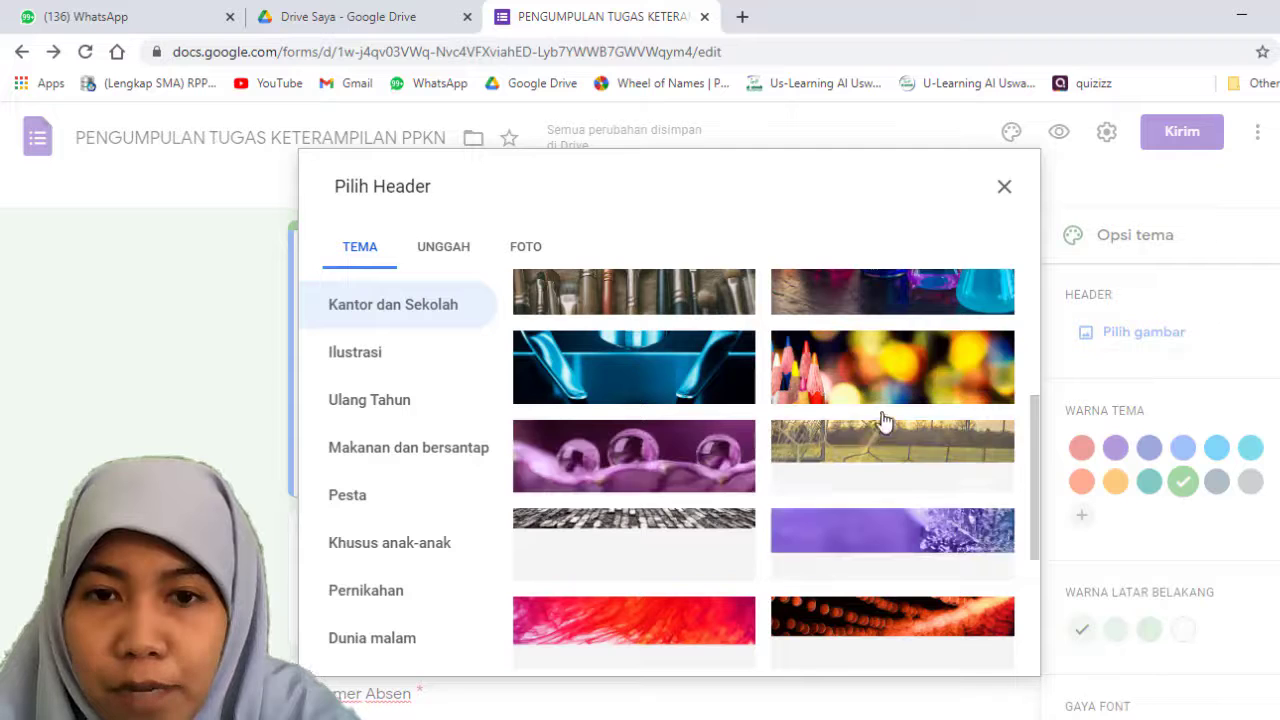
{"action": "left_click", "coordinate": [884, 386]}
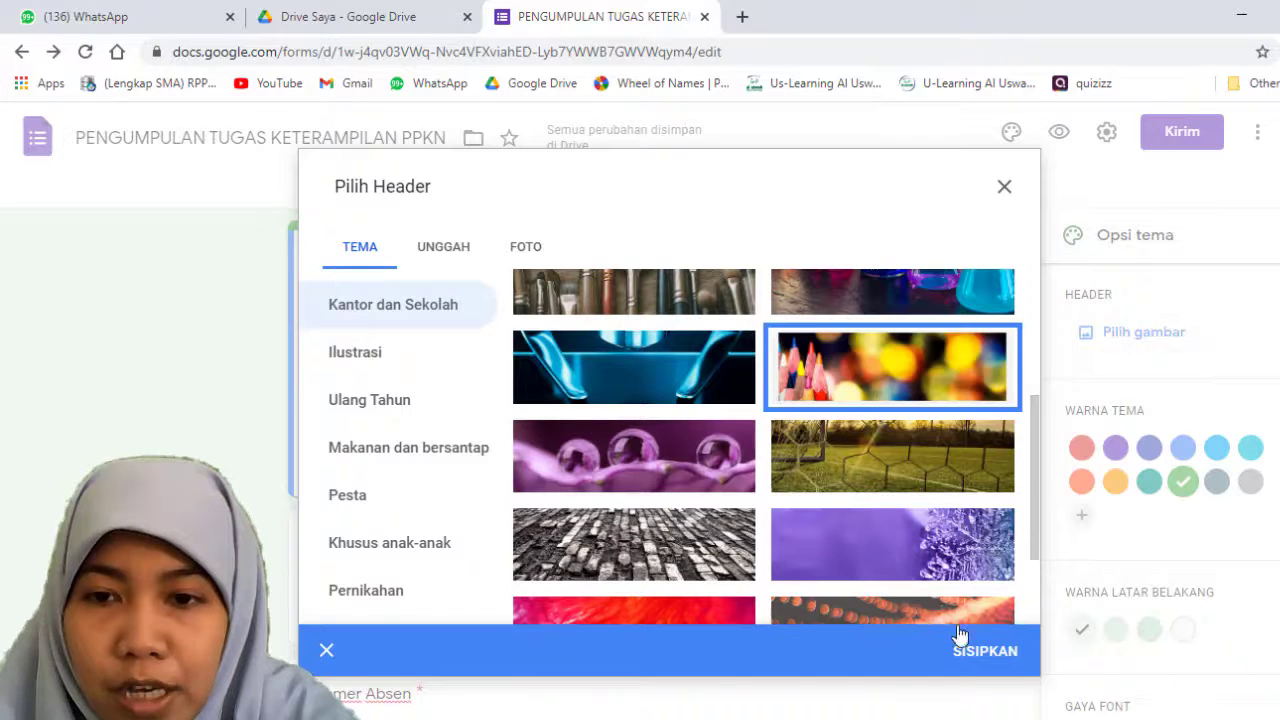
{"action": "left_click", "coordinate": [975, 654]}
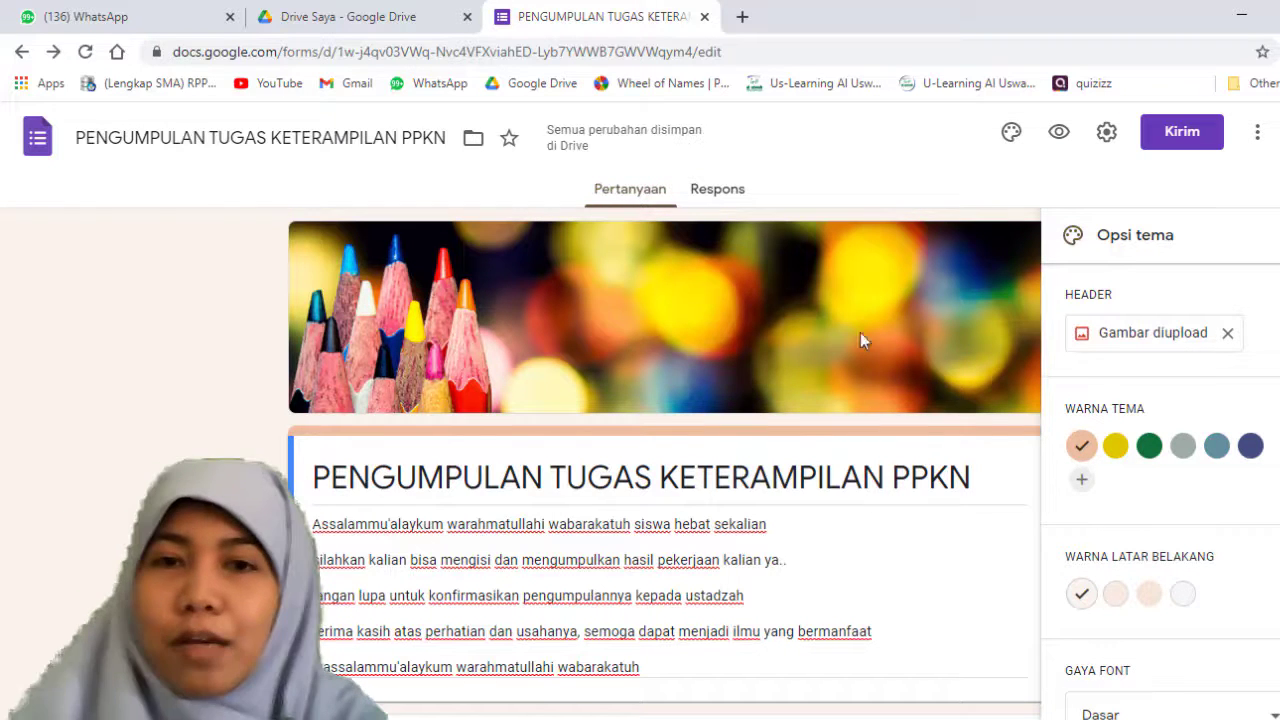
{"action": "scroll", "coordinate": [537, 370], "scroll_direction": "down", "scroll_amount": 3}
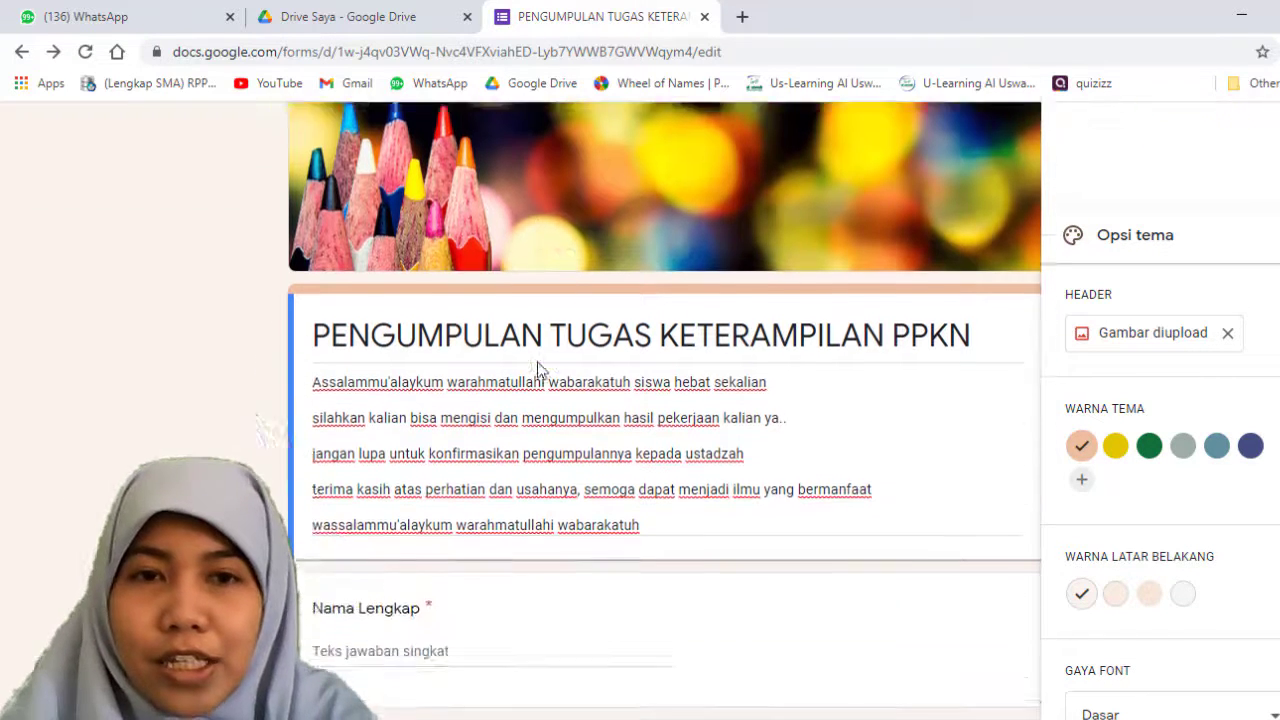
{"action": "scroll", "coordinate": [637, 314], "scroll_direction": "up", "scroll_amount": 3}
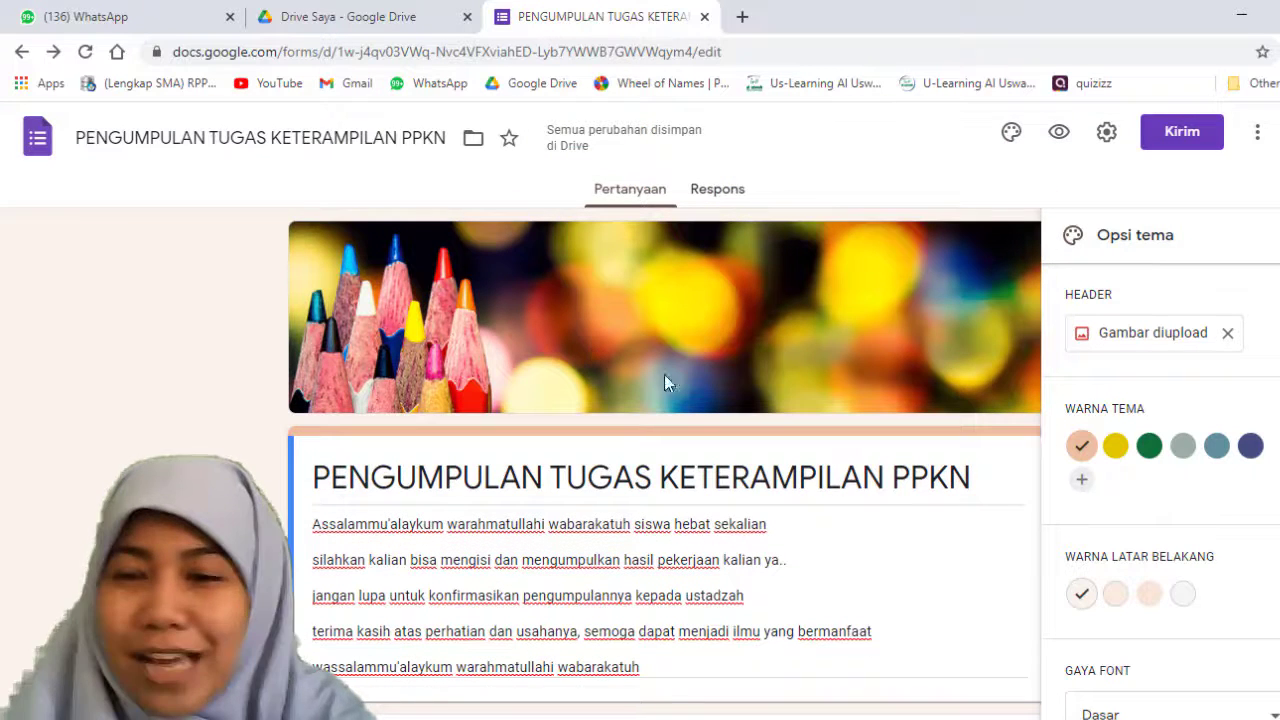
Step: Try the Dekoratif font style for the form and set it to Lucu instead
{"action": "scroll", "coordinate": [1274, 584], "scroll_direction": "down", "scroll_amount": 1}
{"action": "left_click", "coordinate": [1240, 683]}
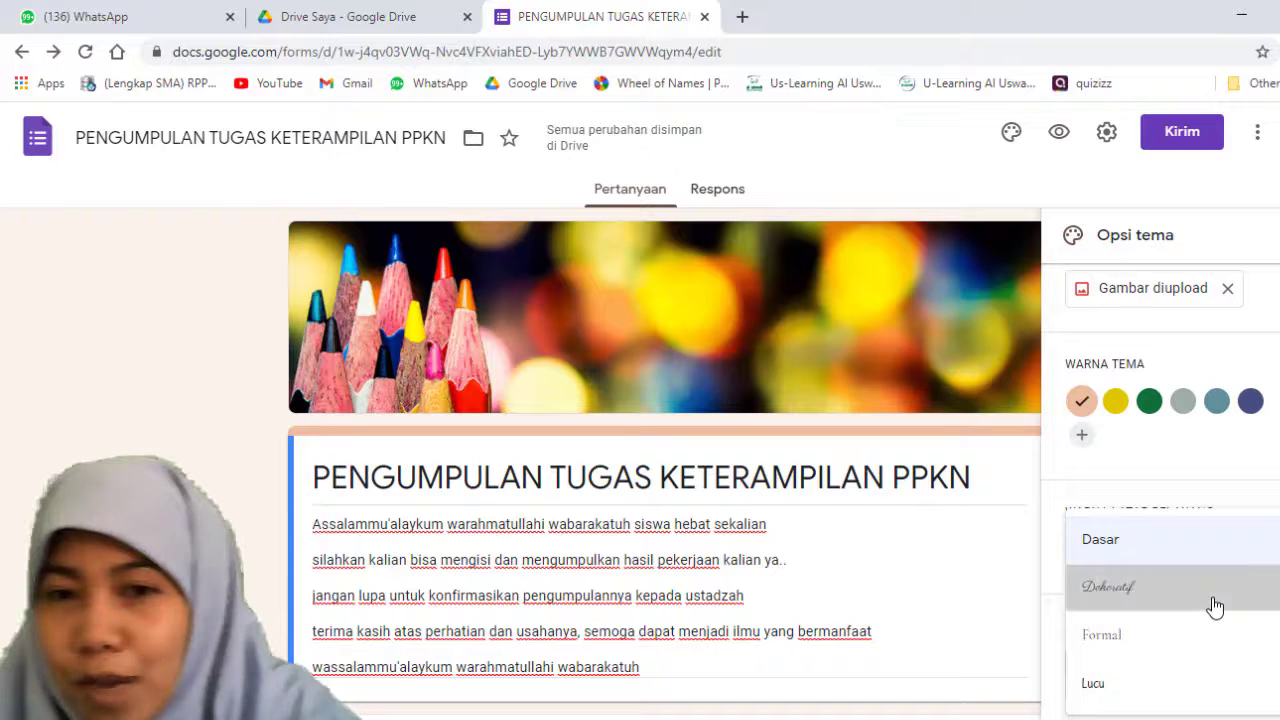
{"action": "left_click", "coordinate": [1213, 587]}
{"action": "left_click", "coordinate": [1214, 675]}
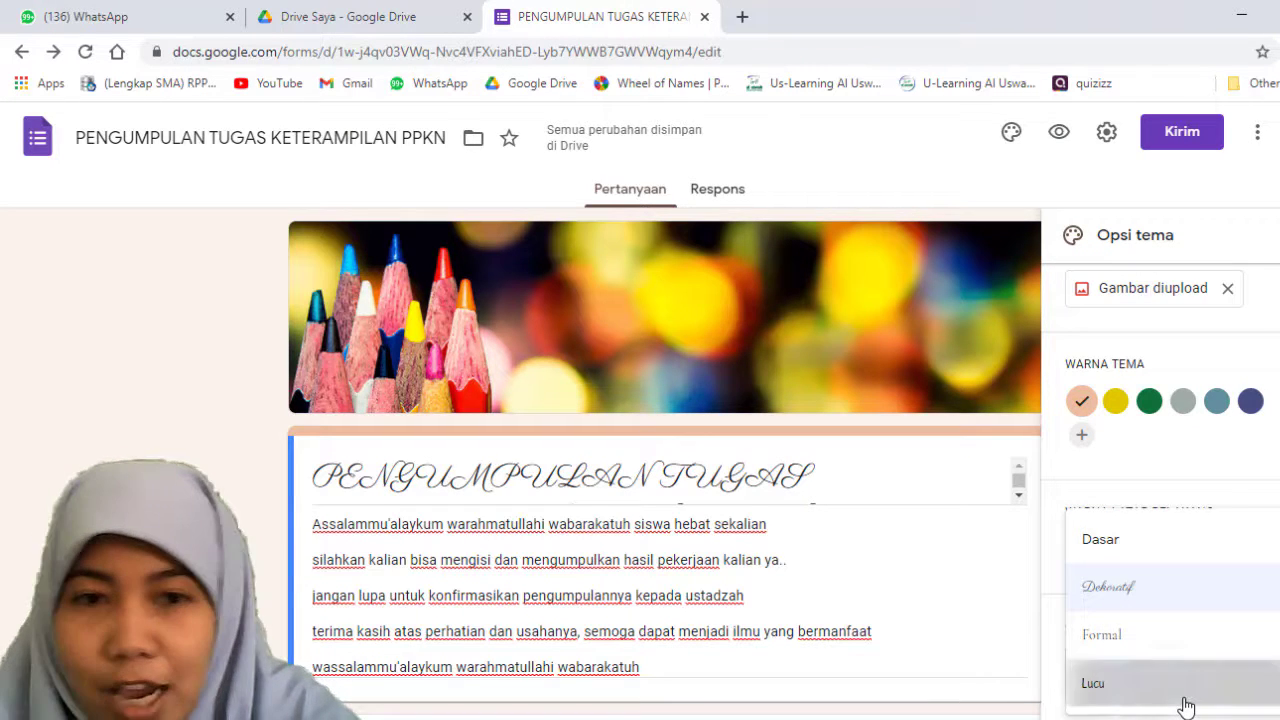
{"action": "left_click", "coordinate": [1188, 698]}
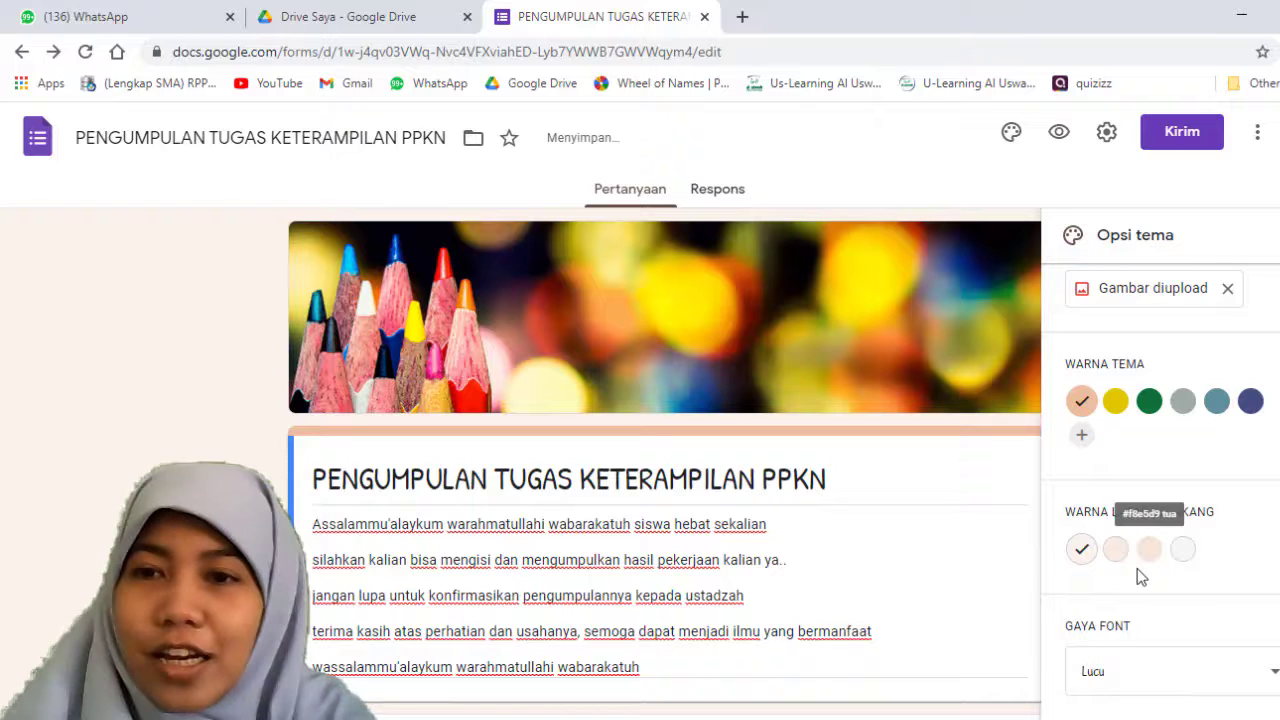
Step: Close the theme options and open a preview of the form
{"action": "scroll", "coordinate": [1150, 515], "scroll_direction": "up", "scroll_amount": 1}
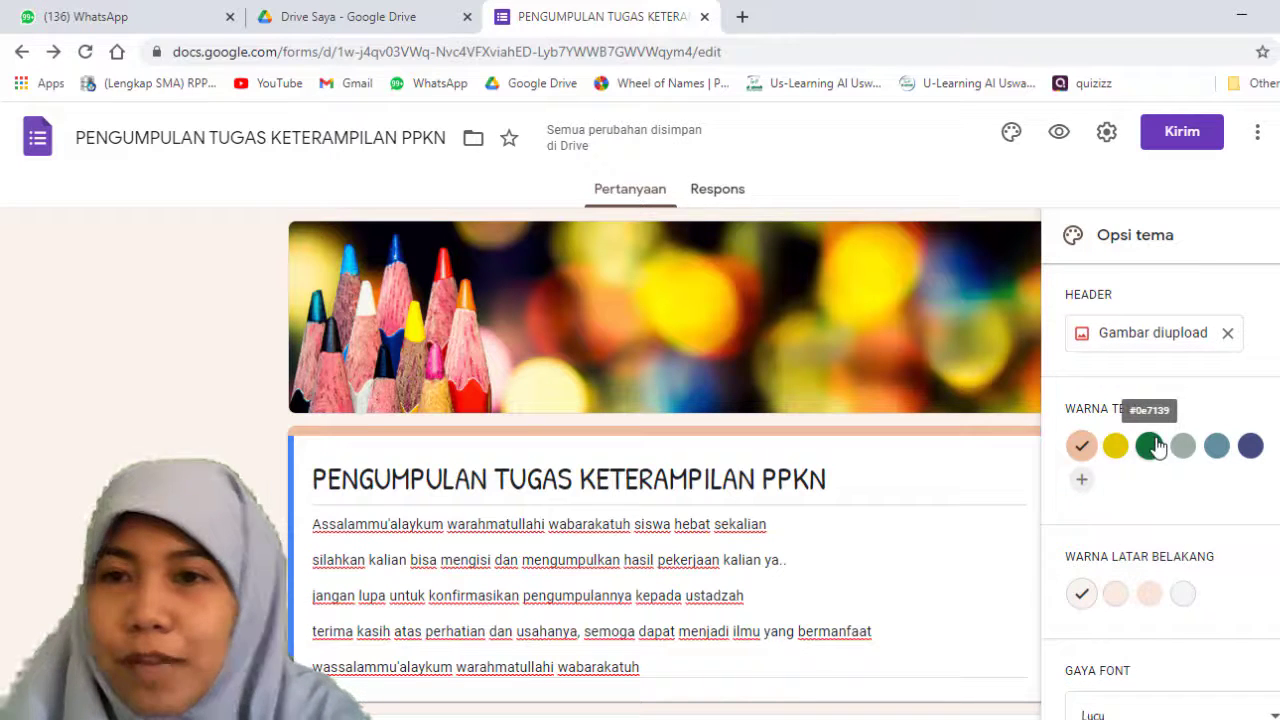
{"action": "left_click", "coordinate": [1279, 235]}
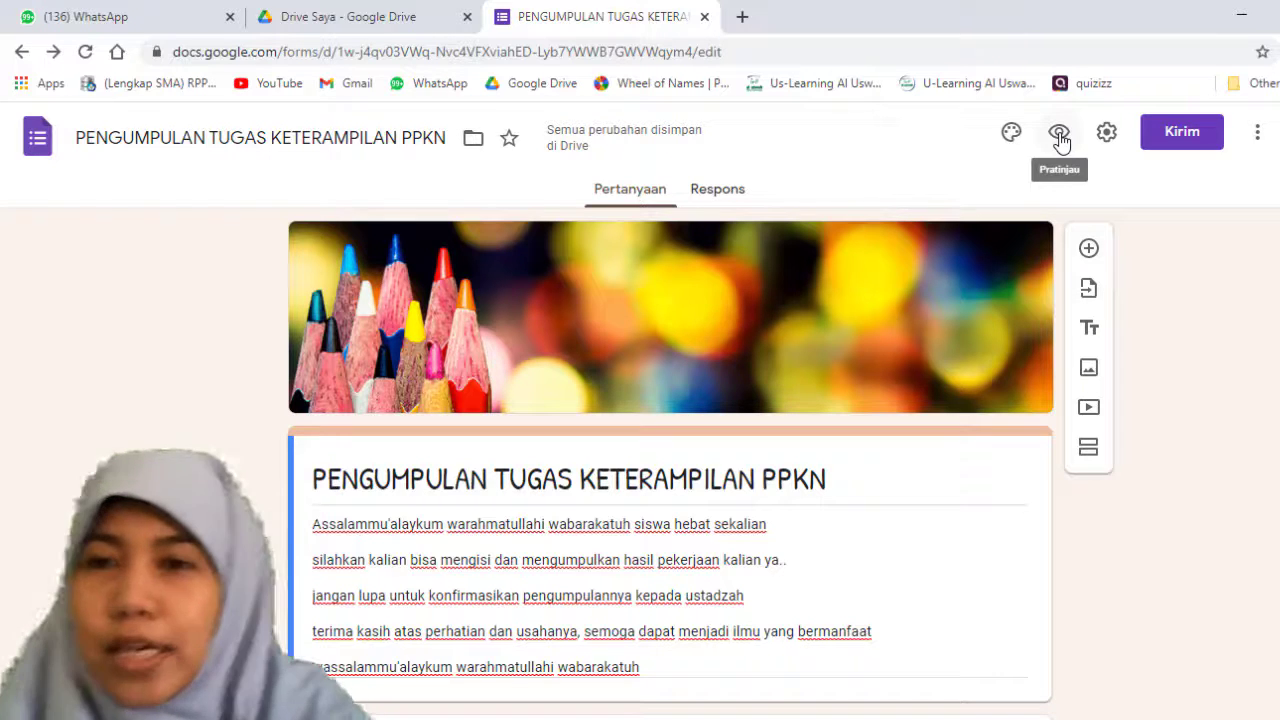
{"action": "left_click", "coordinate": [1059, 134]}
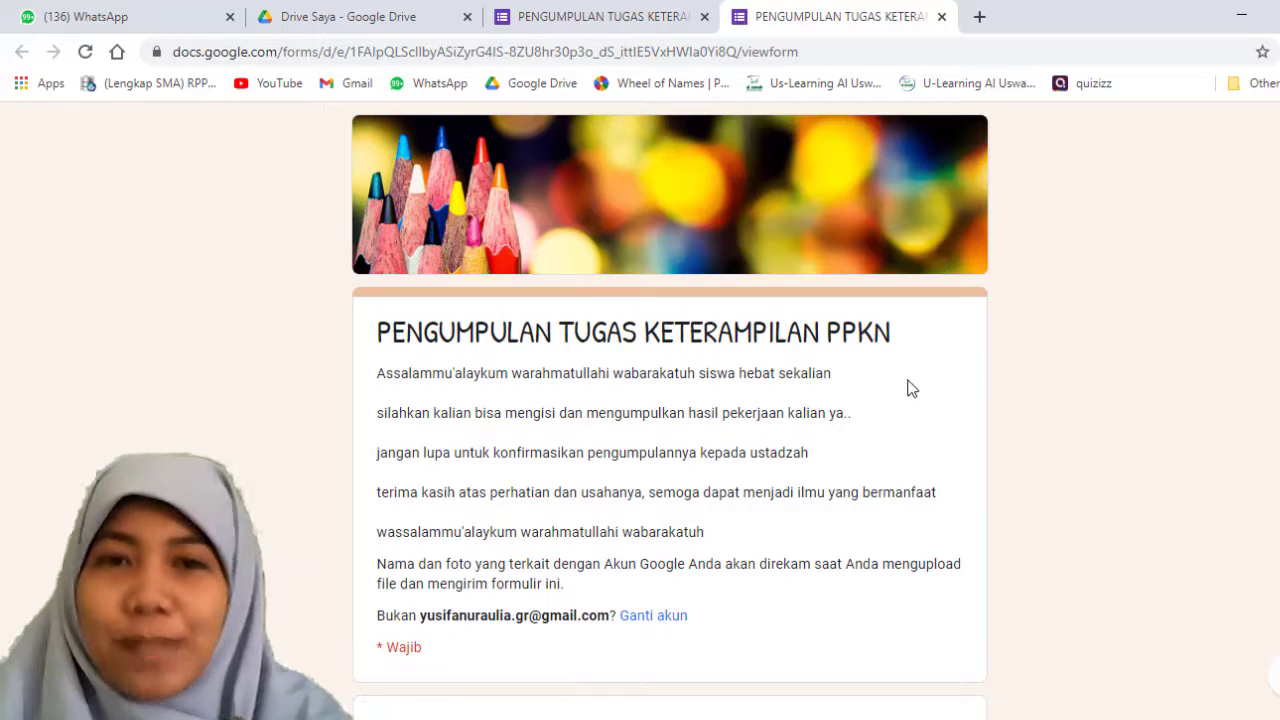
Step: Review the previewed form from the header image through the questions to the PENUTUP section
{"action": "scroll", "coordinate": [923, 490], "scroll_direction": "down", "scroll_amount": 3}
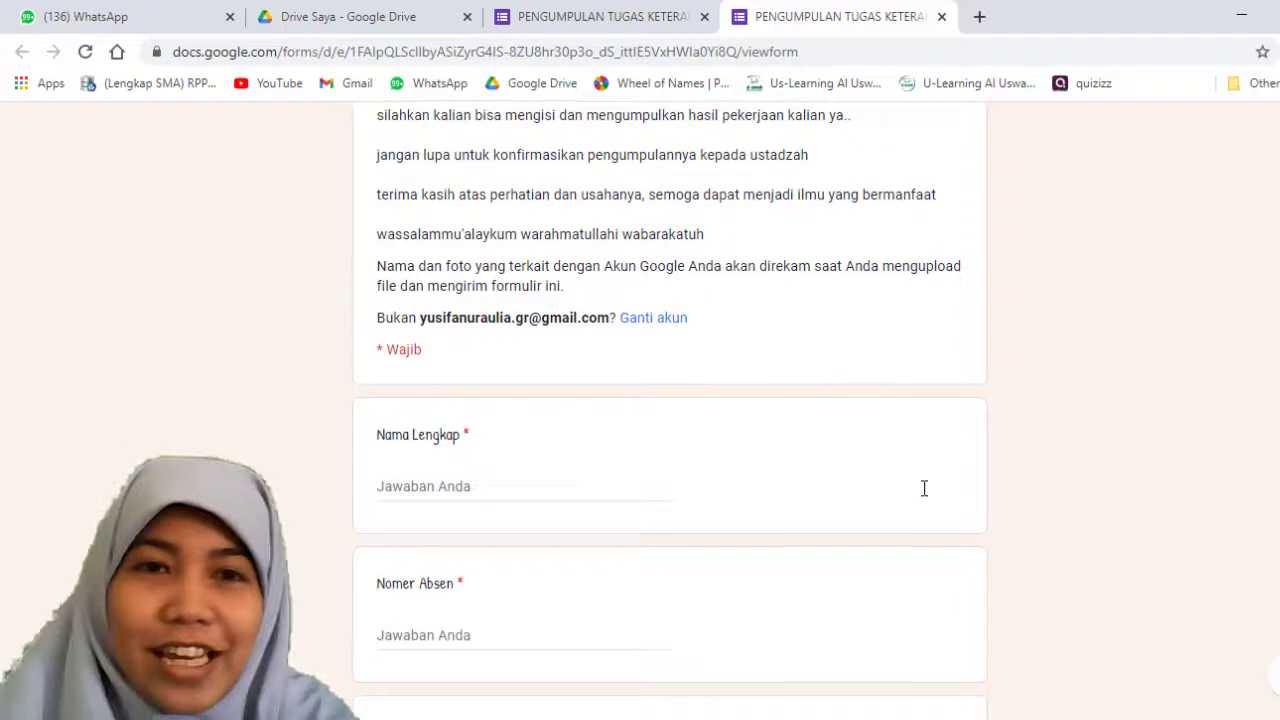
{"action": "scroll", "coordinate": [924, 488], "scroll_direction": "down", "scroll_amount": 6}
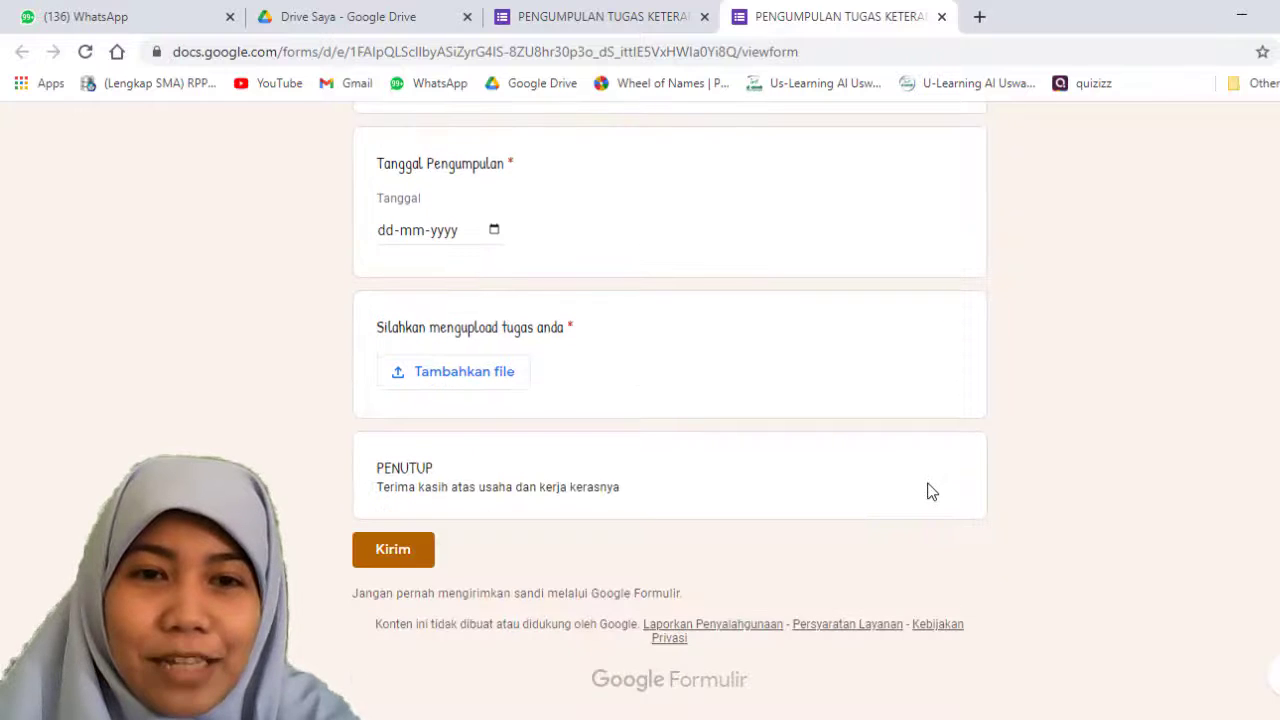
{"action": "scroll", "coordinate": [928, 491], "scroll_direction": "up", "scroll_amount": 8}
{"action": "scroll", "coordinate": [928, 491], "scroll_direction": "down", "scroll_amount": 3}
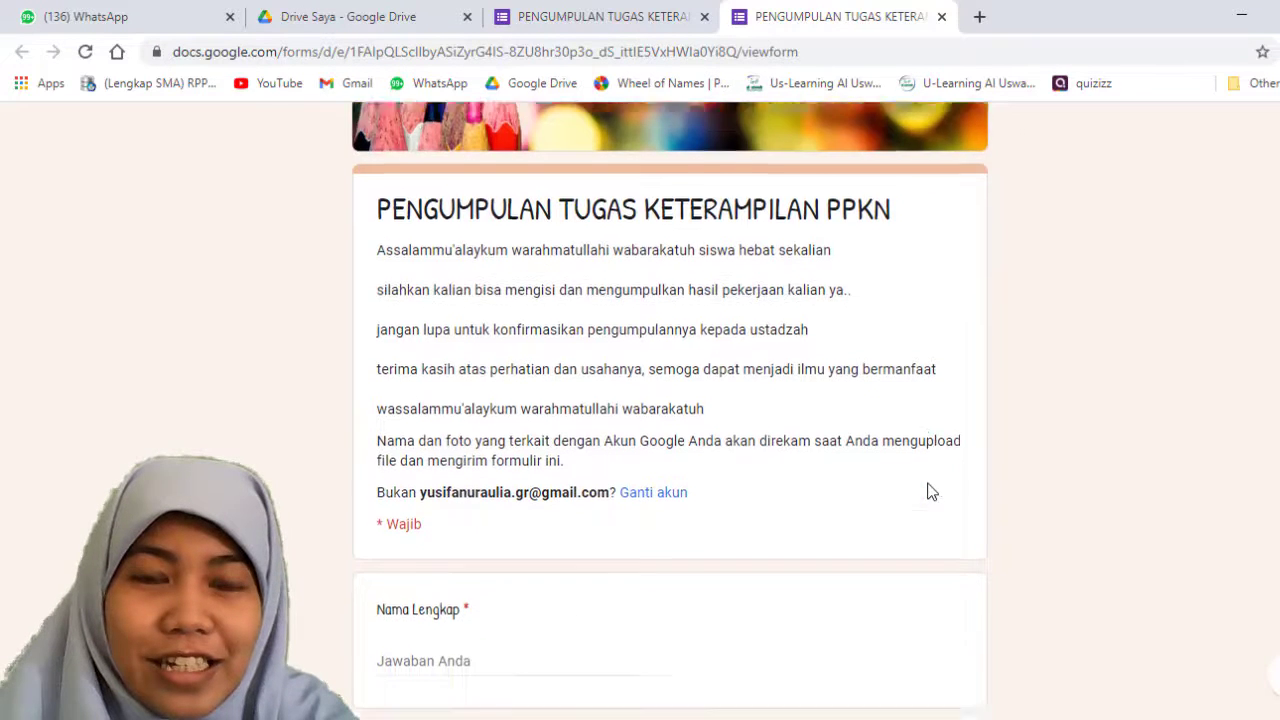
{"action": "scroll", "coordinate": [928, 491], "scroll_direction": "down", "scroll_amount": 5}
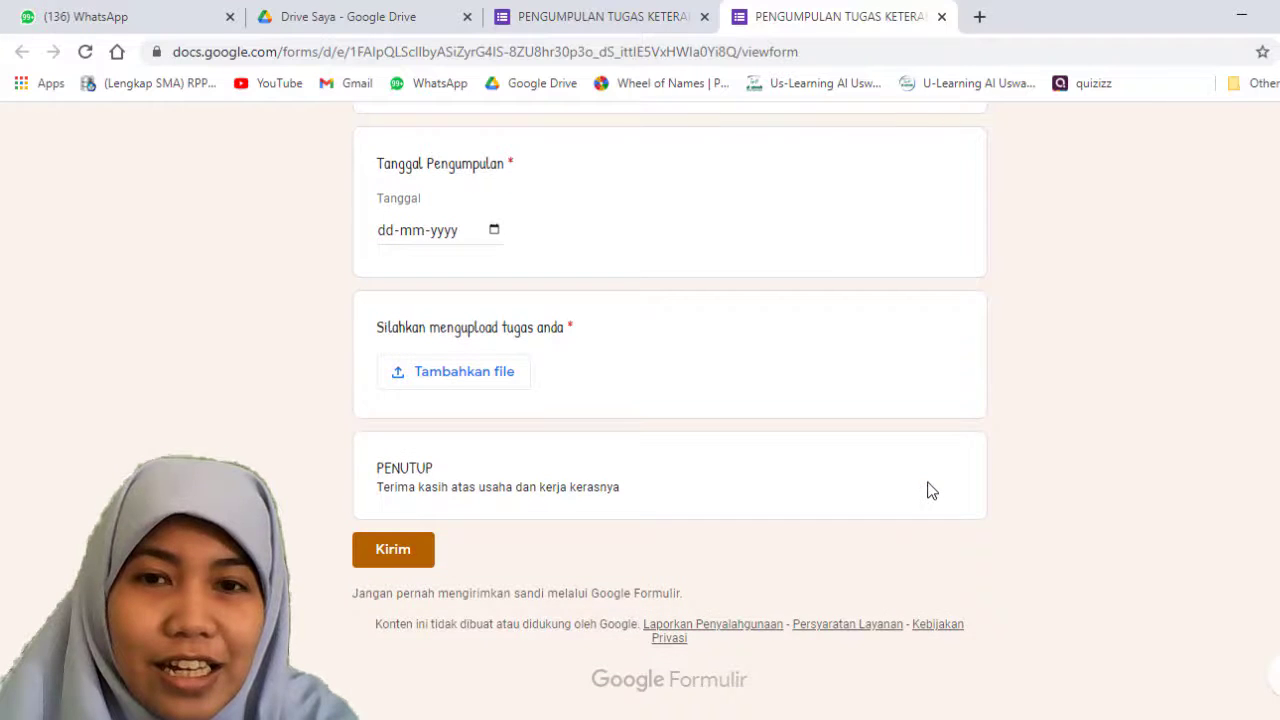
{"action": "scroll", "coordinate": [928, 491], "scroll_direction": "up", "scroll_amount": 4}
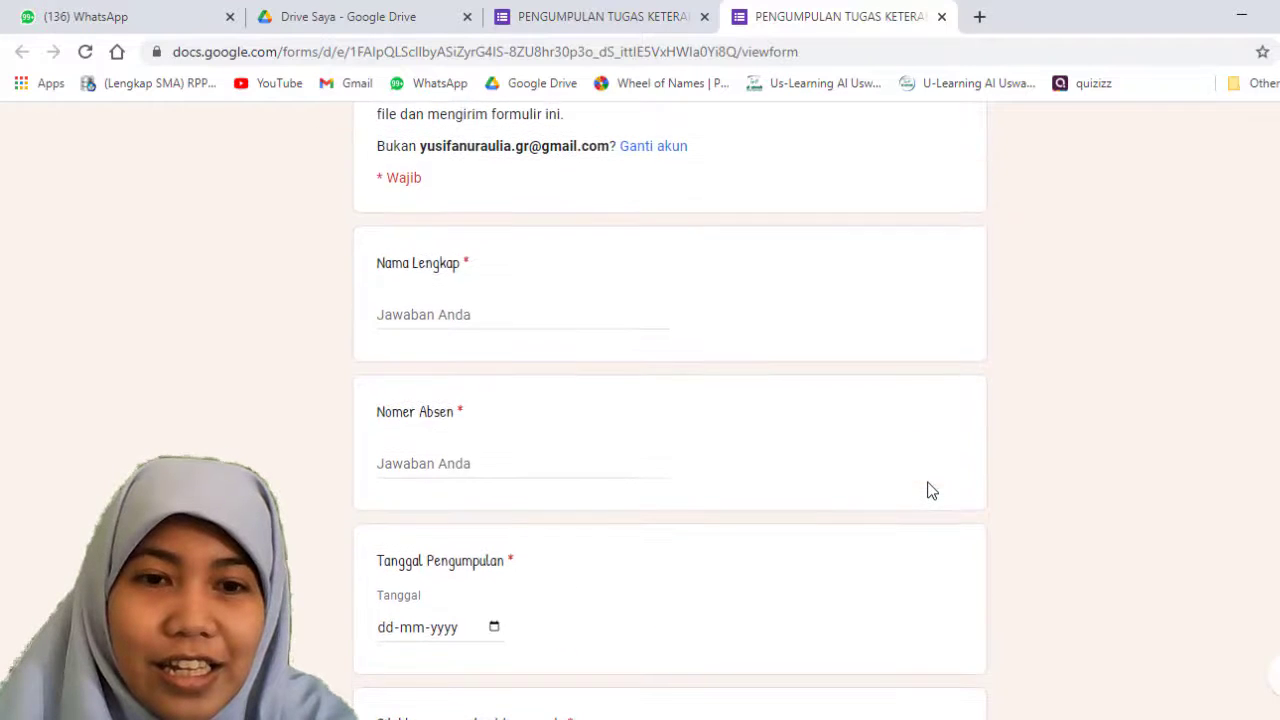
{"action": "scroll", "coordinate": [928, 491], "scroll_direction": "down", "scroll_amount": 2}
{"action": "scroll", "coordinate": [930, 490], "scroll_direction": "up", "scroll_amount": 8}
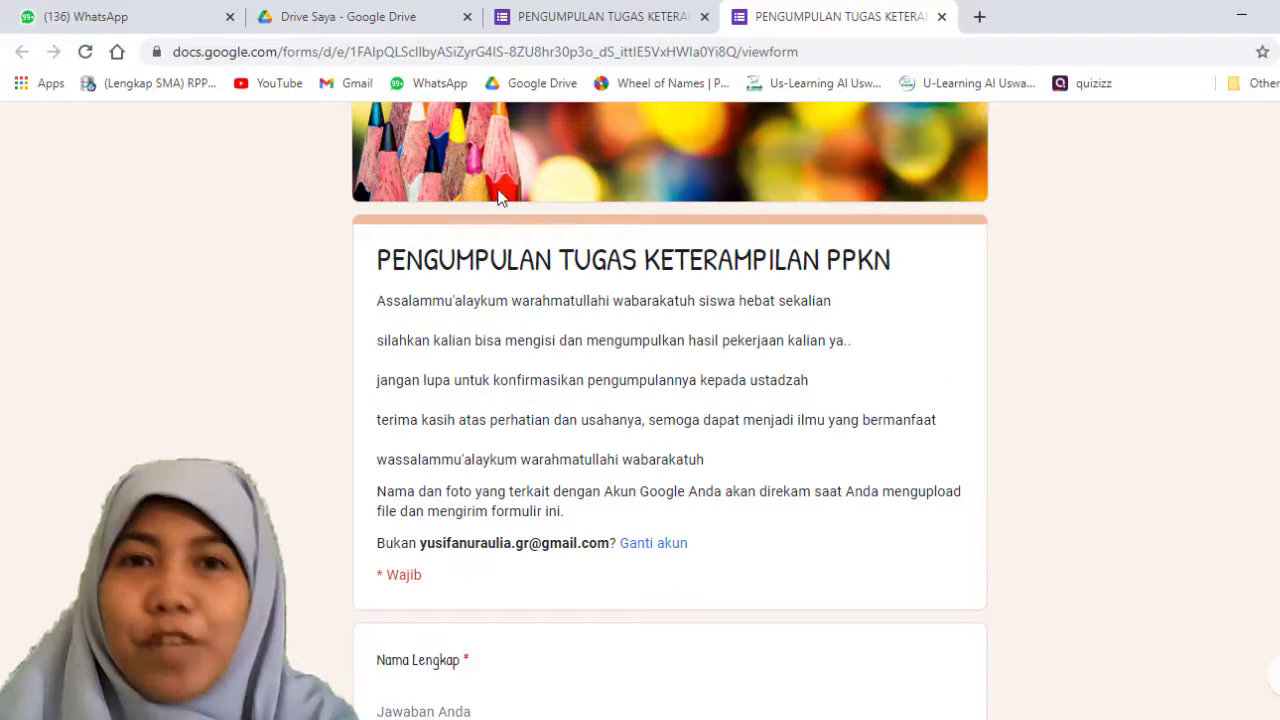
Step: Return to the form editor and open the form's settings to look through the general options
{"action": "left_click", "coordinate": [508, 28]}
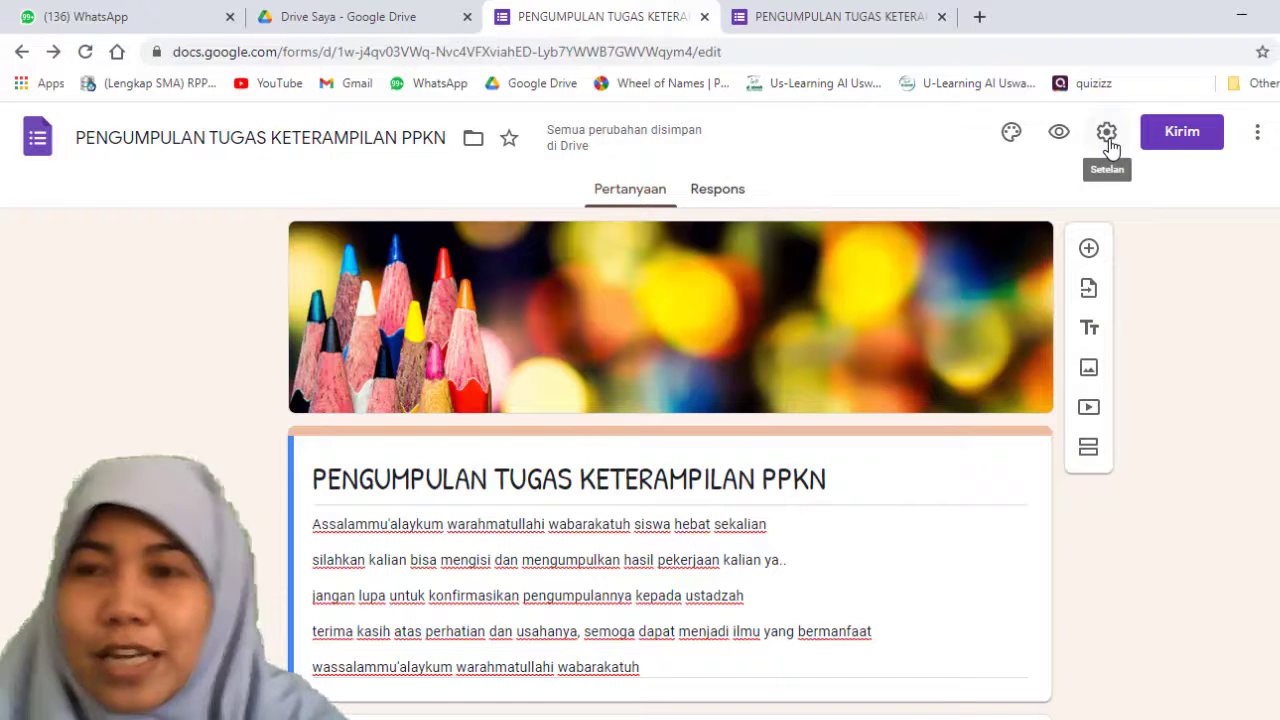
{"action": "left_click", "coordinate": [1108, 140]}
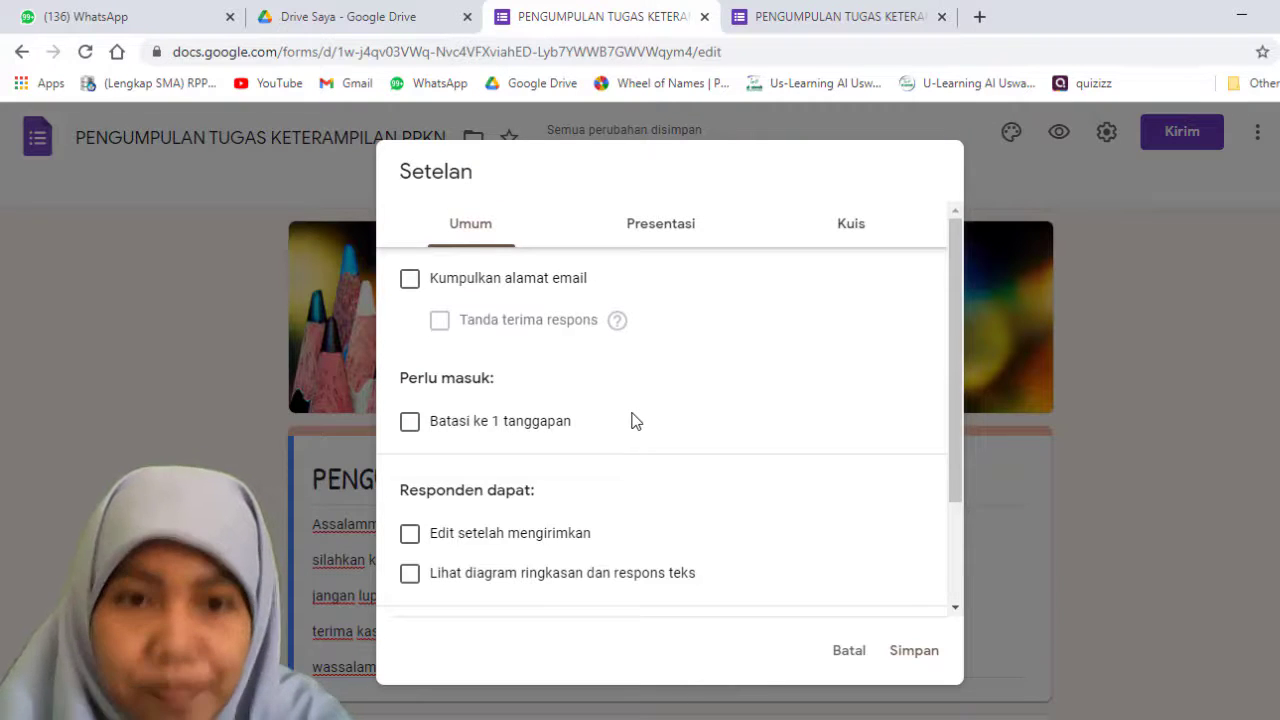
{"action": "scroll", "coordinate": [632, 421], "scroll_direction": "down", "scroll_amount": 1}
{"action": "scroll", "coordinate": [636, 420], "scroll_direction": "up", "scroll_amount": 1}
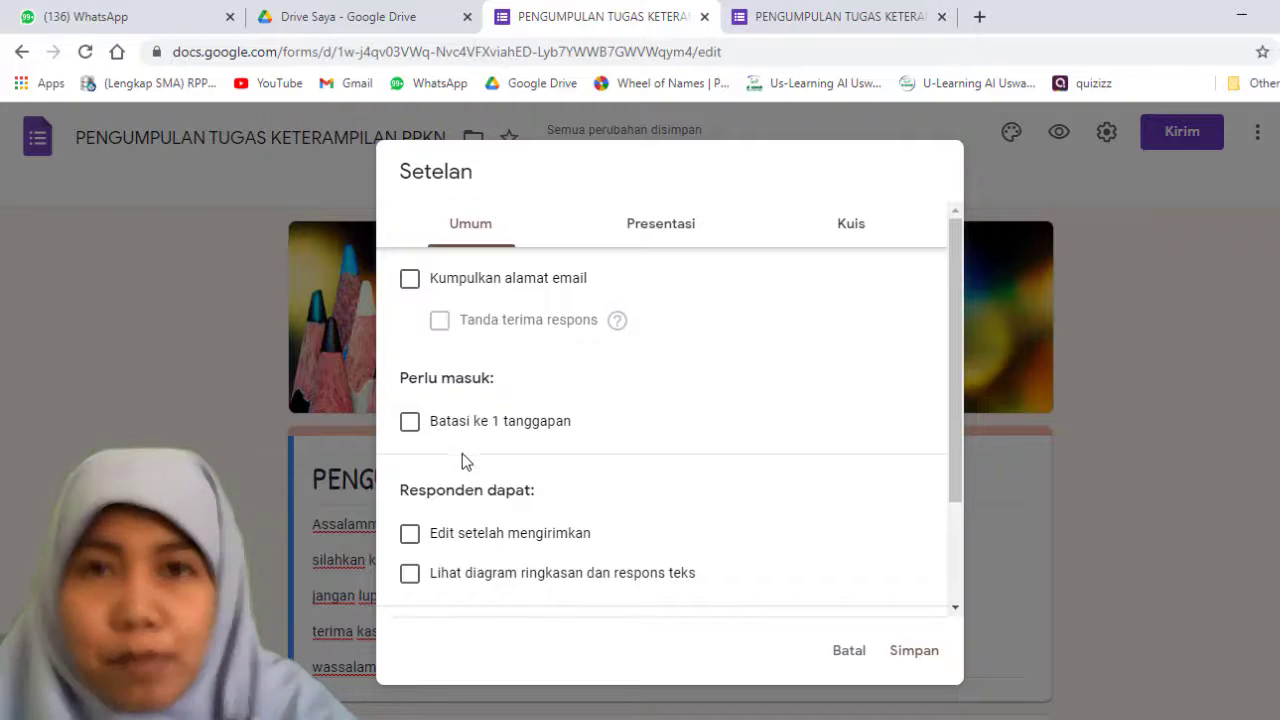
Step: Try the Batasi ke 1 tanggapan limit, turn it off, and allow respondents to edit after submitting and view summary charts and text responses
{"action": "left_click", "coordinate": [412, 424]}
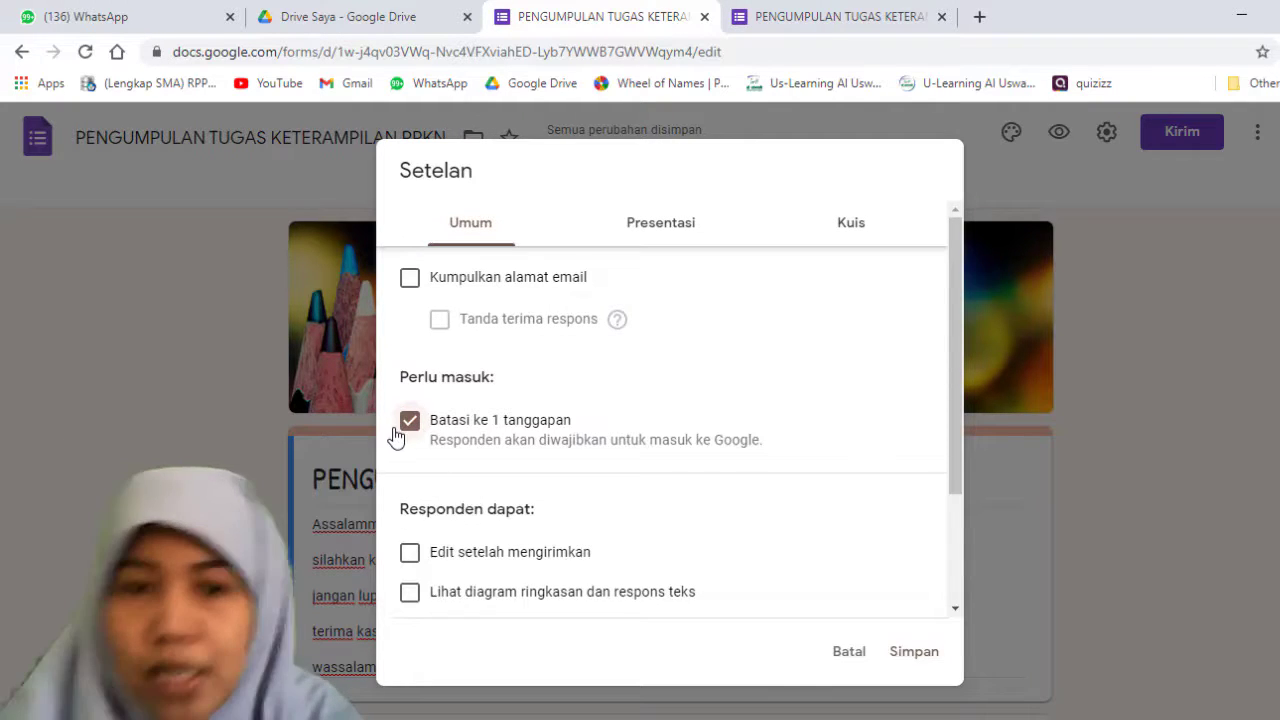
{"action": "left_click", "coordinate": [400, 430]}
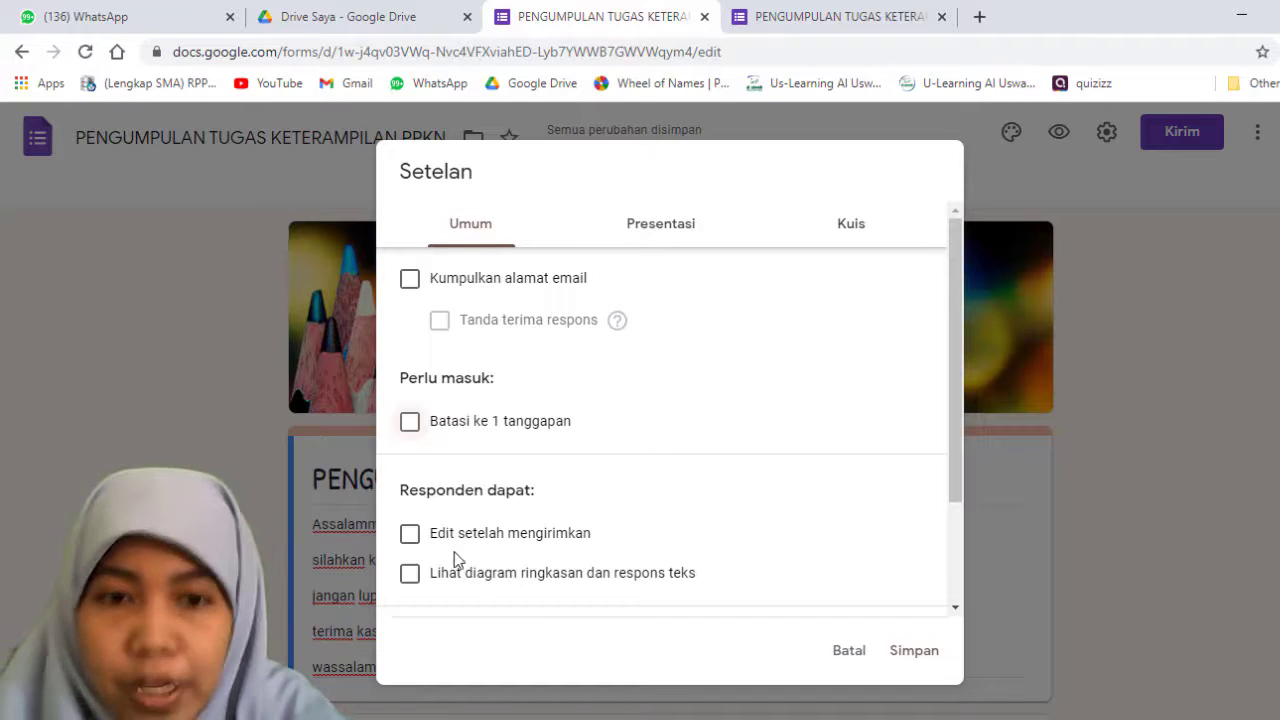
{"action": "left_click", "coordinate": [415, 537]}
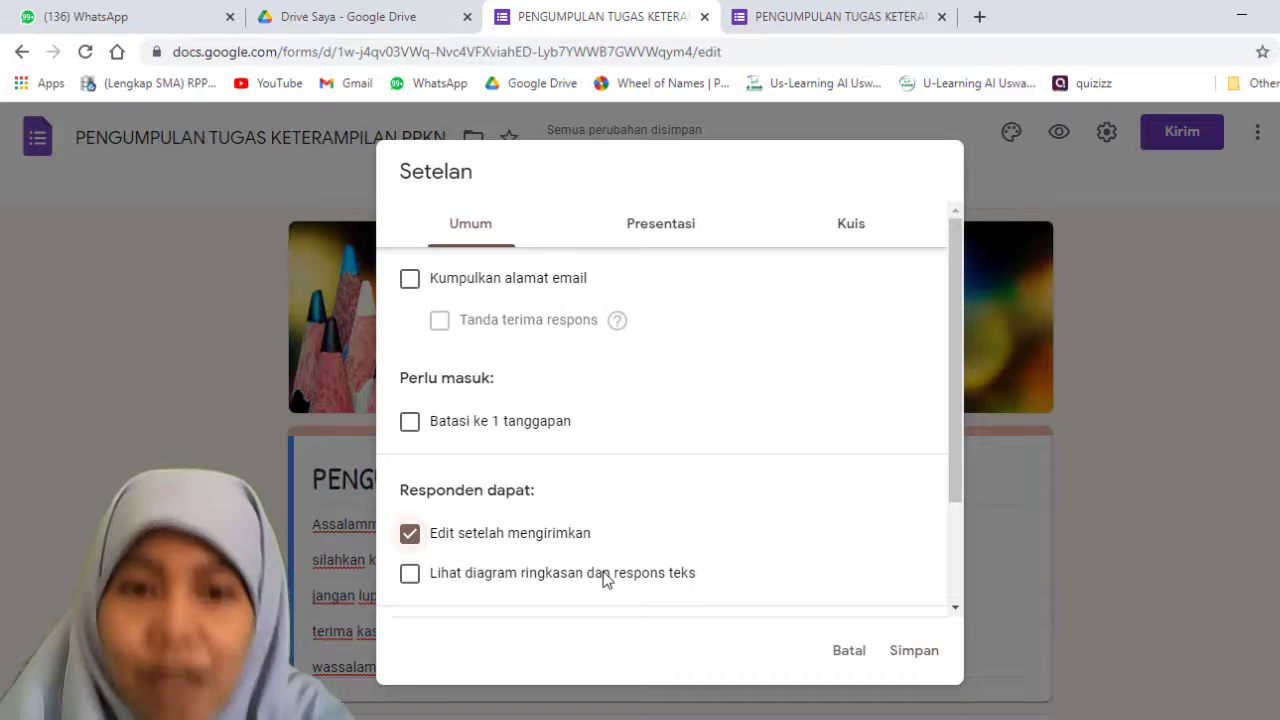
{"action": "left_click", "coordinate": [418, 546]}
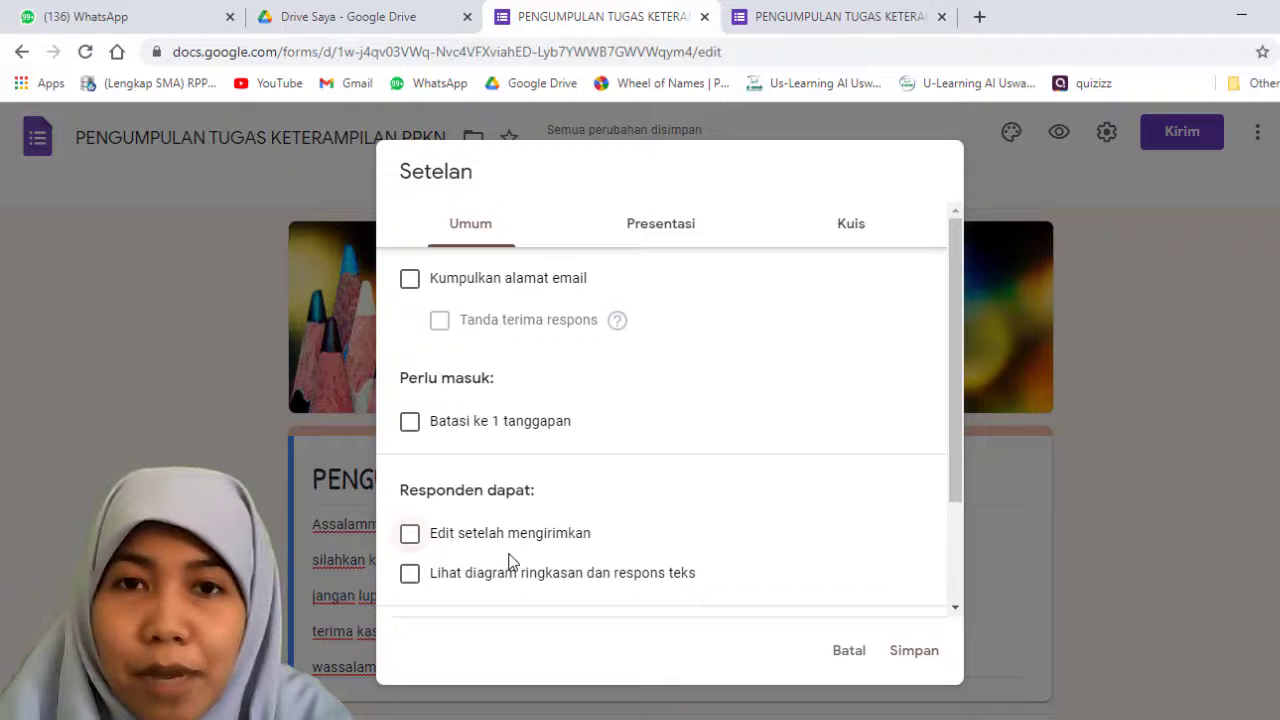
{"action": "left_click", "coordinate": [412, 544]}
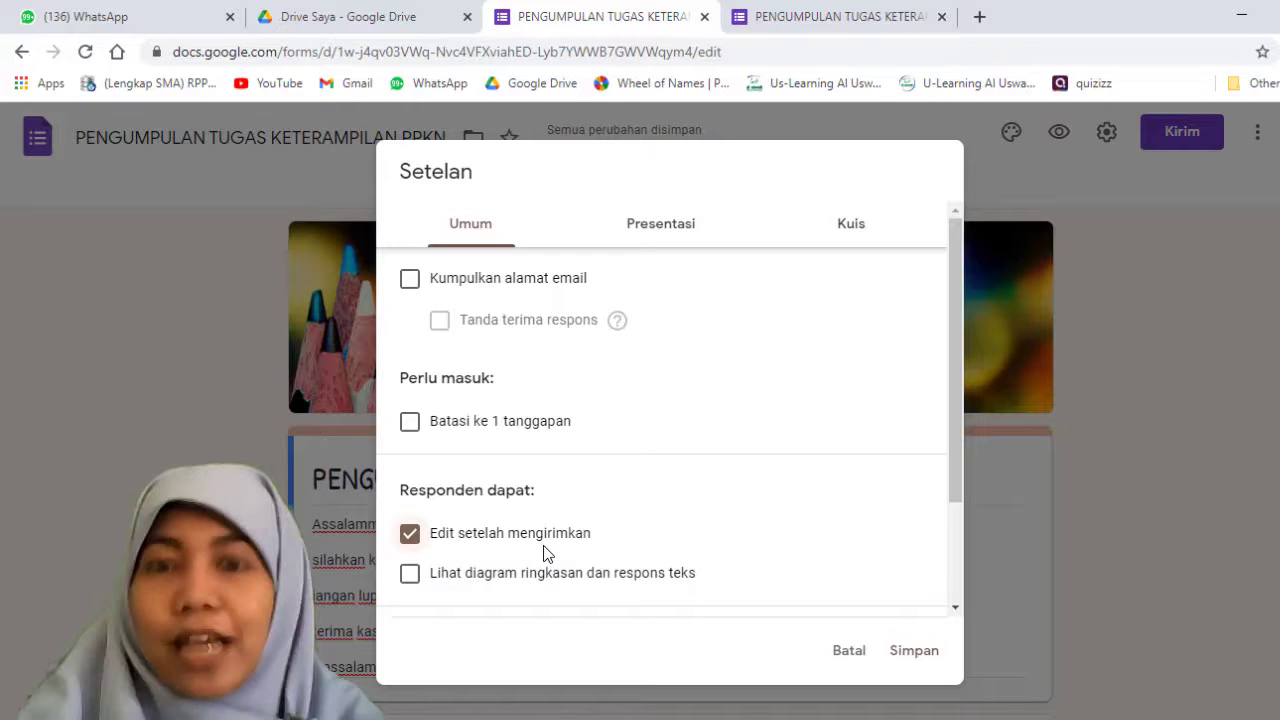
{"action": "left_click", "coordinate": [410, 574]}
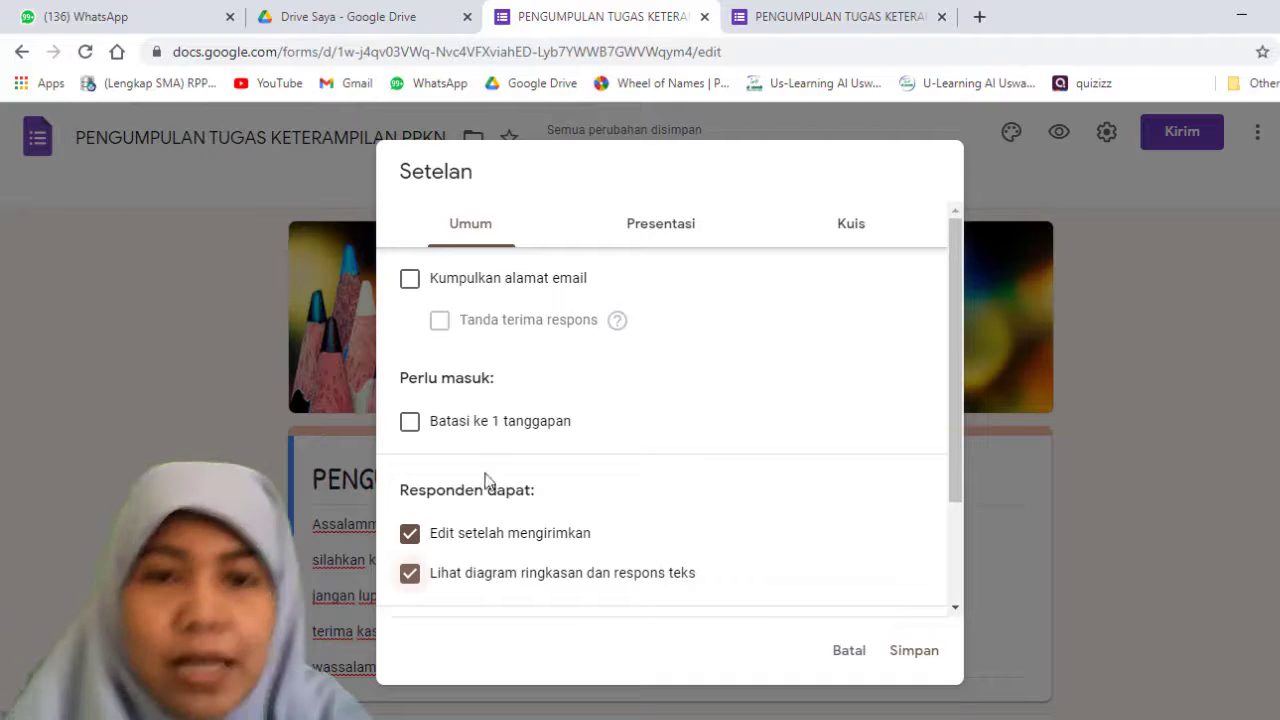
Step: Try collecting email addresses and switch it off again, and choose 1 GB as the maximum size of all uploaded files
{"action": "left_click", "coordinate": [410, 285]}
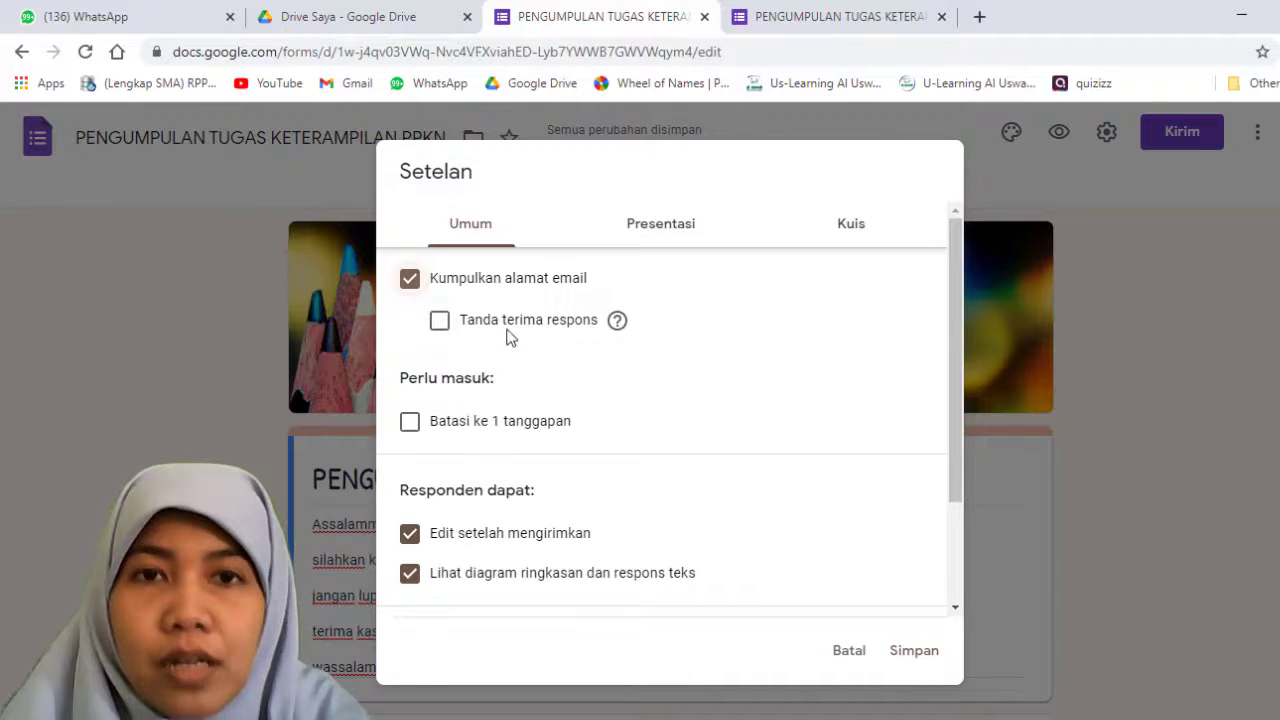
{"action": "left_click", "coordinate": [412, 284]}
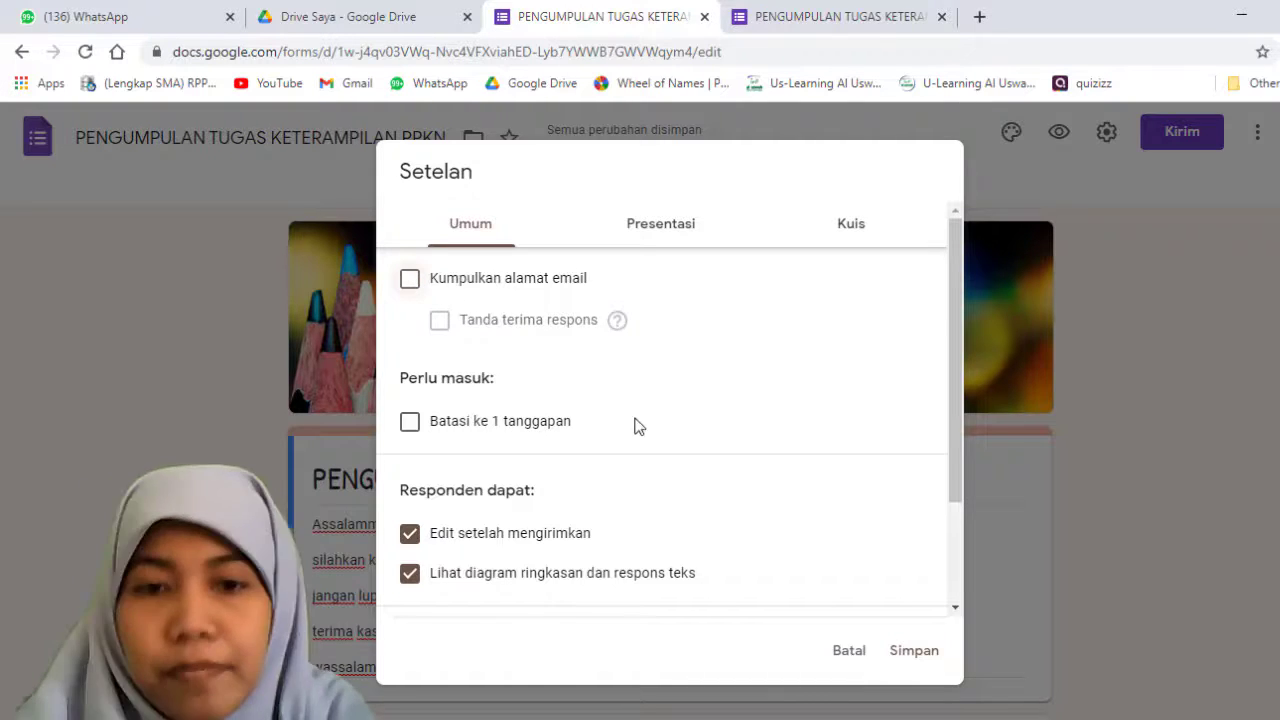
{"action": "scroll", "coordinate": [634, 426], "scroll_direction": "down", "scroll_amount": 2}
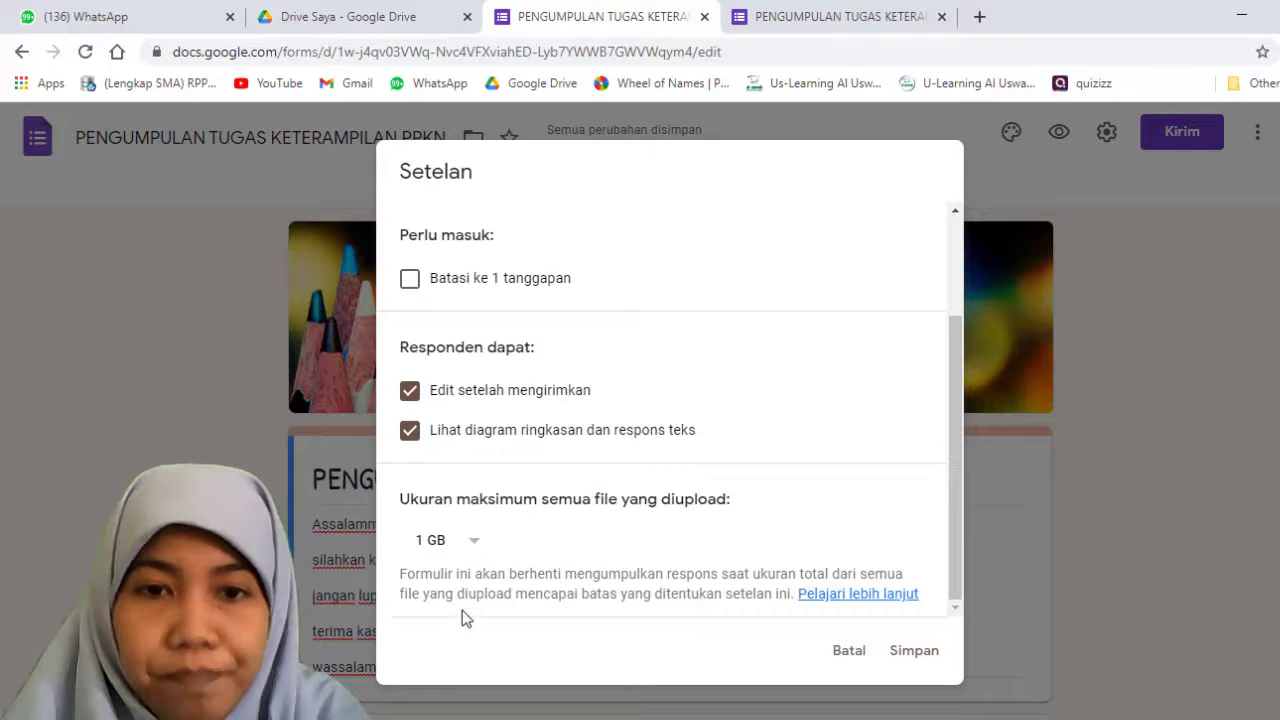
{"action": "left_click", "coordinate": [475, 545]}
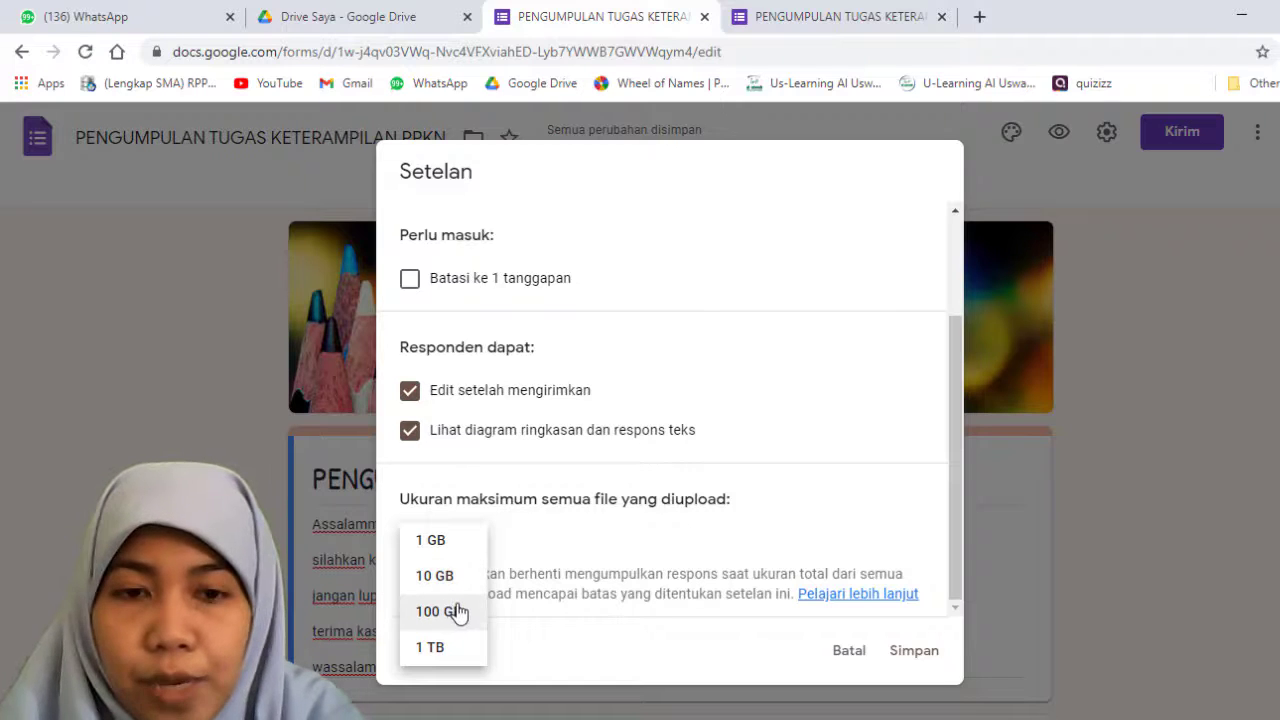
{"action": "left_click", "coordinate": [430, 543]}
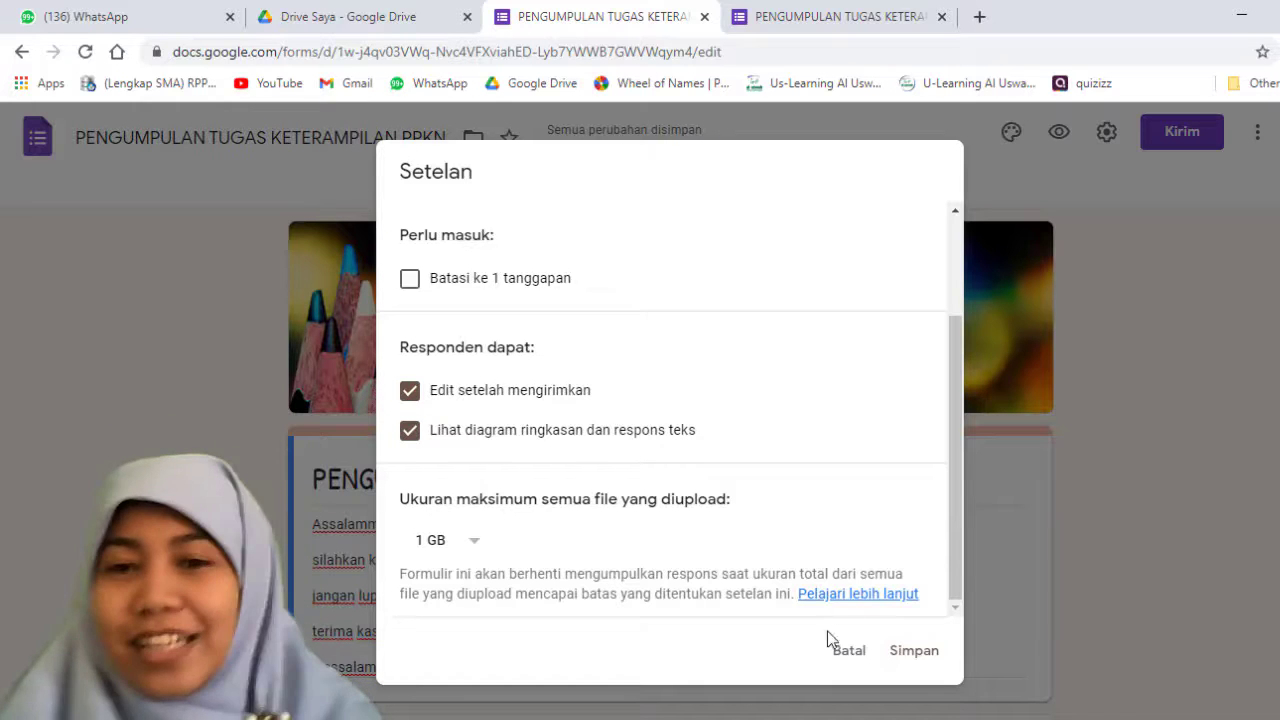
Step: In the presentation settings, show the progress status, leave question order unshuffled, and set the confirmation message to "Terima kasih"
{"action": "scroll", "coordinate": [786, 360], "scroll_direction": "up", "scroll_amount": 3}
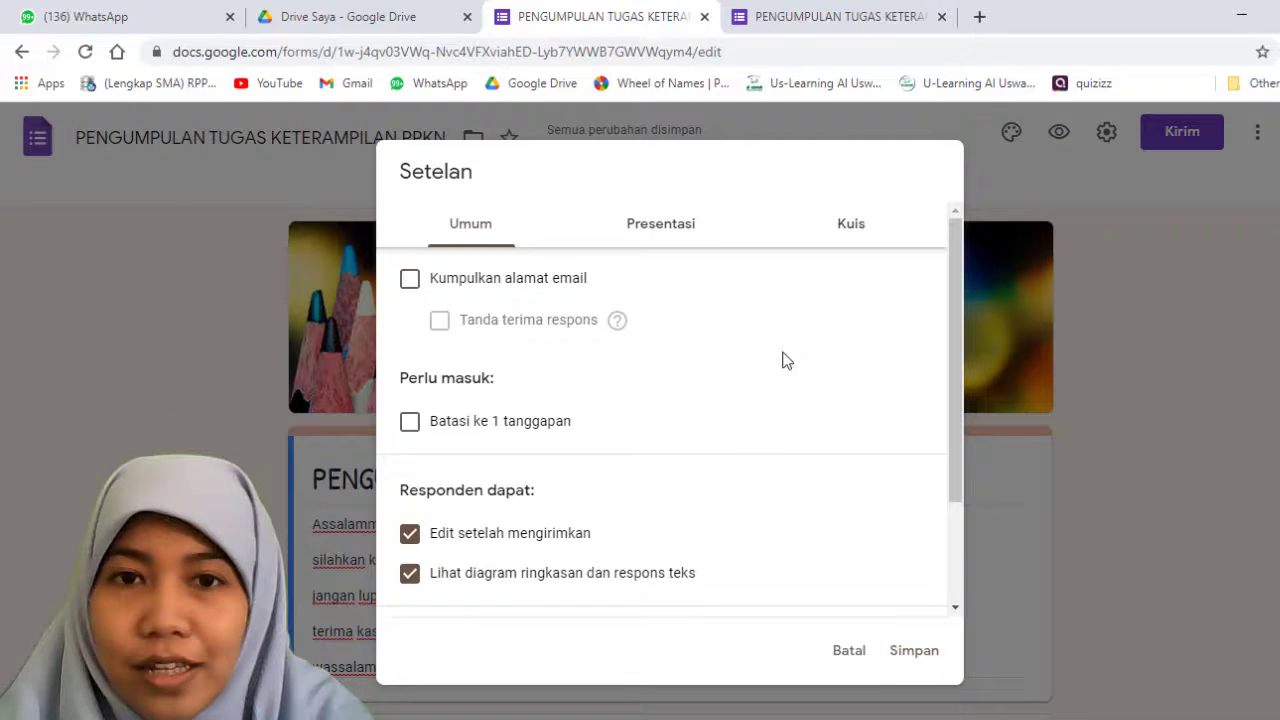
{"action": "left_click", "coordinate": [698, 232]}
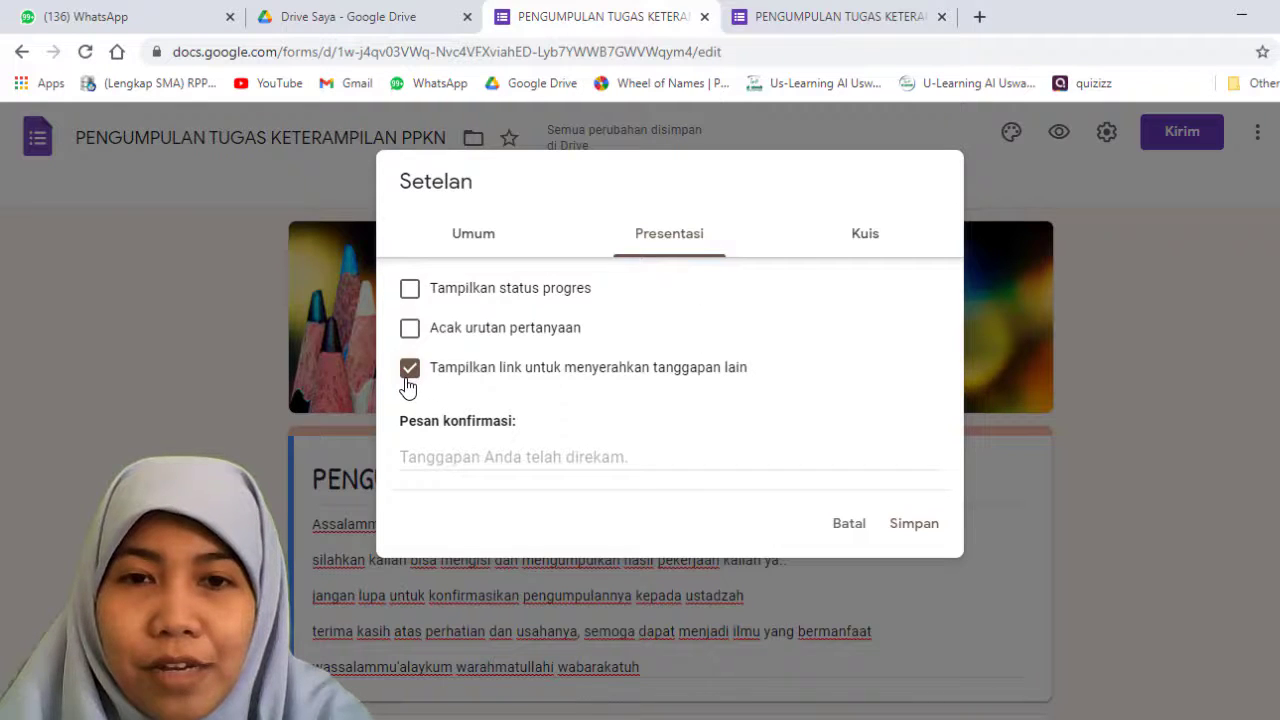
{"action": "left_click", "coordinate": [410, 292]}
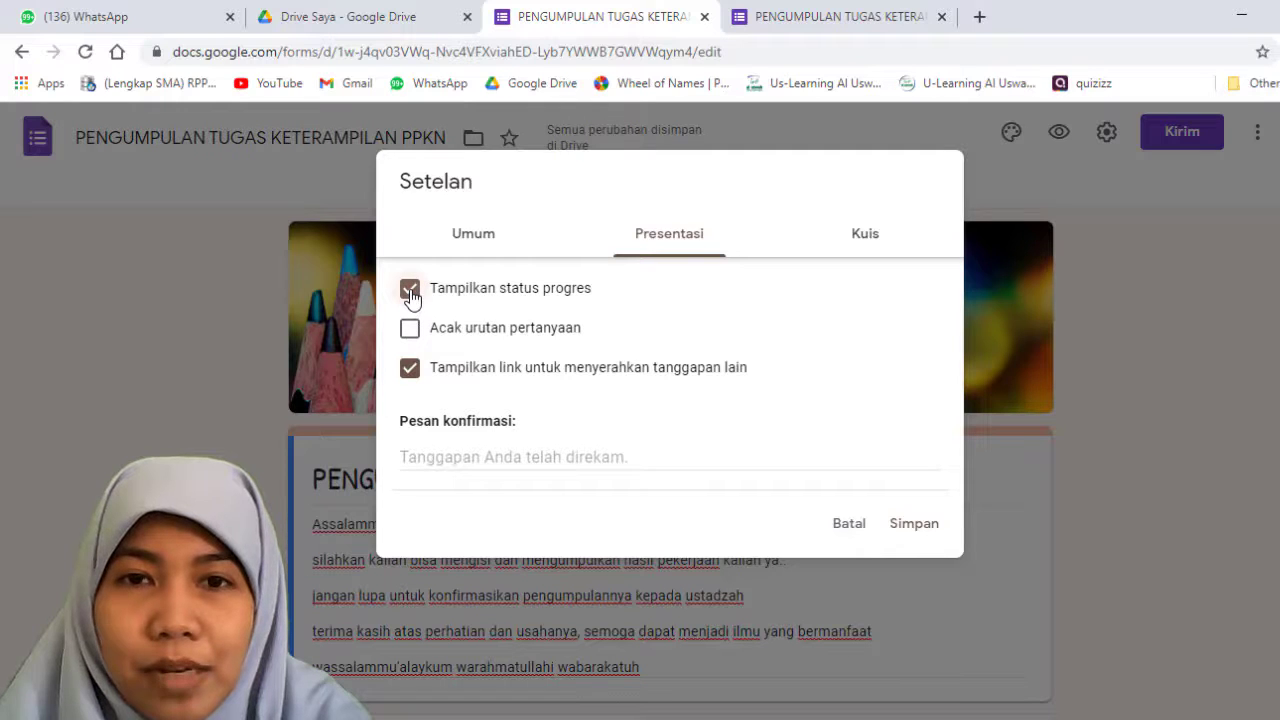
{"action": "left_click", "coordinate": [411, 334]}
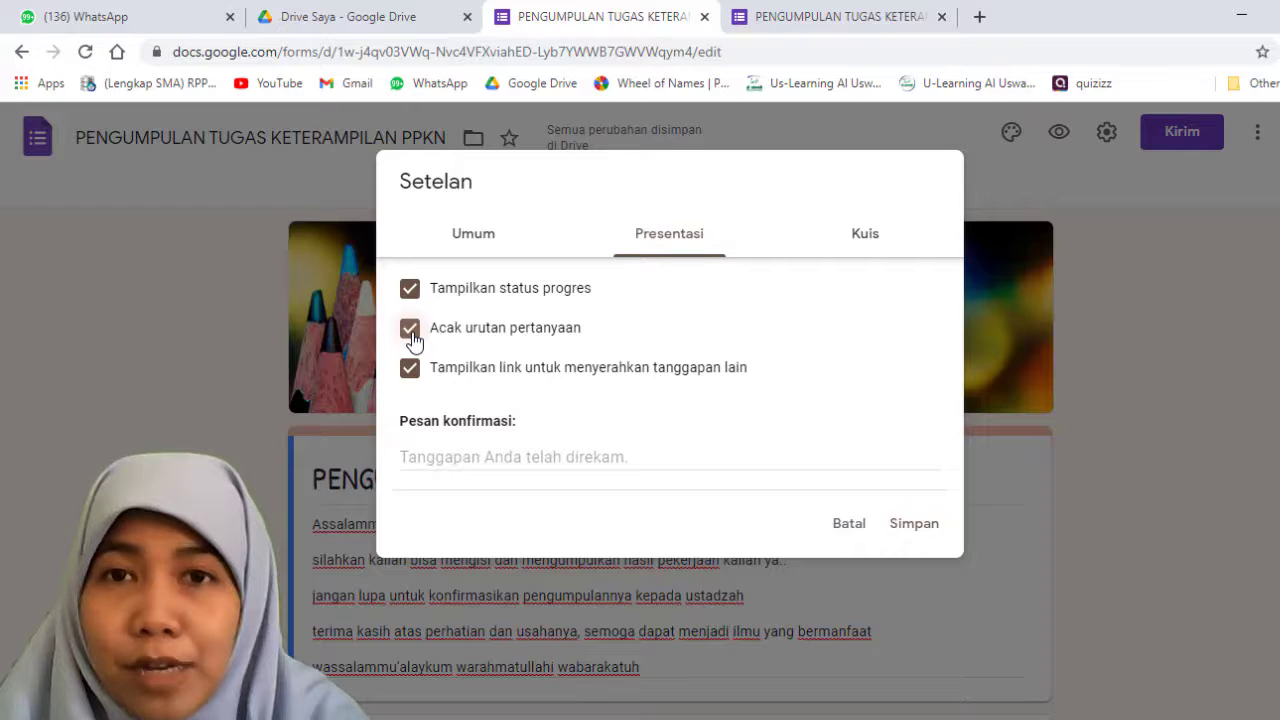
{"action": "left_click", "coordinate": [411, 336]}
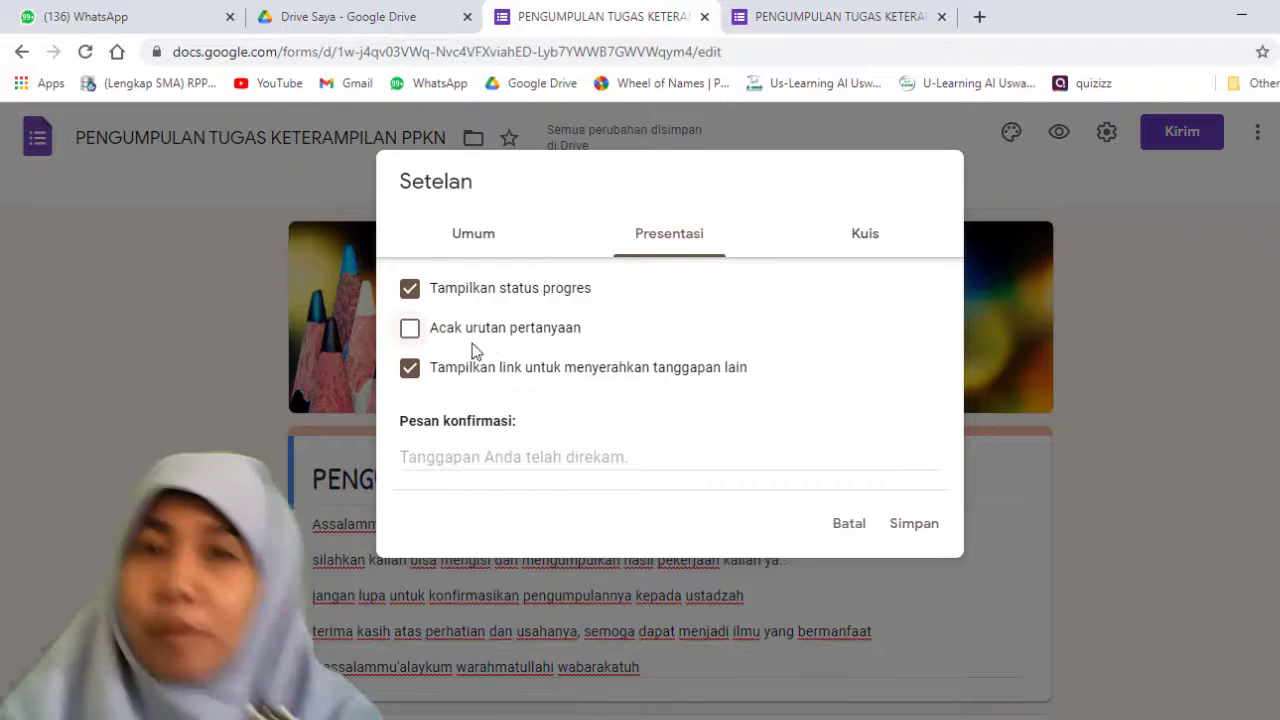
{"action": "left_click", "coordinate": [451, 453]}
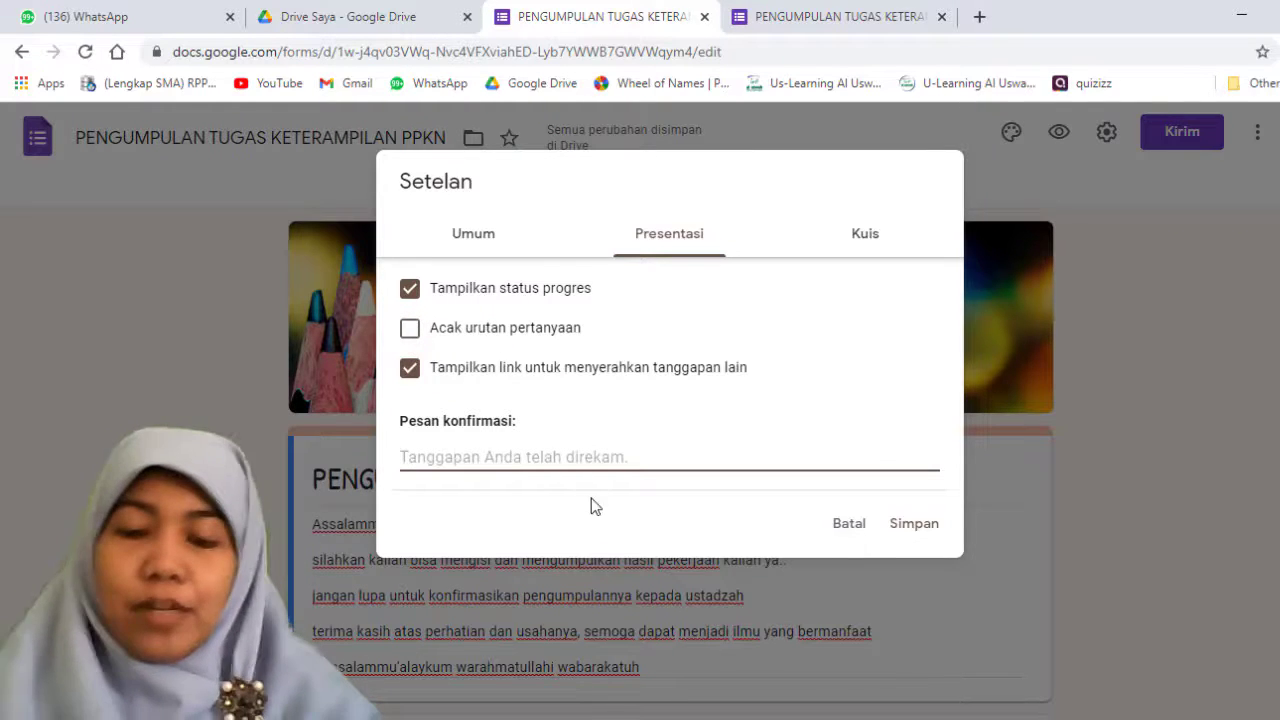
{"action": "type", "text": "Terima kasih"}
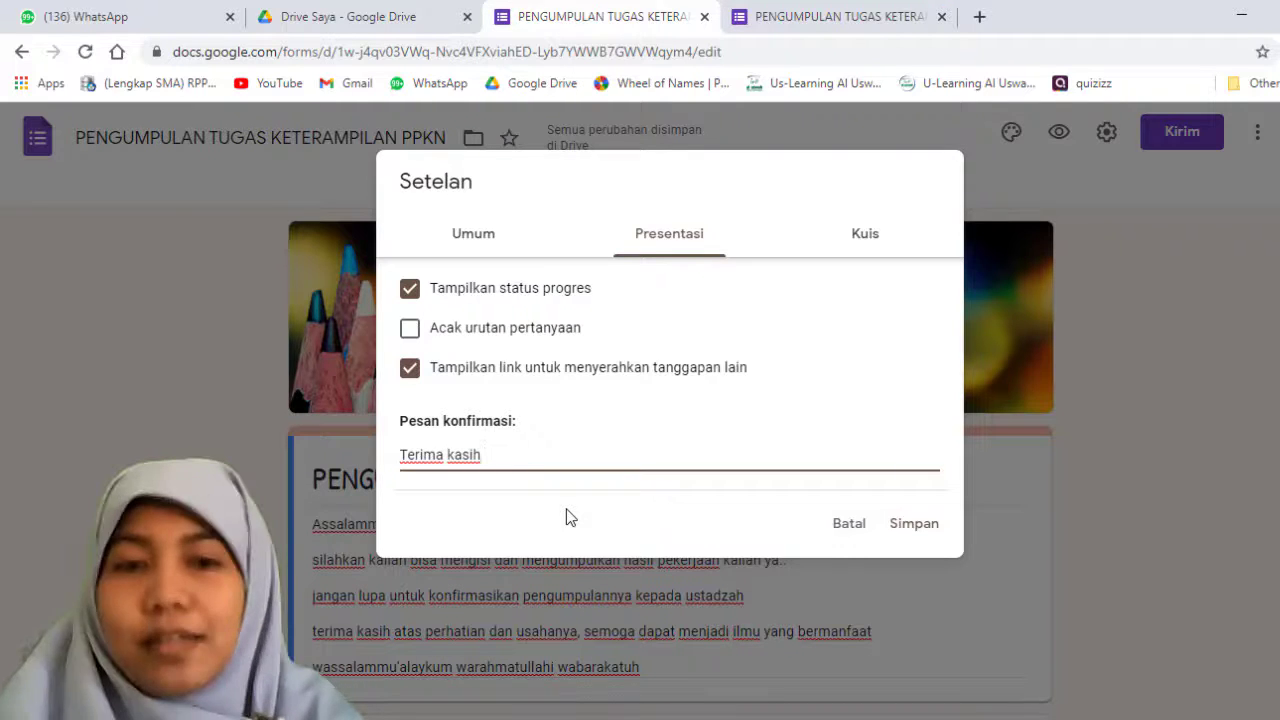
Step: Try making the form a quiz, switch that off again, and save the form settings
{"action": "left_click", "coordinate": [852, 240]}
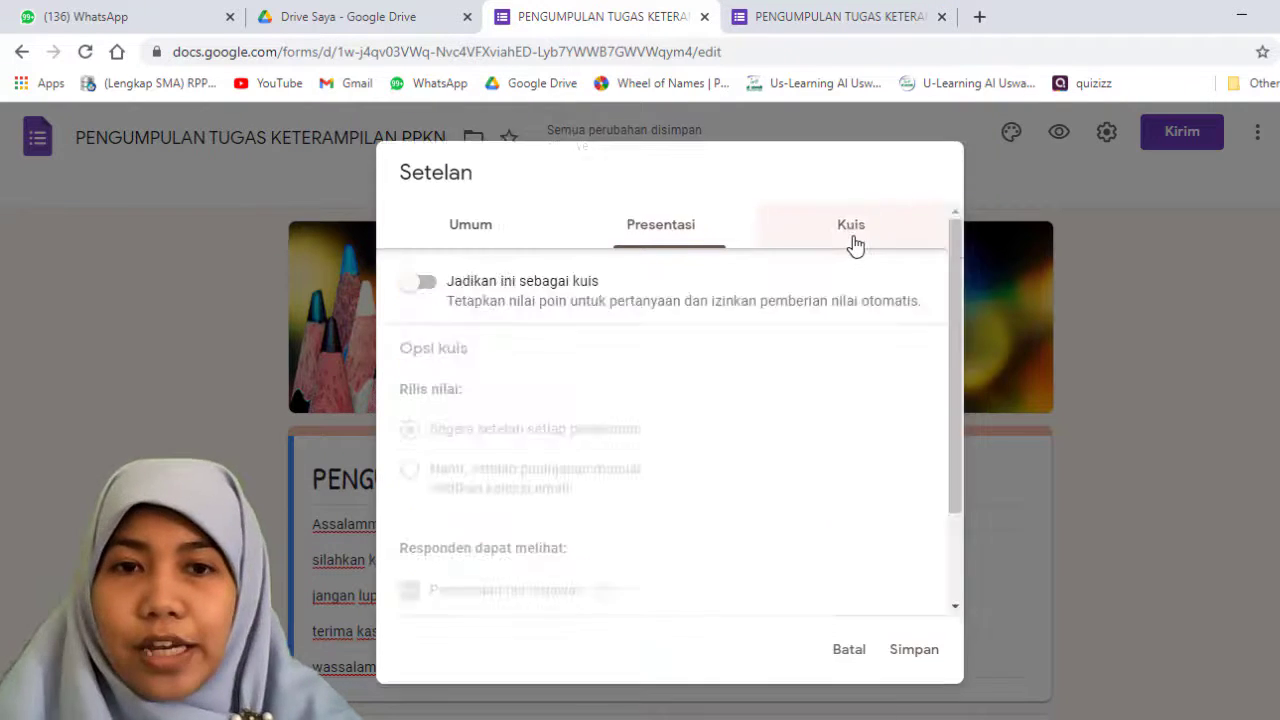
{"action": "left_click", "coordinate": [423, 284]}
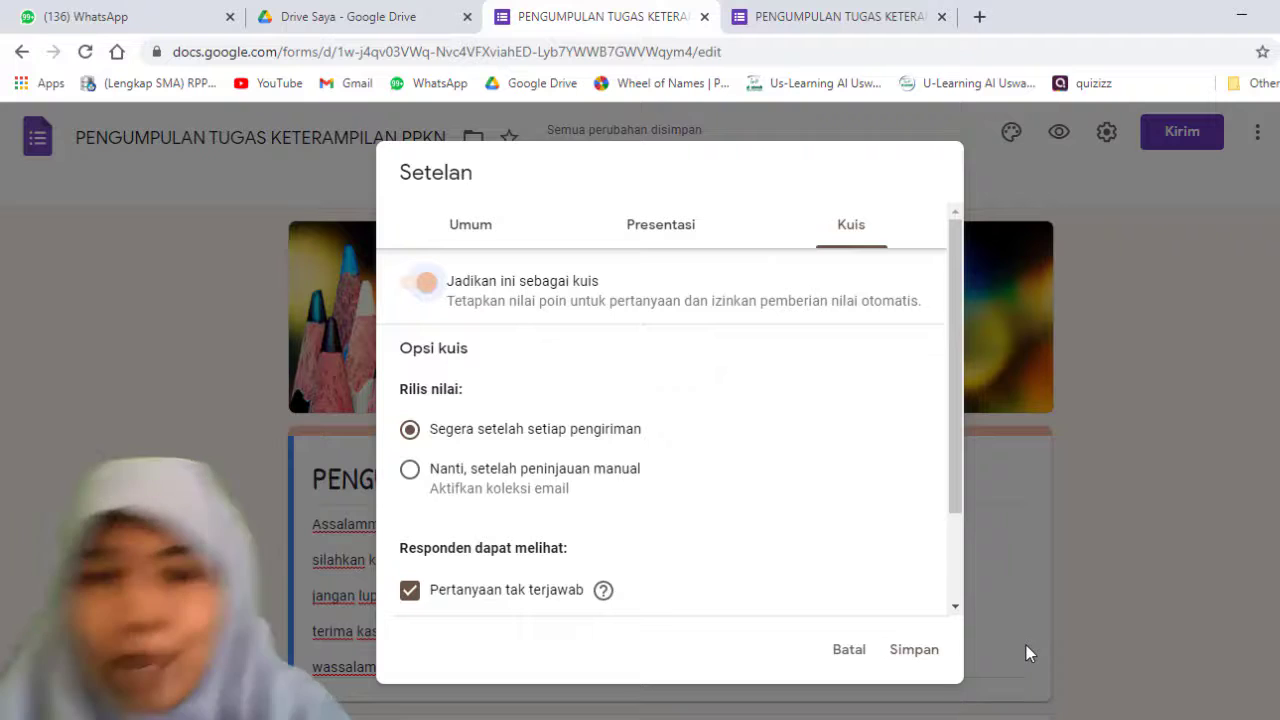
{"action": "left_click", "coordinate": [417, 284]}
{"action": "left_click", "coordinate": [703, 242]}
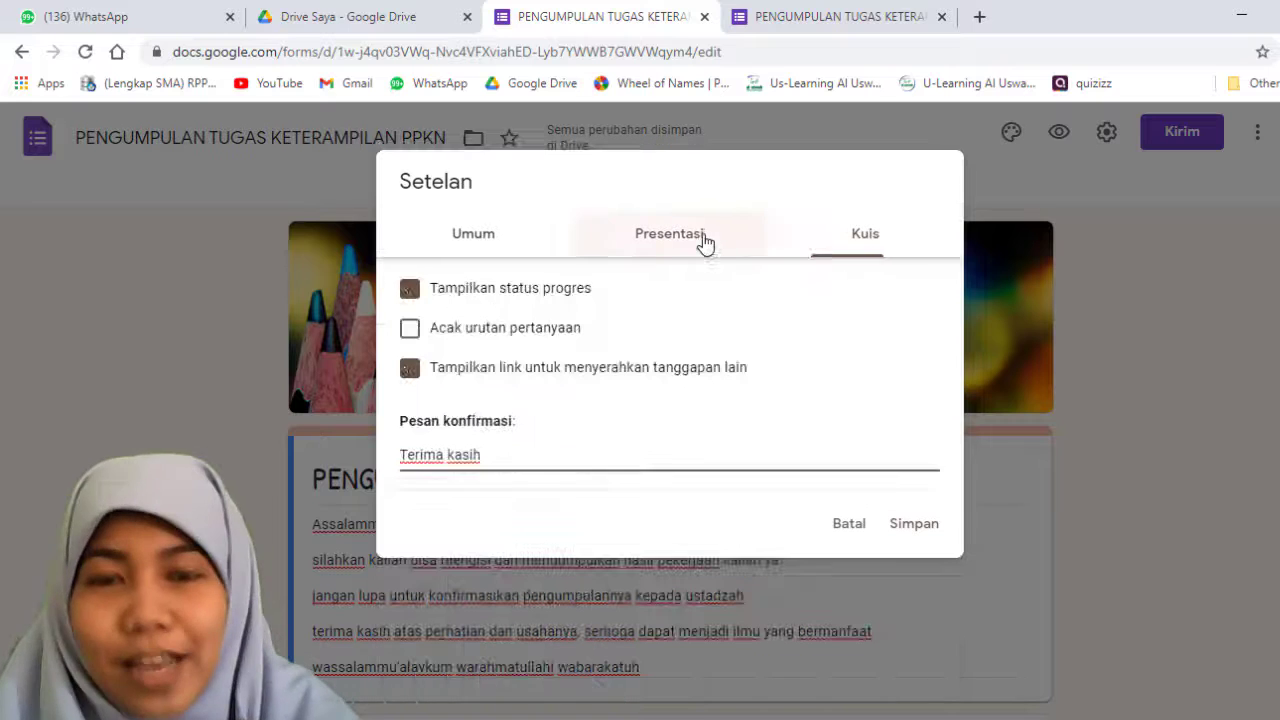
{"action": "left_click", "coordinate": [906, 530]}
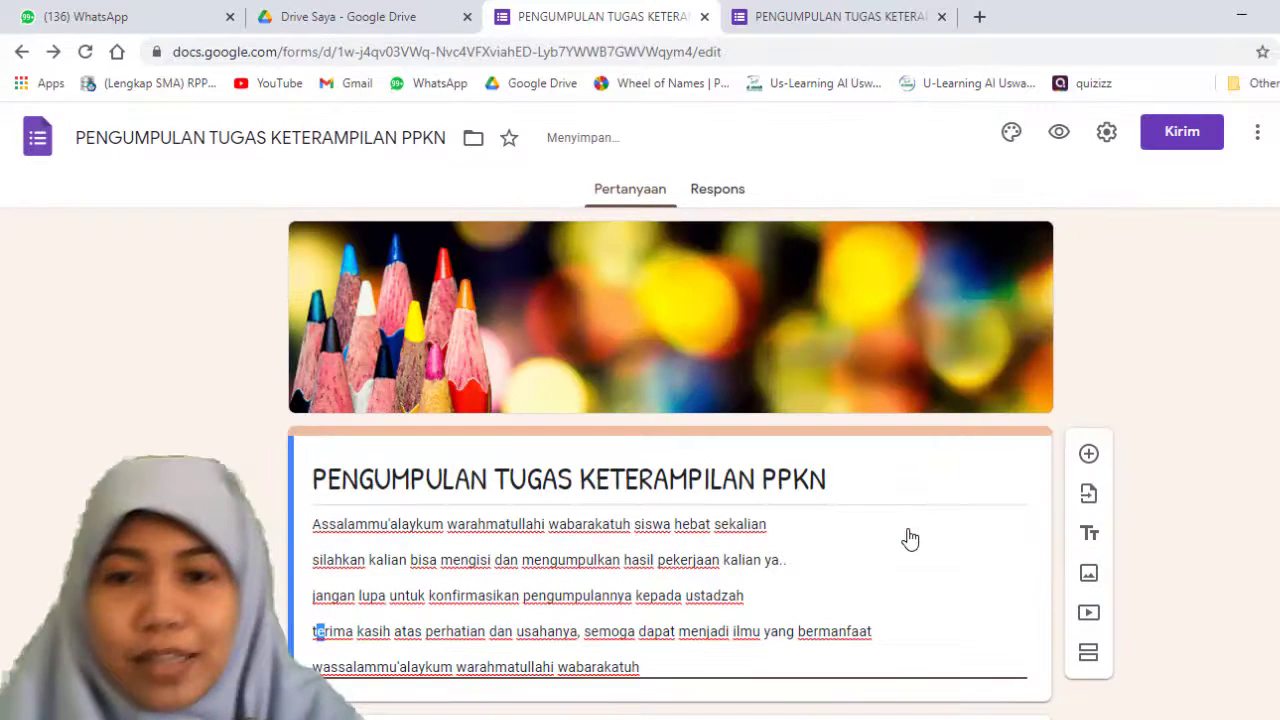
Step: Look over the finished form, open its sending options and activate the recipient field for sending by email
{"action": "scroll", "coordinate": [906, 510], "scroll_direction": "down", "scroll_amount": 6}
{"action": "scroll", "coordinate": [903, 500], "scroll_direction": "up", "scroll_amount": 5}
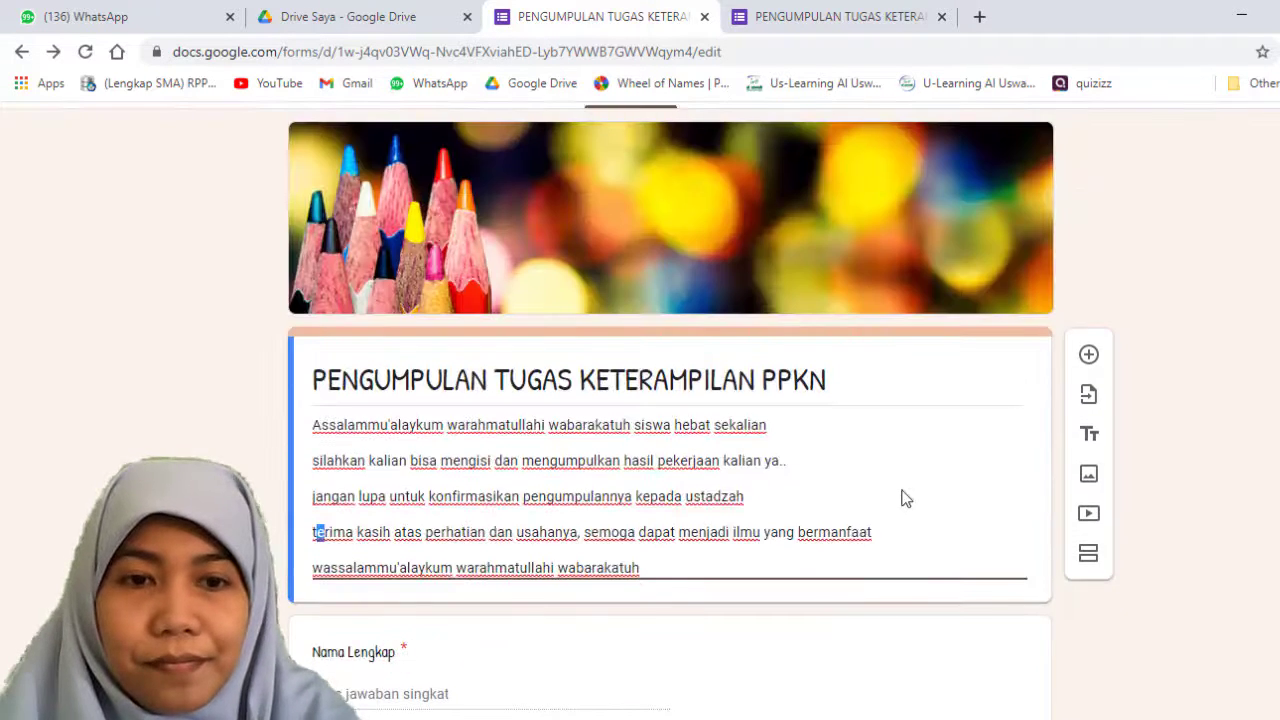
{"action": "scroll", "coordinate": [846, 529], "scroll_direction": "down", "scroll_amount": 5}
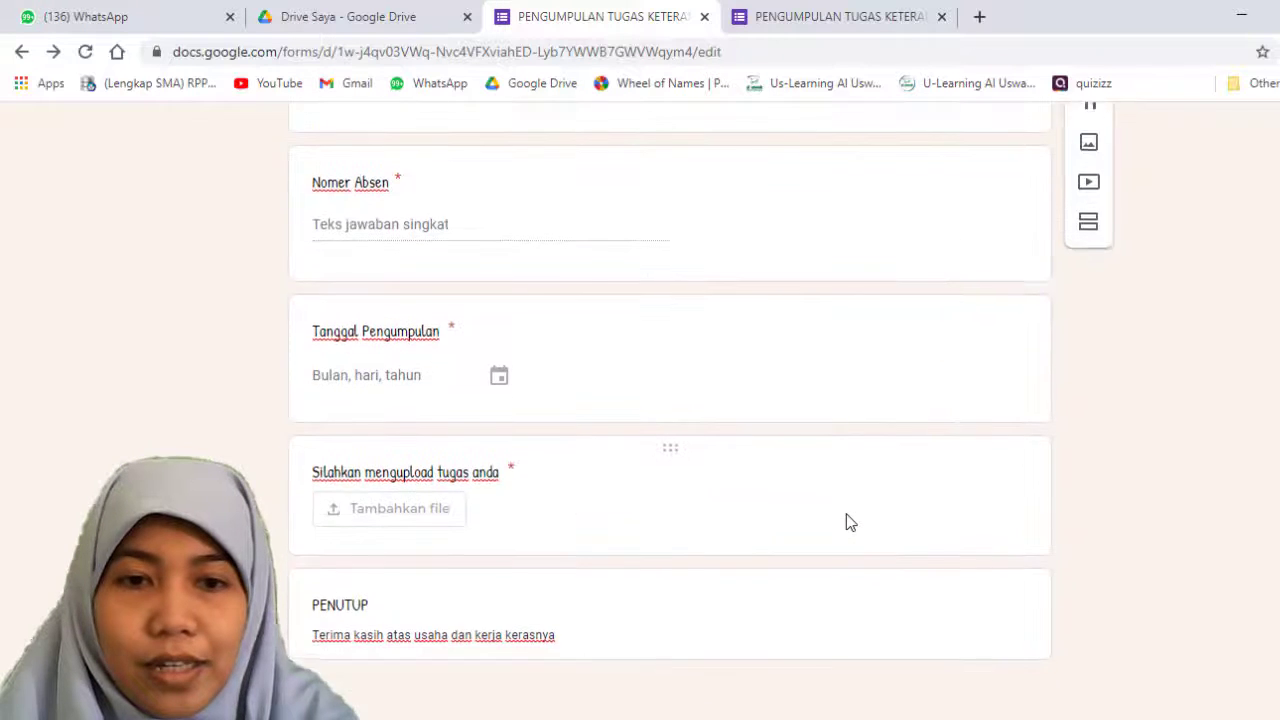
{"action": "scroll", "coordinate": [846, 529], "scroll_direction": "up", "scroll_amount": 6}
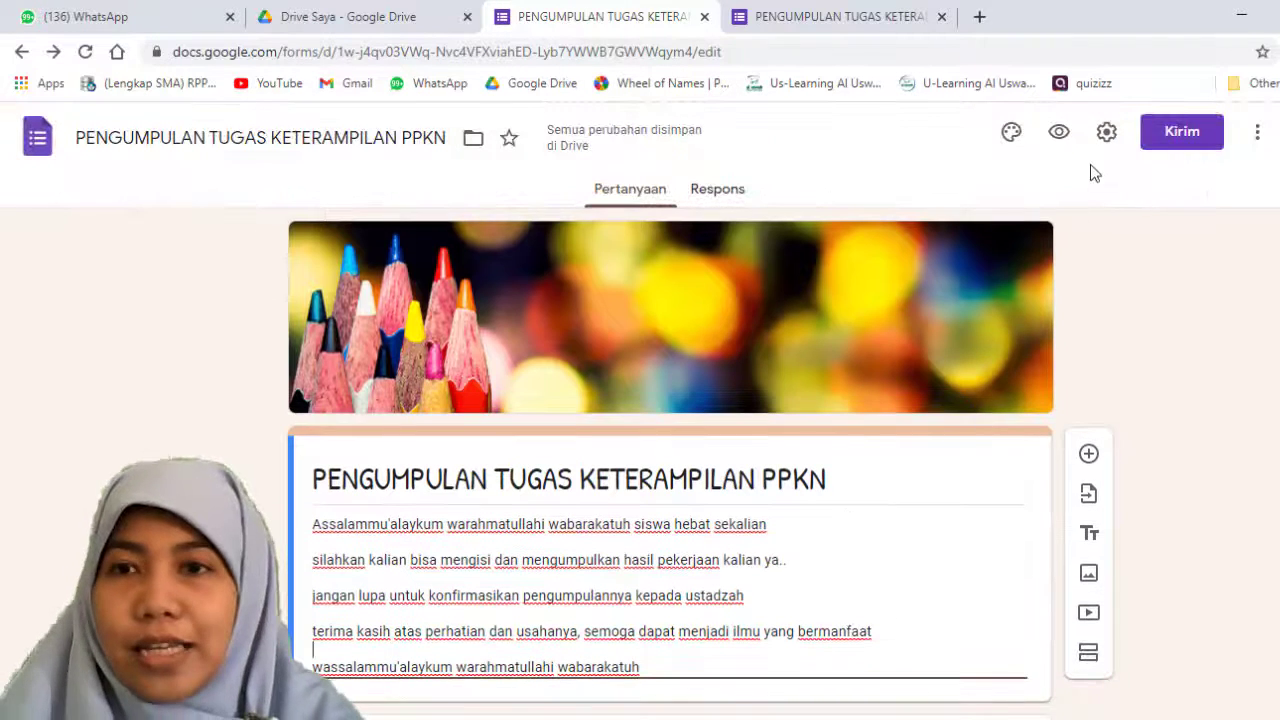
{"action": "left_click", "coordinate": [1160, 138]}
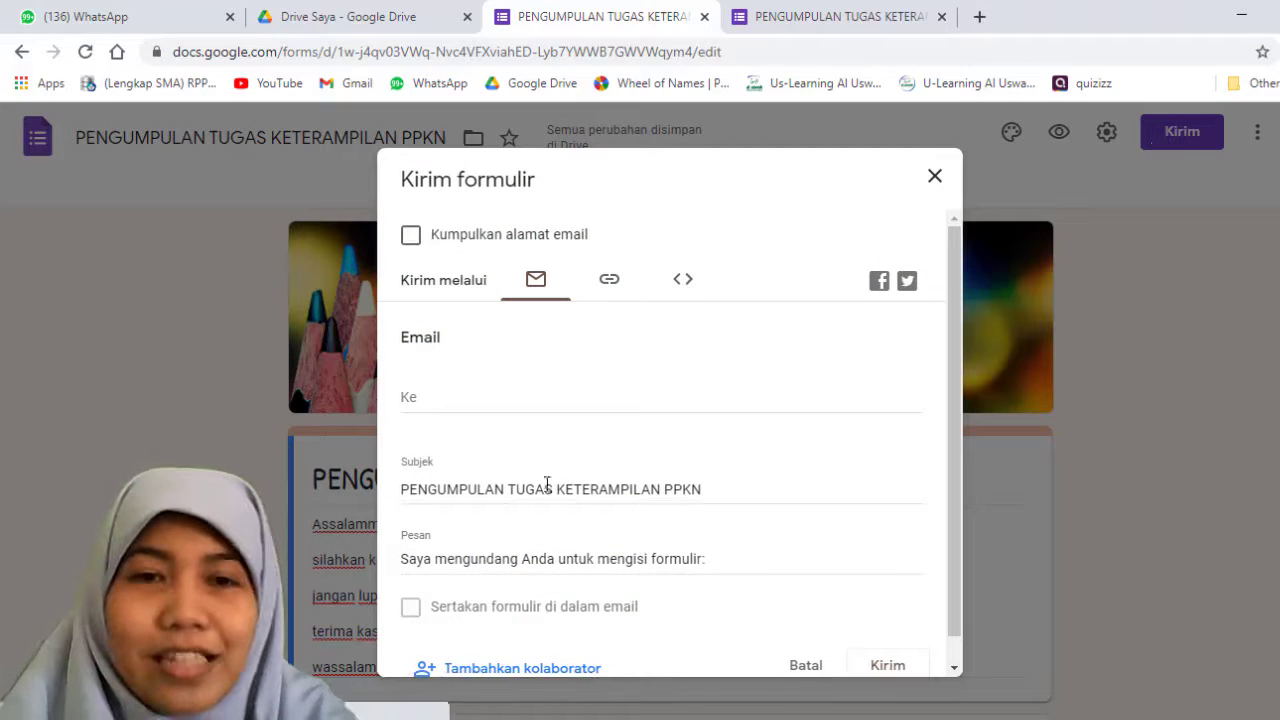
{"action": "scroll", "coordinate": [487, 463], "scroll_direction": "down", "scroll_amount": 1}
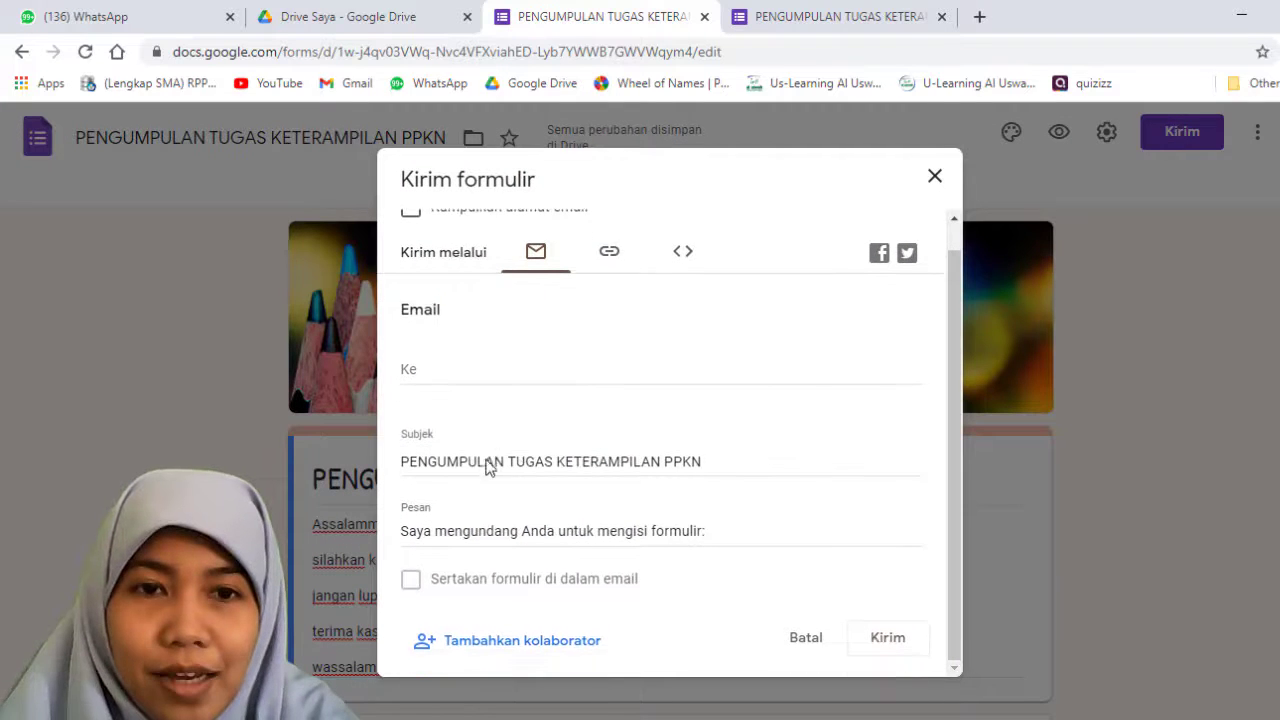
{"action": "left_click", "coordinate": [531, 374]}
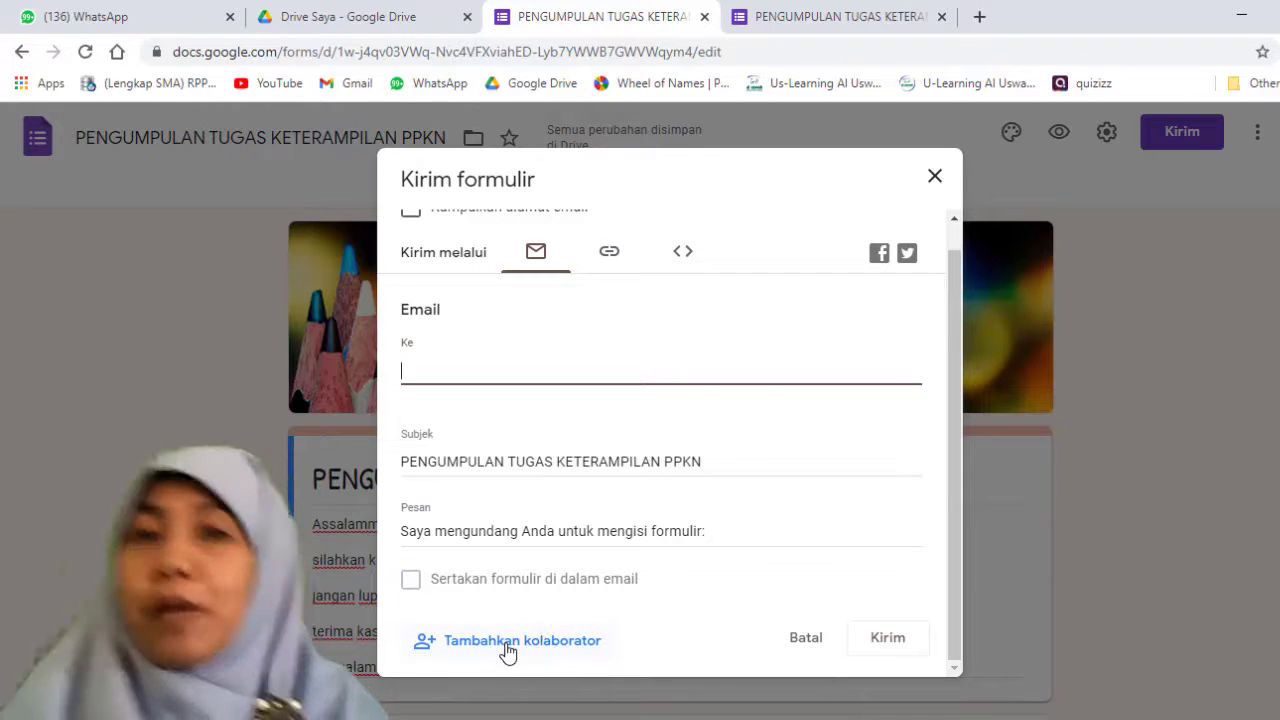
Step: Choose to send the form by link and shorten its URL with Perpendek URL
{"action": "left_click", "coordinate": [609, 258]}
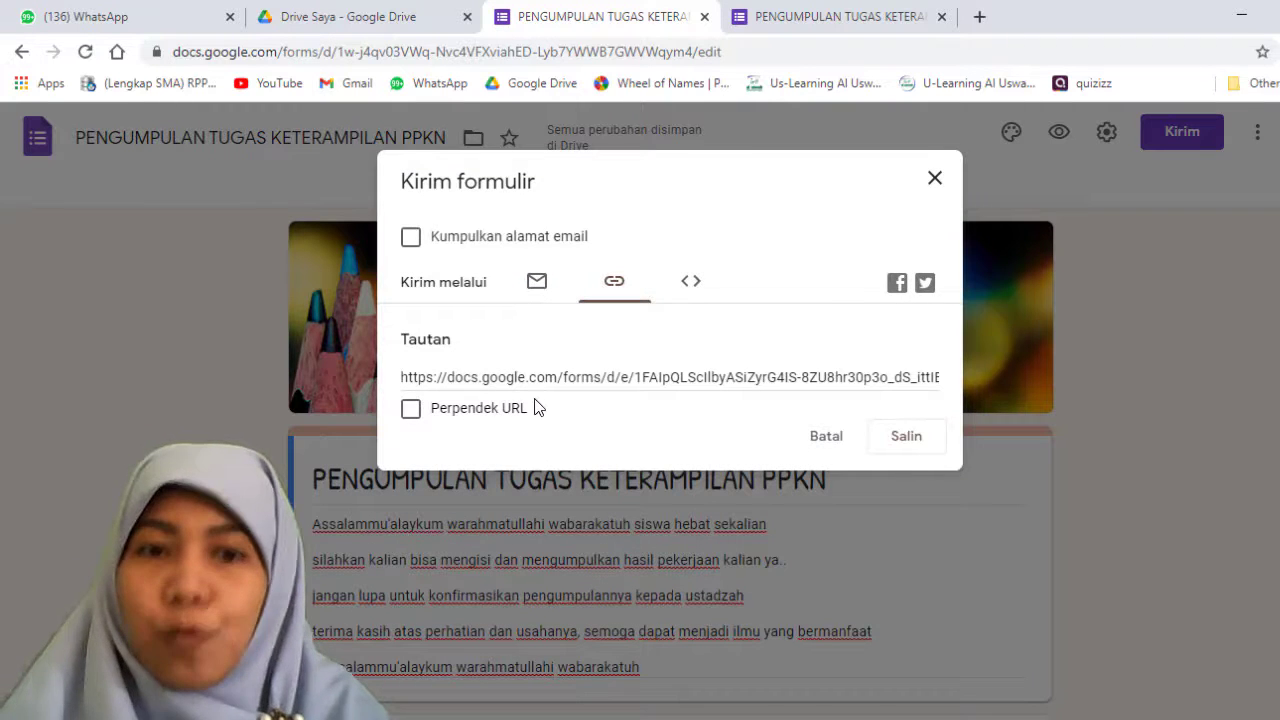
{"action": "left_click", "coordinate": [410, 379]}
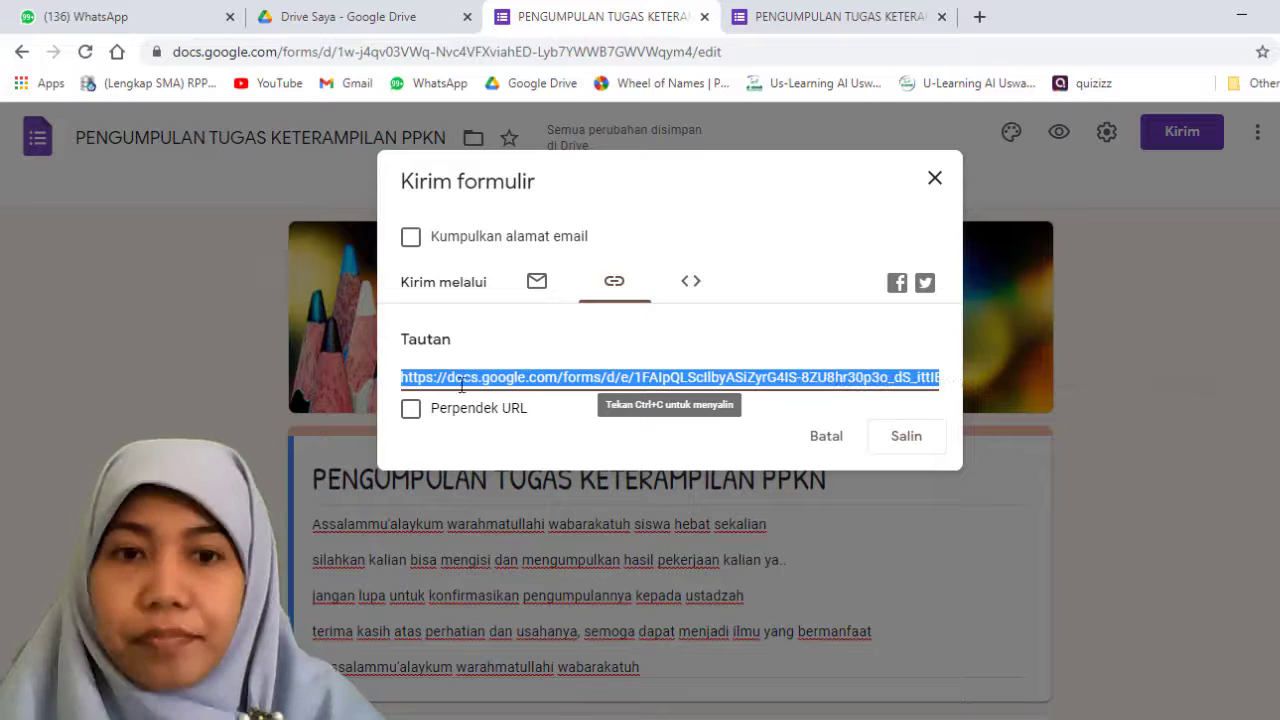
{"action": "left_click", "coordinate": [406, 412]}
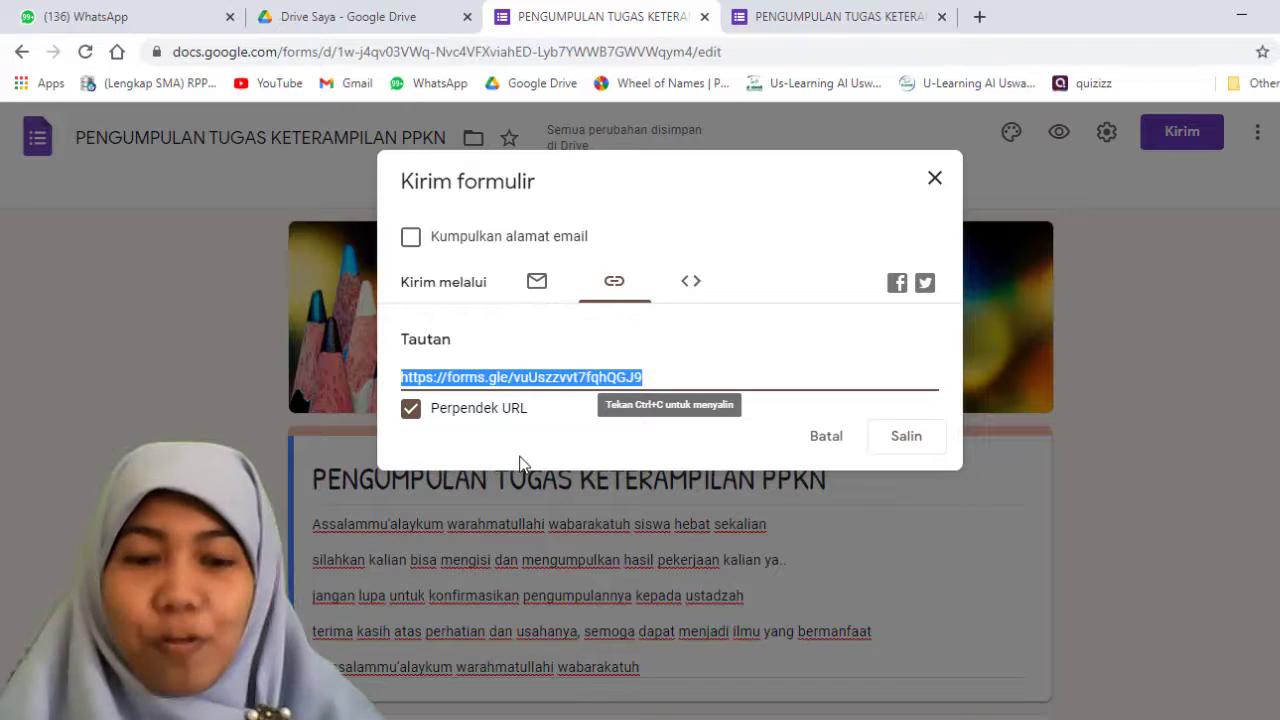
Step: Check the Sematkan HTML option, return to the link option and copy the form's shortened link
{"action": "left_click", "coordinate": [692, 283]}
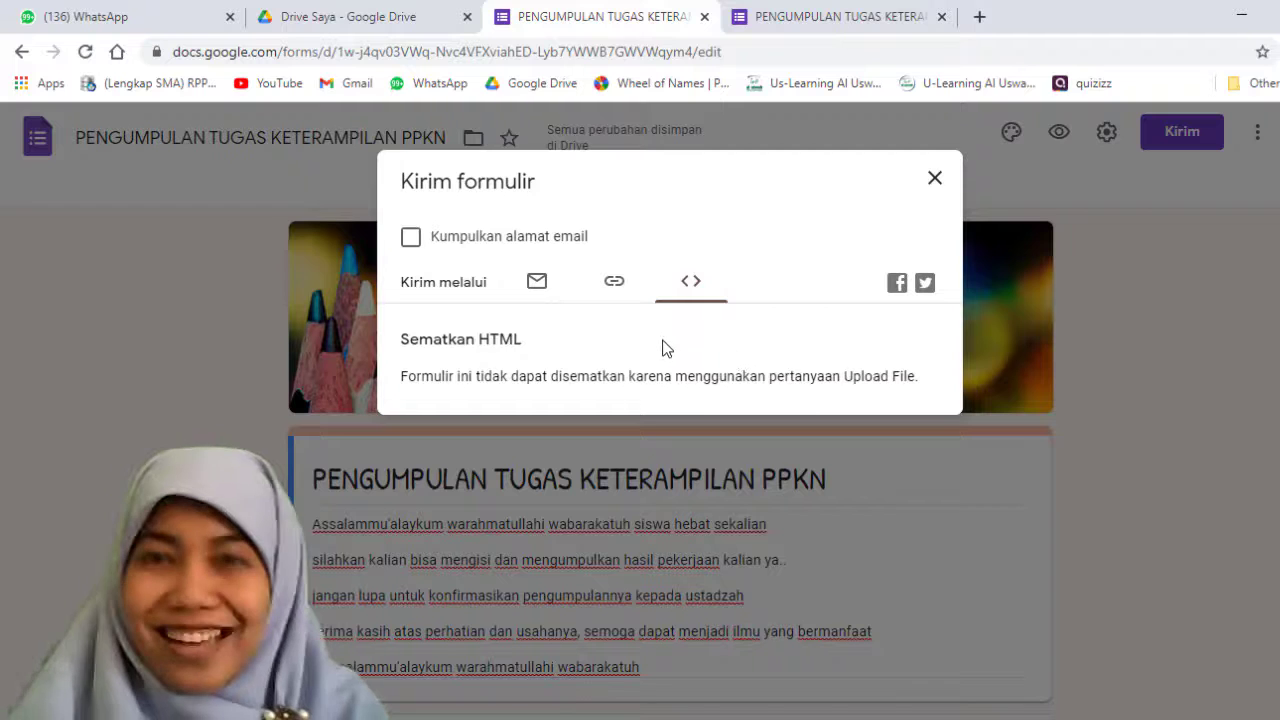
{"action": "left_click", "coordinate": [613, 283]}
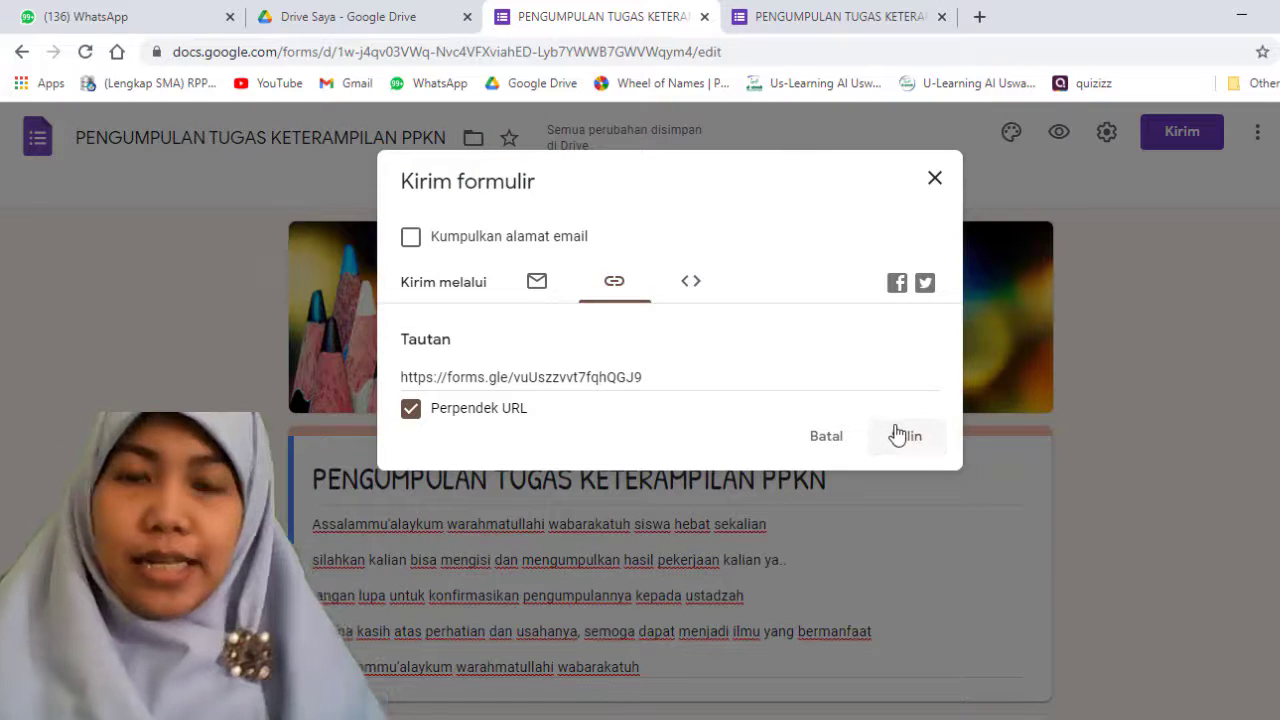
{"action": "left_click", "coordinate": [898, 435]}
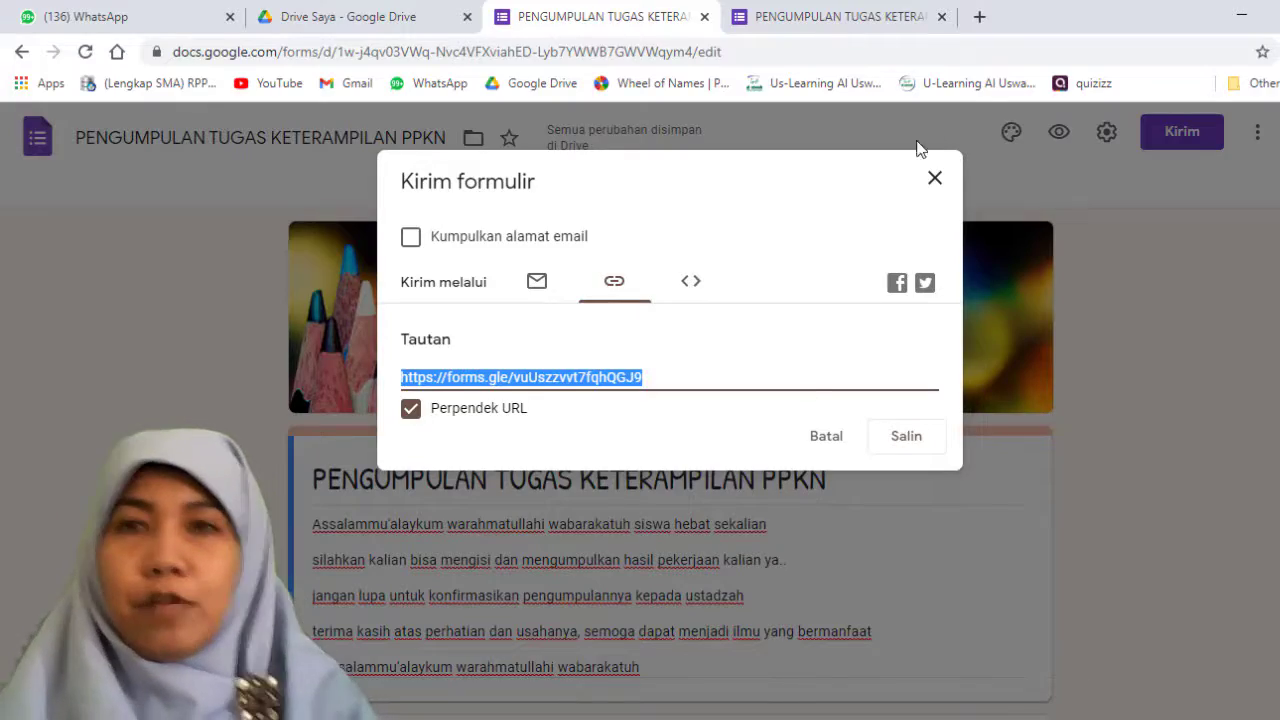
Step: Open the intip.in link shortener in a new browser tab
{"action": "left_click", "coordinate": [979, 16]}
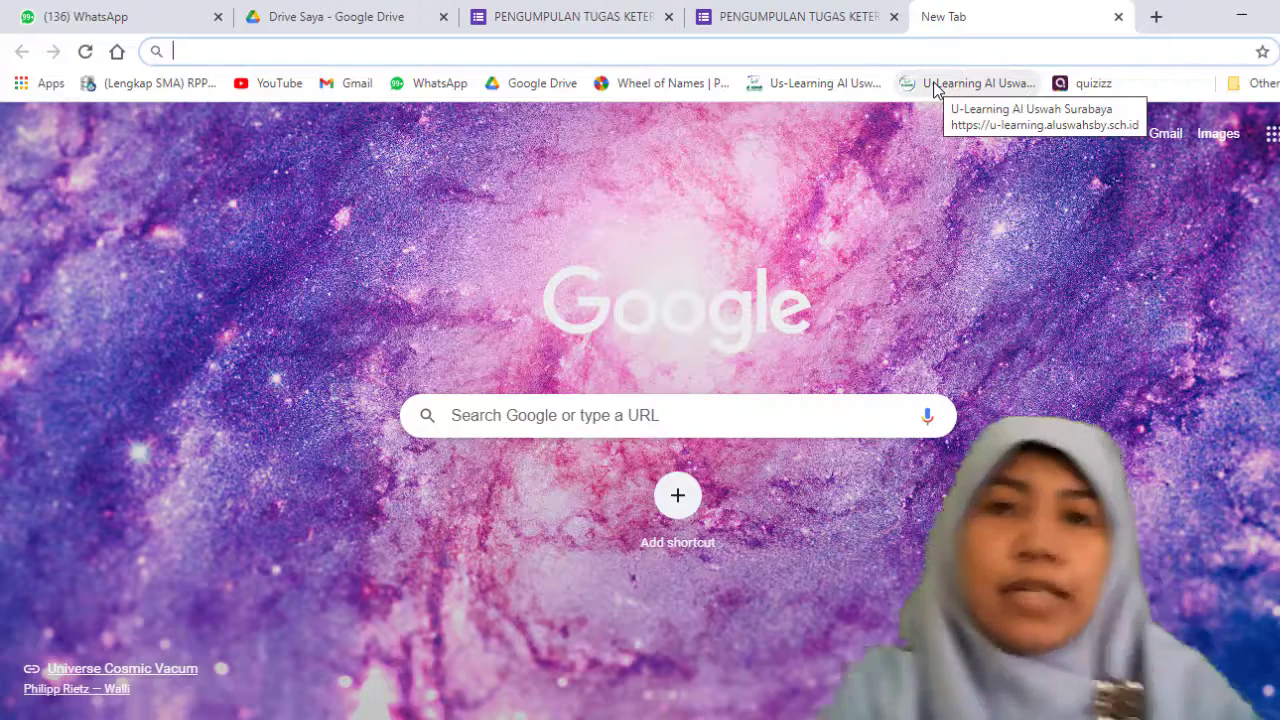
{"action": "type", "text": "int"}
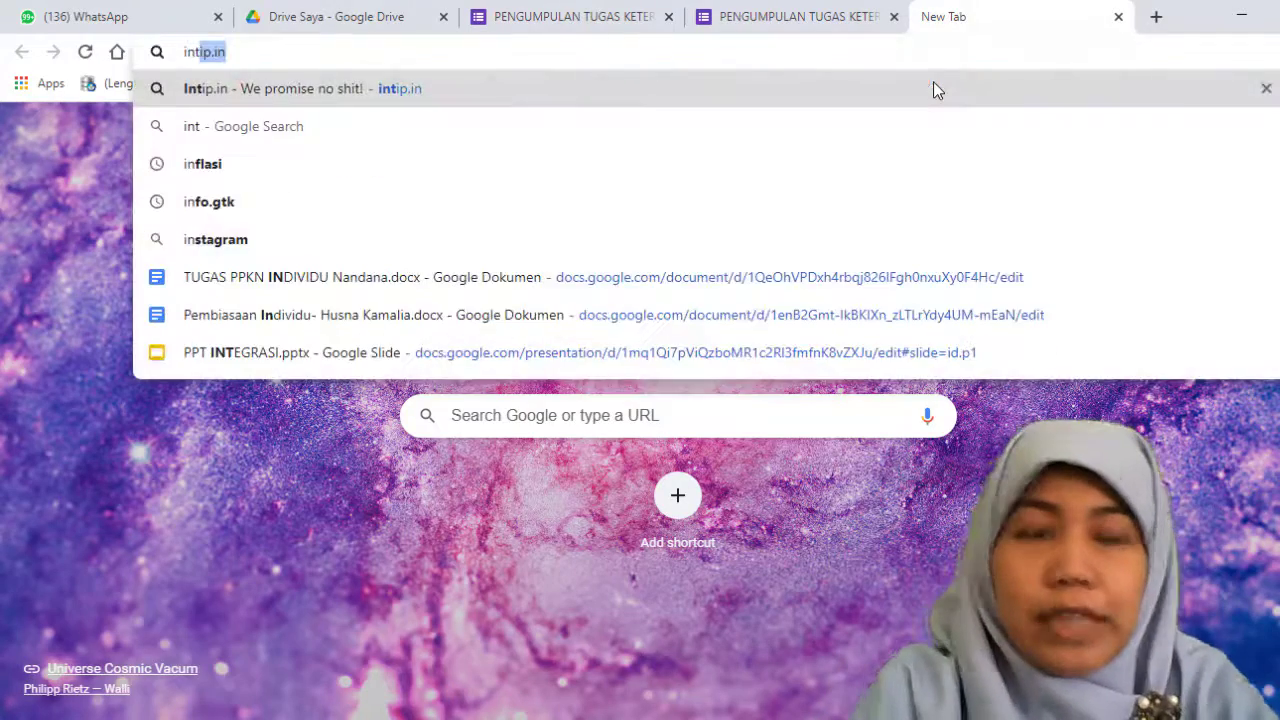
{"action": "key", "text": "Return"}
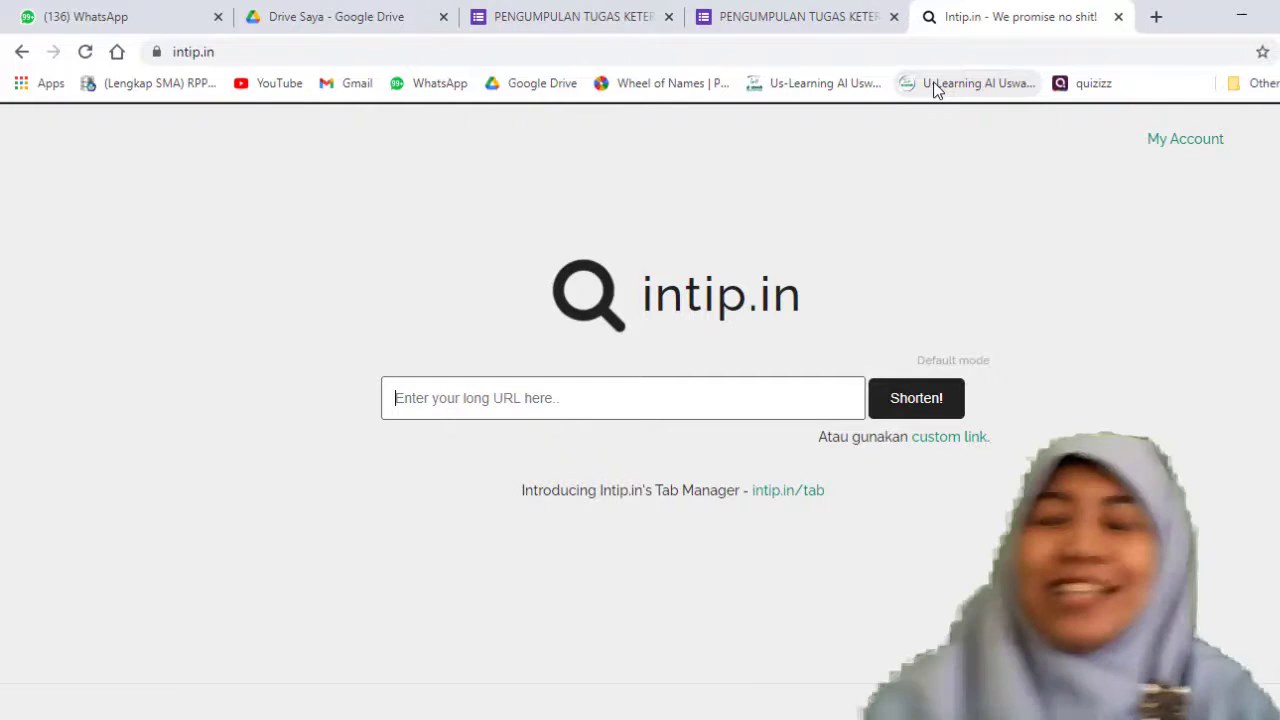
Step: Examine the account's saved short links on intip.in and return to the site's home page
{"action": "left_click", "coordinate": [1187, 145]}
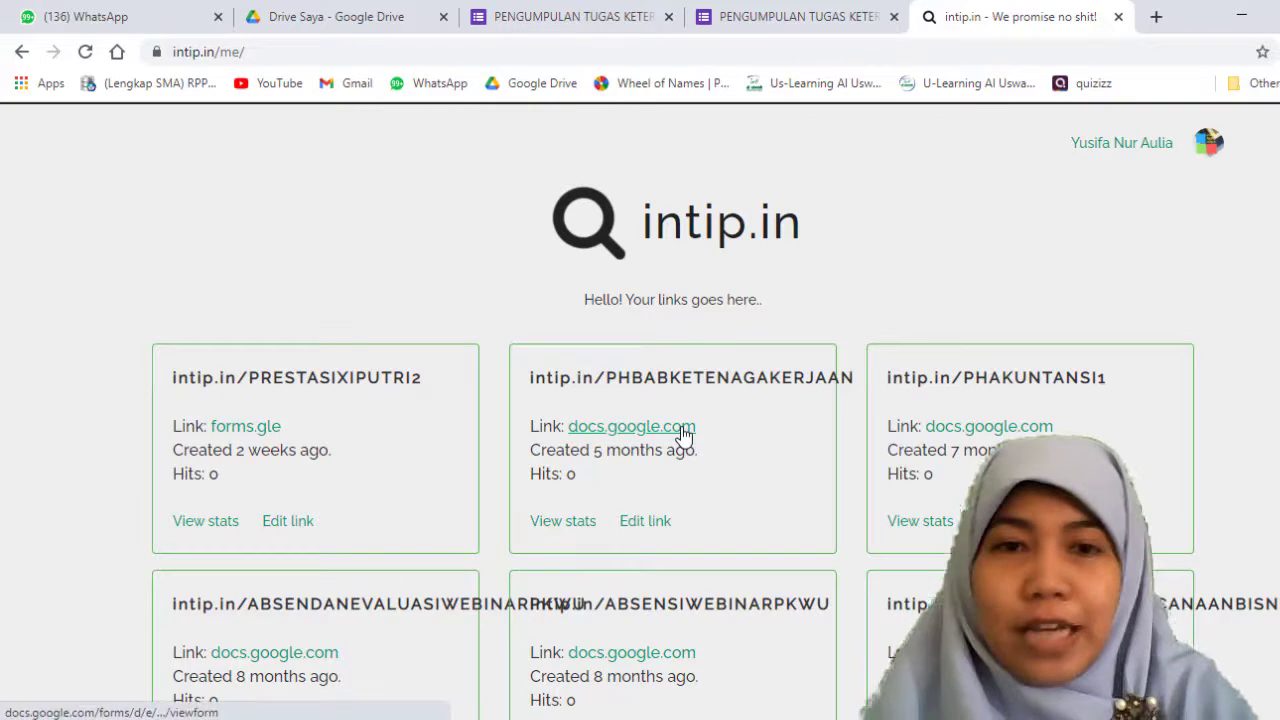
{"action": "scroll", "coordinate": [680, 434], "scroll_direction": "down", "scroll_amount": 2}
{"action": "scroll", "coordinate": [682, 434], "scroll_direction": "down", "scroll_amount": 8}
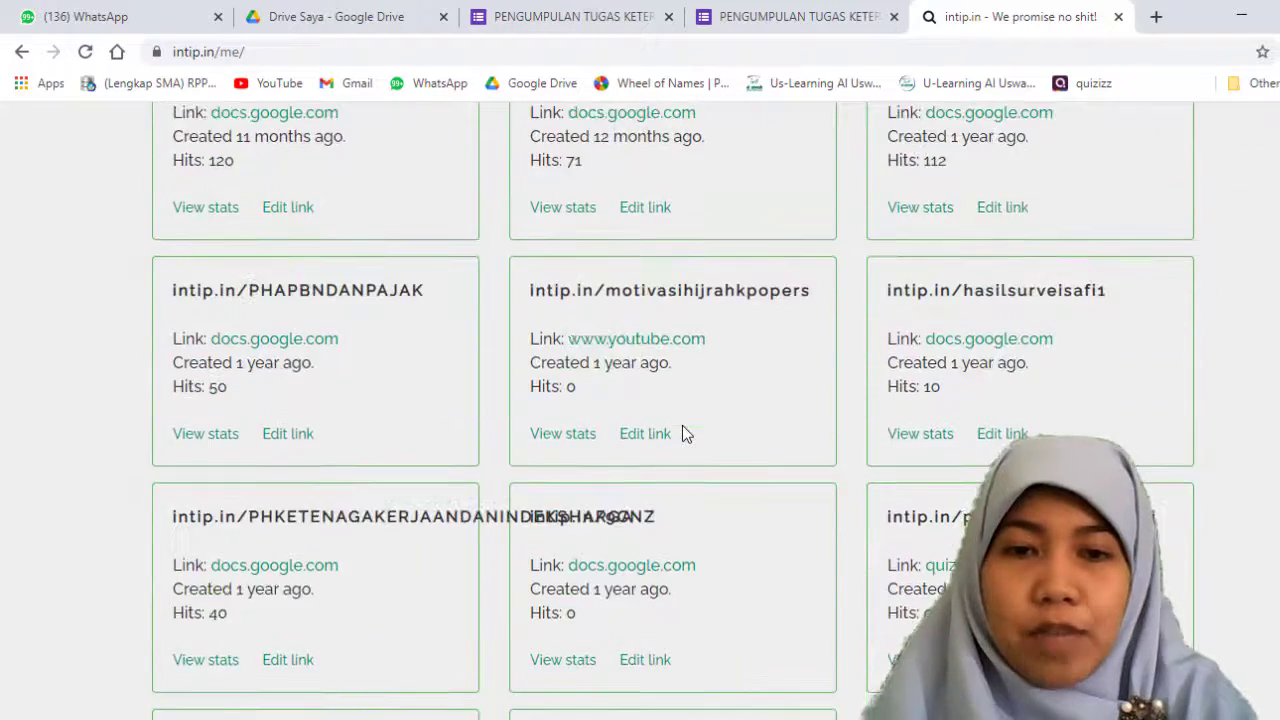
{"action": "scroll", "coordinate": [682, 425], "scroll_direction": "down", "scroll_amount": 3}
{"action": "scroll", "coordinate": [682, 425], "scroll_direction": "up", "scroll_amount": 13}
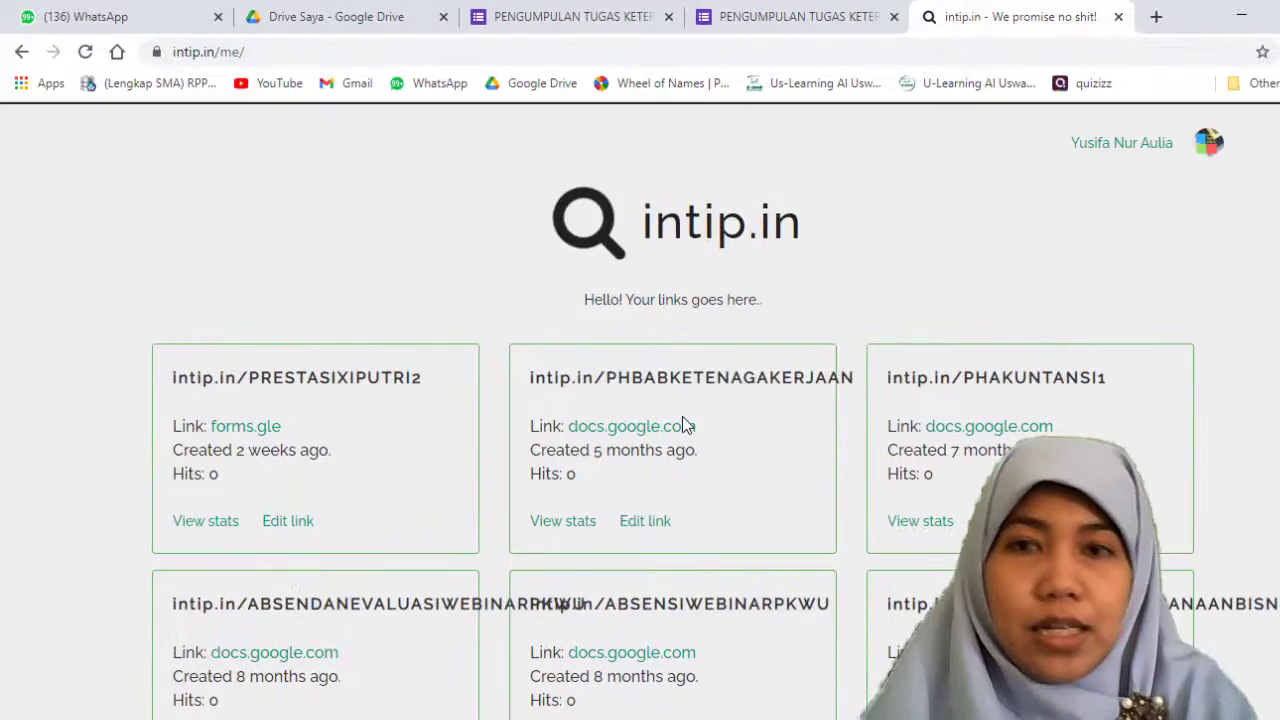
{"action": "scroll", "coordinate": [683, 420], "scroll_direction": "down", "scroll_amount": 13}
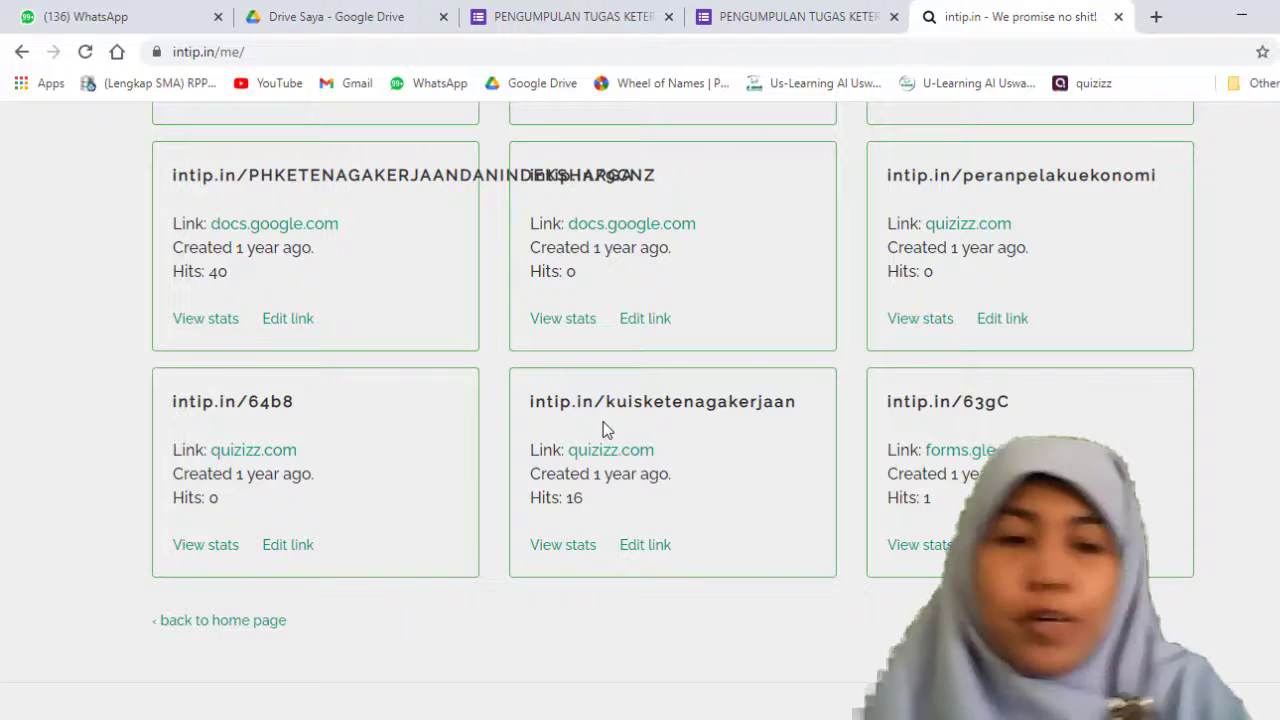
{"action": "left_click", "coordinate": [237, 620]}
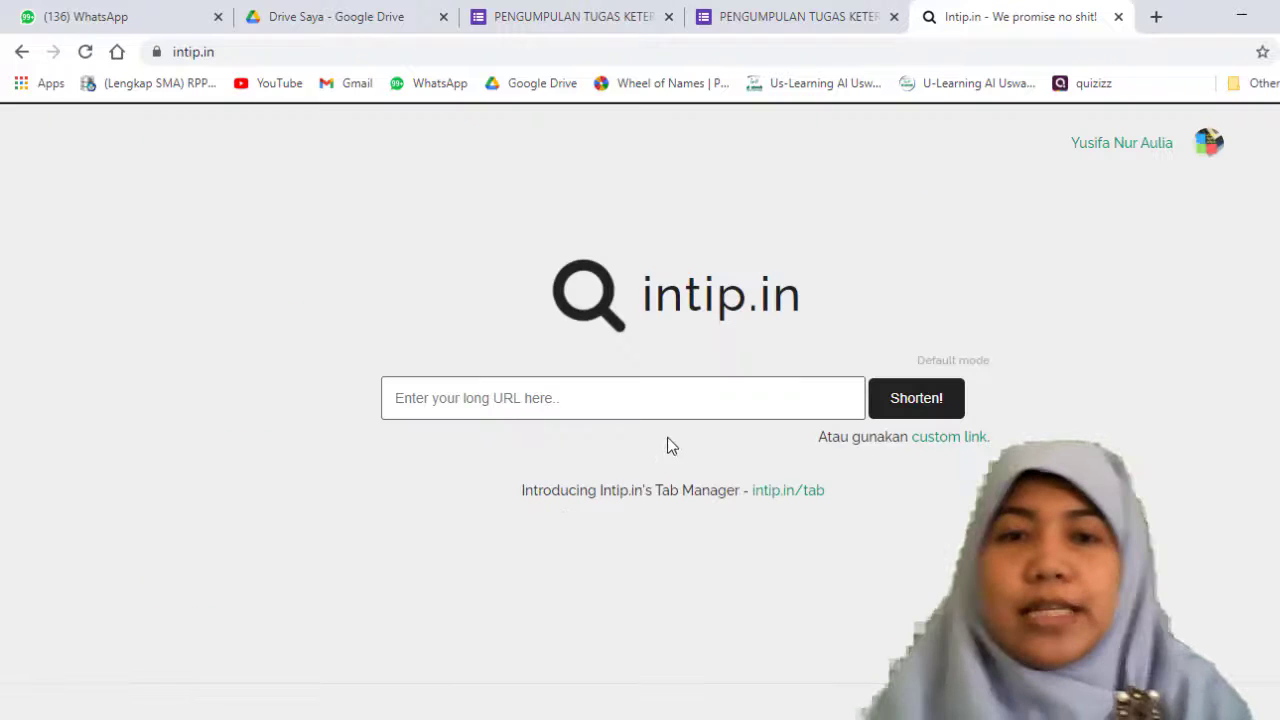
Step: Recheck the copied link in the form's sending options and paste it into intip.in as the long URL
{"action": "left_click", "coordinate": [749, 16]}
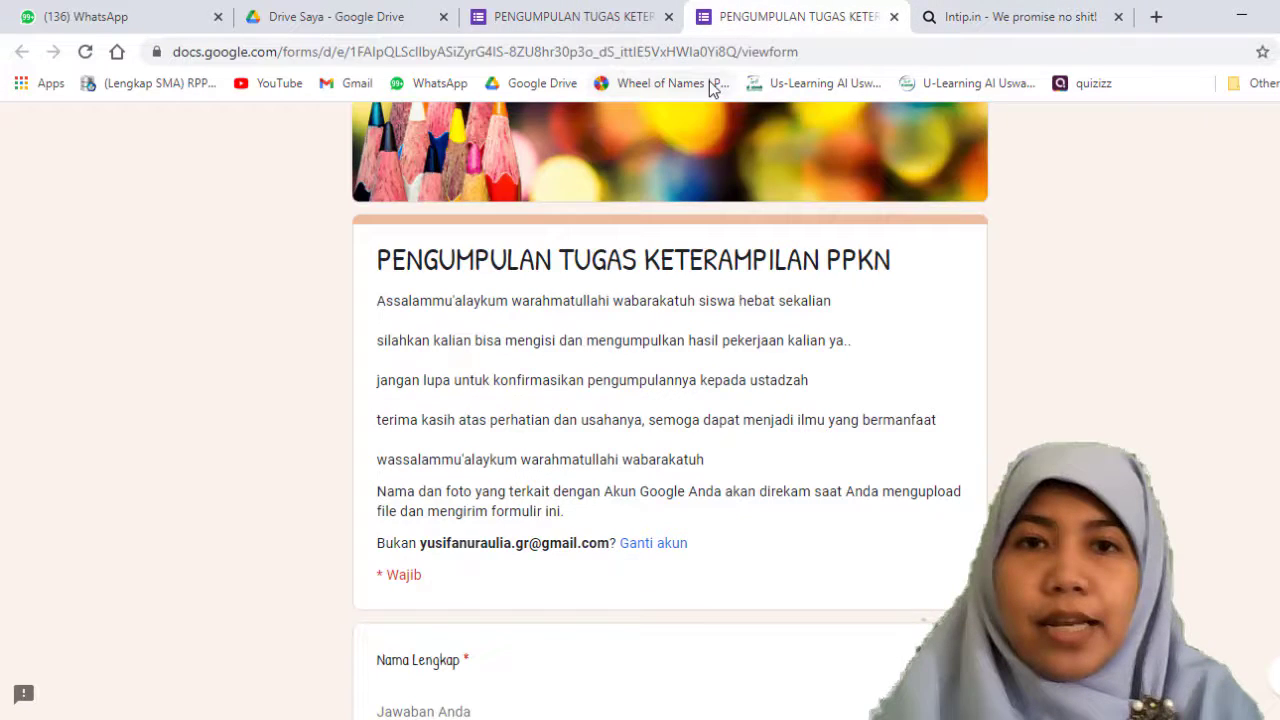
{"action": "left_click", "coordinate": [560, 16]}
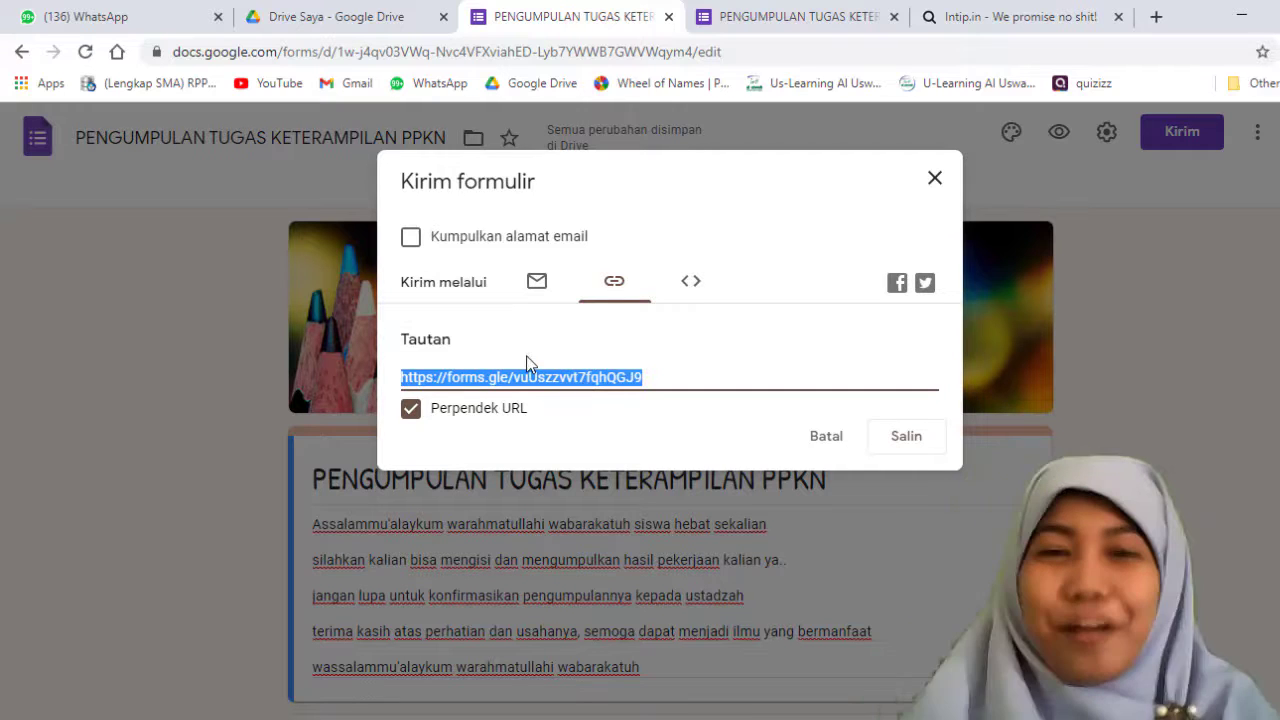
{"action": "left_click", "coordinate": [1047, 8]}
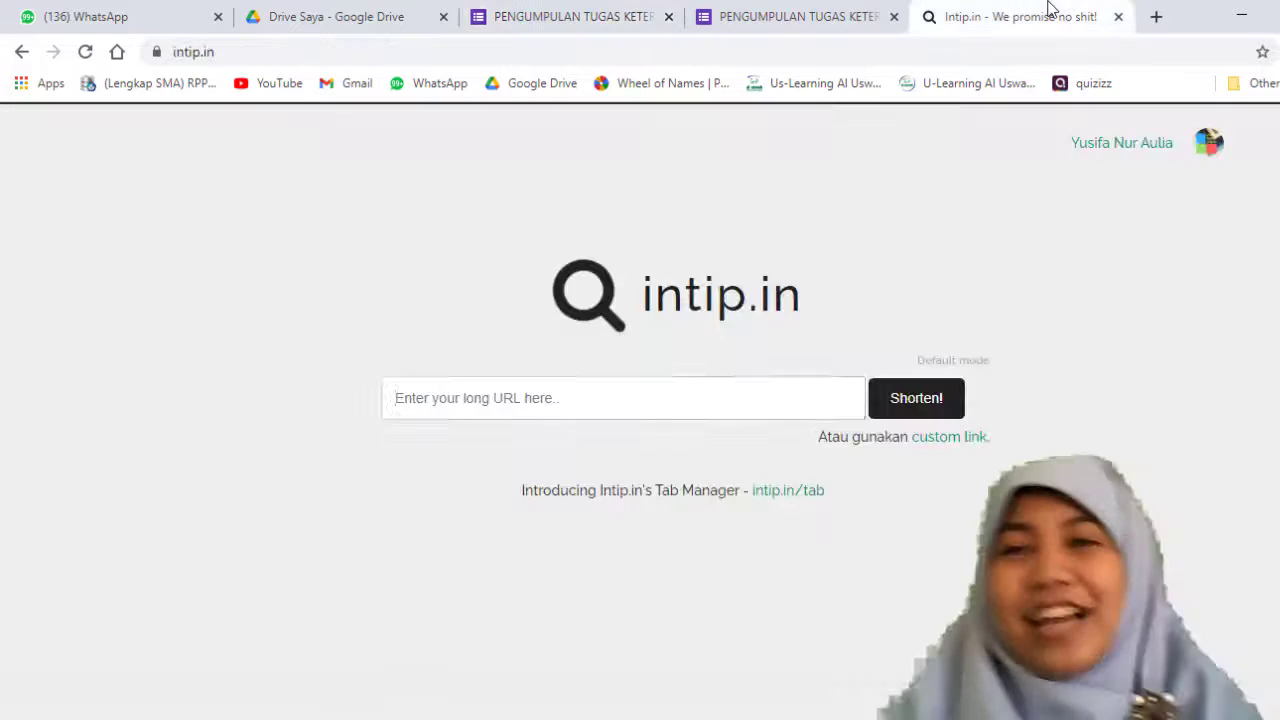
{"action": "left_click", "coordinate": [580, 10]}
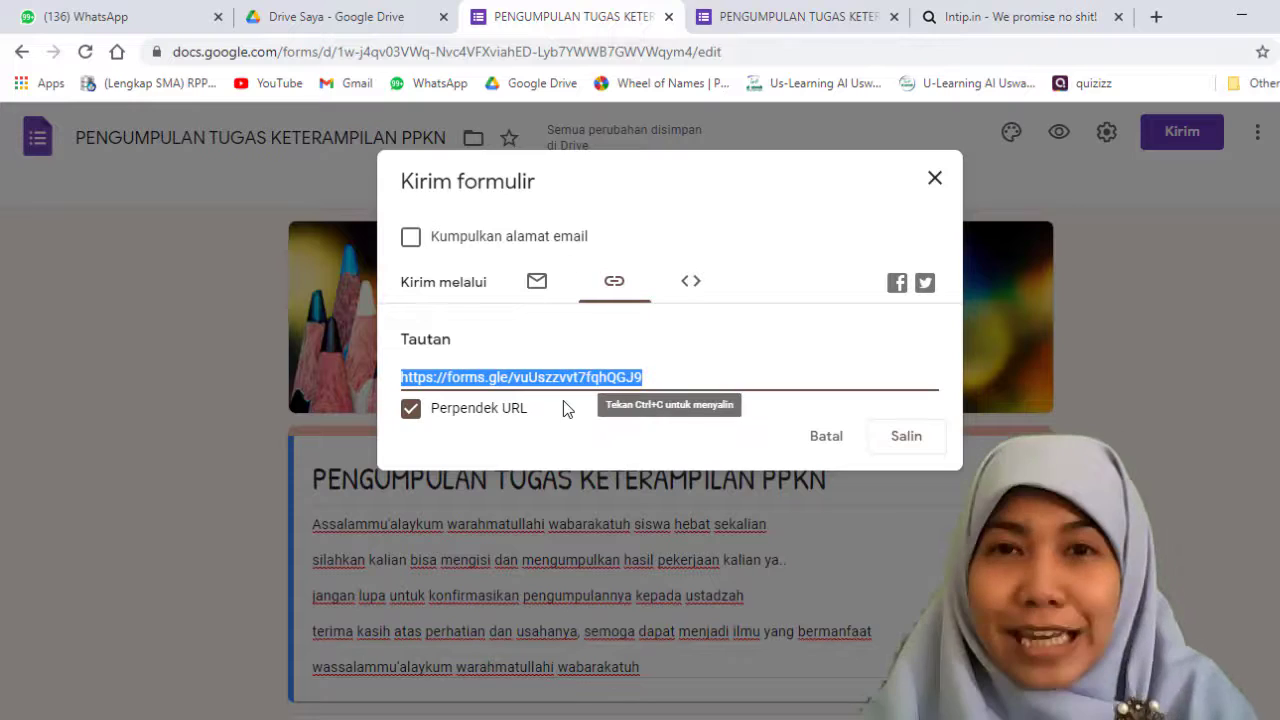
{"action": "left_click", "coordinate": [1010, 20]}
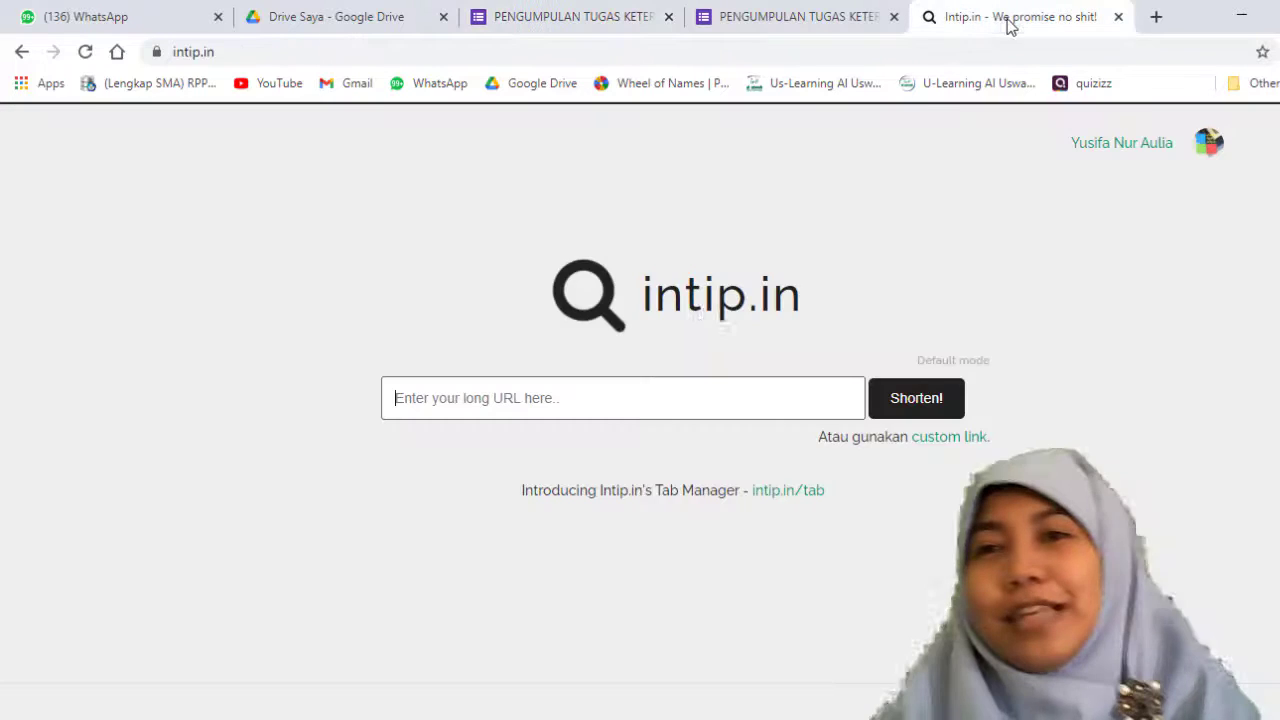
{"action": "left_click", "coordinate": [561, 397]}
{"action": "type", "text": "https://forms.gle/vuUszzvv7fqhQGJ9"}
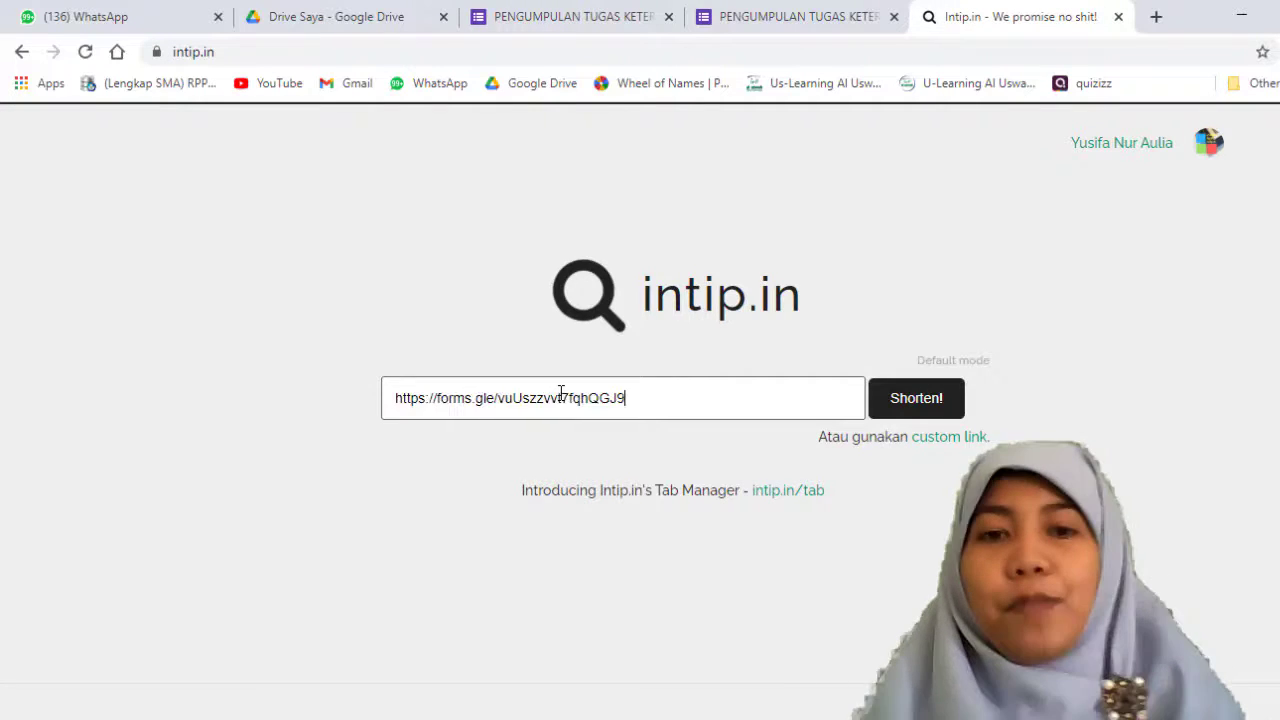
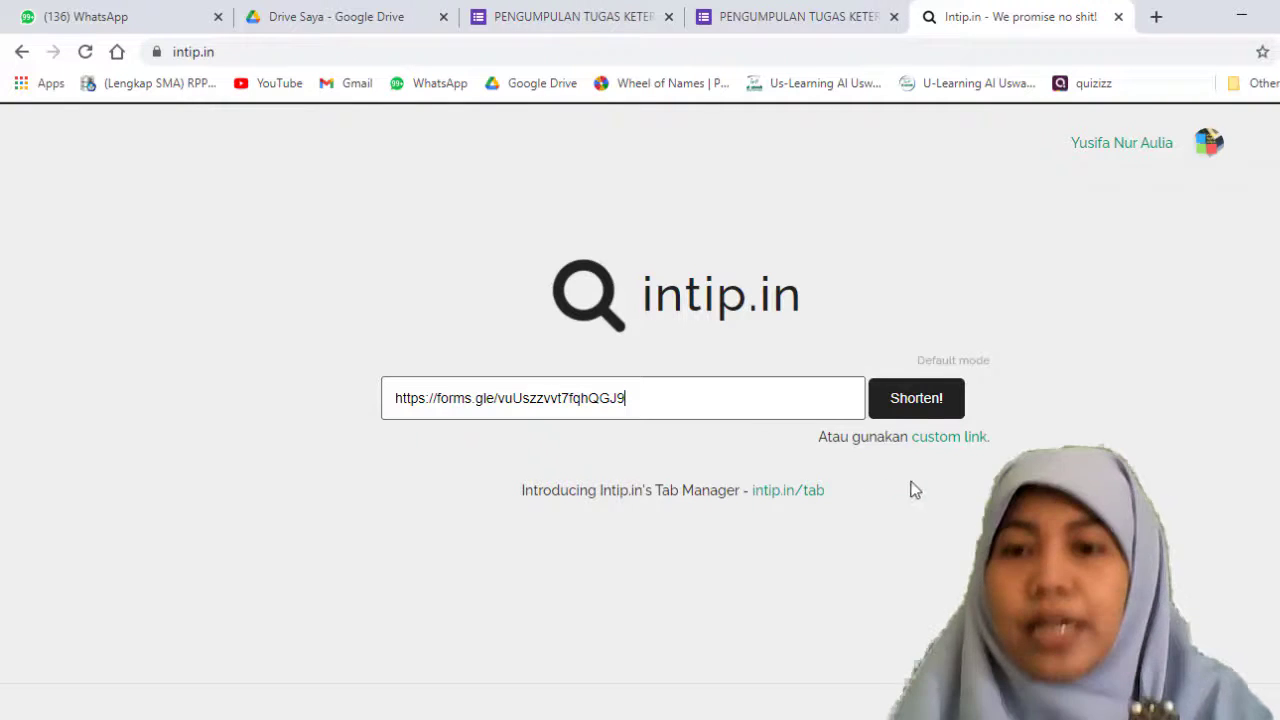
Step: Shorten the form link with the custom ending PENGUMPULANTUGASPPKN
{"action": "left_click", "coordinate": [943, 440]}
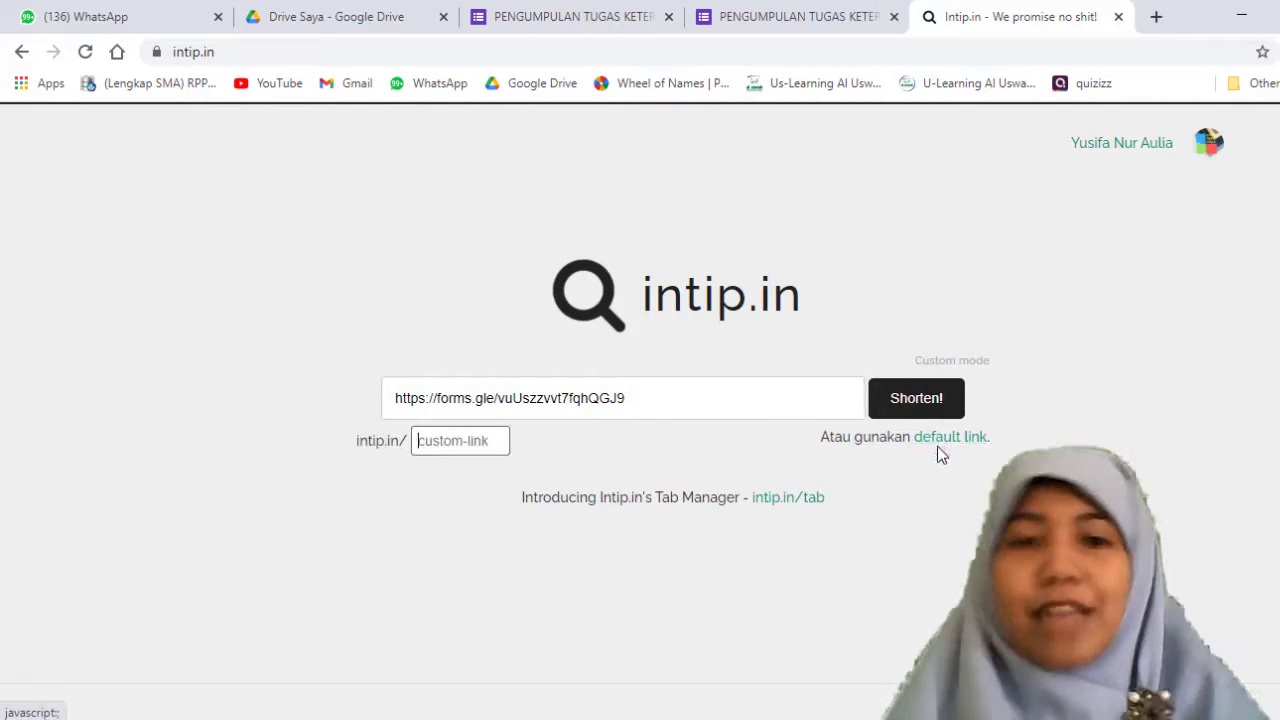
{"action": "type", "text": "P"}
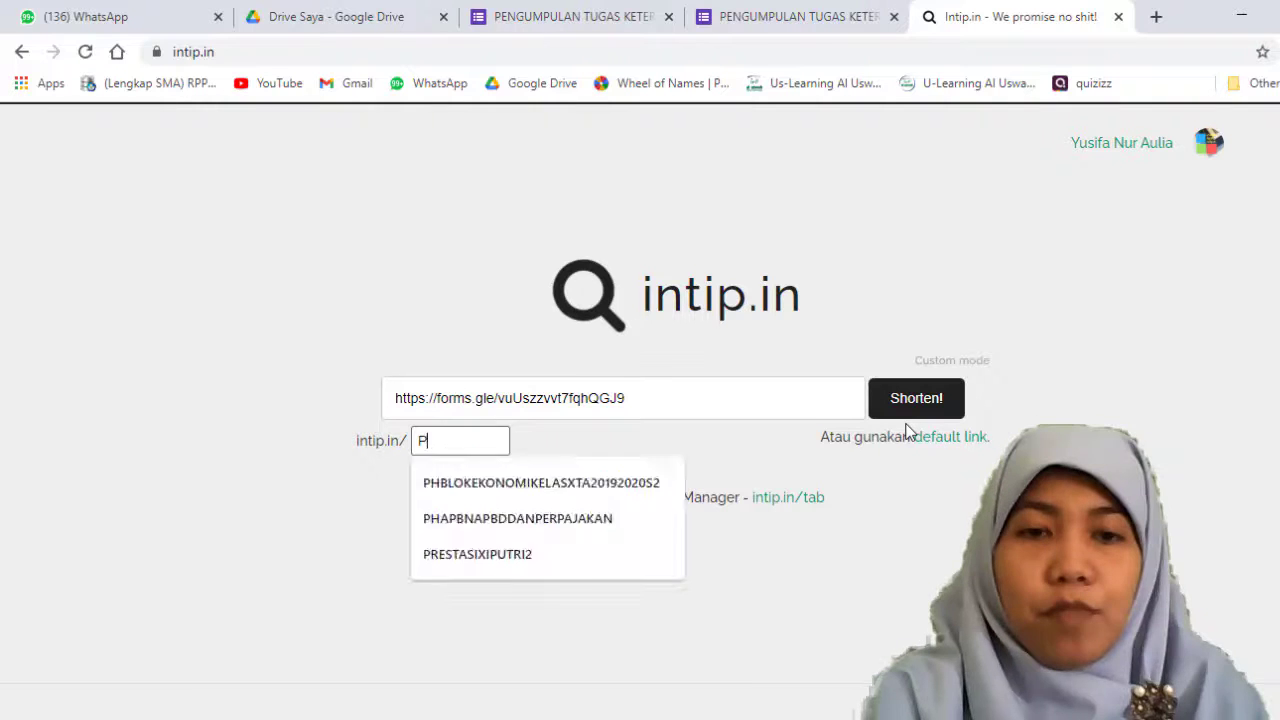
{"action": "type", "text": "ENGUMP"}
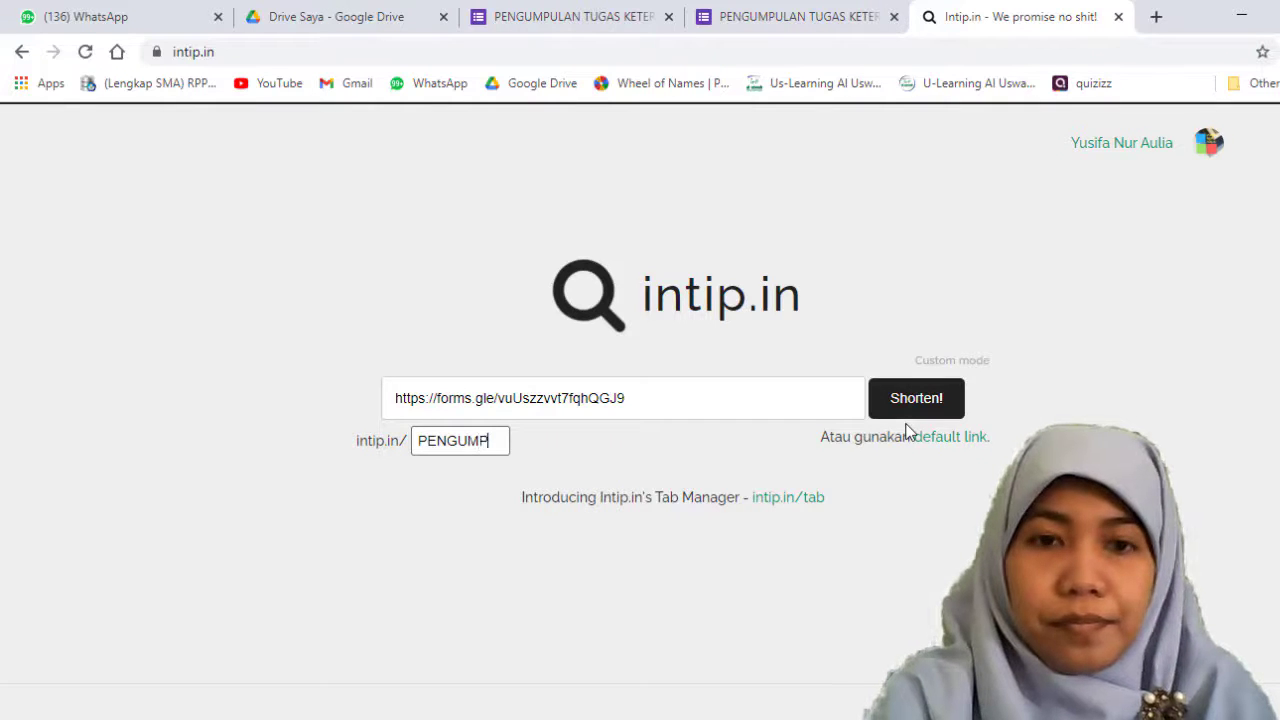
{"action": "type", "text": "ULANTUGASPPKN"}
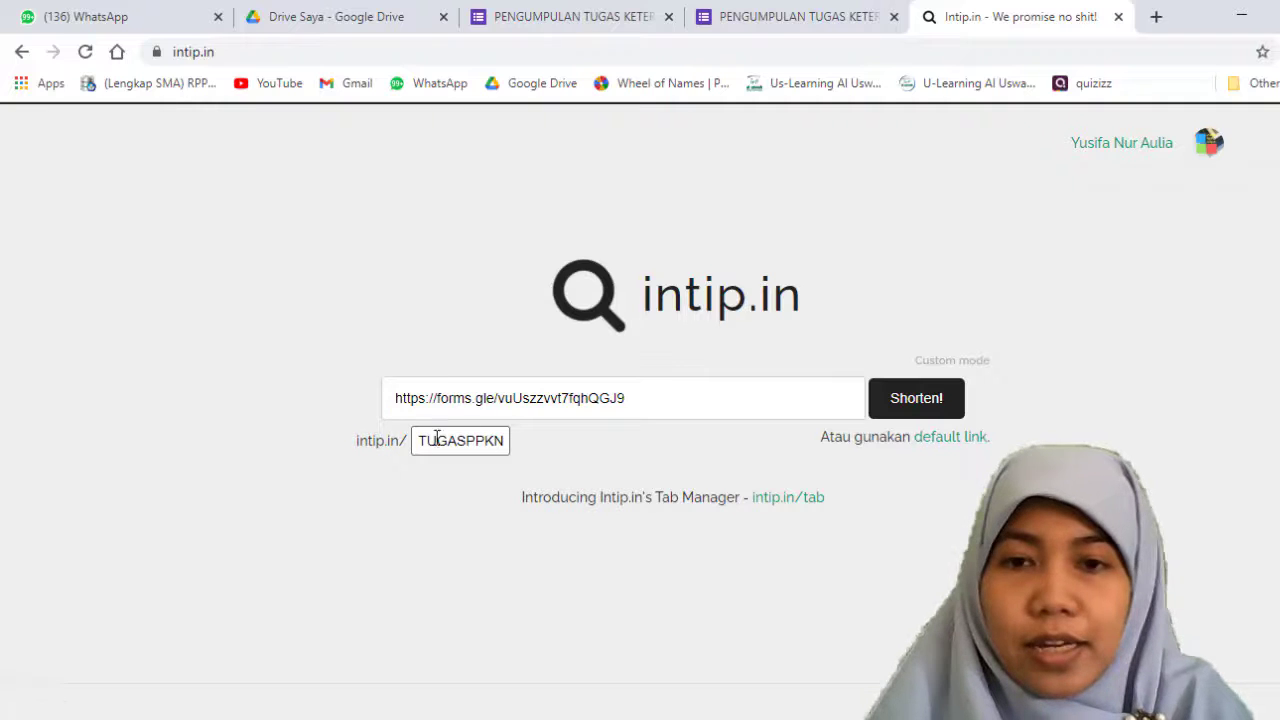
{"action": "left_click", "coordinate": [928, 402]}
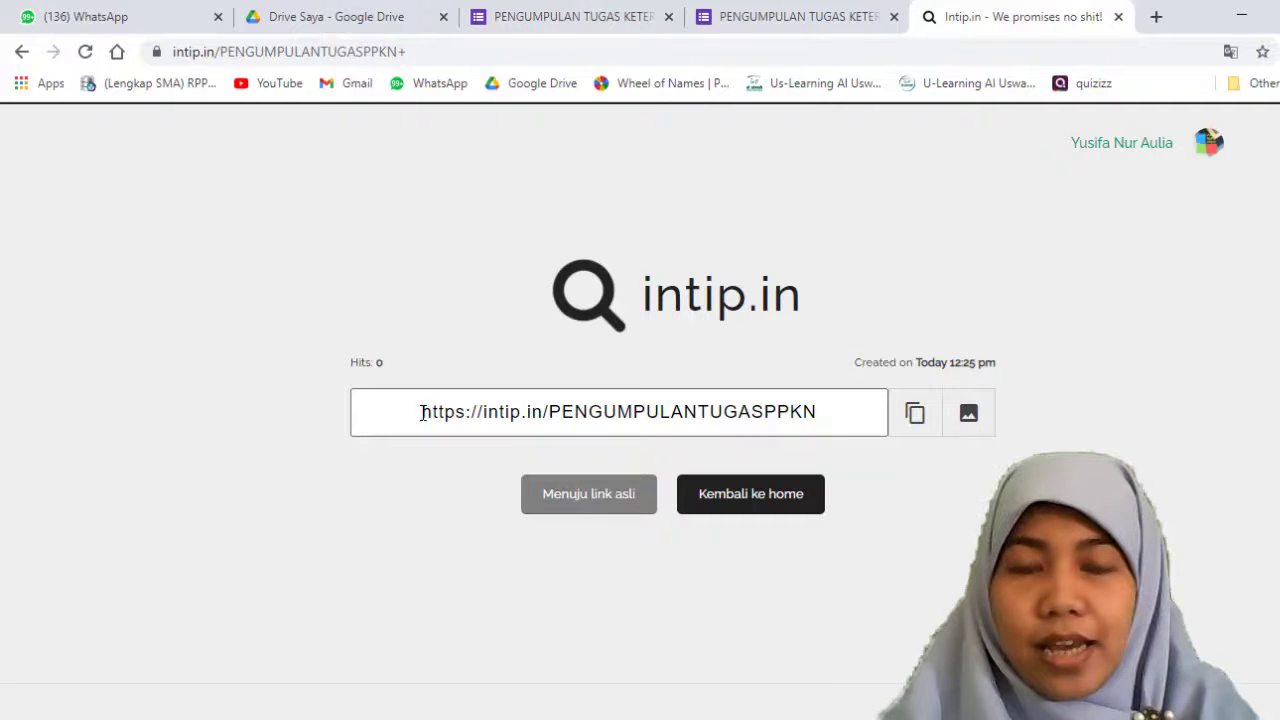
Step: Select the new custom short link and compare it with the original link in the form's sending options
{"action": "left_click_drag", "start_coordinate": [420, 411], "coordinate": [834, 426]}
{"action": "key", "text": "ctrl+c"}
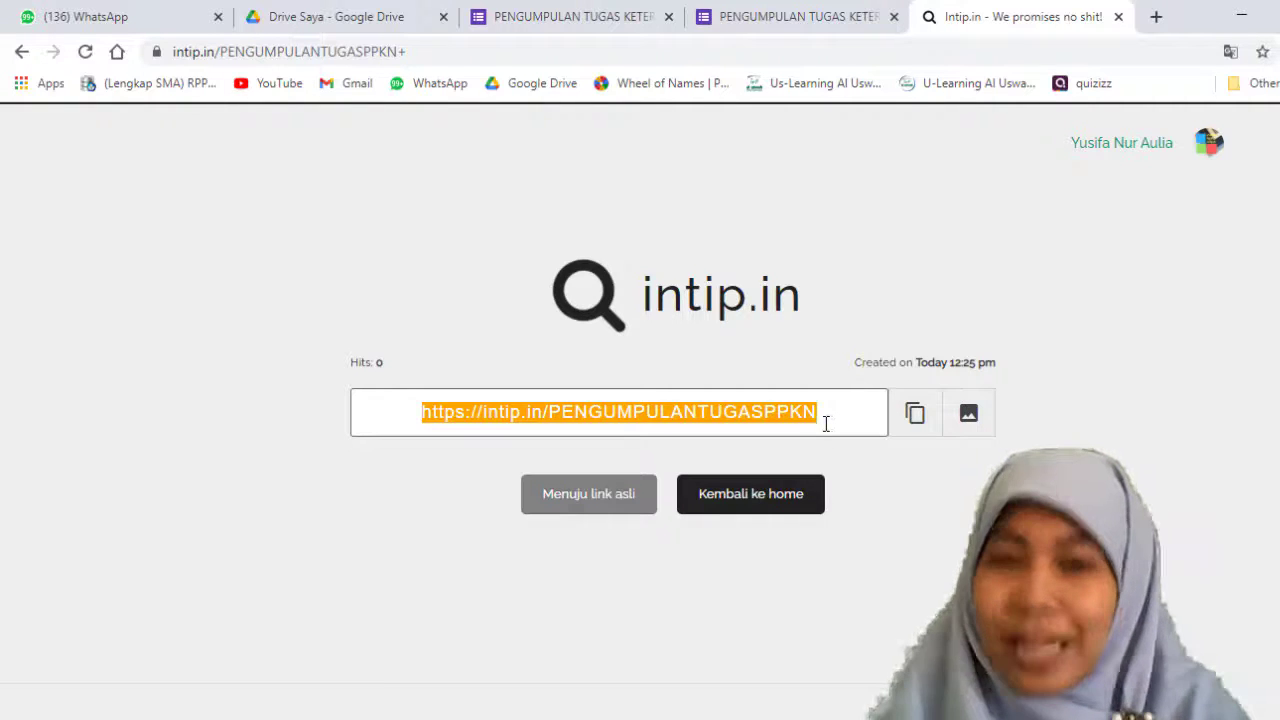
{"action": "left_click", "coordinate": [586, 16]}
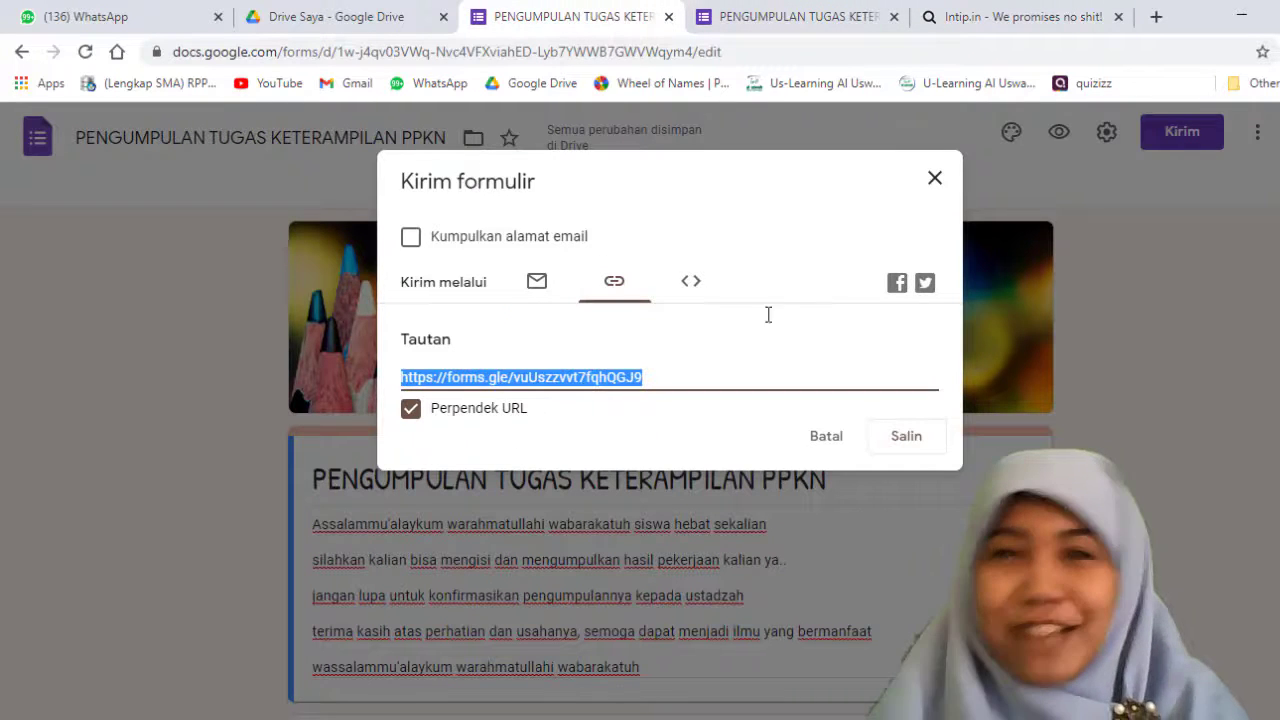
{"action": "left_click", "coordinate": [1000, 17]}
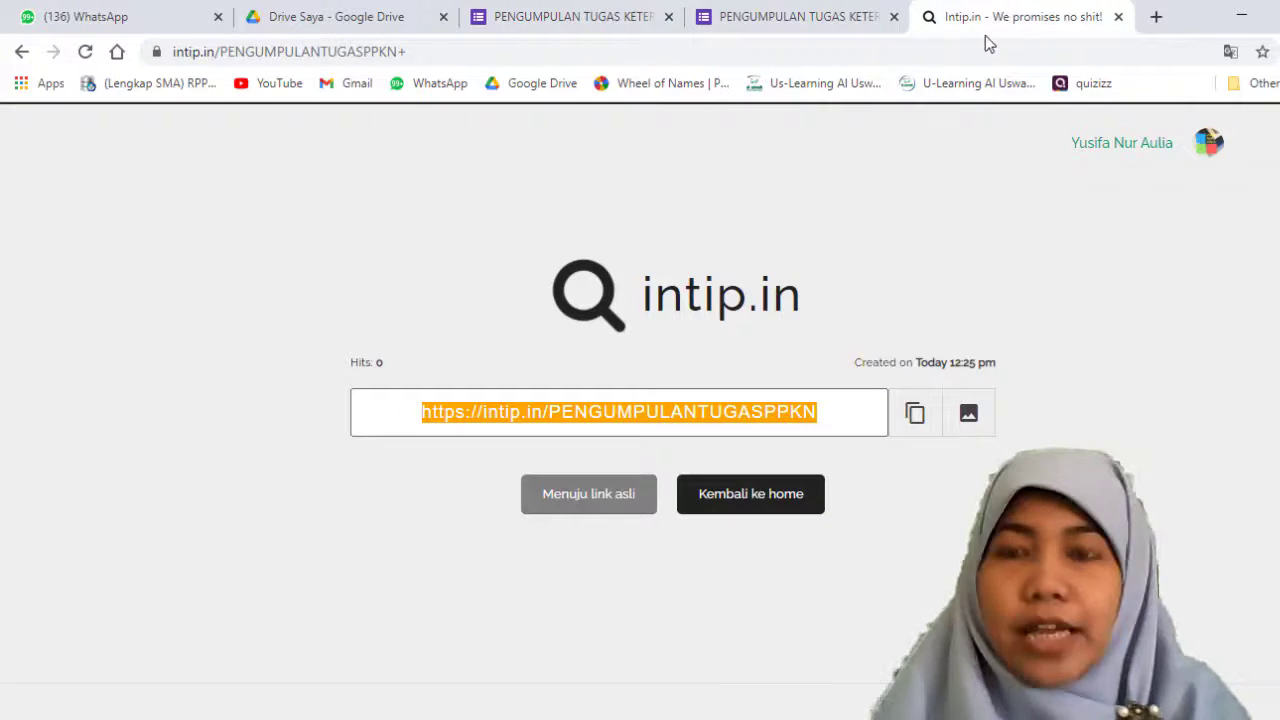
Step: Open the Us-Learning Al Uswah site in a new browser tab and log in with the teacher's username and password
{"action": "left_click", "coordinate": [1153, 18]}
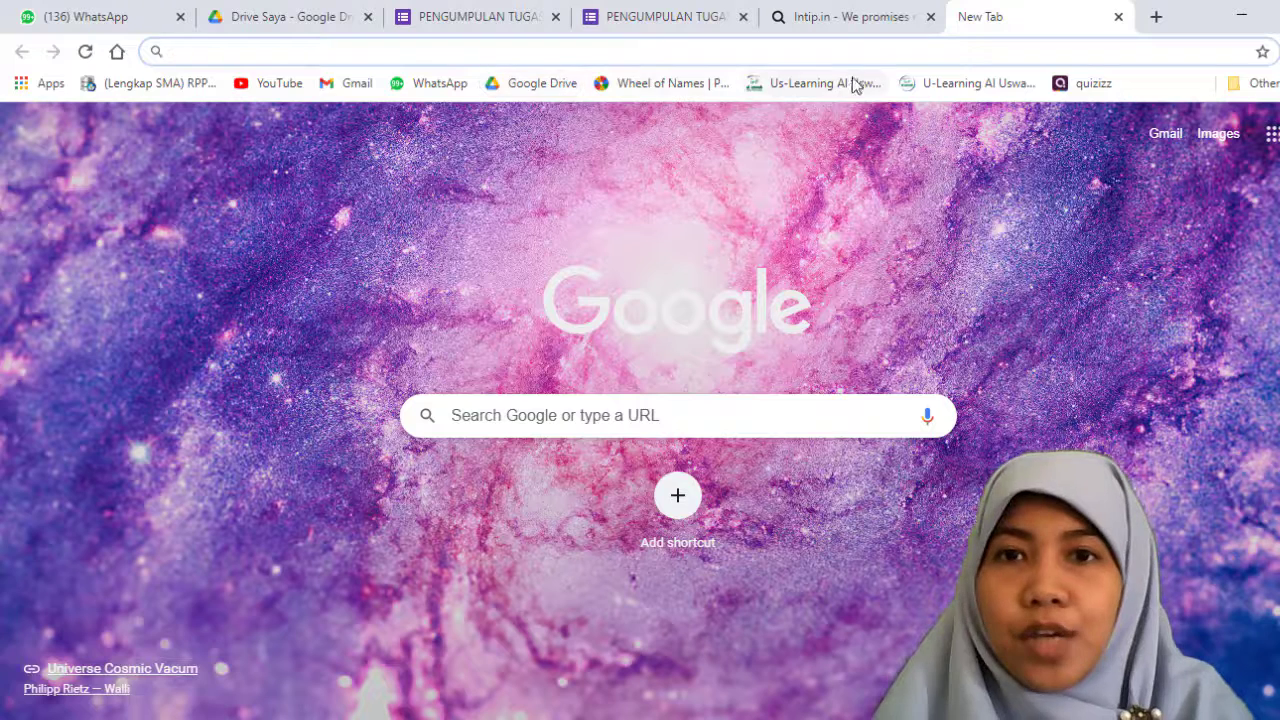
{"action": "left_click", "coordinate": [832, 89]}
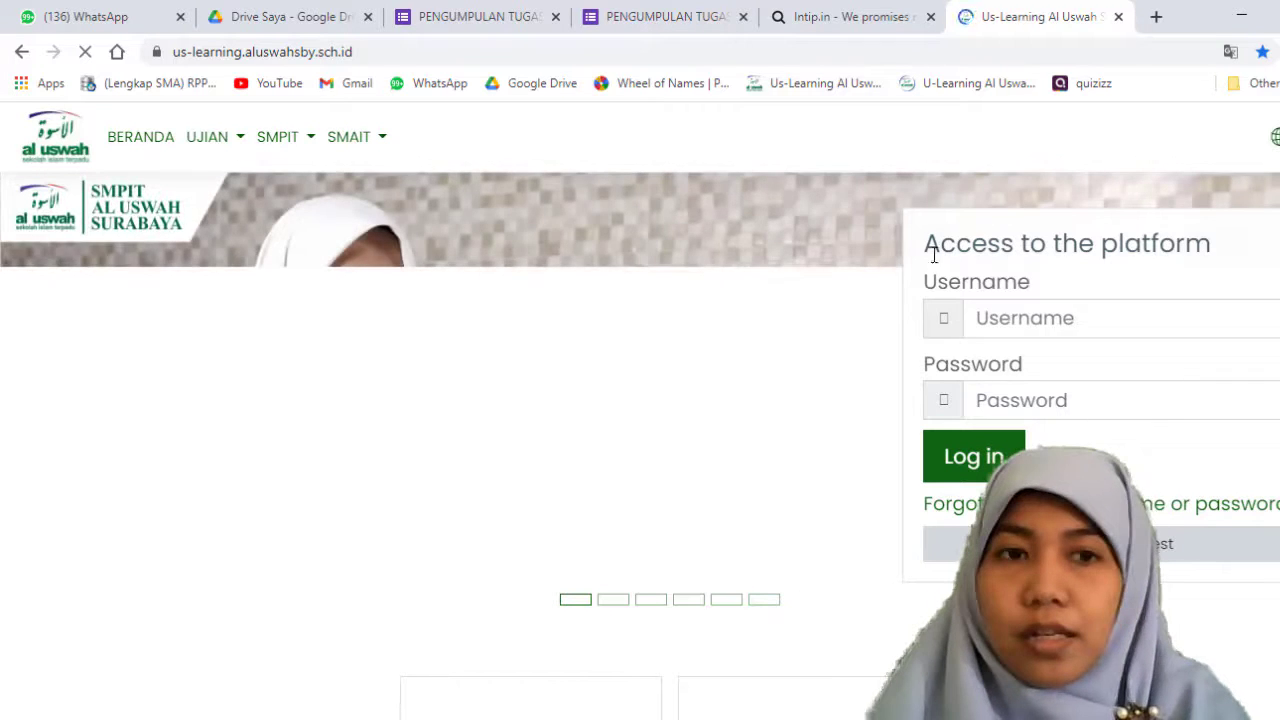
{"action": "left_click", "coordinate": [1052, 317]}
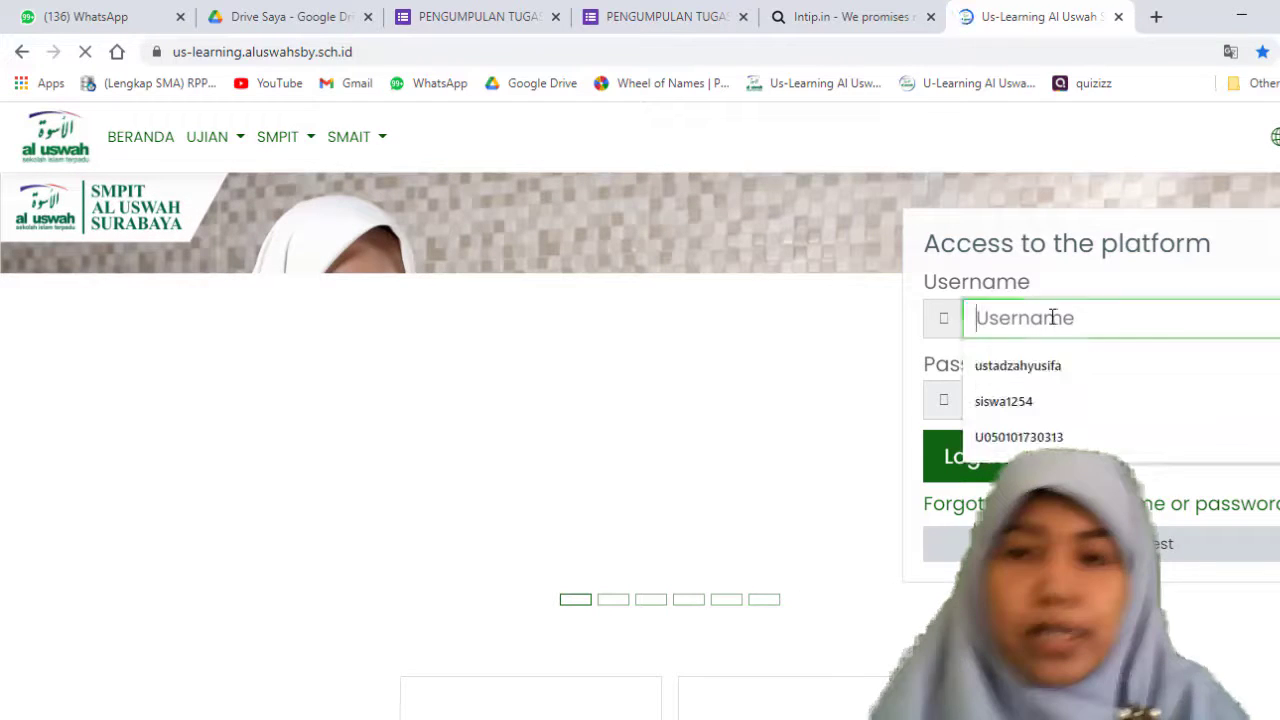
{"action": "left_click", "coordinate": [1084, 366]}
{"action": "left_click", "coordinate": [1077, 392]}
{"action": "type", "text": "*********"}
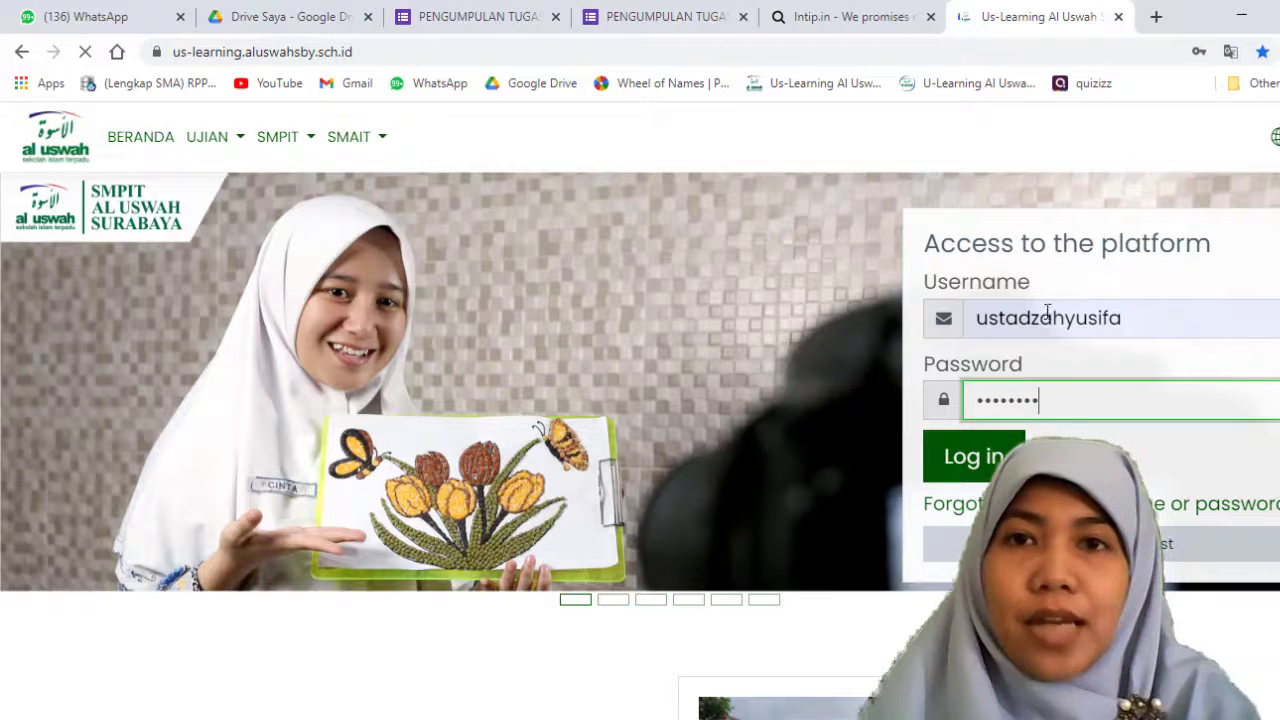
Step: Open the intip.in short link in a new browser tab and look through the assignment form it leads to
{"action": "left_click", "coordinate": [862, 20]}
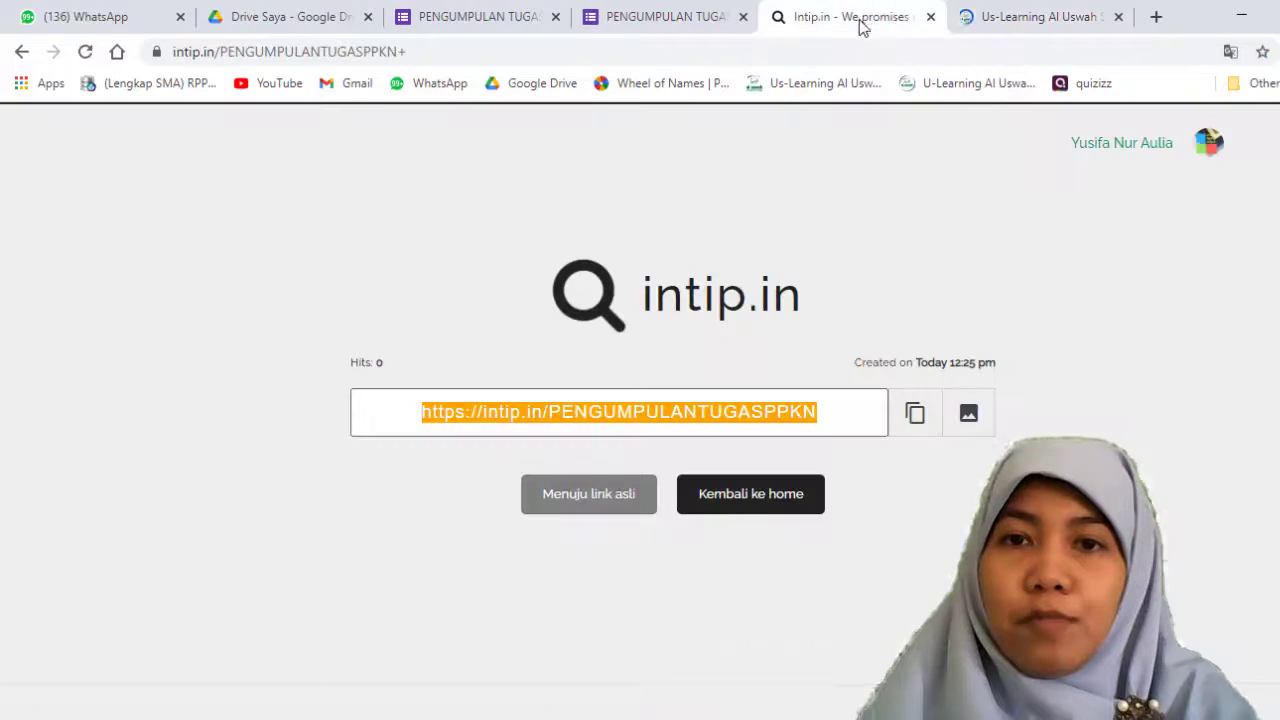
{"action": "left_click", "coordinate": [1157, 22]}
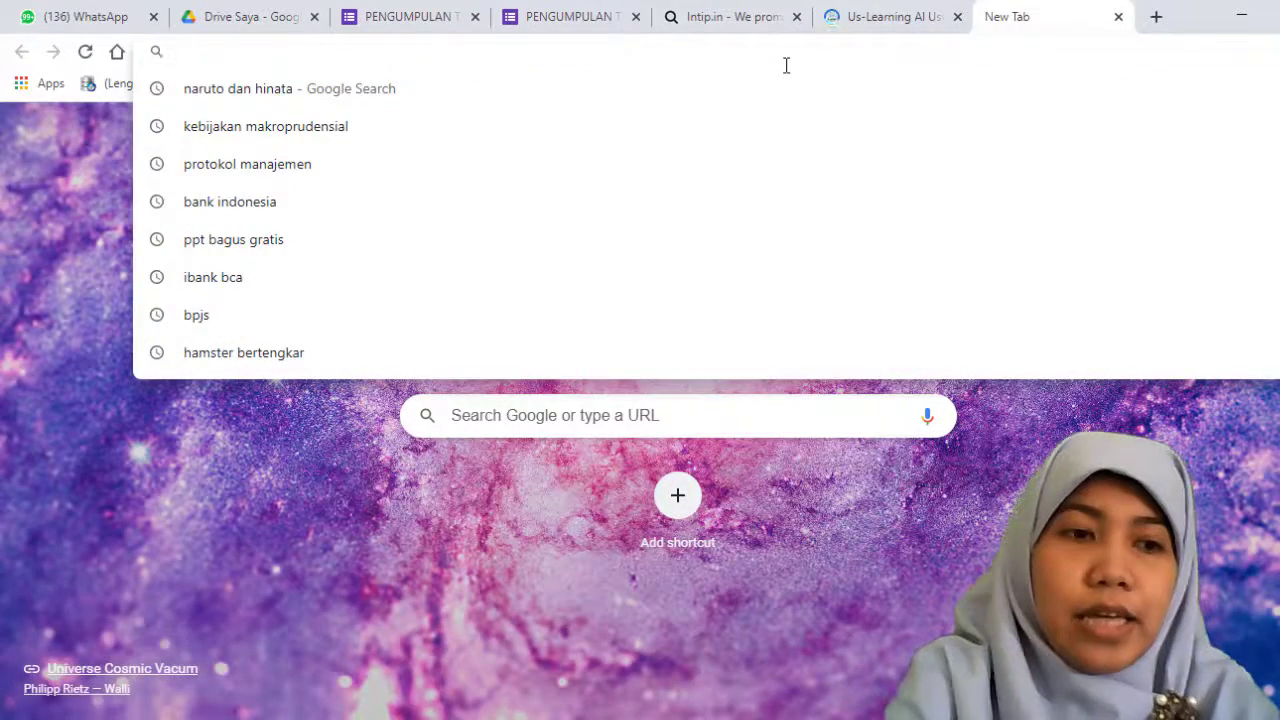
{"action": "key", "text": "ctrl+v"}
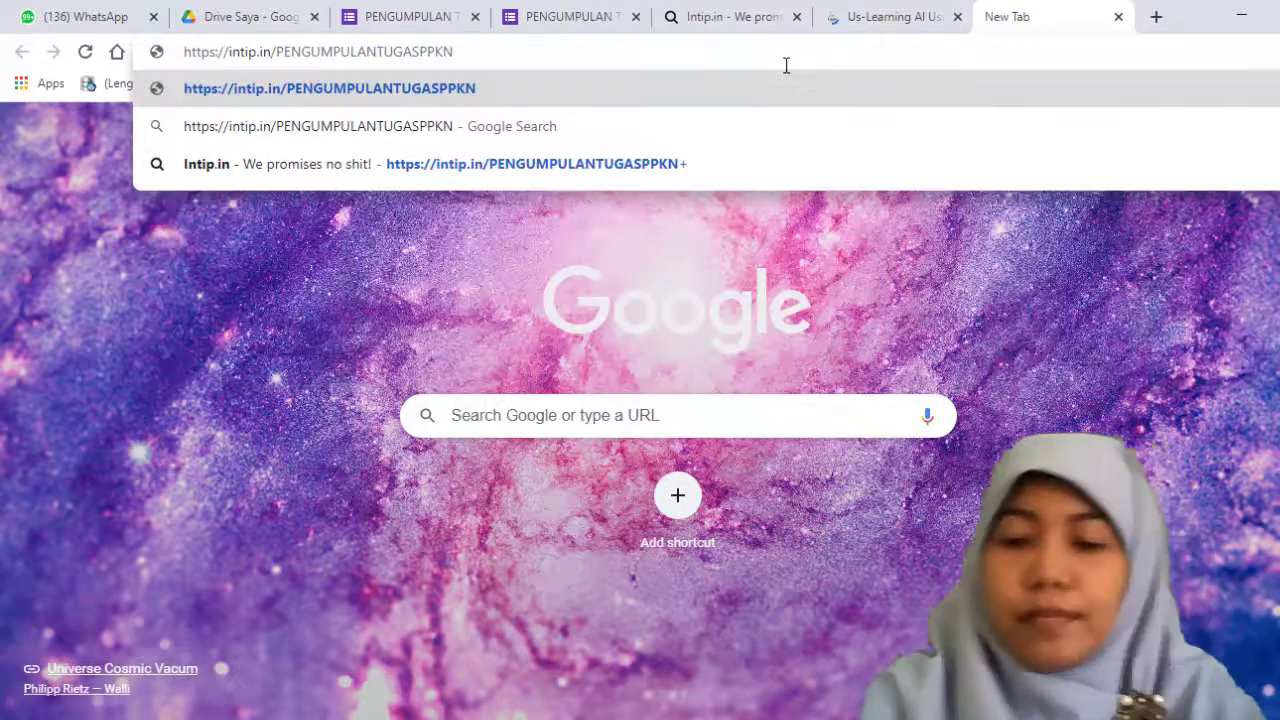
{"action": "key", "text": "Return"}
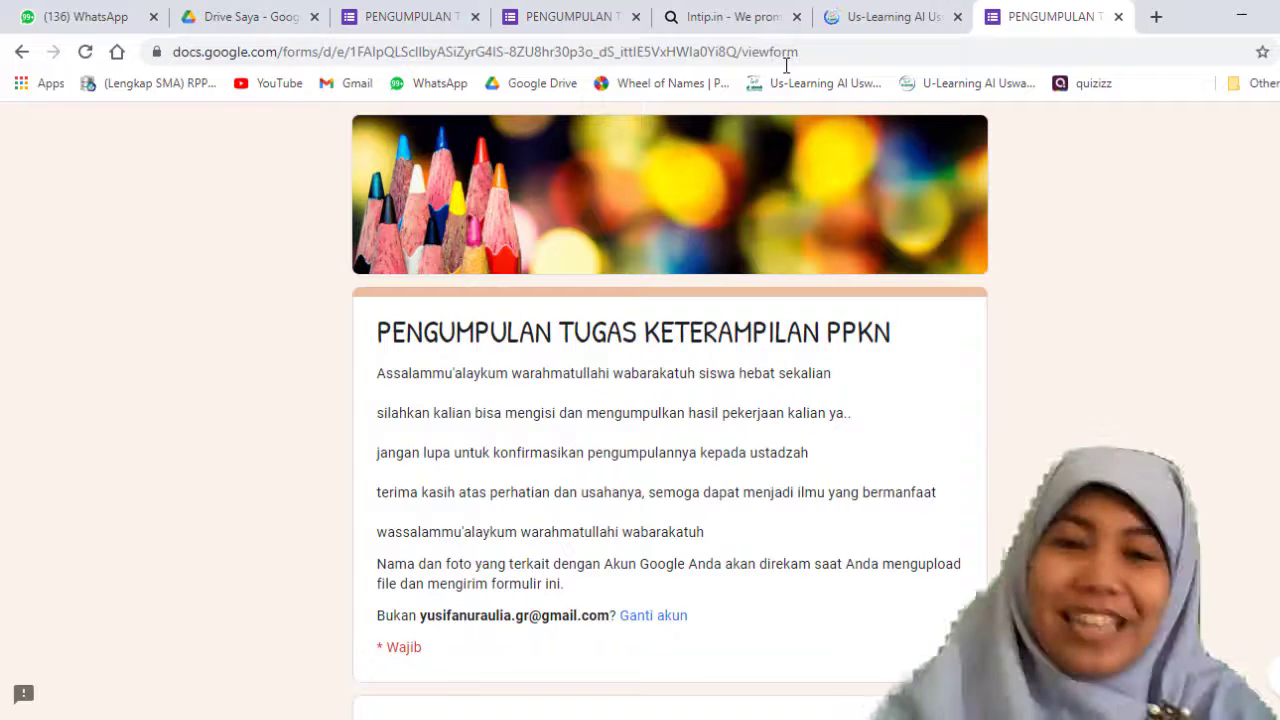
{"action": "scroll", "coordinate": [800, 374], "scroll_direction": "down", "scroll_amount": 8}
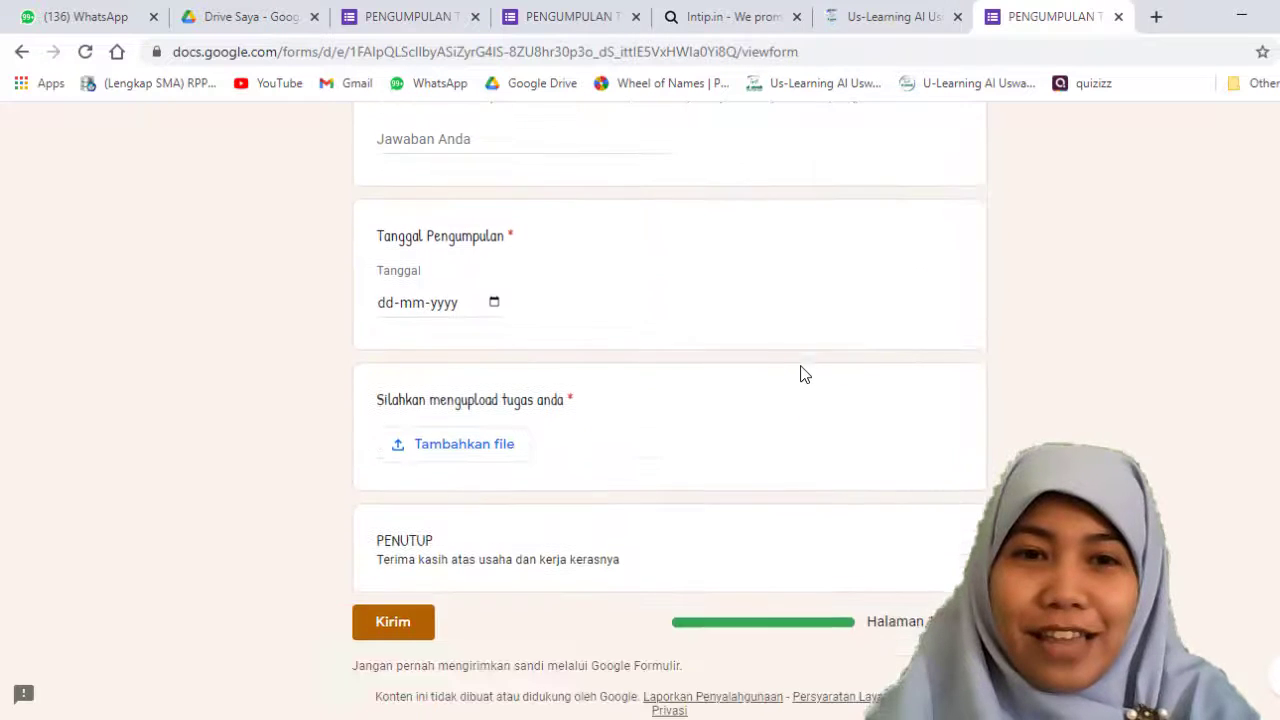
{"action": "scroll", "coordinate": [806, 368], "scroll_direction": "up", "scroll_amount": 8}
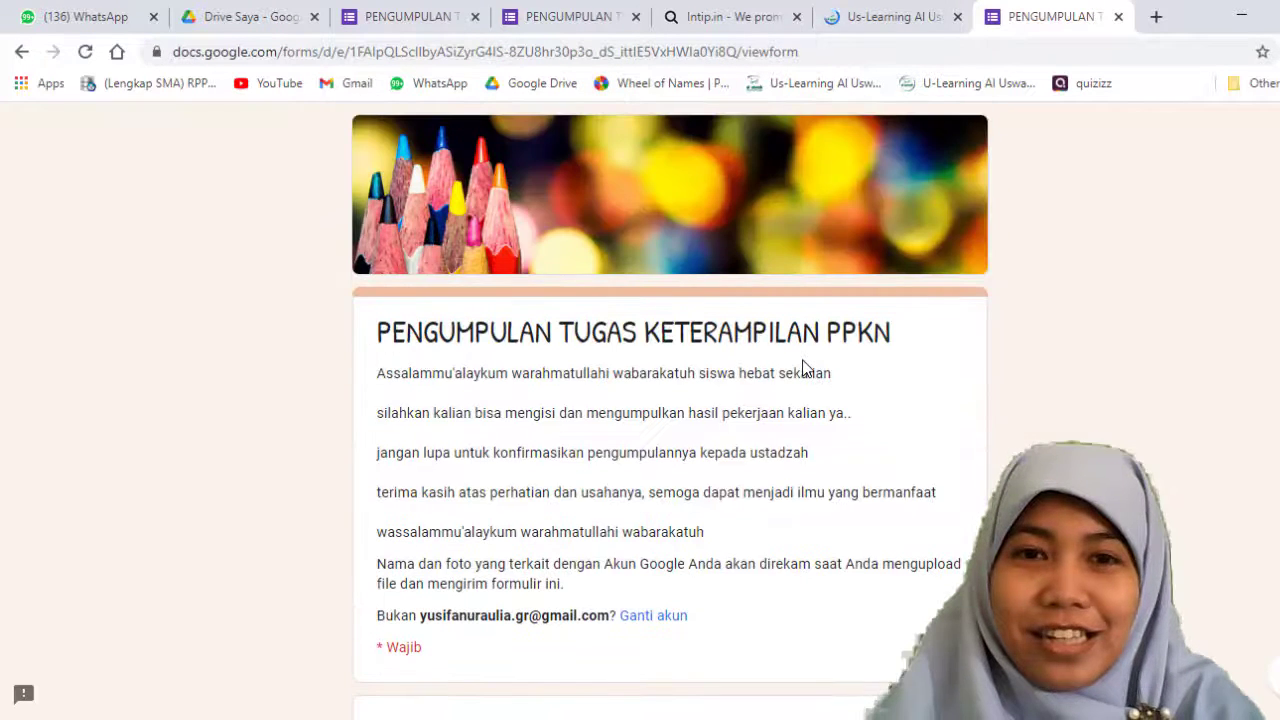
{"action": "scroll", "coordinate": [802, 366], "scroll_direction": "down", "scroll_amount": 8}
{"action": "scroll", "coordinate": [802, 366], "scroll_direction": "up", "scroll_amount": 8}
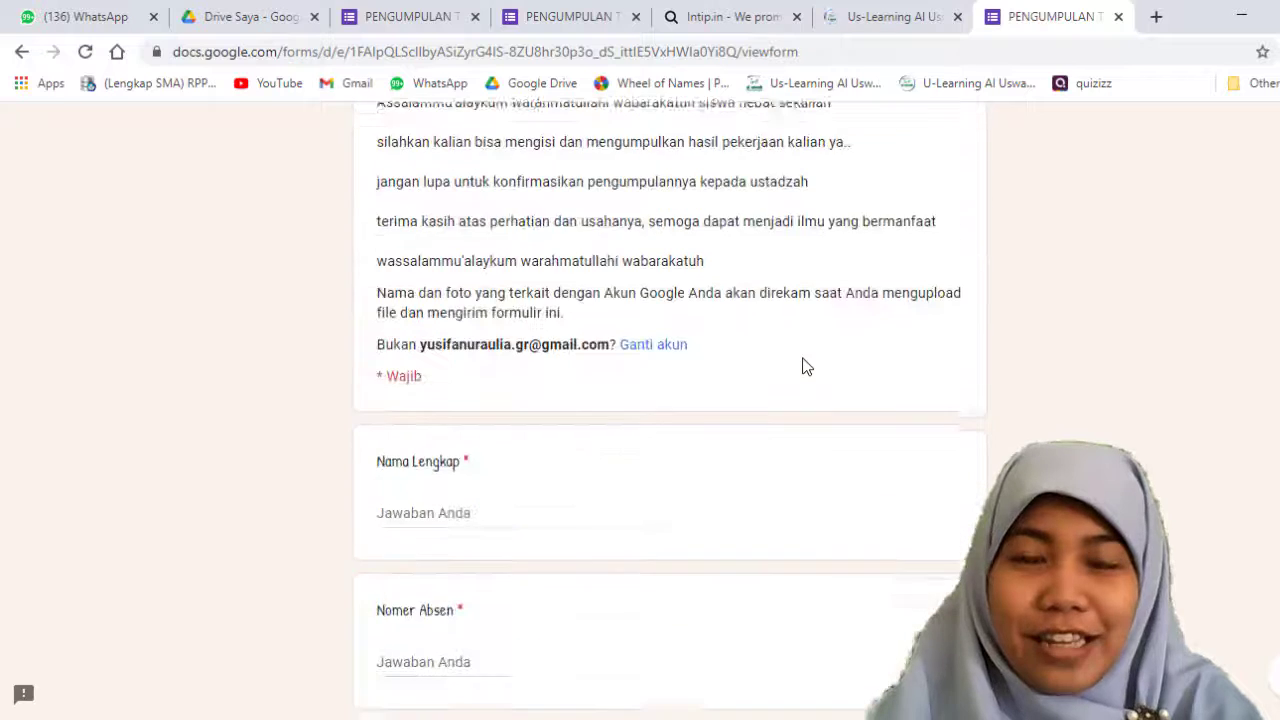
{"action": "scroll", "coordinate": [802, 366], "scroll_direction": "down", "scroll_amount": 1}
{"action": "scroll", "coordinate": [802, 366], "scroll_direction": "up", "scroll_amount": 1}
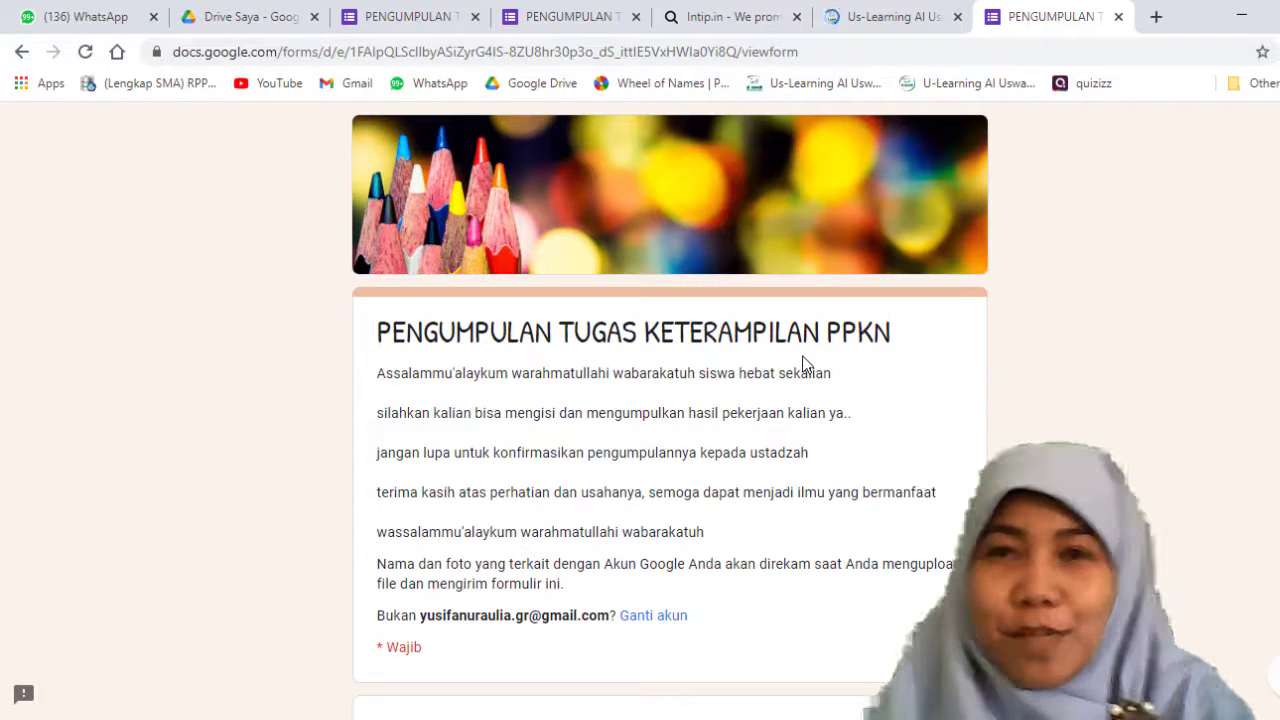
Step: Return to the Us-Learning dashboard, open the PPKn 10 IPS course and turn on course editing
{"action": "left_click", "coordinate": [886, 16]}
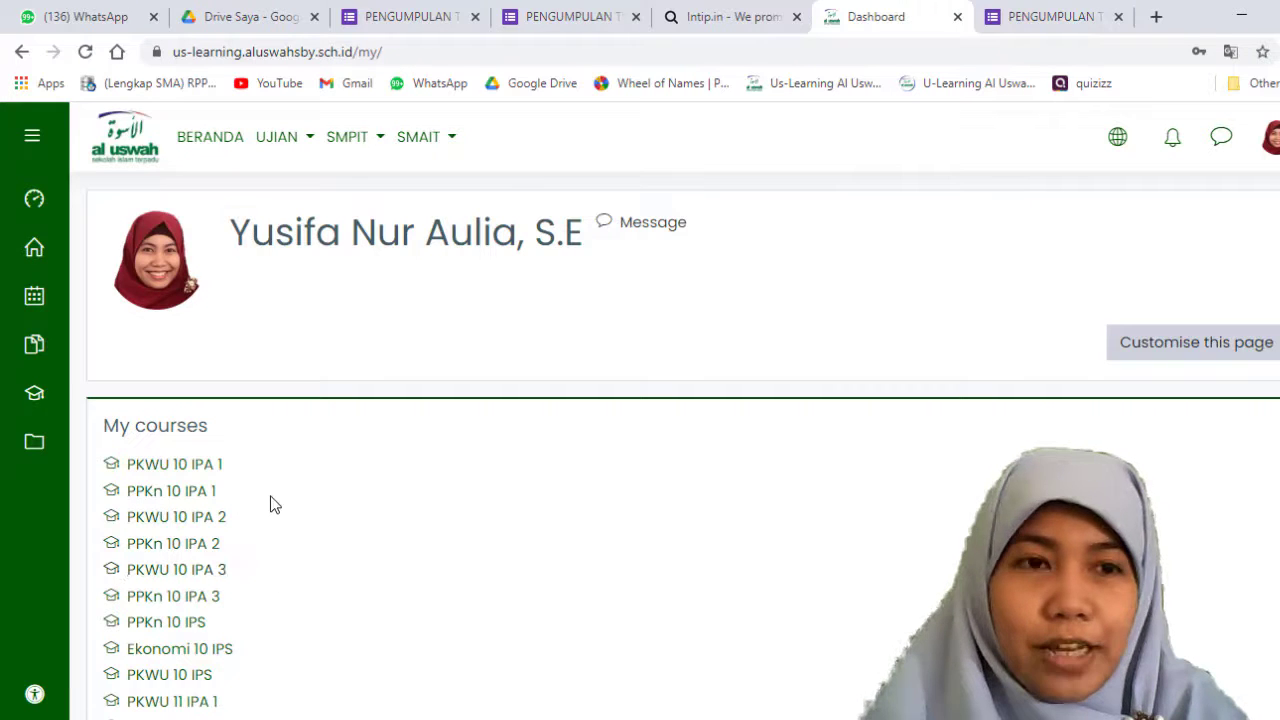
{"action": "scroll", "coordinate": [369, 543], "scroll_direction": "down", "scroll_amount": 3}
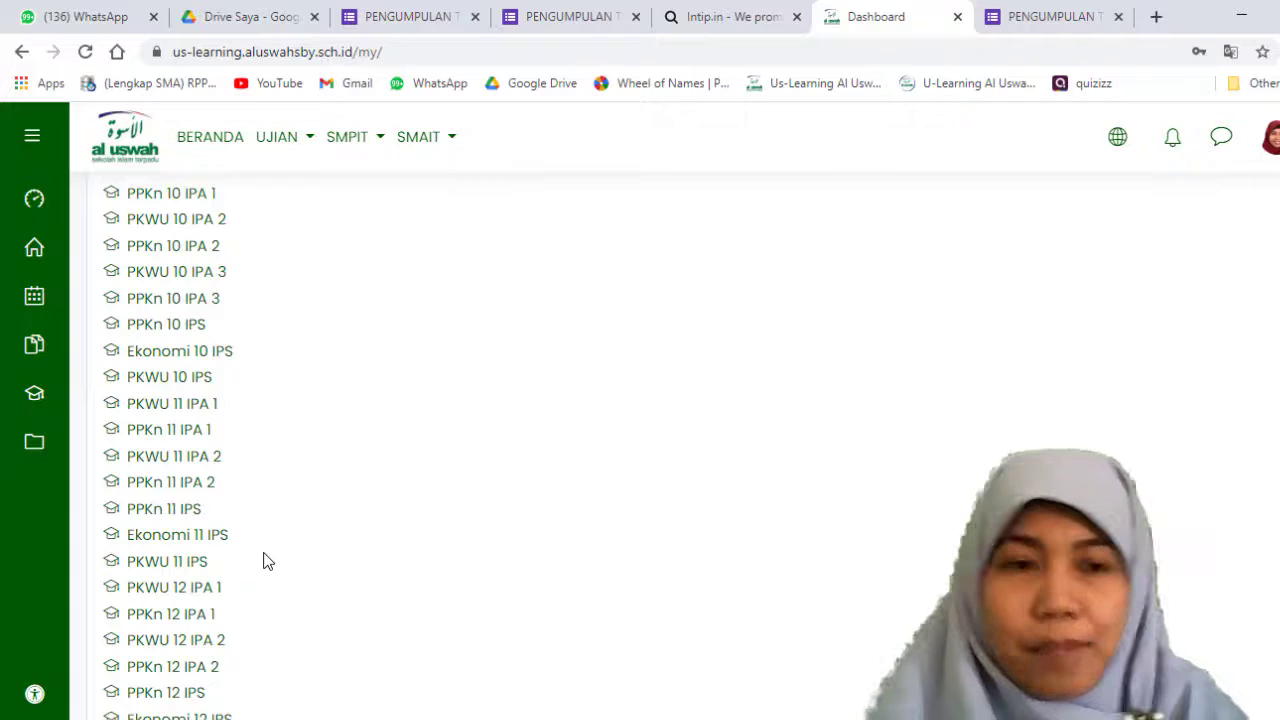
{"action": "left_click", "coordinate": [171, 328]}
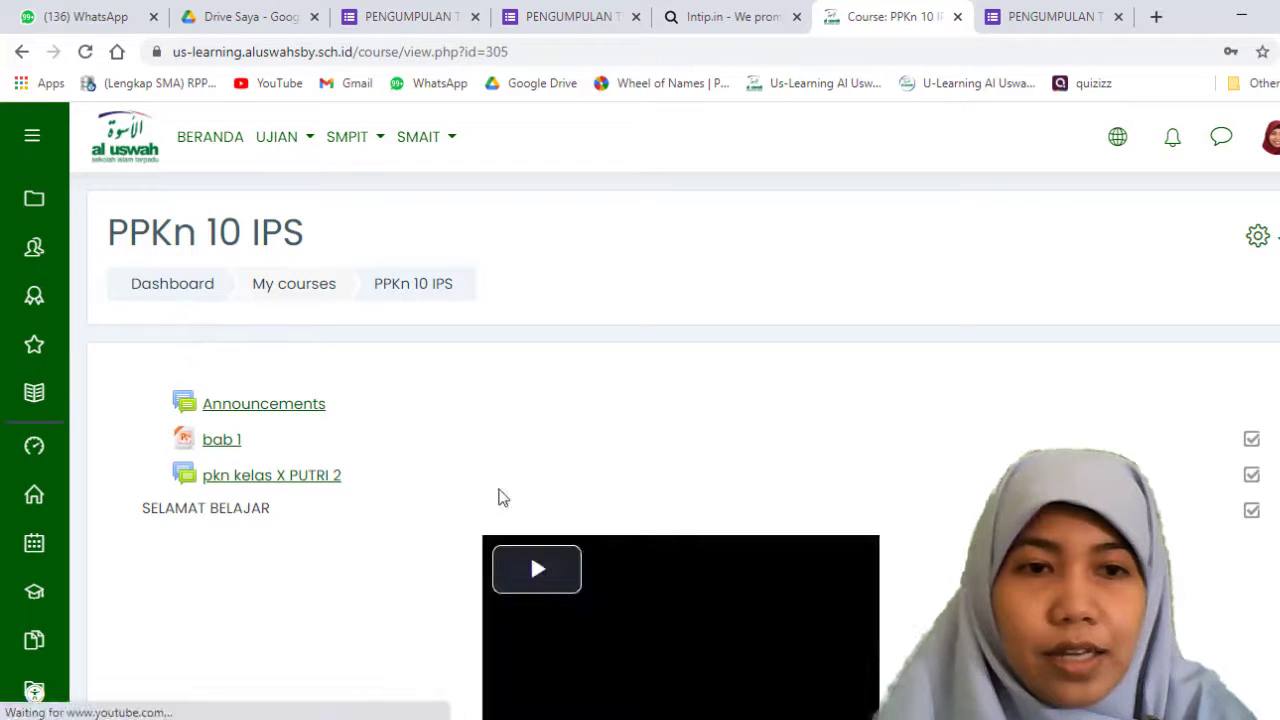
{"action": "scroll", "coordinate": [501, 465], "scroll_direction": "down", "scroll_amount": 10}
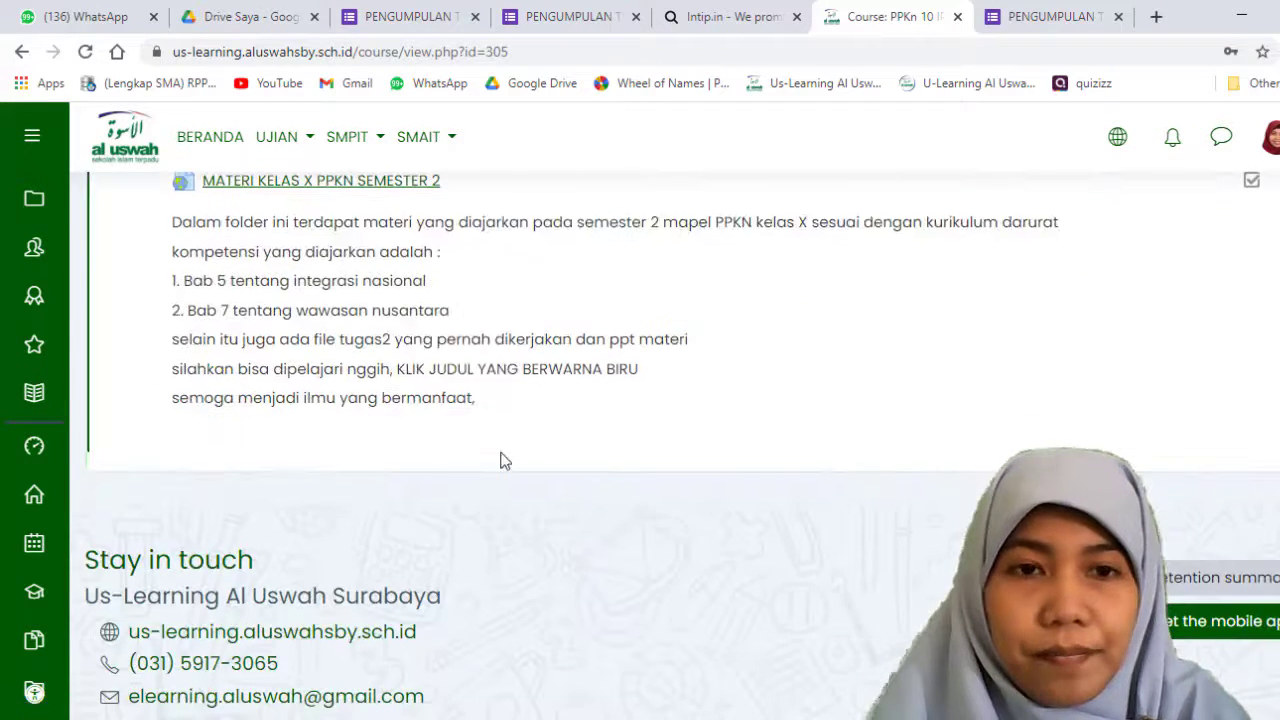
{"action": "scroll", "coordinate": [501, 460], "scroll_direction": "up", "scroll_amount": 10}
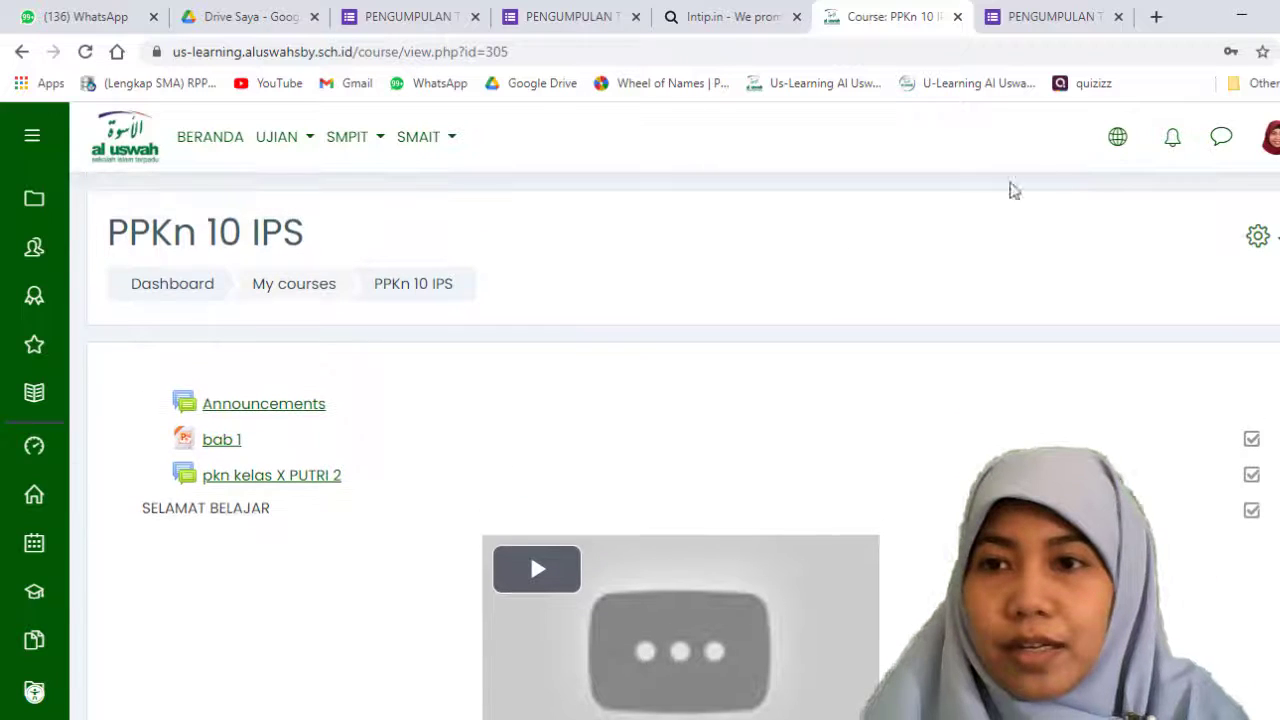
{"action": "left_click", "coordinate": [1260, 237]}
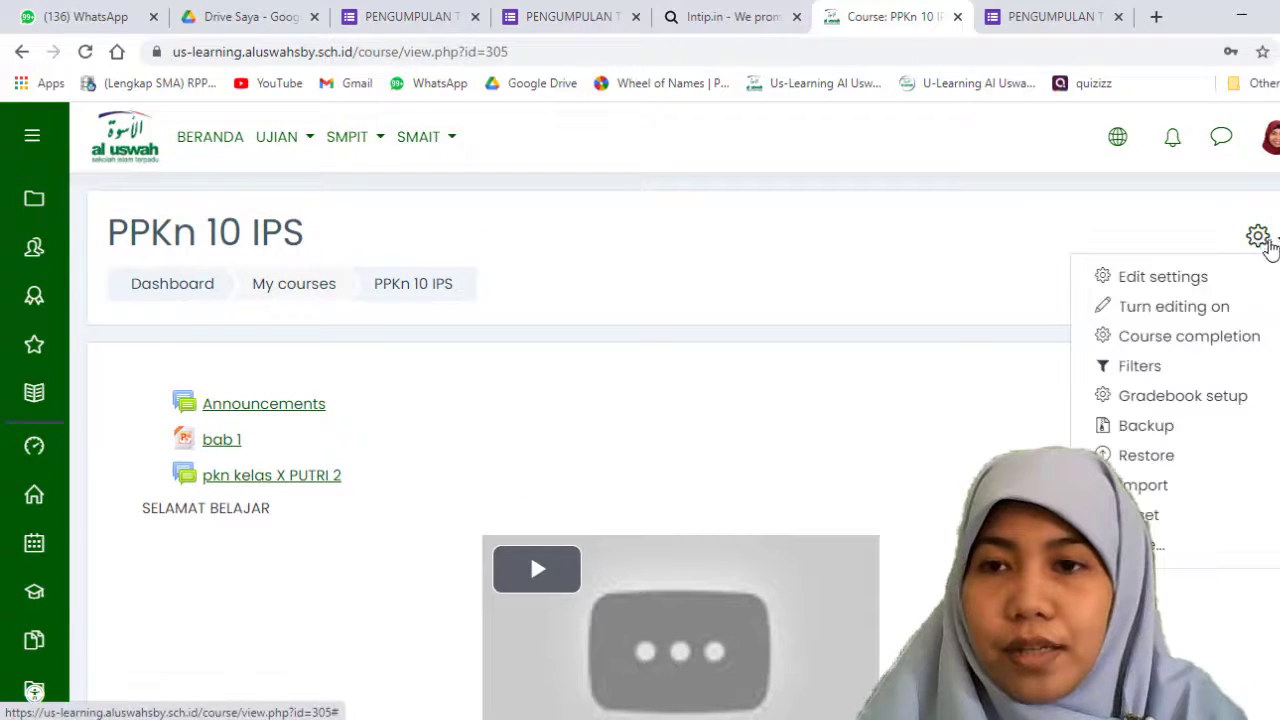
{"action": "left_click", "coordinate": [1173, 307]}
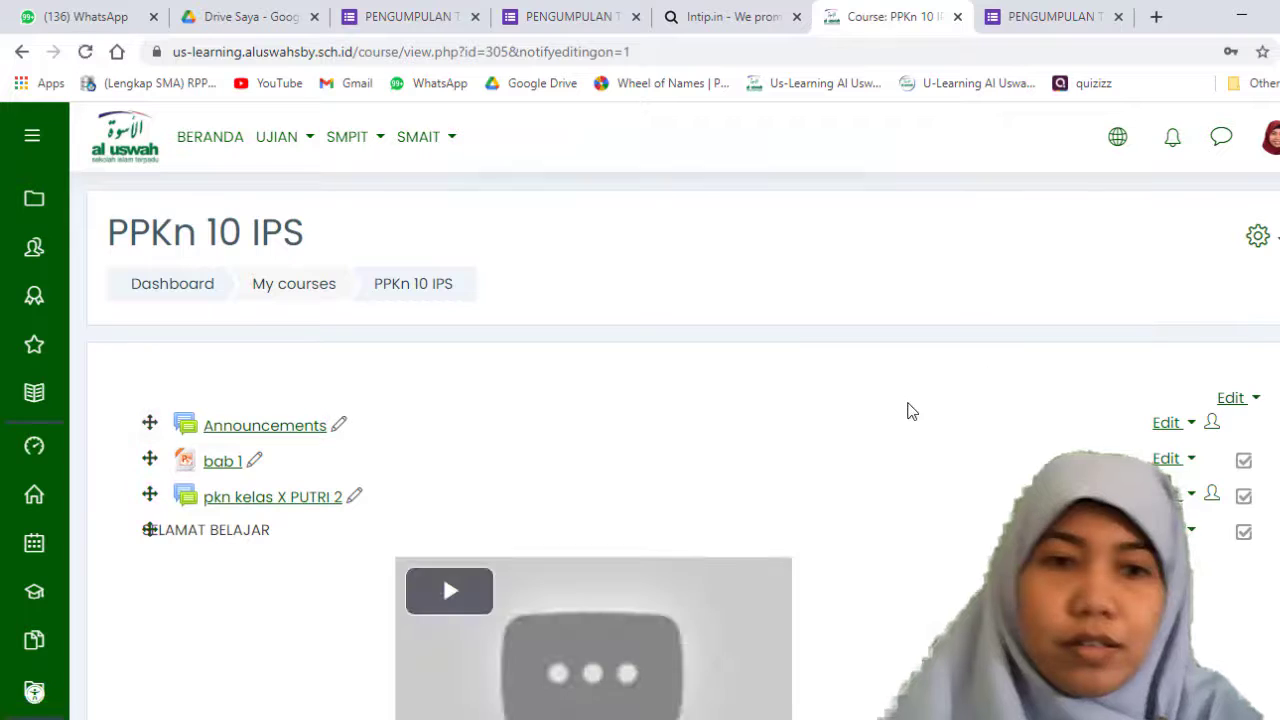
Step: Add a new URL resource to the general section of the PPKn 10 IPS course
{"action": "scroll", "coordinate": [908, 409], "scroll_direction": "down", "scroll_amount": 2}
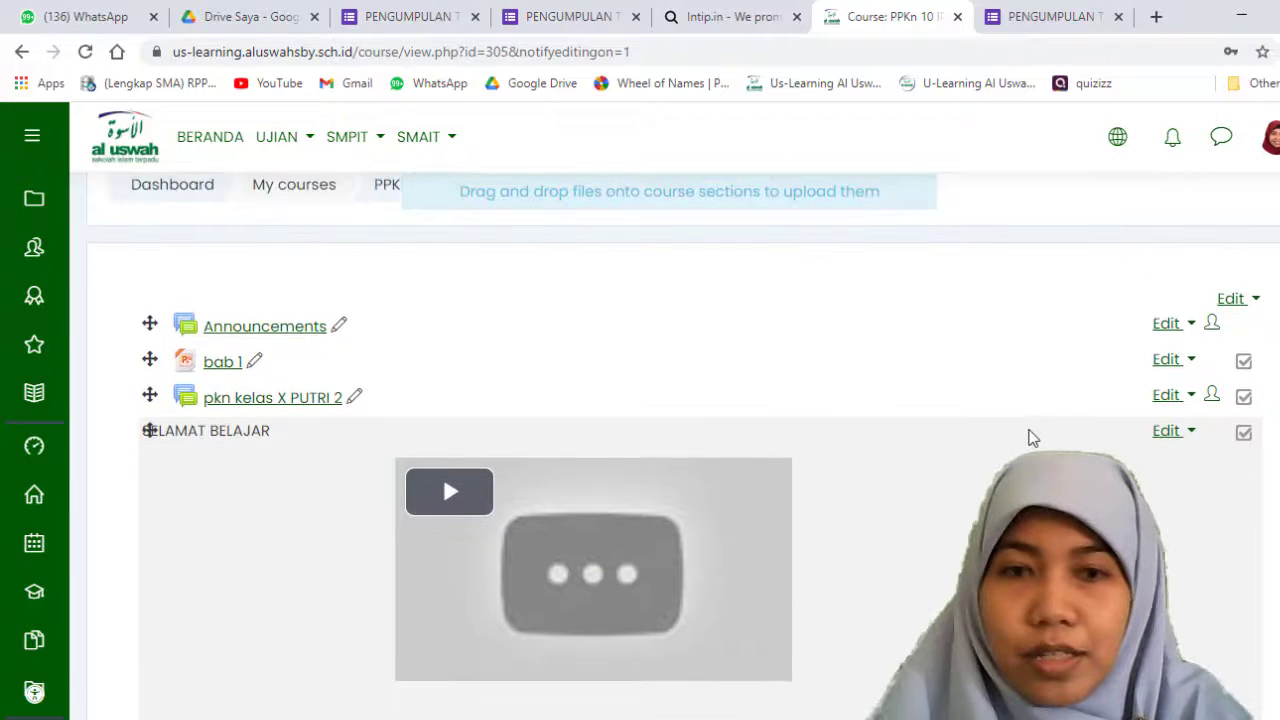
{"action": "scroll", "coordinate": [1029, 434], "scroll_direction": "down", "scroll_amount": 2}
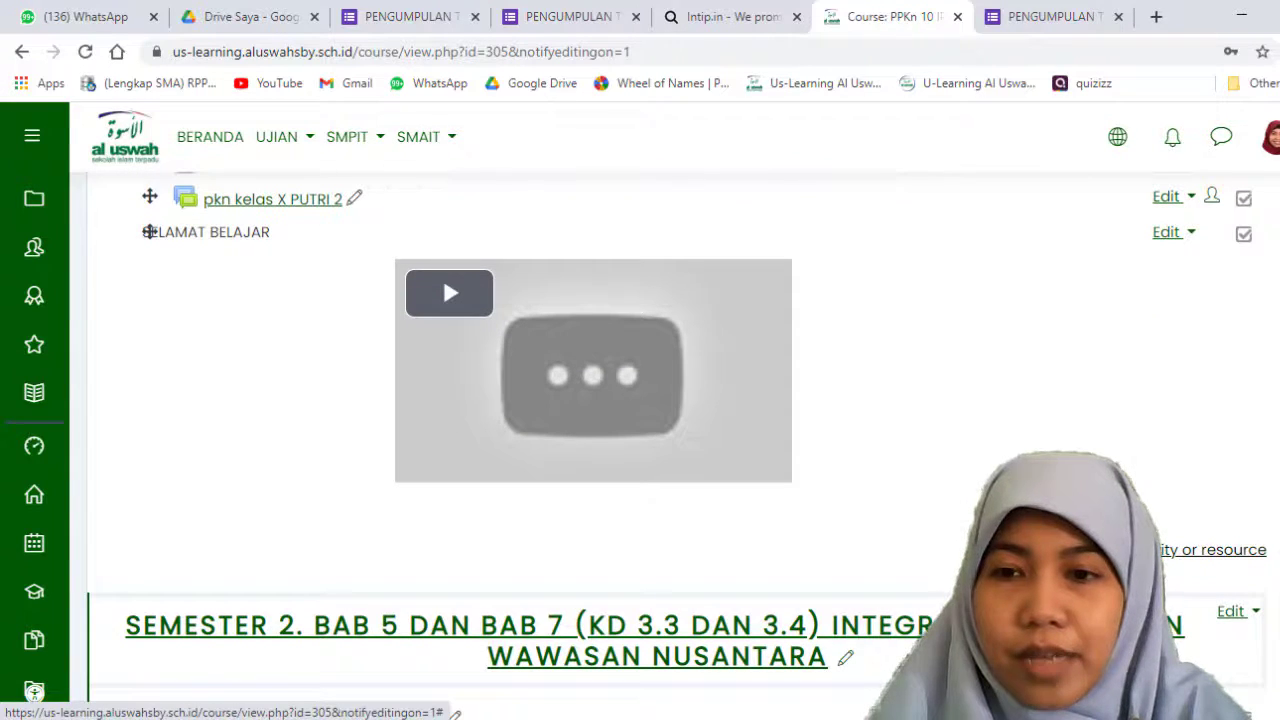
{"action": "left_click", "coordinate": [1162, 564]}
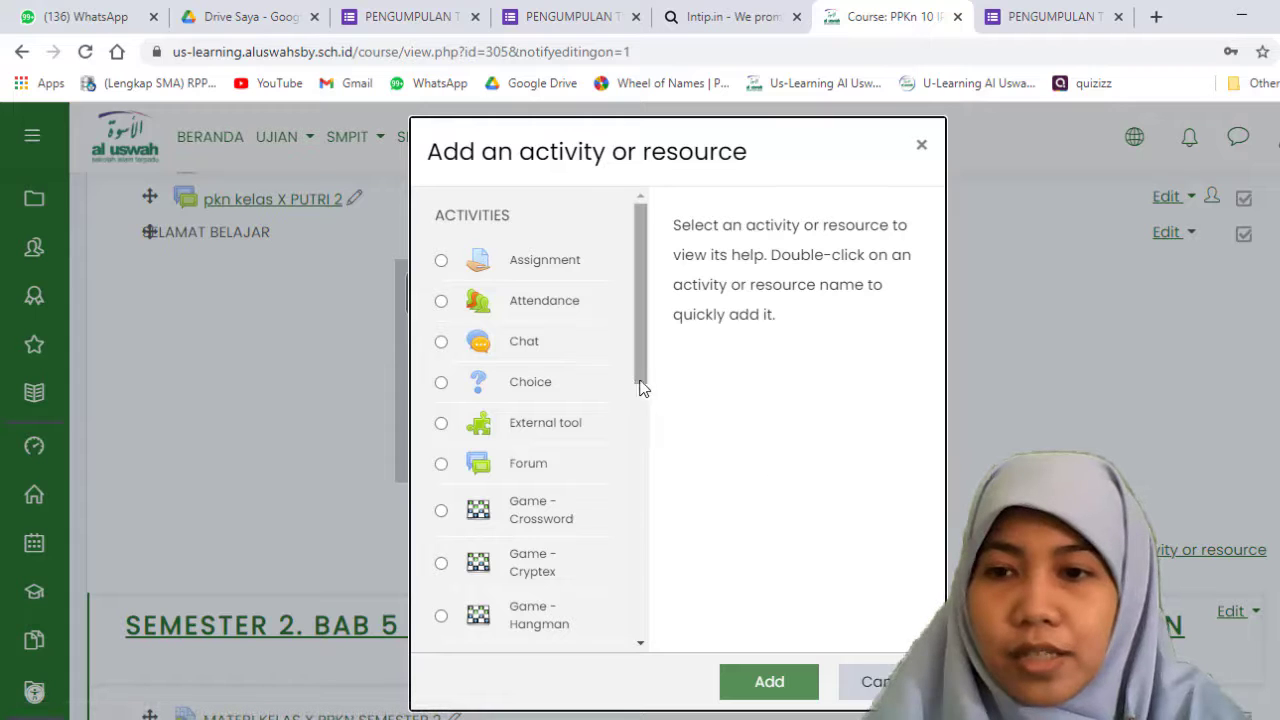
{"action": "scroll", "coordinate": [645, 497], "scroll_direction": "down", "scroll_amount": 2}
{"action": "scroll", "coordinate": [645, 497], "scroll_direction": "down", "scroll_amount": 5}
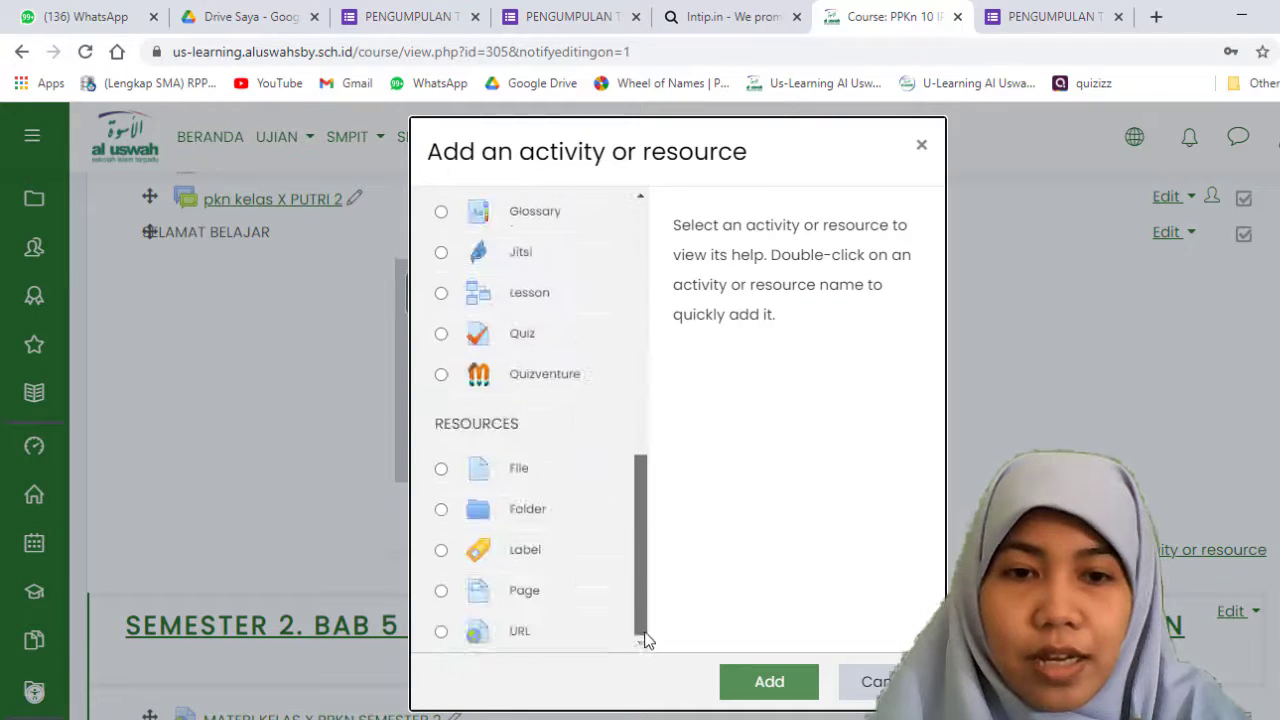
{"action": "left_click", "coordinate": [441, 632]}
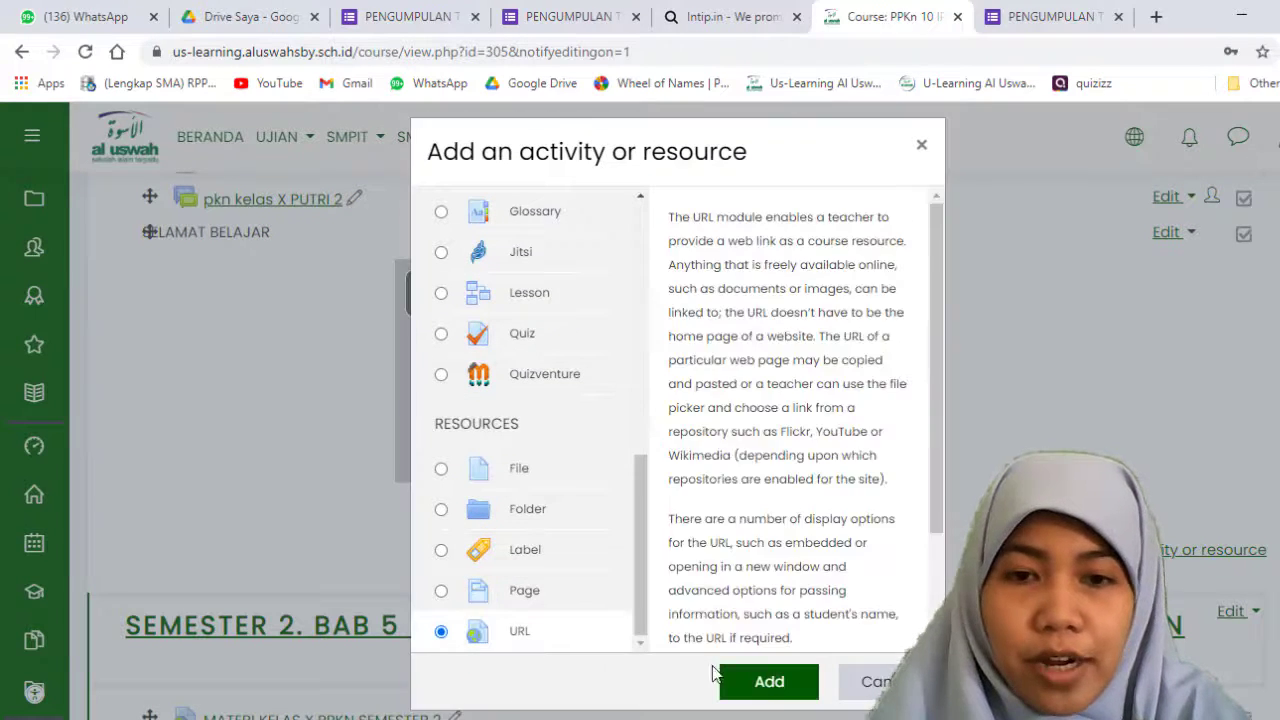
{"action": "left_click", "coordinate": [784, 692]}
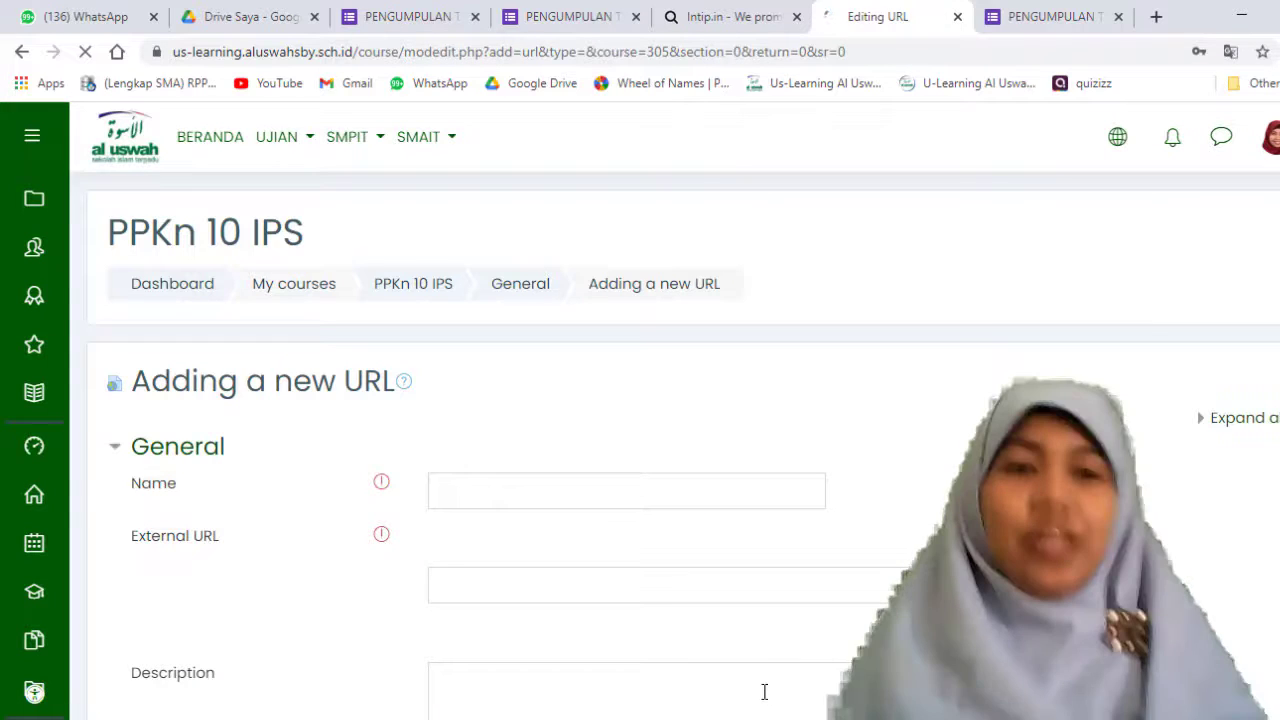
{"action": "left_click", "coordinate": [469, 491]}
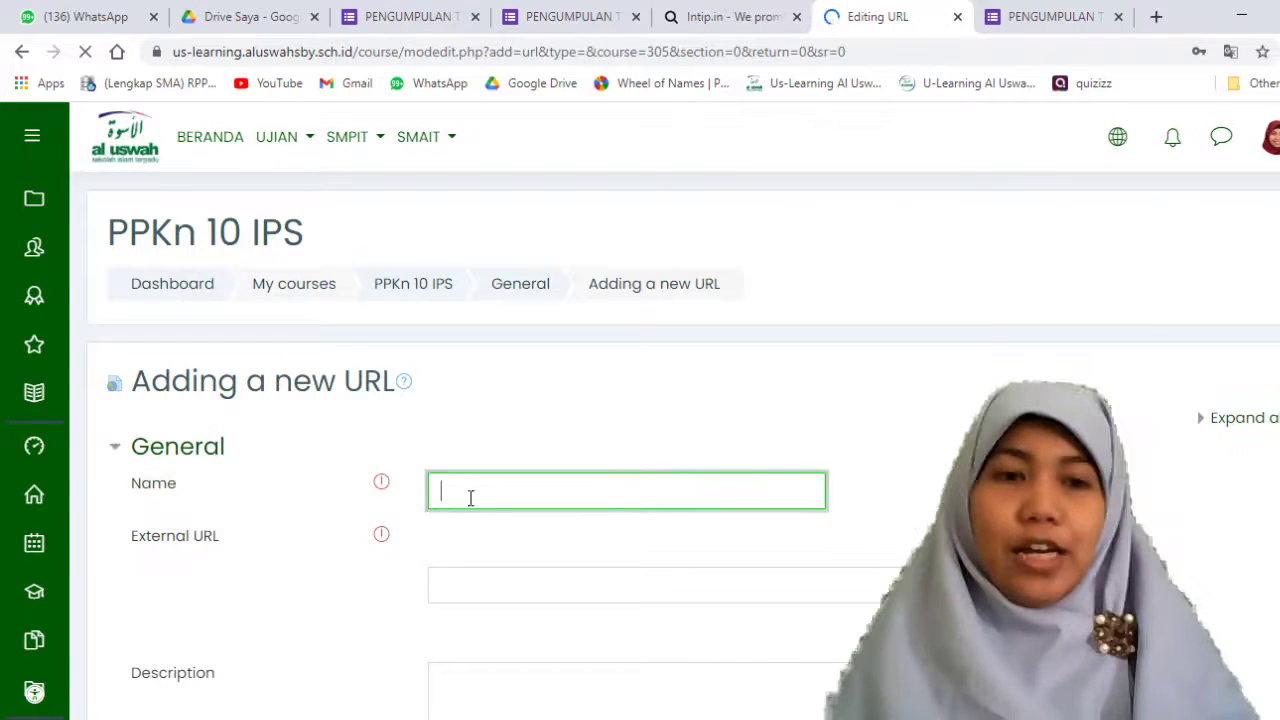
{"action": "scroll", "coordinate": [483, 543], "scroll_direction": "down", "scroll_amount": 2}
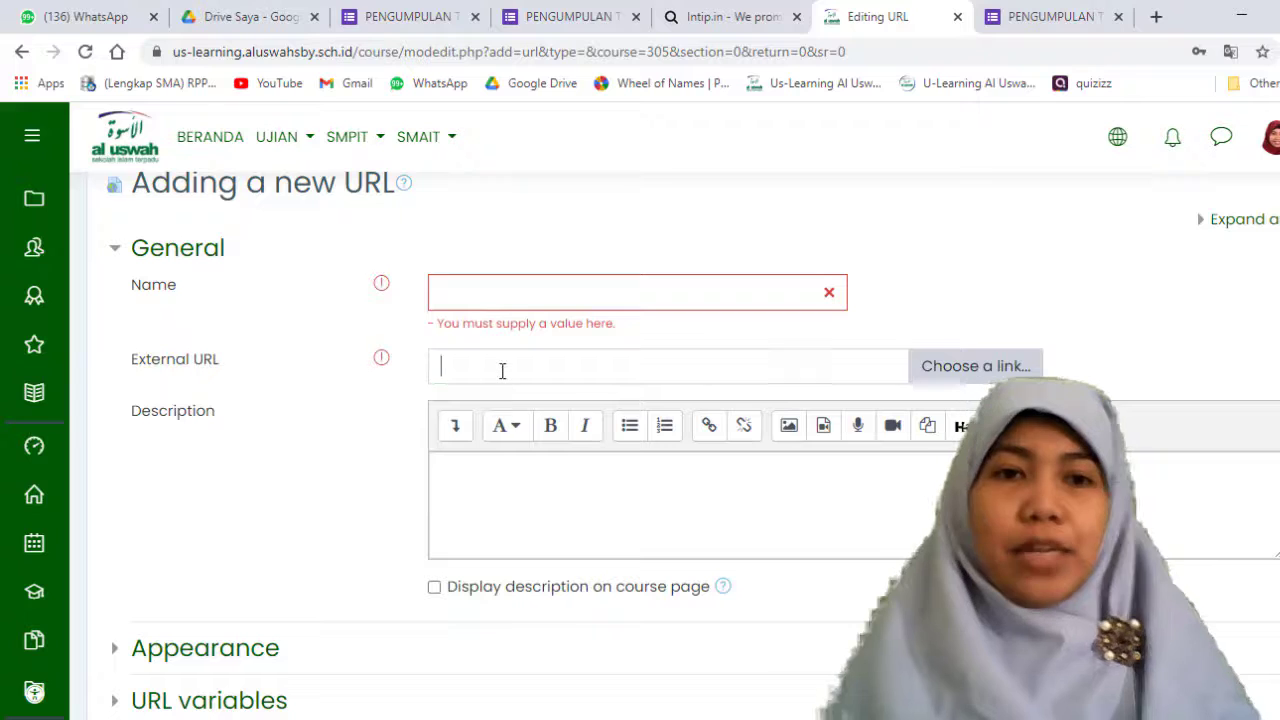
{"action": "left_click", "coordinate": [500, 369]}
{"action": "type", "text": "https://intip.in/PENGUMPULANTUGASPPKN"}
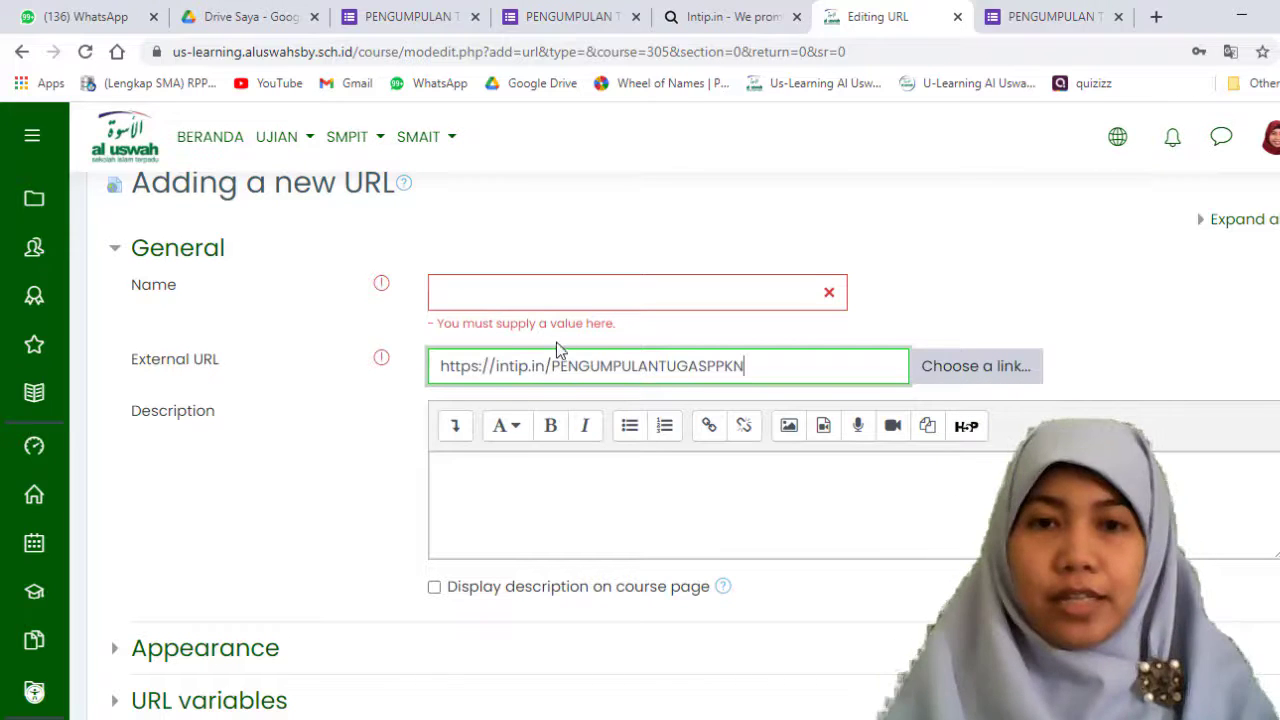
{"action": "left_click", "coordinate": [501, 294]}
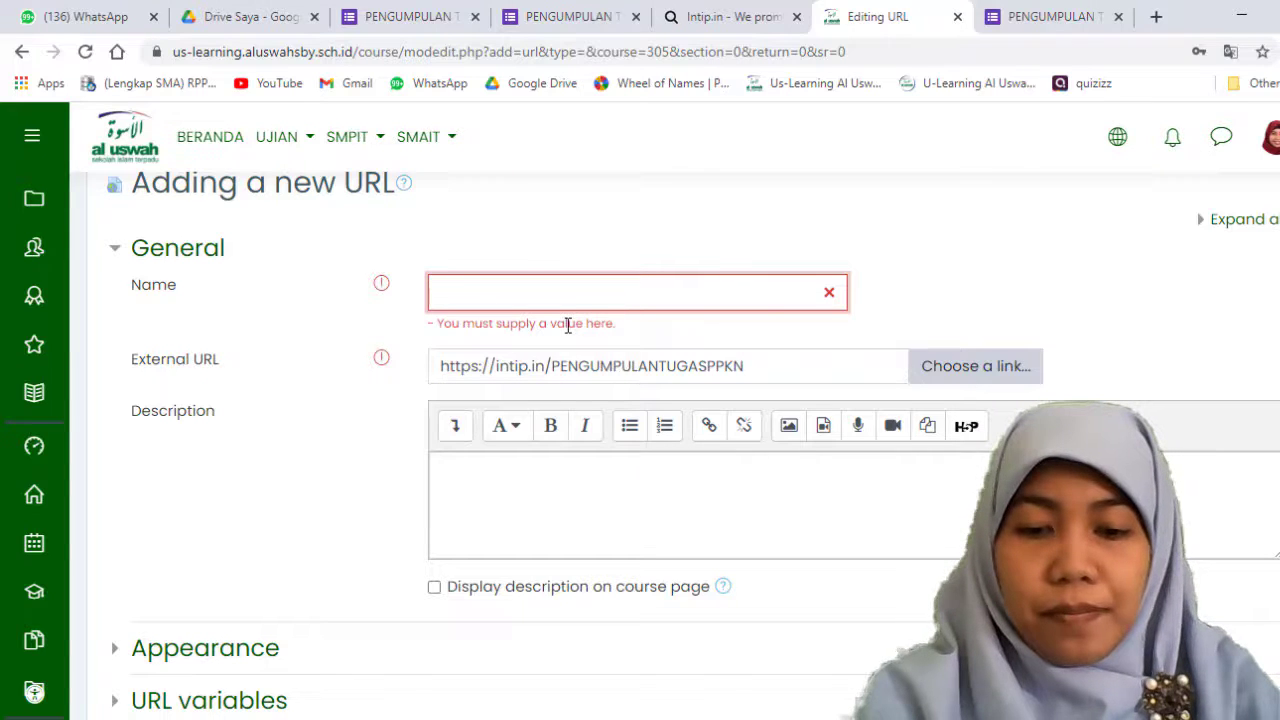
{"action": "type", "text": "PENGUMP"}
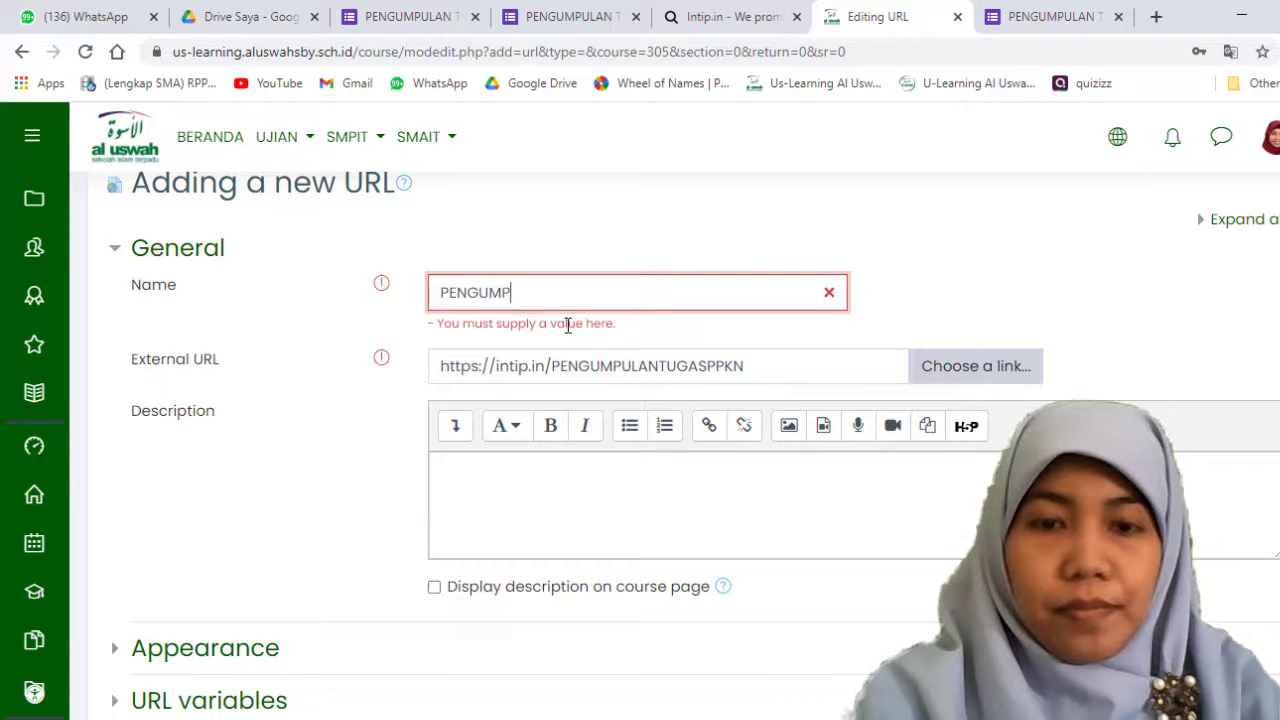
{"action": "type", "text": "ULAN TUGAS PPKN"}
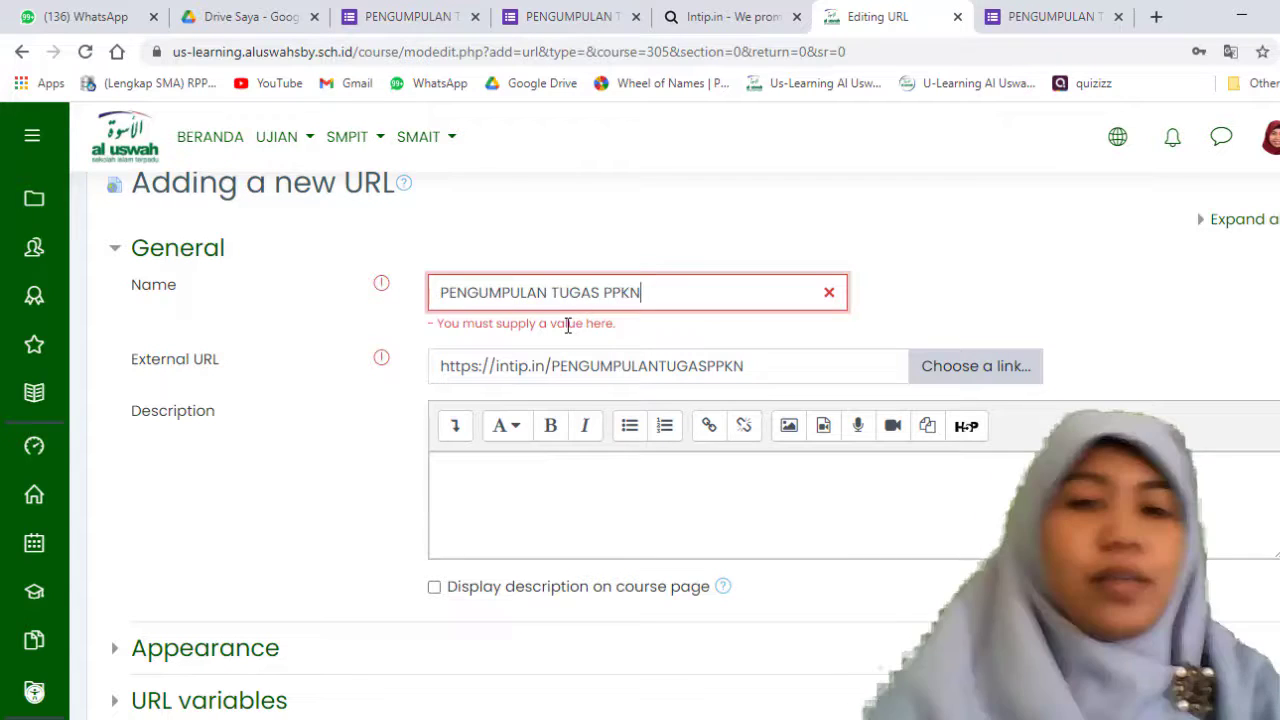
Step: Enable displaying the description on the course page and begin it with "Assalammu'alaykum siswa hebat, silahkan kalian kumpulkan tugas PPKN kalian melalu link berikut ini ya"
{"action": "left_click", "coordinate": [581, 458]}
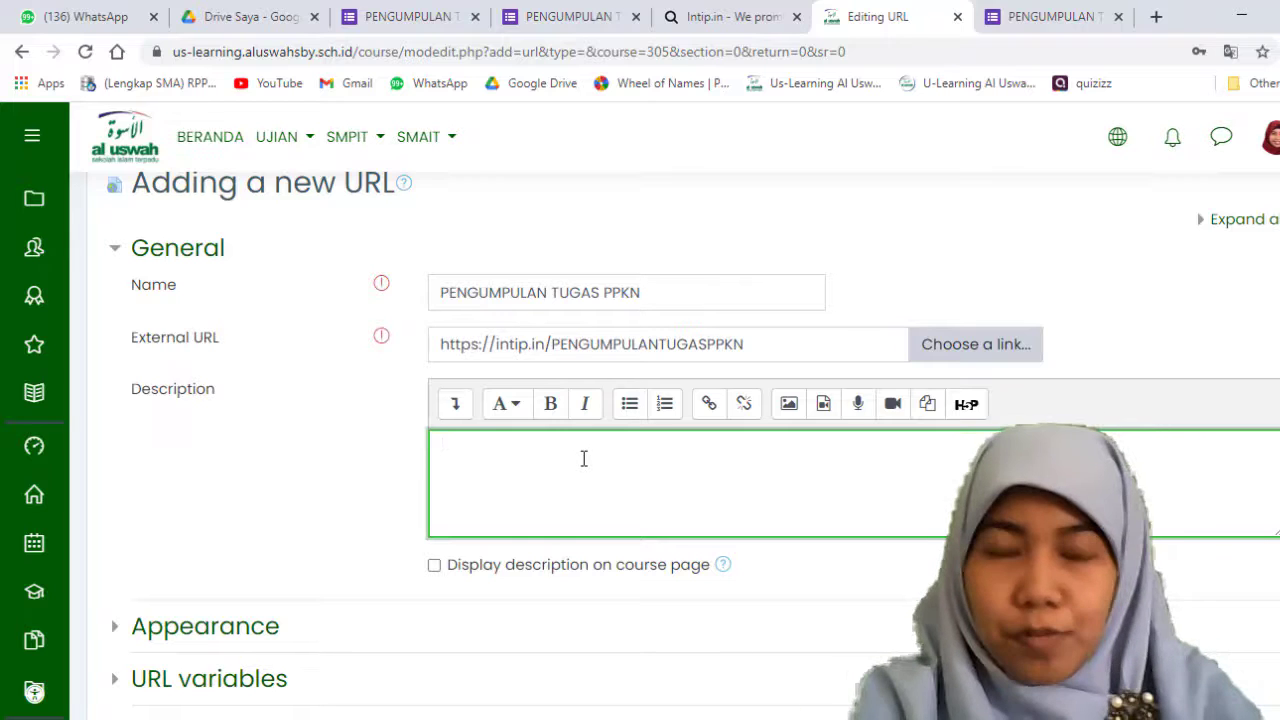
{"action": "left_click", "coordinate": [434, 565]}
{"action": "left_click", "coordinate": [499, 509]}
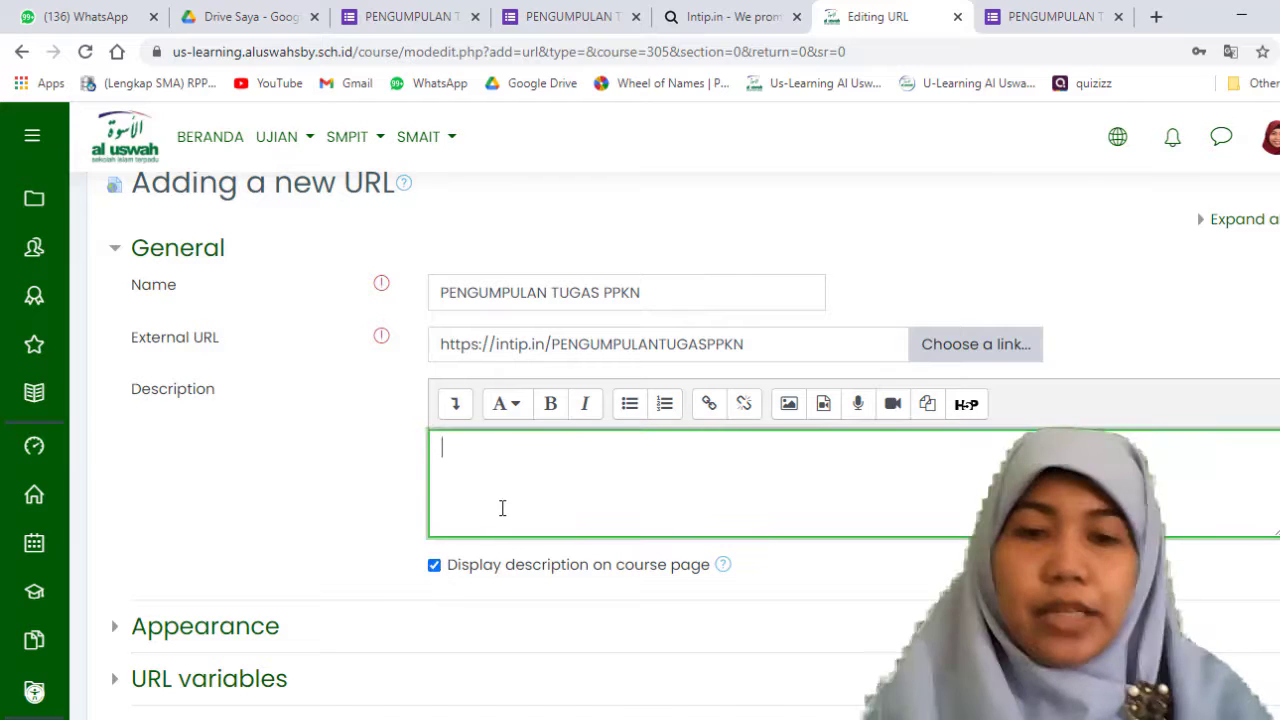
{"action": "type", "text": "Assalam"}
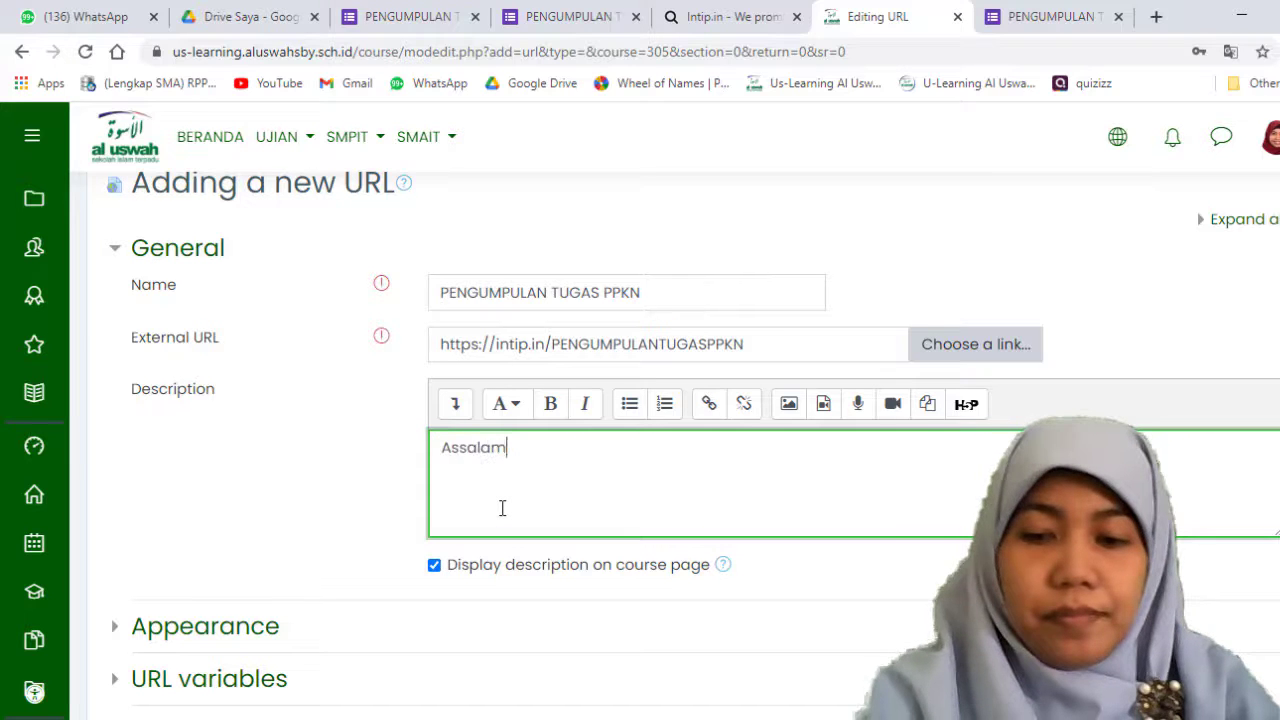
{"action": "type", "text": "mu'alayku"}
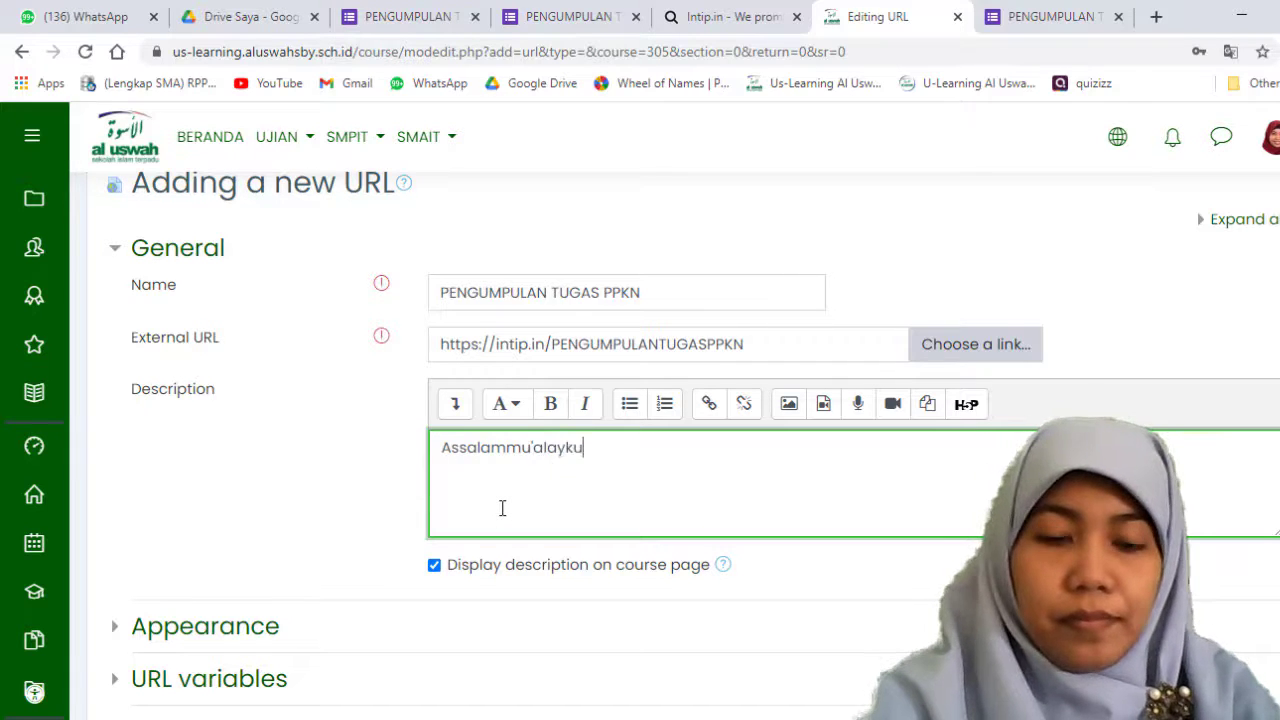
{"action": "type", "text": "m siswa hebat"}
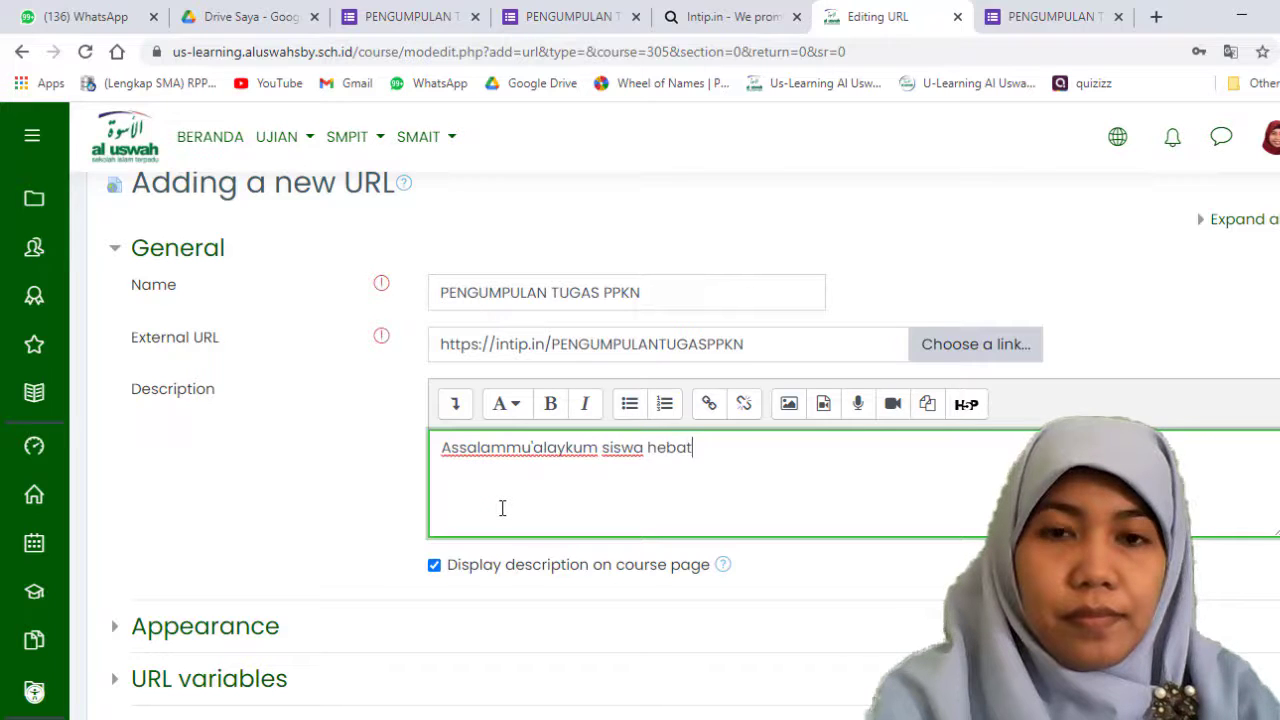
{"action": "type", "text": ", silahkan kali"}
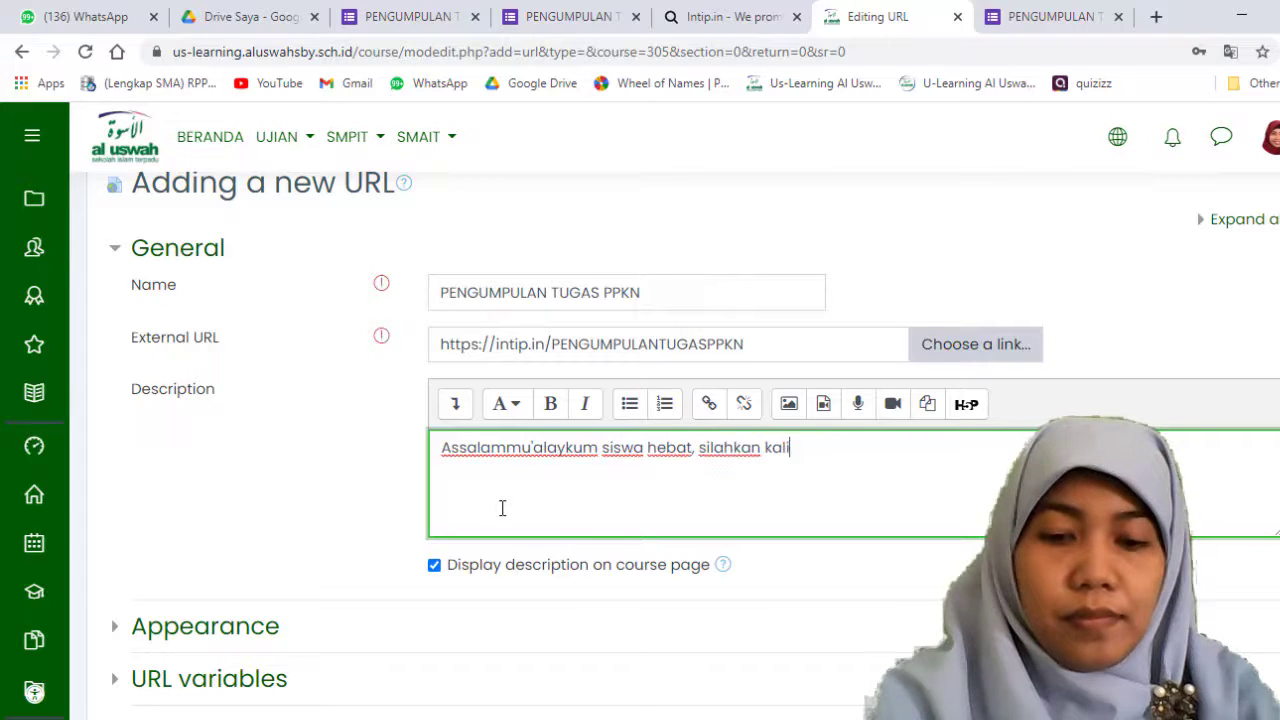
{"action": "type", "text": "an kump"}
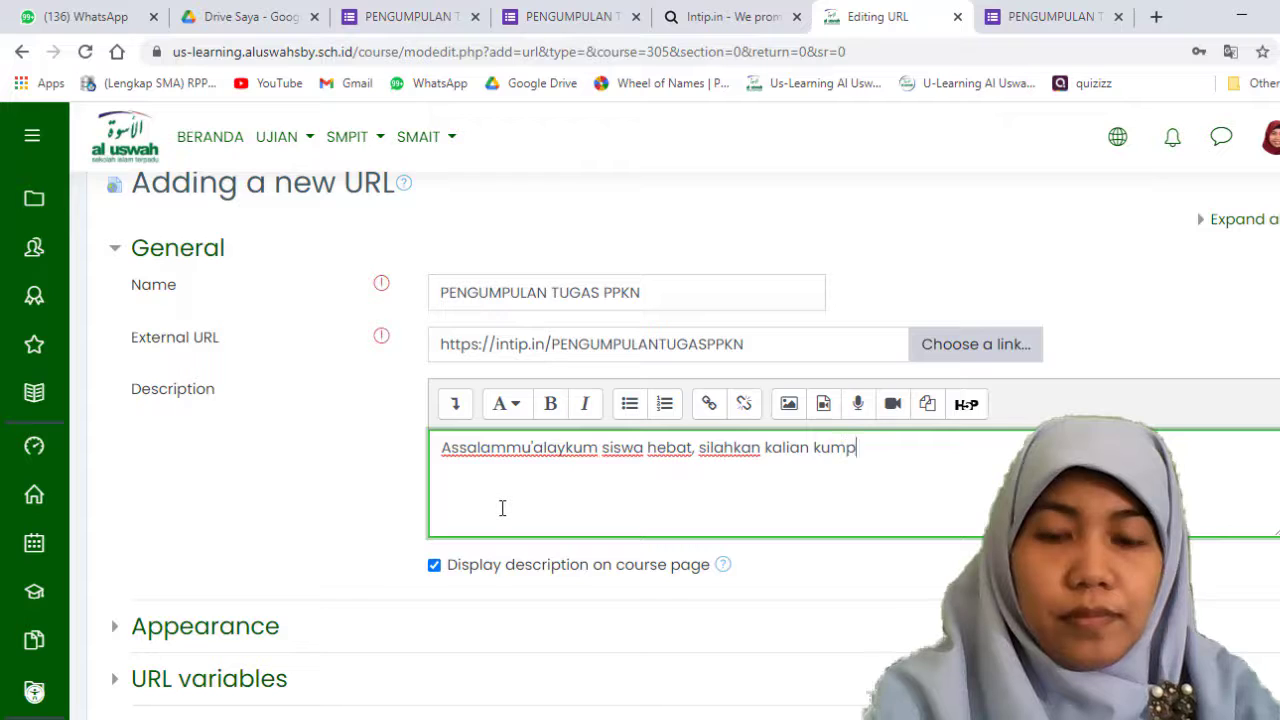
{"action": "type", "text": "ulkan tugas PPKN kali"}
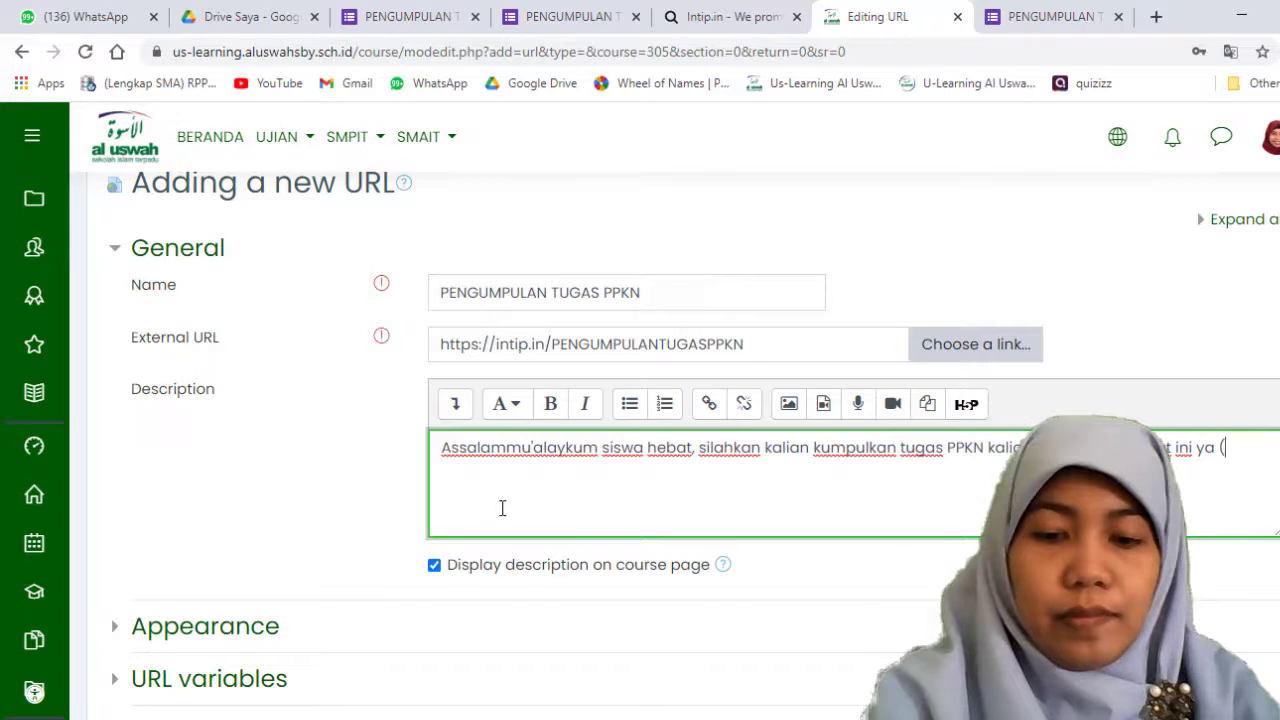
Step: Finish the description with "(klik tulisan warna biru), terima kasih"
{"action": "type", "text": "san w"}
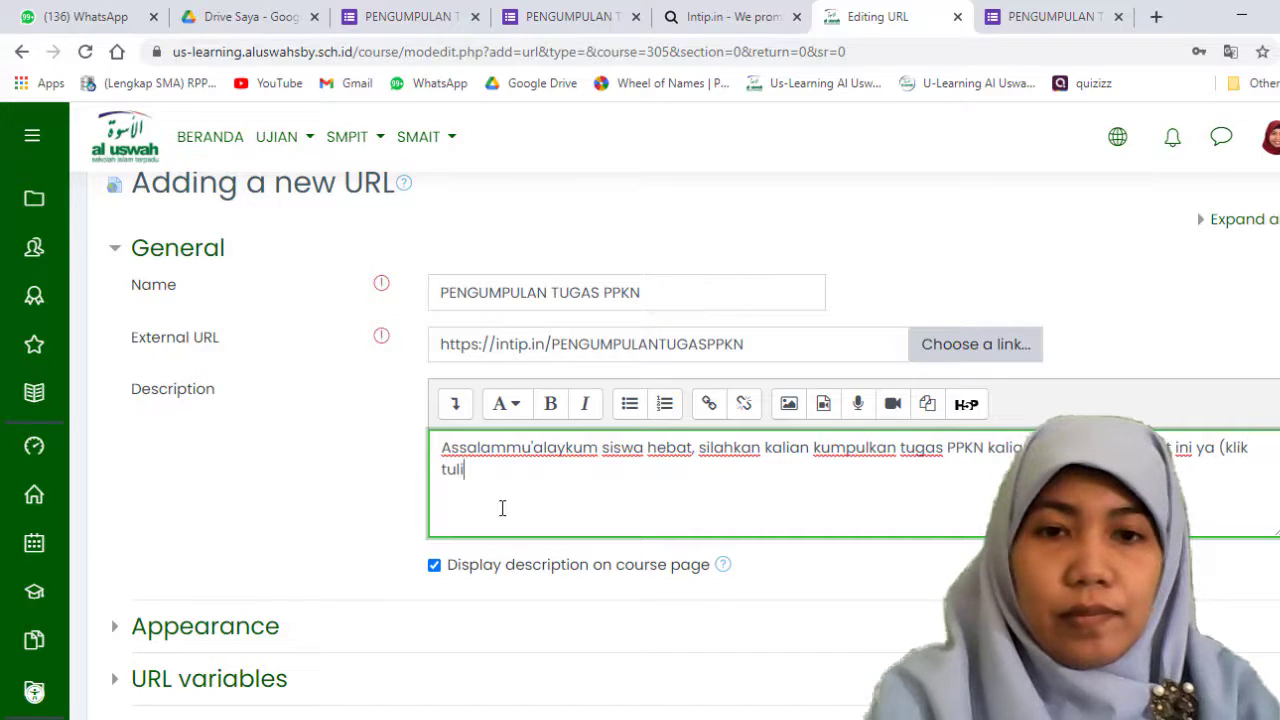
{"action": "type", "text": "arna b"}
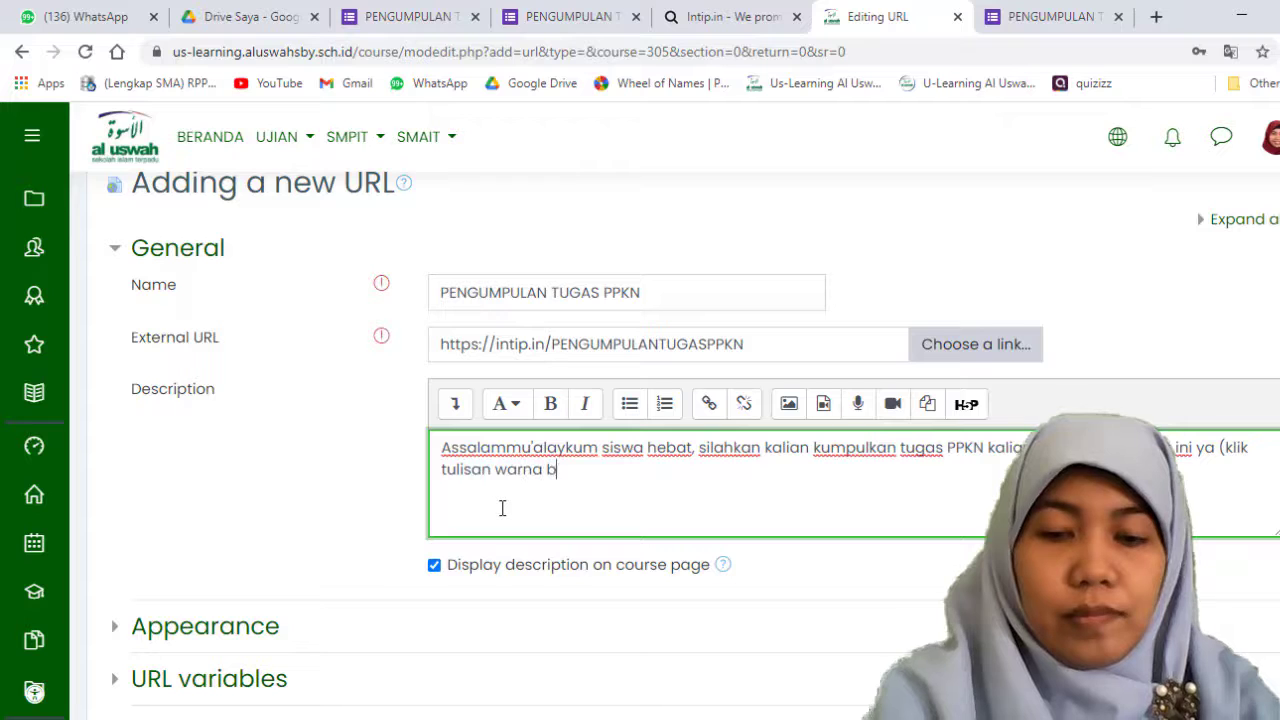
{"action": "type", "text": "iru"}
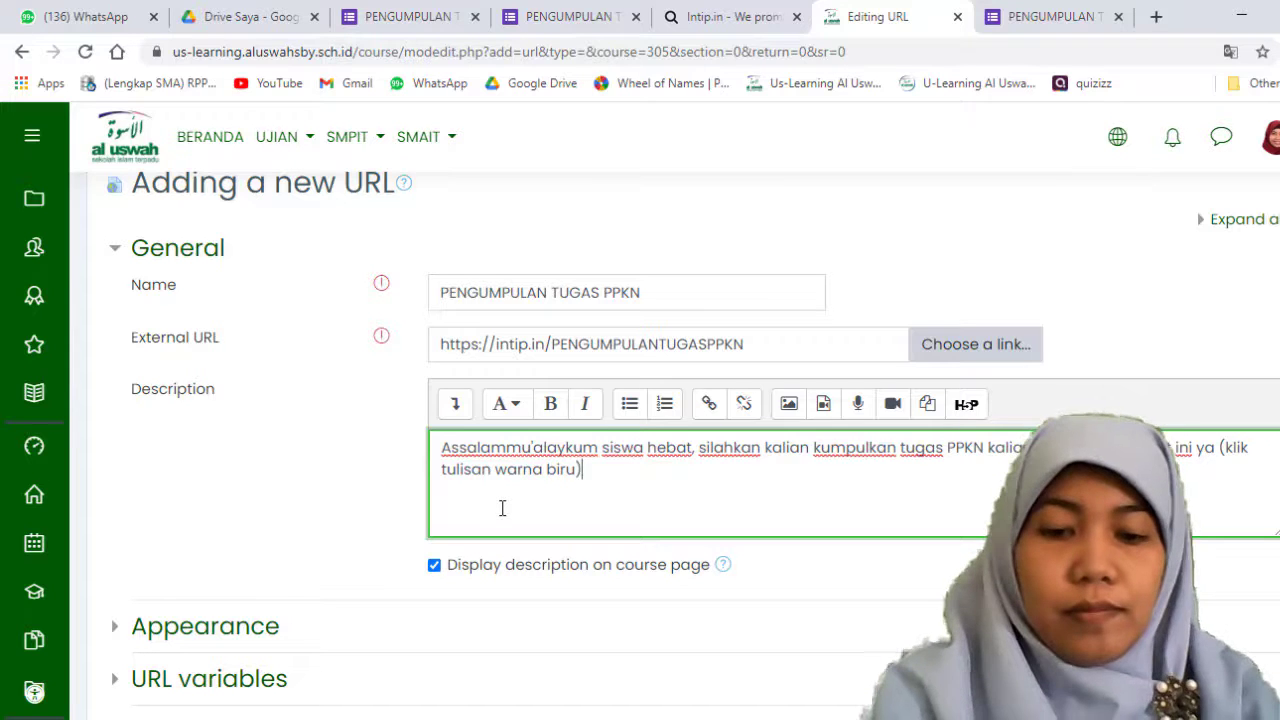
{"action": "key", "text": "BackSpace"}
{"action": "key", "text": "BackSpace"}
{"action": "key", "text": "BackSpace"}
{"action": "type", "text": ", "}
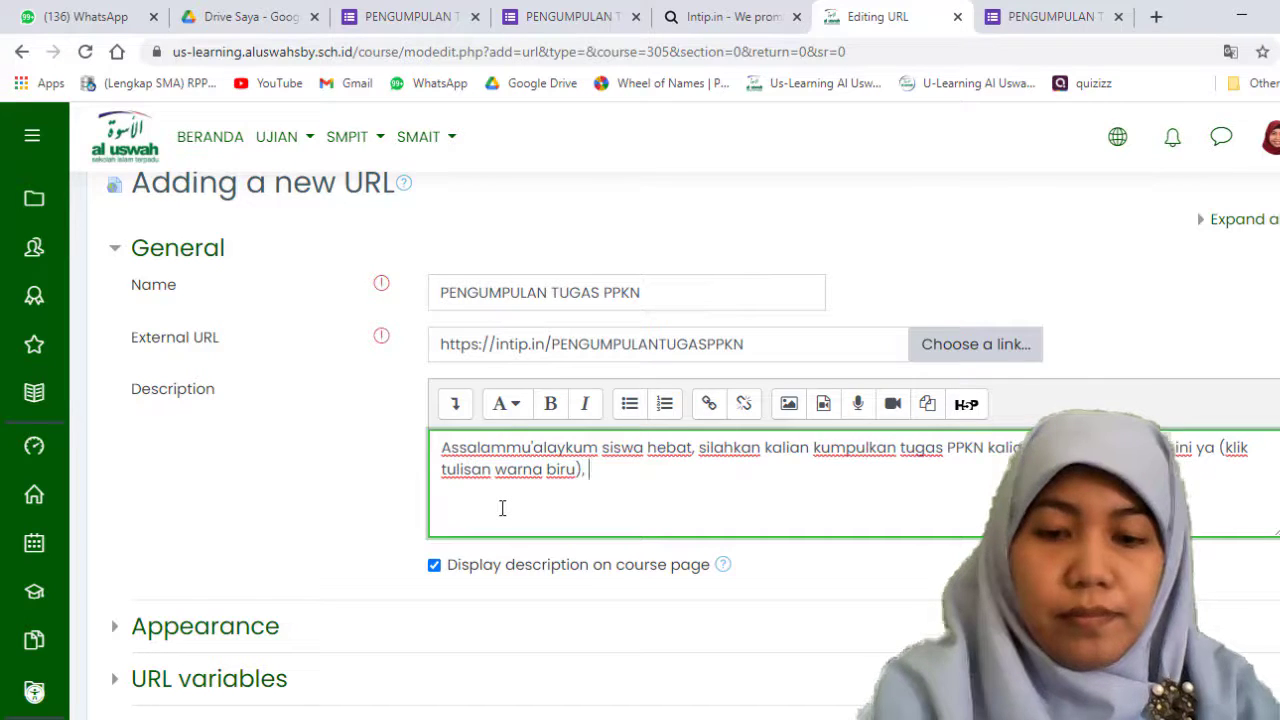
{"action": "type", "text": "terima kasih"}
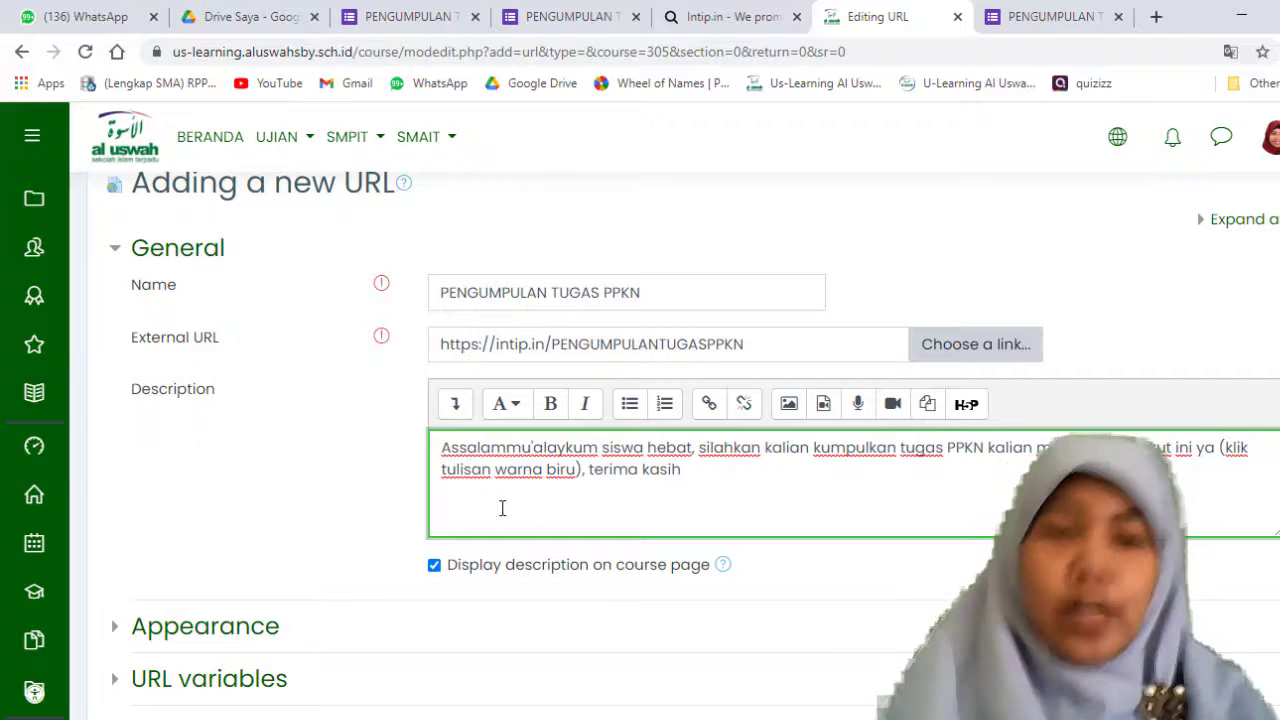
Step: Keep the description set to display on the course page, save the URL resource and return to the course
{"action": "left_click", "coordinate": [431, 573]}
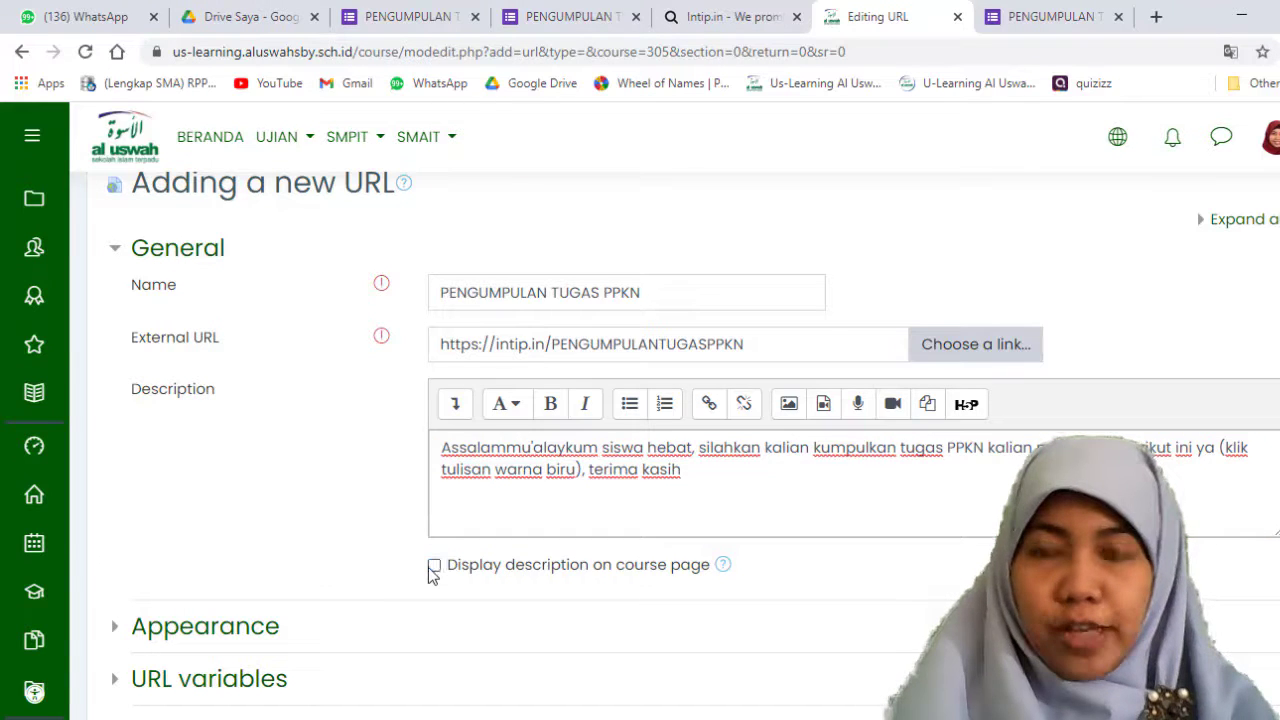
{"action": "left_click", "coordinate": [434, 566]}
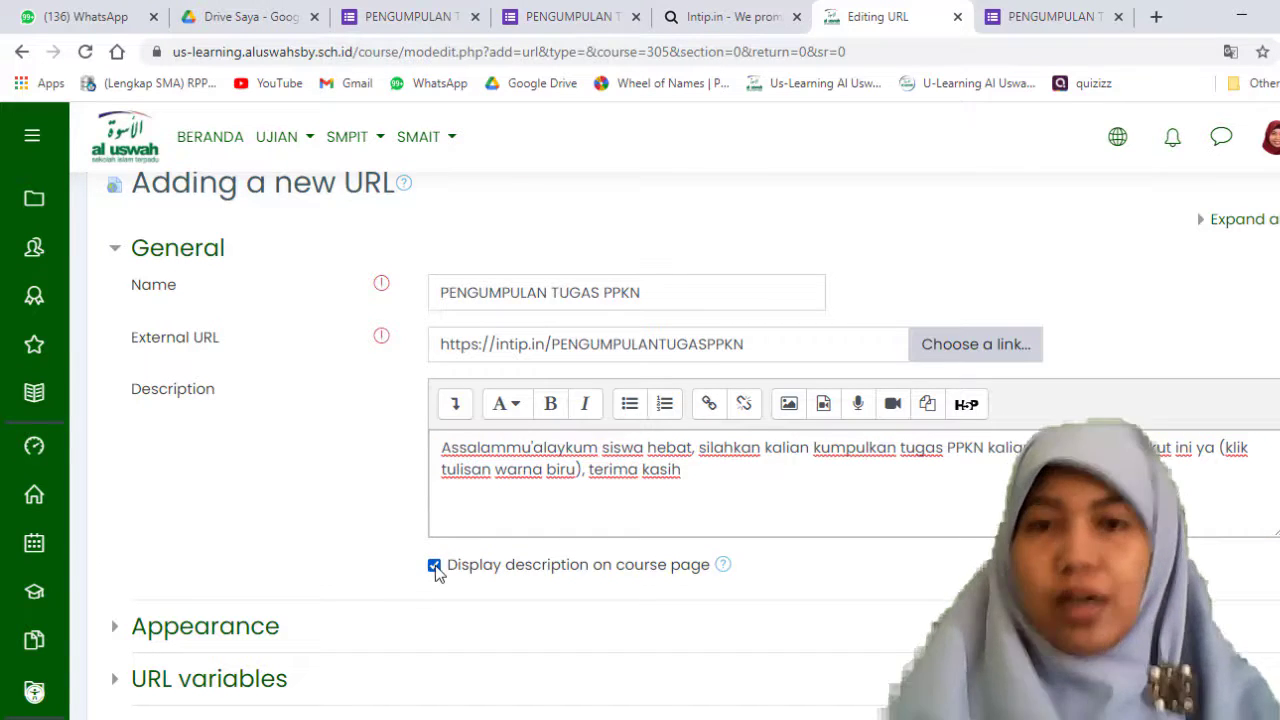
{"action": "scroll", "coordinate": [466, 549], "scroll_direction": "down", "scroll_amount": 5}
{"action": "scroll", "coordinate": [472, 537], "scroll_direction": "down", "scroll_amount": 1}
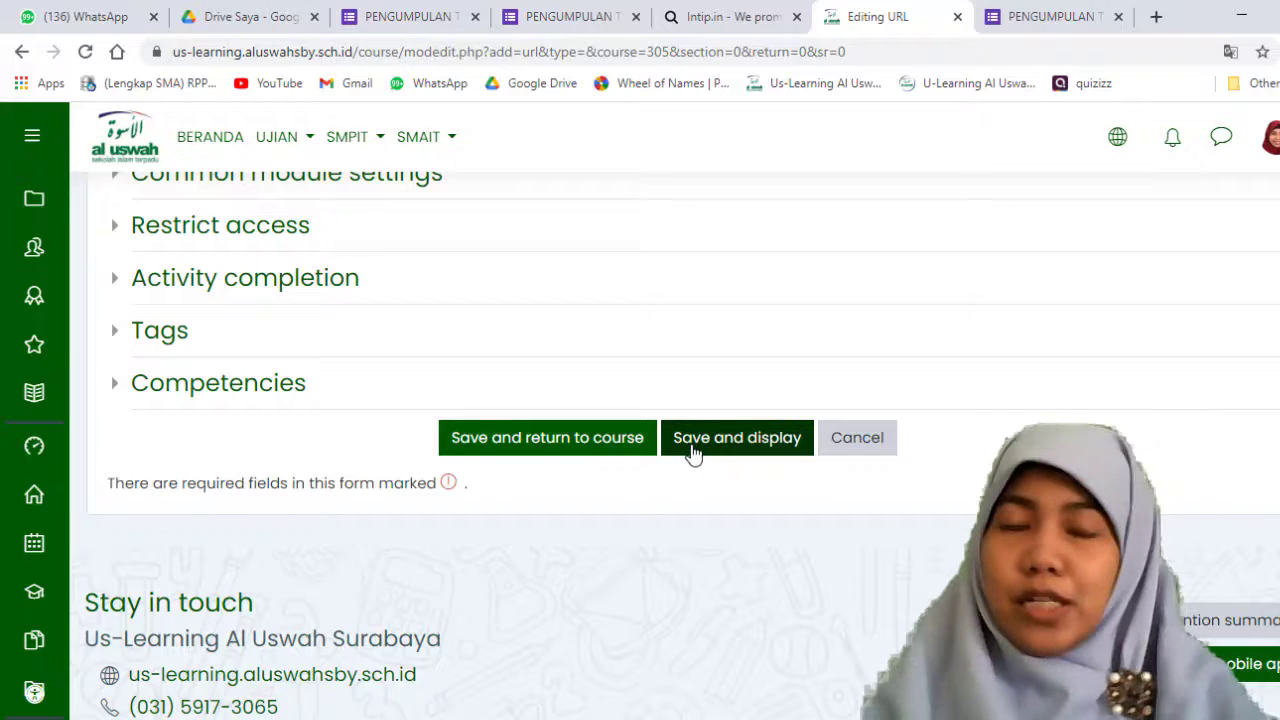
{"action": "left_click", "coordinate": [603, 445]}
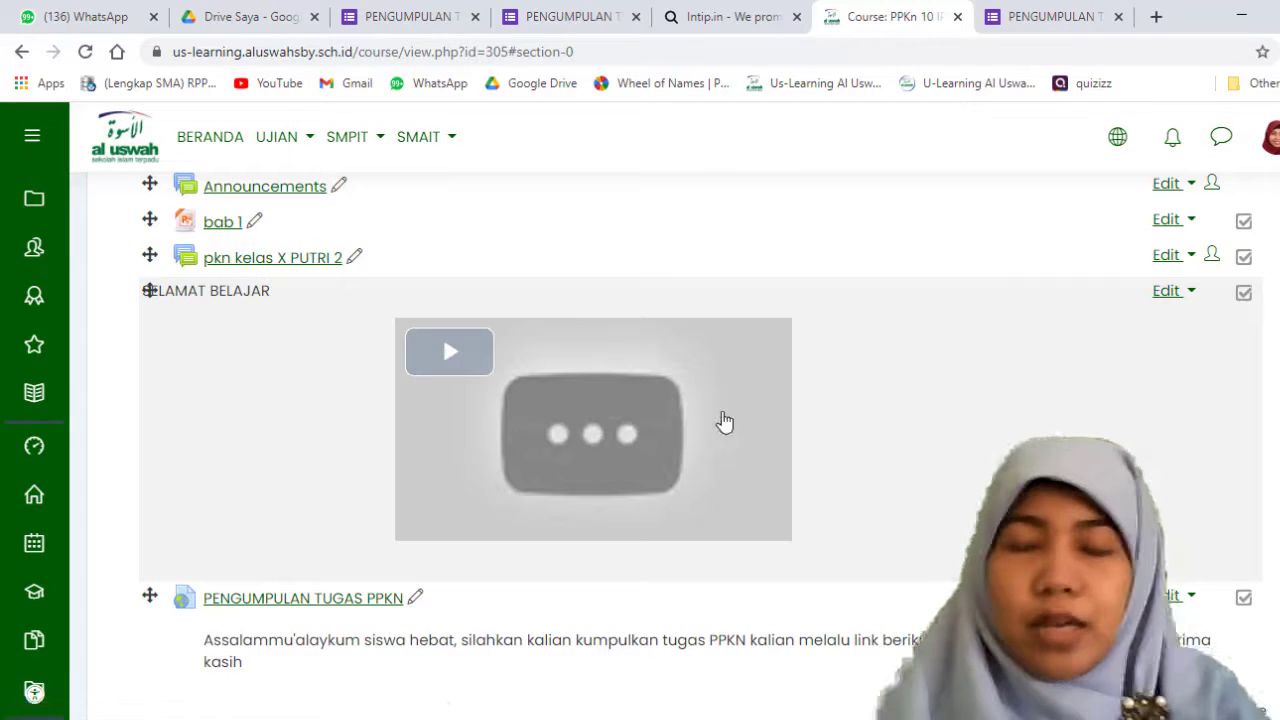
Step: Find the PENGUMPULAN TUGAS PPKN link on the course page and open it to check the assignment form it leads to
{"action": "scroll", "coordinate": [723, 420], "scroll_direction": "down", "scroll_amount": 2}
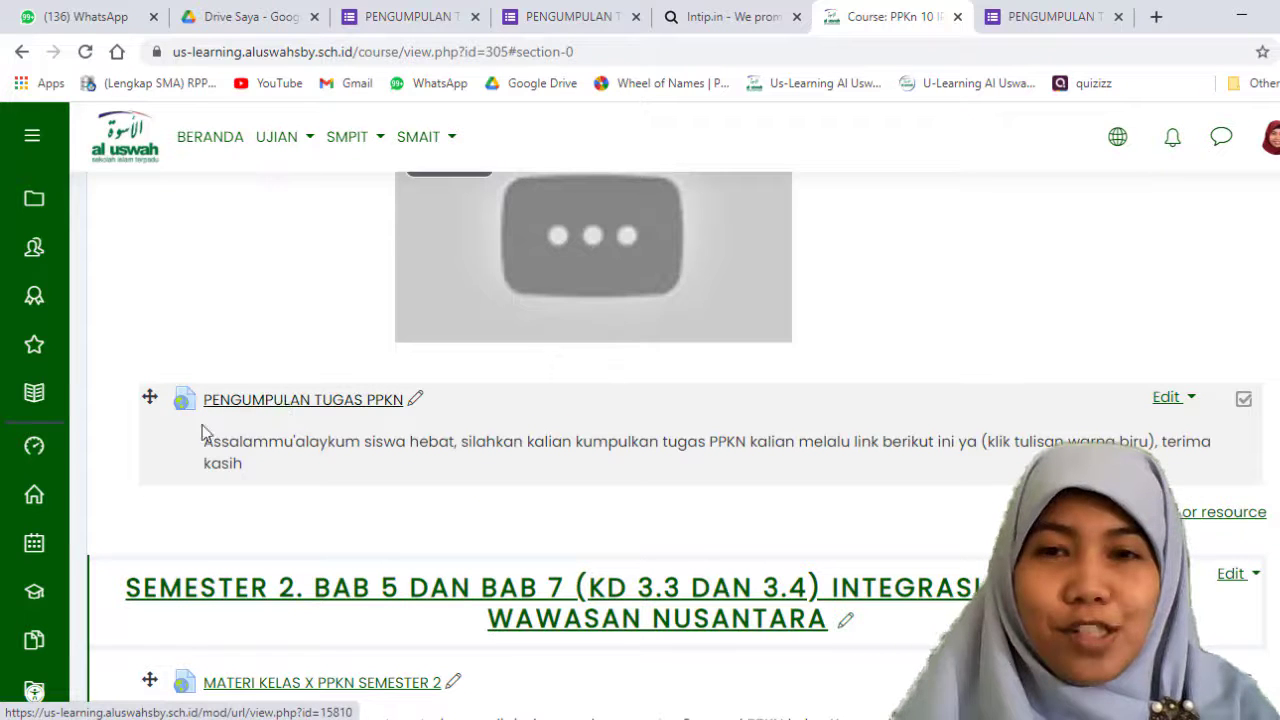
{"action": "scroll", "coordinate": [386, 344], "scroll_direction": "up", "scroll_amount": 4}
{"action": "scroll", "coordinate": [295, 400], "scroll_direction": "down", "scroll_amount": 3}
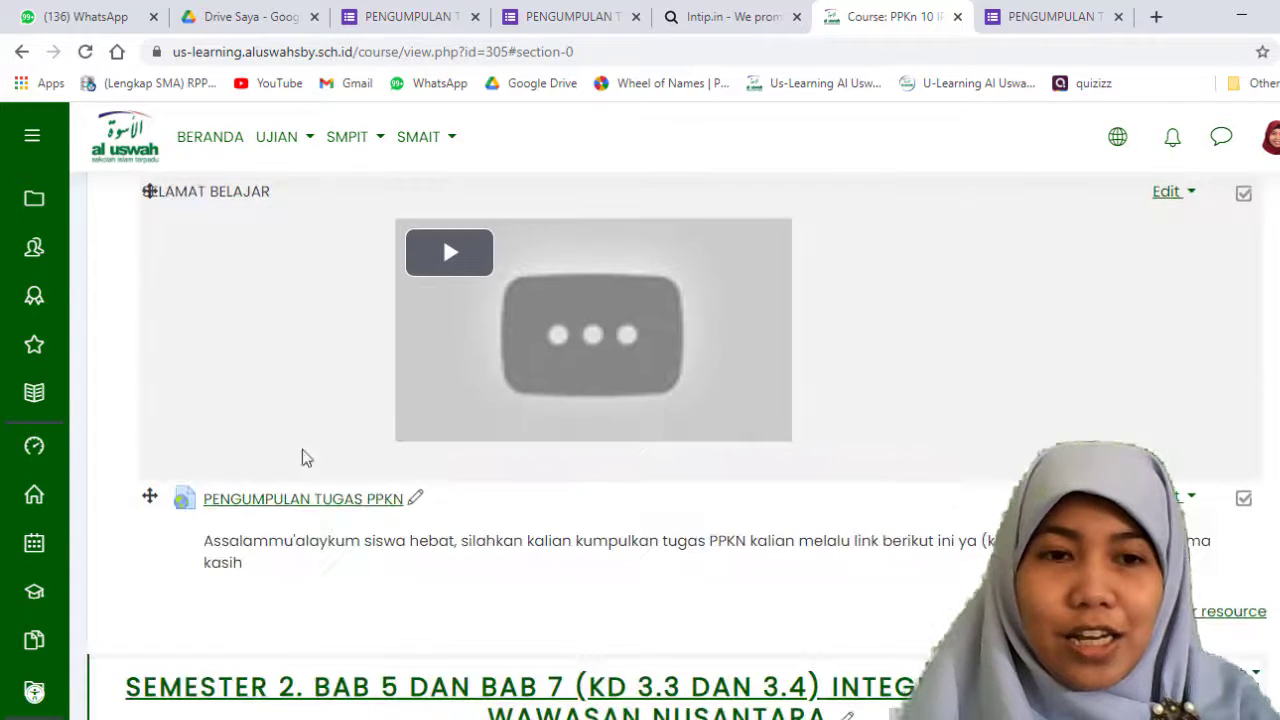
{"action": "left_click", "coordinate": [310, 499]}
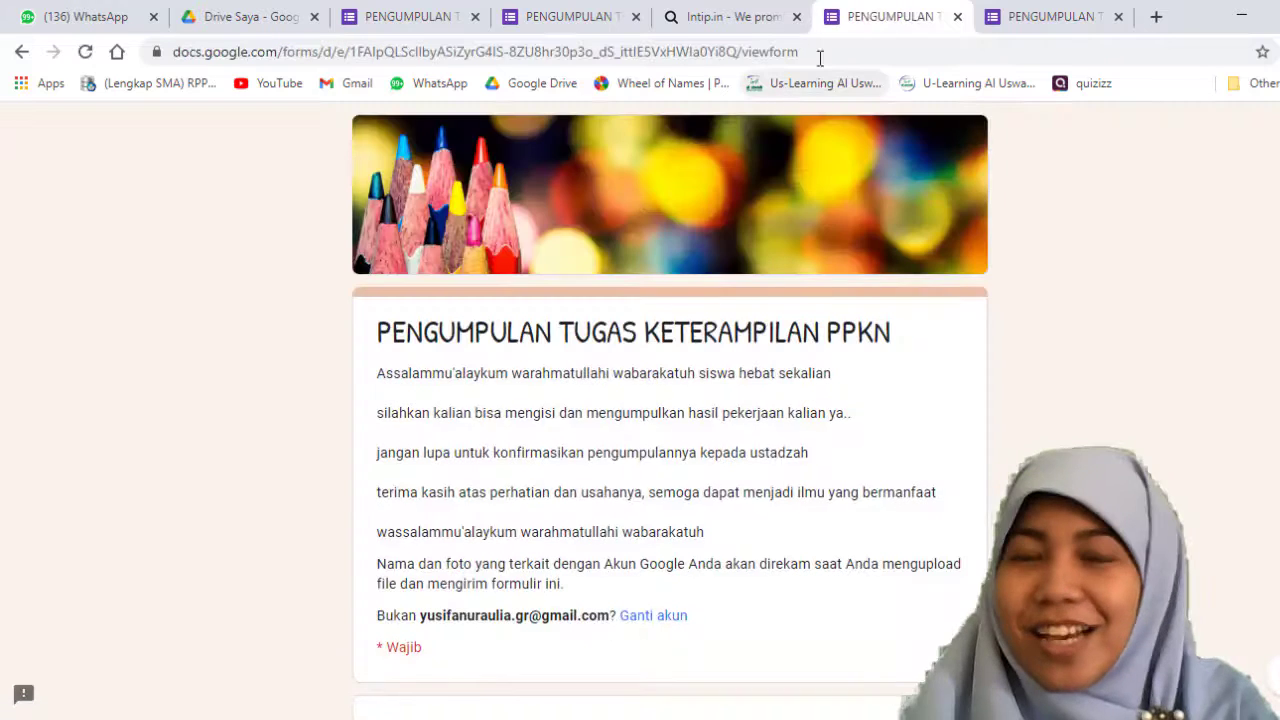
{"action": "scroll", "coordinate": [634, 443], "scroll_direction": "down", "scroll_amount": 2}
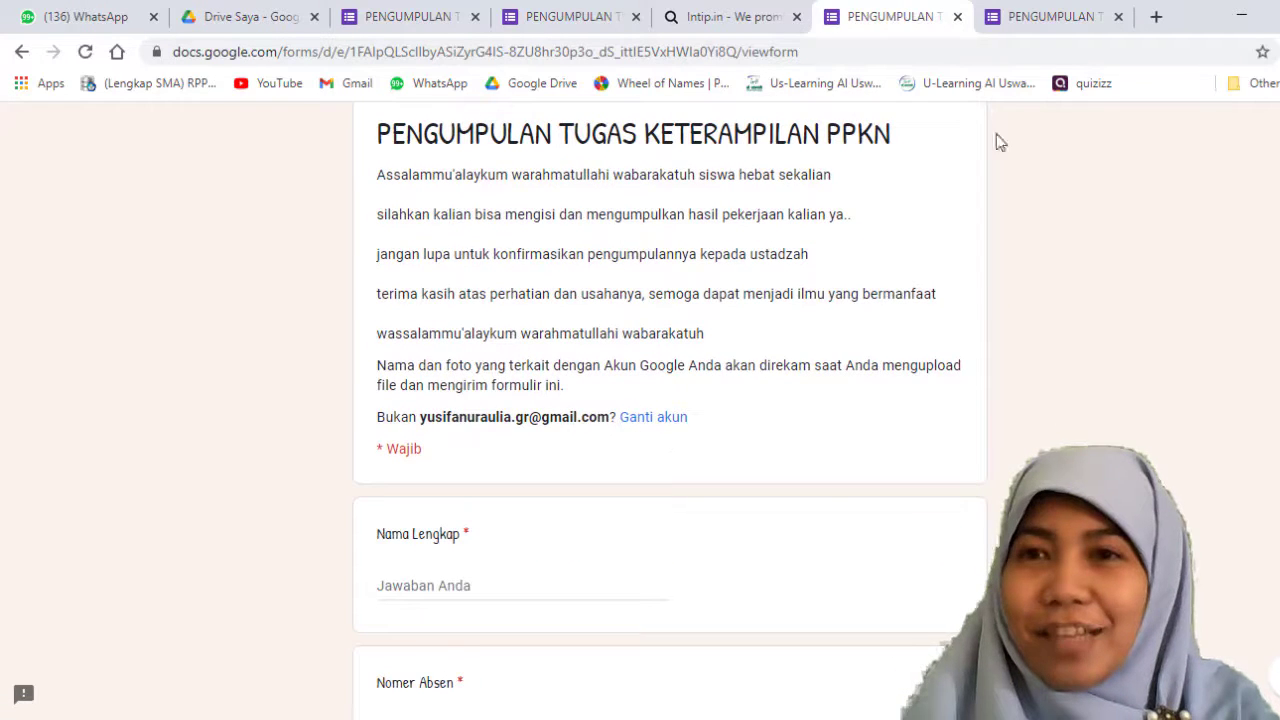
Step: Close the duplicate assignment form tab and look through the question fields of the form opened from the course
{"action": "left_click", "coordinate": [1080, 14]}
{"action": "left_click", "coordinate": [1119, 16]}
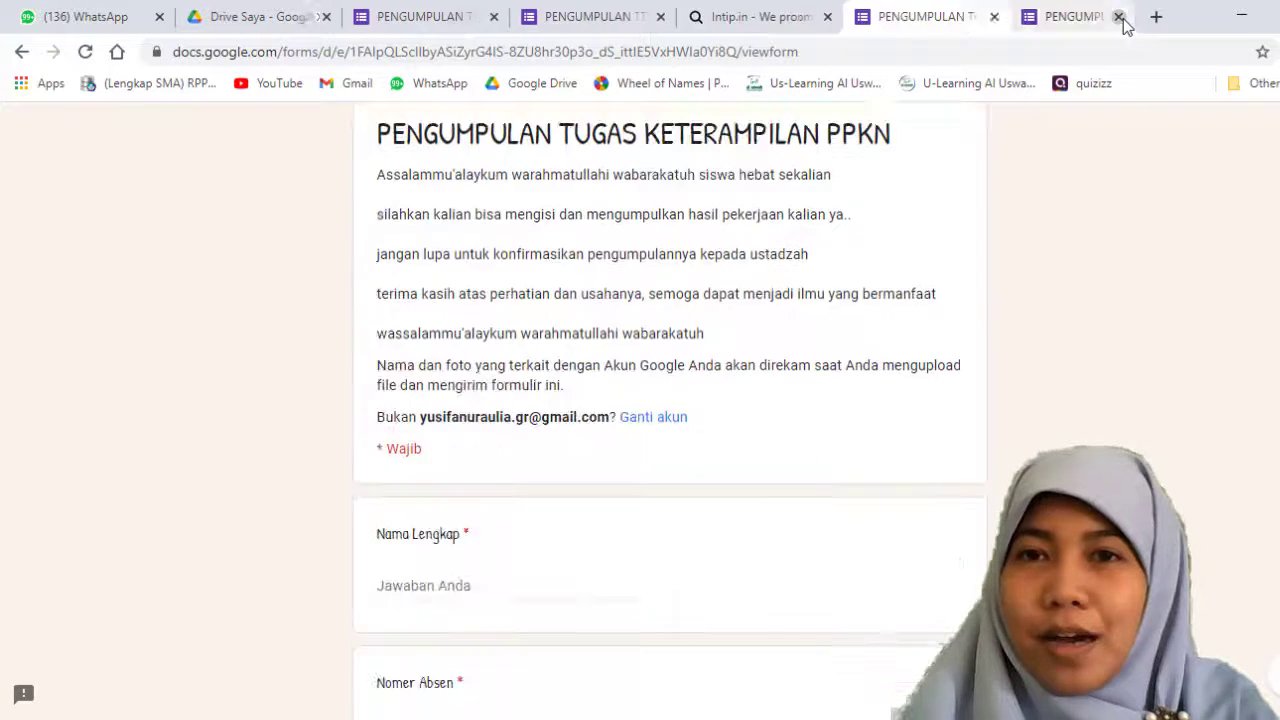
{"action": "scroll", "coordinate": [643, 494], "scroll_direction": "down", "scroll_amount": 4}
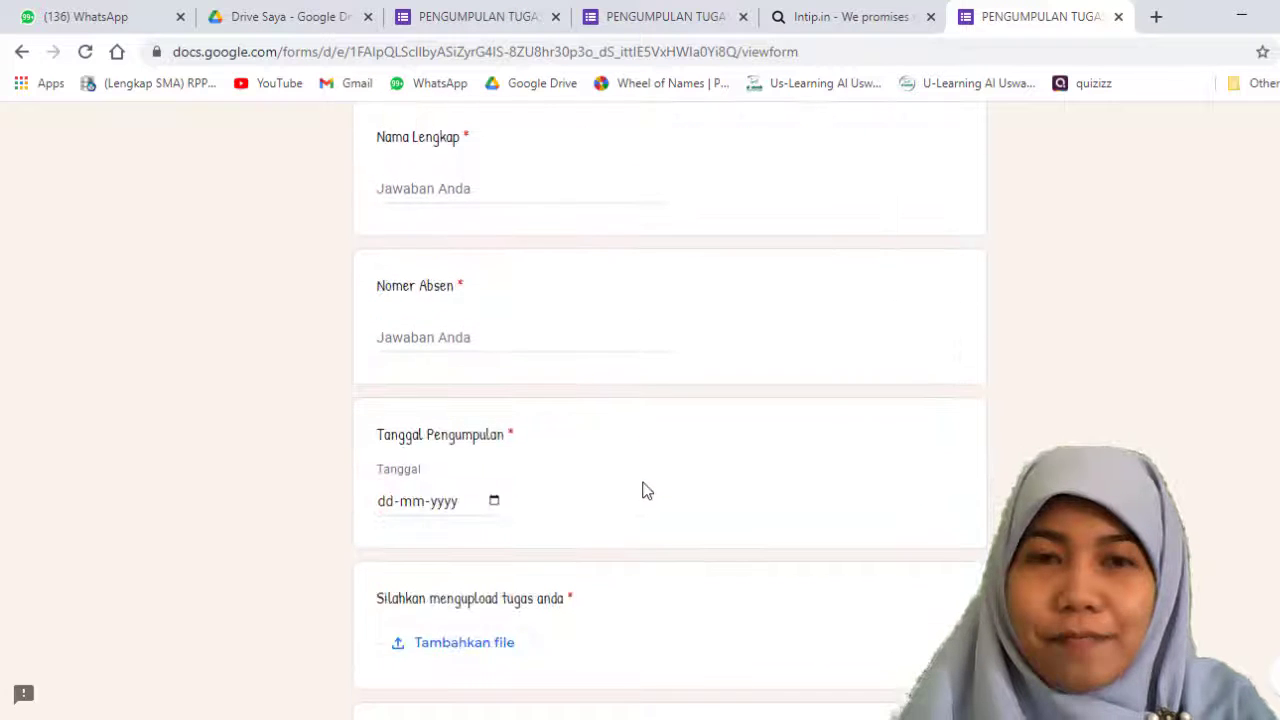
Step: Enter the respondent's full name in the form's Nama Lengkap question
{"action": "scroll", "coordinate": [643, 489], "scroll_direction": "up", "scroll_amount": 5}
{"action": "scroll", "coordinate": [480, 342], "scroll_direction": "down", "scroll_amount": 3}
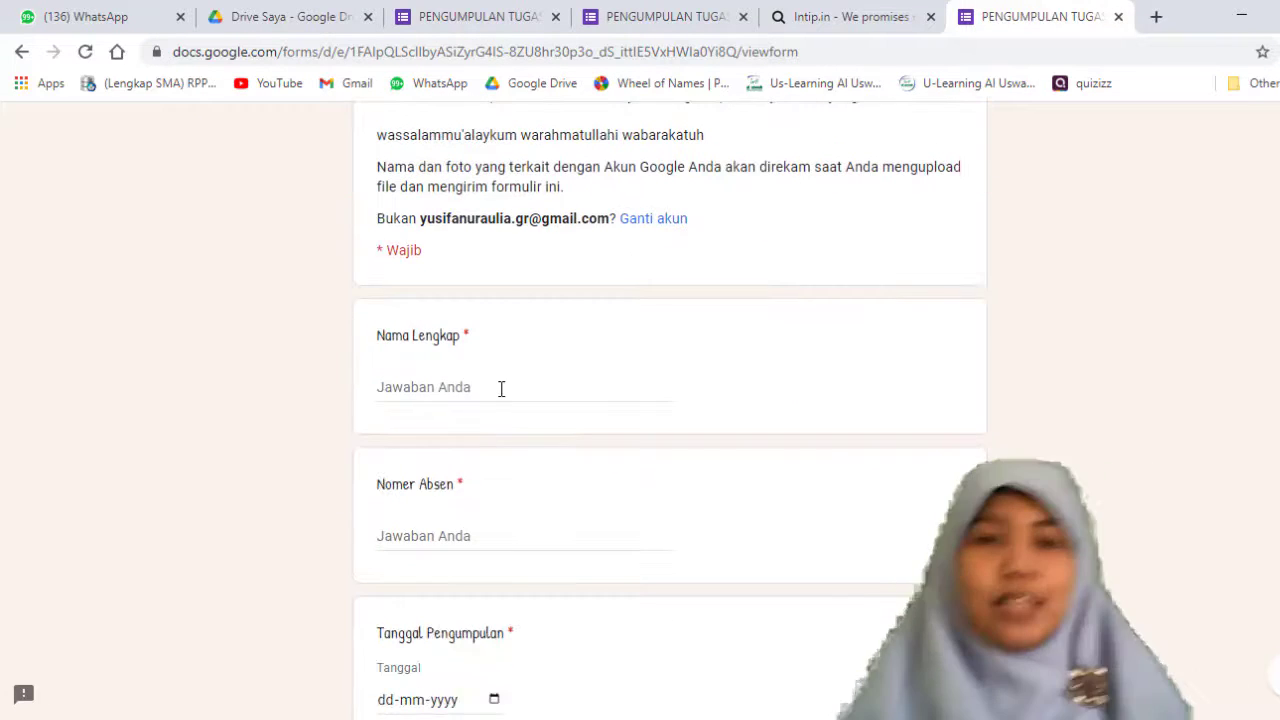
{"action": "left_click", "coordinate": [503, 389]}
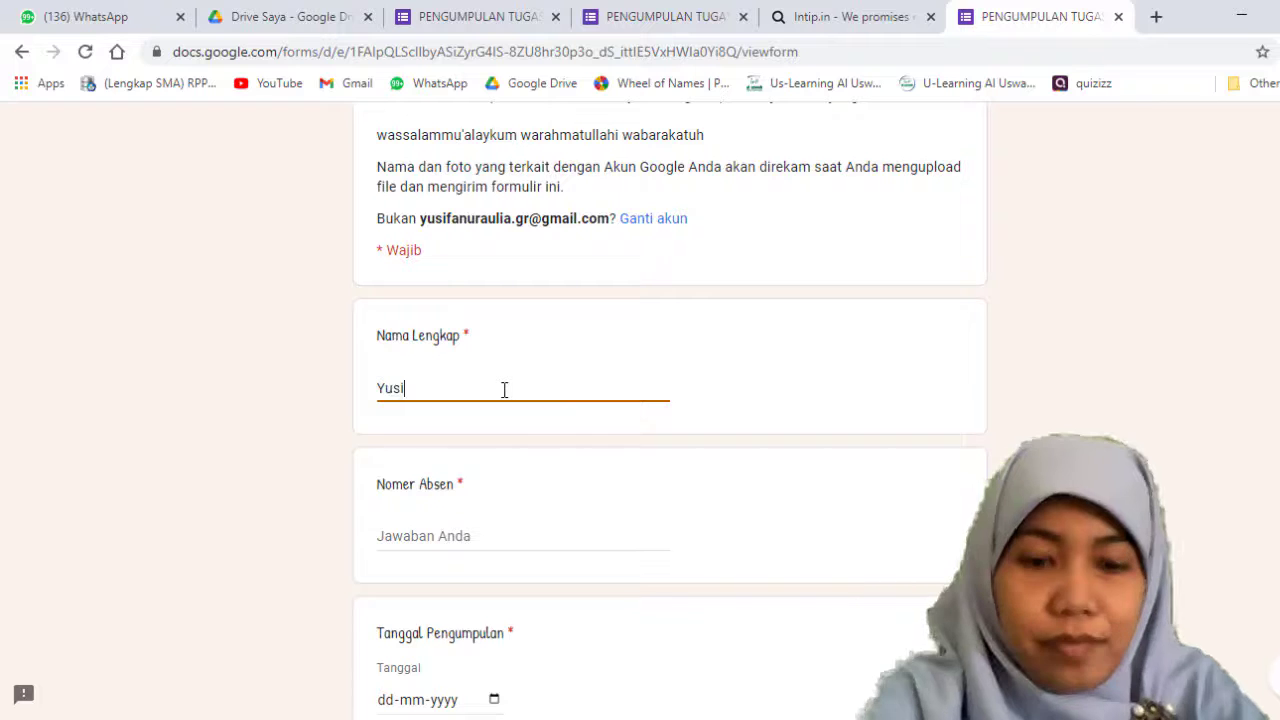
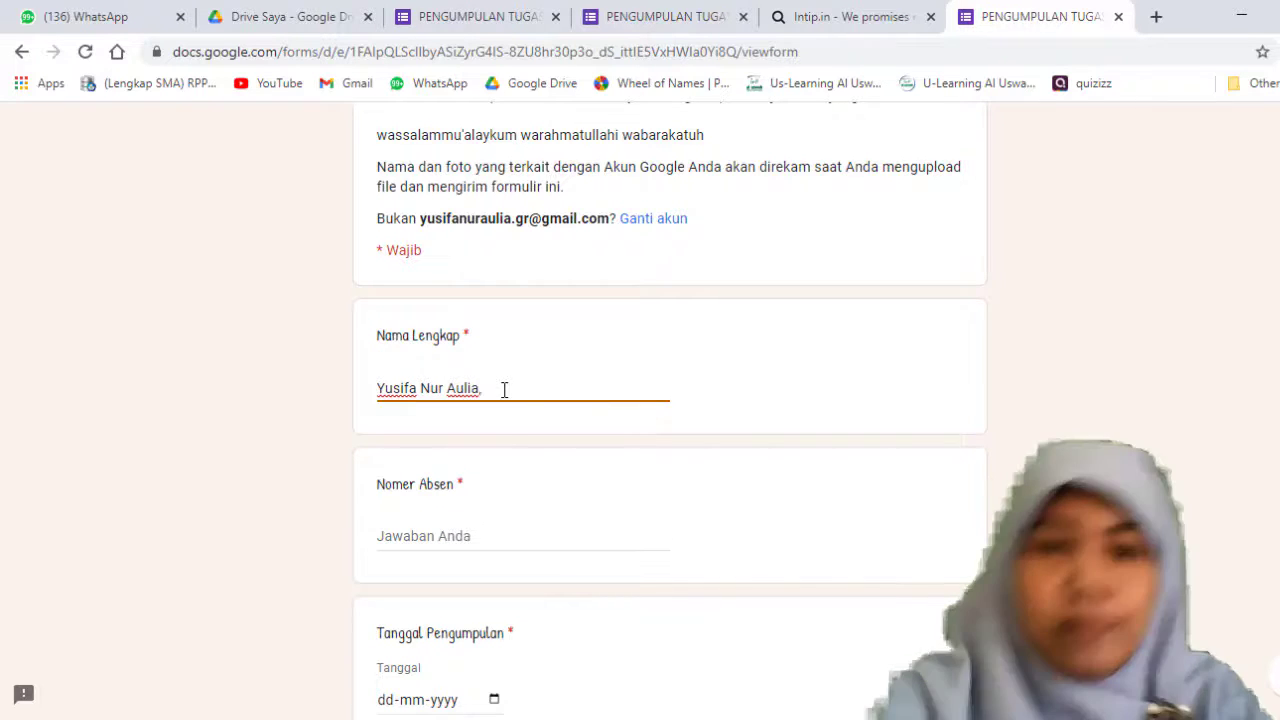
Step: Answer Nomer Absen with 1 and set Tanggal Pengumpulan to 16-03-2021
{"action": "left_click", "coordinate": [515, 528]}
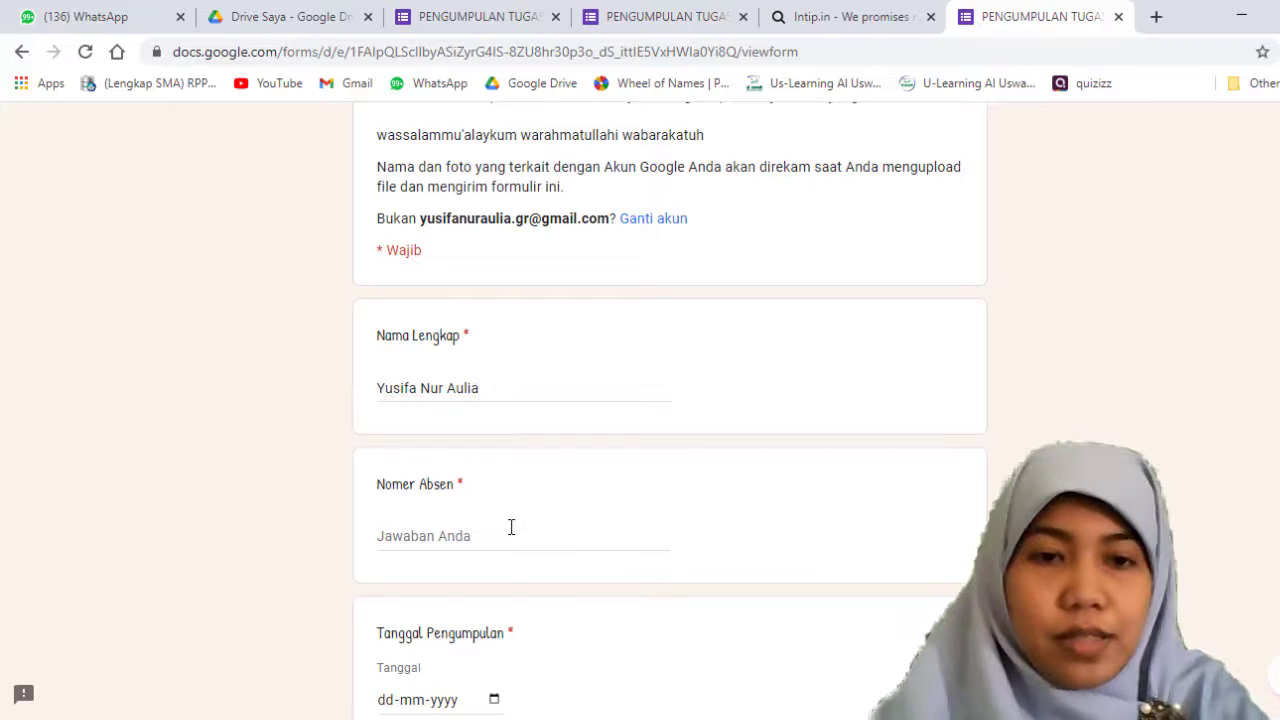
{"action": "type", "text": "1"}
{"action": "scroll", "coordinate": [503, 528], "scroll_direction": "down", "scroll_amount": 3}
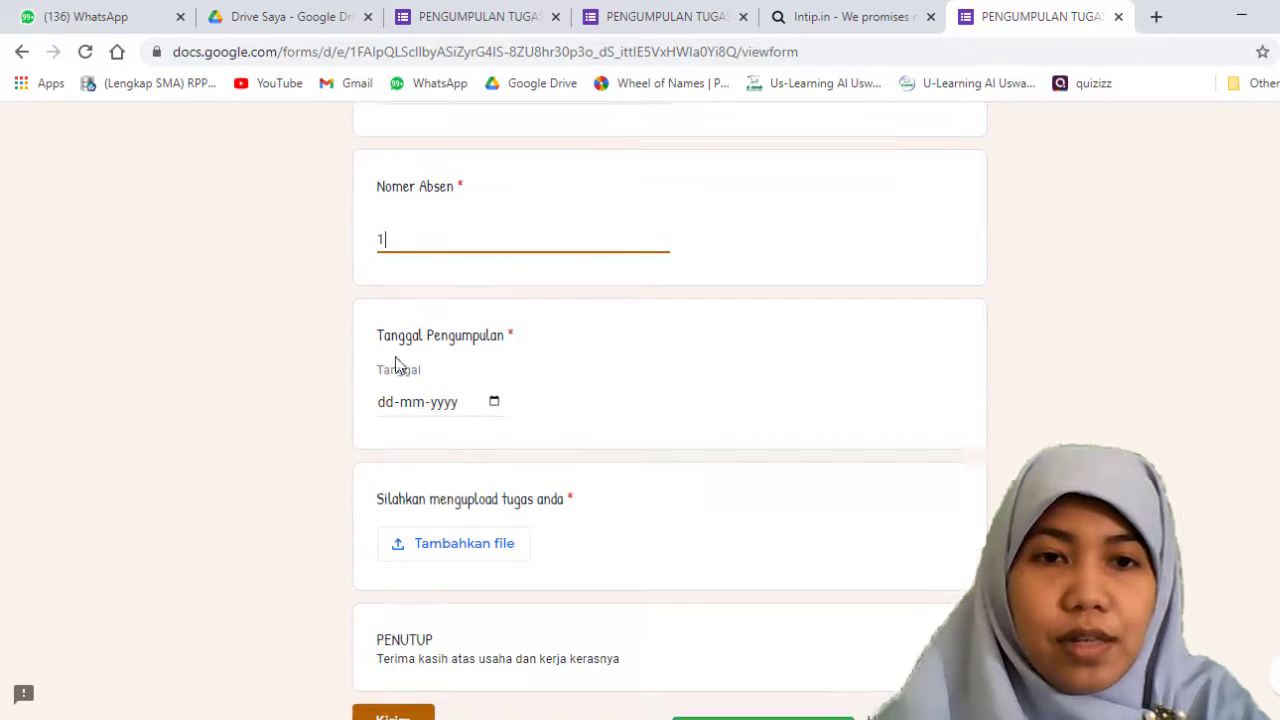
{"action": "left_click", "coordinate": [383, 412]}
{"action": "type", "text": "1"}
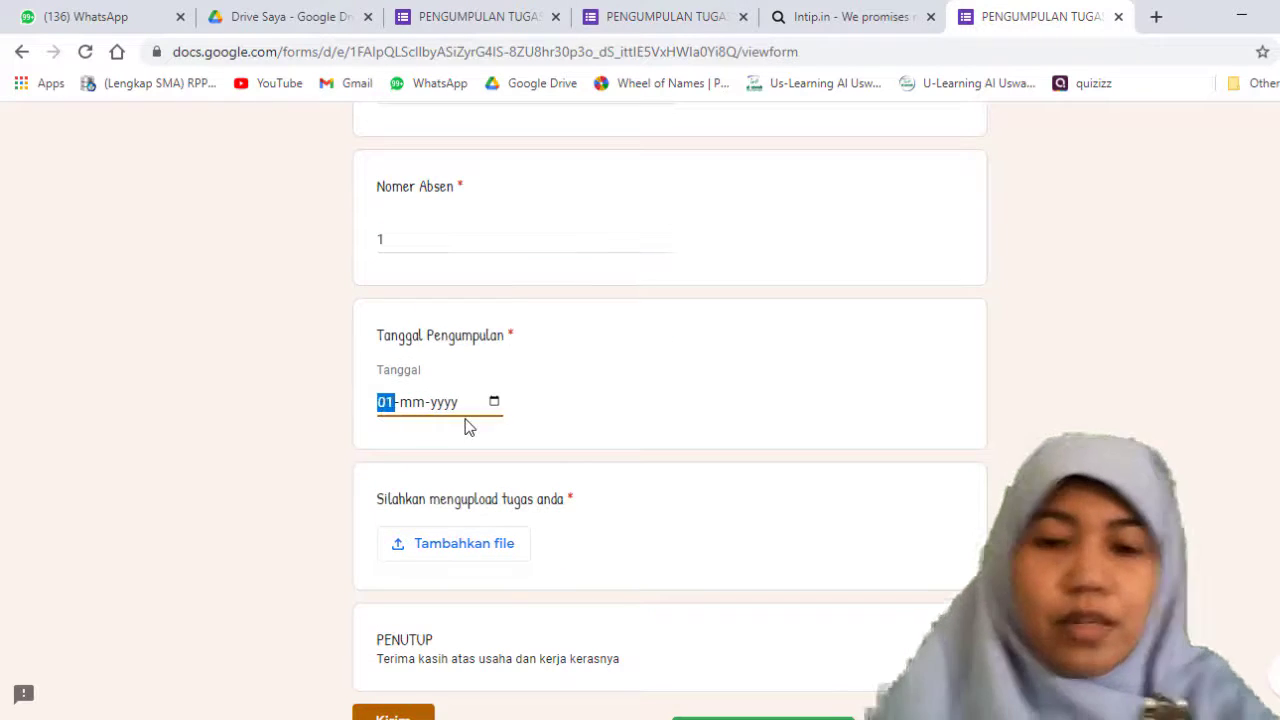
{"action": "type", "text": "6"}
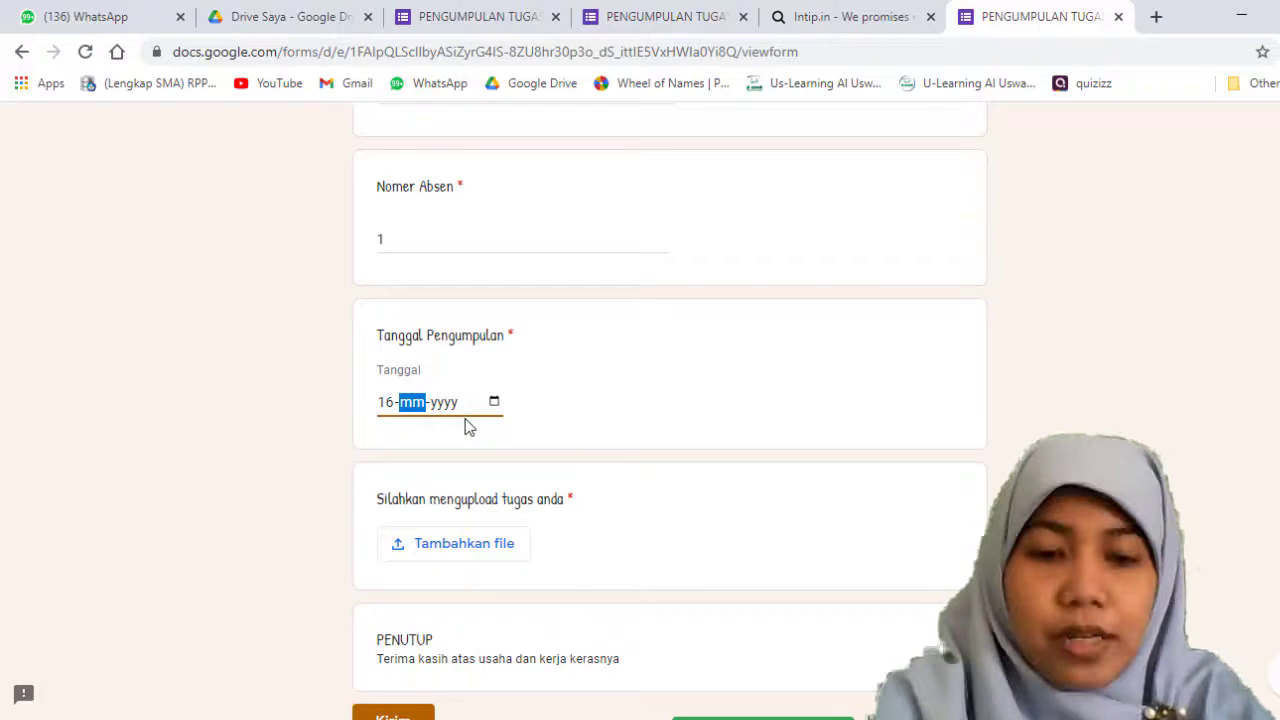
{"action": "type", "text": "0320202"}
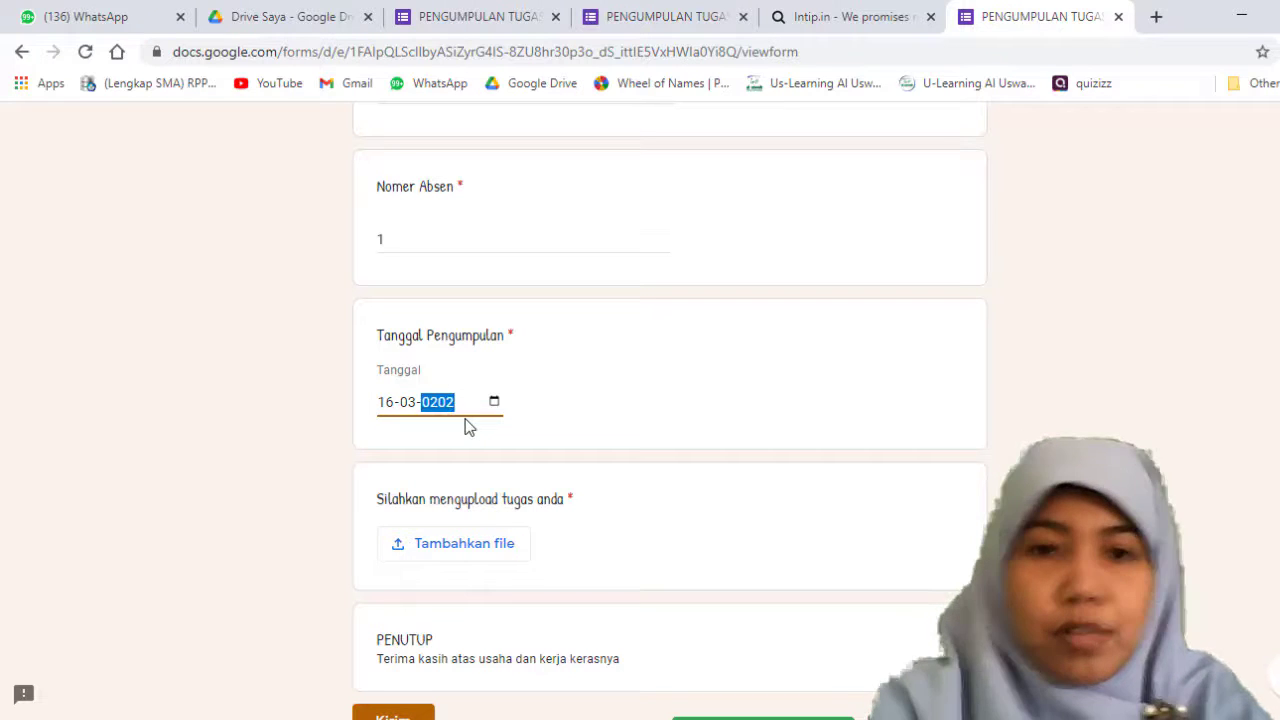
{"action": "type", "text": "1"}
Step: Upload the image 5debc4fcd0063eadf69755efbc3b3496.jpg from the Documents folder as the answer to the assignment upload question
{"action": "left_click", "coordinate": [510, 552]}
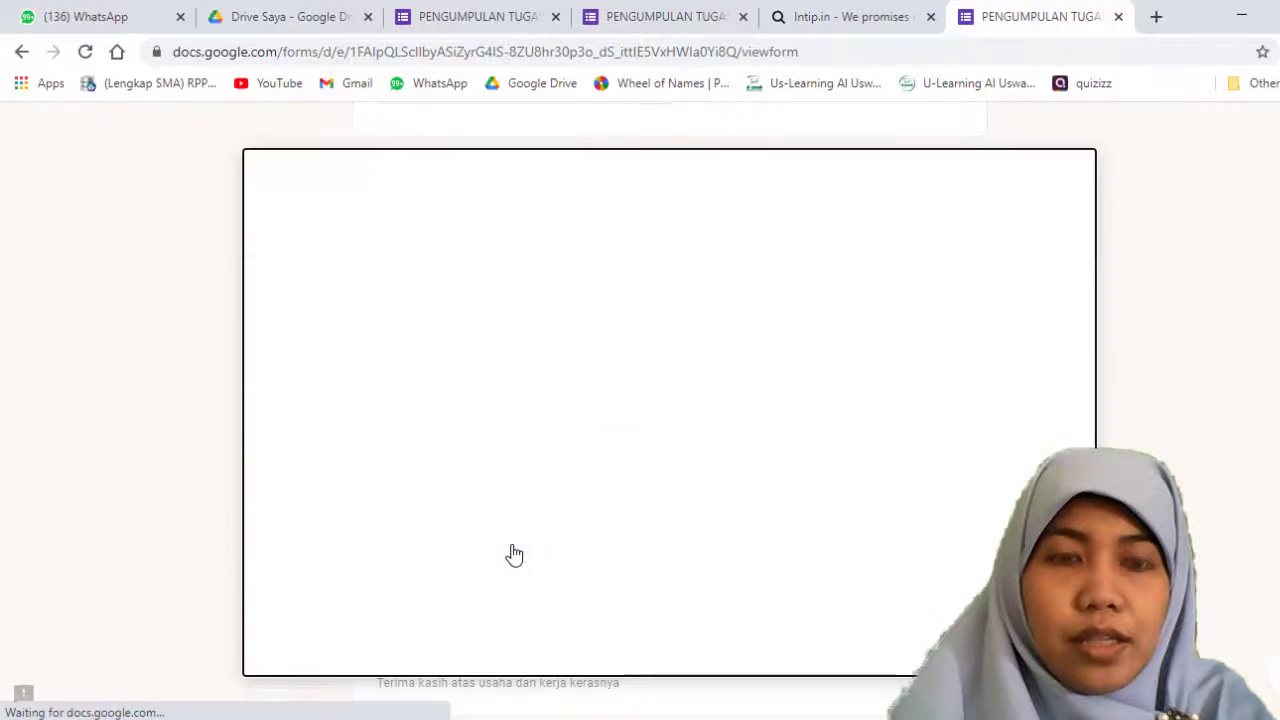
{"action": "left_click", "coordinate": [646, 431]}
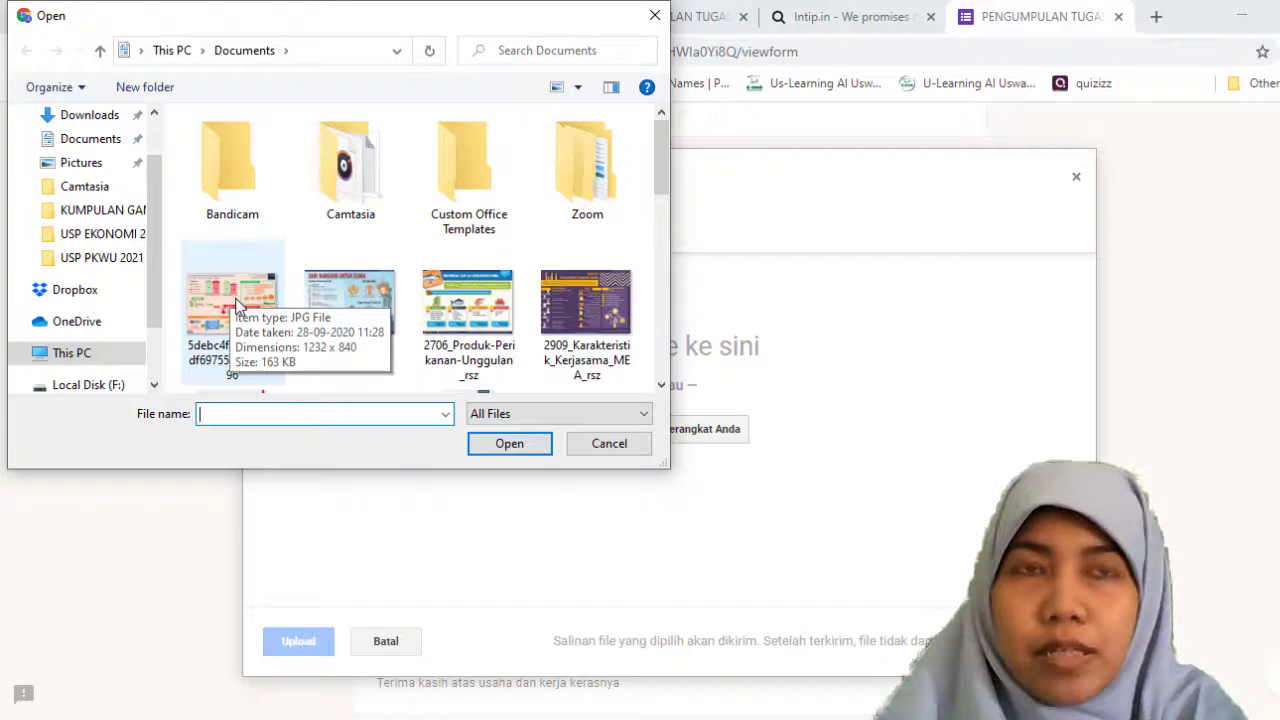
{"action": "left_click", "coordinate": [278, 340]}
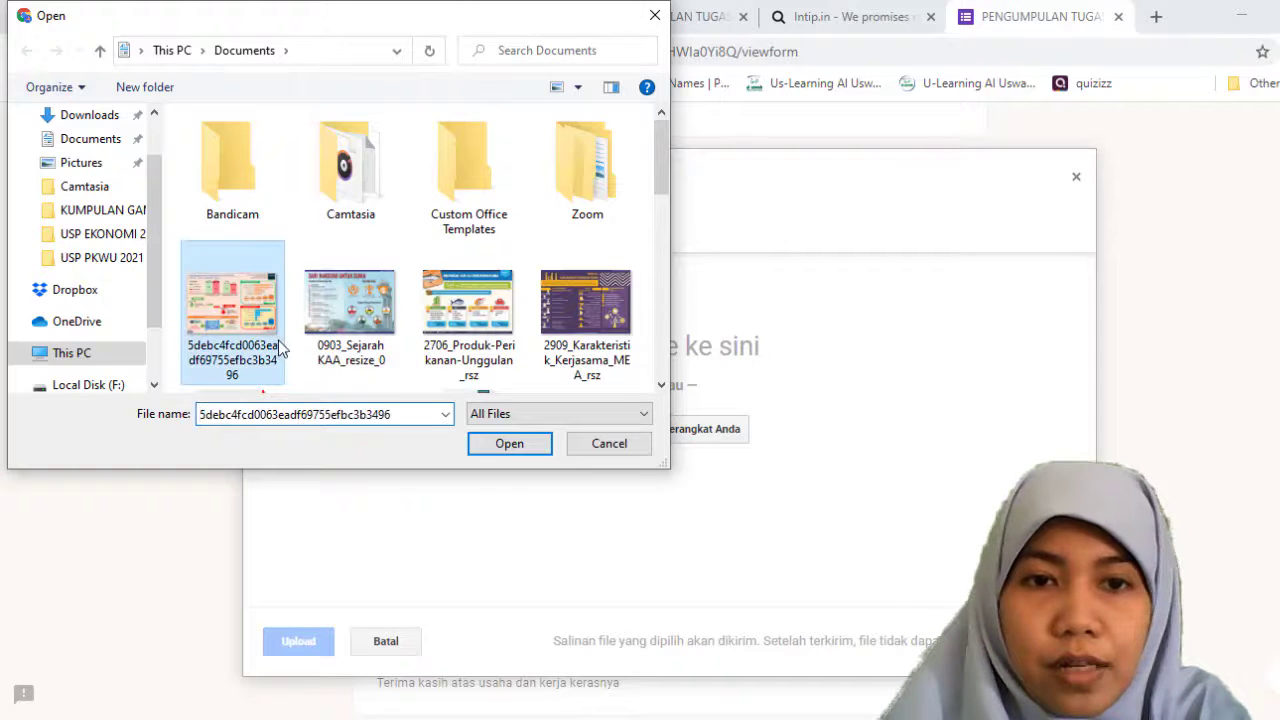
{"action": "left_click", "coordinate": [512, 446]}
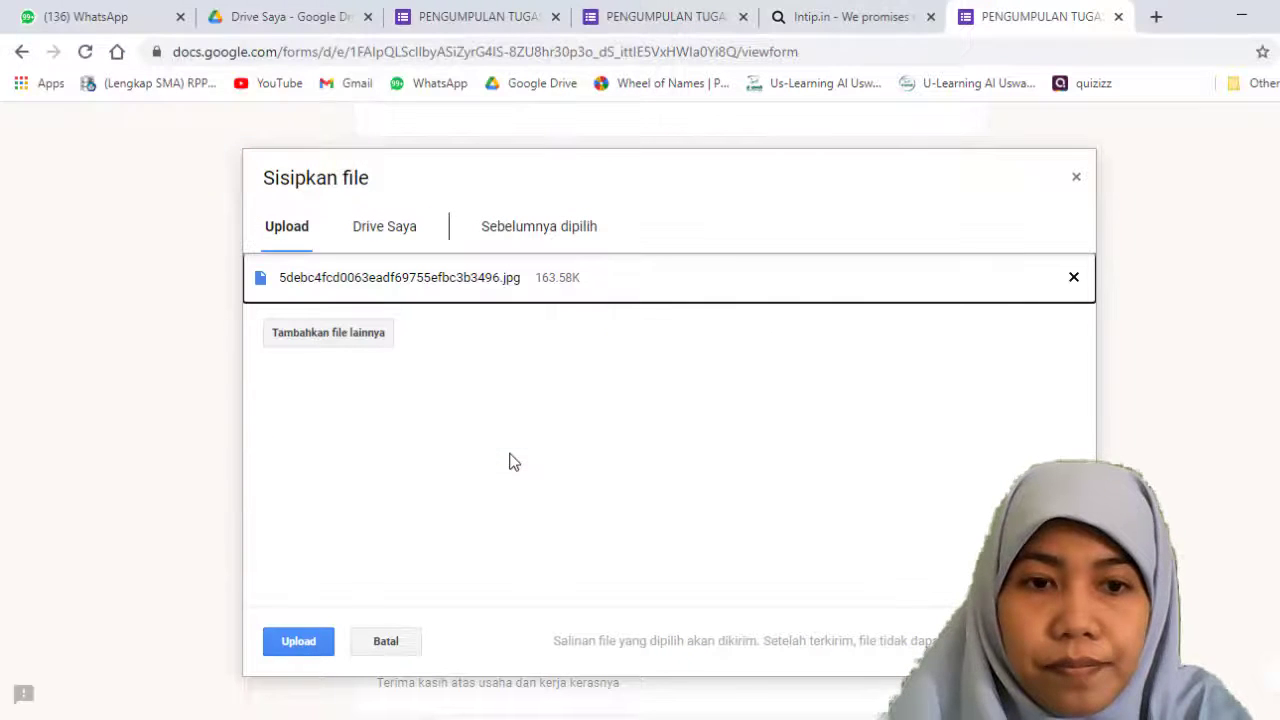
{"action": "left_click", "coordinate": [307, 645]}
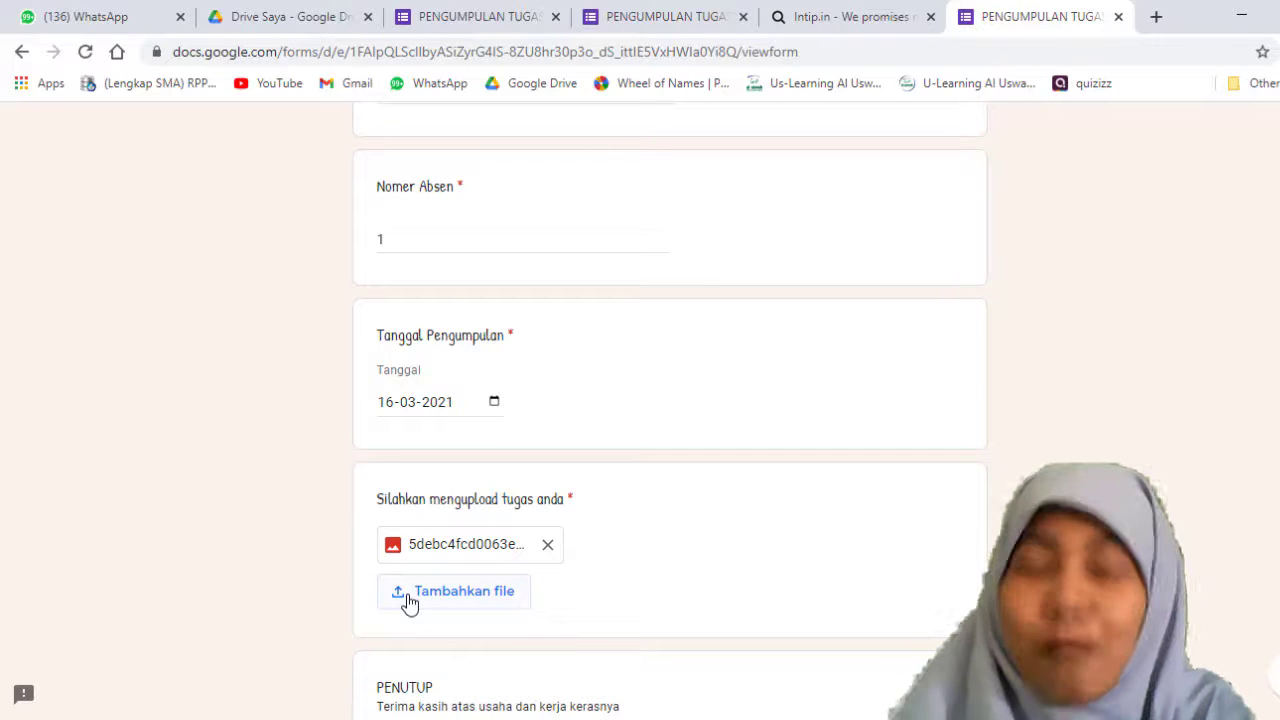
Step: Try to add the video MATERI KELAS XI TENTANG INFLASI from Local Disk (G:) as a second assignment file, and cancel the upload dialog
{"action": "left_click", "coordinate": [409, 598]}
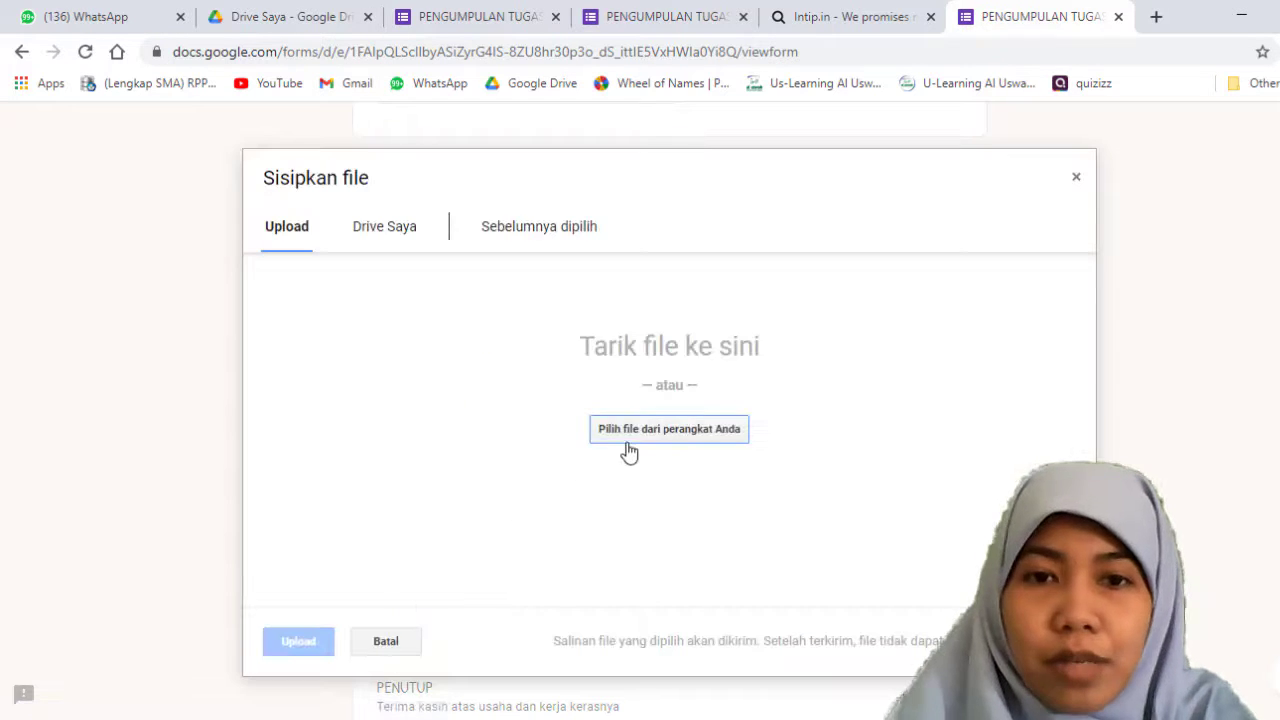
{"action": "left_click", "coordinate": [628, 444]}
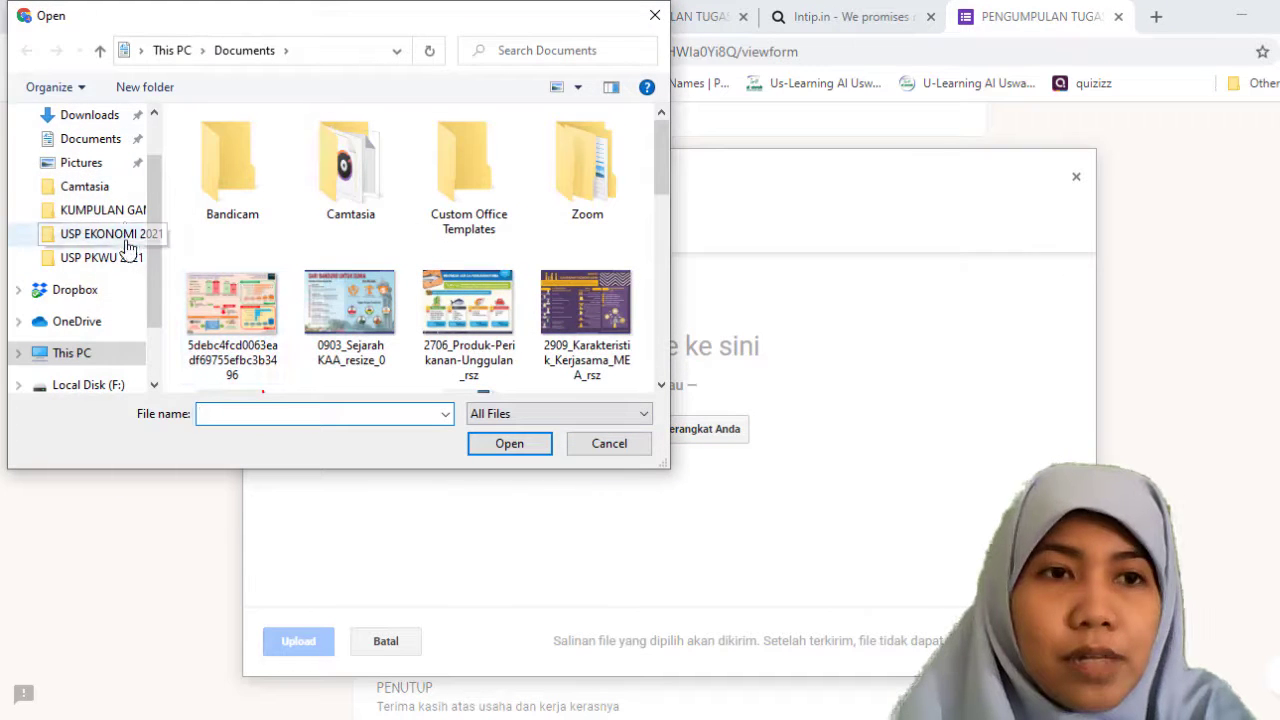
{"action": "scroll", "coordinate": [83, 352], "scroll_direction": "down", "scroll_amount": 1}
{"action": "left_click", "coordinate": [85, 352]}
{"action": "scroll", "coordinate": [265, 292], "scroll_direction": "down", "scroll_amount": 3}
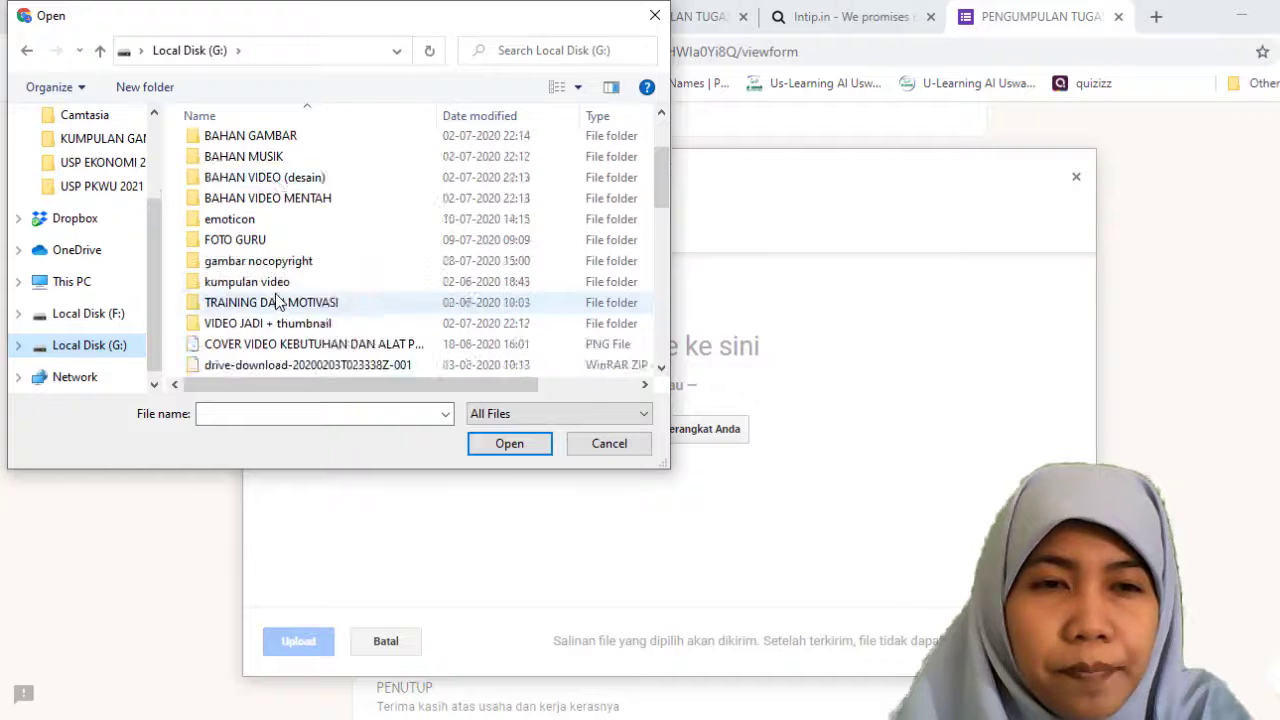
{"action": "scroll", "coordinate": [278, 302], "scroll_direction": "down", "scroll_amount": 3}
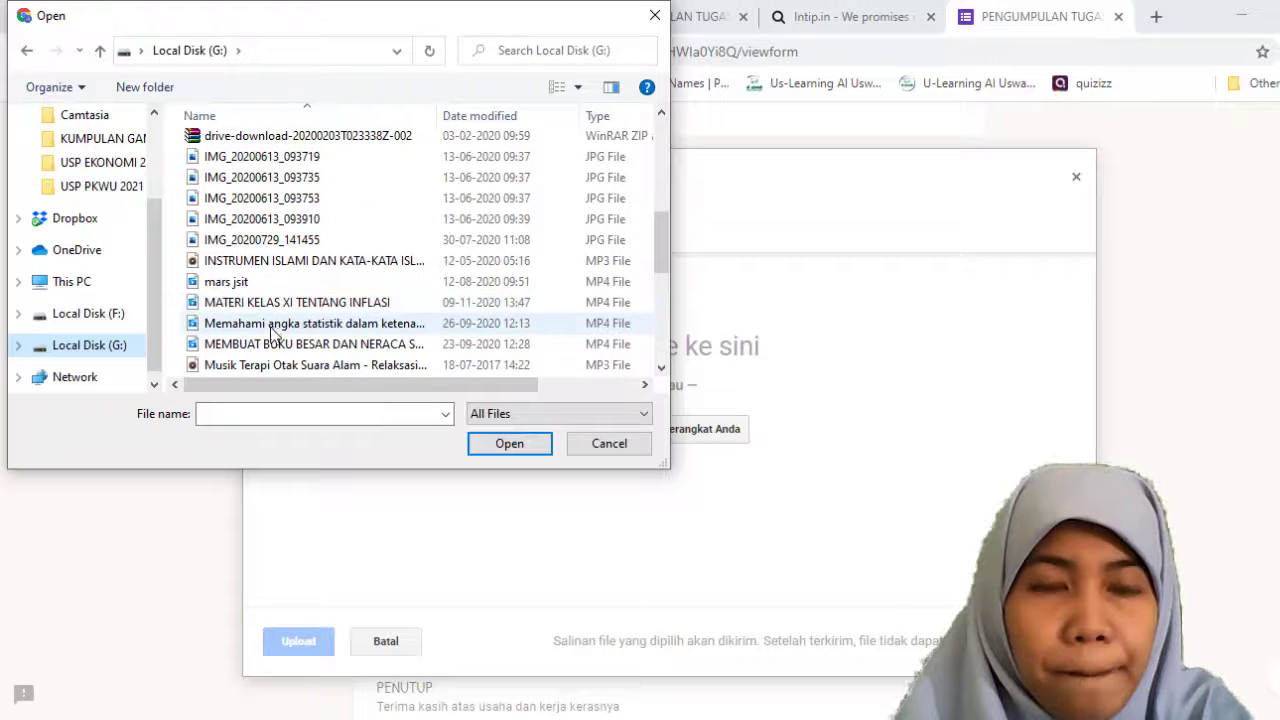
{"action": "left_click", "coordinate": [304, 308]}
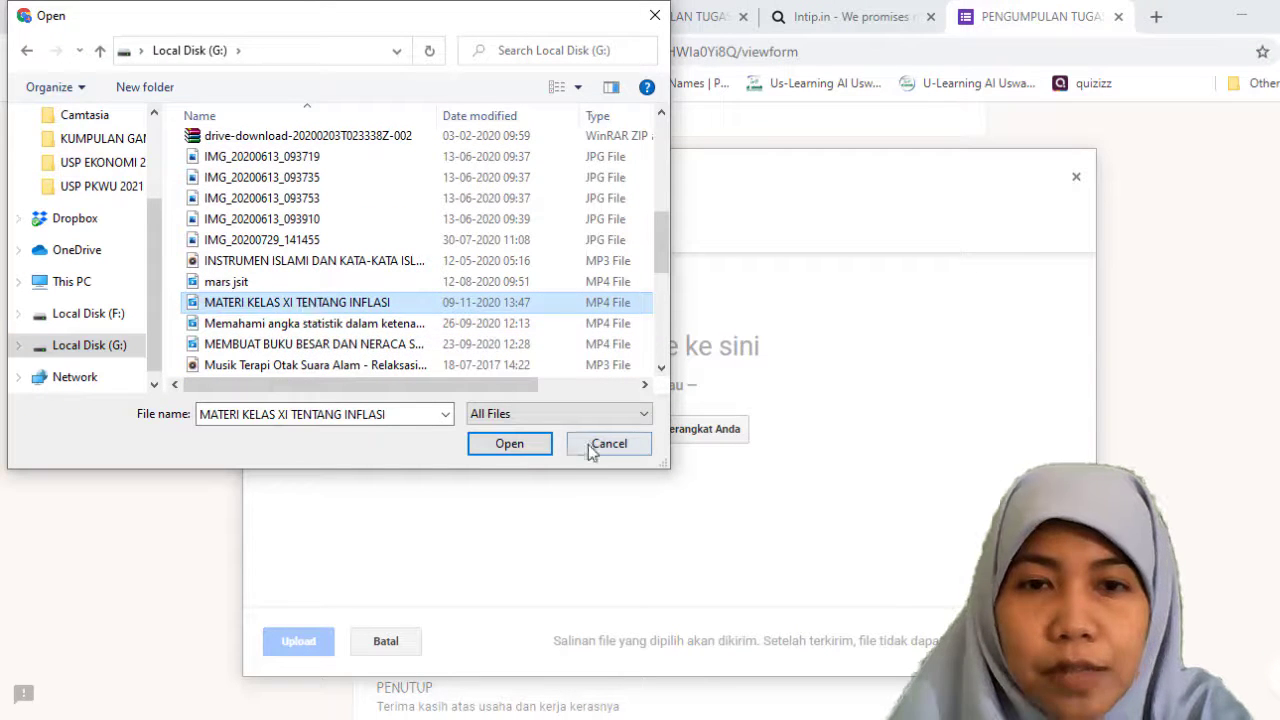
{"action": "left_click", "coordinate": [509, 443]}
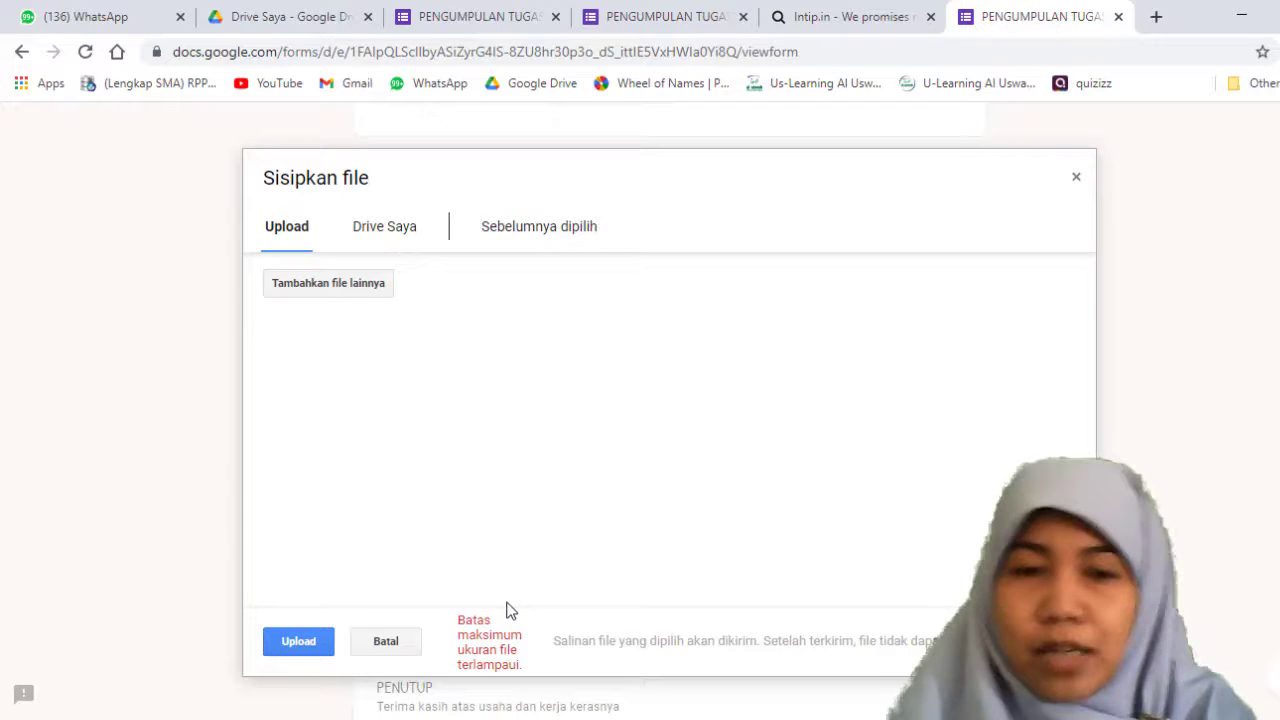
{"action": "scroll", "coordinate": [503, 580], "scroll_direction": "down", "scroll_amount": 1}
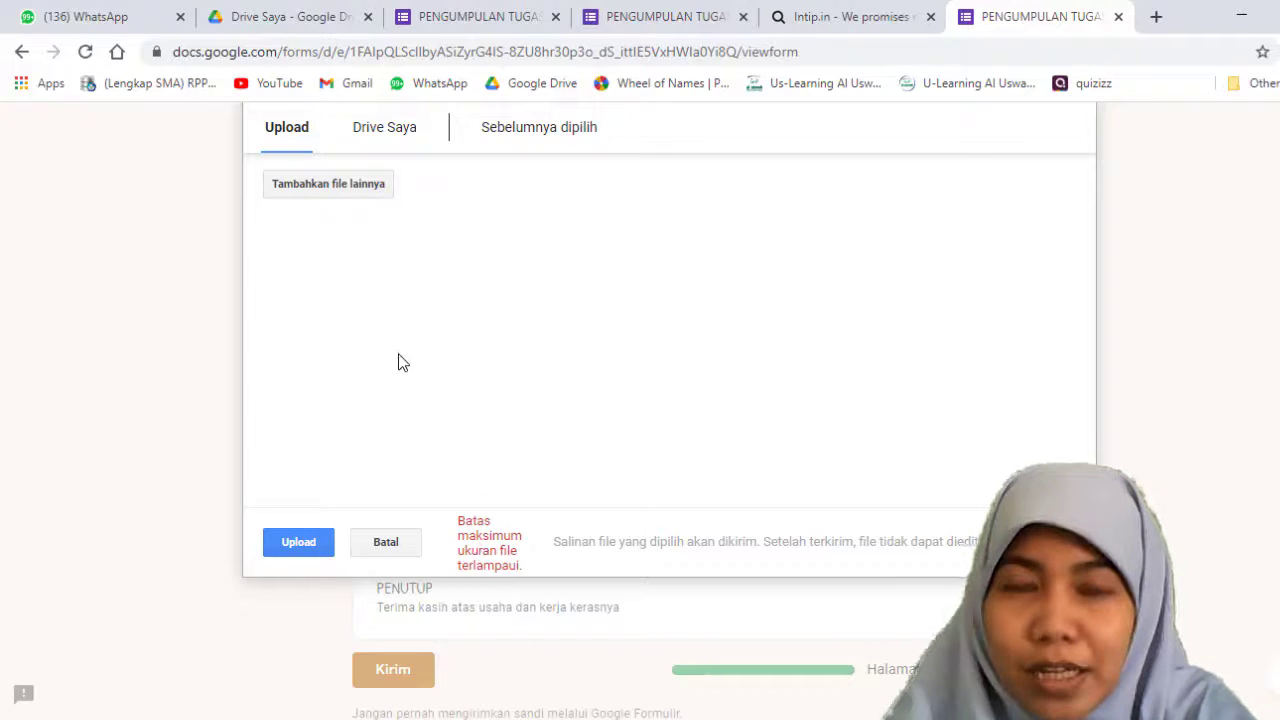
{"action": "scroll", "coordinate": [400, 366], "scroll_direction": "up", "scroll_amount": 4}
{"action": "scroll", "coordinate": [443, 432], "scroll_direction": "down", "scroll_amount": 3}
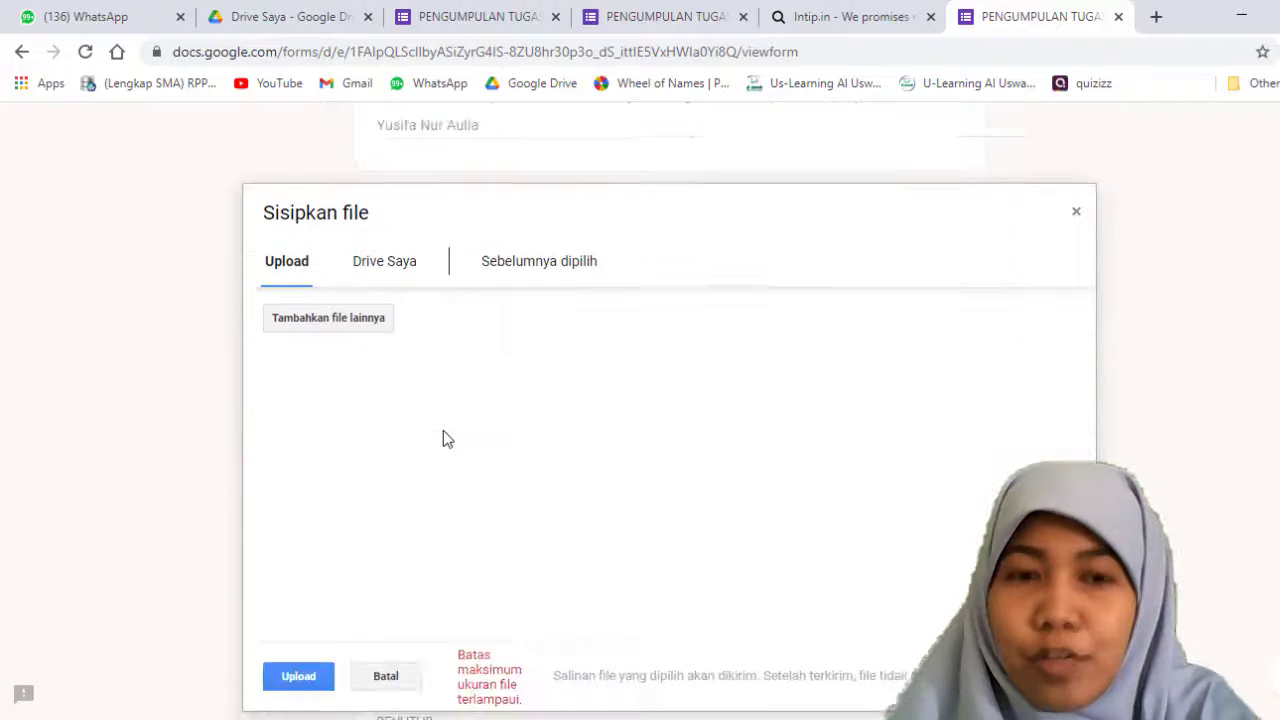
{"action": "left_click", "coordinate": [386, 644]}
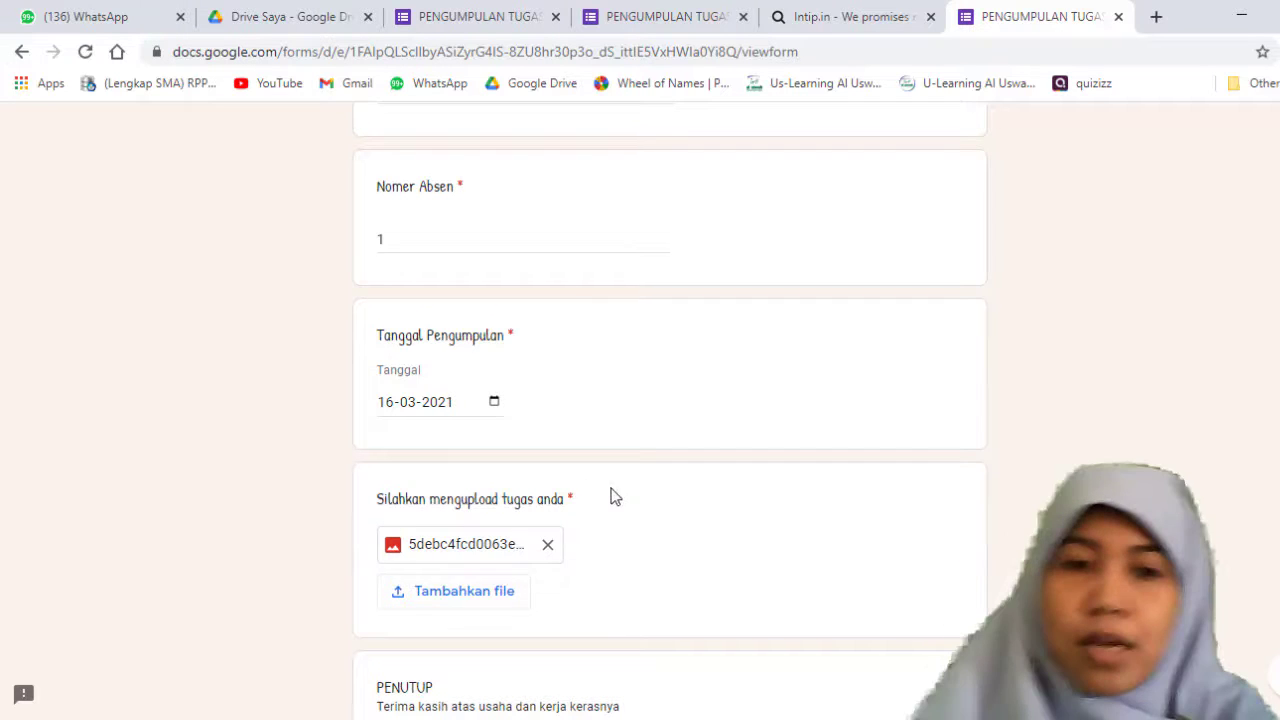
Step: Submit the completed form and look through the summary of previous responses
{"action": "scroll", "coordinate": [614, 497], "scroll_direction": "down", "scroll_amount": 2}
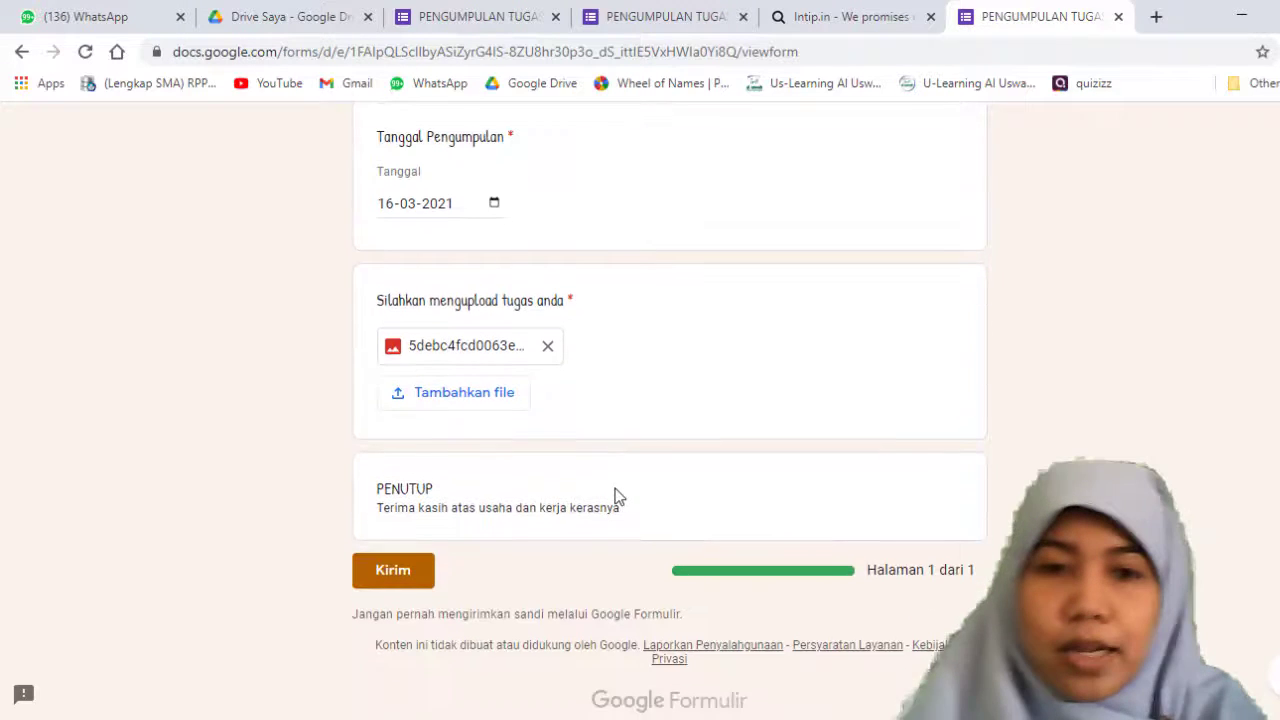
{"action": "left_click", "coordinate": [405, 575]}
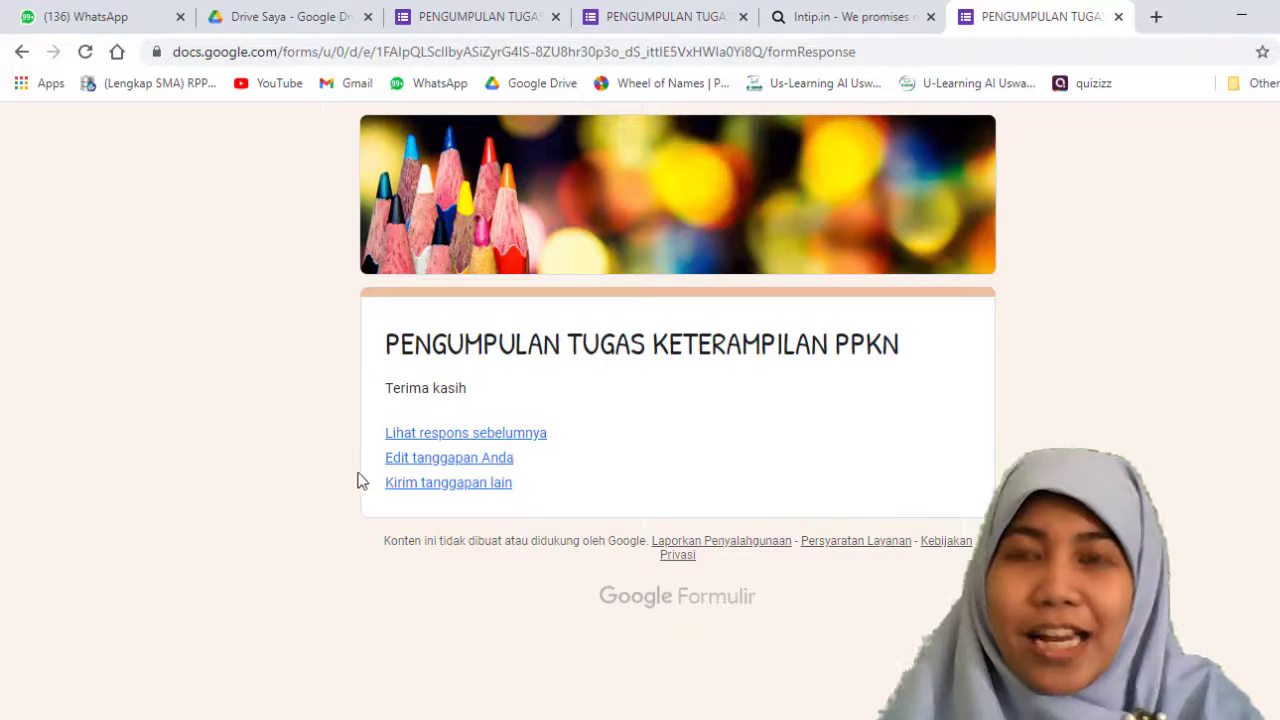
{"action": "left_click", "coordinate": [476, 443]}
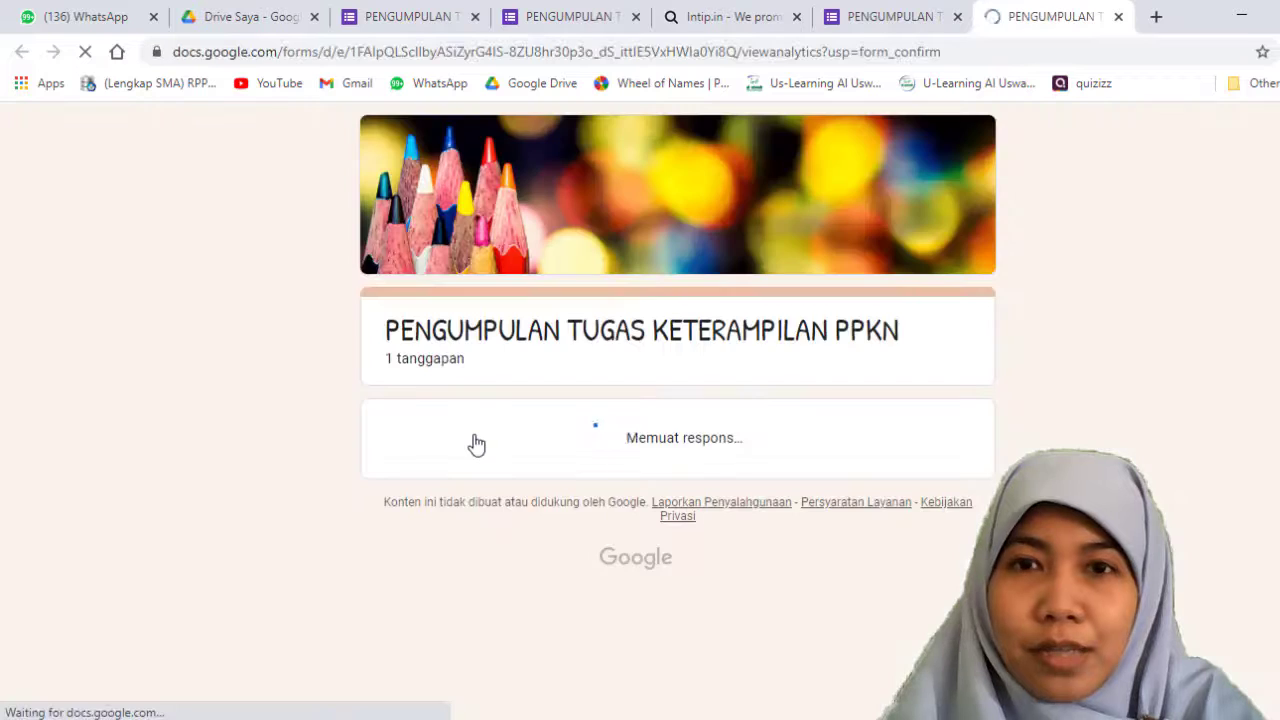
{"action": "scroll", "coordinate": [476, 443], "scroll_direction": "down", "scroll_amount": 4}
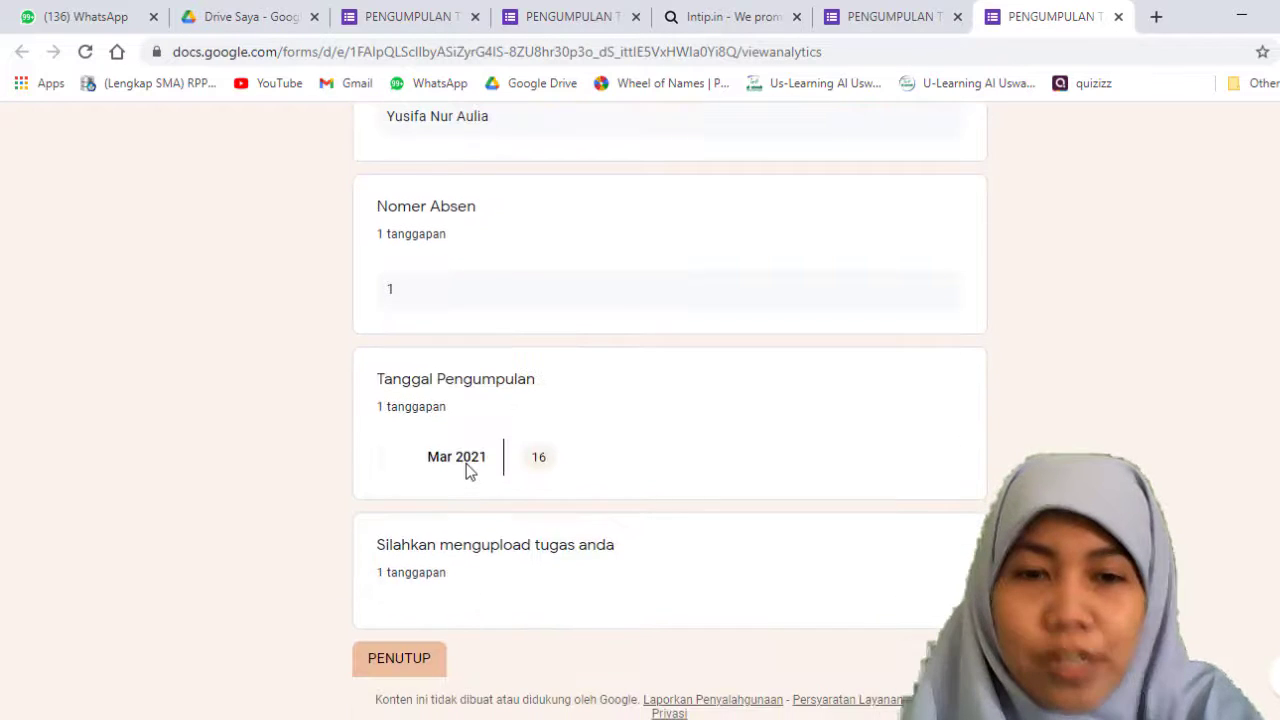
Step: Return to the submission confirmation page, open the submitted response for editing and look over its answers
{"action": "left_click", "coordinate": [853, 26]}
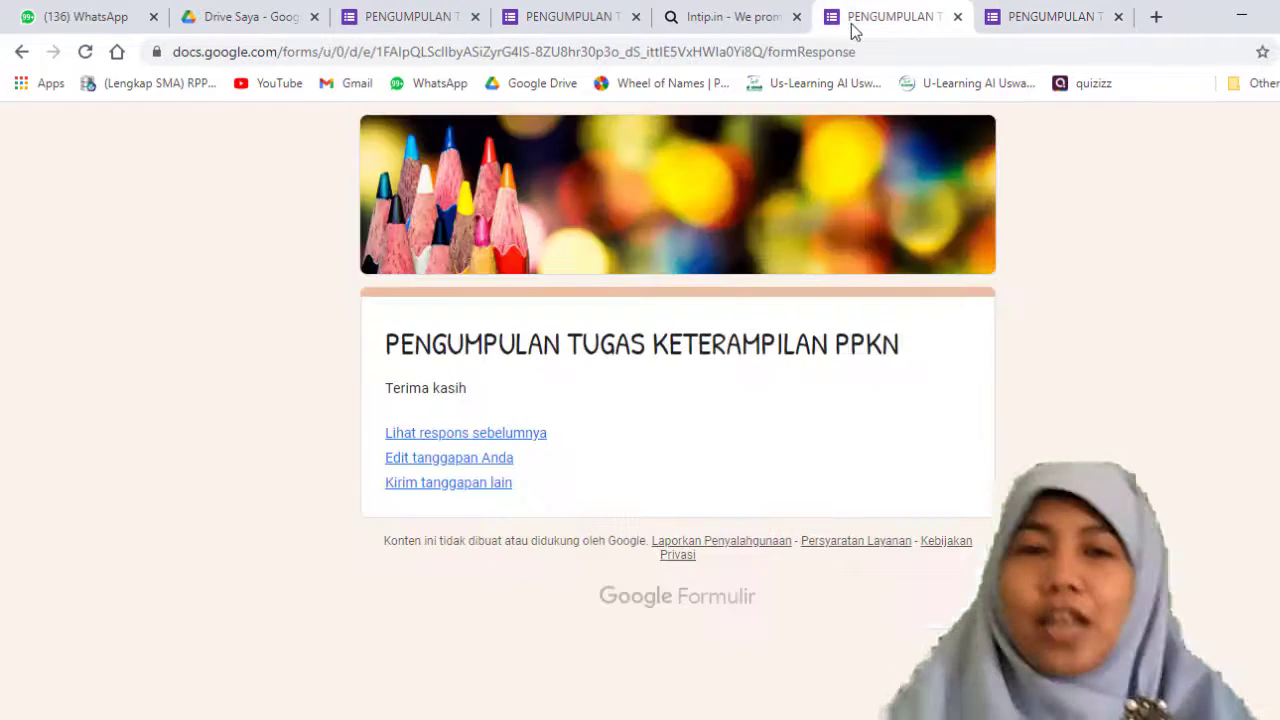
{"action": "left_click", "coordinate": [416, 461]}
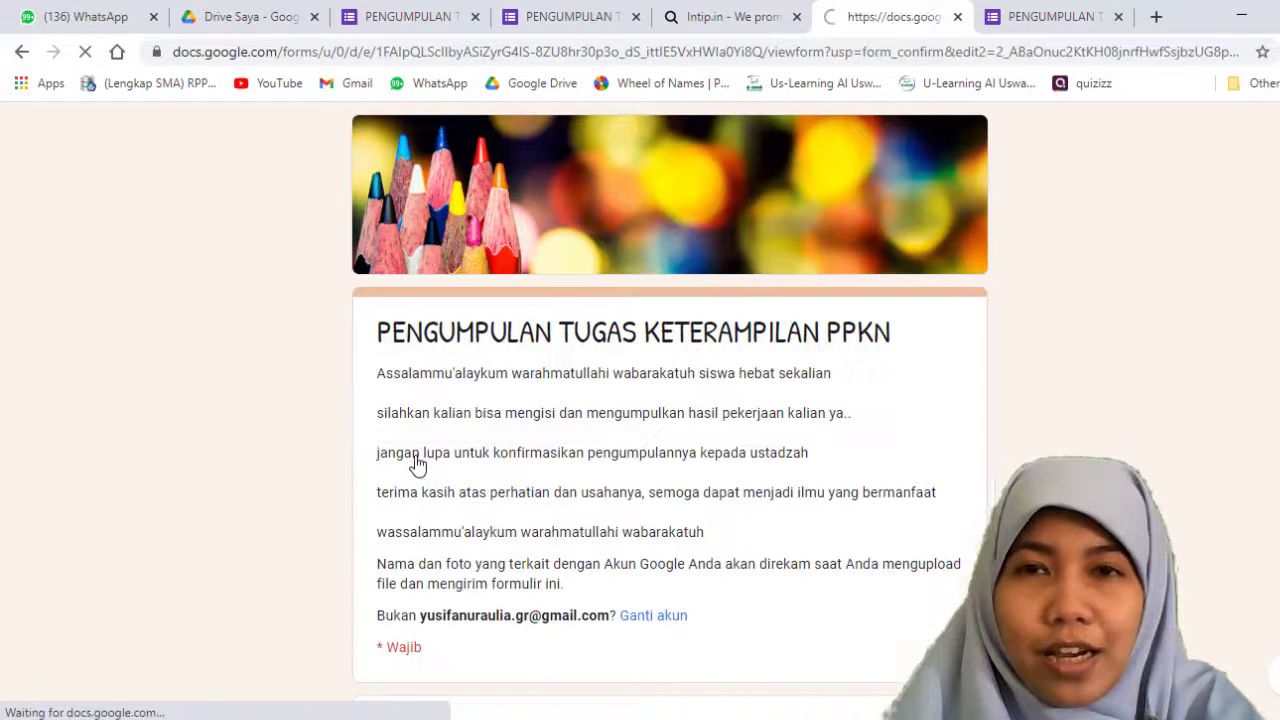
{"action": "scroll", "coordinate": [444, 447], "scroll_direction": "down", "scroll_amount": 2}
{"action": "scroll", "coordinate": [445, 447], "scroll_direction": "down", "scroll_amount": 2}
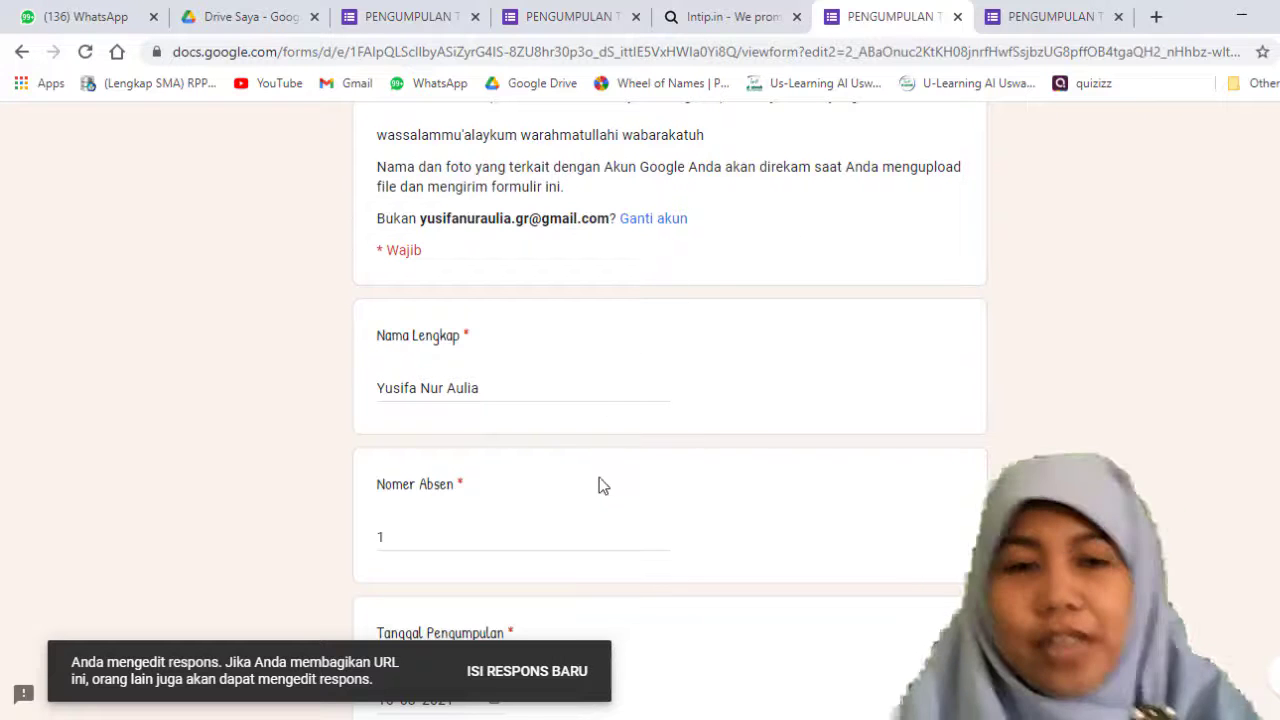
{"action": "scroll", "coordinate": [616, 470], "scroll_direction": "up", "scroll_amount": 4}
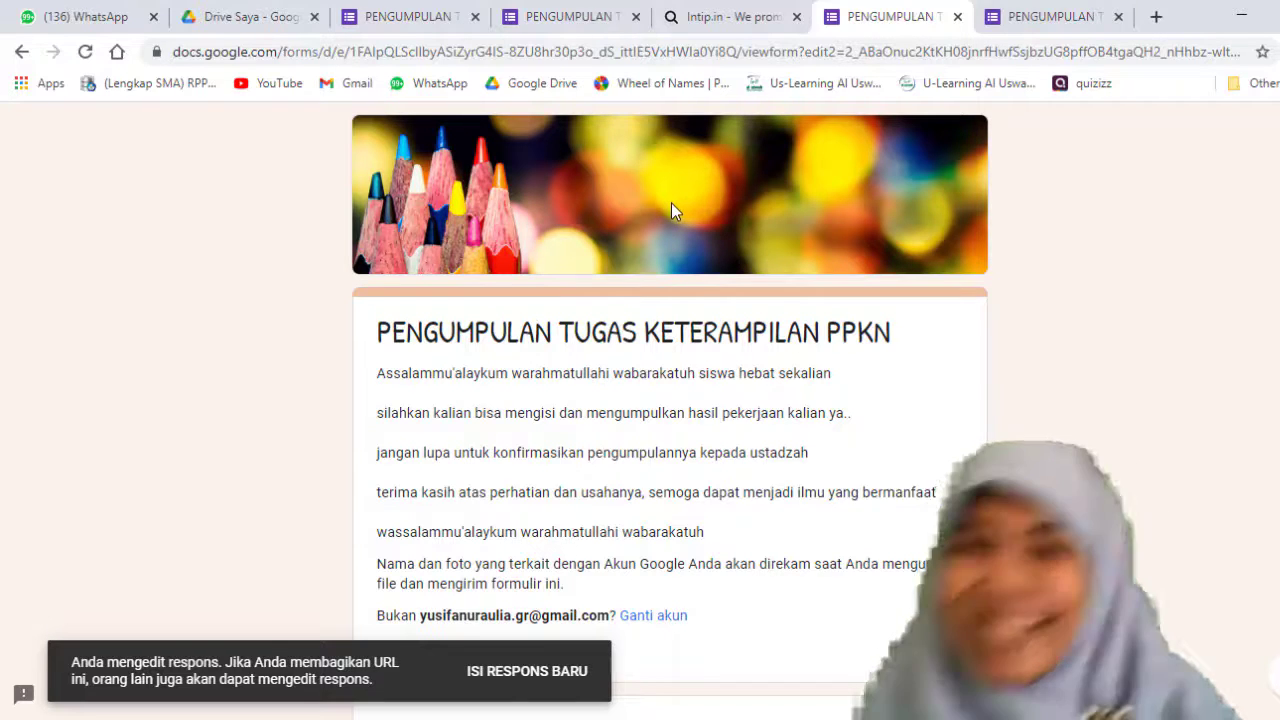
Step: Switch to the form editor, dismiss the Kirim formulir dialog and check the form's additional options
{"action": "left_click", "coordinate": [397, 14]}
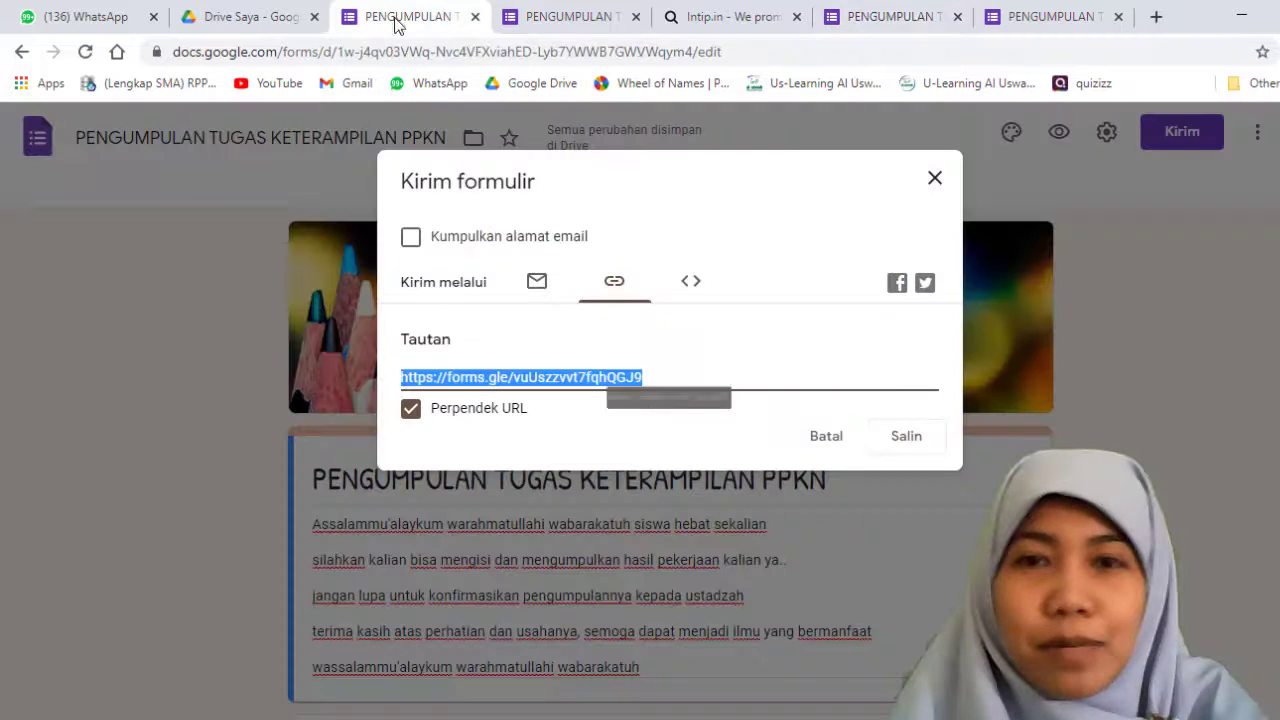
{"action": "left_click", "coordinate": [827, 440]}
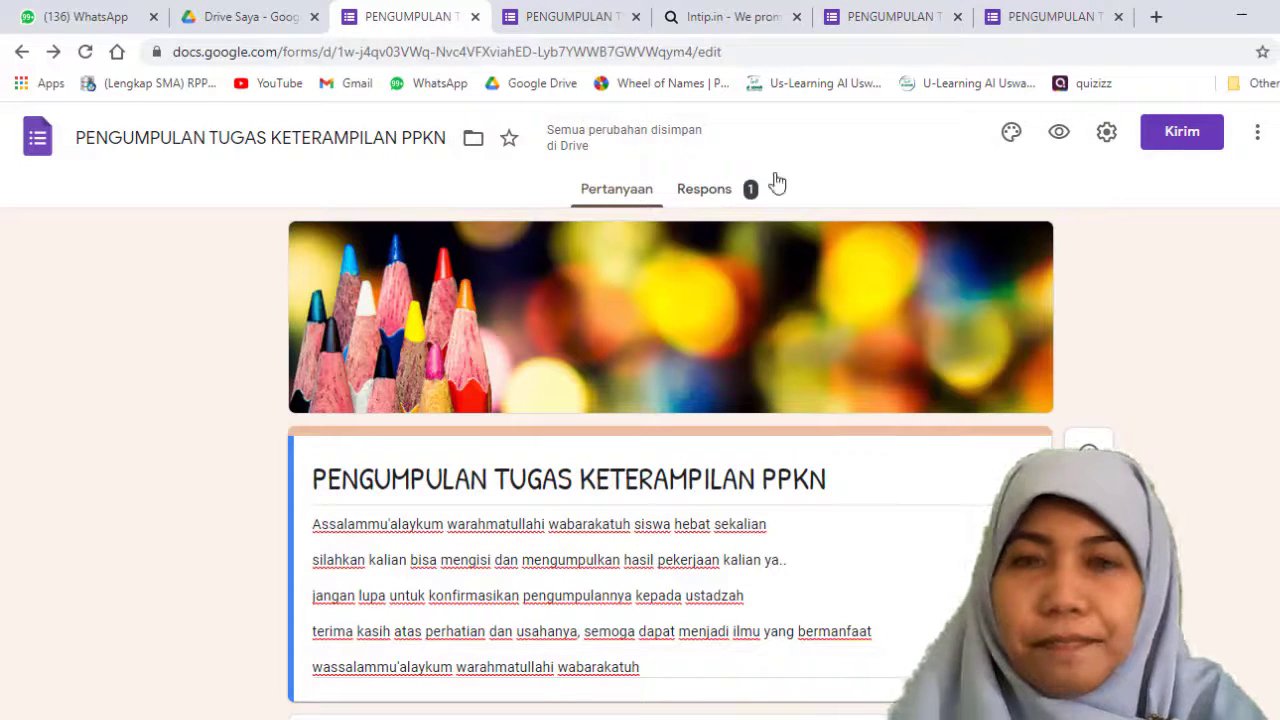
{"action": "left_click", "coordinate": [1255, 133]}
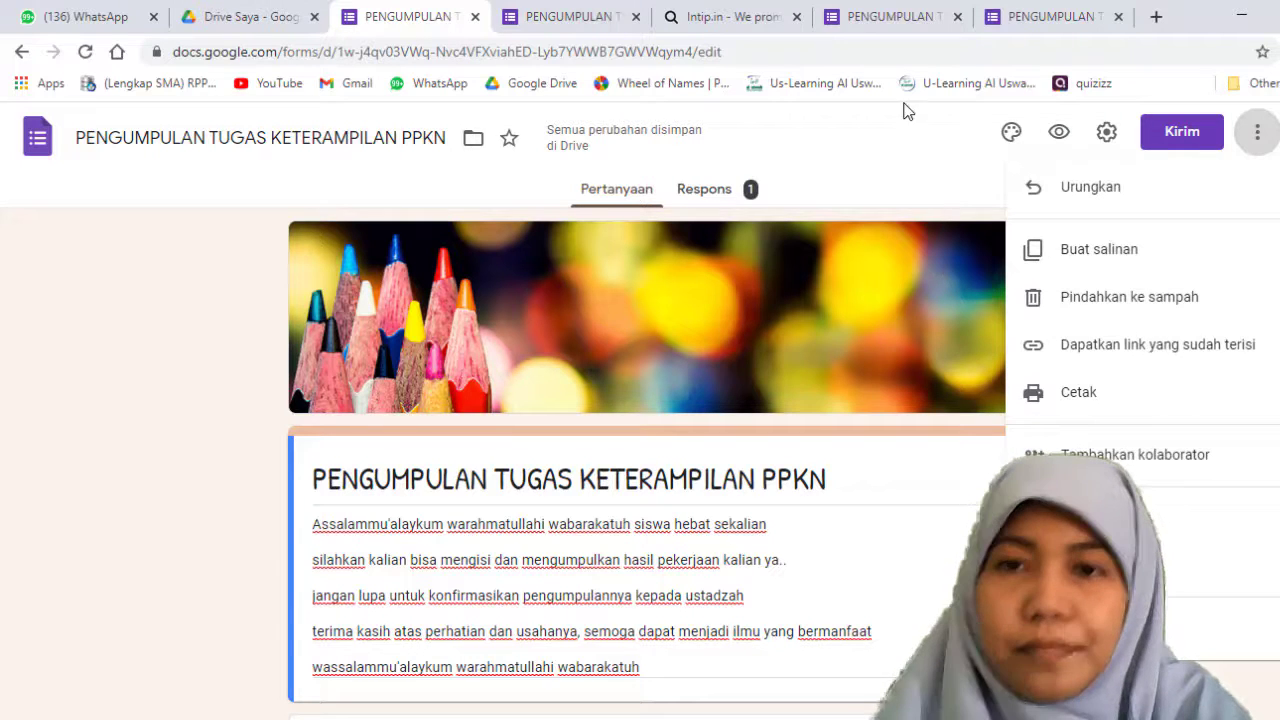
{"action": "left_click", "coordinate": [790, 145]}
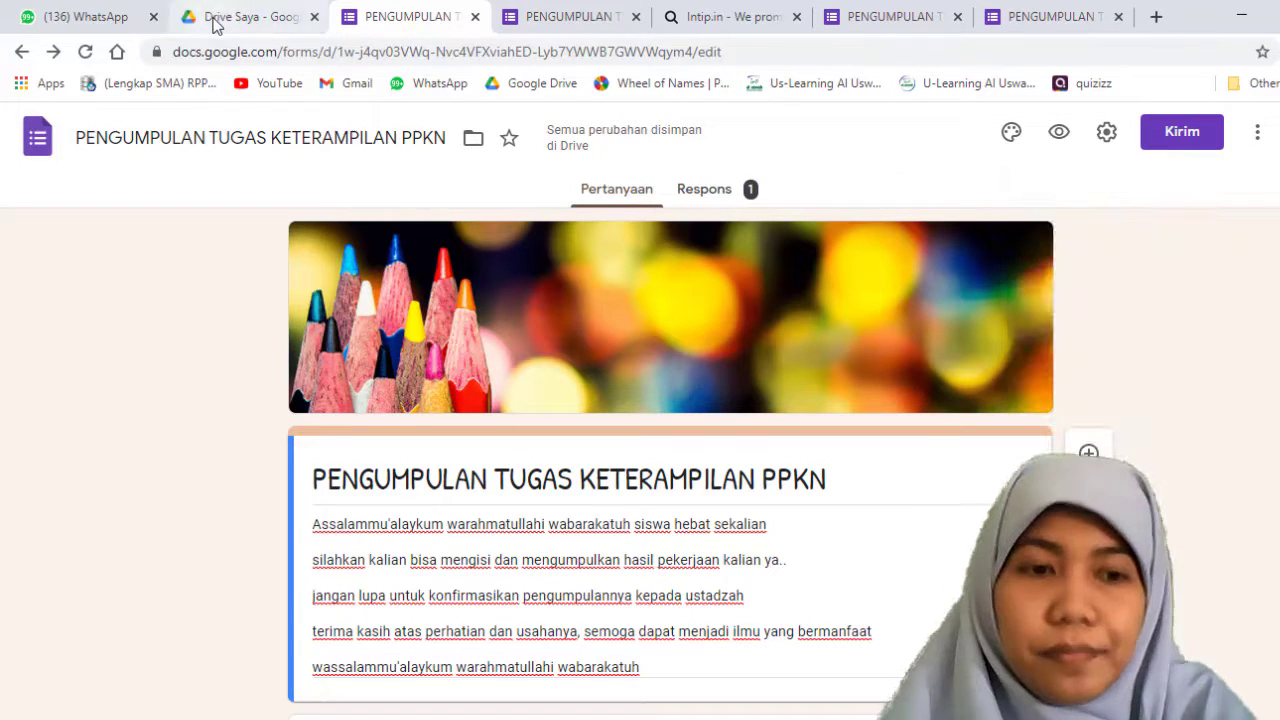
Step: Switch to Google Drive, search for PENGUM and open the folder PENGUMPULAN TUGAS KETERAMPILAN PPKN (File responses)
{"action": "left_click", "coordinate": [214, 24]}
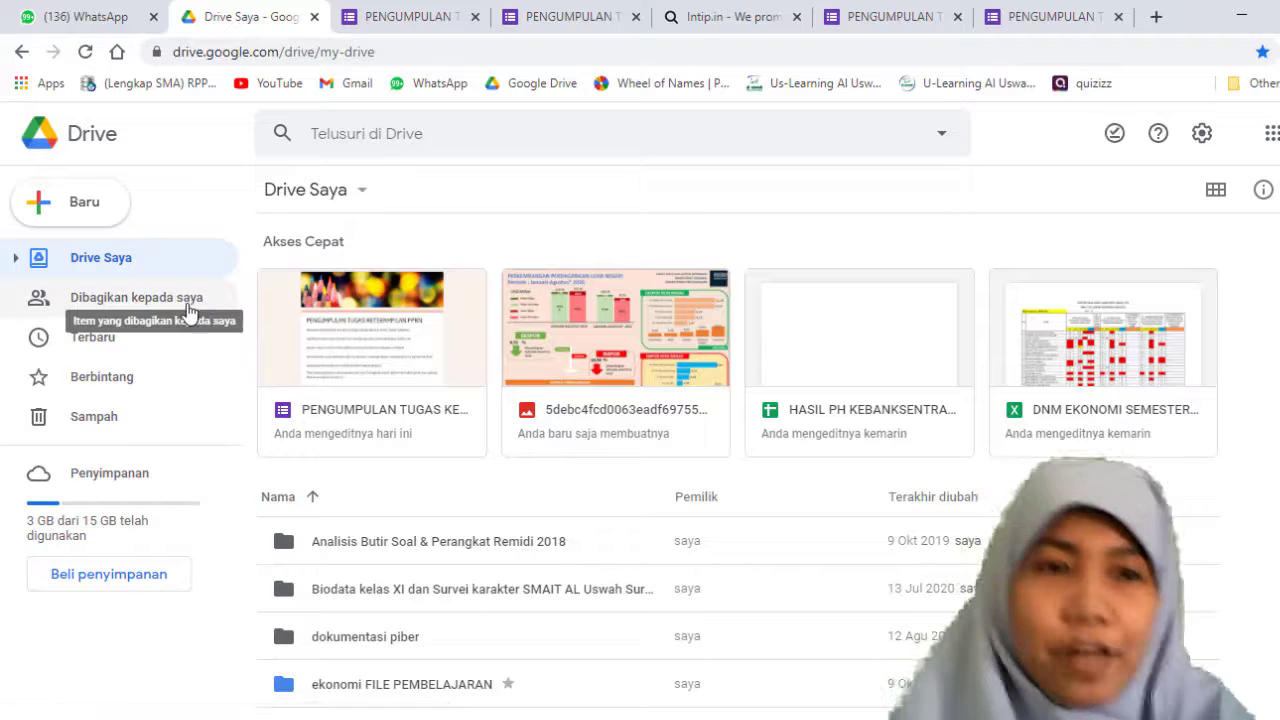
{"action": "left_click", "coordinate": [356, 133]}
{"action": "type", "text": "P"}
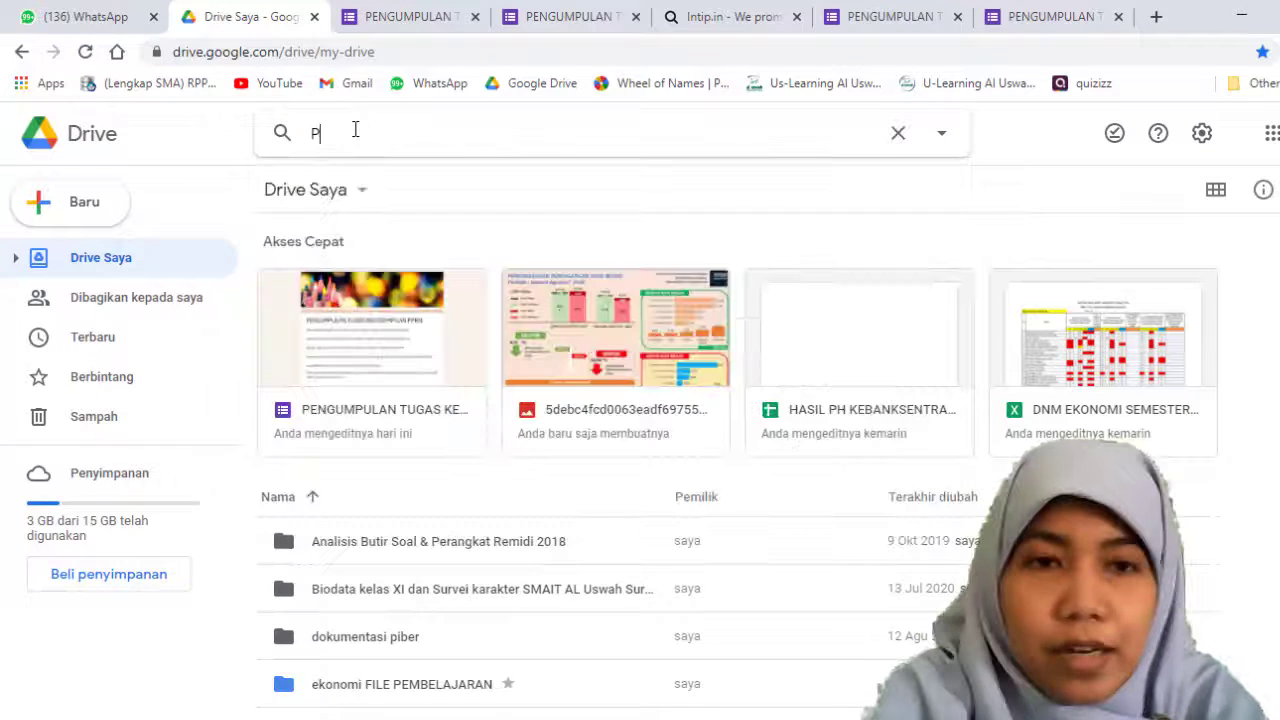
{"action": "type", "text": "ENGUM"}
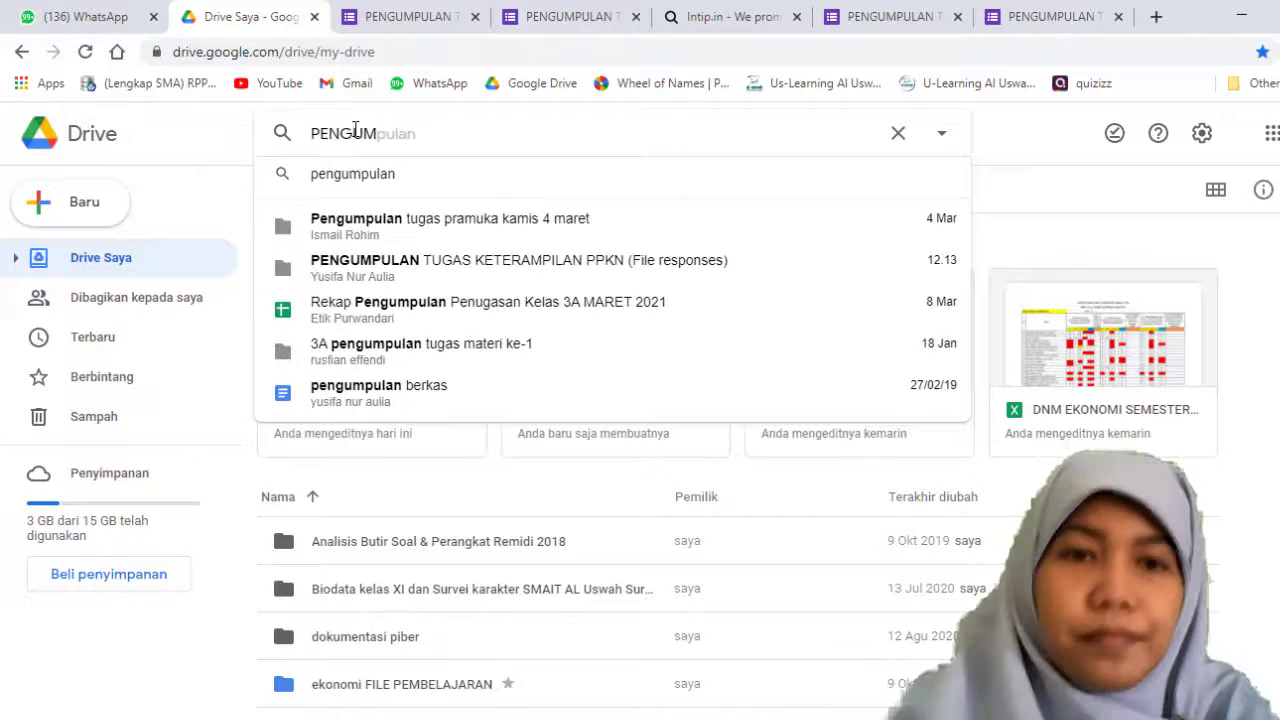
{"action": "left_click", "coordinate": [386, 268]}
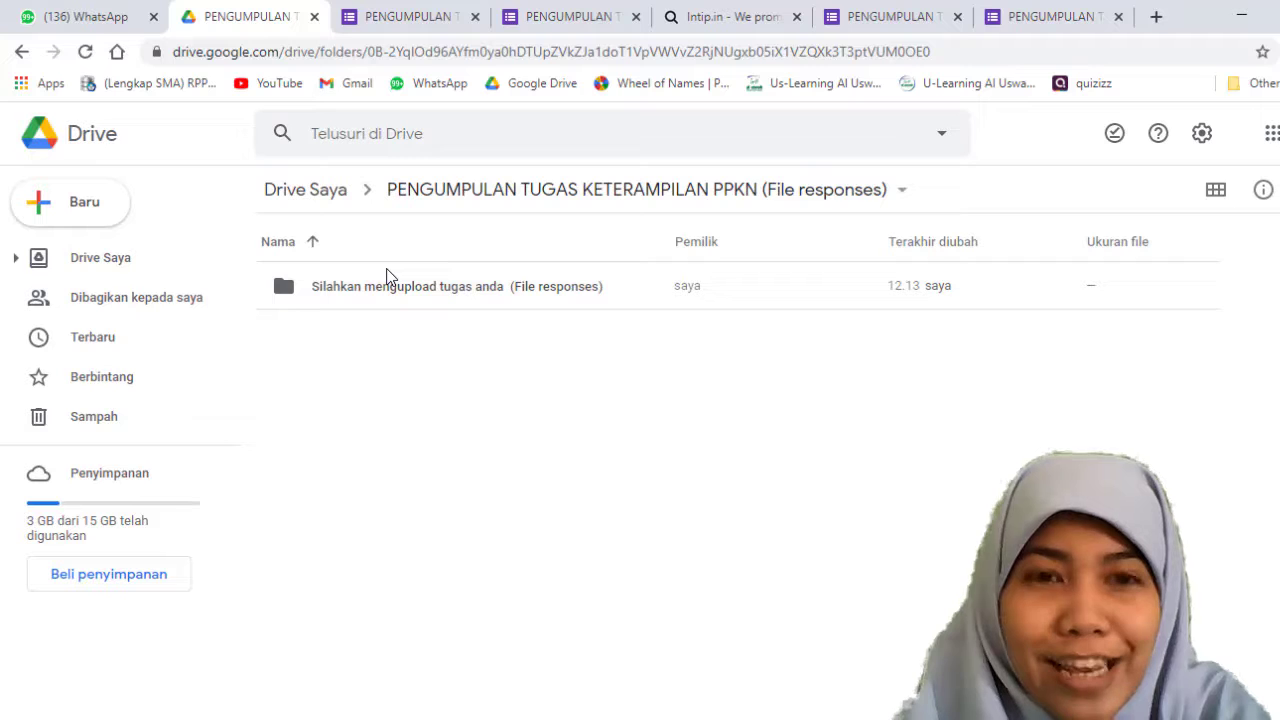
Step: Open the subfolder Silahkan mengupload tugas anda (File responses), select the uploaded image and return to Drive Saya
{"action": "left_click", "coordinate": [379, 298]}
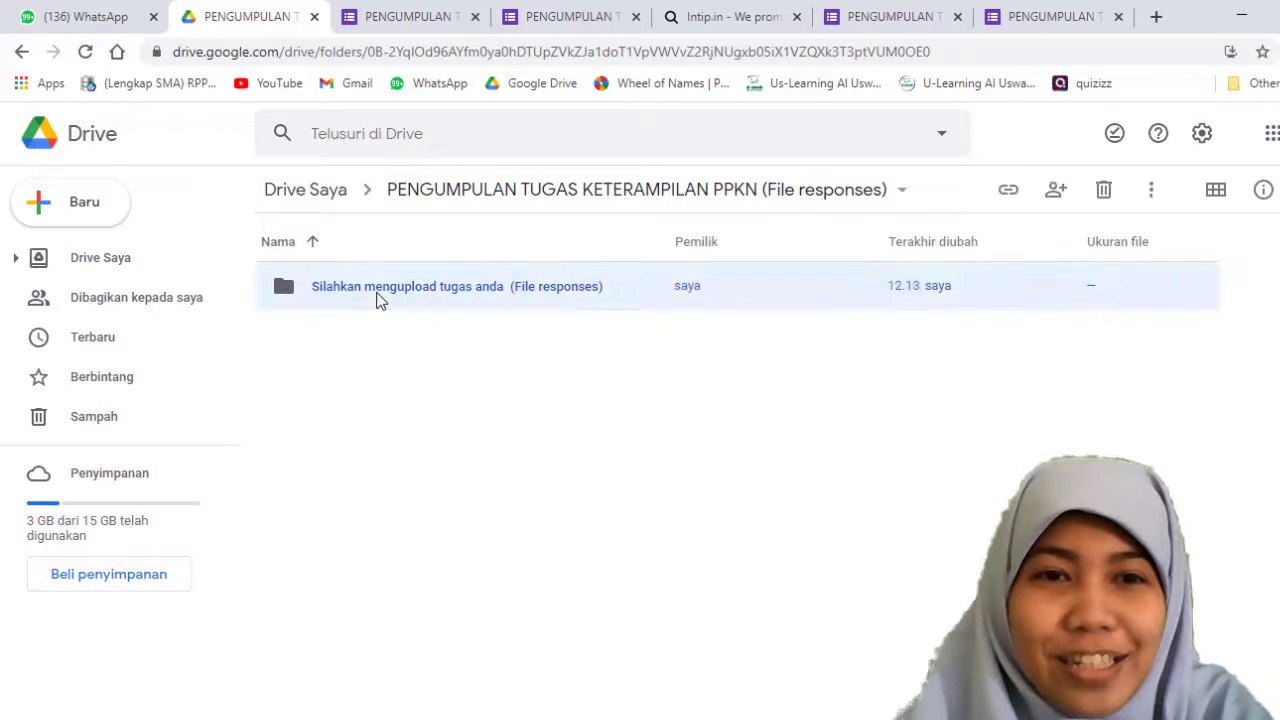
{"action": "double_click", "coordinate": [379, 299]}
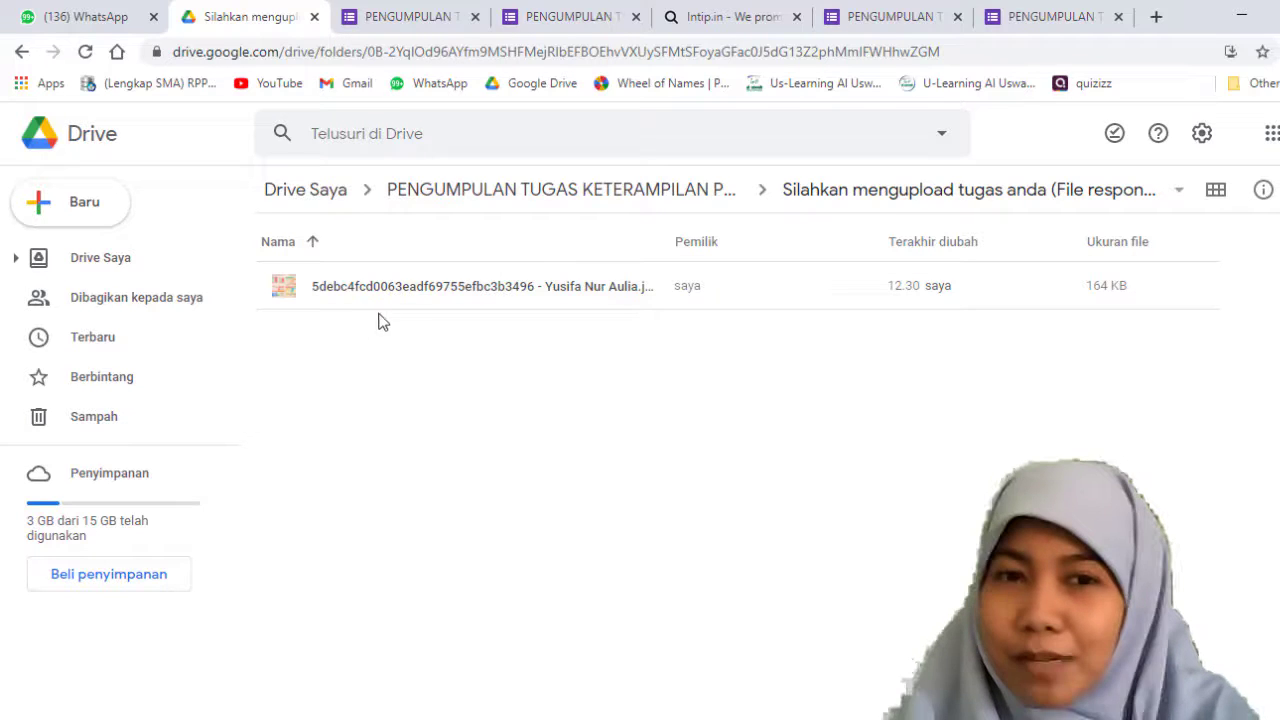
{"action": "left_click", "coordinate": [389, 295]}
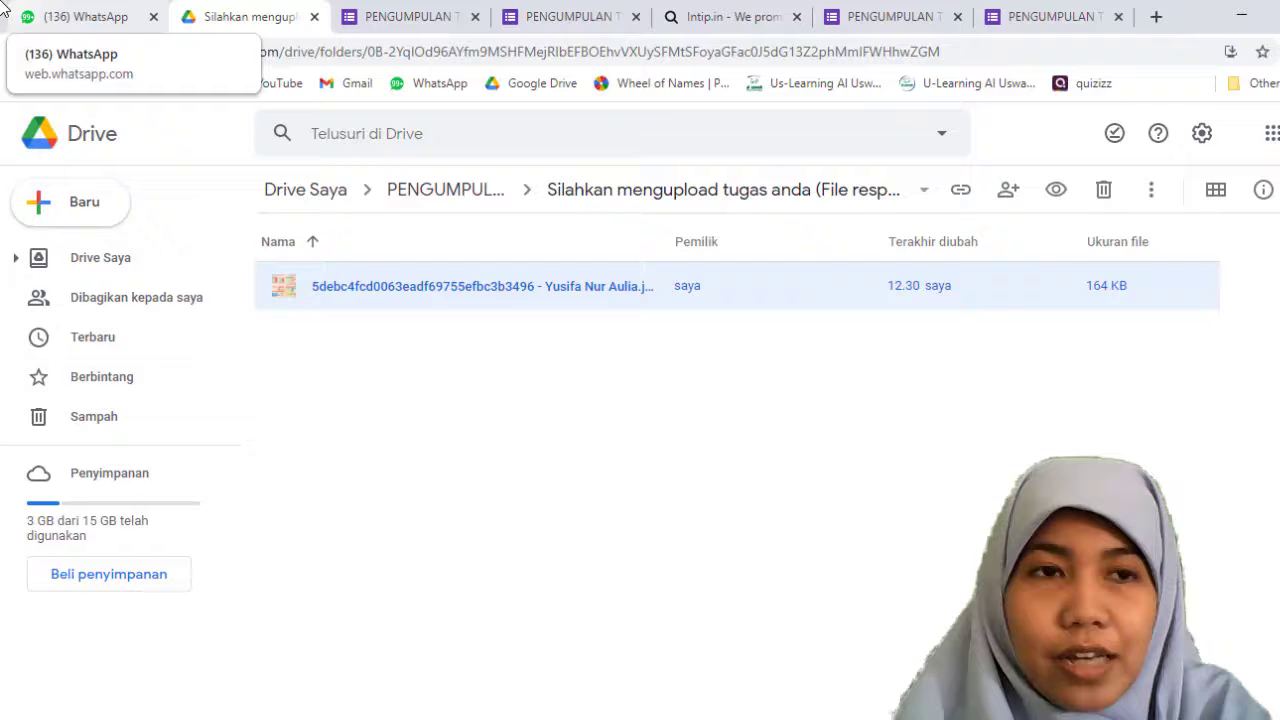
{"action": "left_click", "coordinate": [22, 52]}
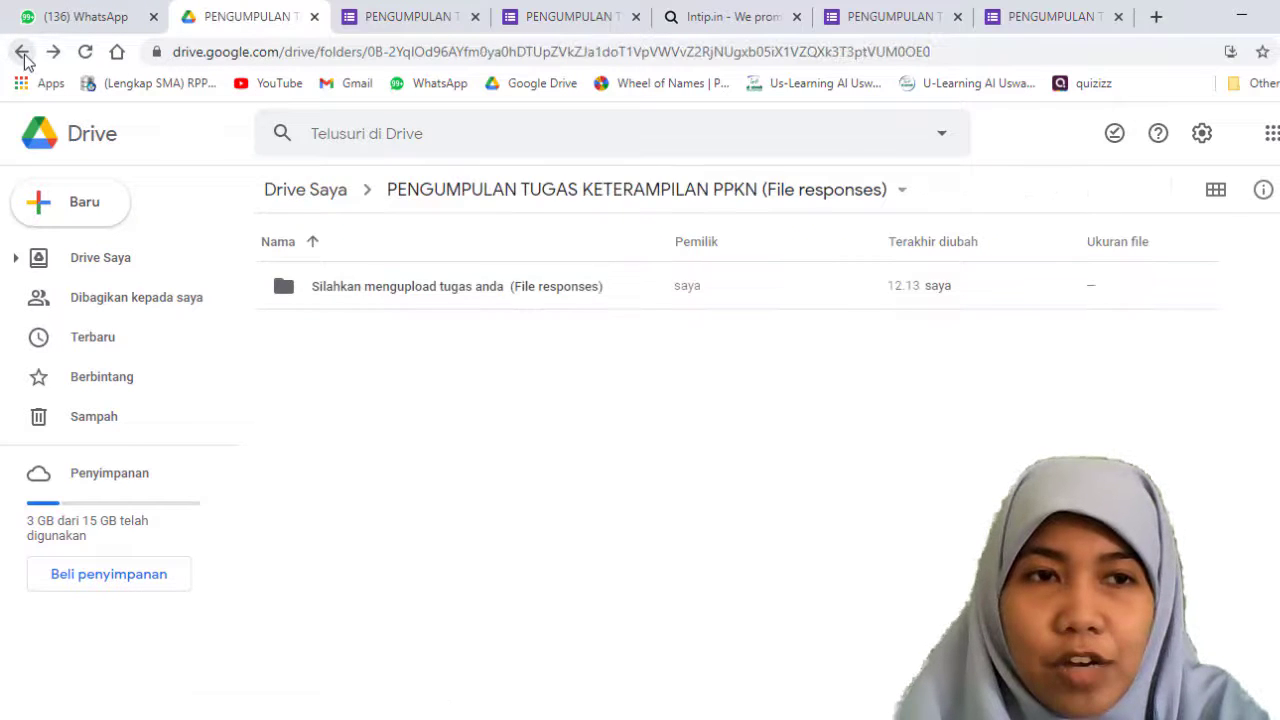
{"action": "left_click", "coordinate": [22, 52]}
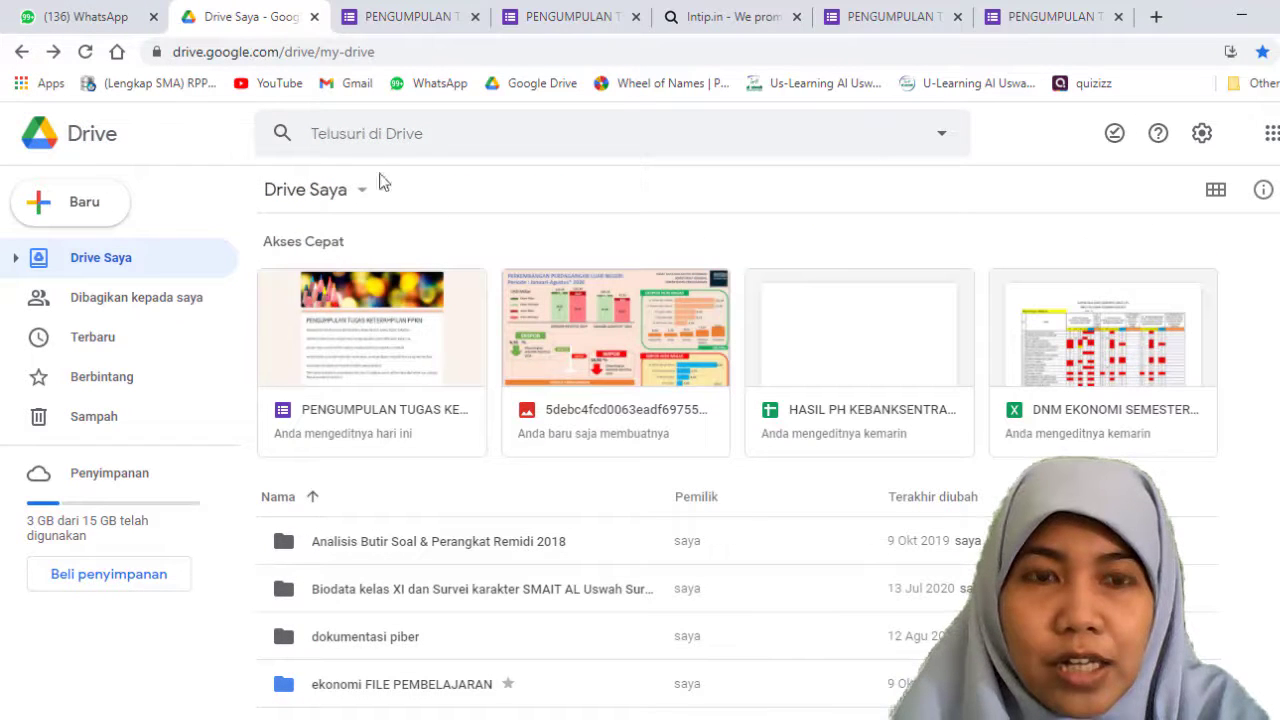
{"action": "left_click", "coordinate": [369, 133]}
Step: Switch to the form editor and look through the summary of responses, including the uploaded assignment file
{"action": "left_click", "coordinate": [410, 16]}
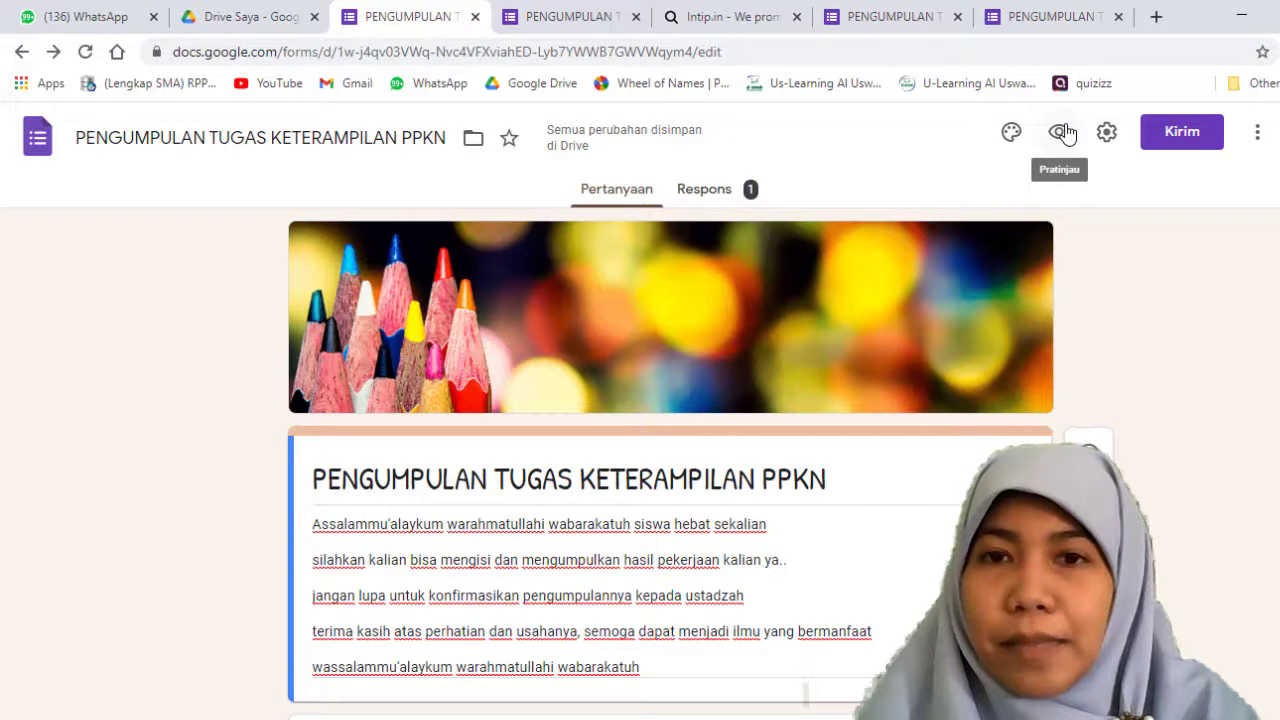
{"action": "left_click", "coordinate": [705, 196]}
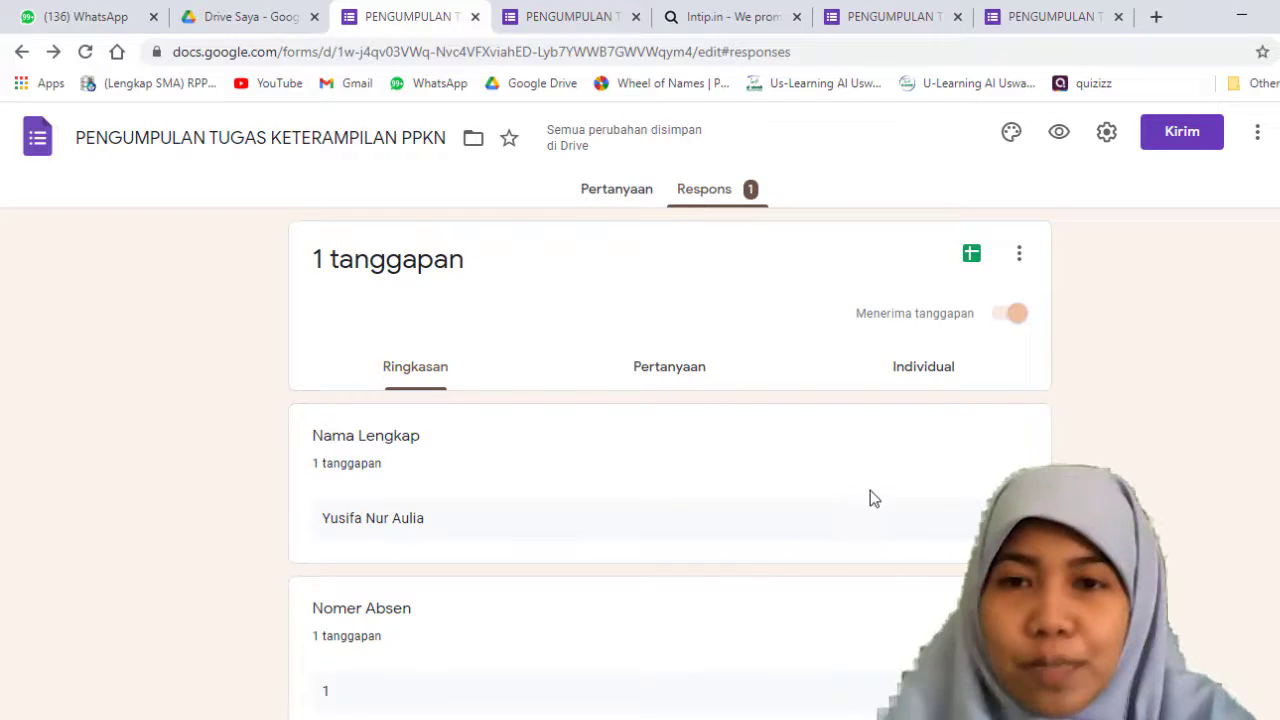
{"action": "scroll", "coordinate": [857, 466], "scroll_direction": "down", "scroll_amount": 5}
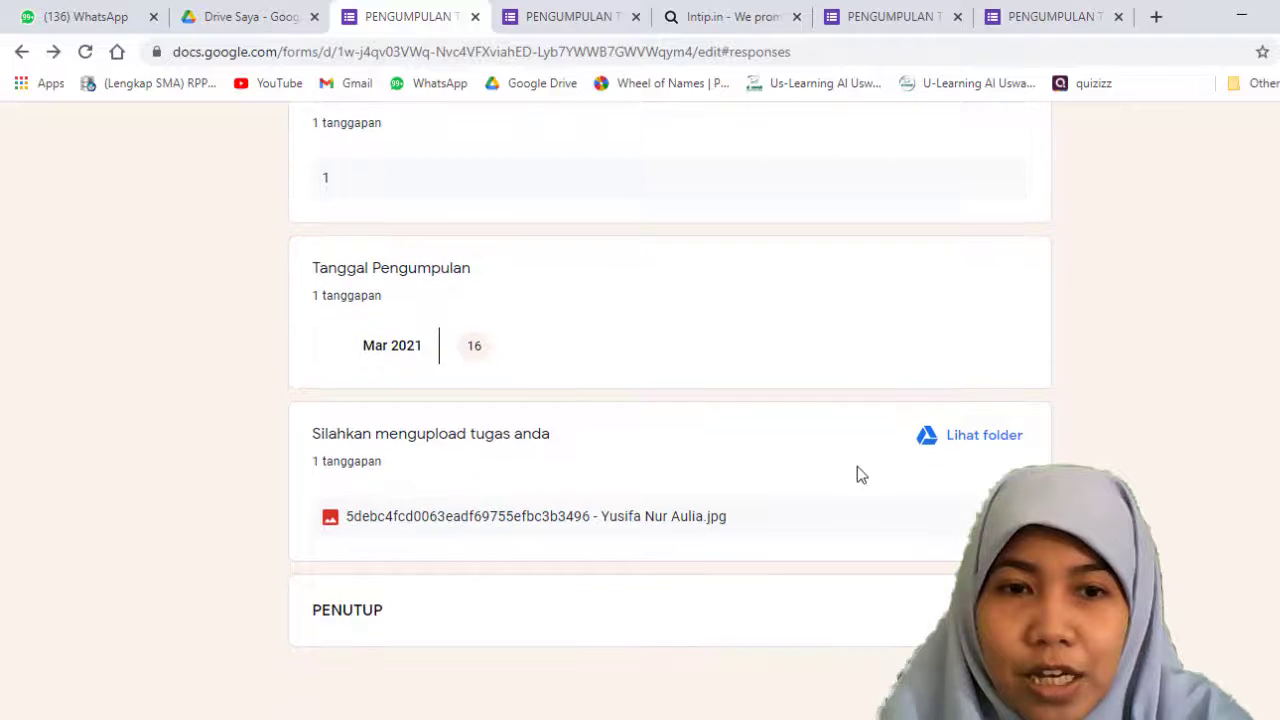
{"action": "scroll", "coordinate": [857, 466], "scroll_direction": "up", "scroll_amount": 5}
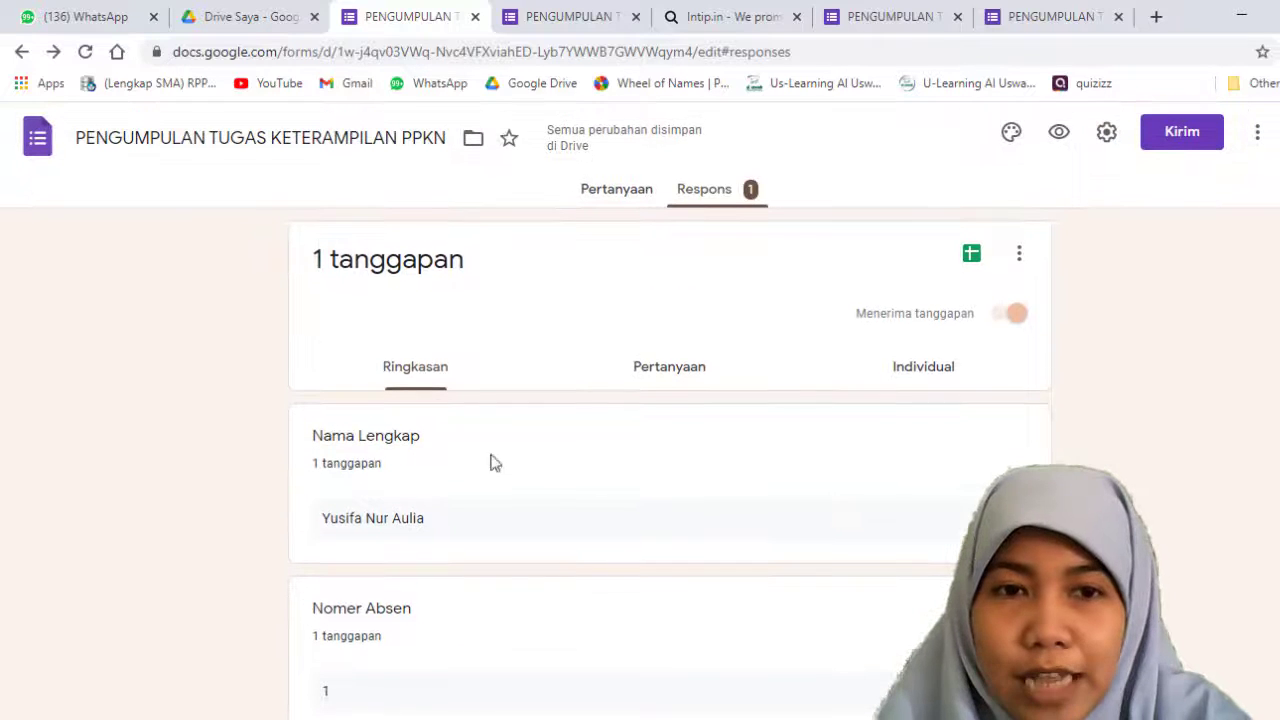
{"action": "scroll", "coordinate": [447, 448], "scroll_direction": "down", "scroll_amount": 5}
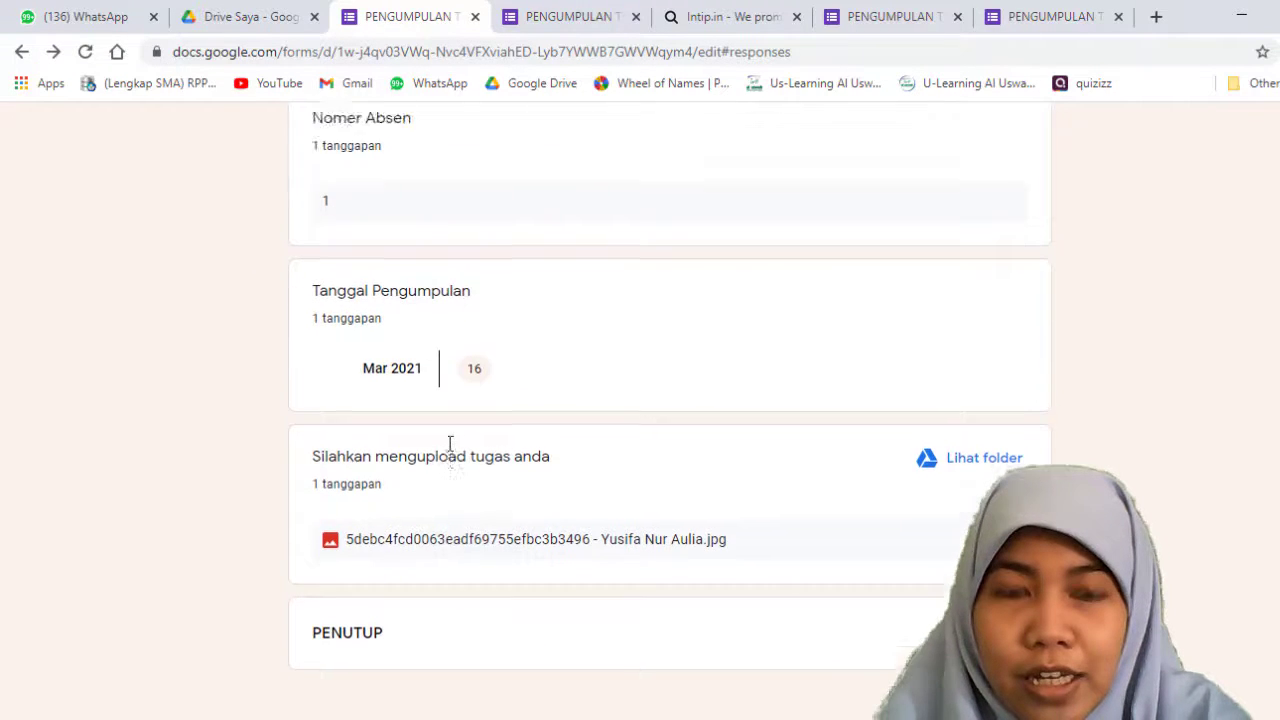
{"action": "scroll", "coordinate": [449, 443], "scroll_direction": "up", "scroll_amount": 5}
{"action": "scroll", "coordinate": [449, 443], "scroll_direction": "down", "scroll_amount": 5}
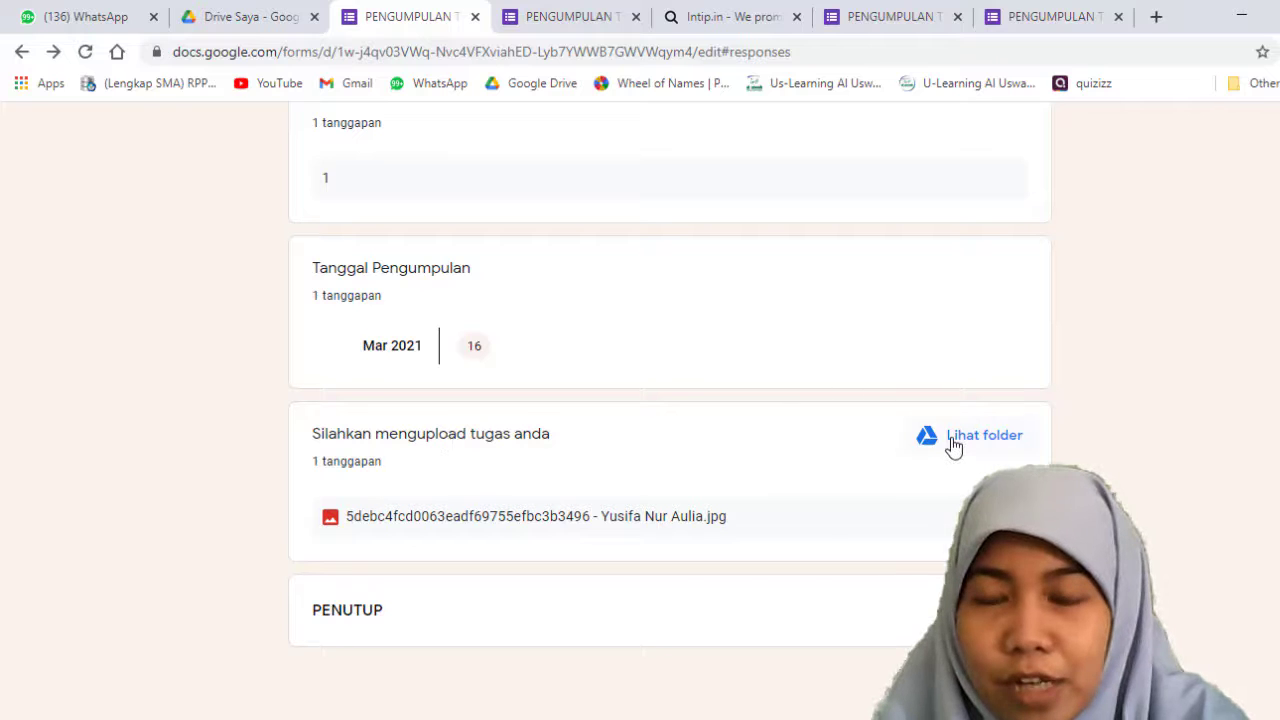
{"action": "scroll", "coordinate": [780, 426], "scroll_direction": "up", "scroll_amount": 5}
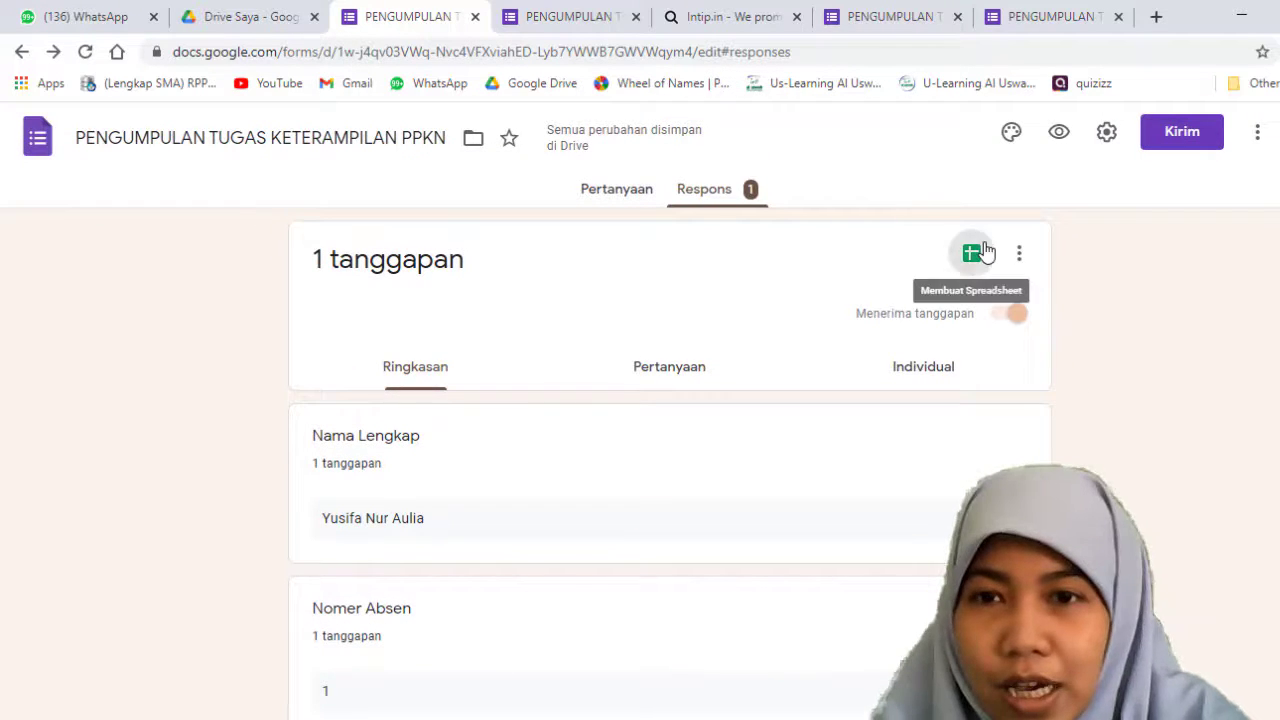
Step: Create a new response spreadsheet for the form, adding HASIL before the suggested name PENGUMPULAN TUGAS KETERAMPILAN PPKN (Respons)
{"action": "left_click", "coordinate": [971, 253]}
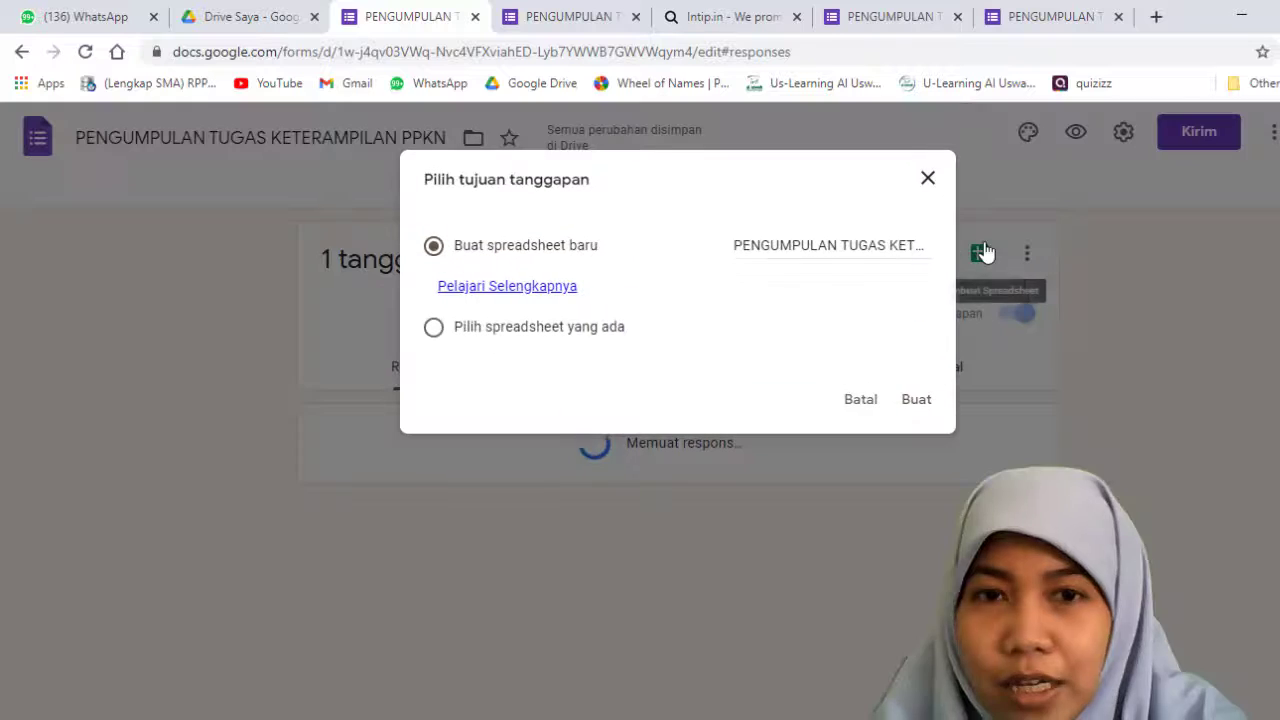
{"action": "left_click", "coordinate": [739, 251]}
{"action": "type", "text": "HA"}
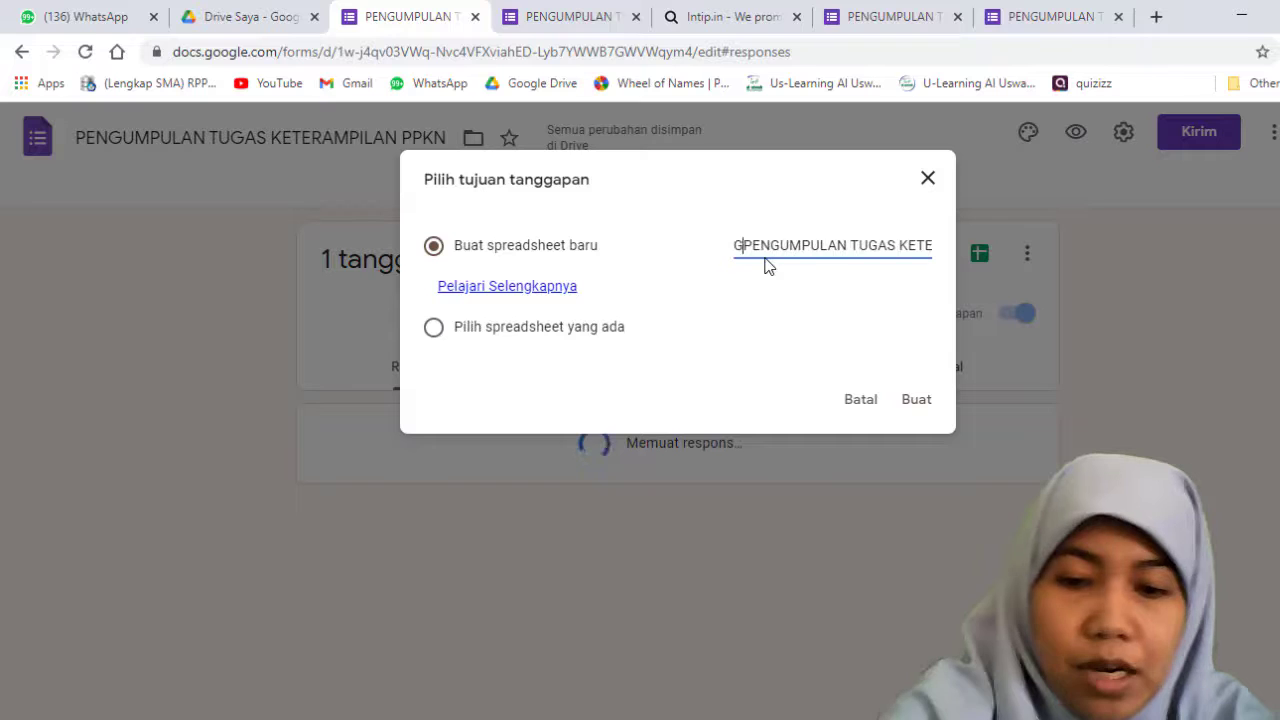
{"action": "type", "text": "SIL"}
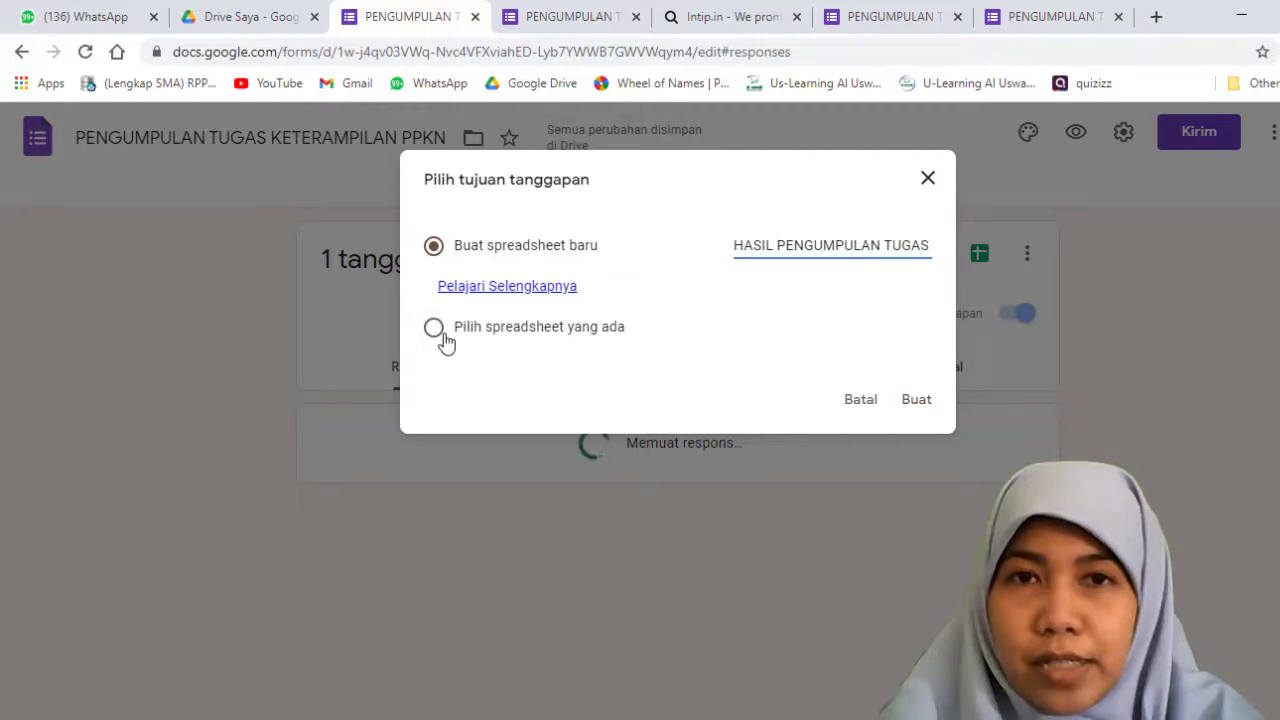
{"action": "left_click", "coordinate": [908, 402]}
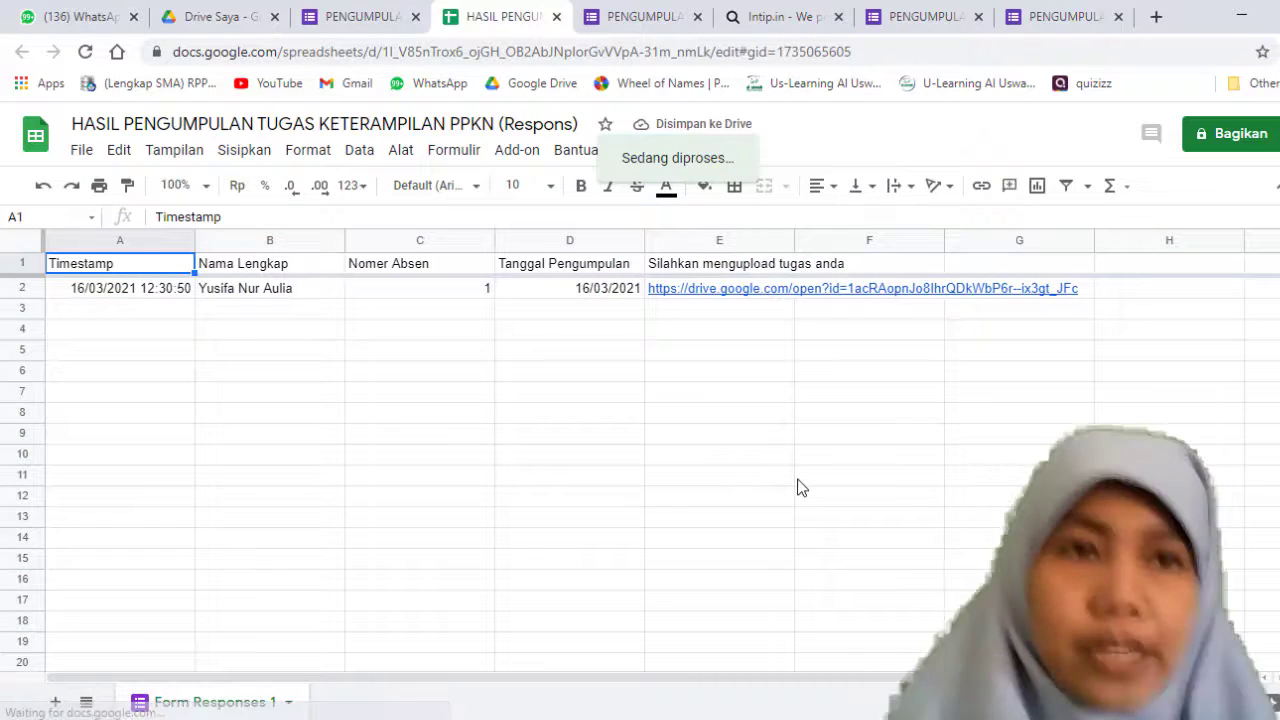
Step: Examine the submitted response's timestamp and name in the spreadsheet, and check the file's available download formats
{"action": "left_click", "coordinate": [745, 355]}
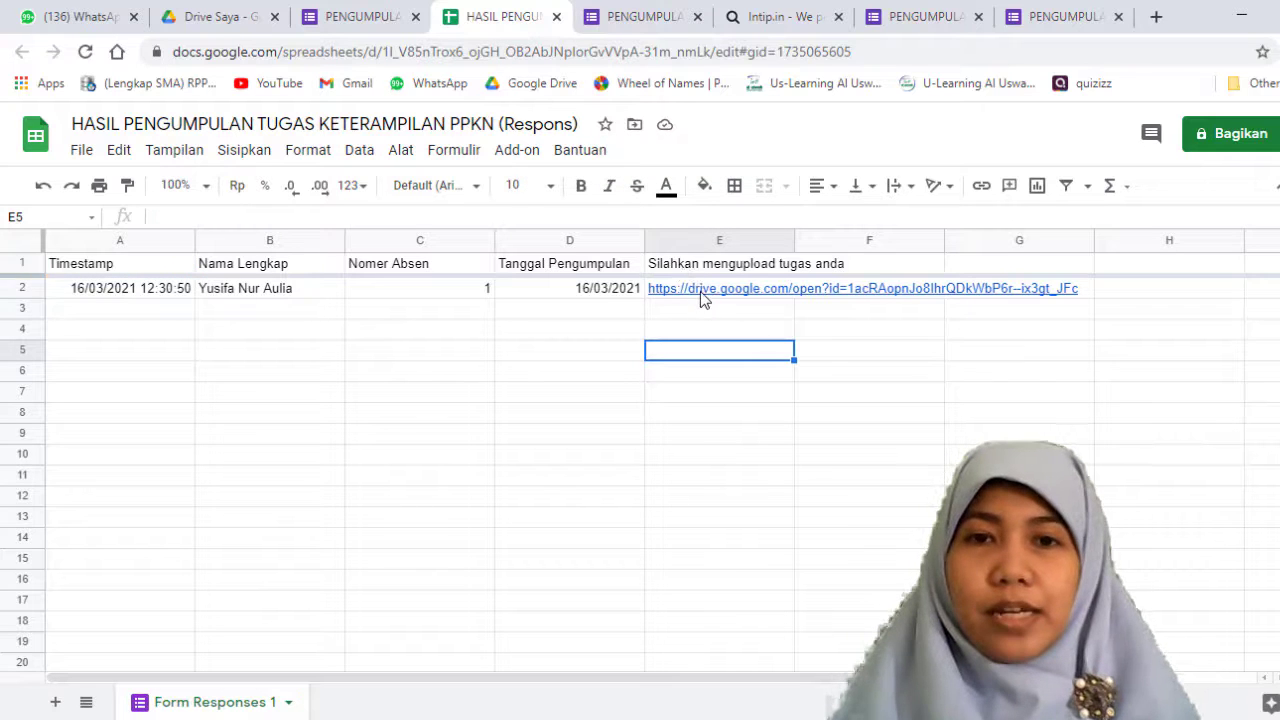
{"action": "mouse_move", "coordinate": [700, 295]}
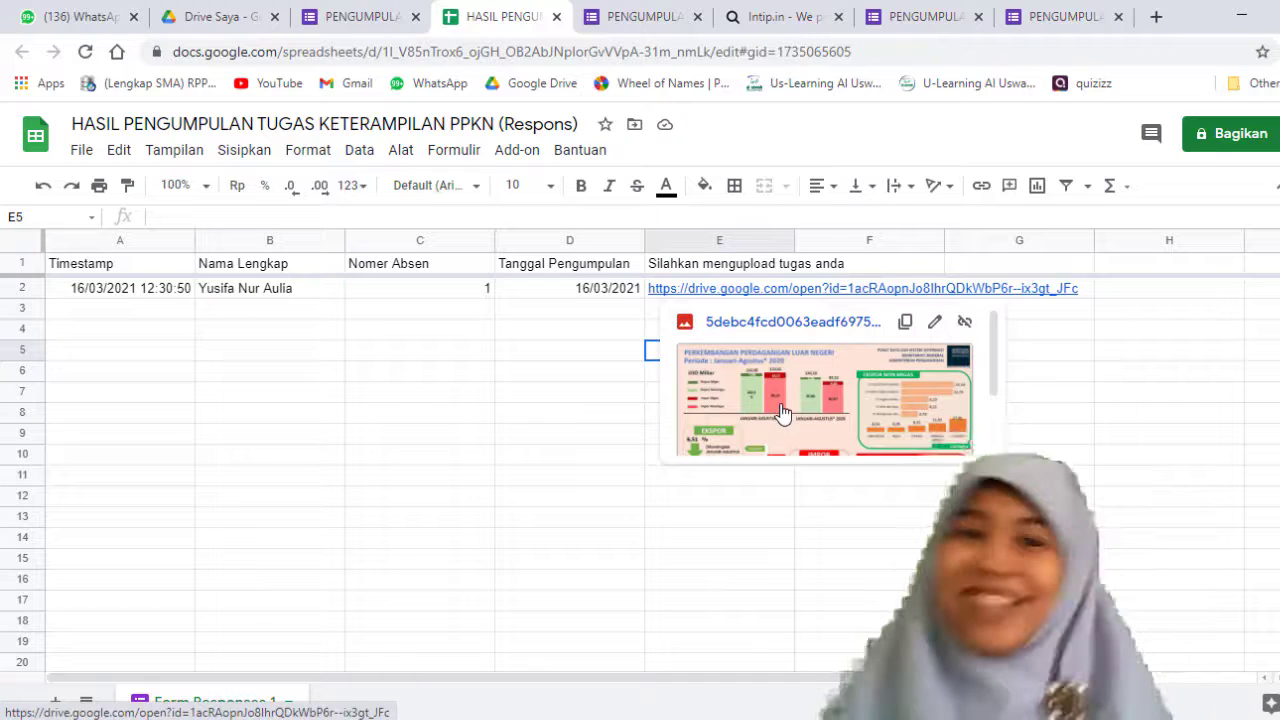
{"action": "left_click", "coordinate": [180, 289]}
{"action": "left_click", "coordinate": [230, 296]}
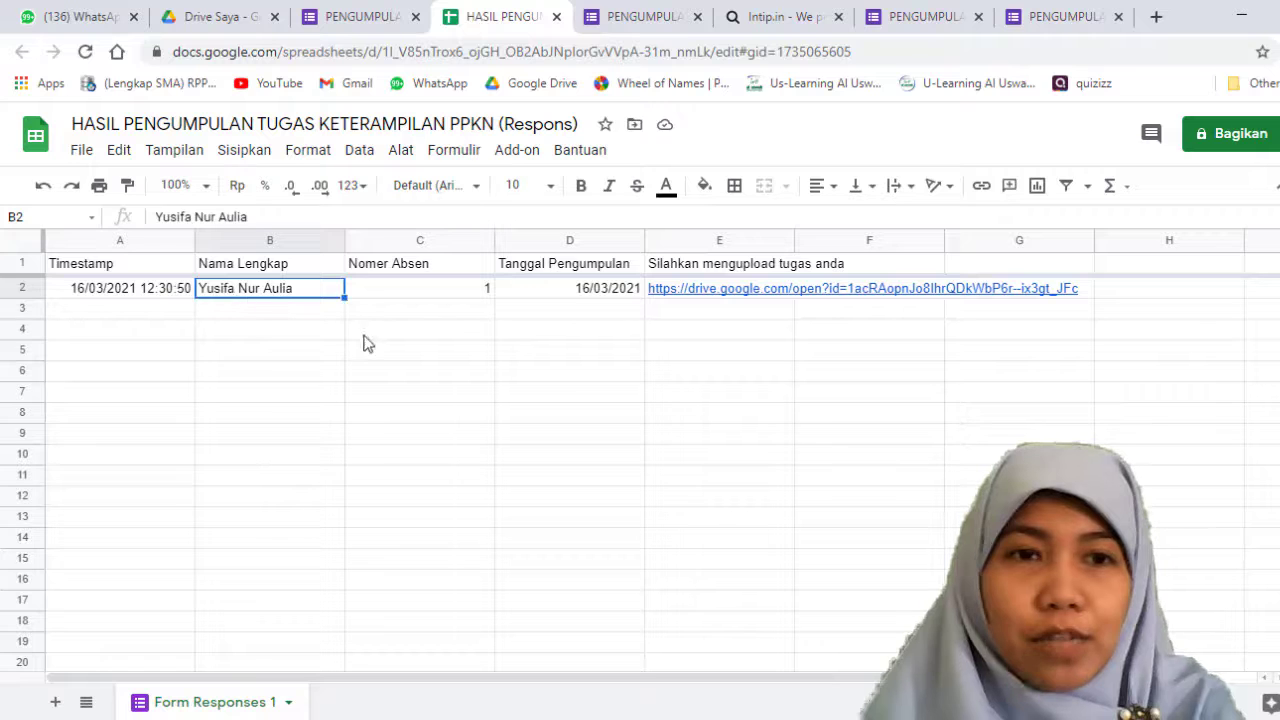
{"action": "left_click", "coordinate": [268, 346]}
{"action": "left_click", "coordinate": [178, 294]}
{"action": "left_click", "coordinate": [230, 294]}
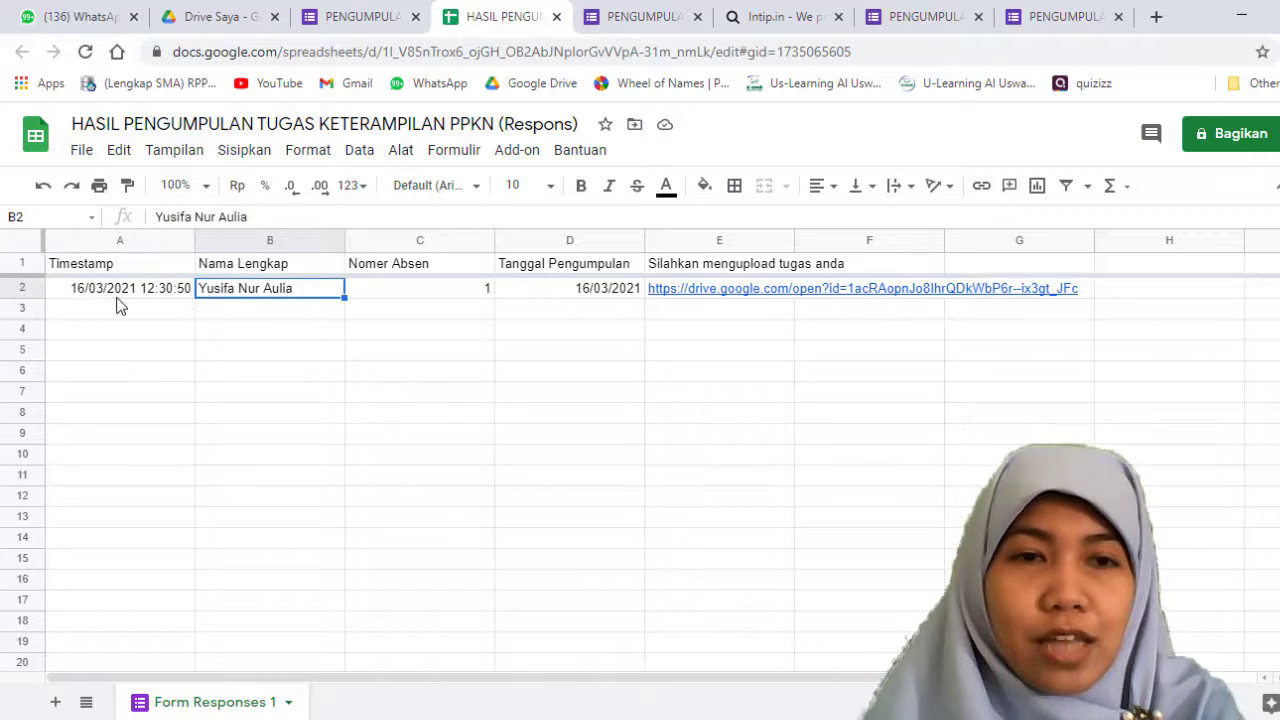
{"action": "left_click", "coordinate": [160, 296]}
{"action": "left_click", "coordinate": [232, 331]}
{"action": "left_click", "coordinate": [231, 300]}
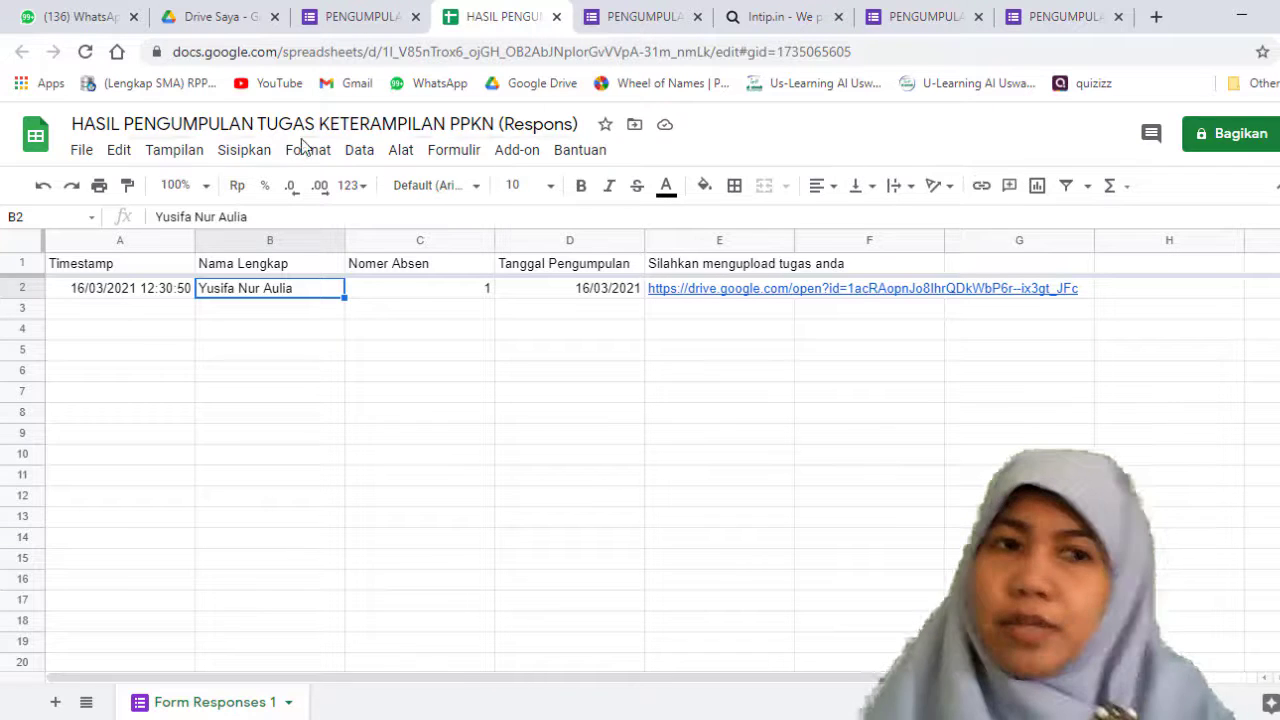
{"action": "left_click", "coordinate": [84, 152]}
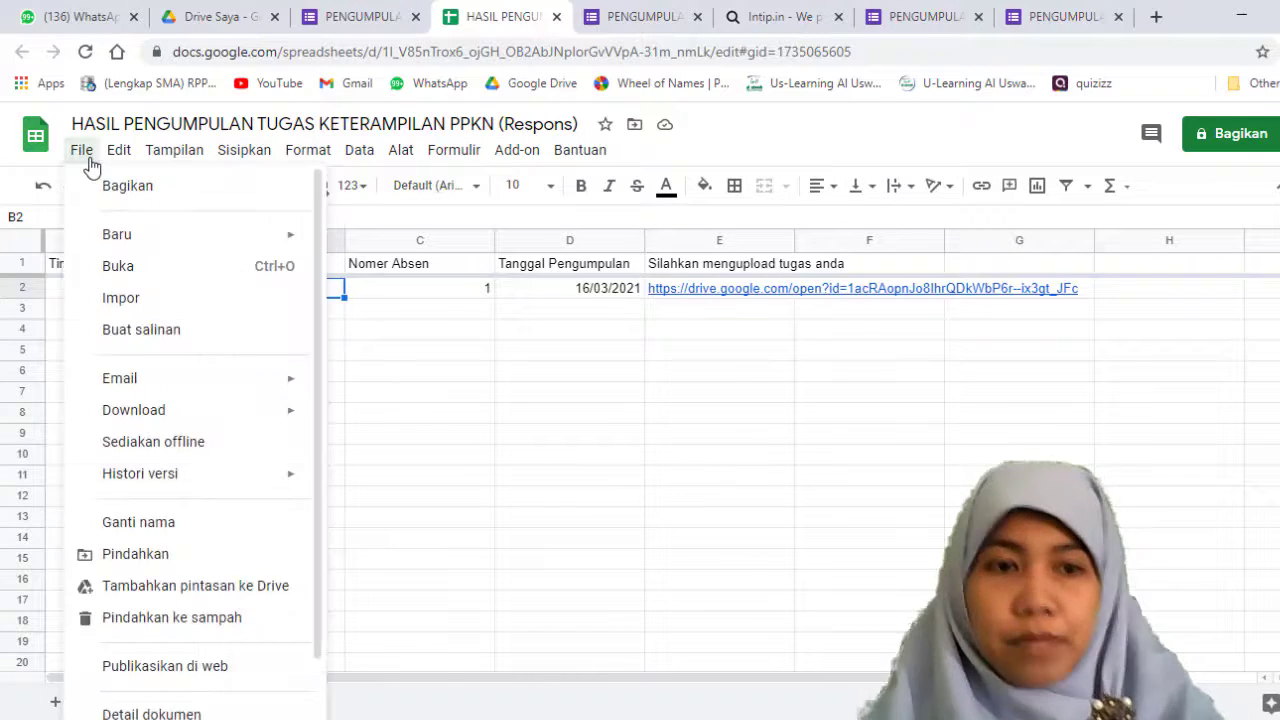
{"action": "mouse_move", "coordinate": [190, 421]}
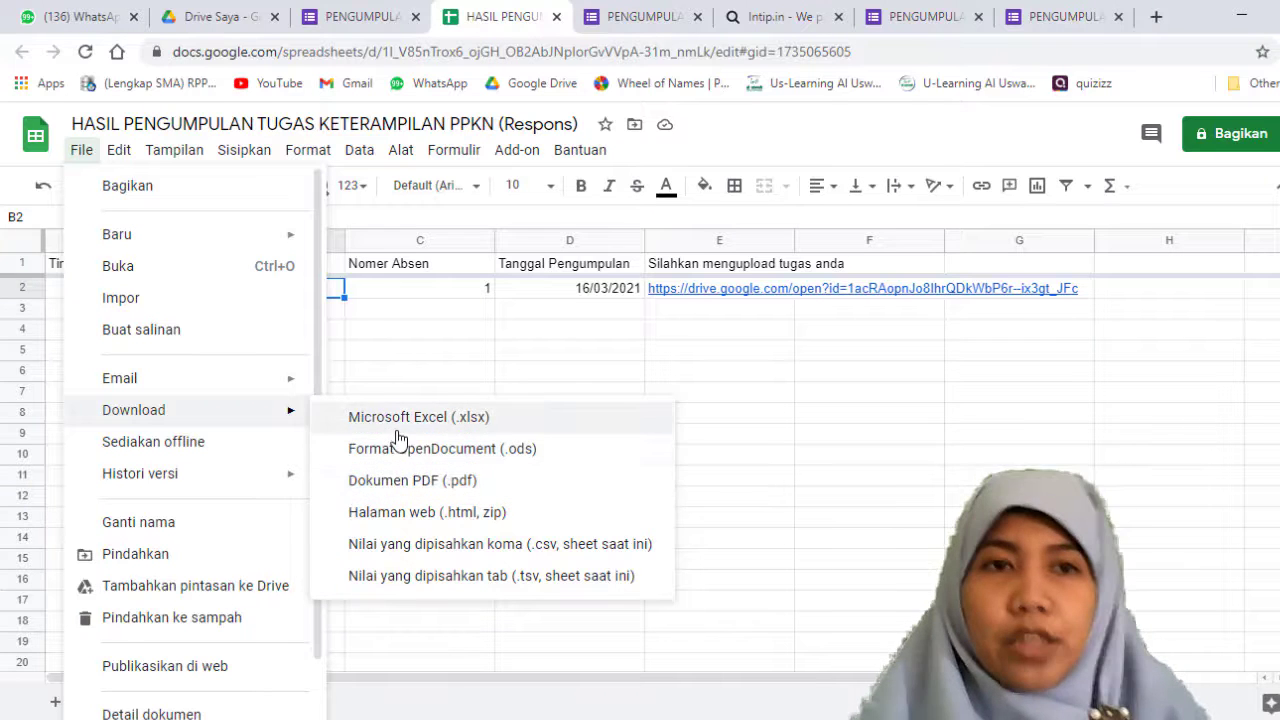
Step: Switch to Google Drive and search for HASIL
{"action": "left_click", "coordinate": [247, 9]}
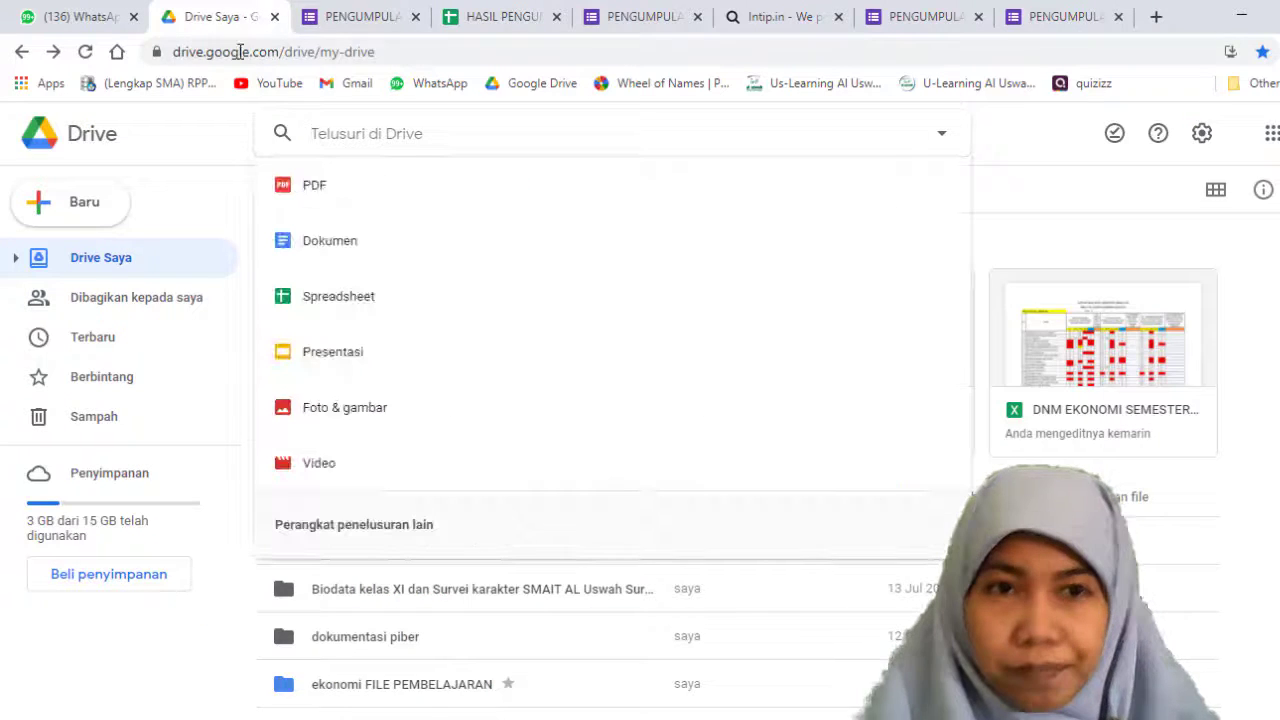
{"action": "left_click", "coordinate": [200, 142]}
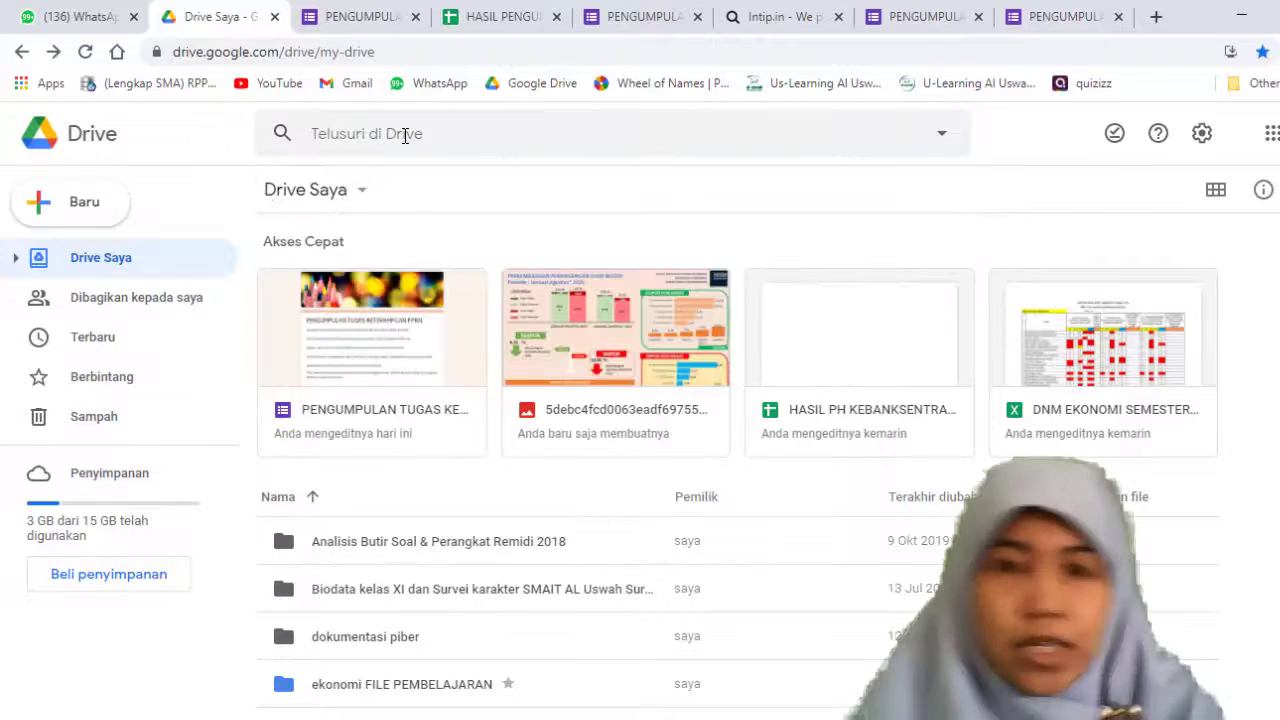
{"action": "left_click", "coordinate": [405, 136]}
{"action": "type", "text": "HASIL"}
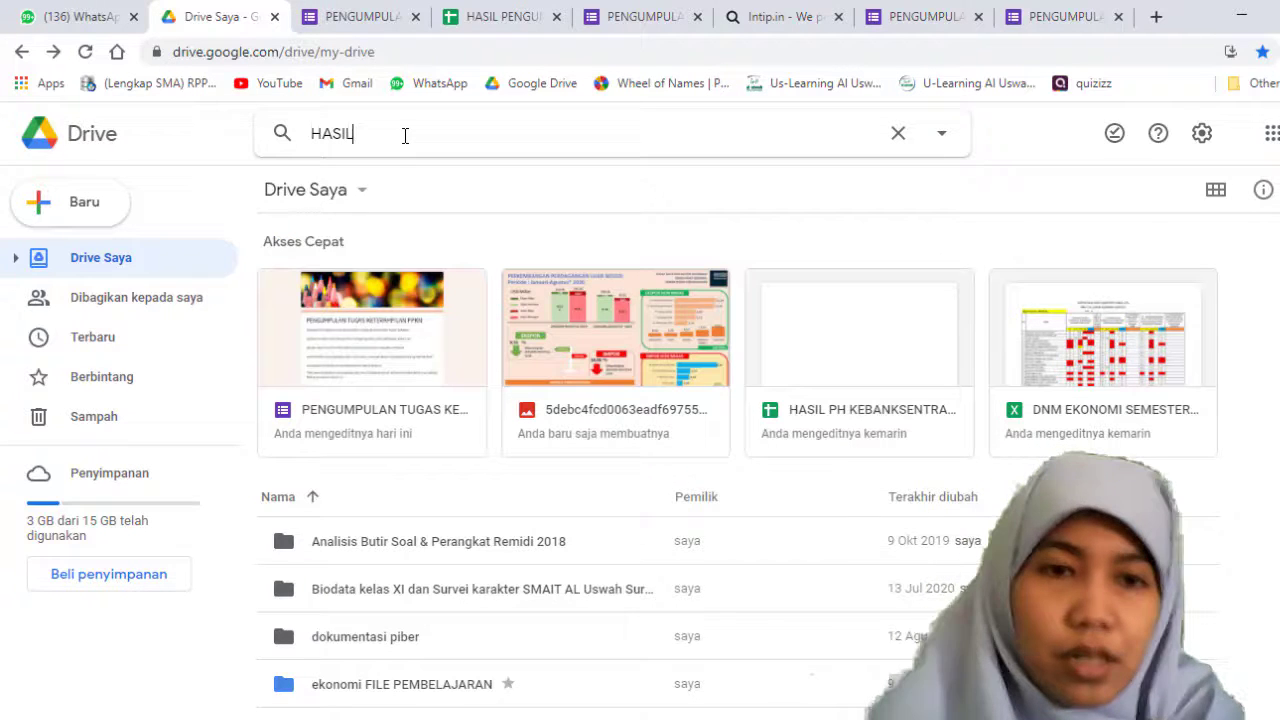
{"action": "left_click", "coordinate": [394, 154]}
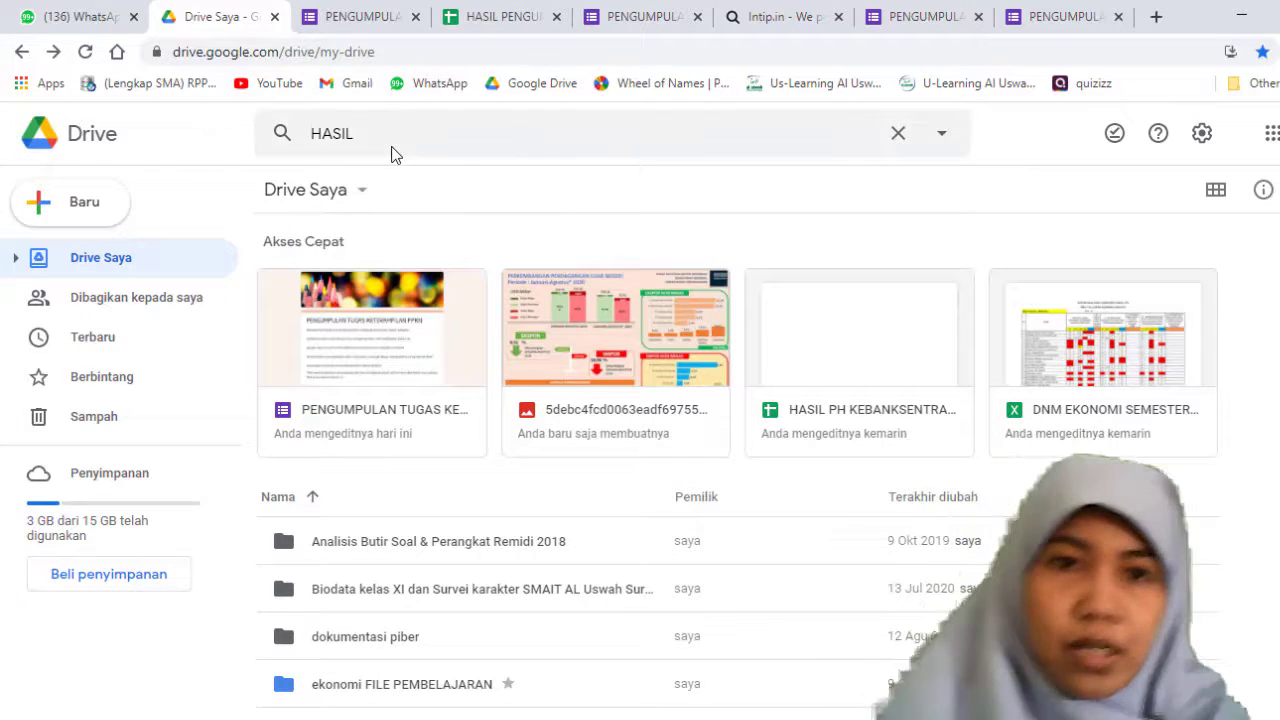
{"action": "left_click", "coordinate": [396, 138]}
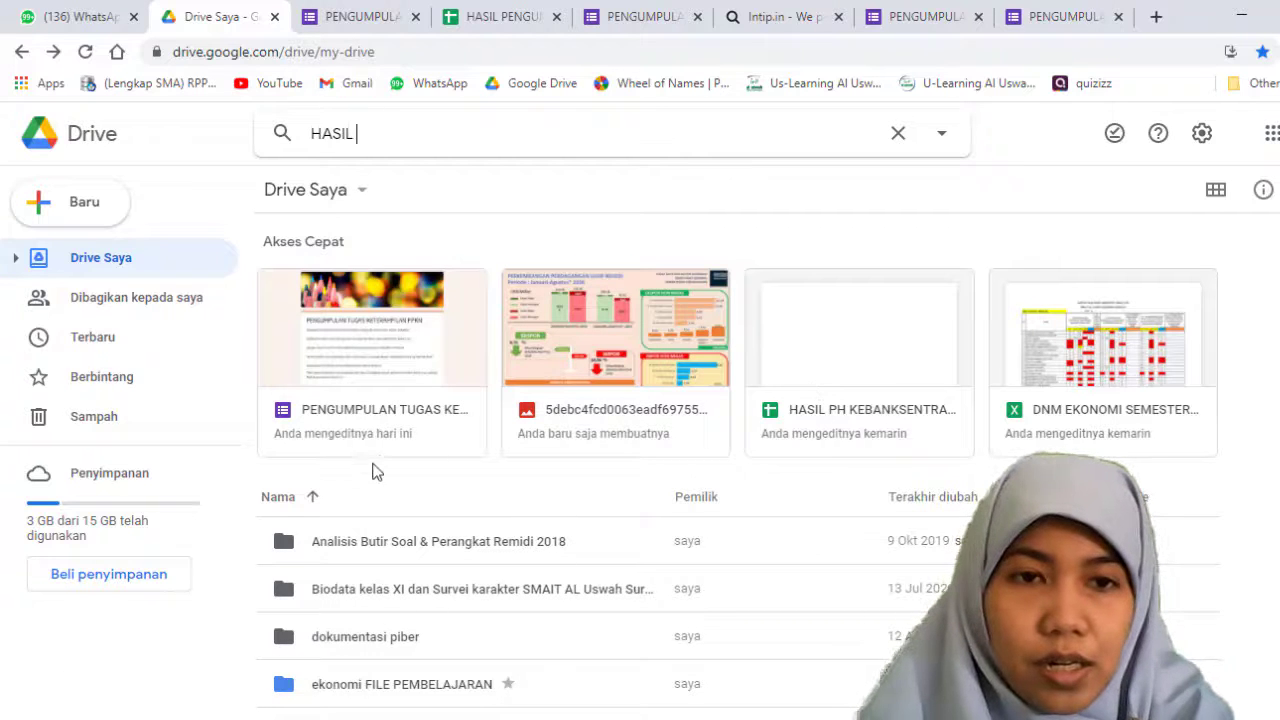
{"action": "key", "text": "Return"}
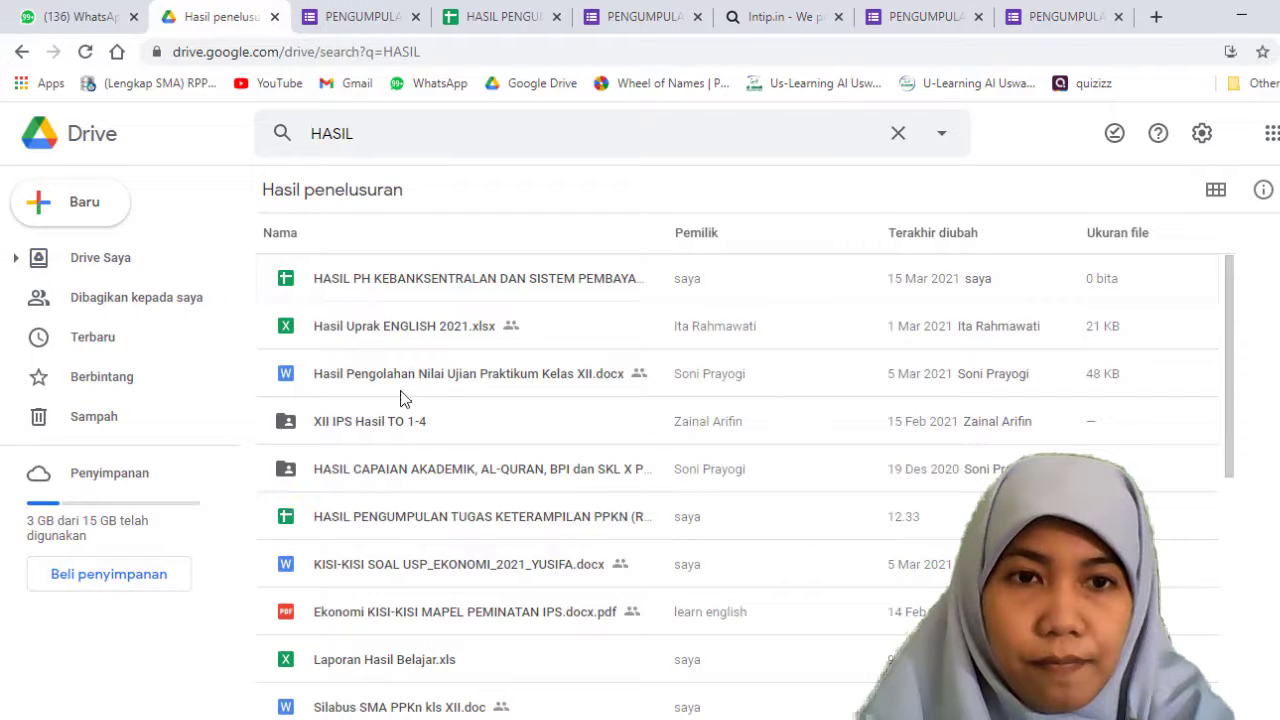
Step: Download HASIL PENGUMPULAN TUGAS KETERAMPILAN PPKN (Respons) from Drive, and open the downloaded workbook in Excel with editing enabled
{"action": "double_click", "coordinate": [537, 517]}
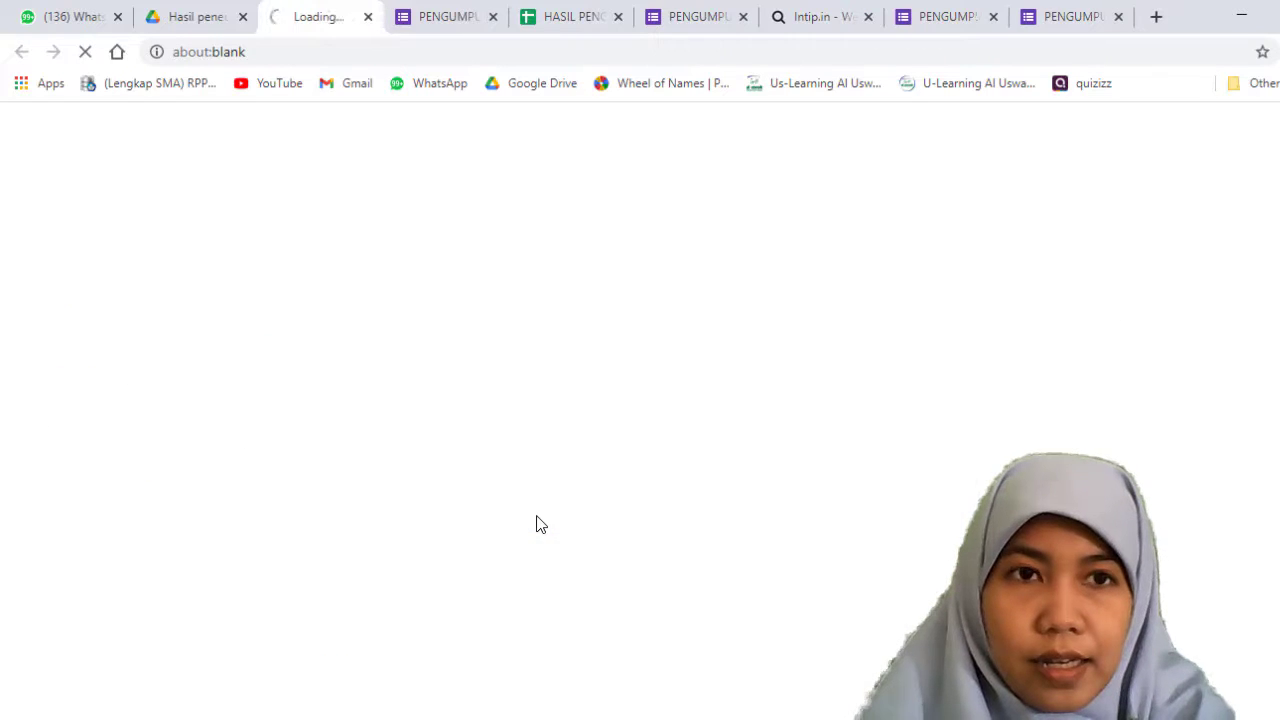
{"action": "left_click", "coordinate": [368, 17]}
{"action": "right_click", "coordinate": [466, 516]}
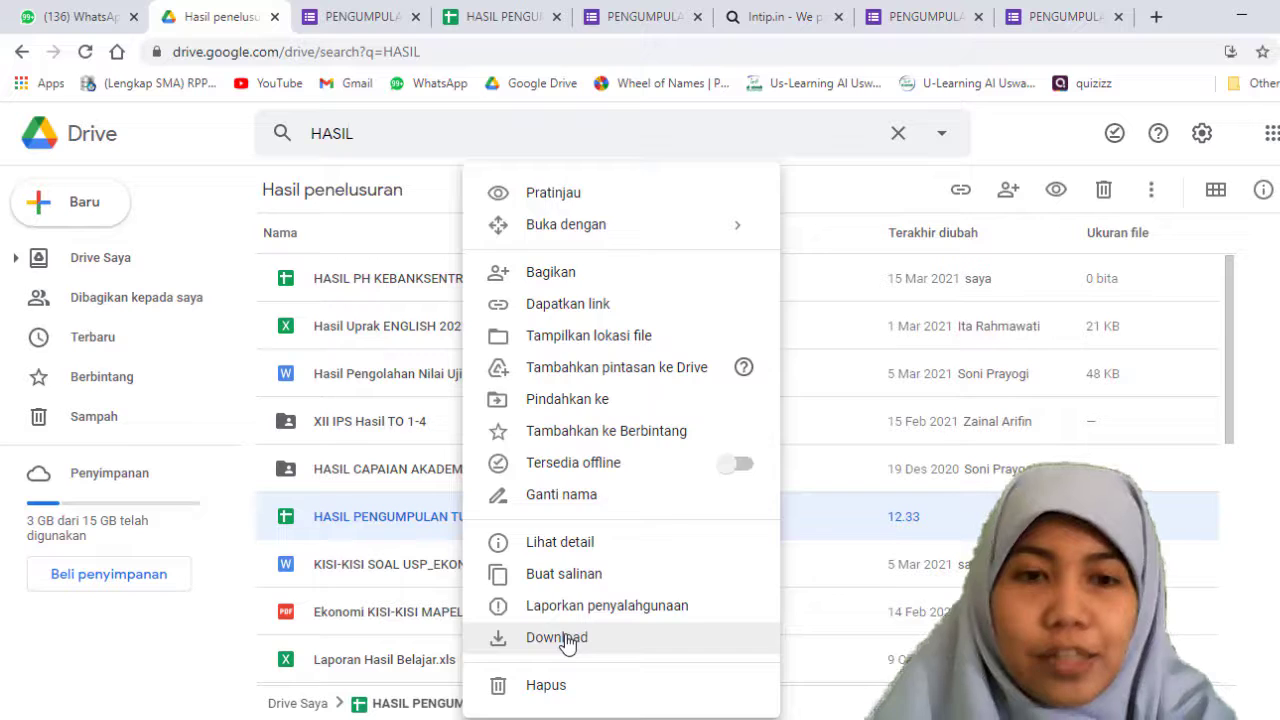
{"action": "left_click", "coordinate": [567, 640]}
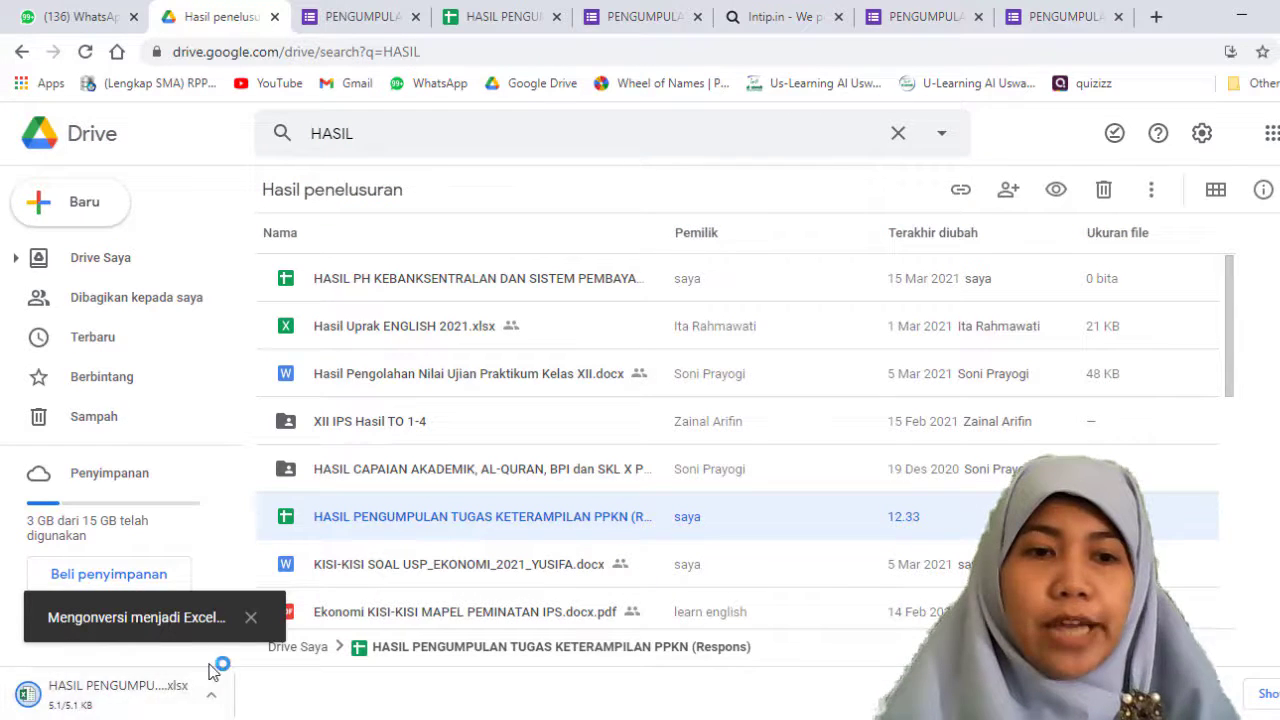
{"action": "left_click", "coordinate": [130, 703]}
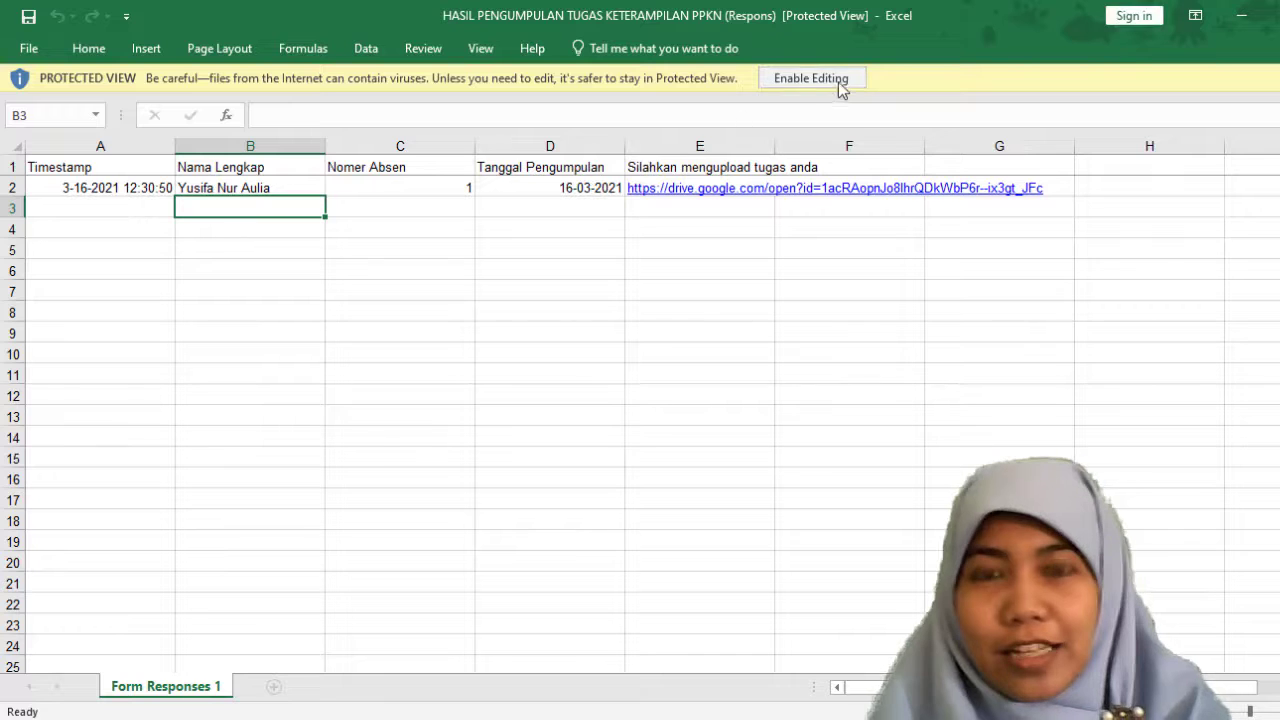
{"action": "left_click", "coordinate": [838, 78]}
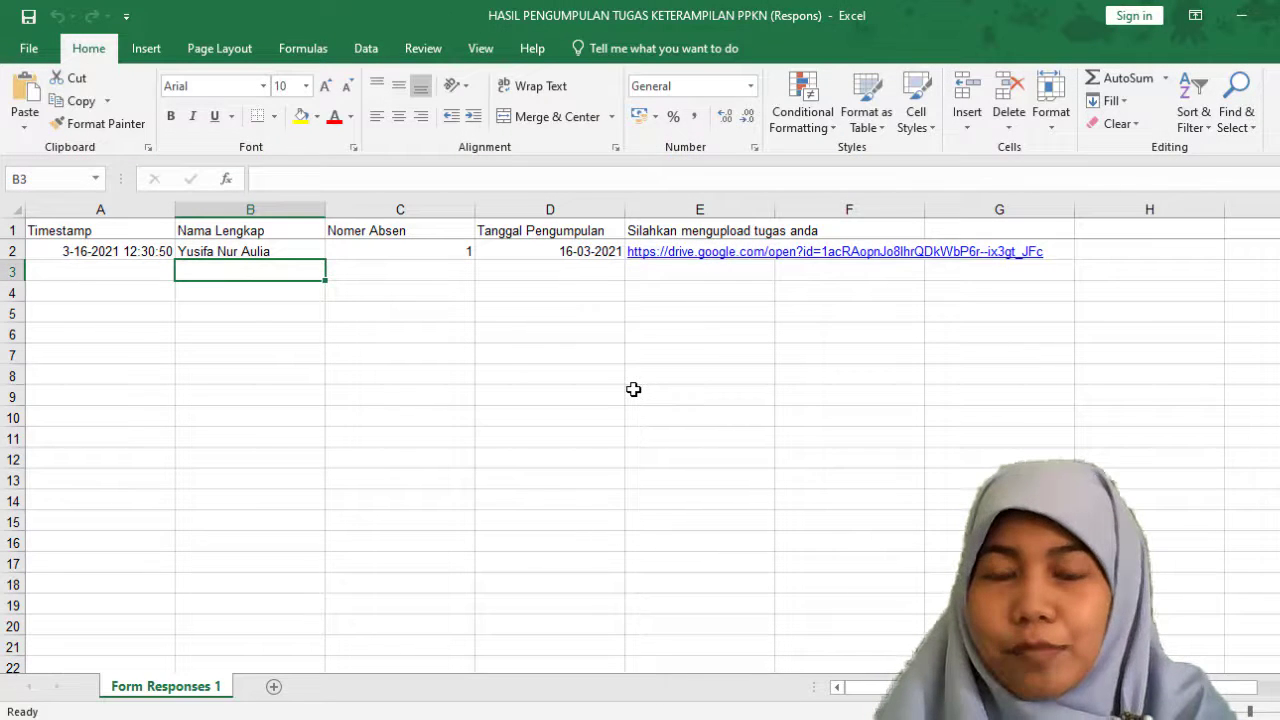
Step: Switch to File Explorer and locate the downloaded response workbook in the Downloads folder
{"action": "left_click", "coordinate": [510, 719]}
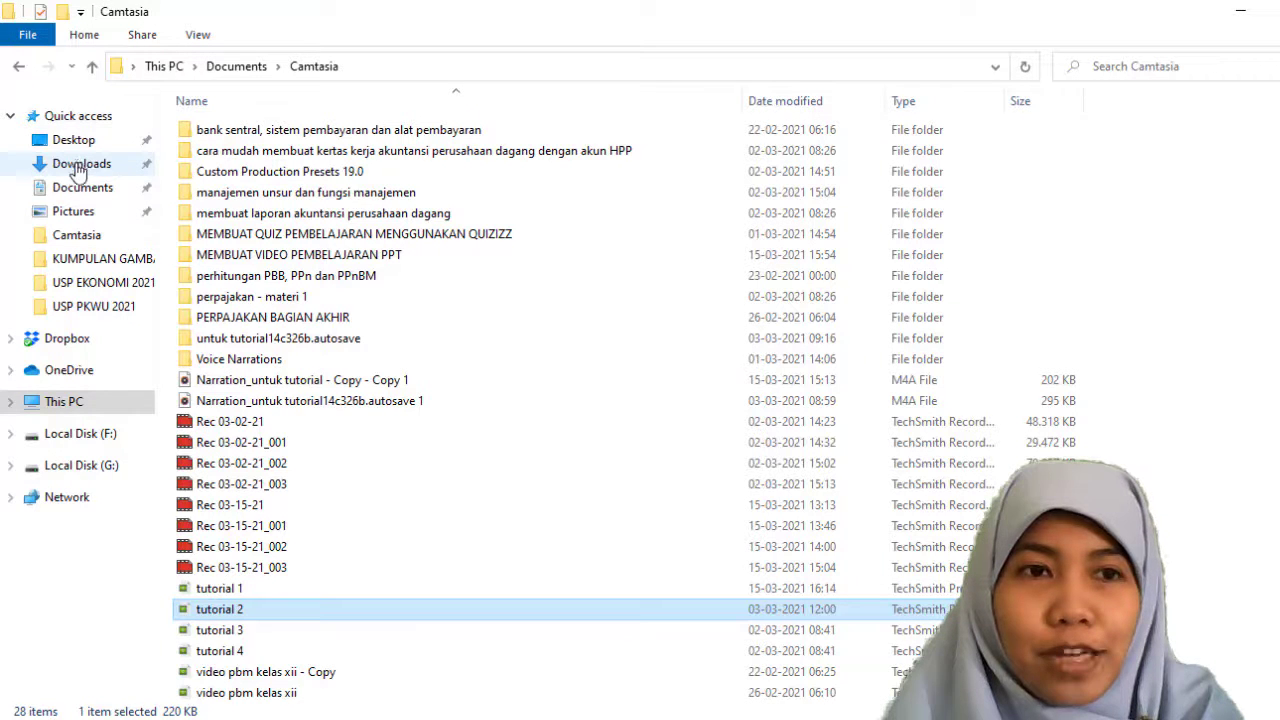
{"action": "left_click", "coordinate": [79, 166]}
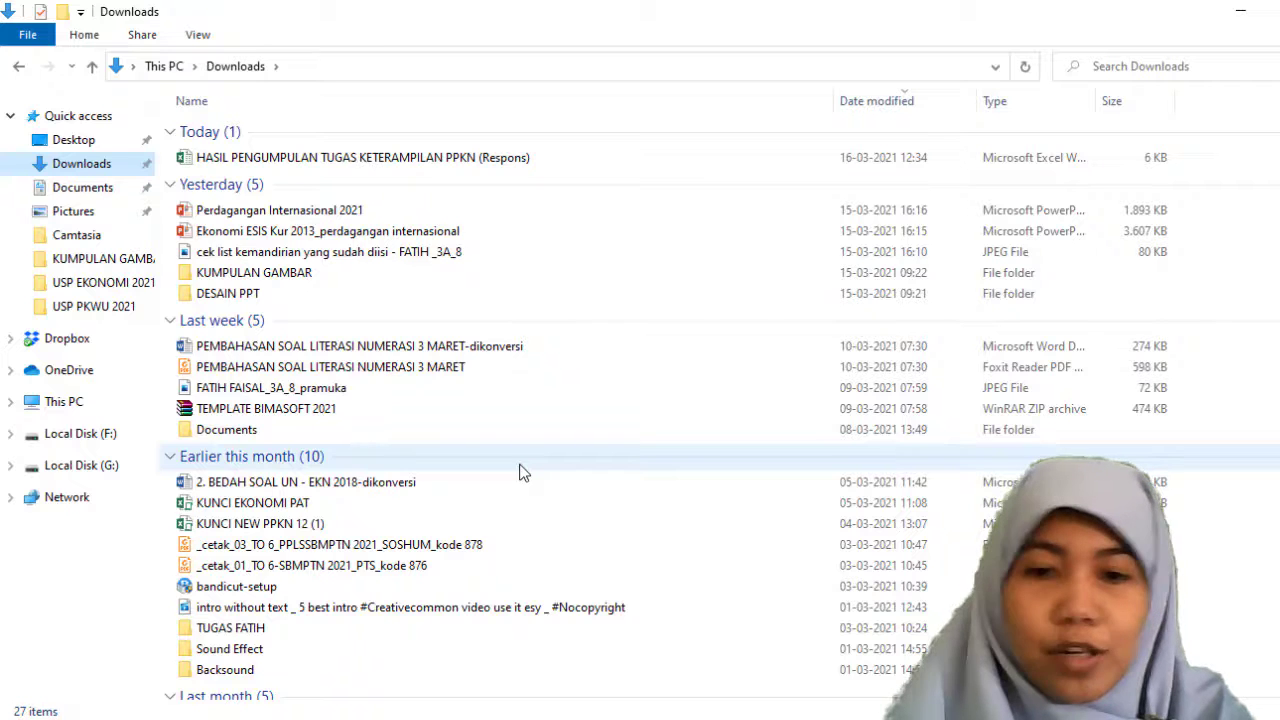
{"action": "left_click", "coordinate": [592, 718]}
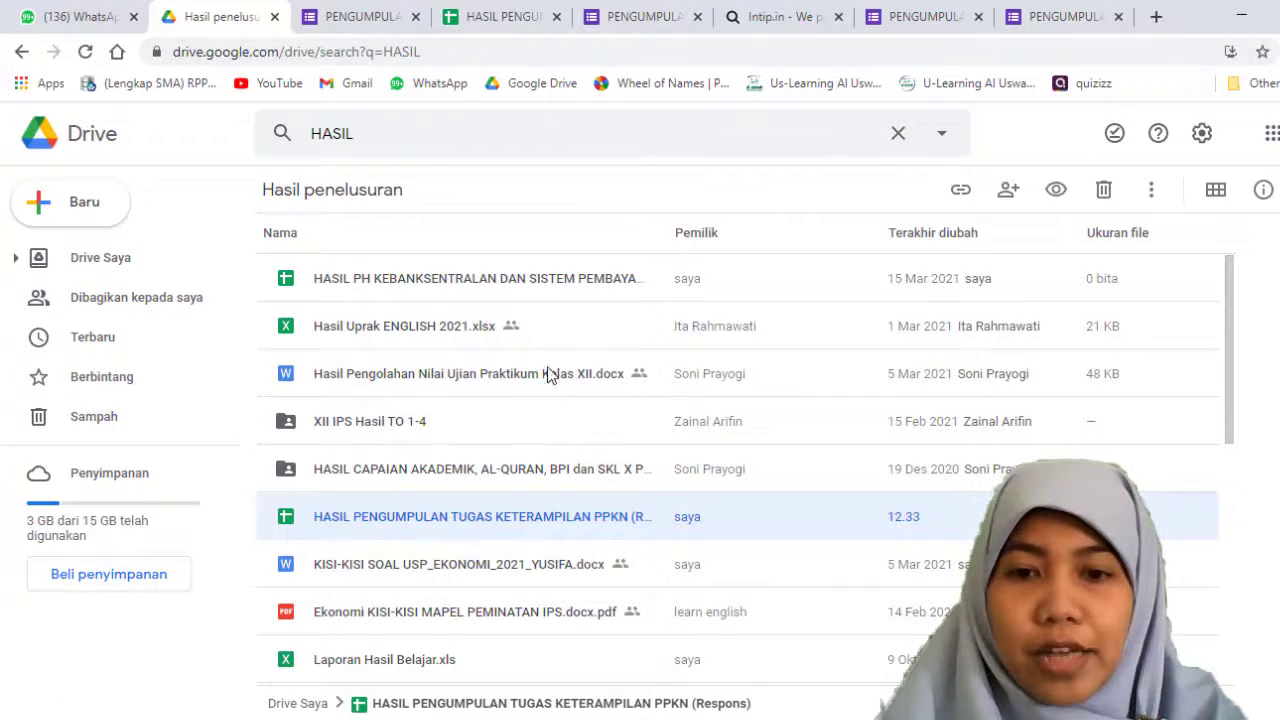
Step: Compare the downloaded response workbook in Excel with the online response spreadsheet in Google Sheets
{"action": "left_click", "coordinate": [640, 718]}
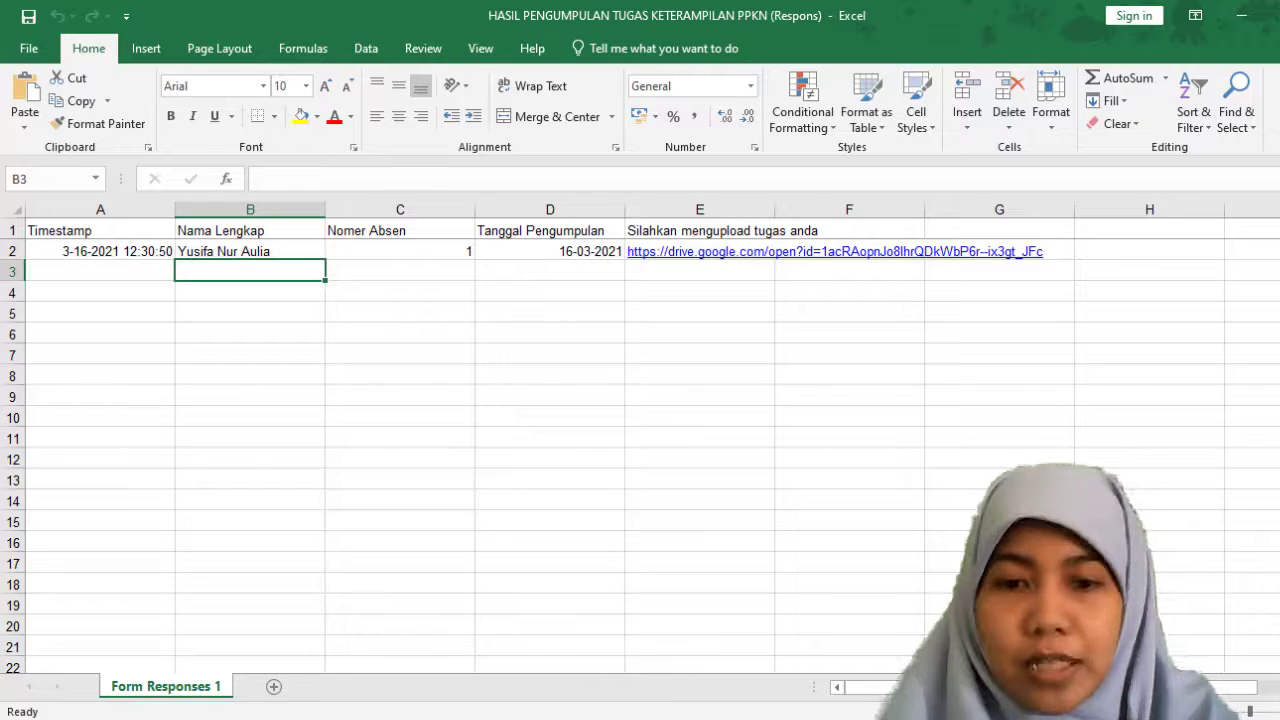
{"action": "left_click", "coordinate": [715, 718]}
{"action": "left_click", "coordinate": [482, 17]}
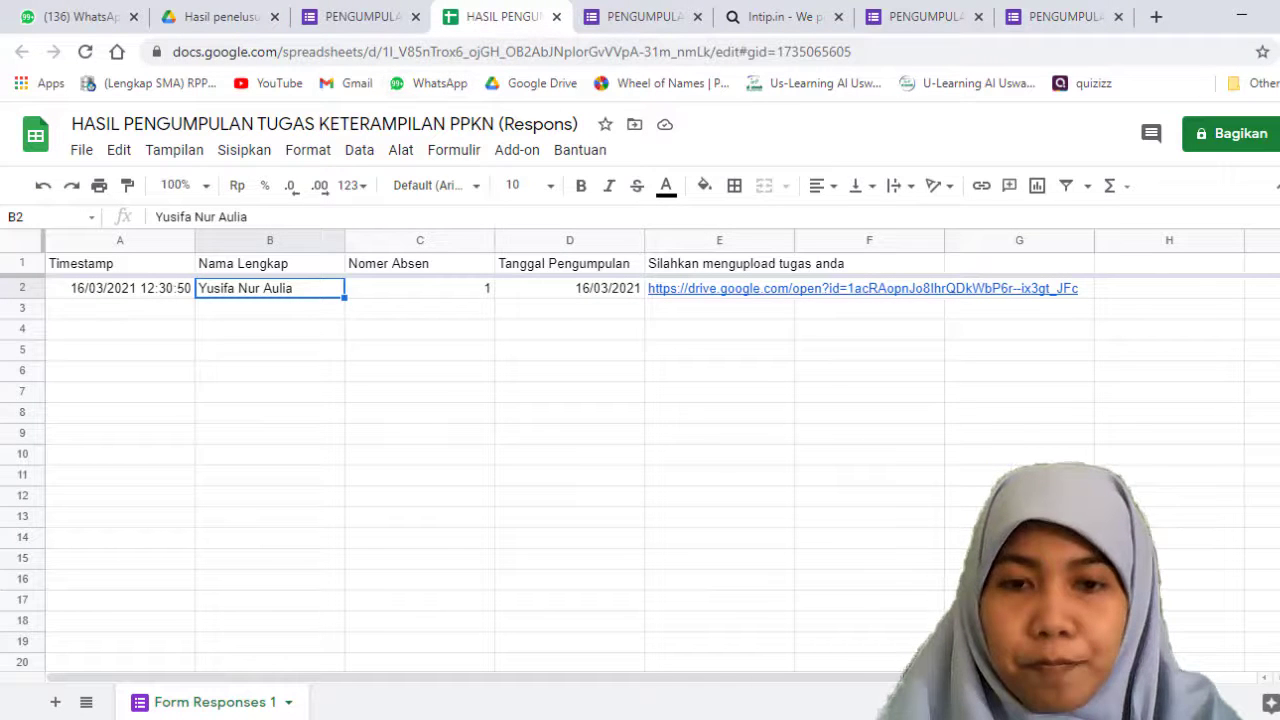
{"action": "key", "text": "alt+Tab"}
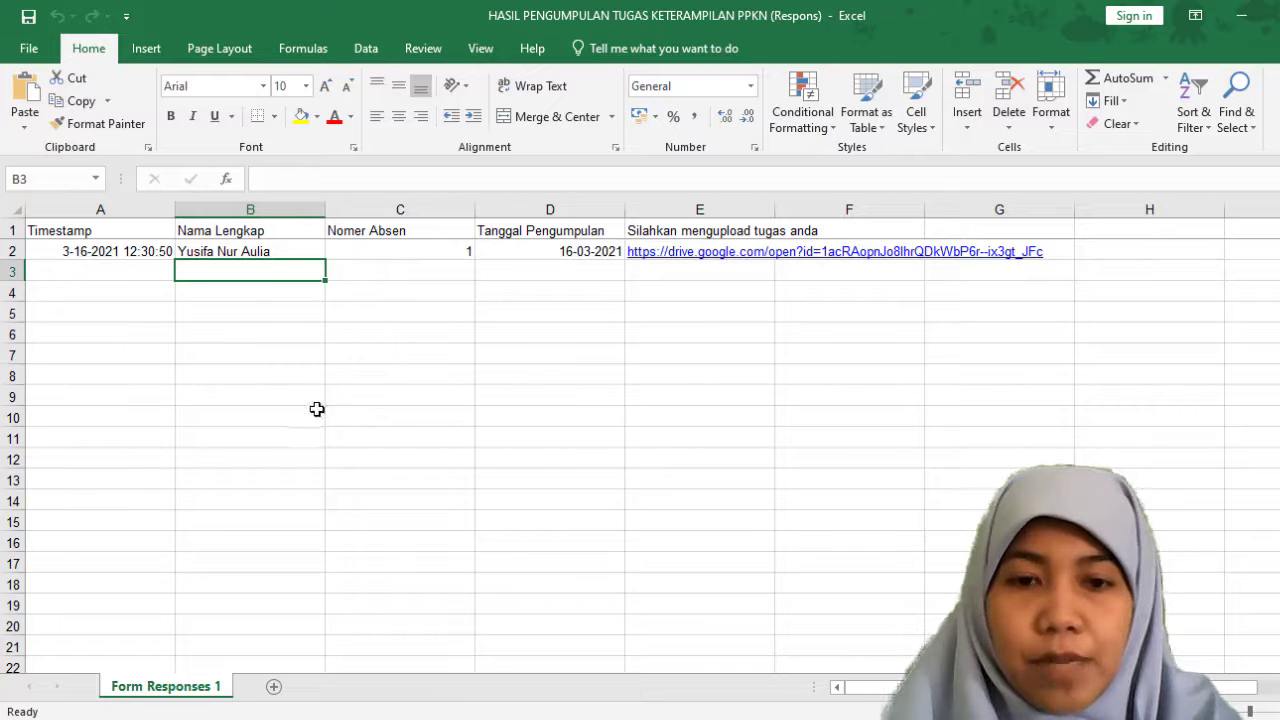
{"action": "key", "text": "alt+Tab"}
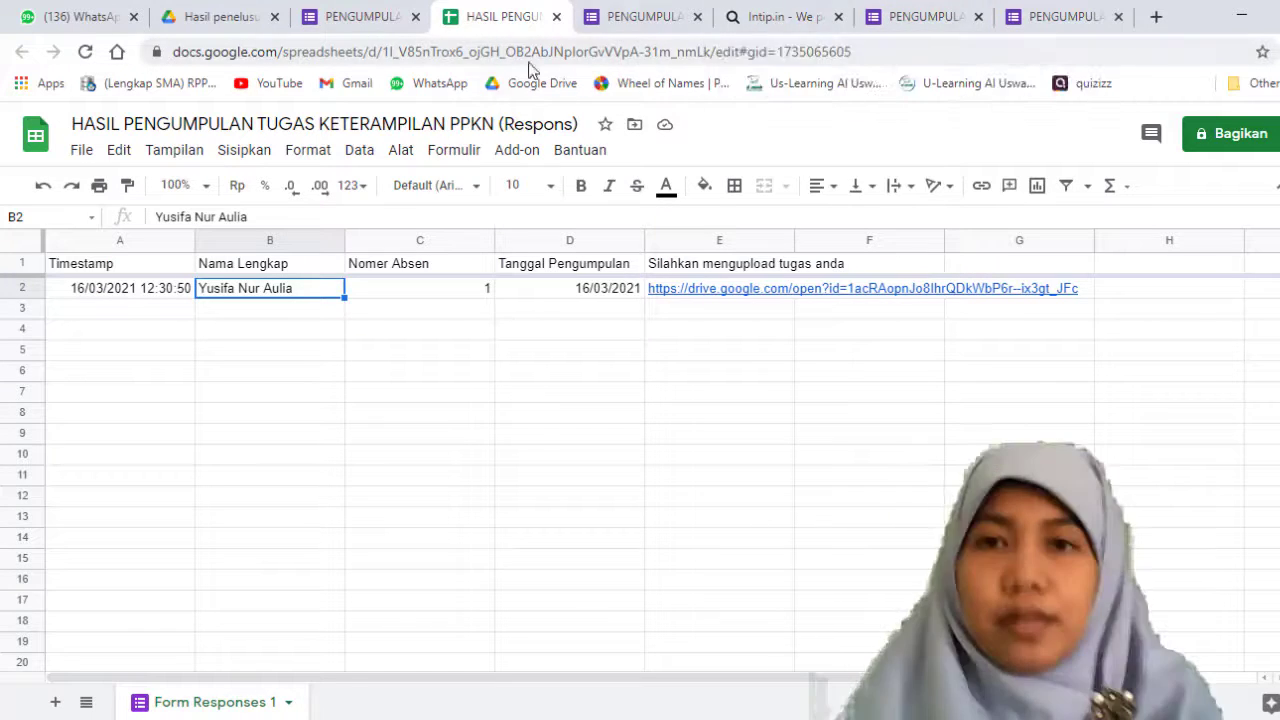
Step: Close the browser tab that is editing the previously submitted form response
{"action": "left_click", "coordinate": [912, 16]}
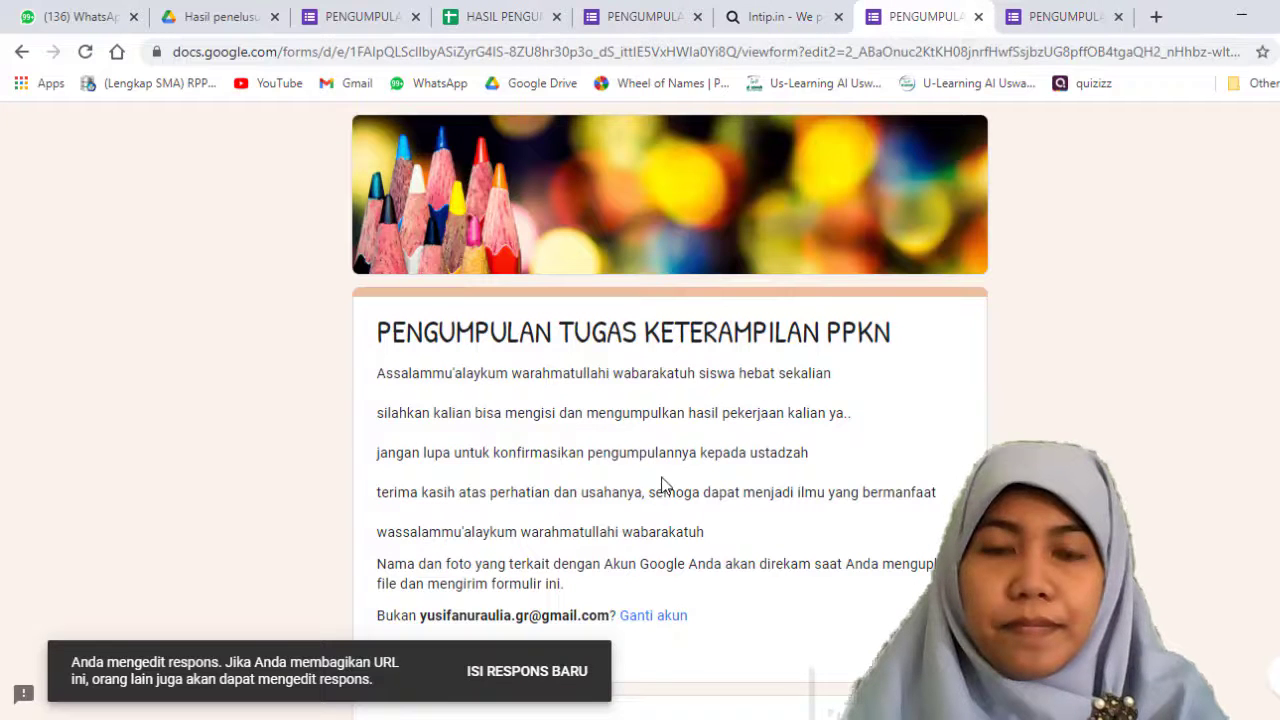
{"action": "scroll", "coordinate": [660, 460], "scroll_direction": "down", "scroll_amount": 3}
{"action": "scroll", "coordinate": [660, 465], "scroll_direction": "up", "scroll_amount": 3}
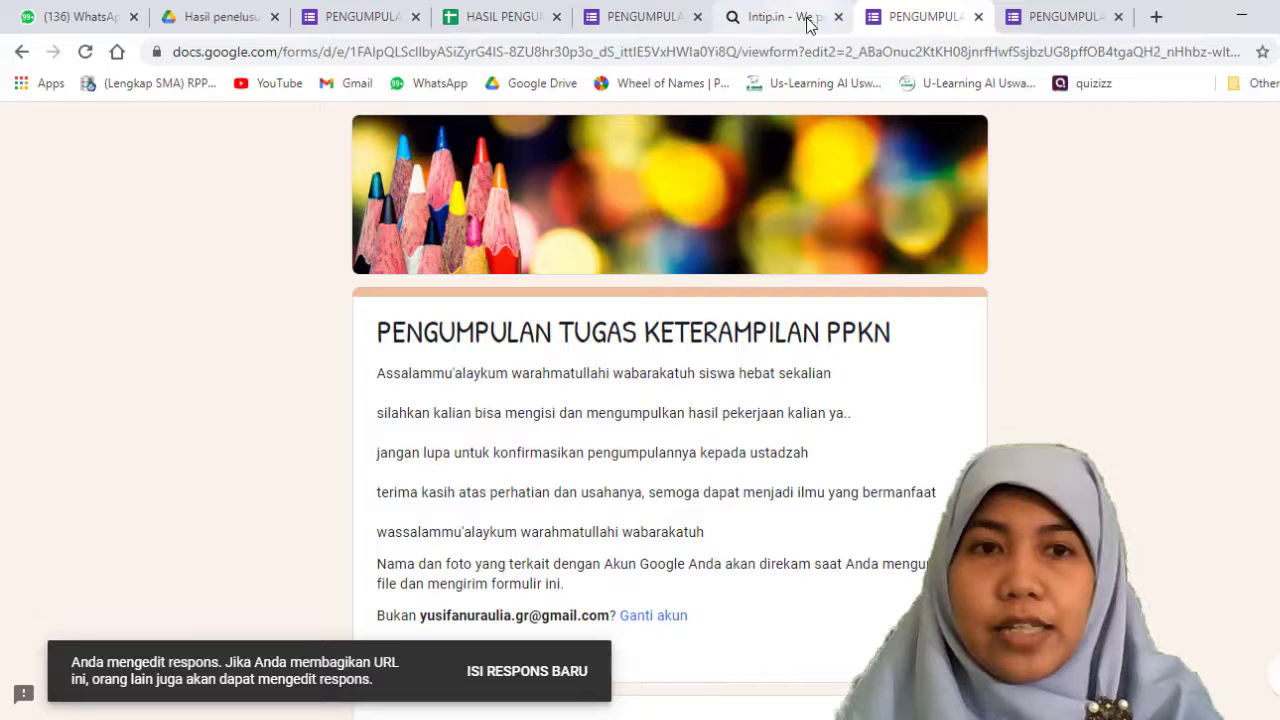
{"action": "left_click", "coordinate": [22, 55]}
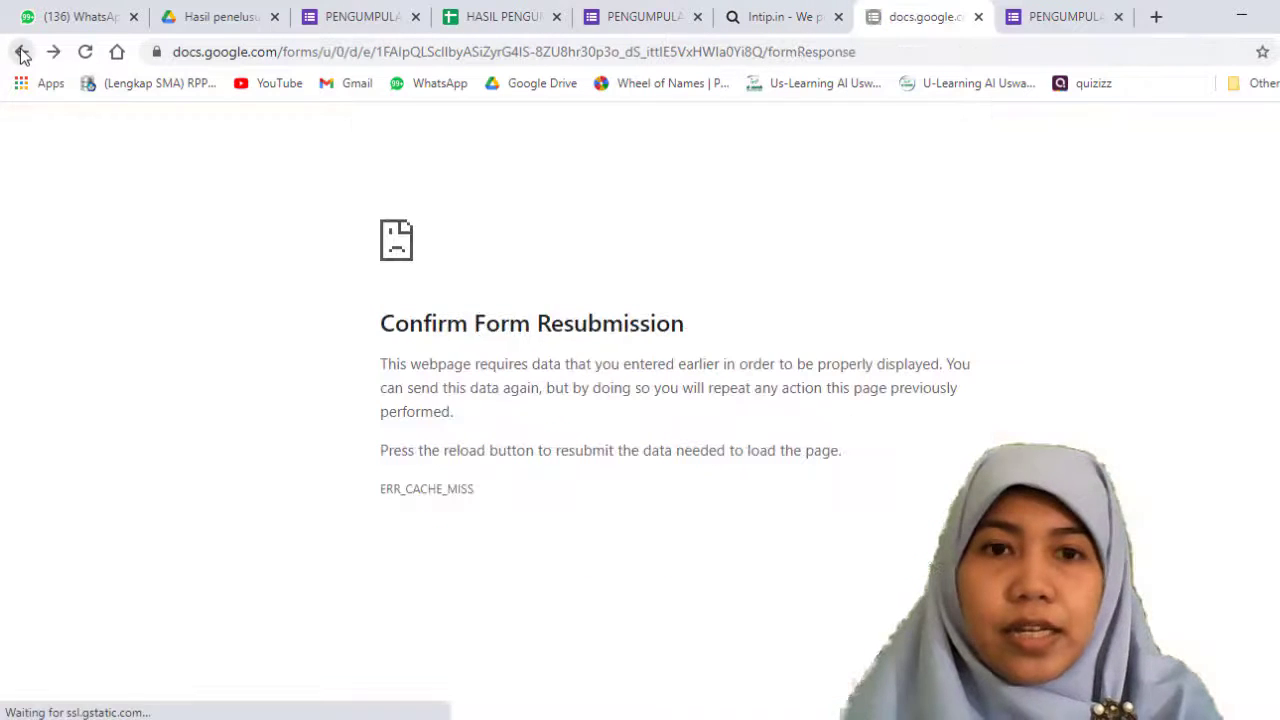
{"action": "left_click", "coordinate": [979, 18]}
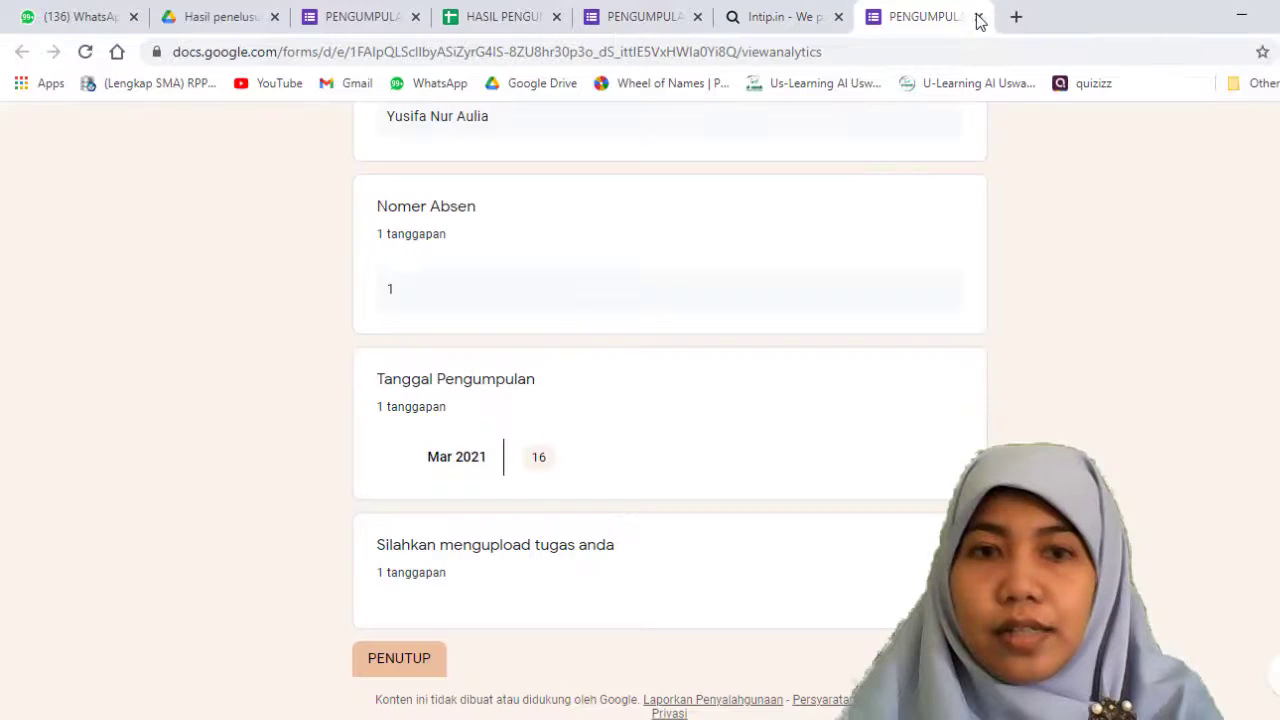
{"action": "scroll", "coordinate": [731, 265], "scroll_direction": "up", "scroll_amount": 5}
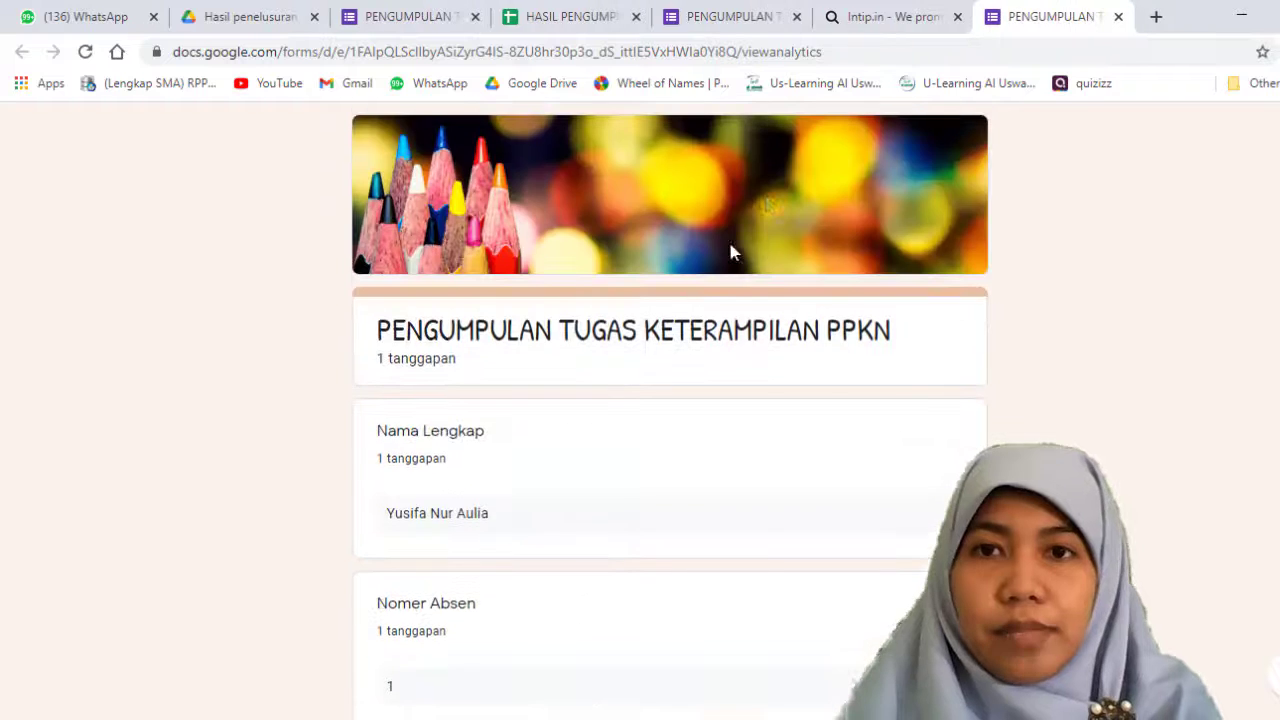
Step: Load the form through the short link intip.in/PENGUMPULANTUGASPPKN in the Intip.in tab, and close the response summary tab
{"action": "left_click", "coordinate": [915, 22]}
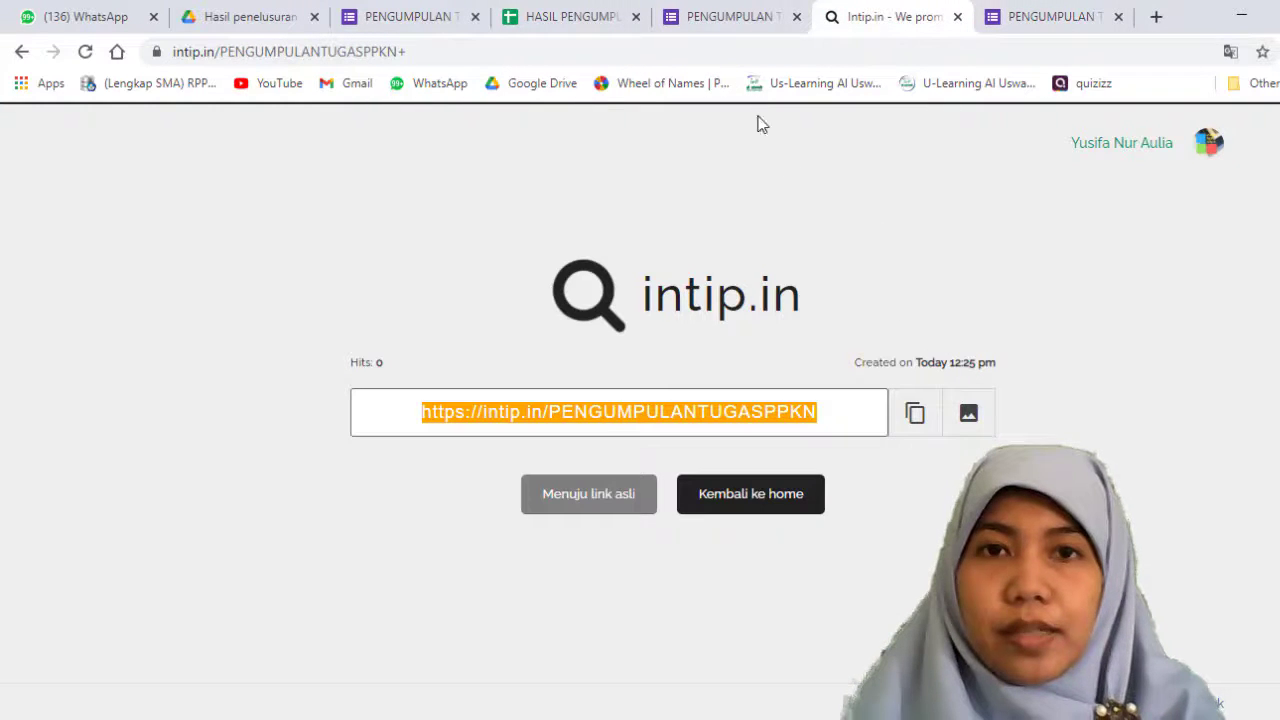
{"action": "left_click", "coordinate": [926, 51]}
{"action": "key", "text": "ctrl+a"}
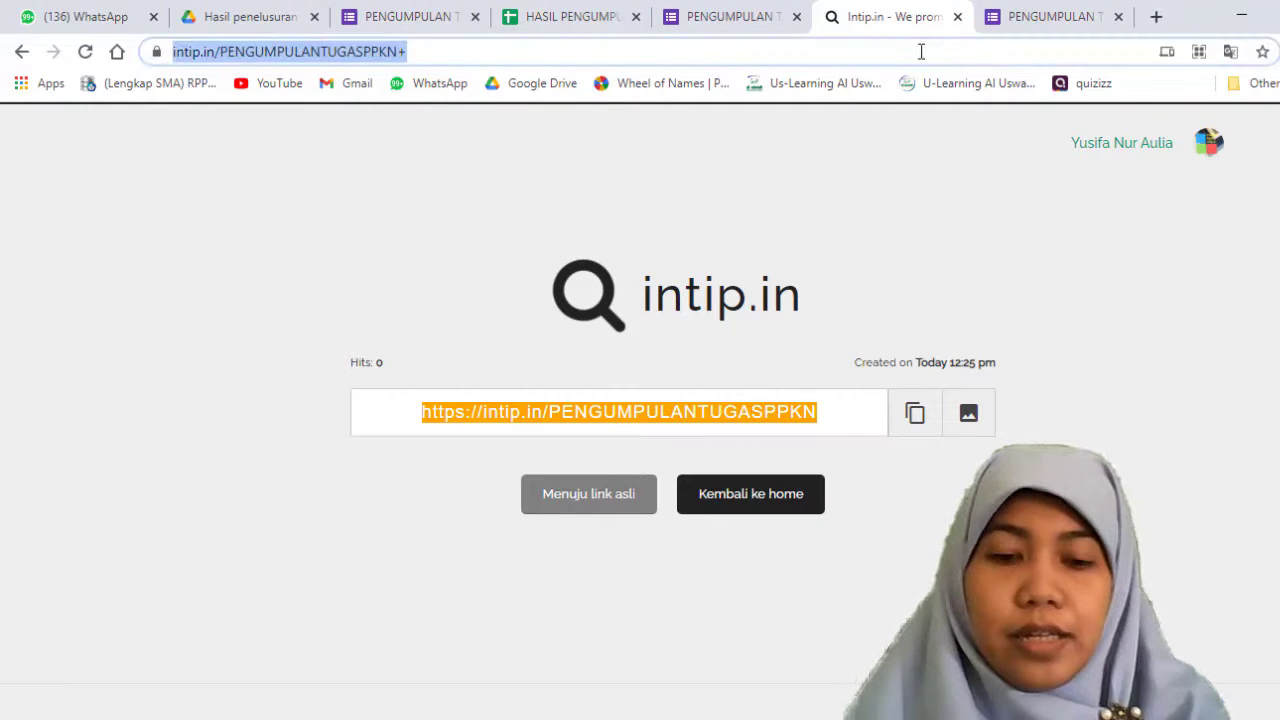
{"action": "type", "text": "https://intip.in/PENGUMPULANTUGASPPKN"}
{"action": "key", "text": "Return"}
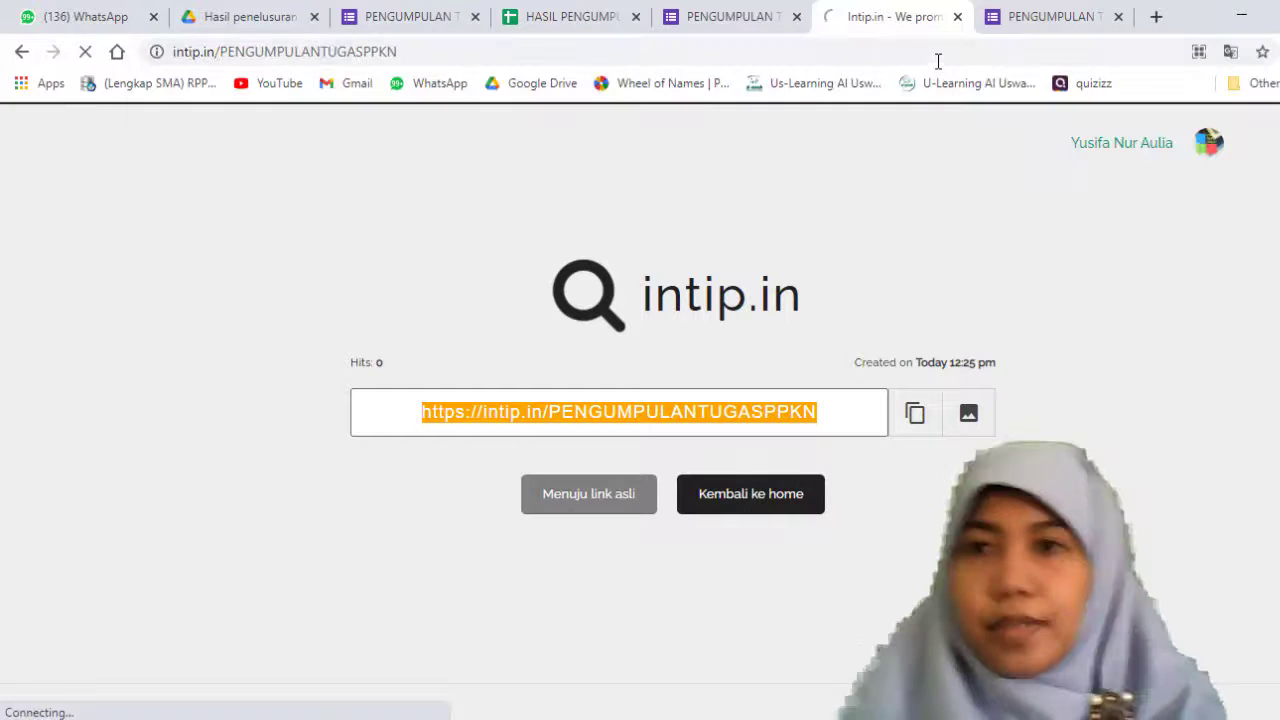
{"action": "left_click", "coordinate": [990, 16]}
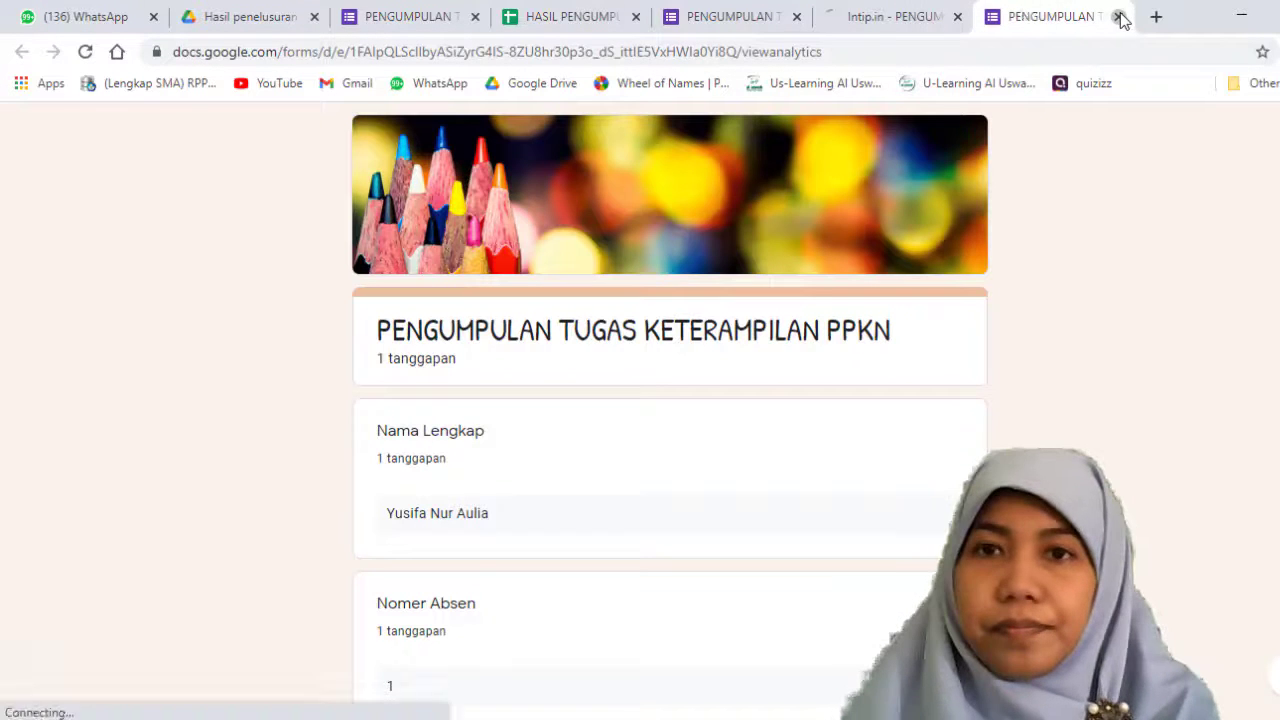
{"action": "left_click", "coordinate": [1120, 17]}
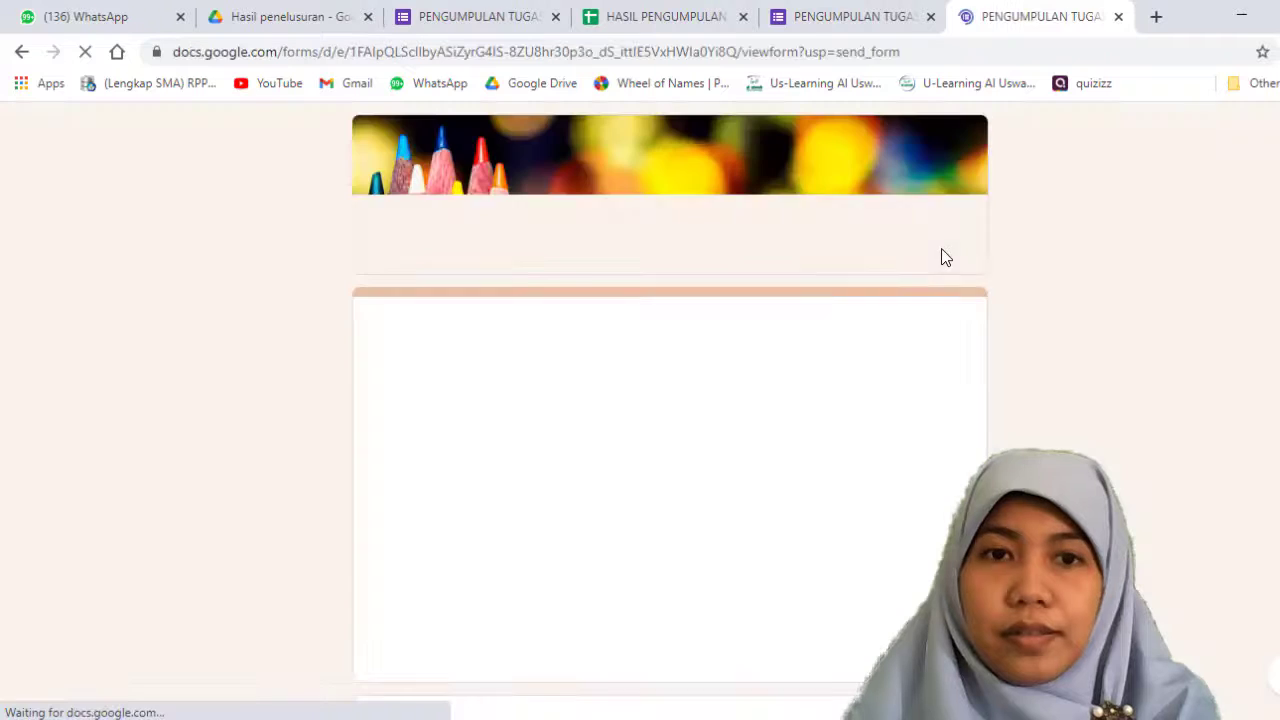
Step: Enter a second student's full name in the form's Nama Lengkap question
{"action": "scroll", "coordinate": [801, 380], "scroll_direction": "down", "scroll_amount": 4}
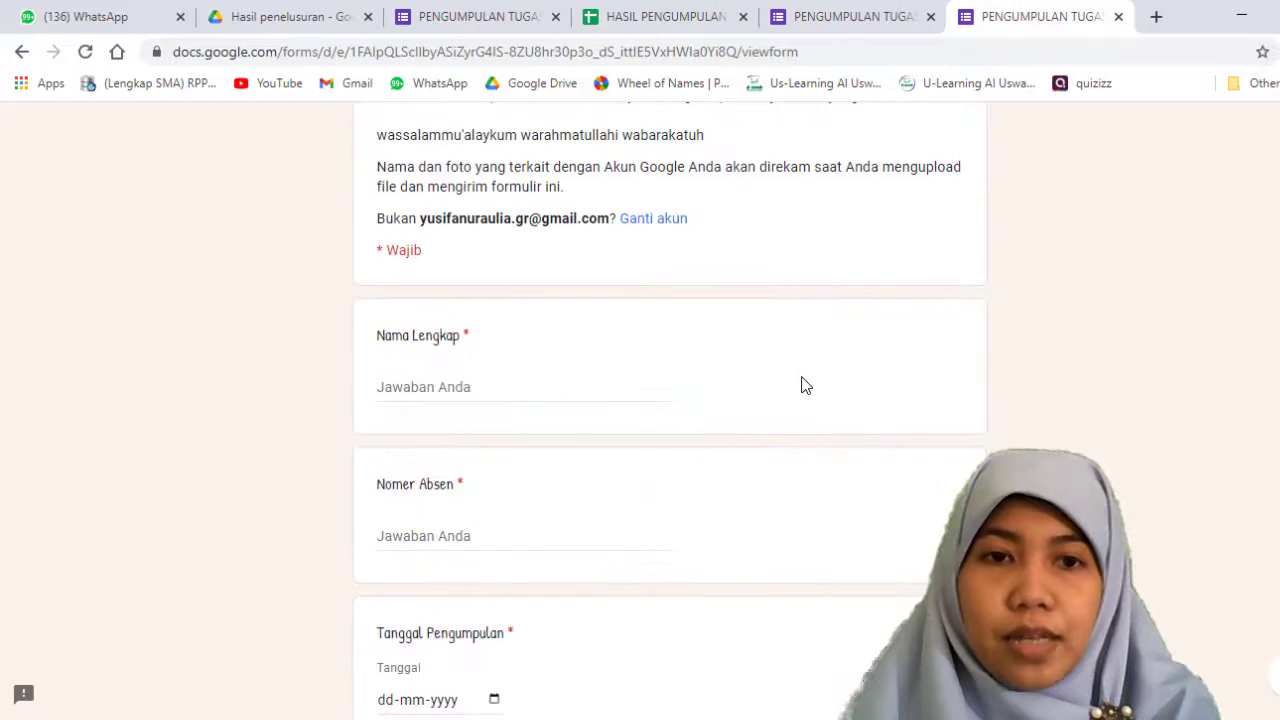
{"action": "left_click", "coordinate": [498, 382]}
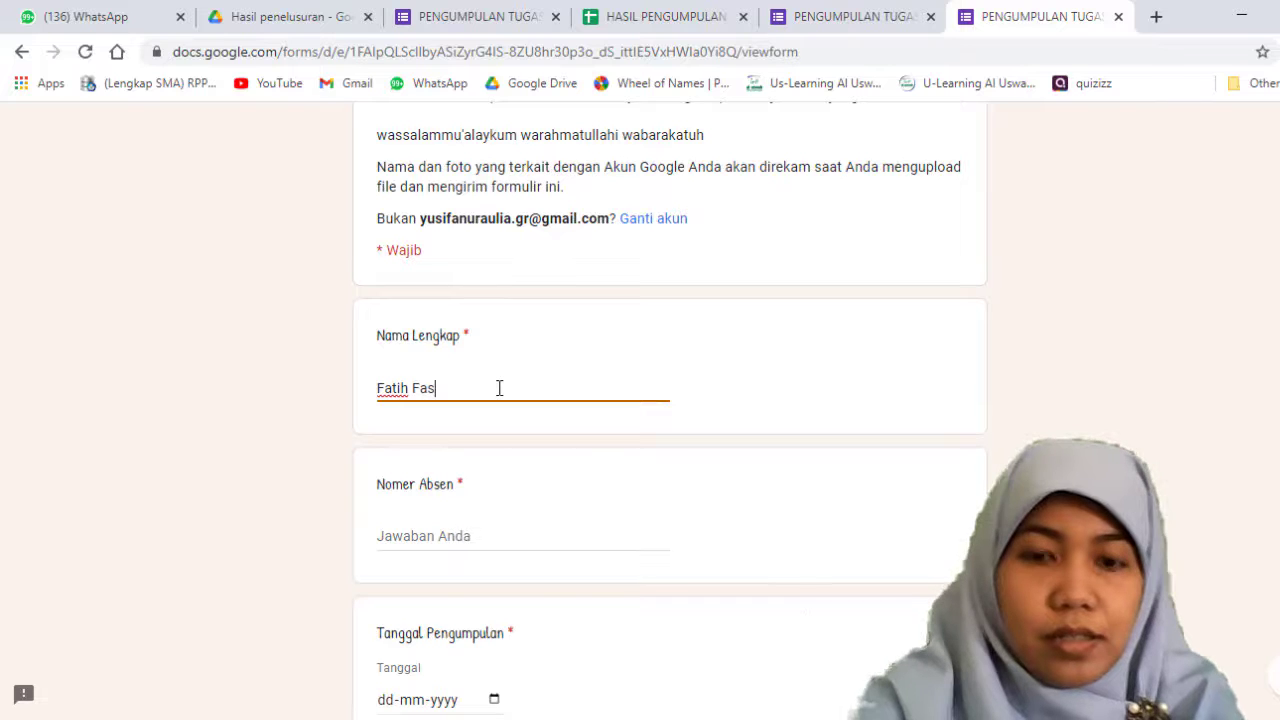
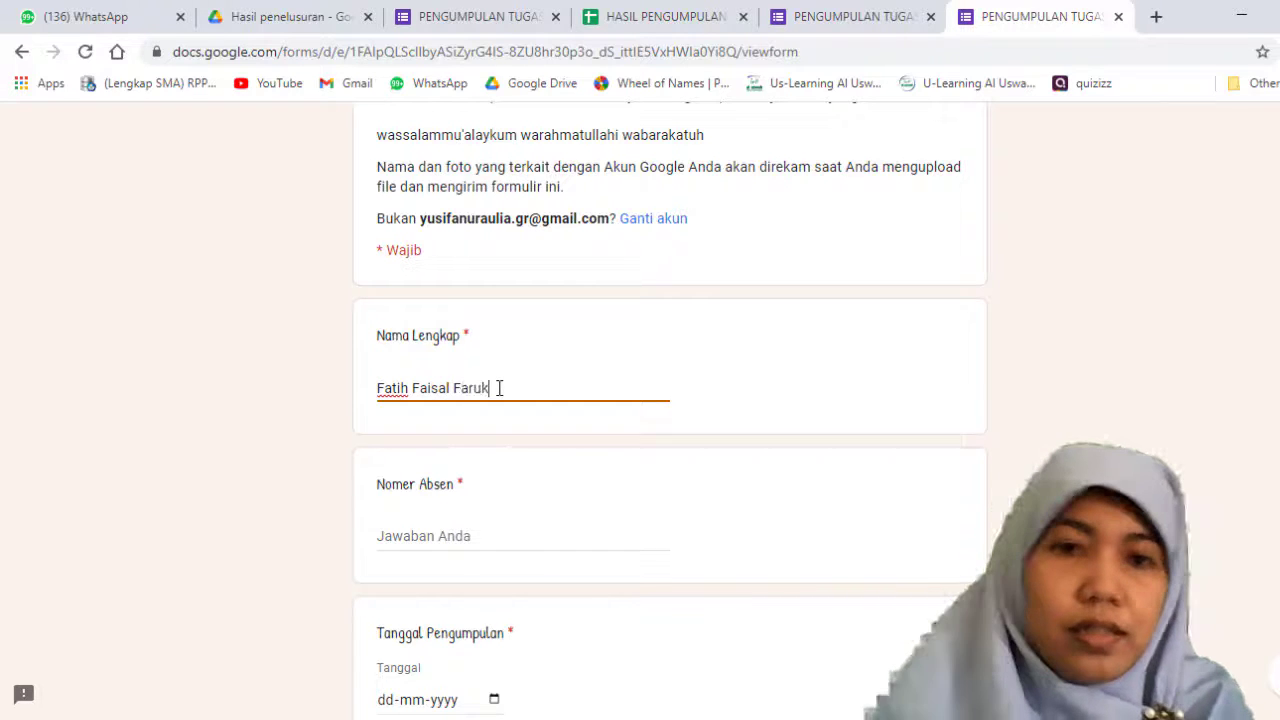
Step: Answer the Nomer Absen question with 10
{"action": "left_click", "coordinate": [529, 537]}
{"action": "type", "text": "2"}
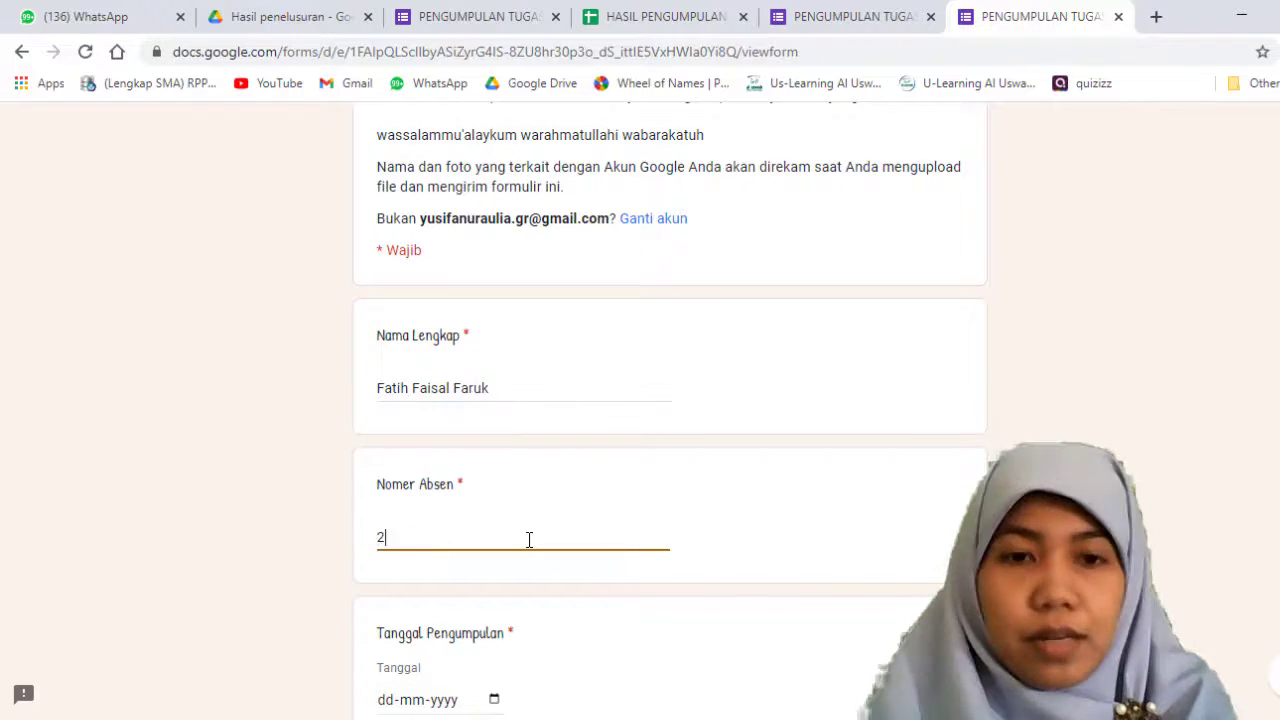
{"action": "scroll", "coordinate": [529, 540], "scroll_direction": "down", "scroll_amount": 1}
{"action": "scroll", "coordinate": [529, 540], "scroll_direction": "down", "scroll_amount": 3}
{"action": "scroll", "coordinate": [529, 537], "scroll_direction": "up", "scroll_amount": 2}
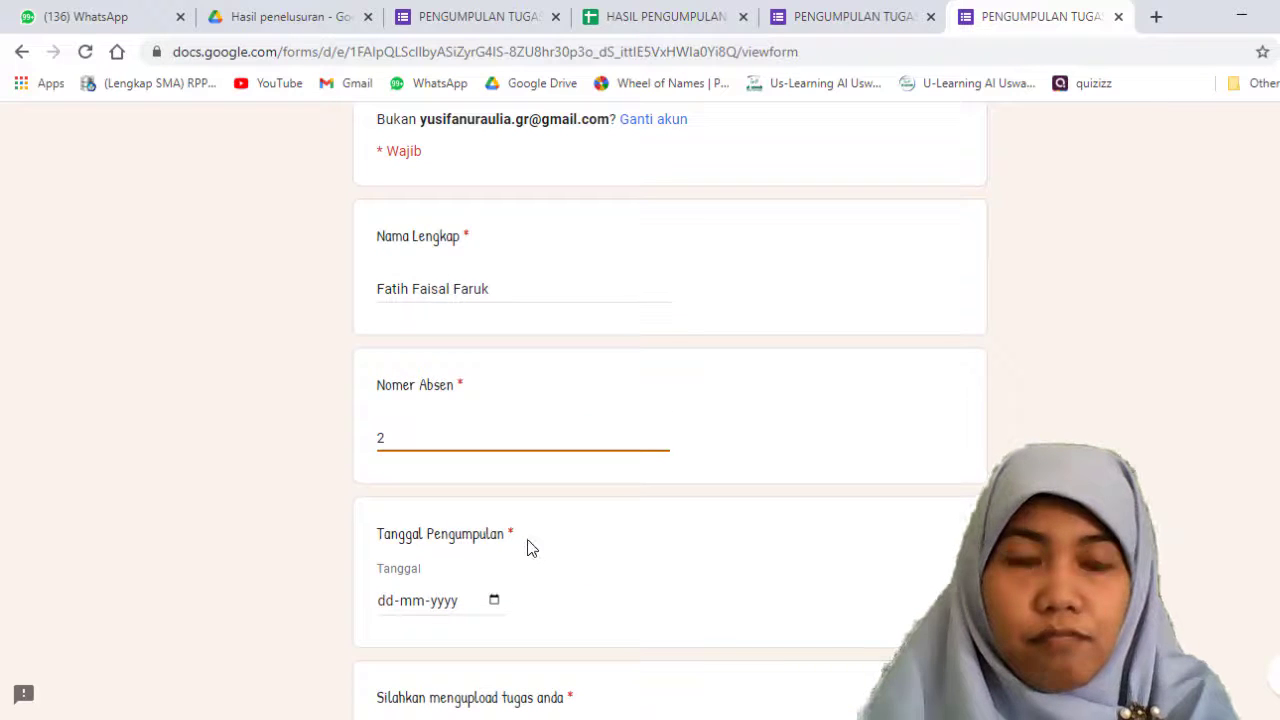
{"action": "key", "text": "BackSpace"}
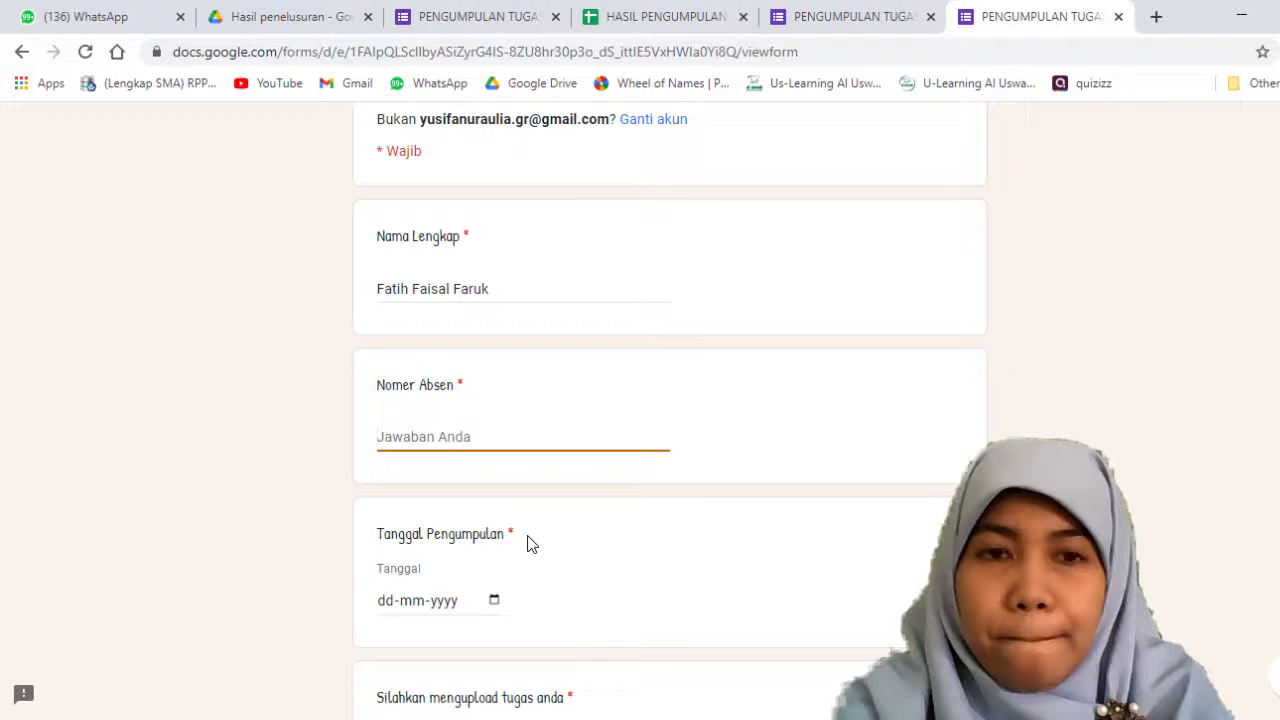
{"action": "type", "text": "10"}
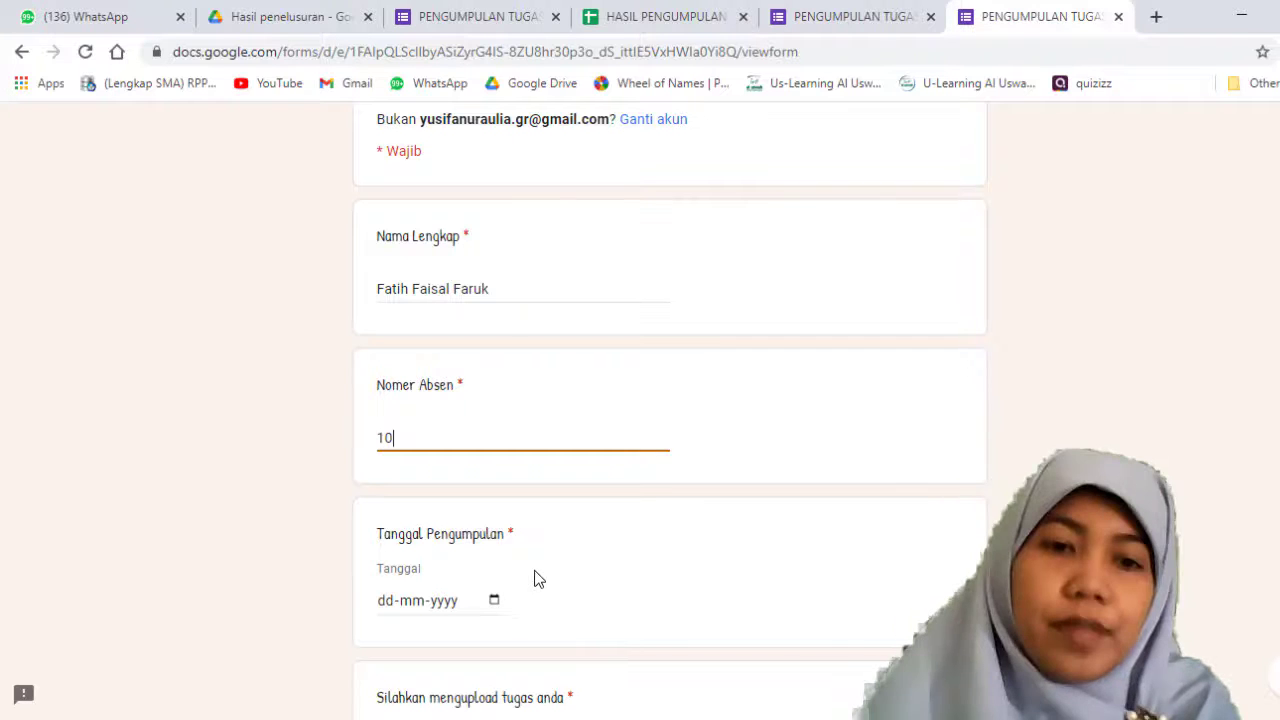
Step: Set the Tanggal Pengumpulan date to 17-03-2021
{"action": "left_click", "coordinate": [388, 601]}
{"action": "type", "text": "1"}
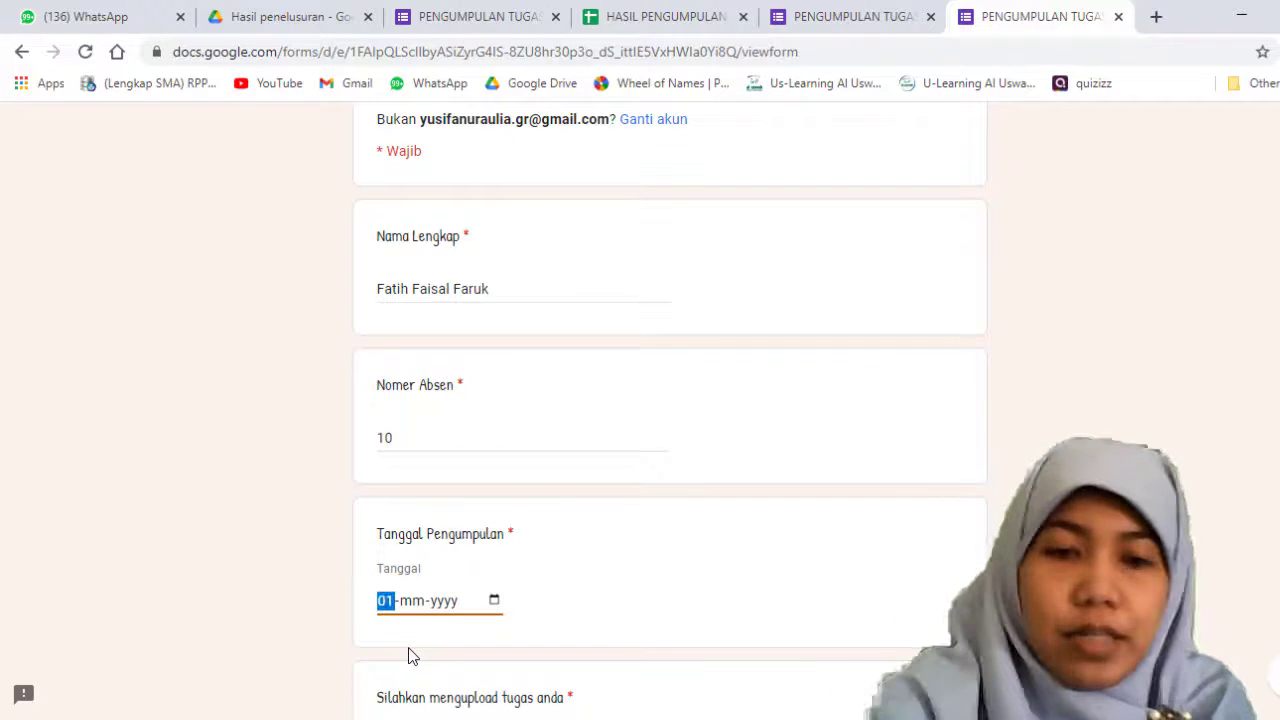
{"action": "type", "text": "7-"}
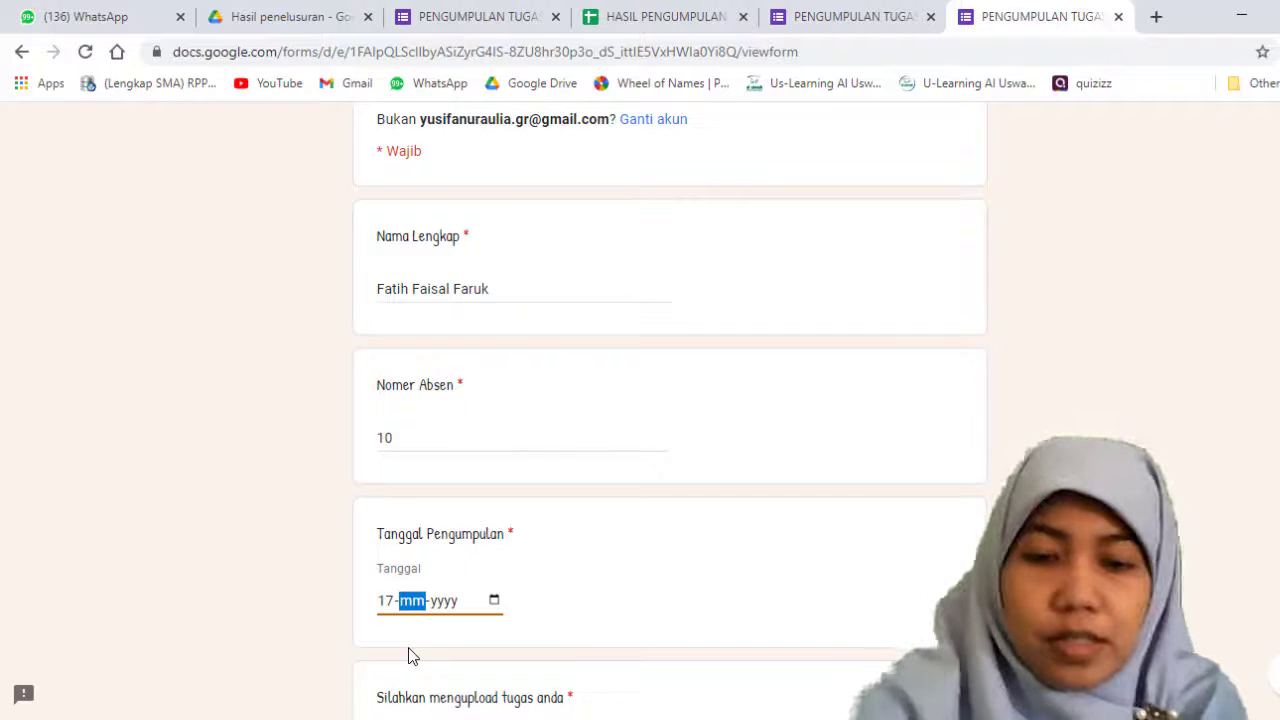
{"action": "type", "text": "03-"}
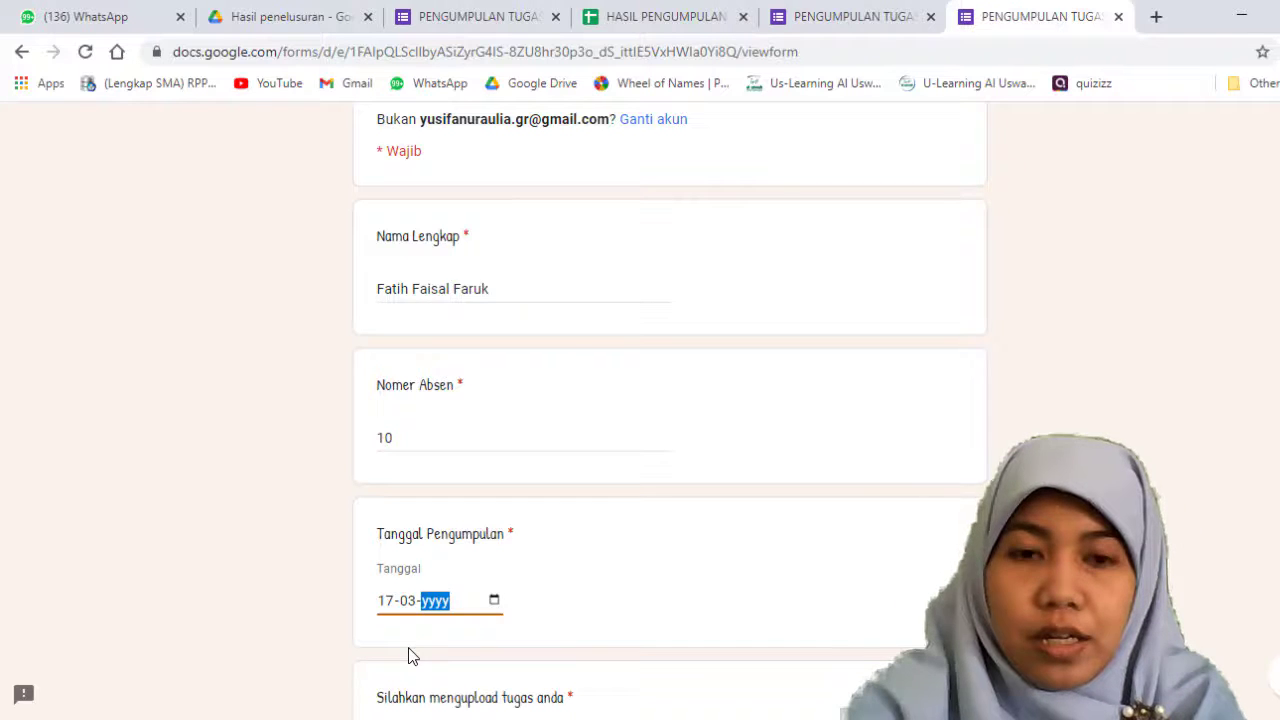
{"action": "type", "text": "0030"}
{"action": "key", "text": "BackSpace"}
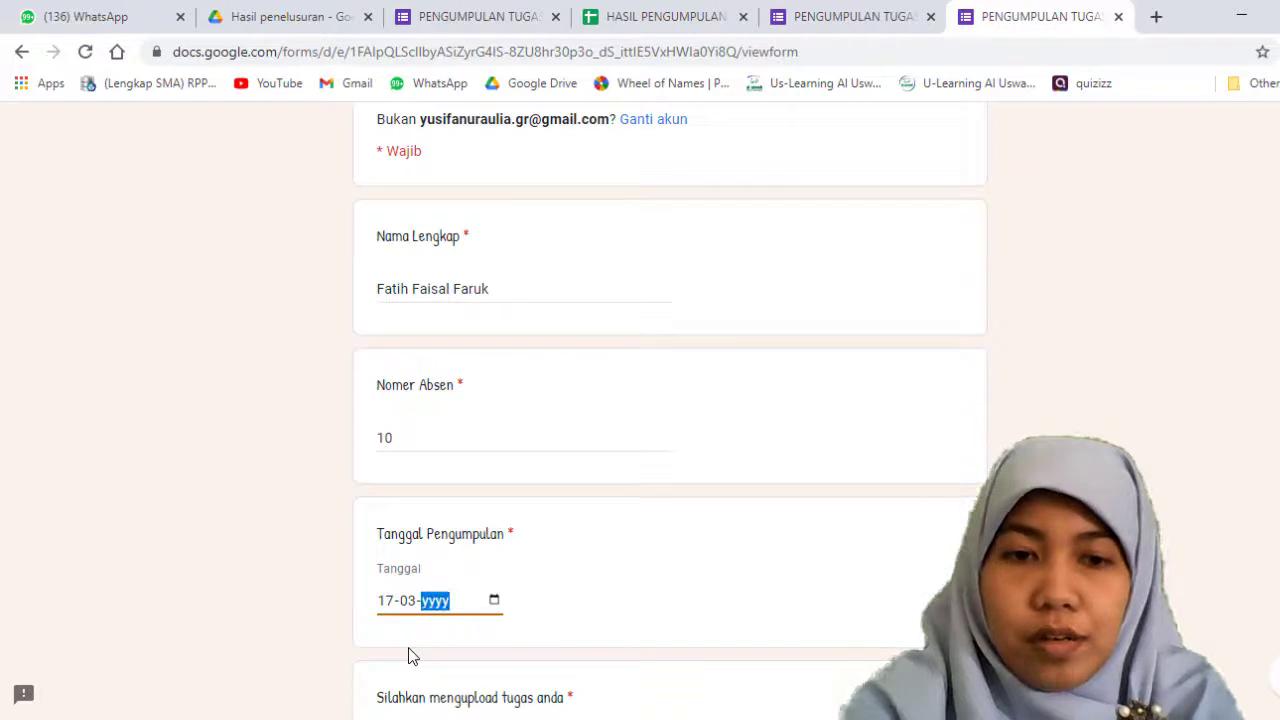
{"action": "type", "text": "303"}
{"action": "key", "text": "BackSpace"}
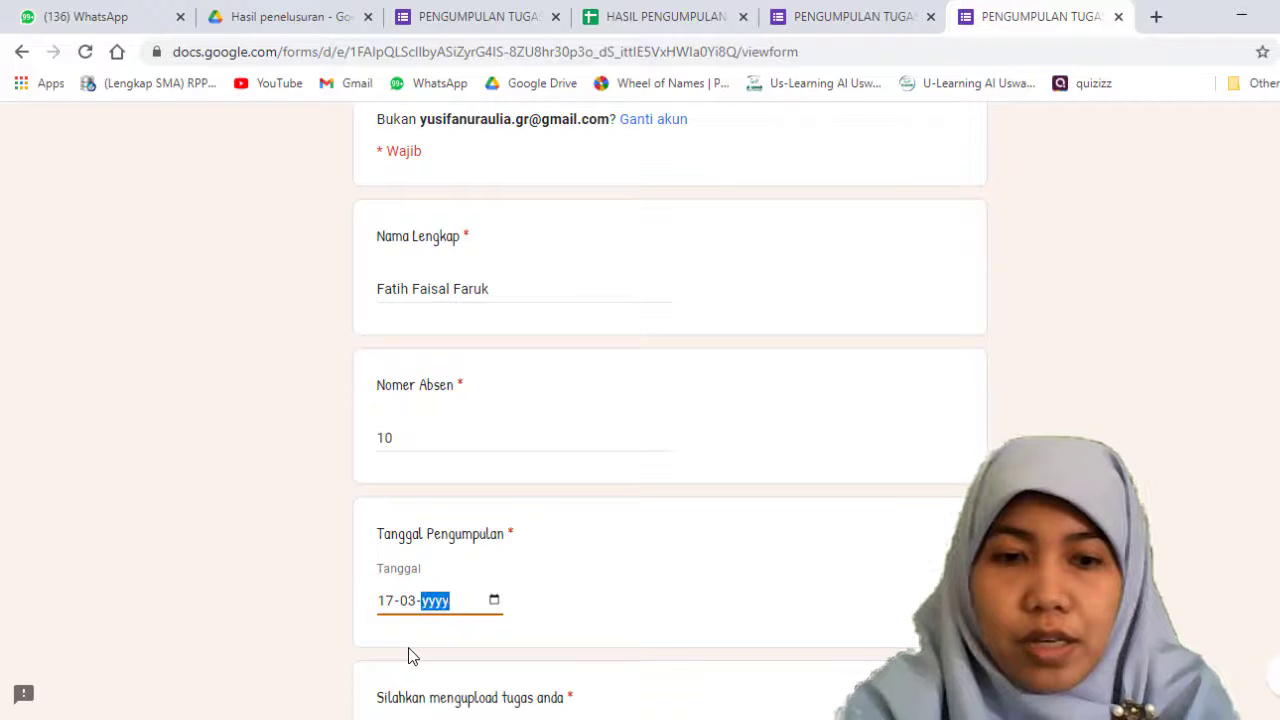
{"action": "type", "text": "2021"}
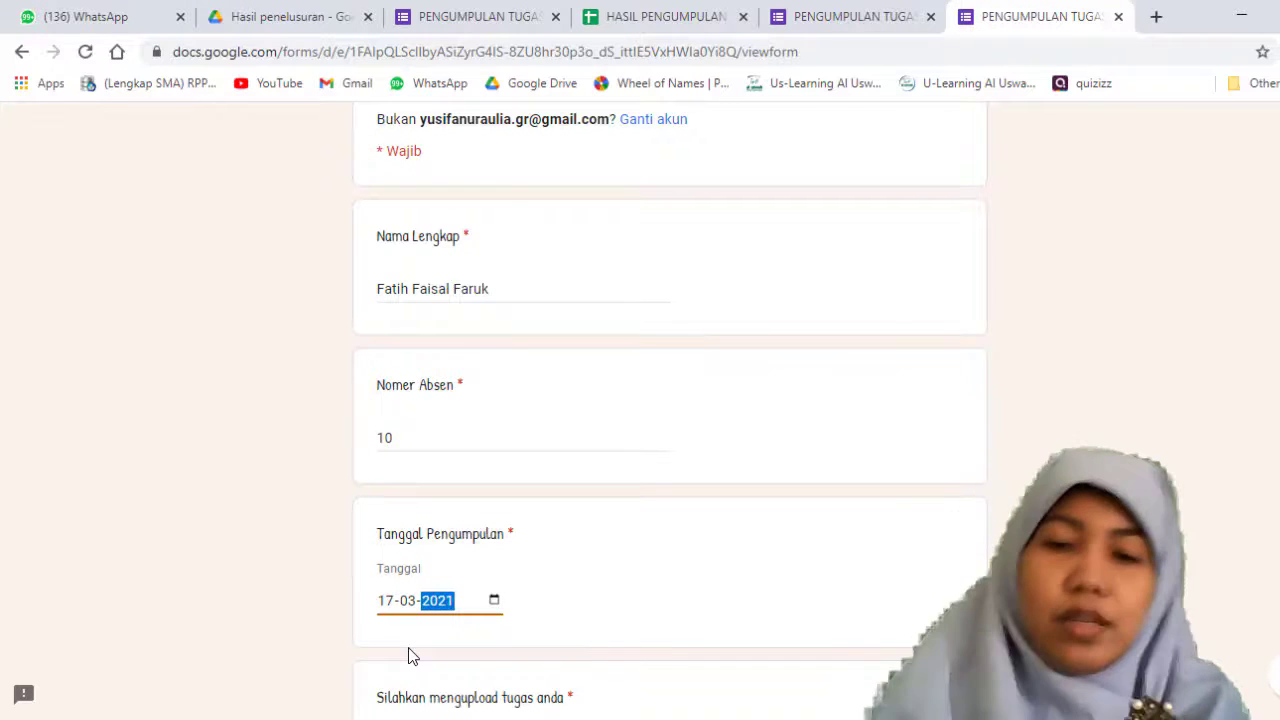
Step: Upload 2909_Karakteristik_Kerjasama_MEA_rsz.jpg from Documents as the assignment file and submit the form
{"action": "scroll", "coordinate": [450, 652], "scroll_direction": "down", "scroll_amount": 1}
{"action": "scroll", "coordinate": [450, 652], "scroll_direction": "down", "scroll_amount": 2}
{"action": "left_click", "coordinate": [480, 545]}
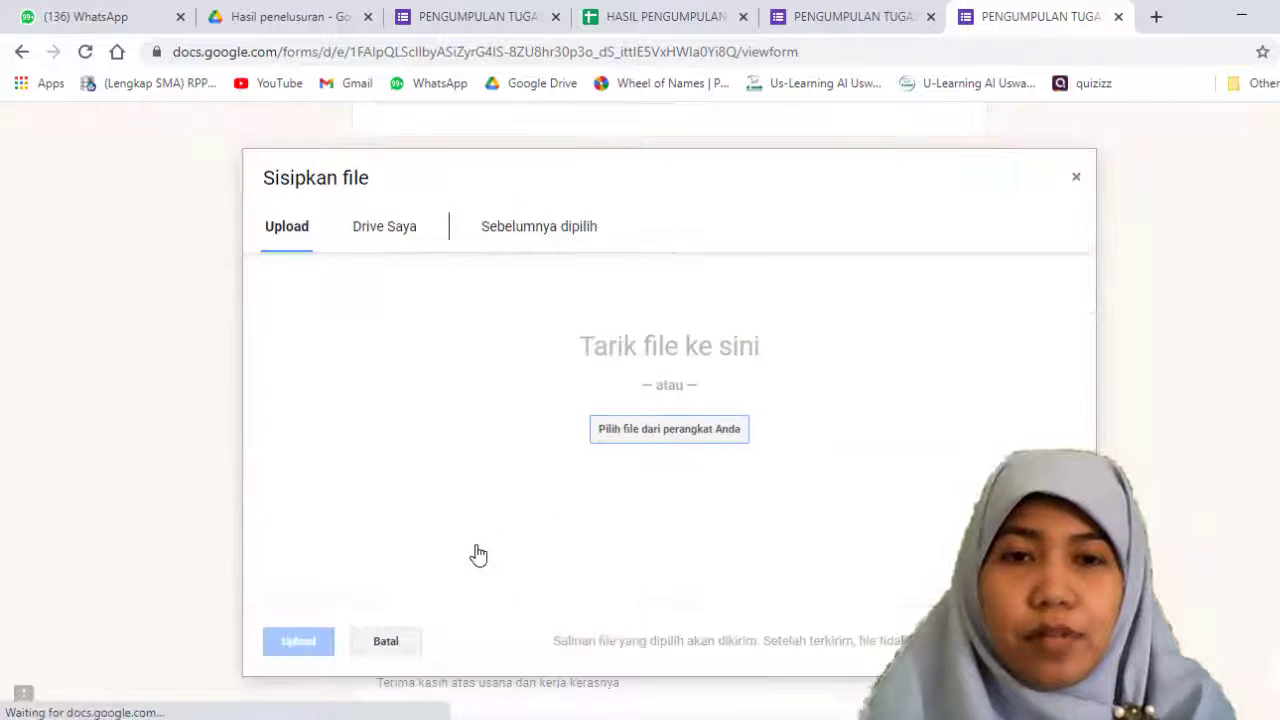
{"action": "left_click", "coordinate": [655, 428]}
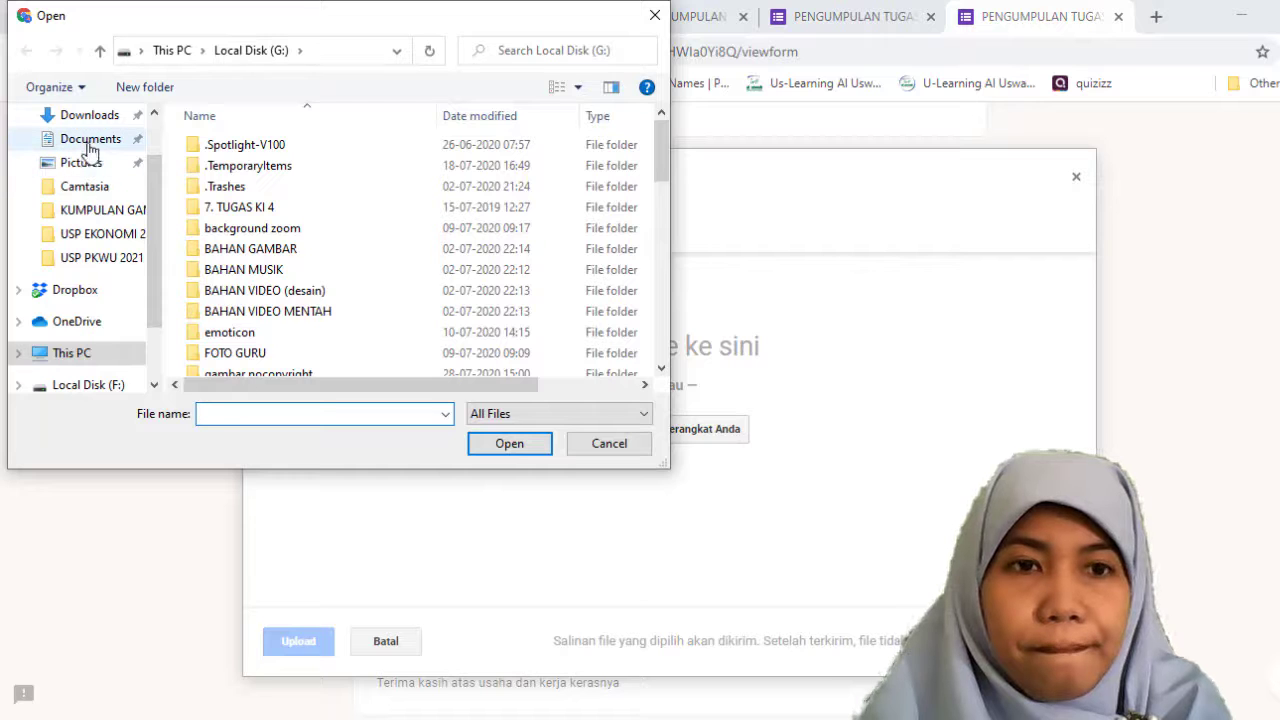
{"action": "left_click", "coordinate": [90, 148]}
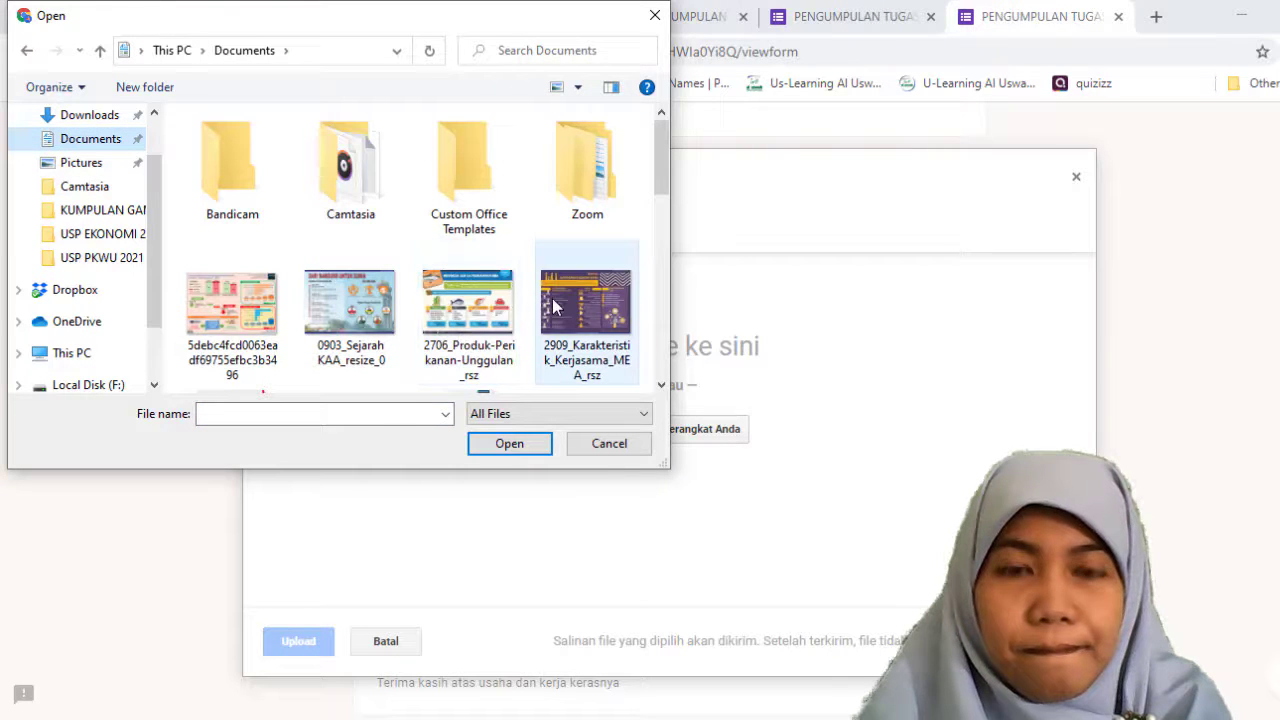
{"action": "left_click", "coordinate": [580, 310]}
{"action": "left_click", "coordinate": [537, 447]}
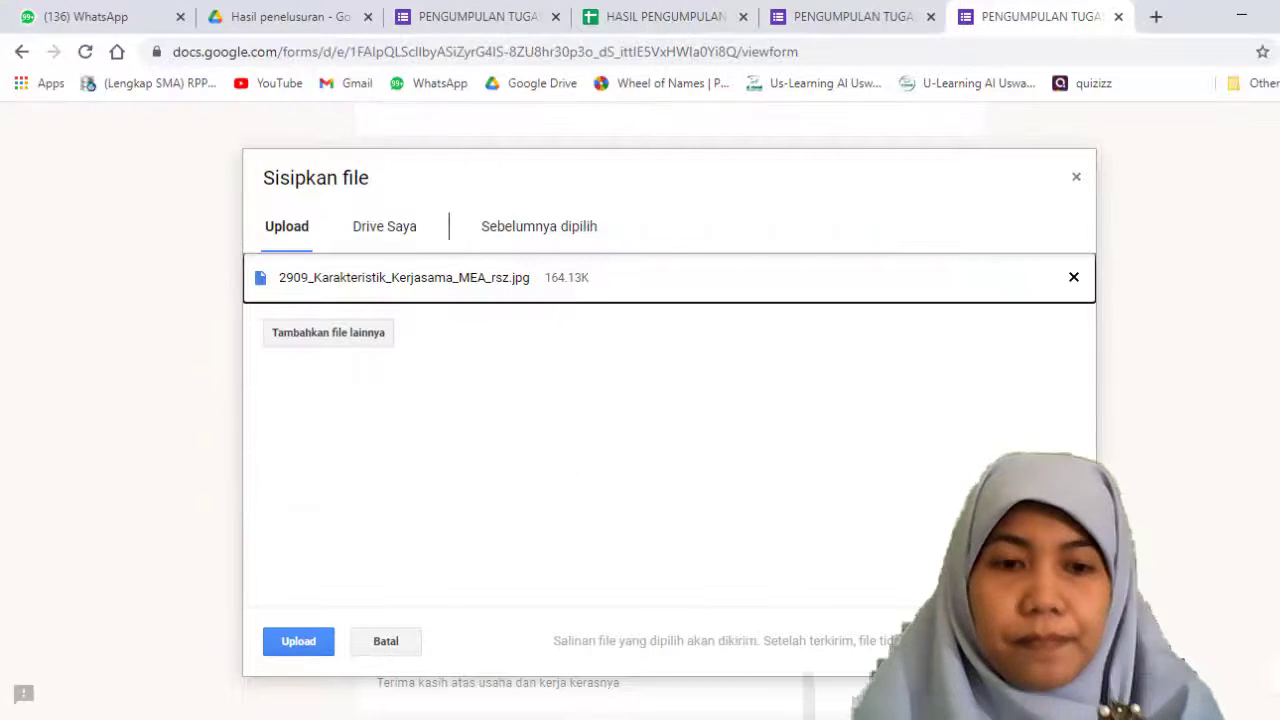
{"action": "left_click", "coordinate": [321, 646]}
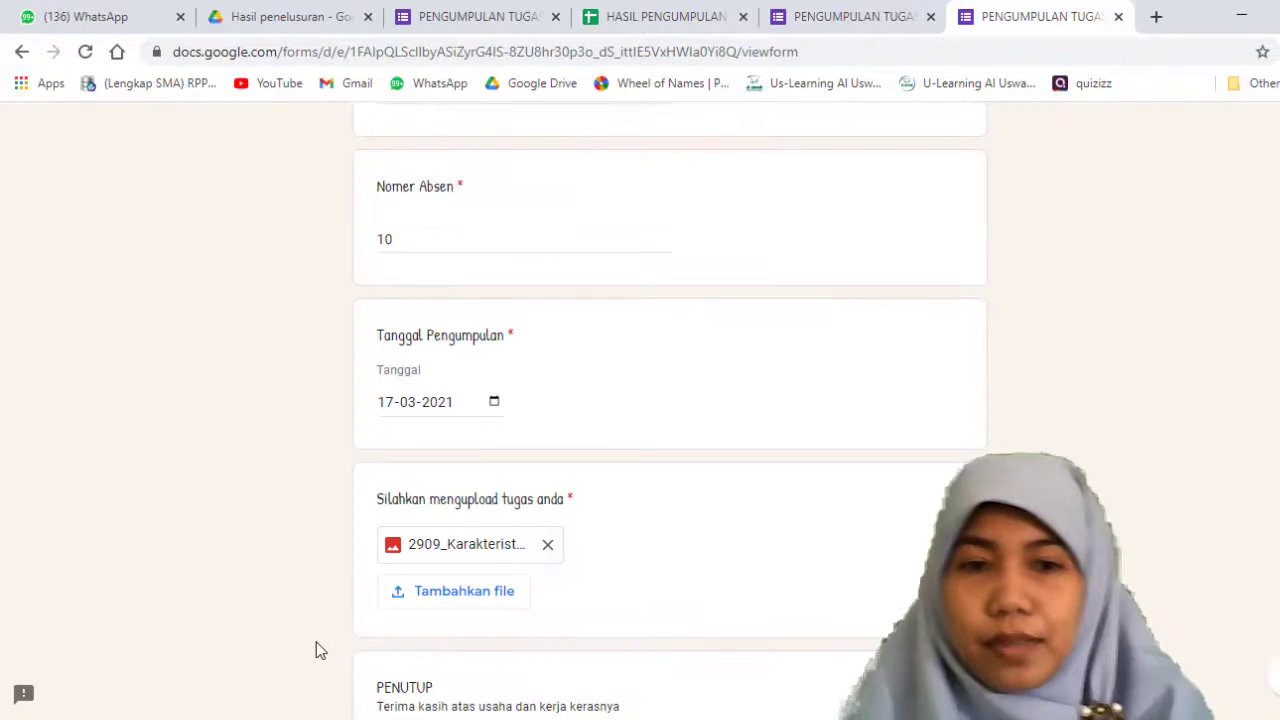
{"action": "scroll", "coordinate": [450, 578], "scroll_direction": "down", "scroll_amount": 3}
{"action": "left_click", "coordinate": [383, 570]}
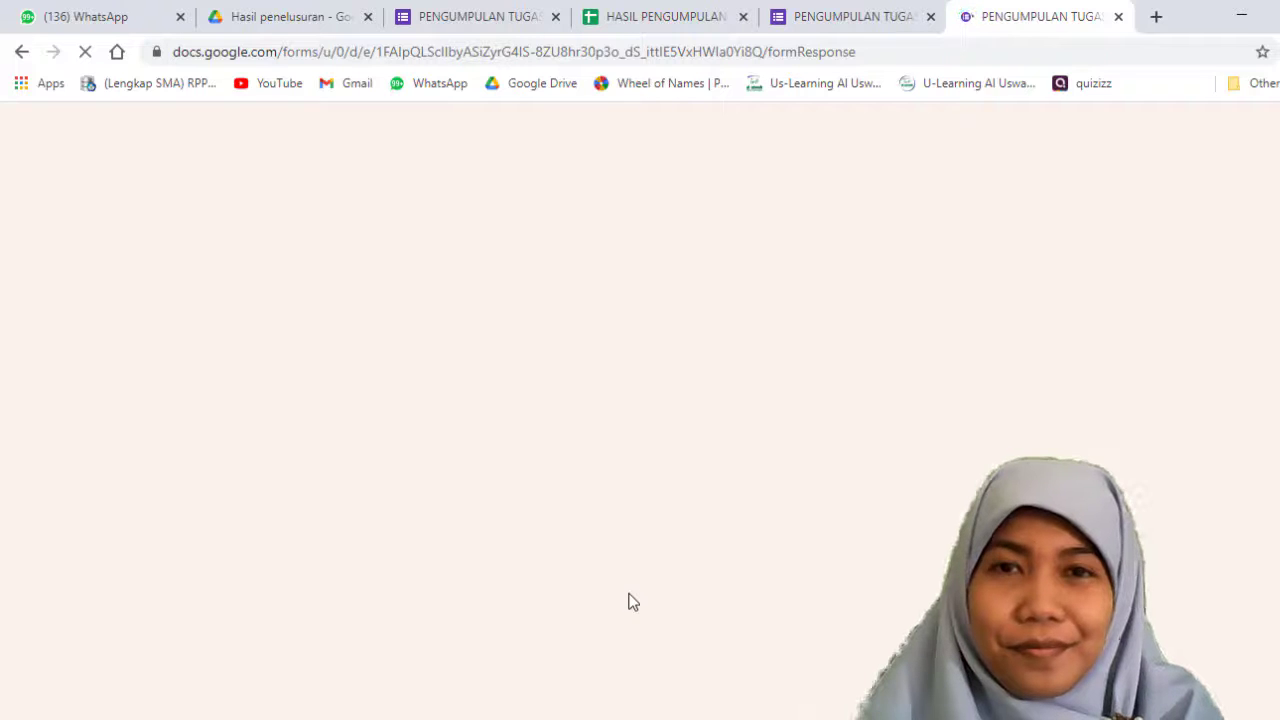
Step: Switch to the HASIL PENGUMPULAN TUGAS KETERAMPILAN PPKN (Respons) spreadsheet and reload it to fetch the new response
{"action": "left_click", "coordinate": [617, 8]}
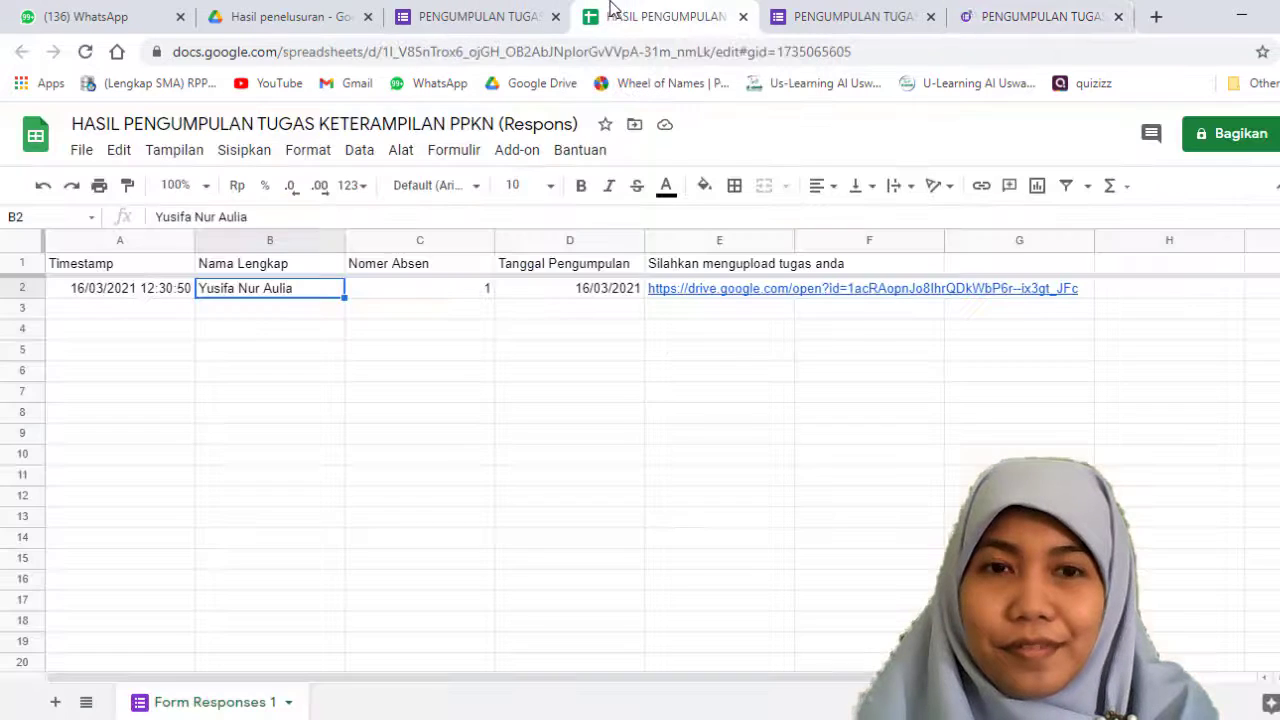
{"action": "left_click", "coordinate": [85, 55]}
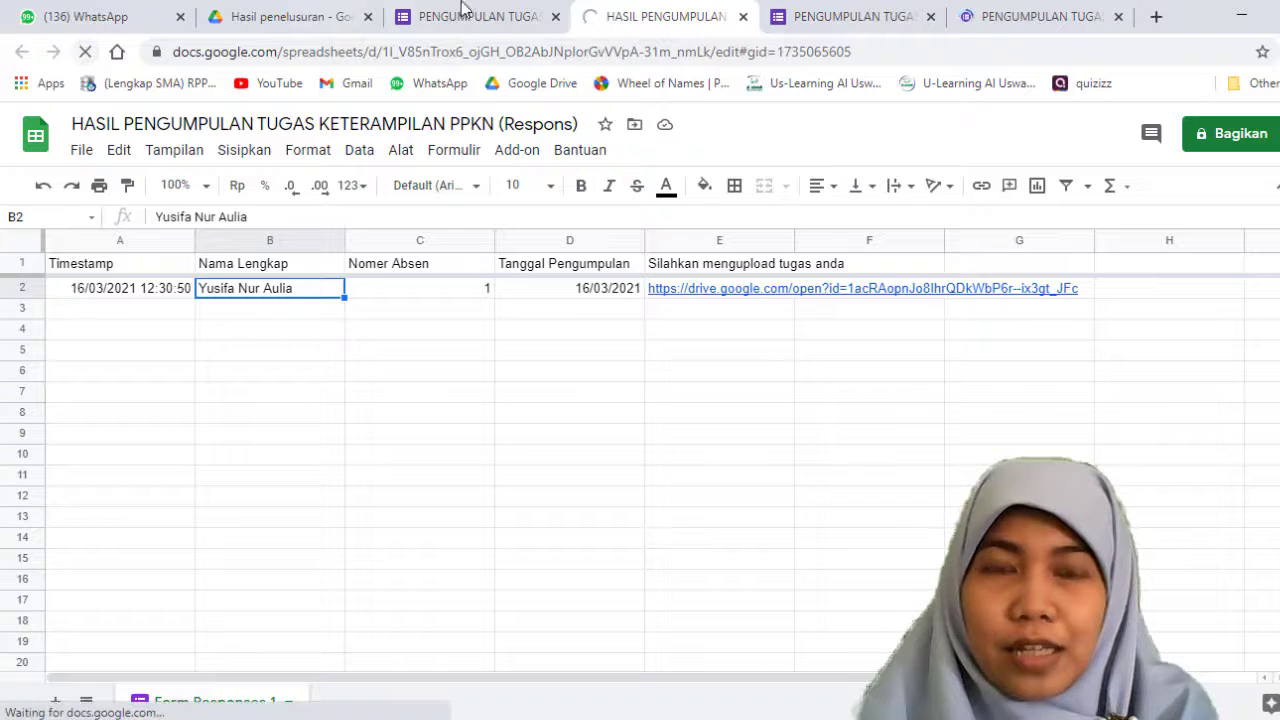
{"action": "left_click", "coordinate": [1005, 10]}
{"action": "left_click", "coordinate": [850, 16]}
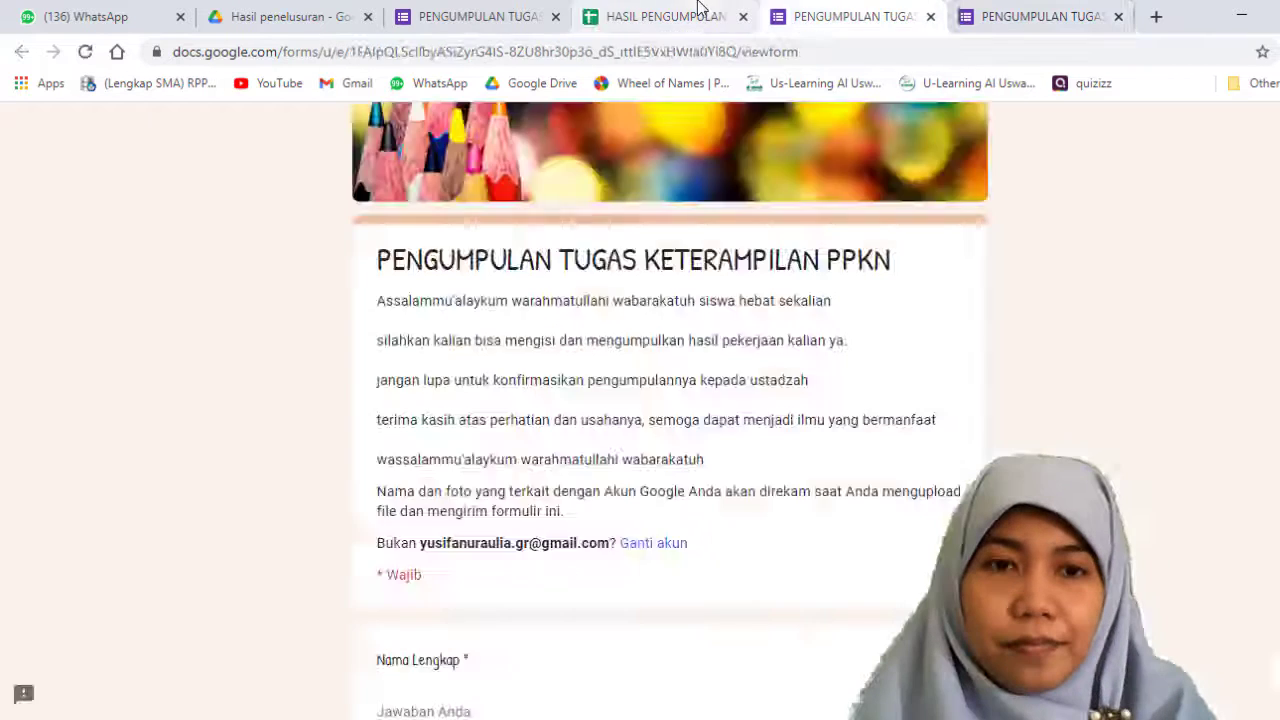
{"action": "left_click", "coordinate": [698, 10]}
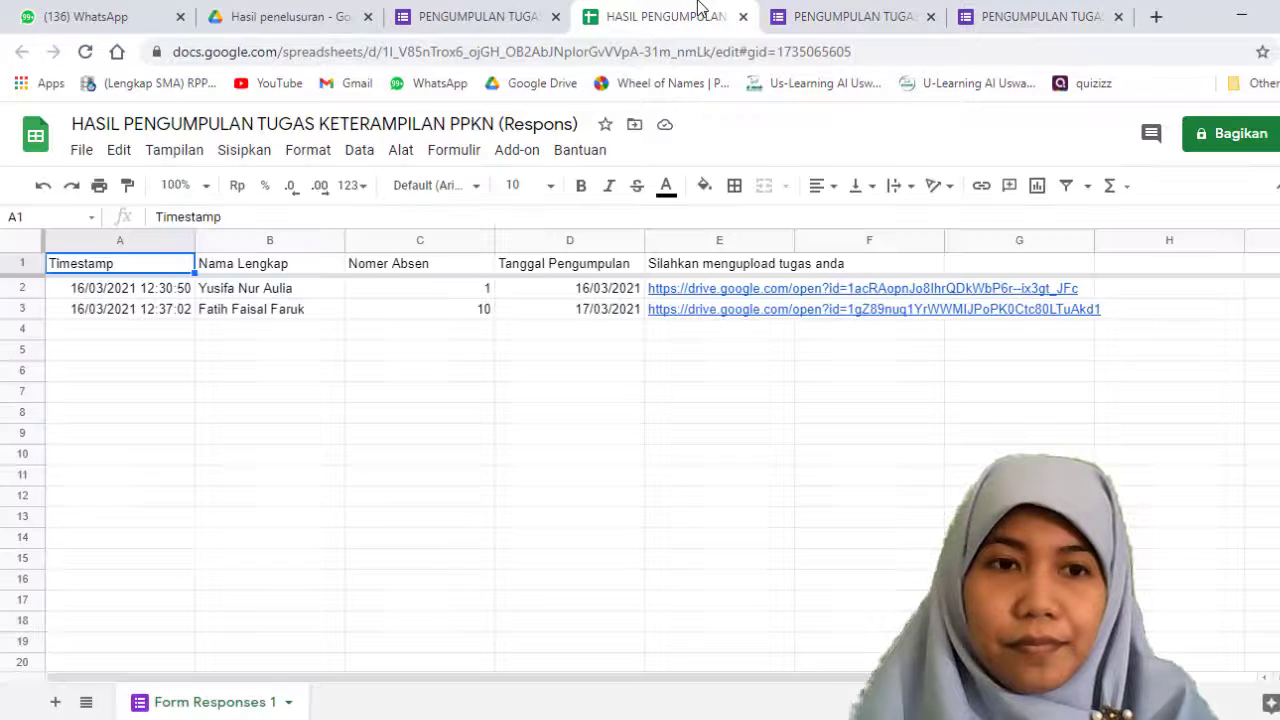
Step: Examine the second response's timestamp, attendance number and name, and compare the Nama Lengkap entries of both responses
{"action": "left_click", "coordinate": [95, 341]}
{"action": "left_click", "coordinate": [99, 312]}
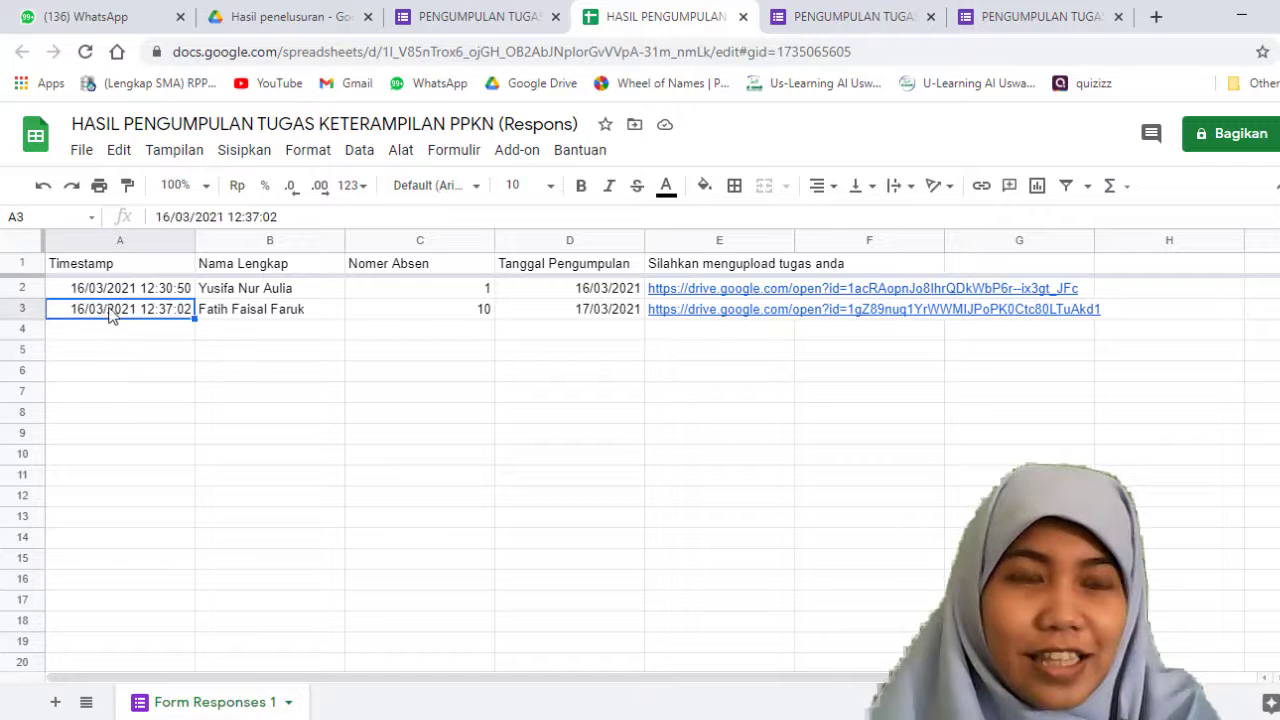
{"action": "left_click", "coordinate": [309, 334]}
{"action": "left_click", "coordinate": [445, 314]}
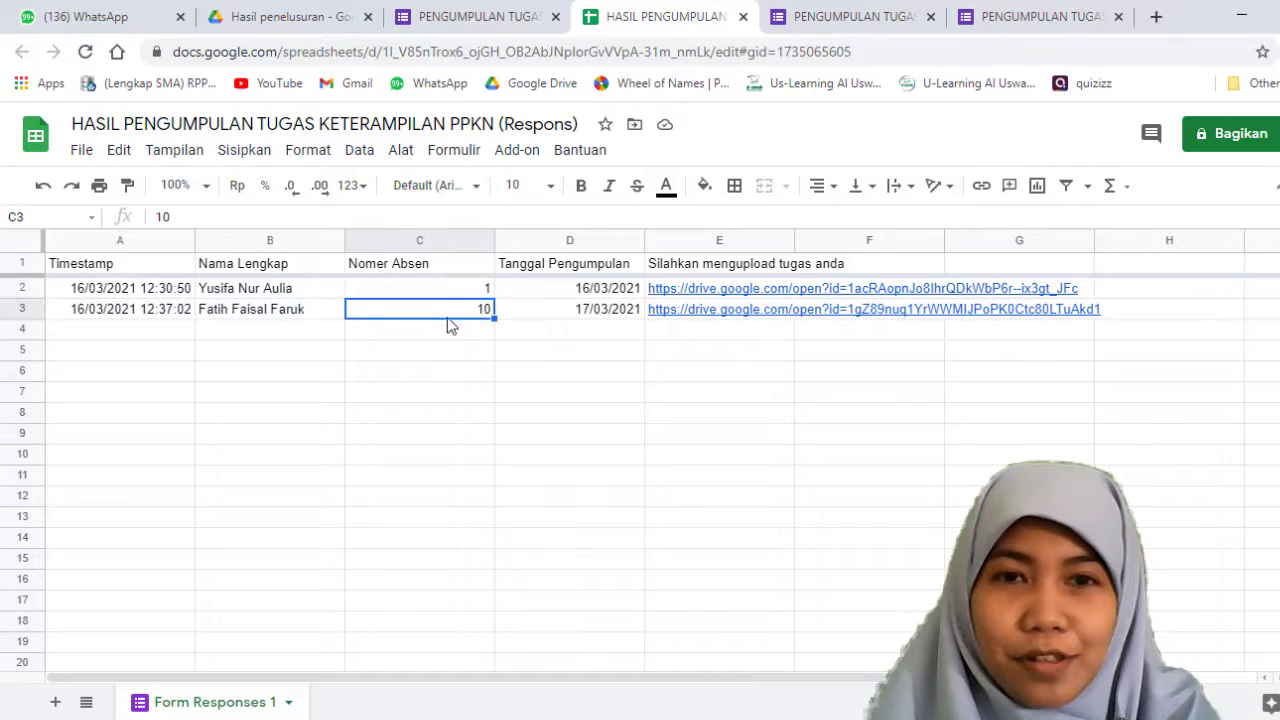
{"action": "left_click", "coordinate": [661, 316]}
{"action": "left_click", "coordinate": [491, 396]}
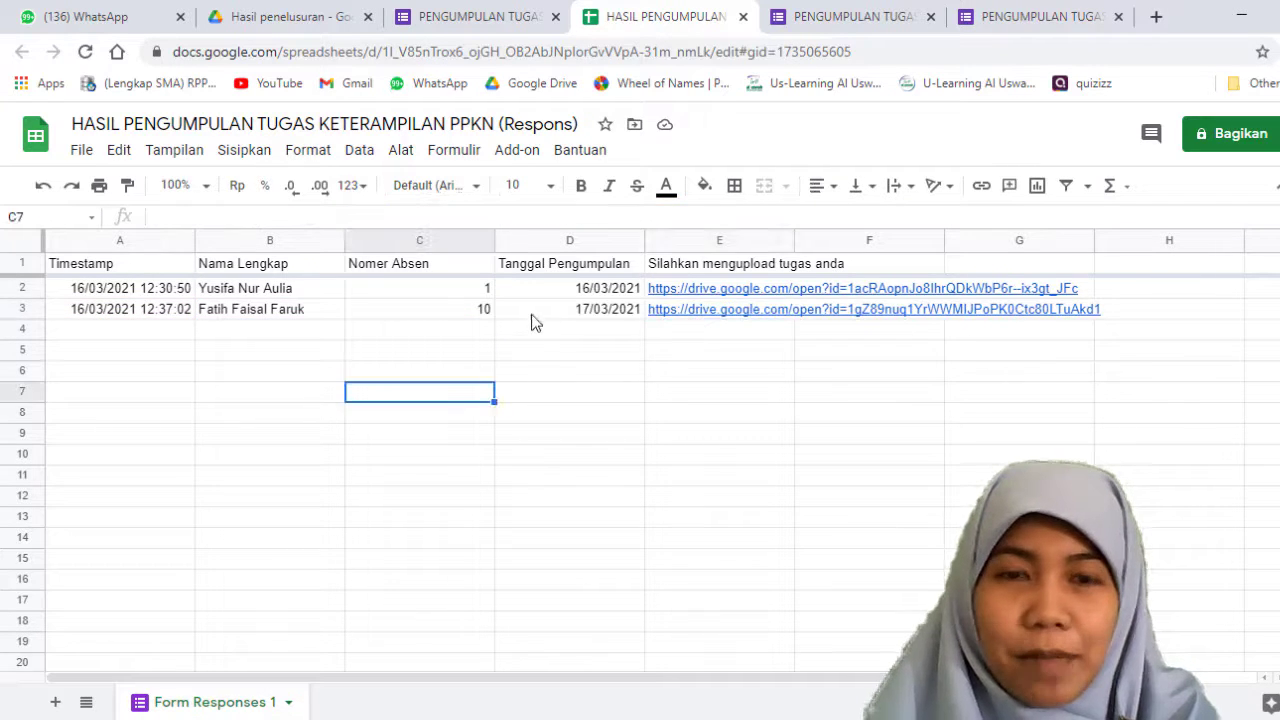
{"action": "left_click", "coordinate": [300, 298]}
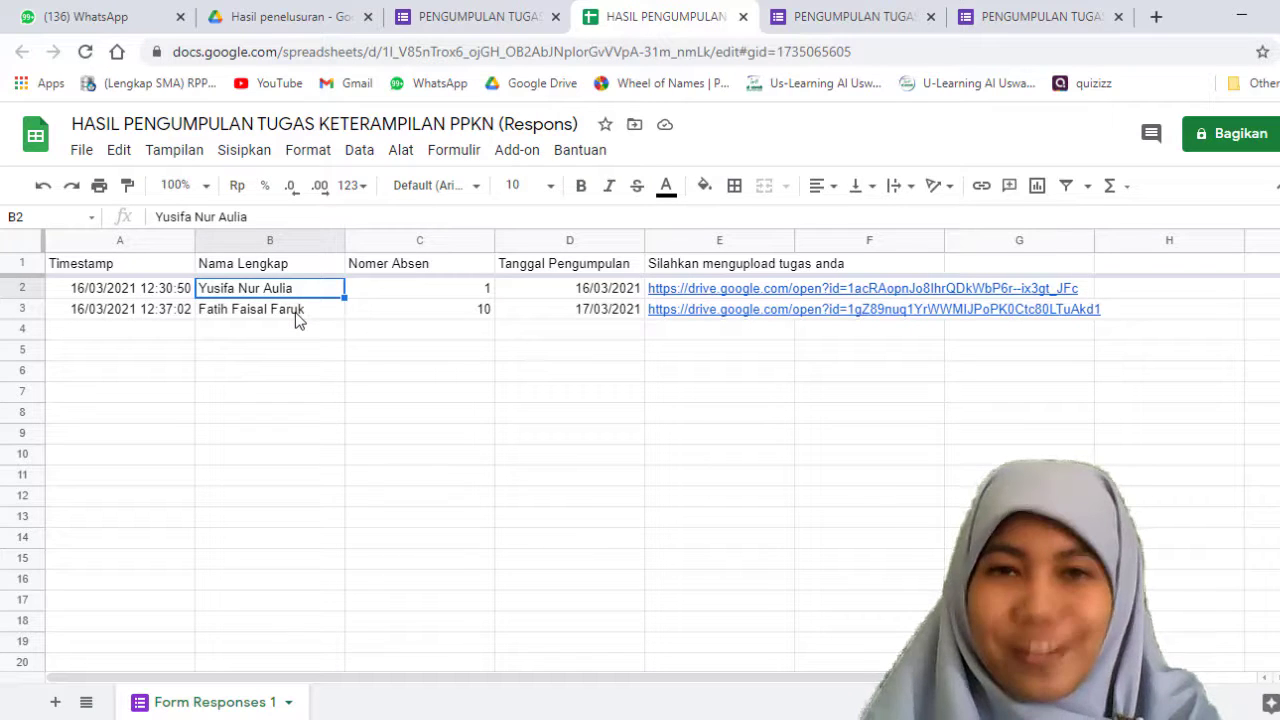
{"action": "left_click", "coordinate": [298, 316]}
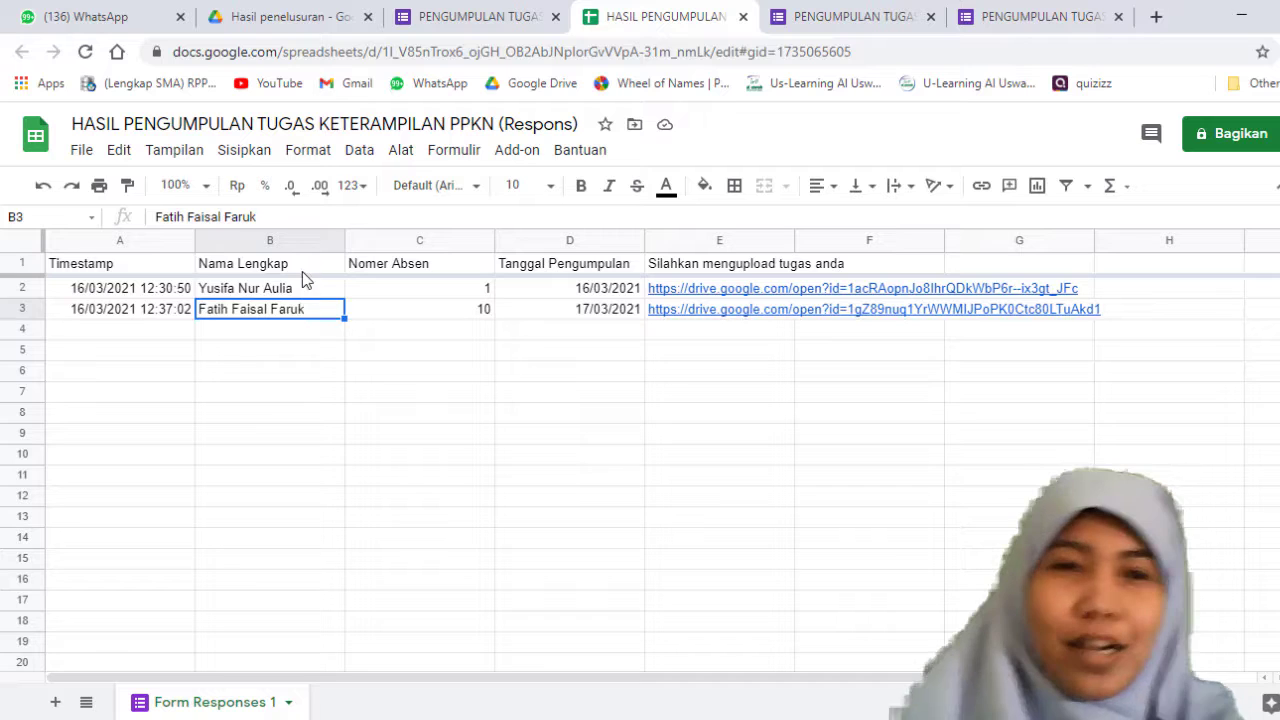
{"action": "left_click", "coordinate": [312, 264]}
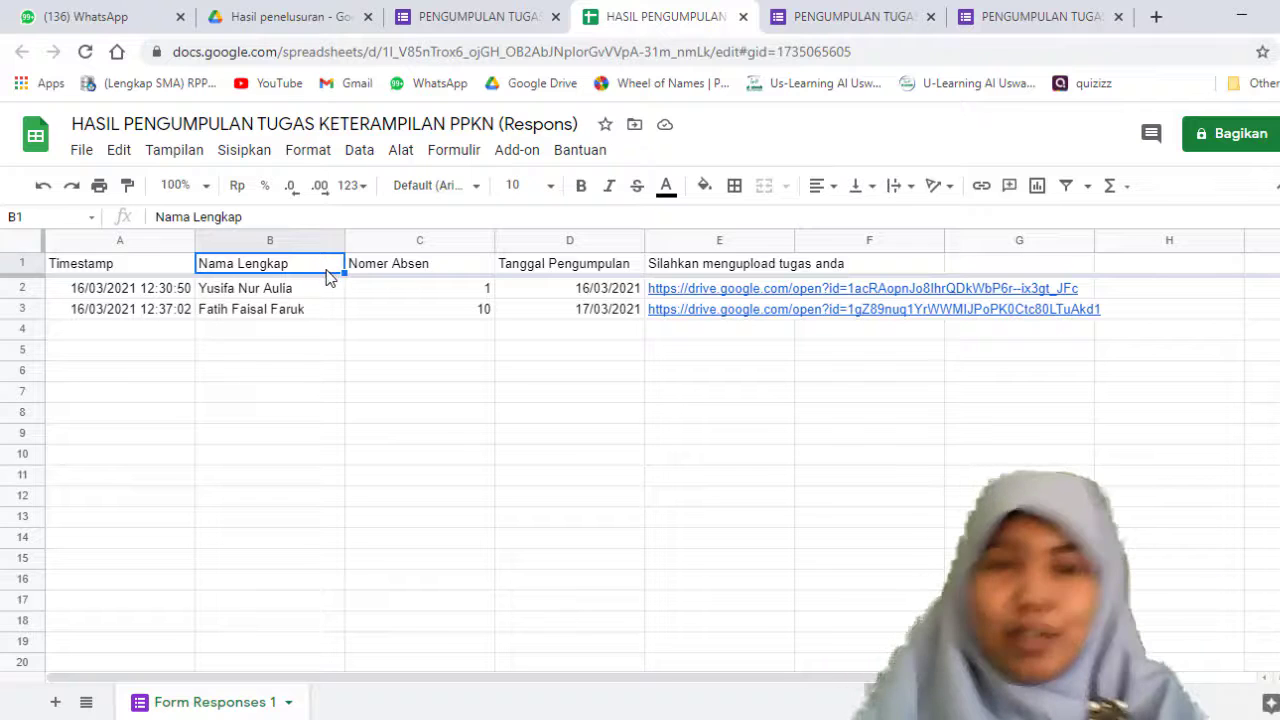
Step: Sort the response sheet A to Z by the Nama Lengkap column
{"action": "left_click", "coordinate": [331, 246]}
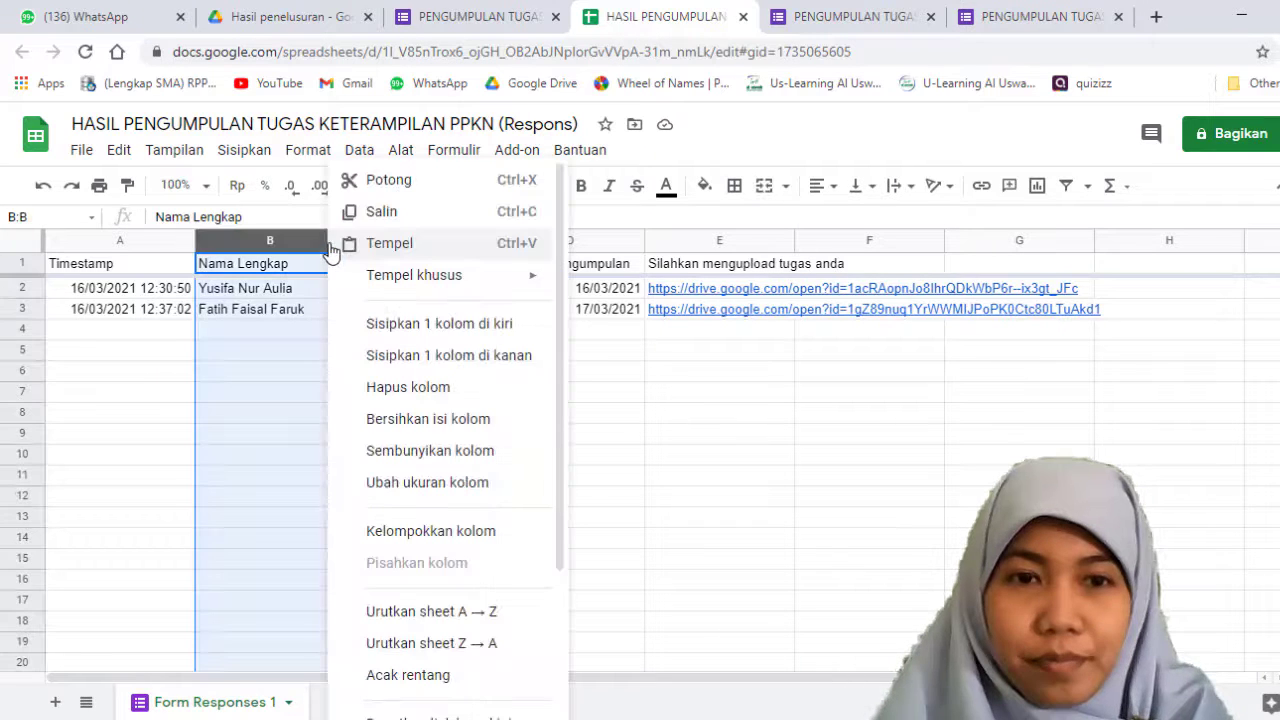
{"action": "scroll", "coordinate": [486, 534], "scroll_direction": "down", "scroll_amount": 2}
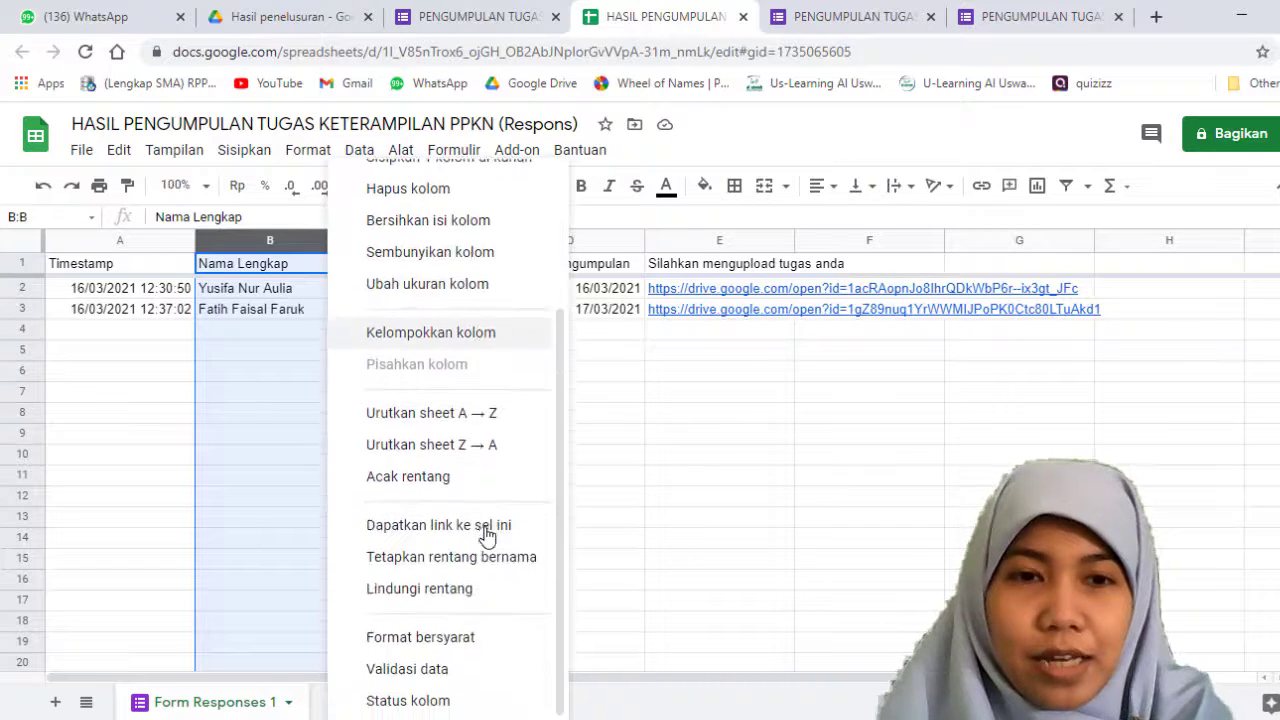
{"action": "left_click", "coordinate": [452, 426]}
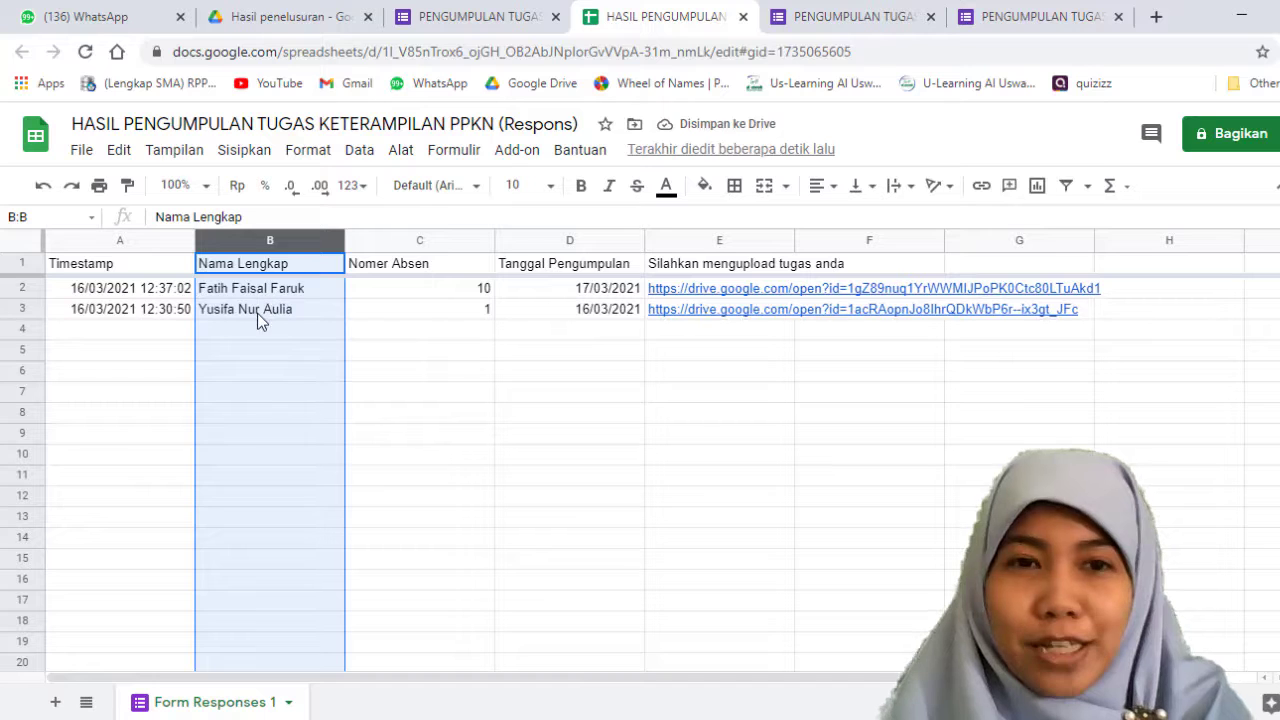
{"action": "left_click", "coordinate": [484, 244]}
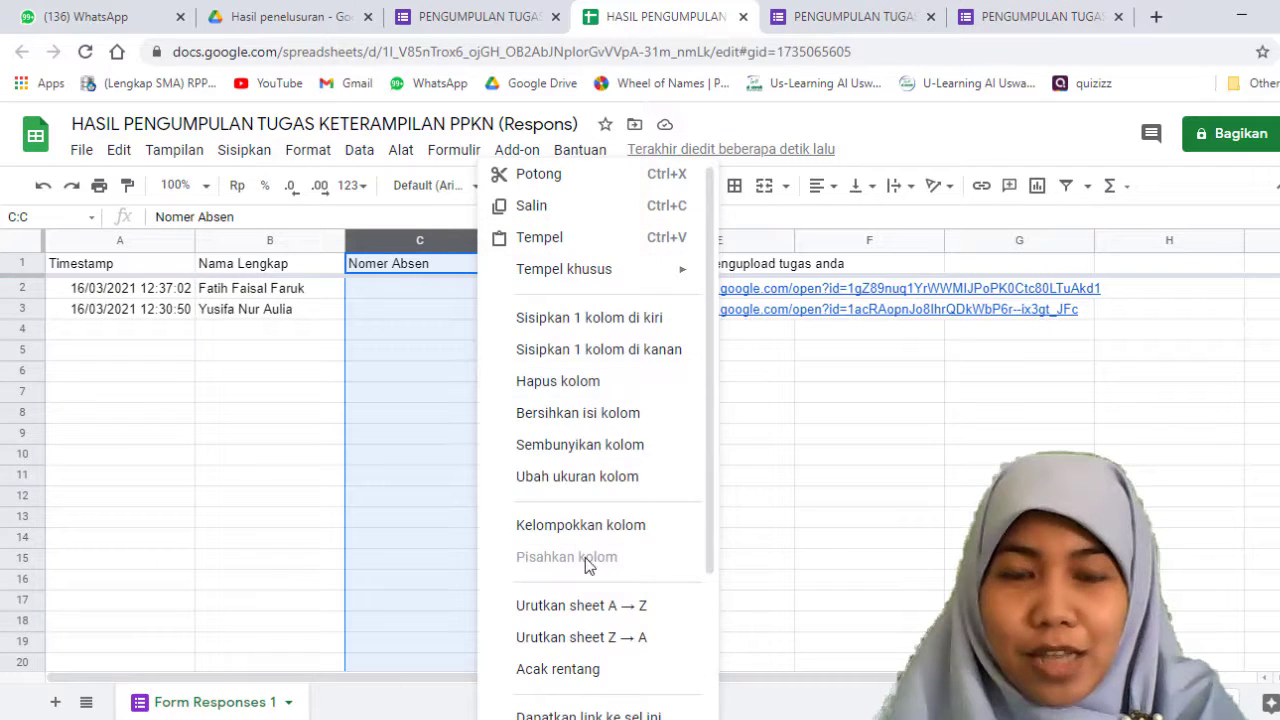
{"action": "scroll", "coordinate": [588, 565], "scroll_direction": "down", "scroll_amount": 2}
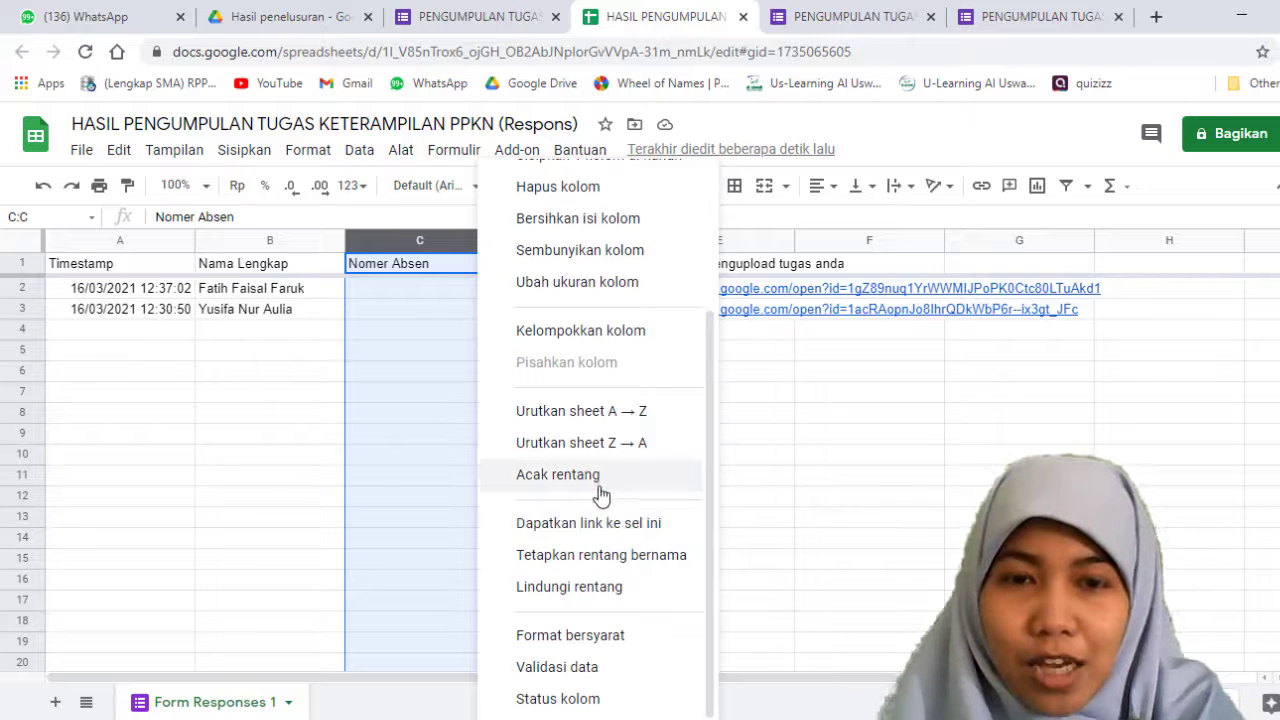
{"action": "left_click", "coordinate": [788, 518]}
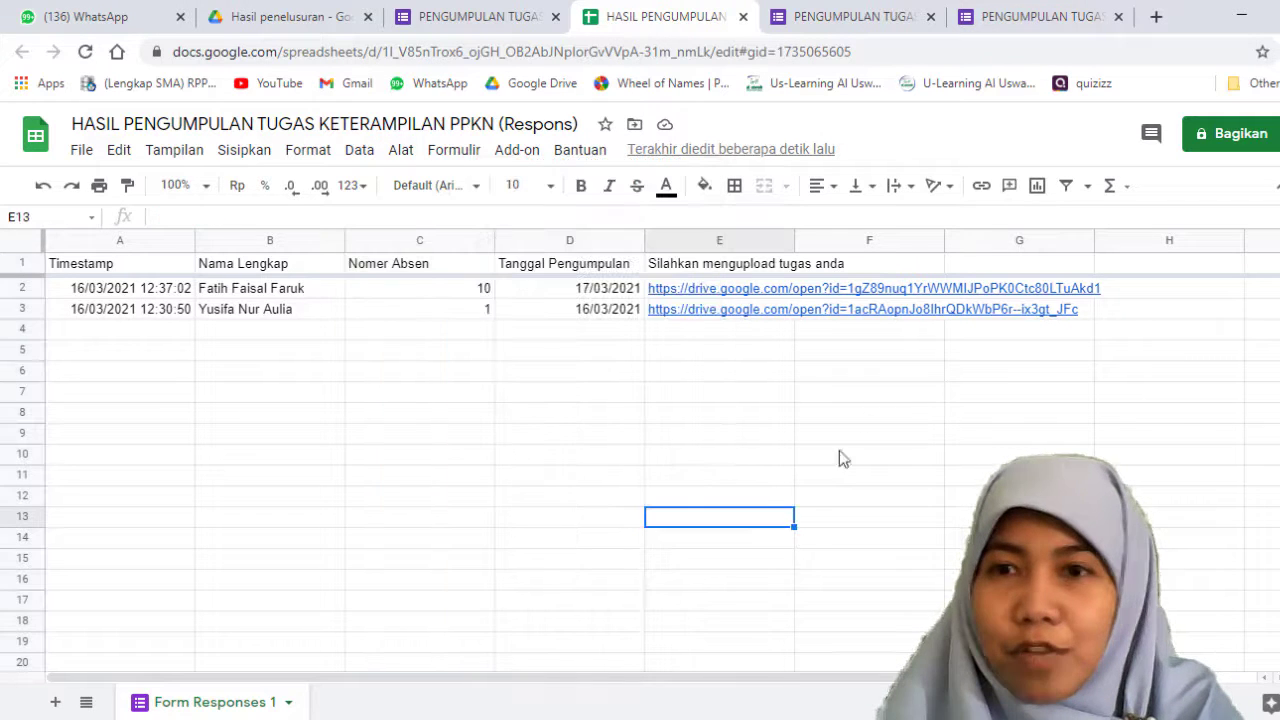
Step: Create a new filter view on the Nama Lengkap column
{"action": "left_click", "coordinate": [1066, 185]}
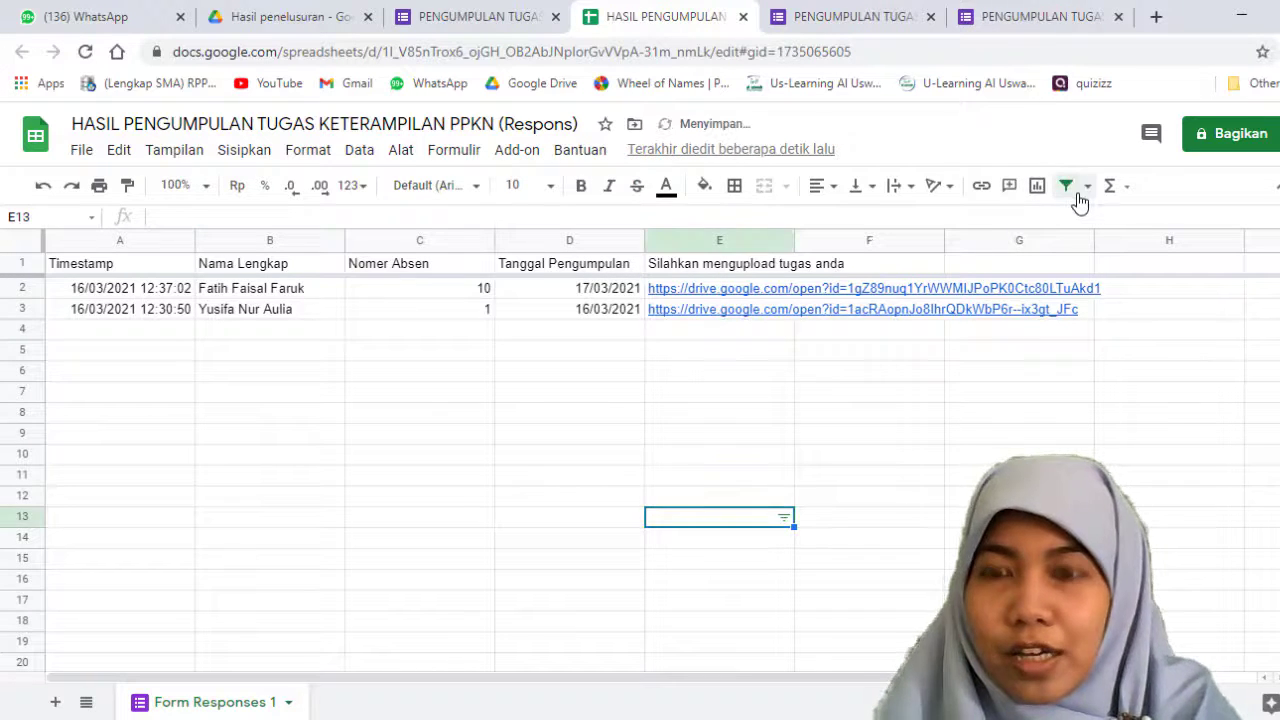
{"action": "left_click", "coordinate": [272, 242]}
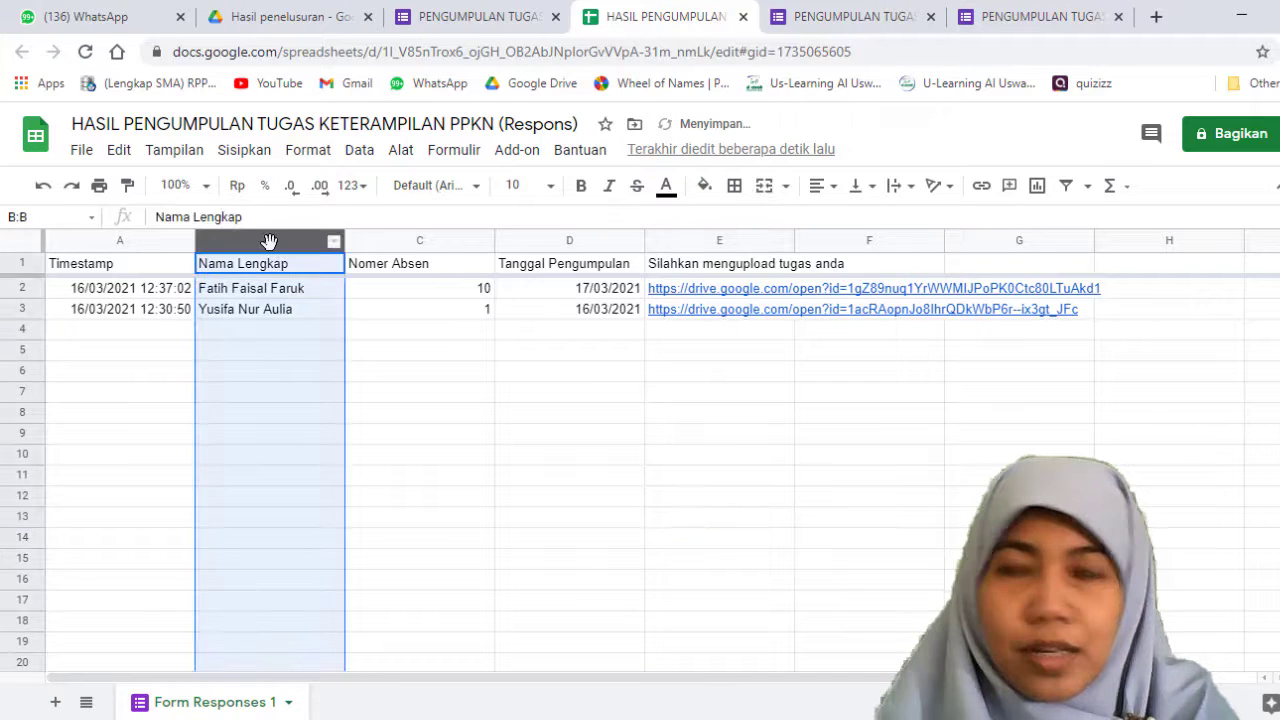
{"action": "left_click", "coordinate": [1085, 188]}
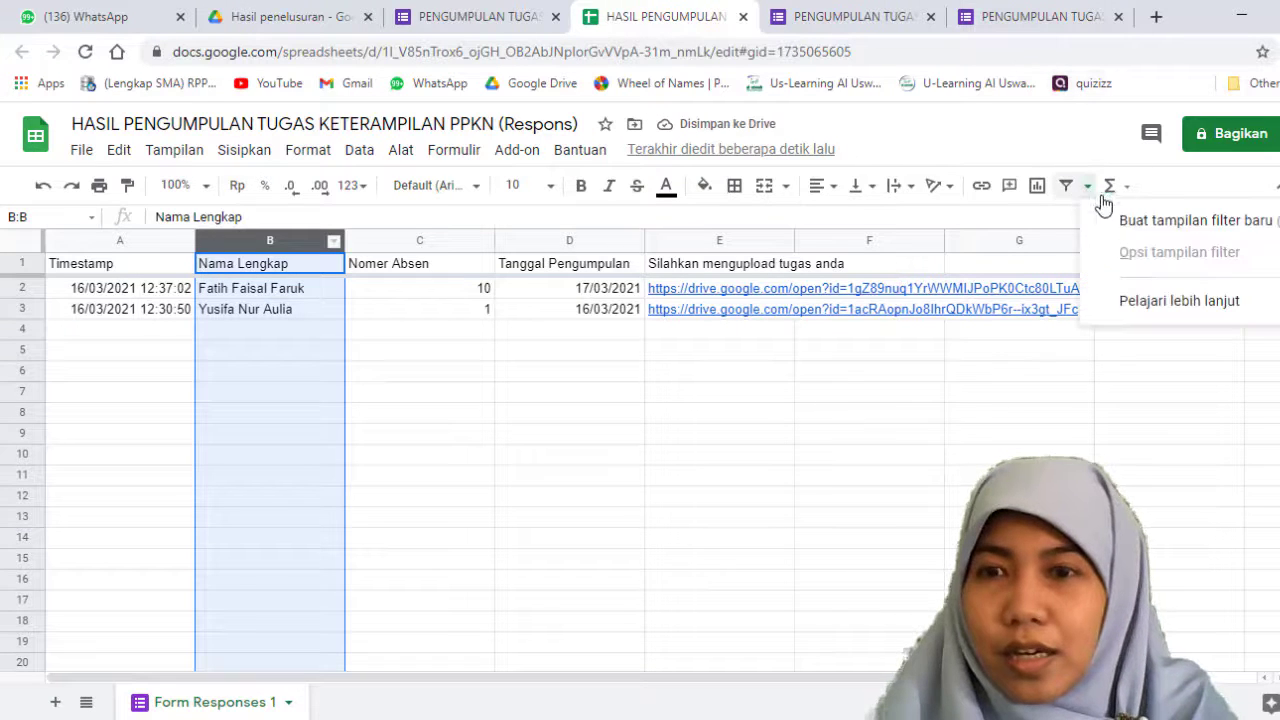
{"action": "left_click", "coordinate": [1123, 222]}
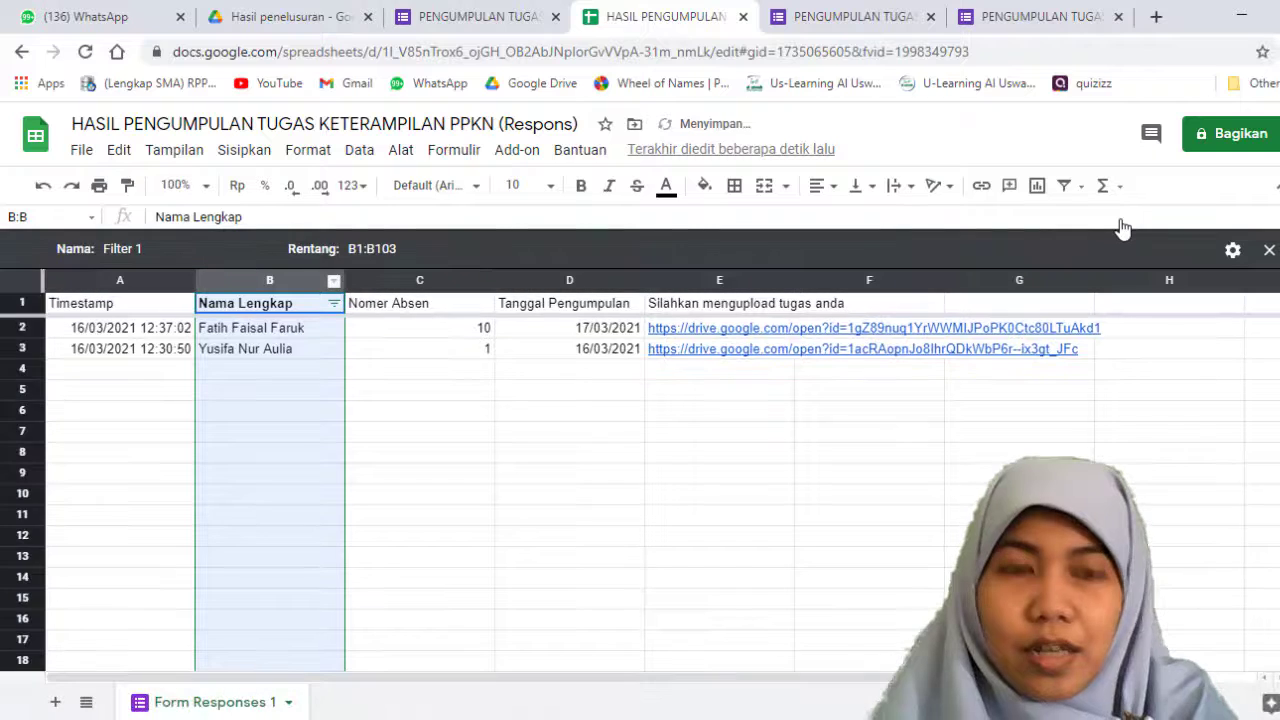
{"action": "right_click", "coordinate": [333, 292]}
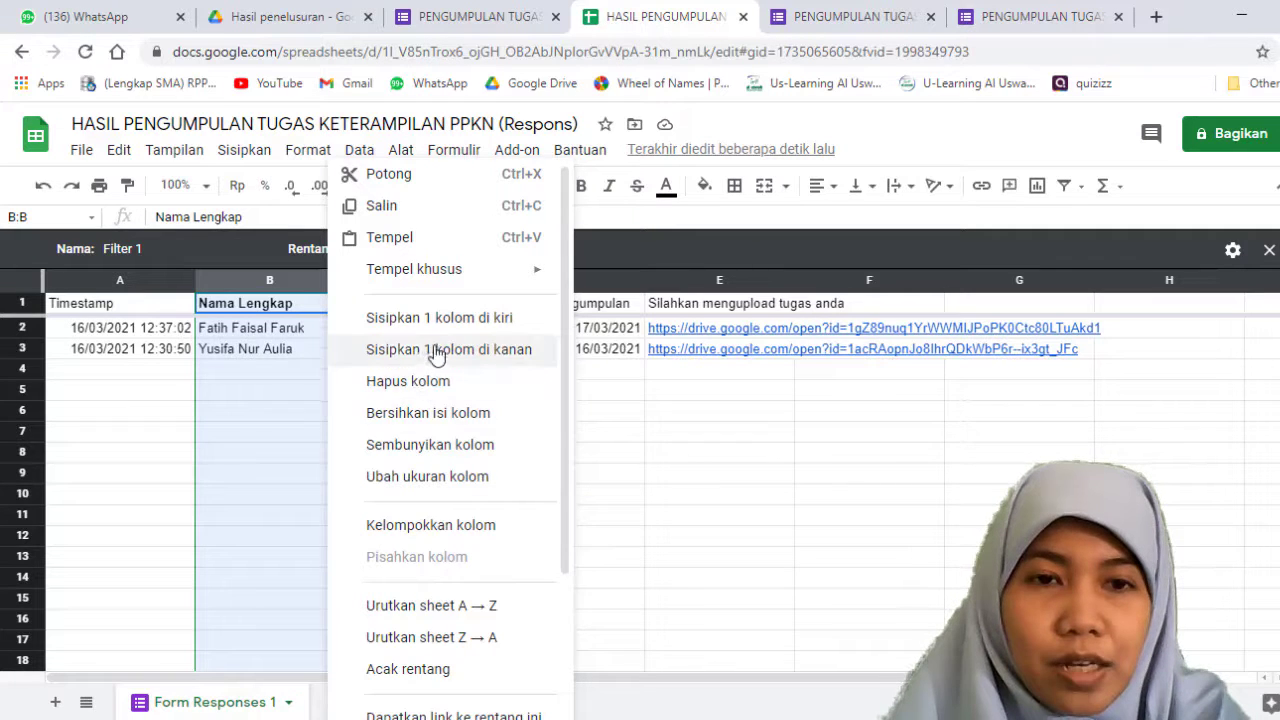
{"action": "left_click", "coordinate": [638, 494]}
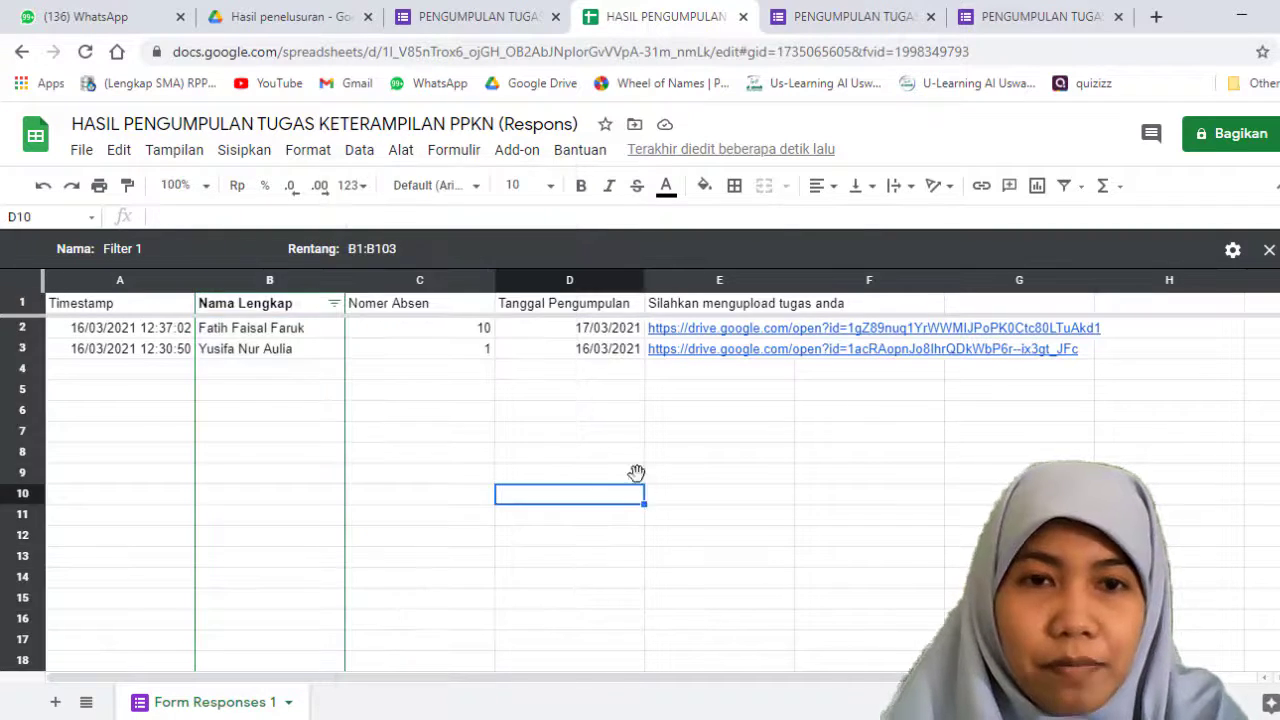
{"action": "left_click", "coordinate": [480, 285]}
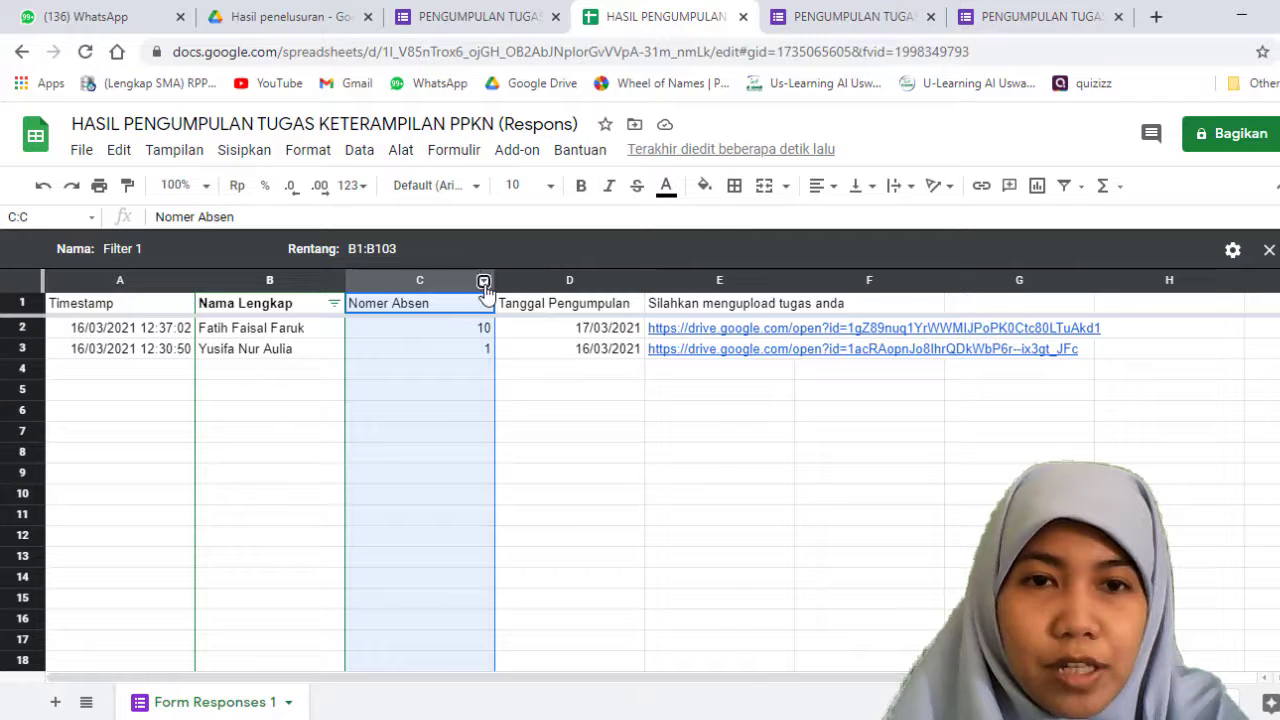
{"action": "left_click", "coordinate": [483, 281]}
{"action": "left_click", "coordinate": [432, 330]}
Step: Filter the Nama Lengkap column by value to show only the first respondent, excluding blanks and the second student
{"action": "left_click", "coordinate": [333, 304]}
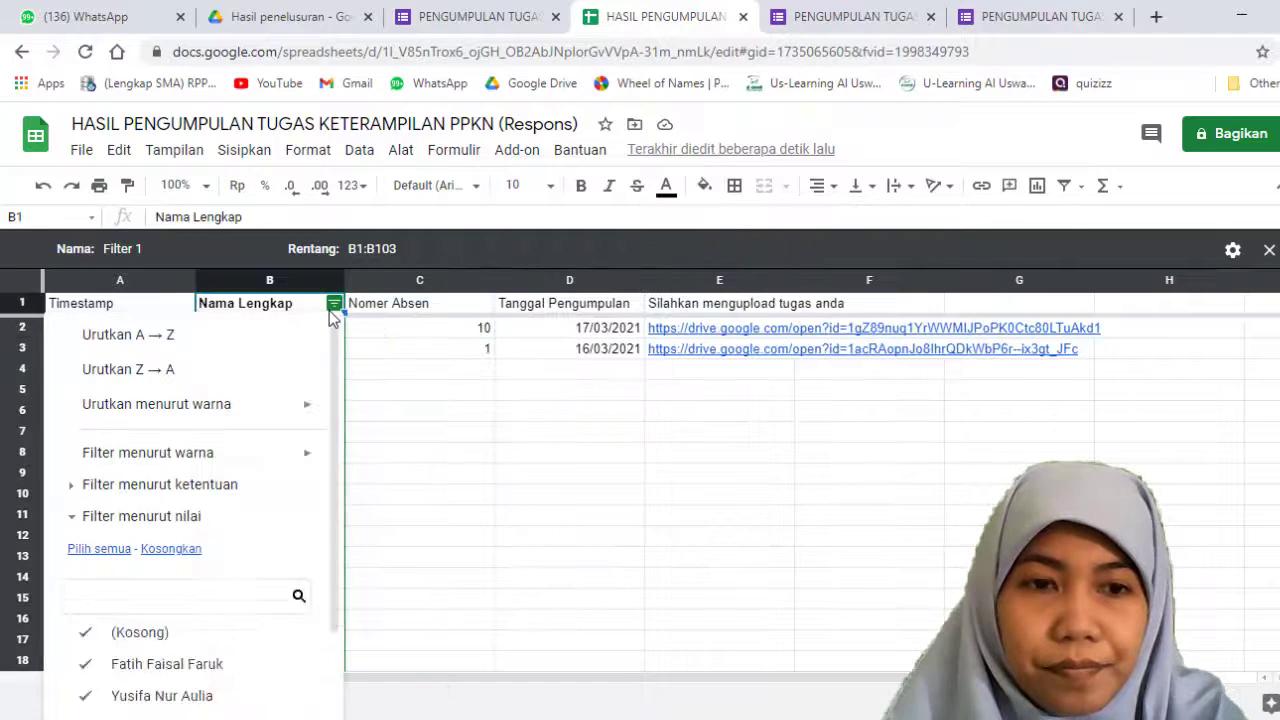
{"action": "scroll", "coordinate": [246, 545], "scroll_direction": "down", "scroll_amount": 2}
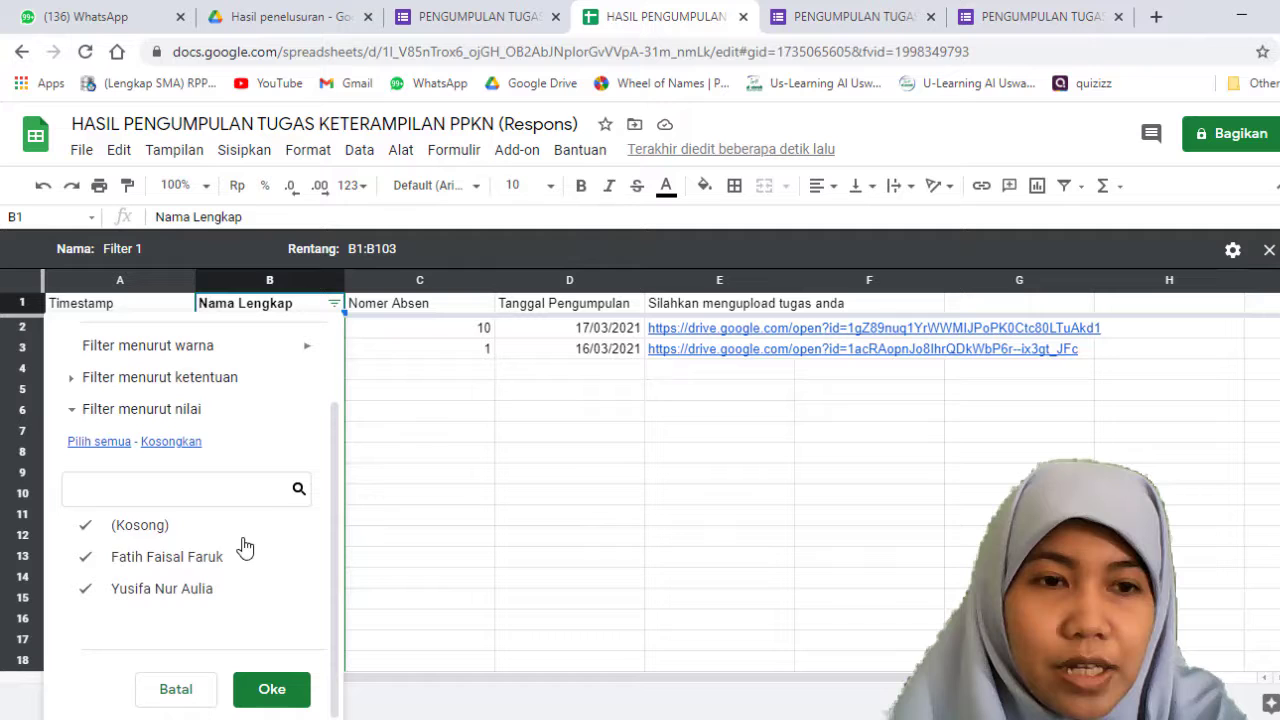
{"action": "left_click", "coordinate": [89, 530]}
{"action": "left_click", "coordinate": [88, 557]}
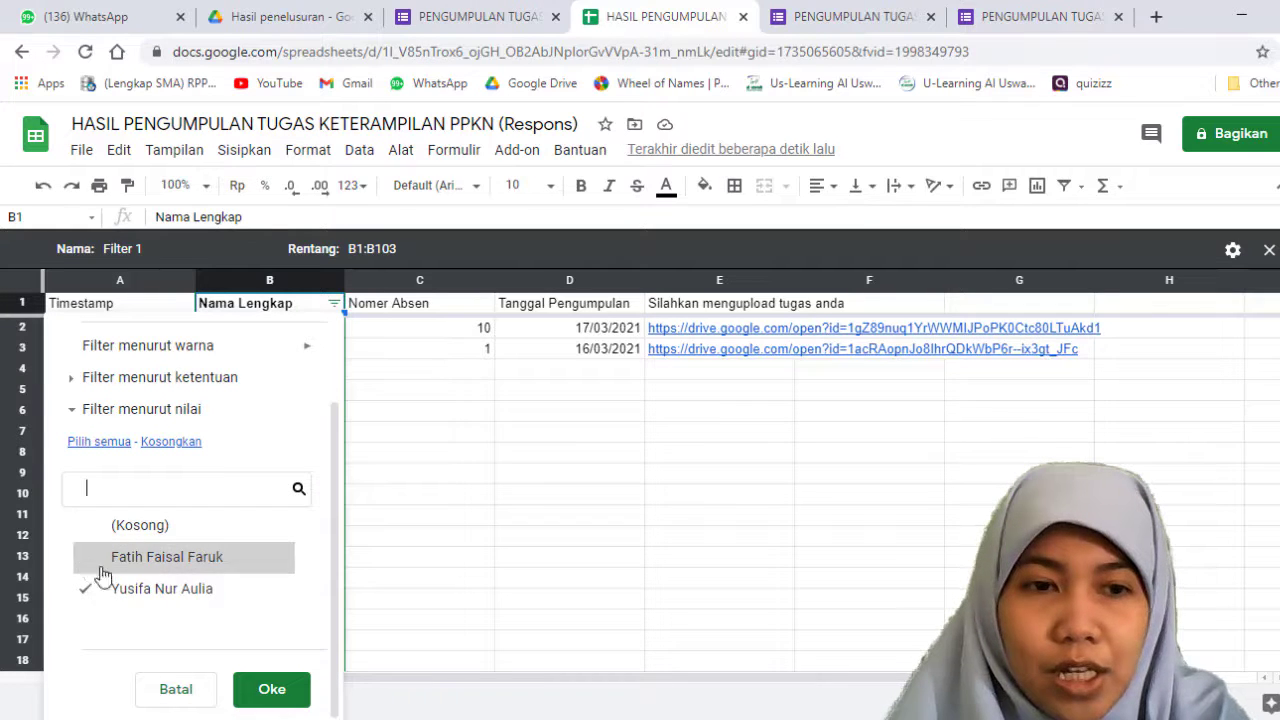
{"action": "left_click", "coordinate": [262, 692]}
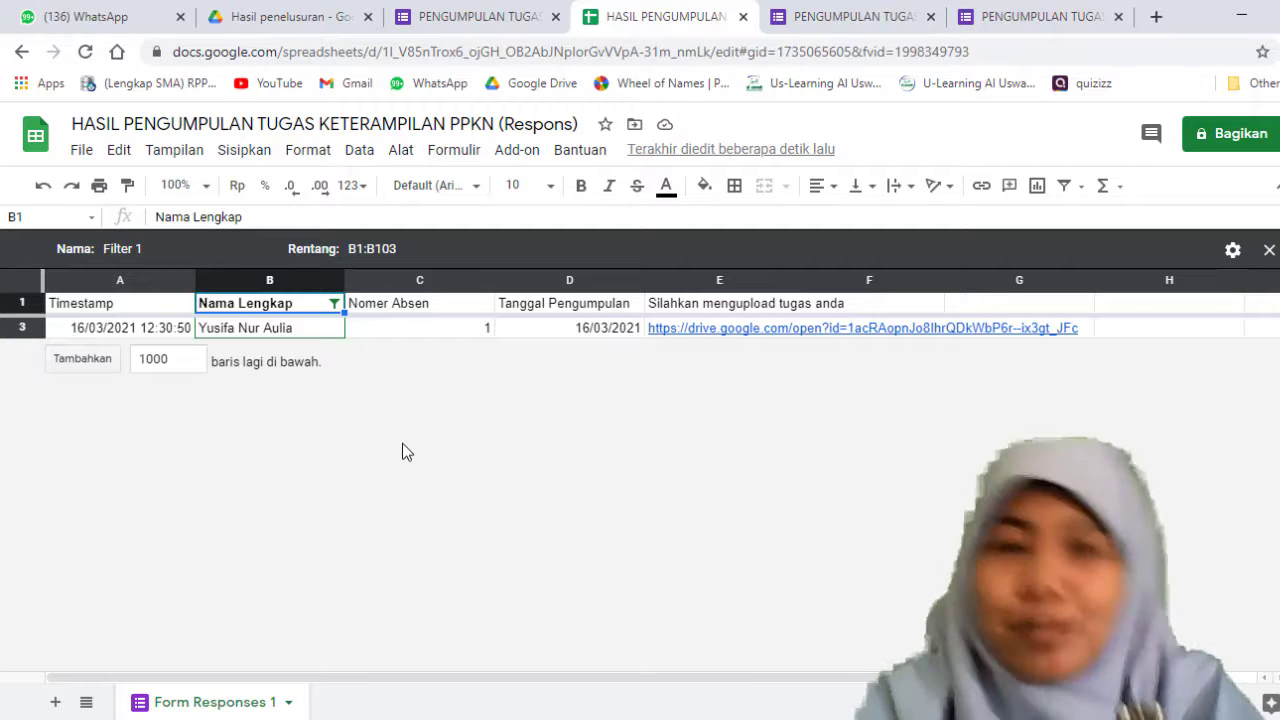
{"action": "left_click", "coordinate": [333, 284]}
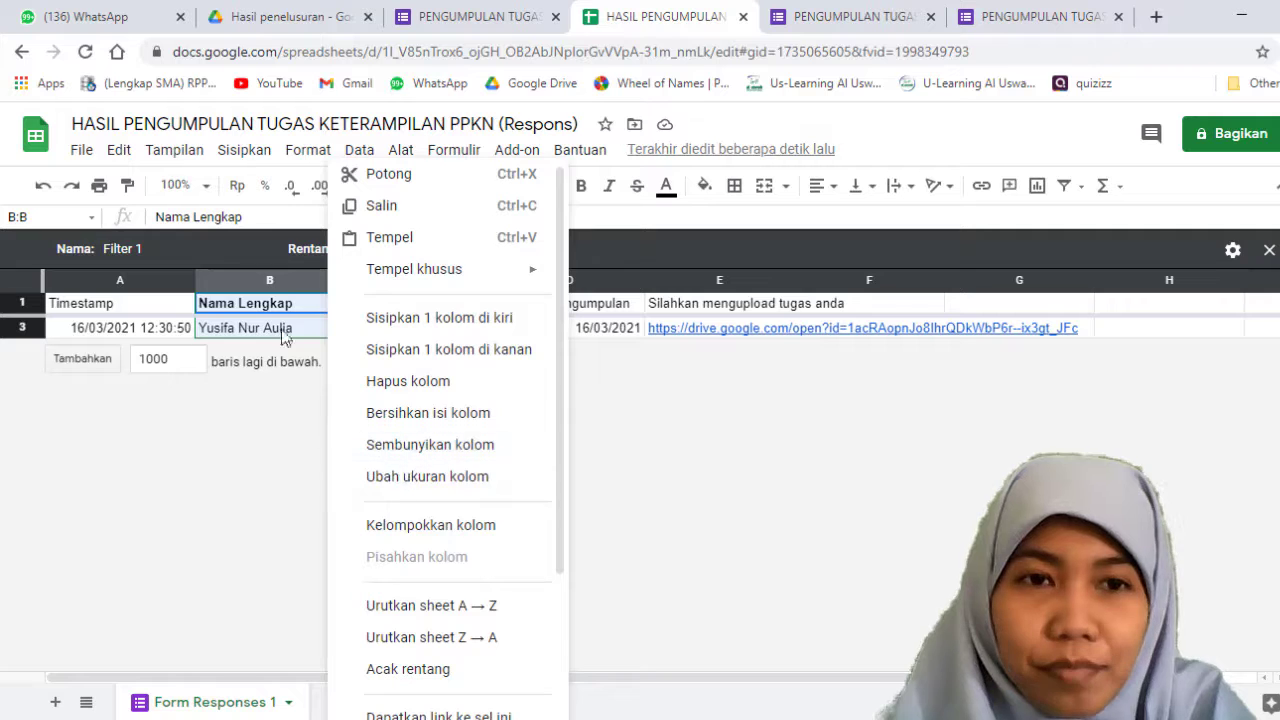
{"action": "left_click", "coordinate": [333, 308]}
{"action": "left_click", "coordinate": [334, 304]}
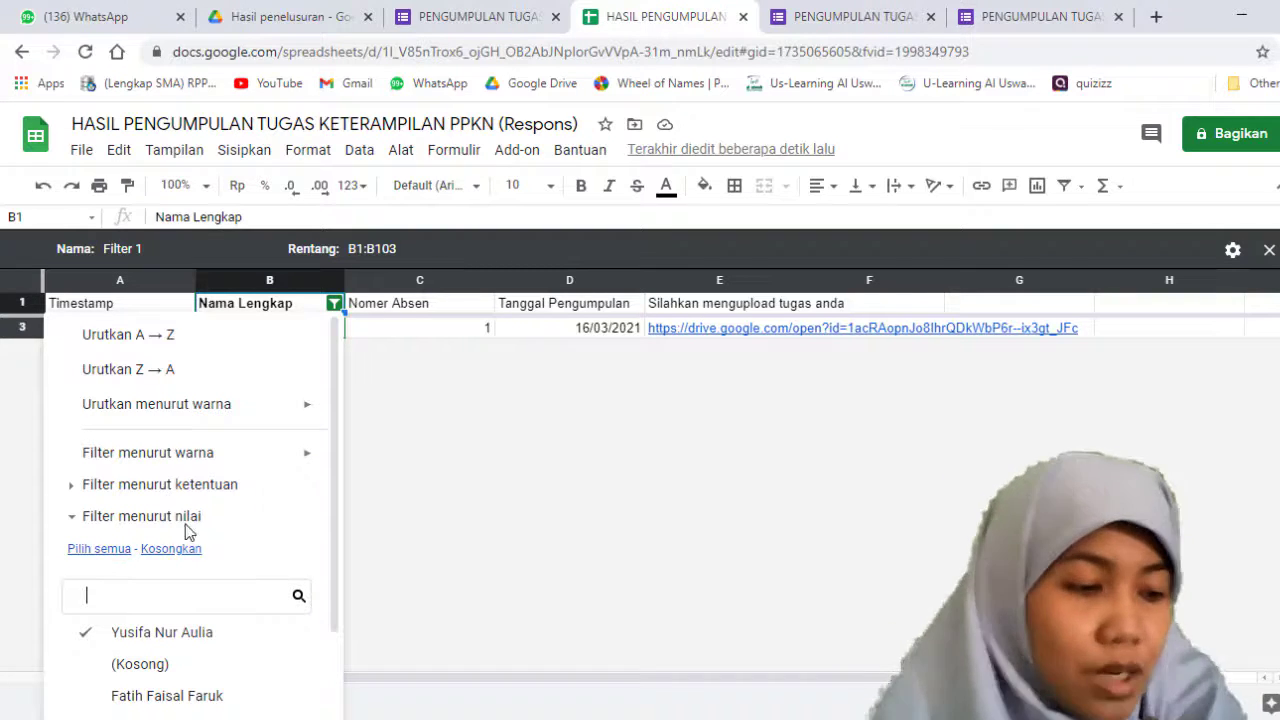
{"action": "left_click", "coordinate": [461, 521]}
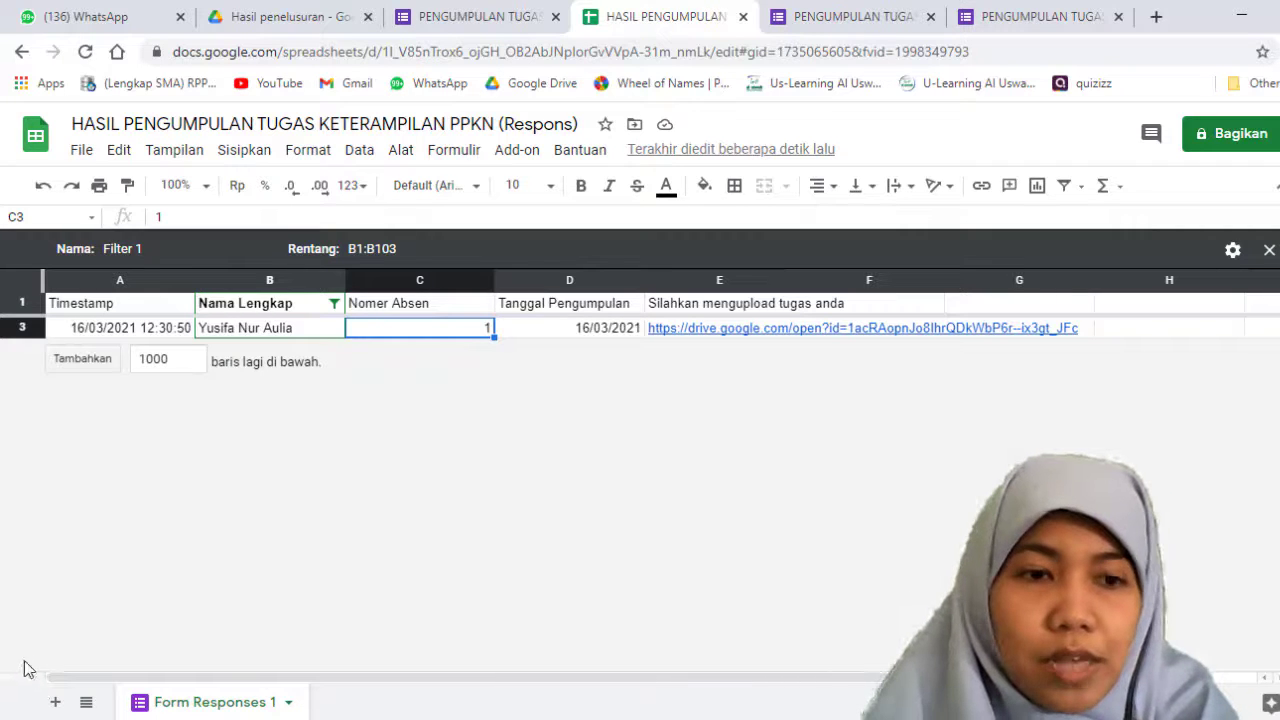
Step: Add a new sheet and copy the filtered response row, A3:F3, from Form Responses 1 into it starting at cell A1
{"action": "left_click", "coordinate": [55, 703]}
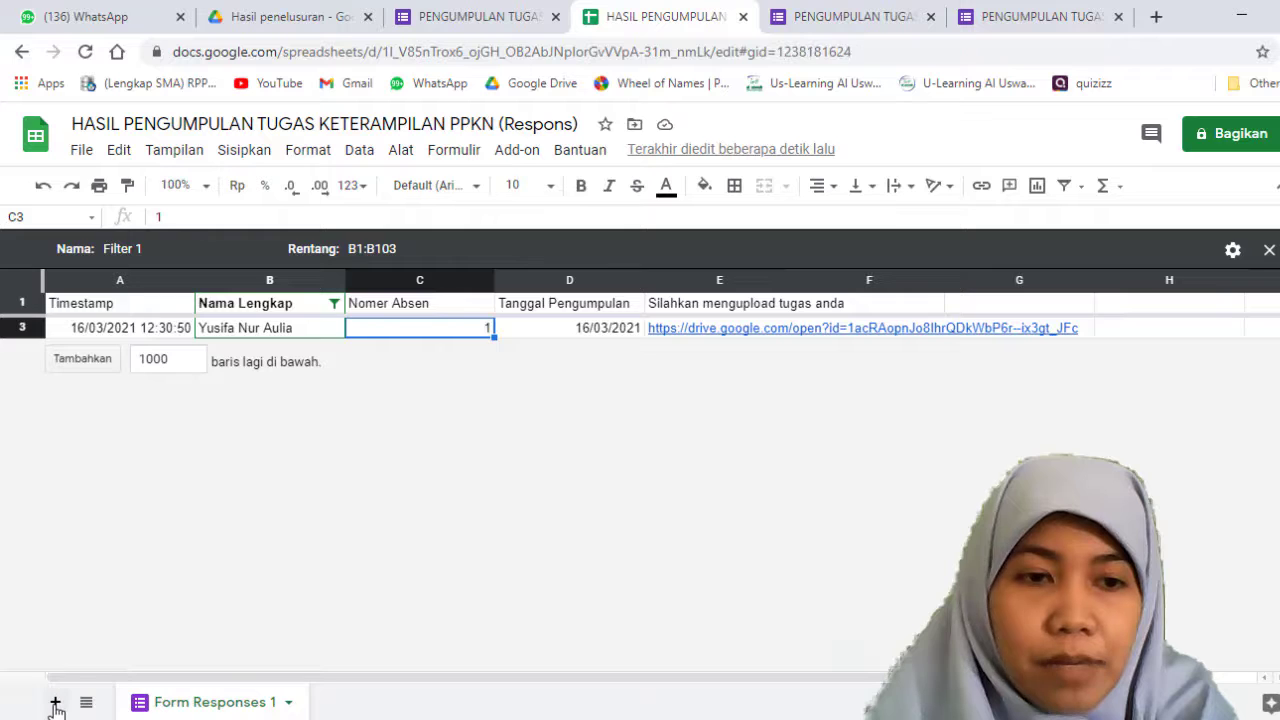
{"action": "left_click", "coordinate": [220, 704]}
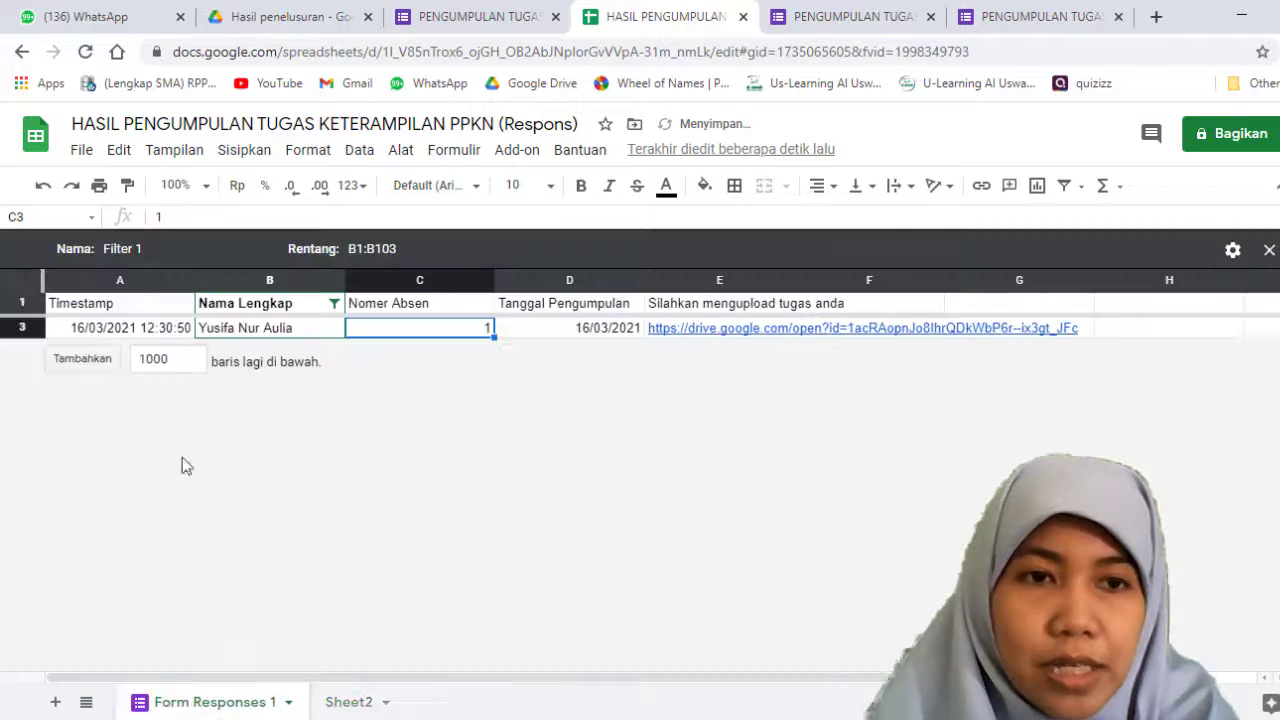
{"action": "left_click_drag", "start_coordinate": [115, 330], "coordinate": [847, 330]}
{"action": "key", "text": "ctrl+c"}
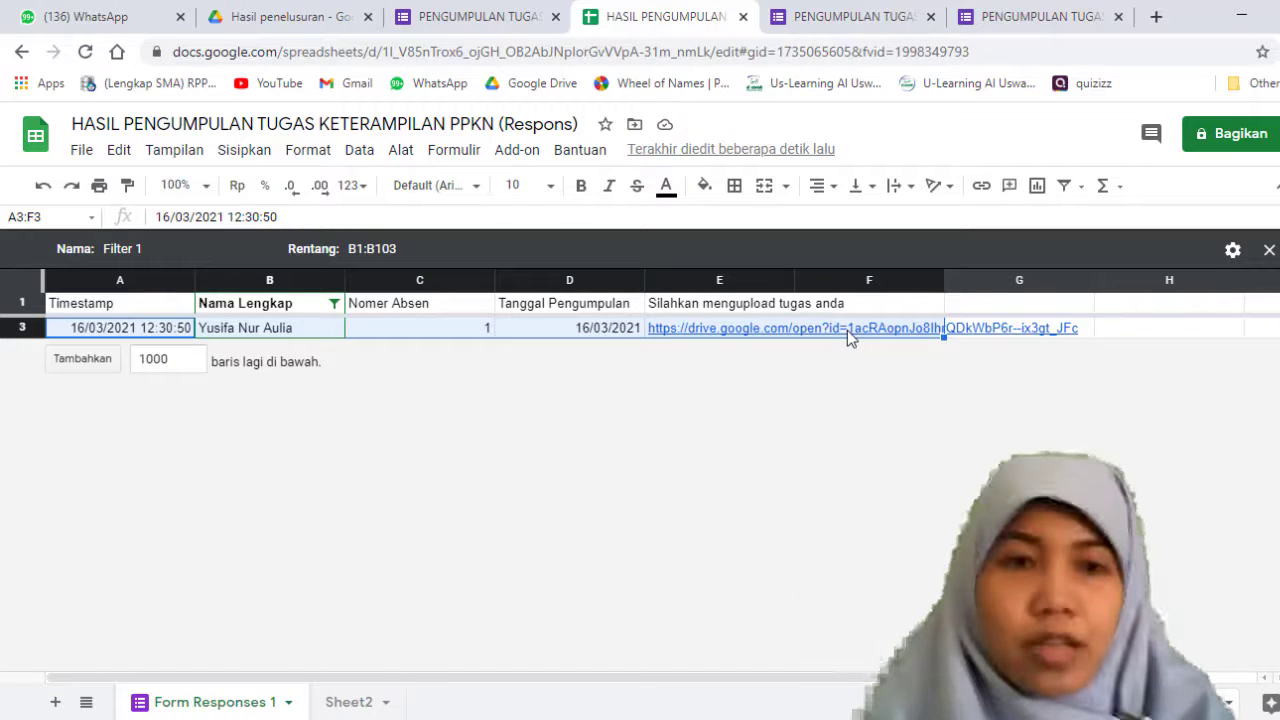
{"action": "left_click", "coordinate": [349, 700]}
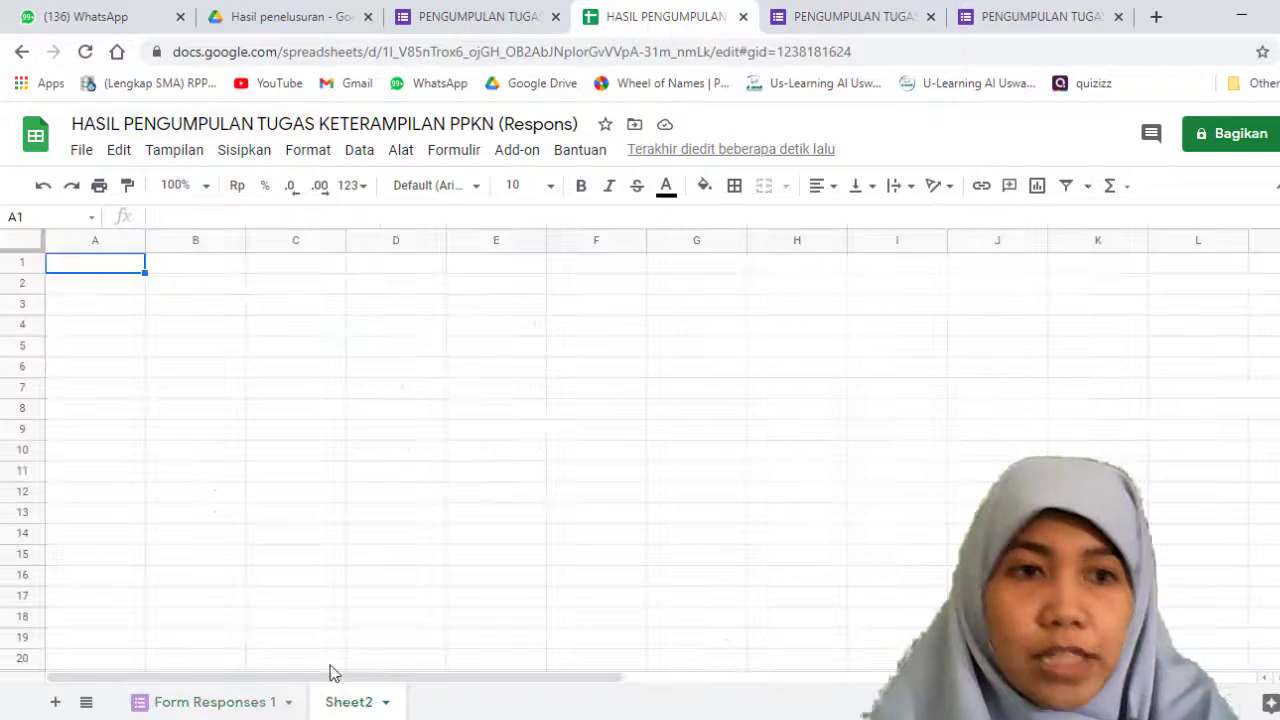
{"action": "key", "text": "ctrl+v"}
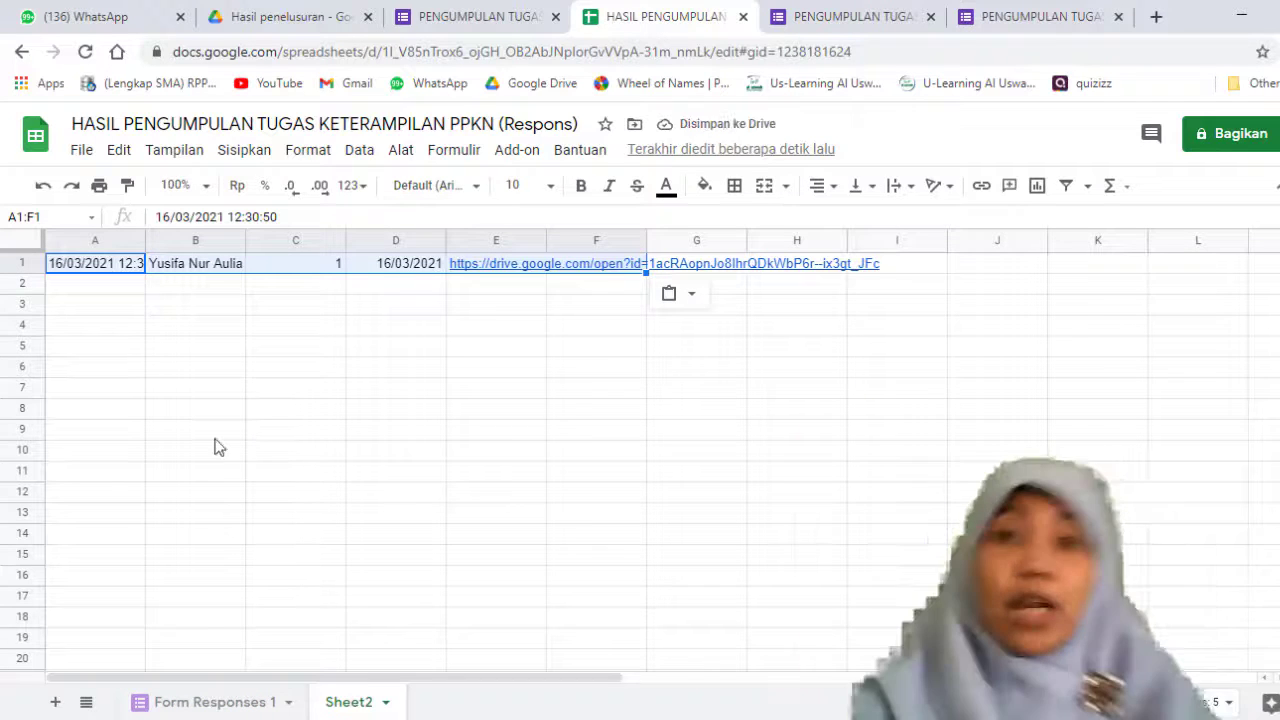
{"action": "left_click", "coordinate": [205, 702]}
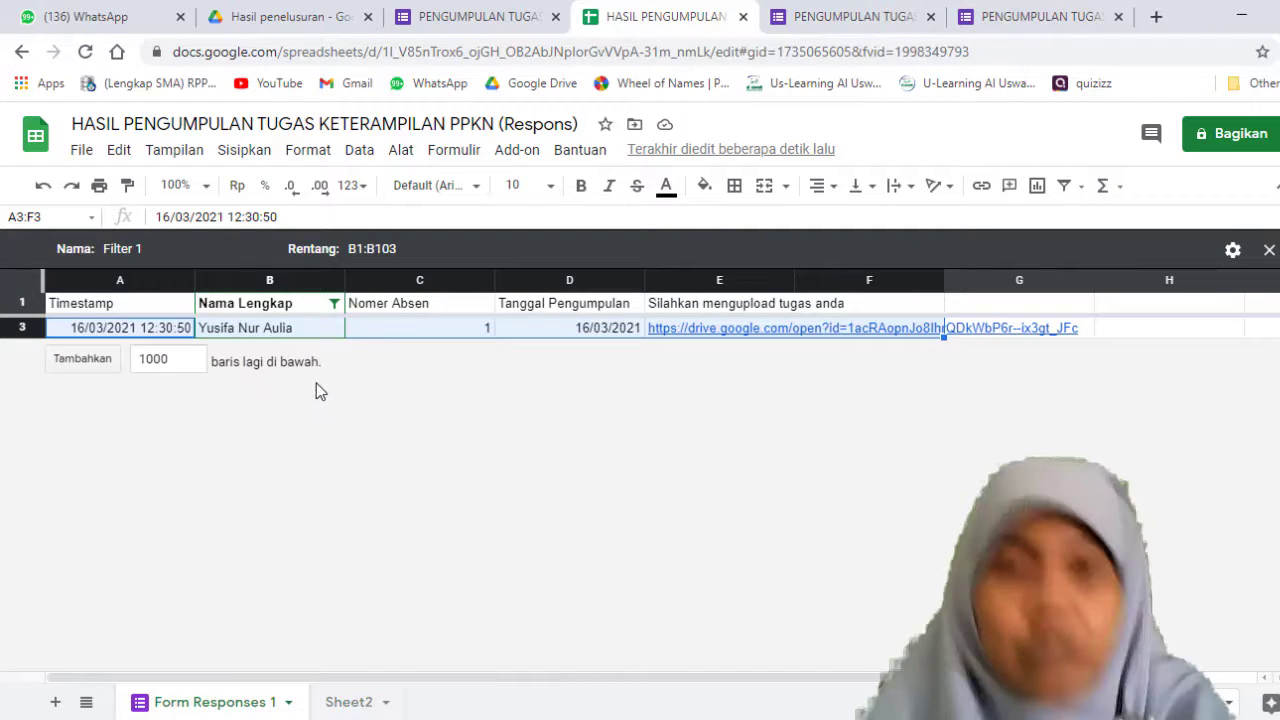
{"action": "left_click", "coordinate": [368, 712]}
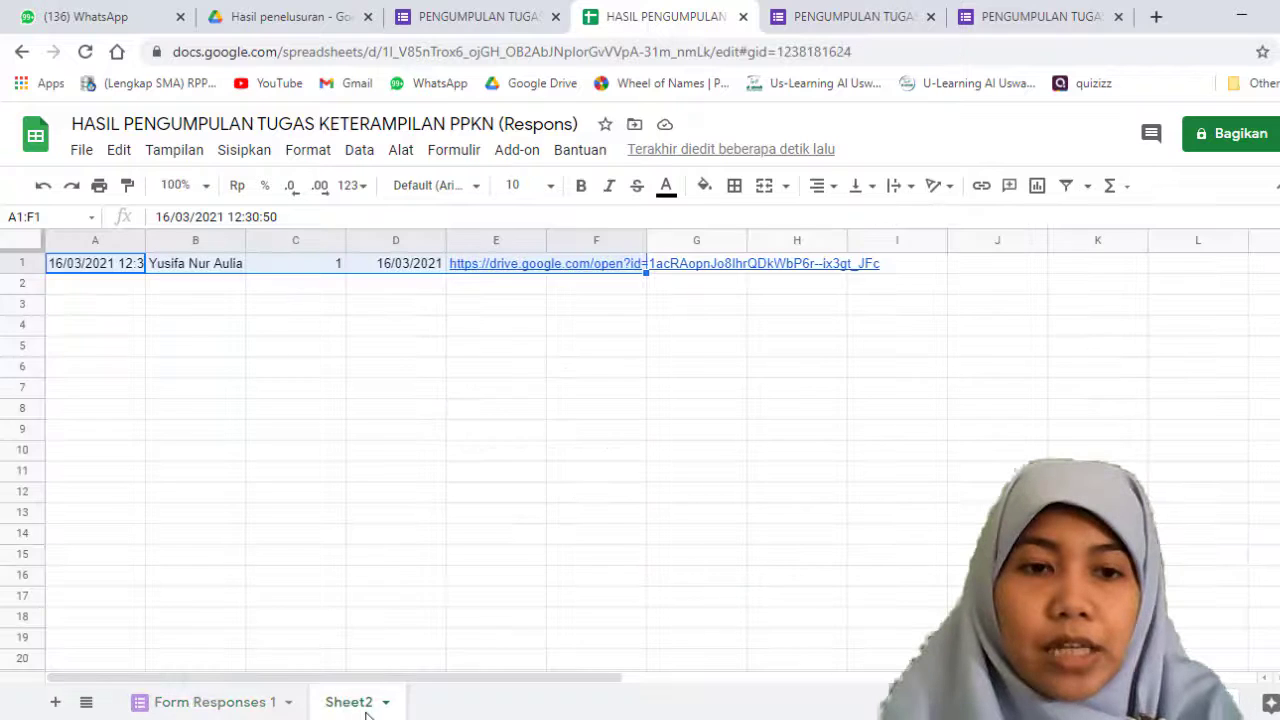
{"action": "left_click", "coordinate": [244, 701]}
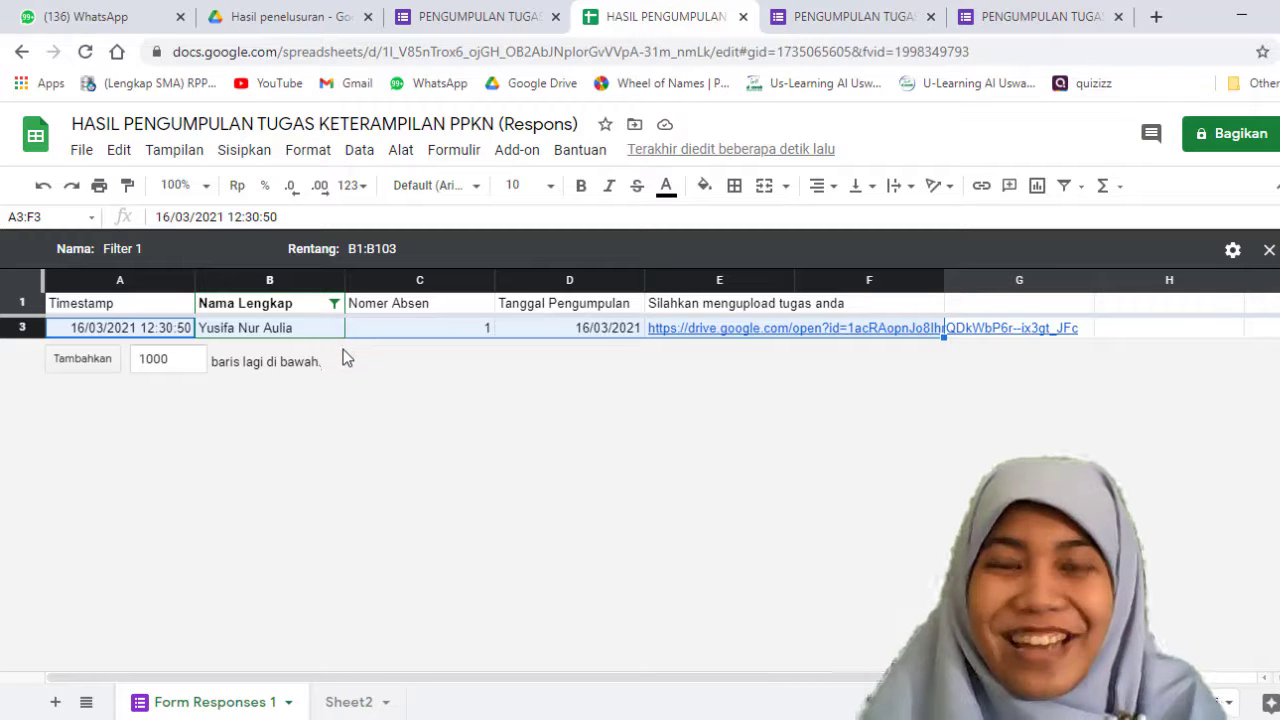
{"action": "left_click", "coordinate": [370, 708]}
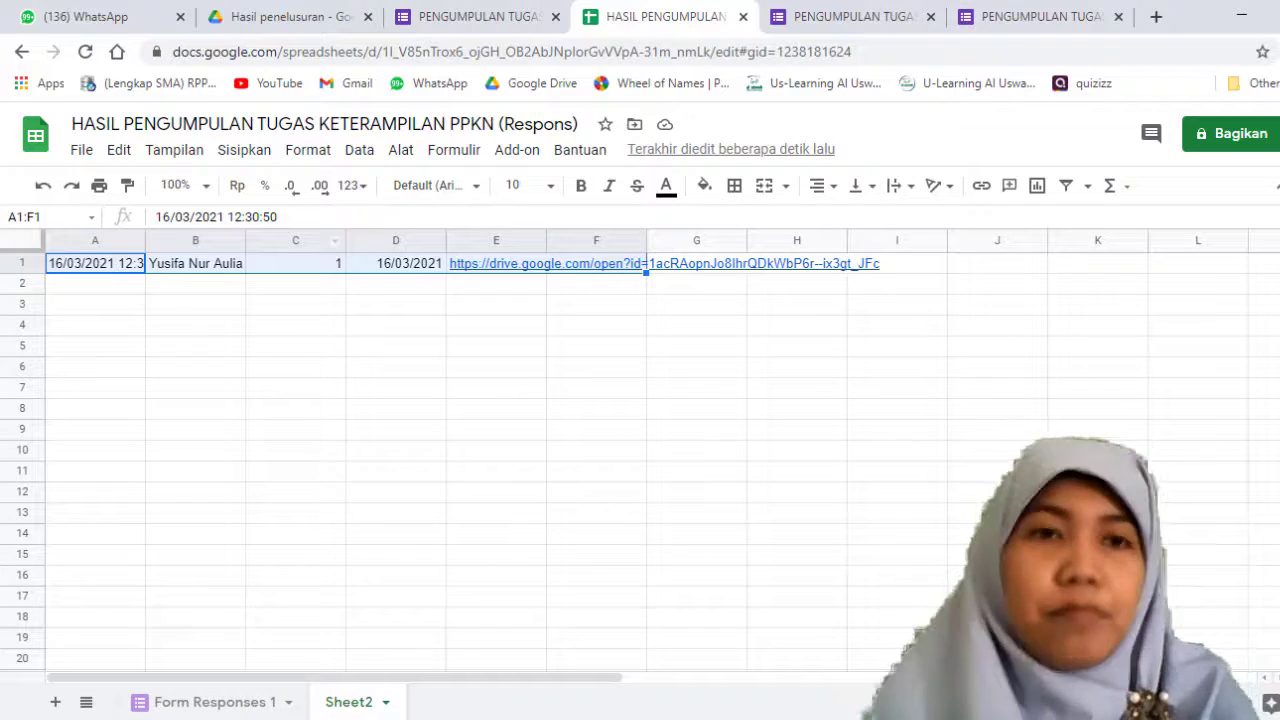
Step: Switch to Google Drive, upload the HASIL PENGUMPULAN TUGAS Excel file from the Downloads folder, and briefly open the uploaded file
{"action": "left_click", "coordinate": [228, 16]}
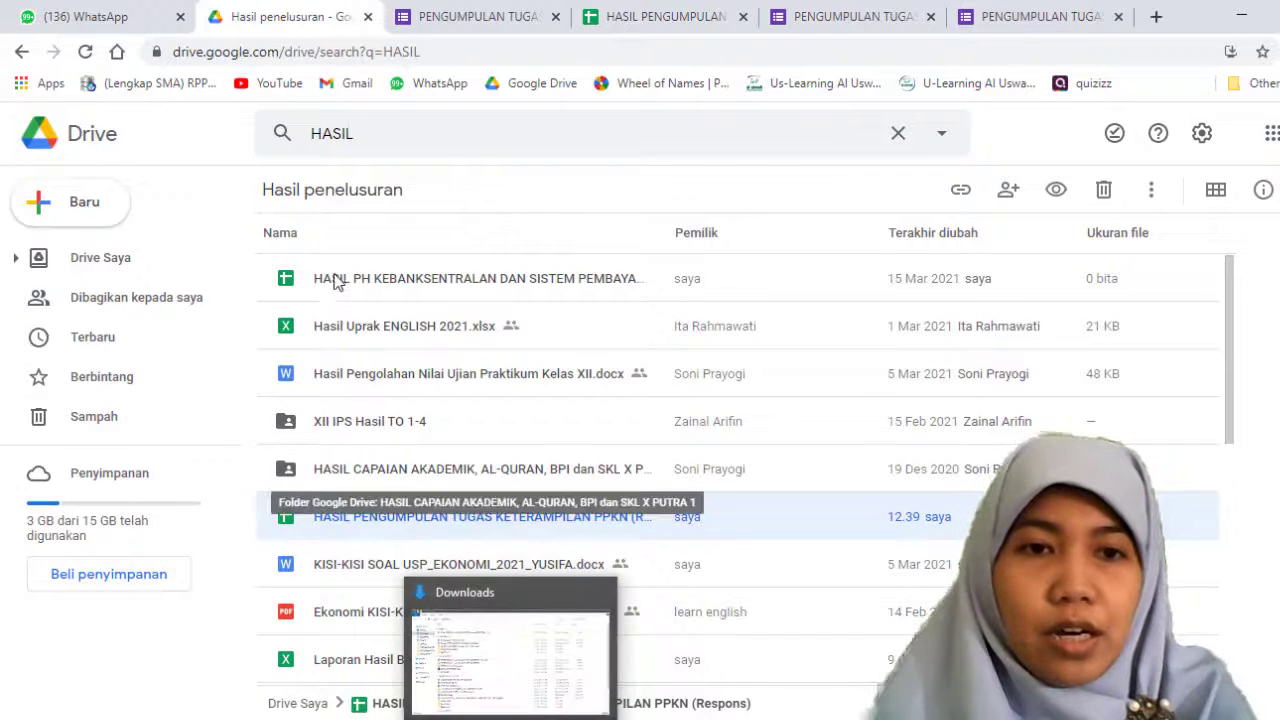
{"action": "left_click", "coordinate": [104, 226]}
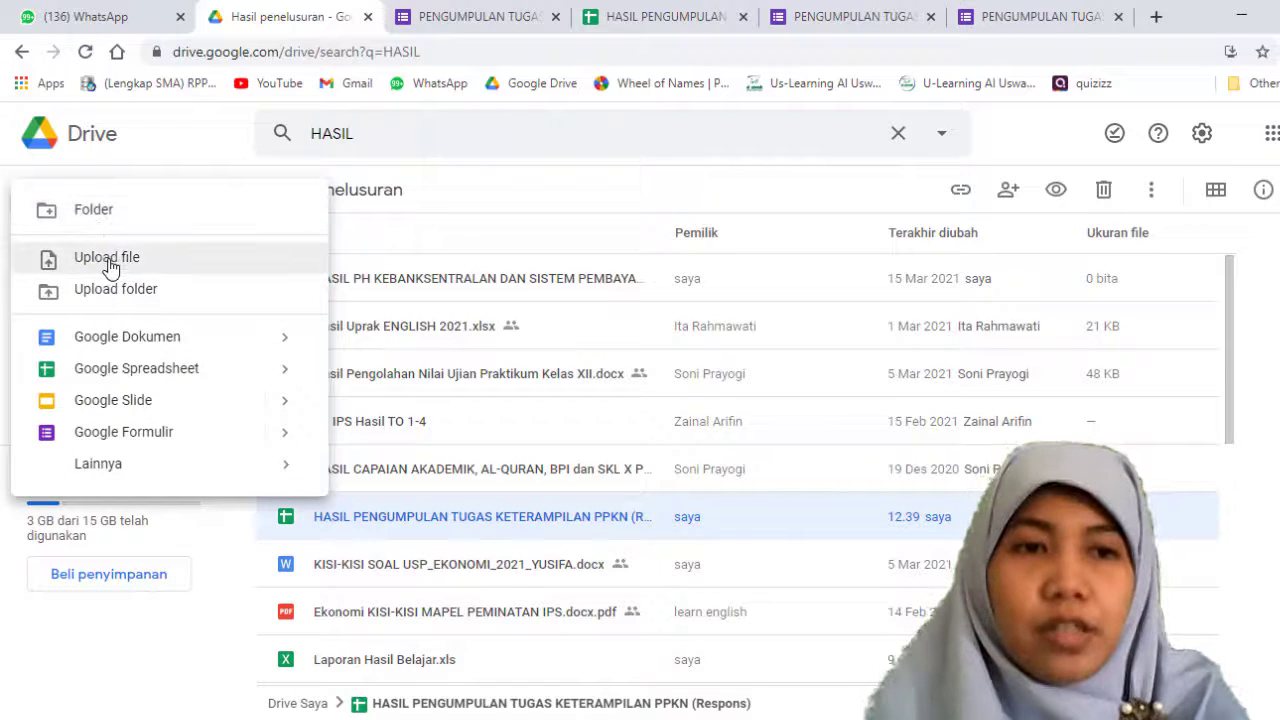
{"action": "left_click", "coordinate": [106, 262]}
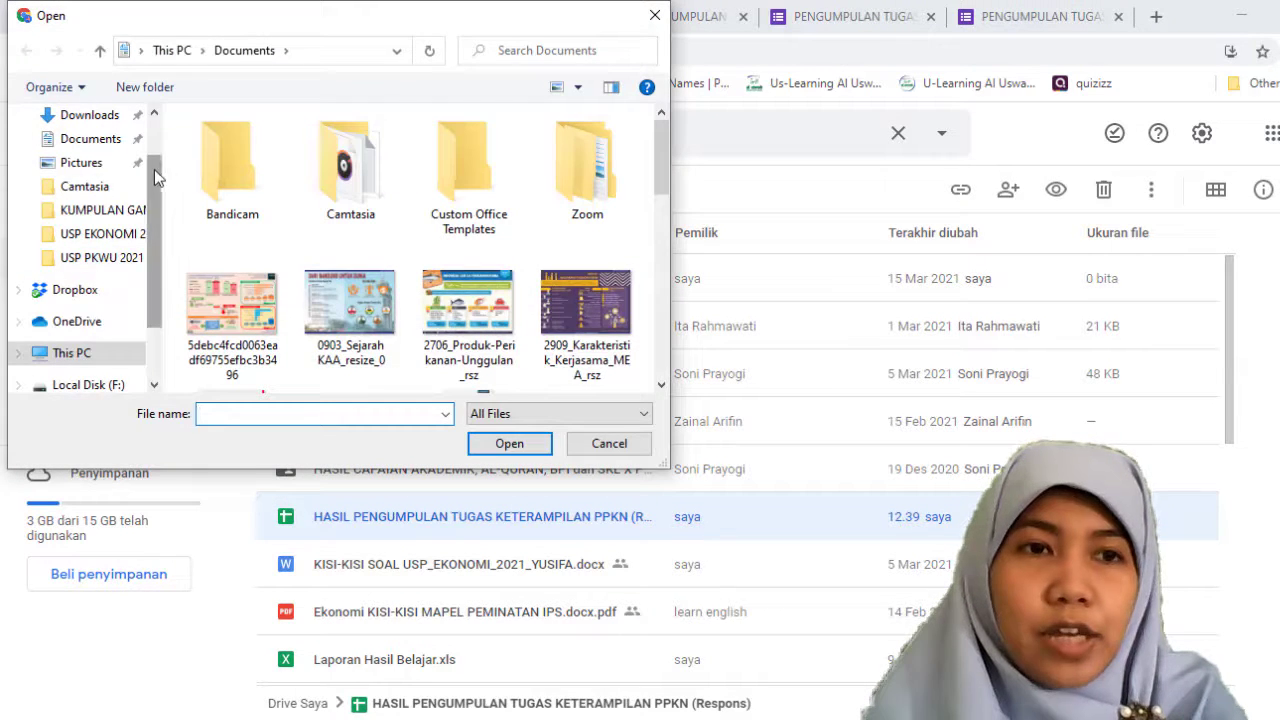
{"action": "left_click", "coordinate": [104, 179]}
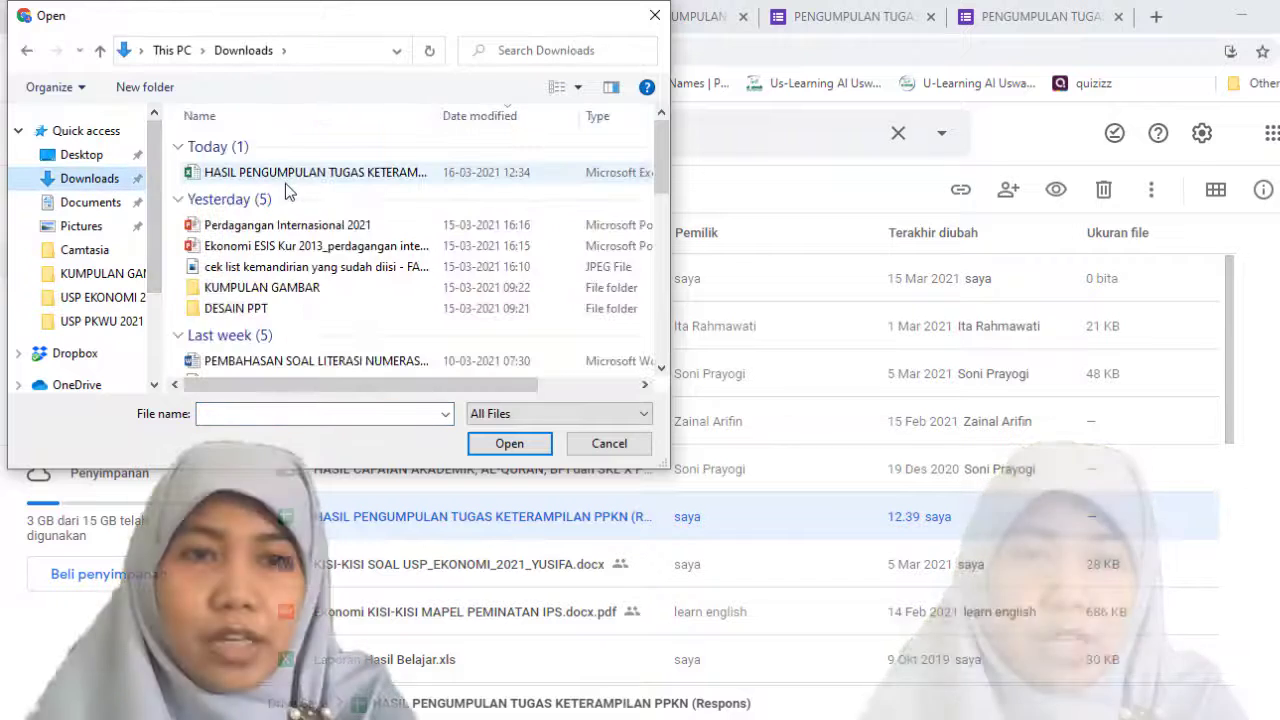
{"action": "left_click", "coordinate": [285, 176]}
{"action": "left_click", "coordinate": [510, 443]}
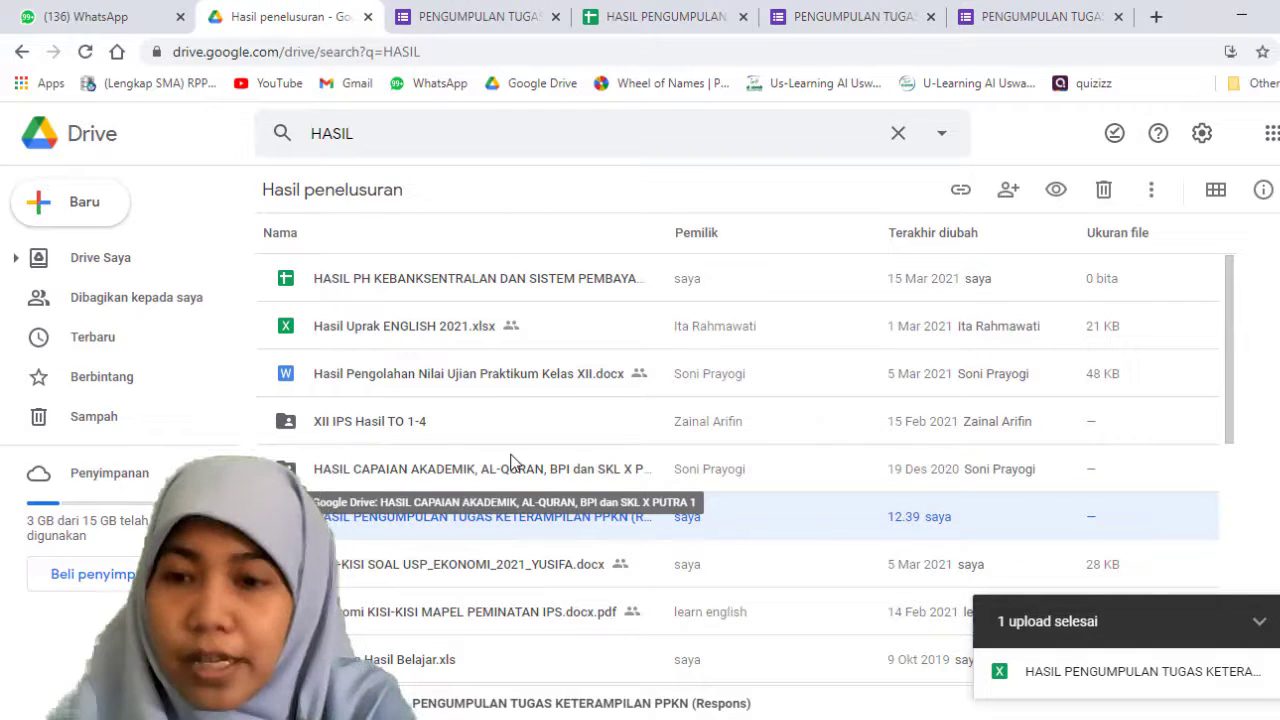
{"action": "left_click", "coordinate": [1075, 677]}
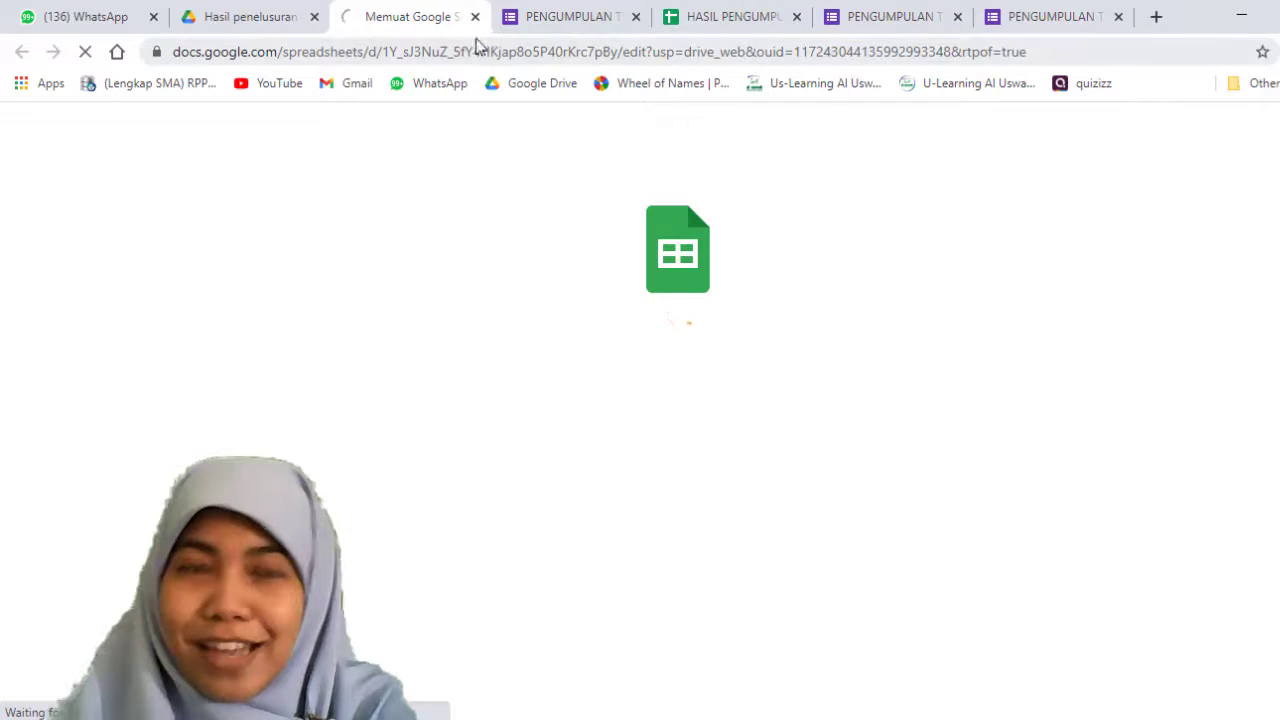
{"action": "left_click", "coordinate": [475, 17]}
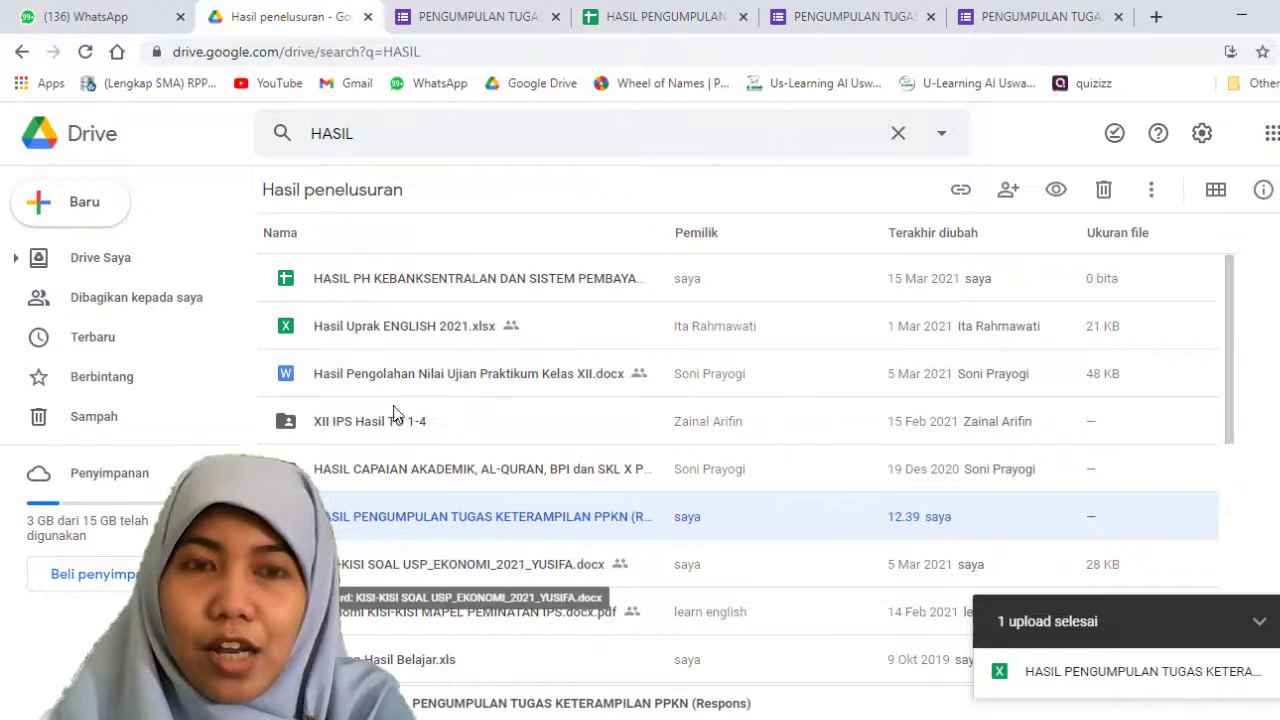
Step: Upload the DESAIN PPT folder from Downloads to Drive and dismiss the upload notice
{"action": "left_click", "coordinate": [86, 203]}
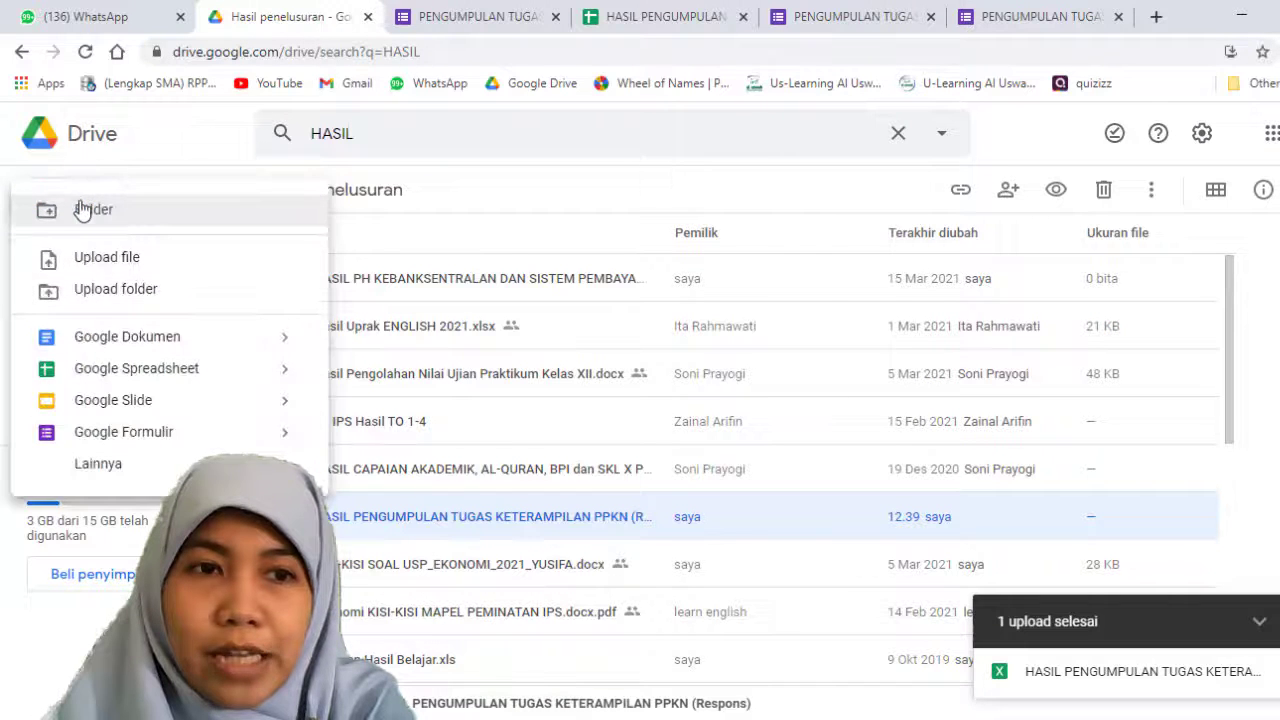
{"action": "left_click", "coordinate": [88, 292]}
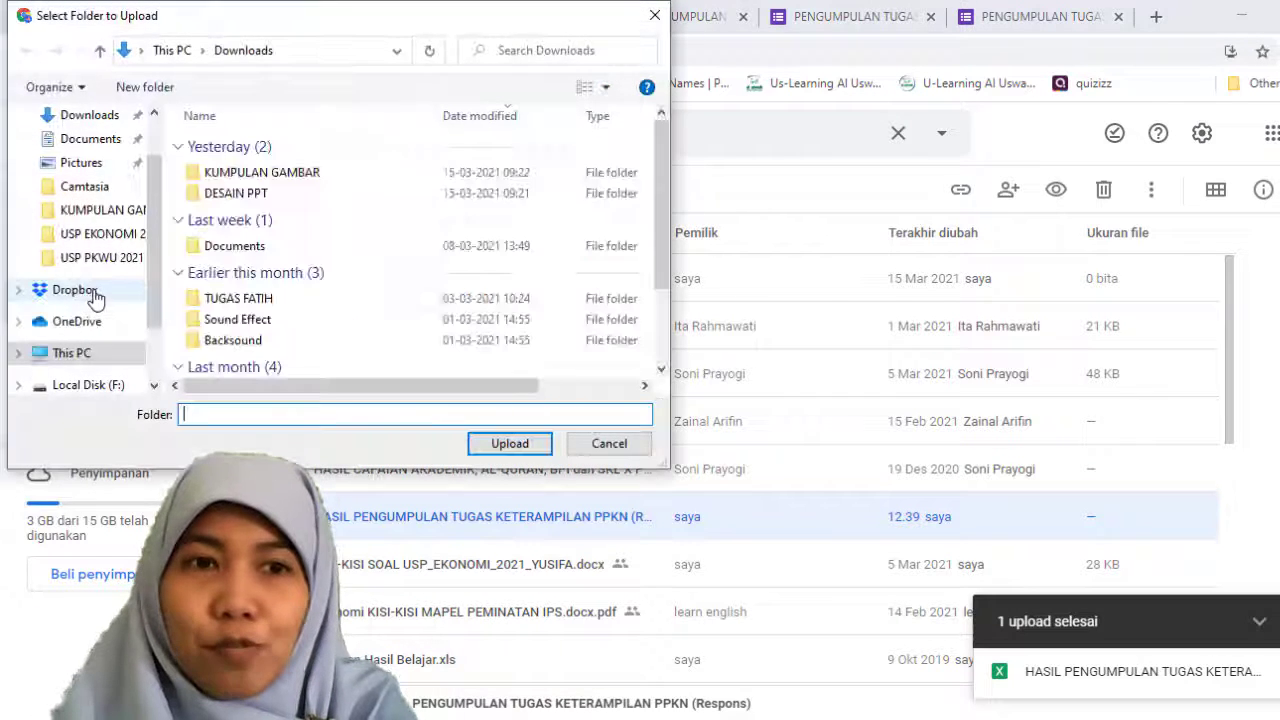
{"action": "left_click", "coordinate": [260, 172]}
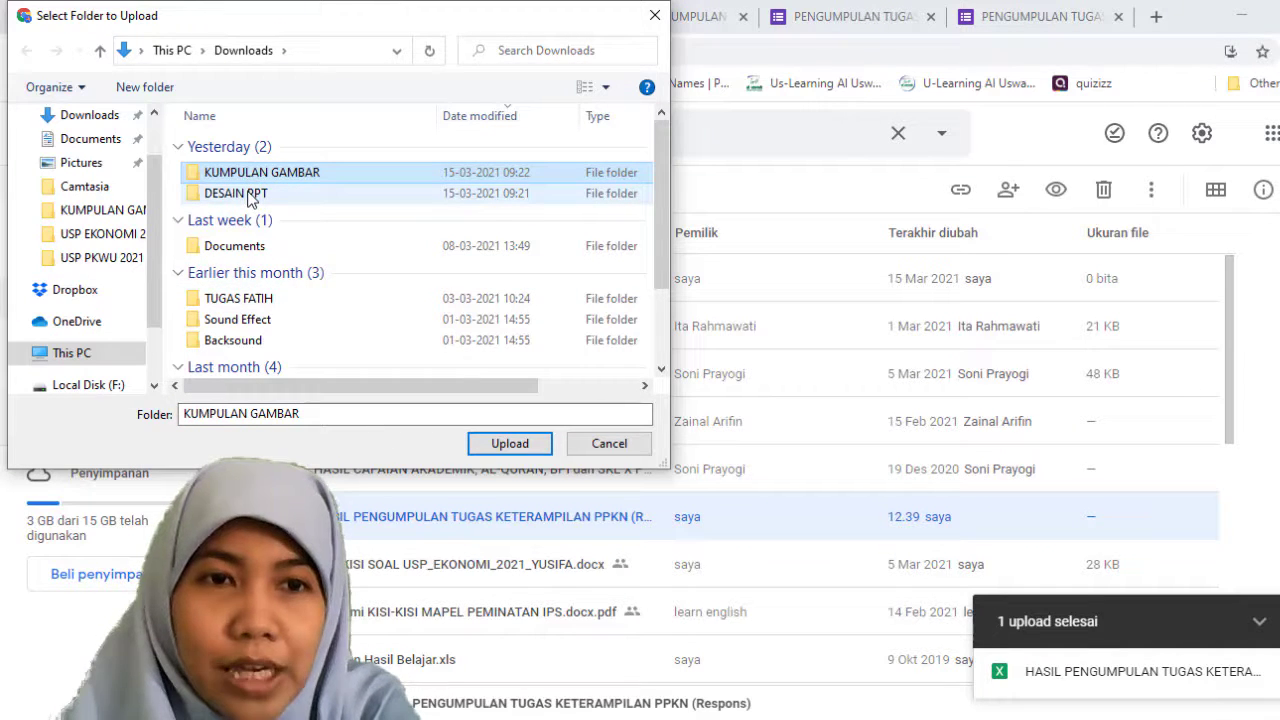
{"action": "left_click", "coordinate": [250, 194]}
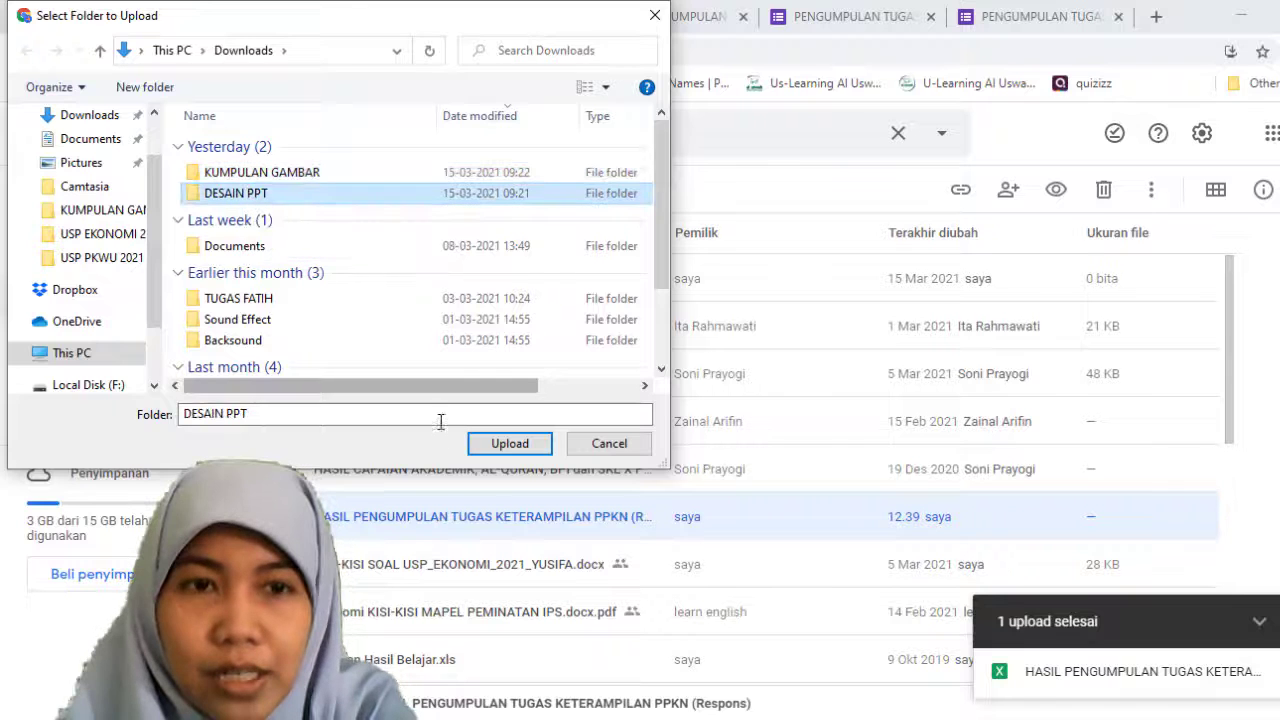
{"action": "left_click", "coordinate": [509, 444]}
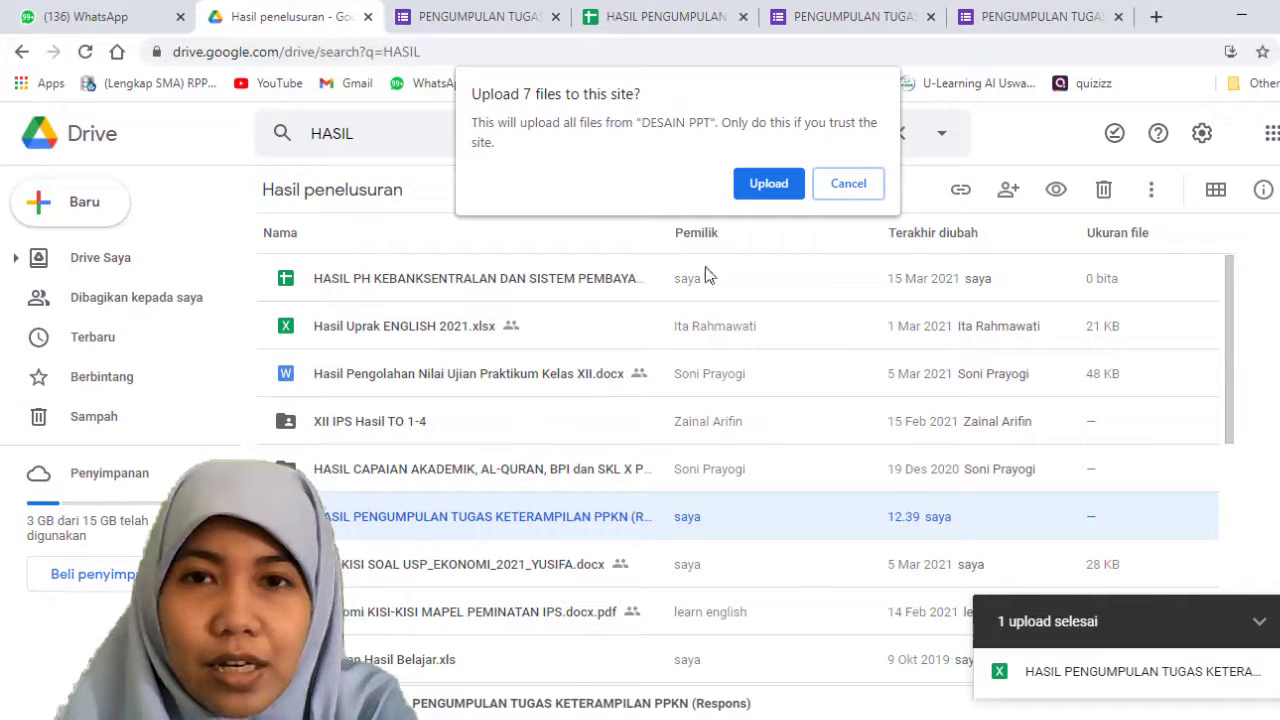
{"action": "left_click", "coordinate": [768, 184]}
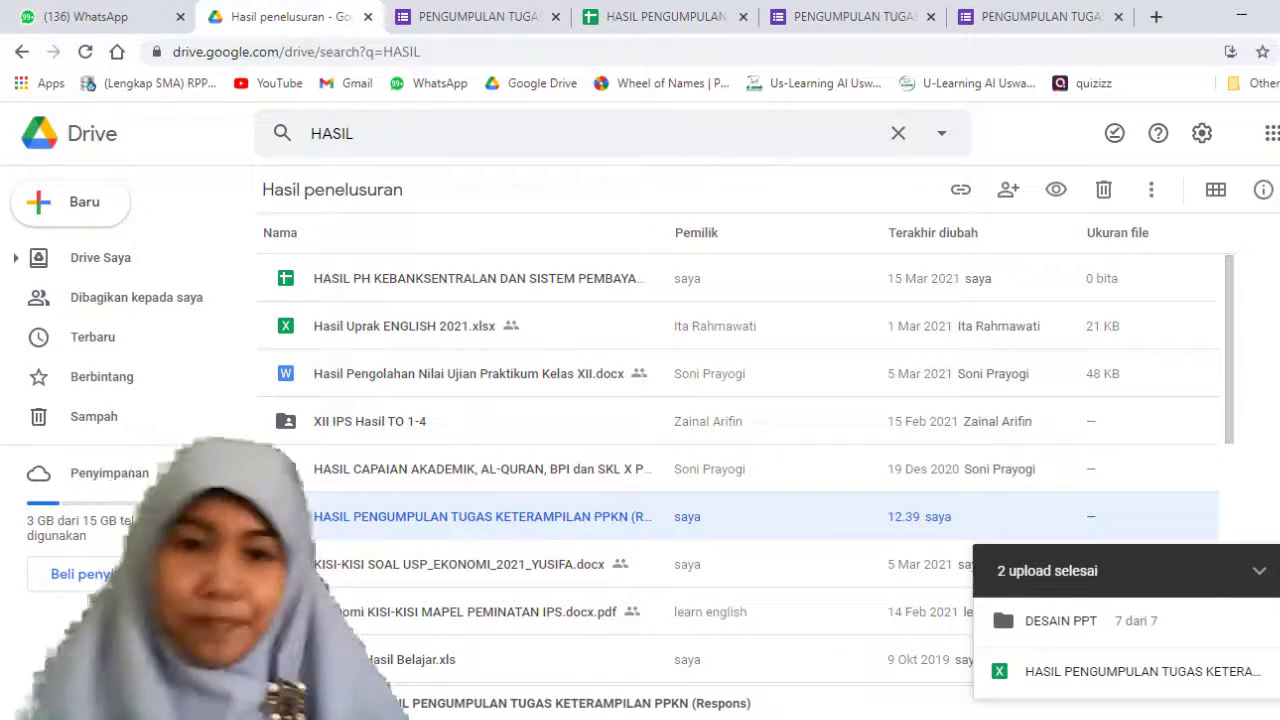
{"action": "left_click", "coordinate": [1279, 571]}
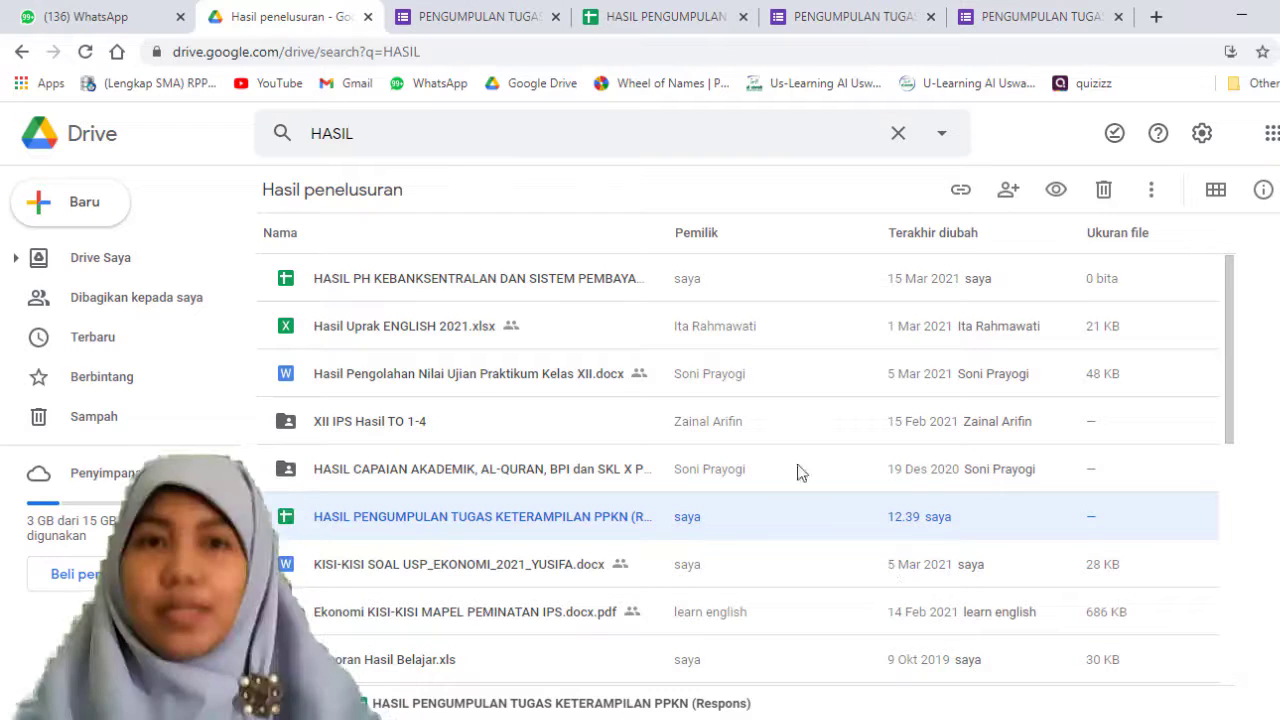
Step: Open the saved links on intip.in, open the PENGUMPULANTUGASPPKN link for editing, and copy its short address
{"action": "left_click", "coordinate": [90, 17]}
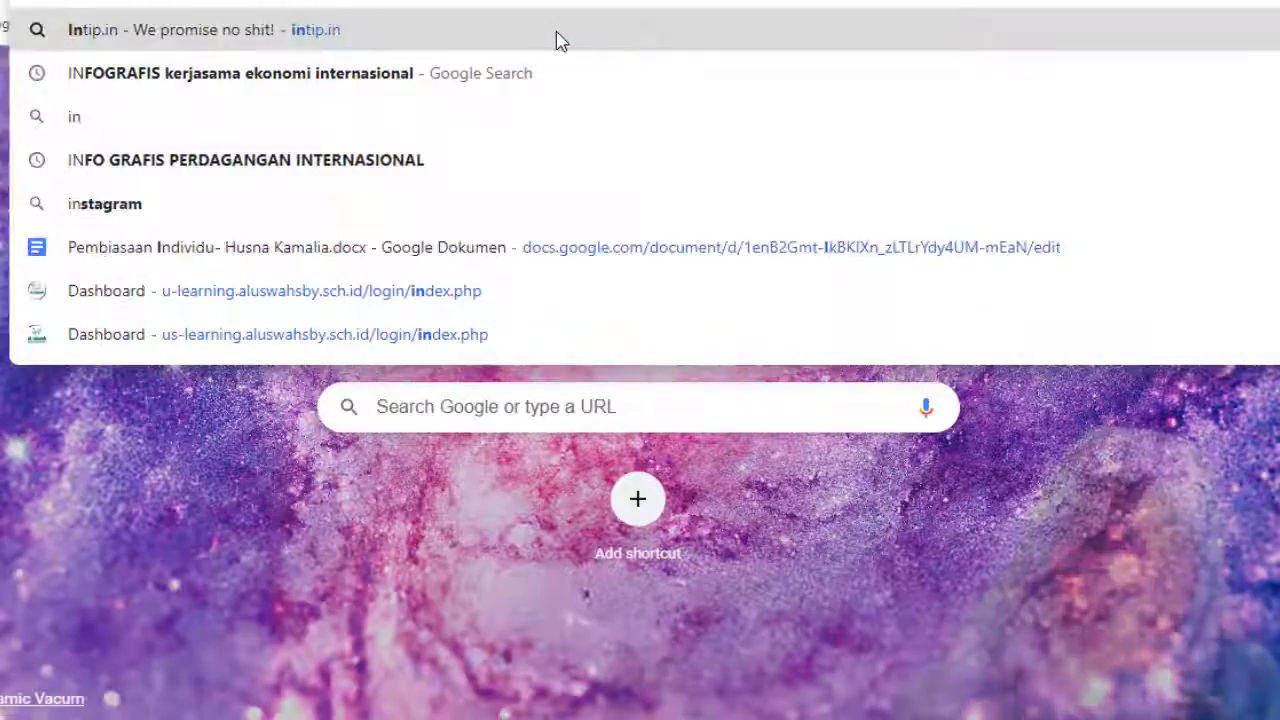
{"action": "key", "text": "Escape"}
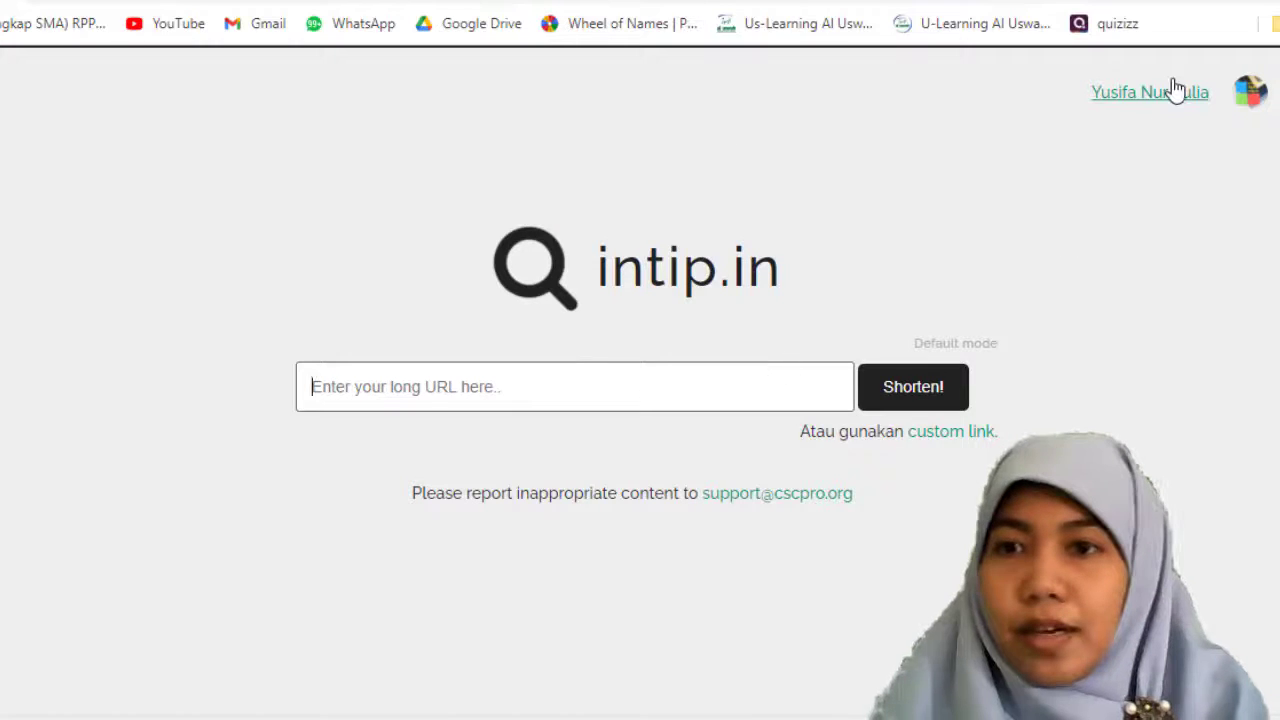
{"action": "left_click", "coordinate": [1175, 91]}
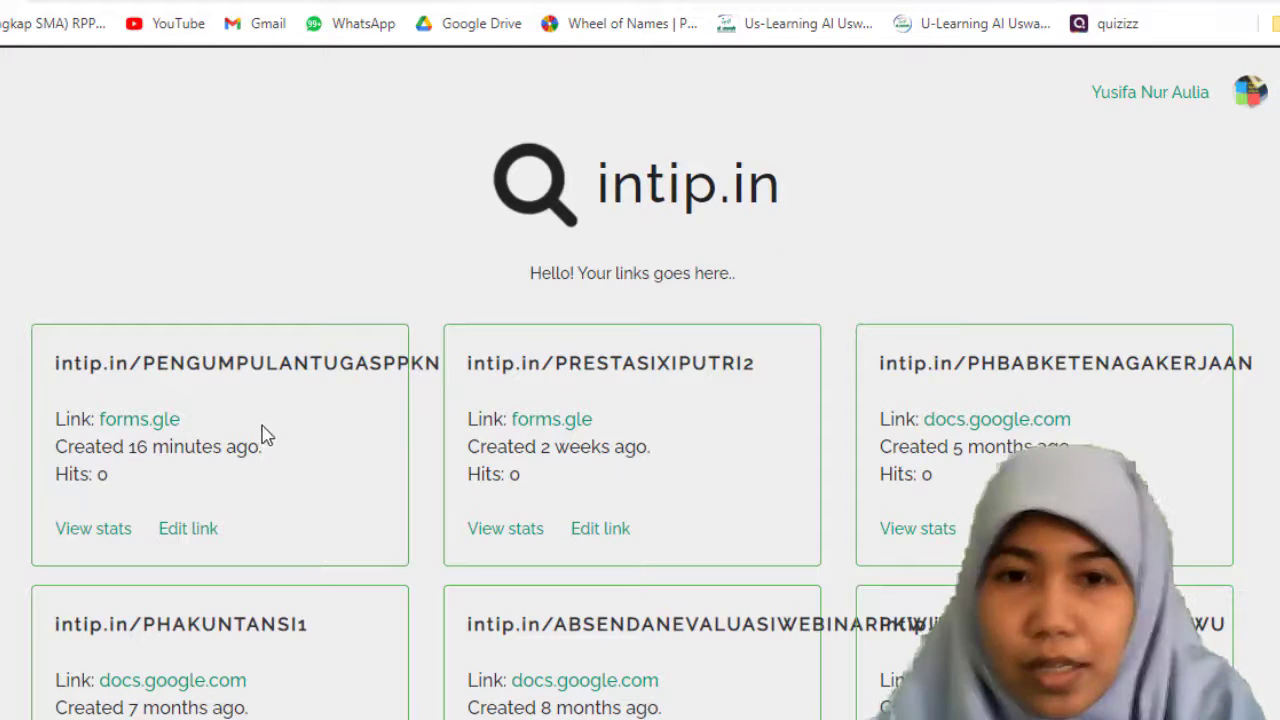
{"action": "left_click_drag", "start_coordinate": [119, 365], "coordinate": [397, 364]}
{"action": "left_click", "coordinate": [82, 365]}
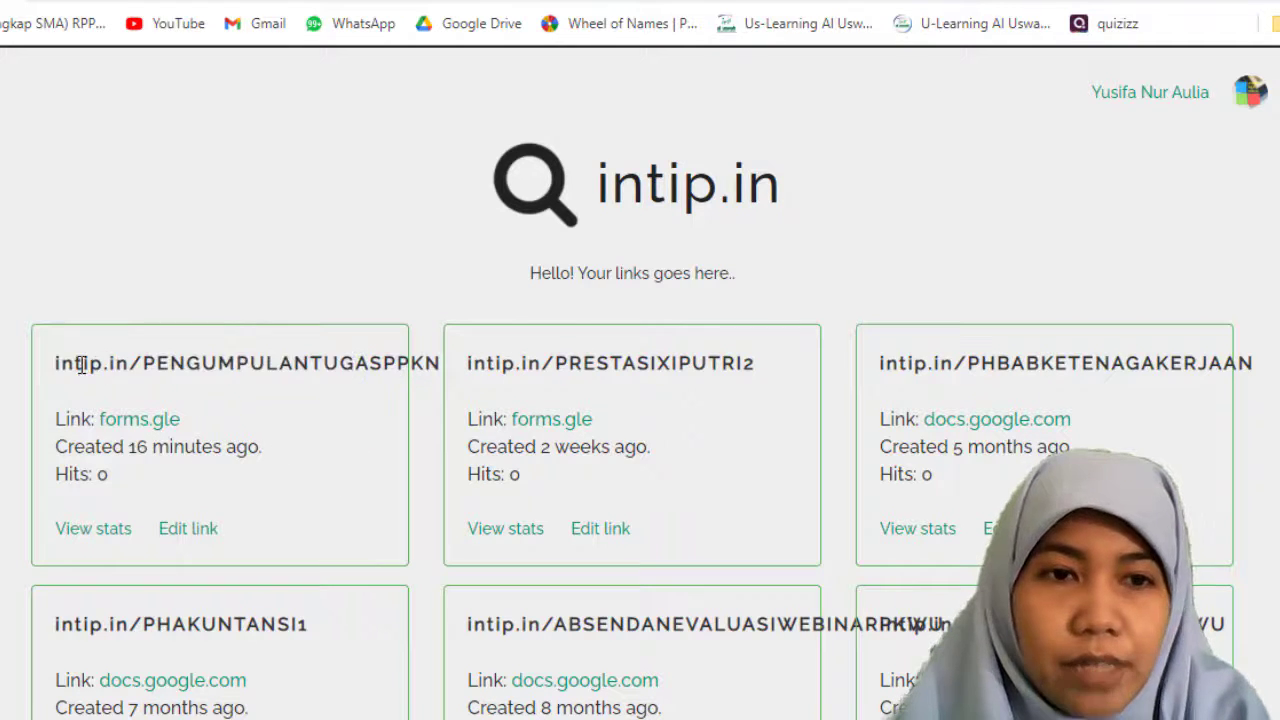
{"action": "left_click_drag", "start_coordinate": [57, 365], "coordinate": [419, 365]}
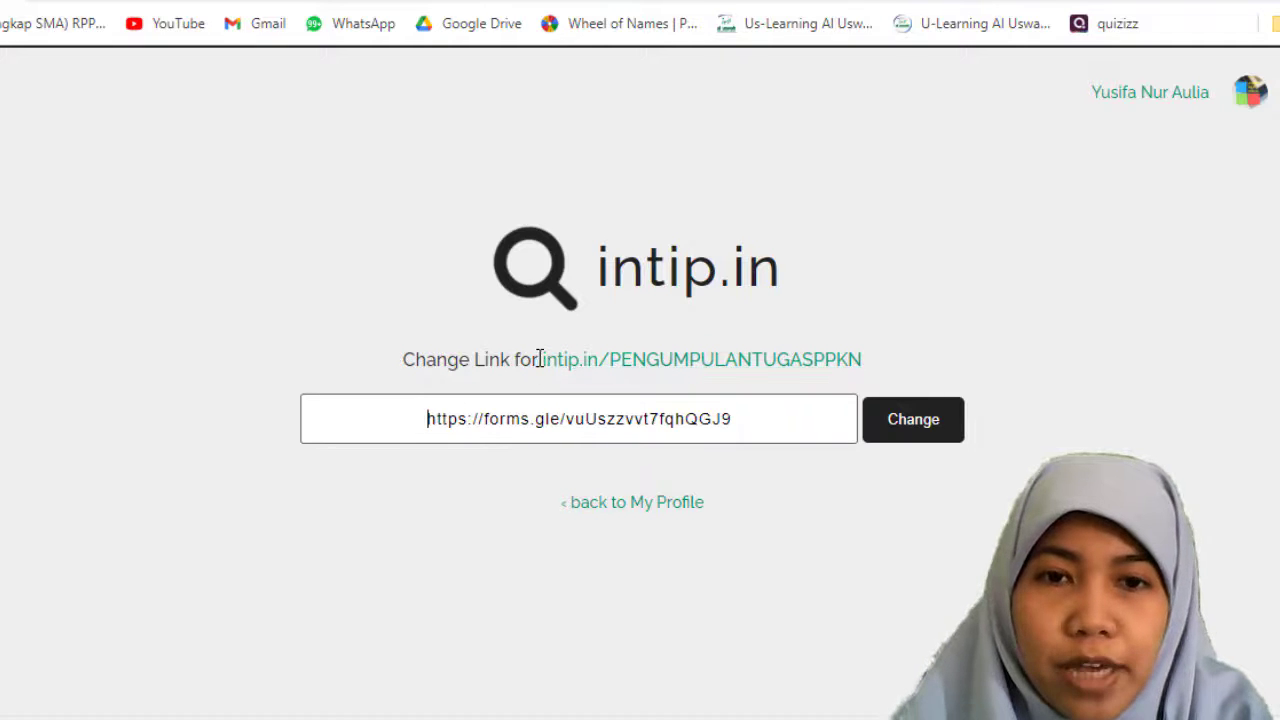
{"action": "left_click_drag", "start_coordinate": [541, 359], "coordinate": [827, 366]}
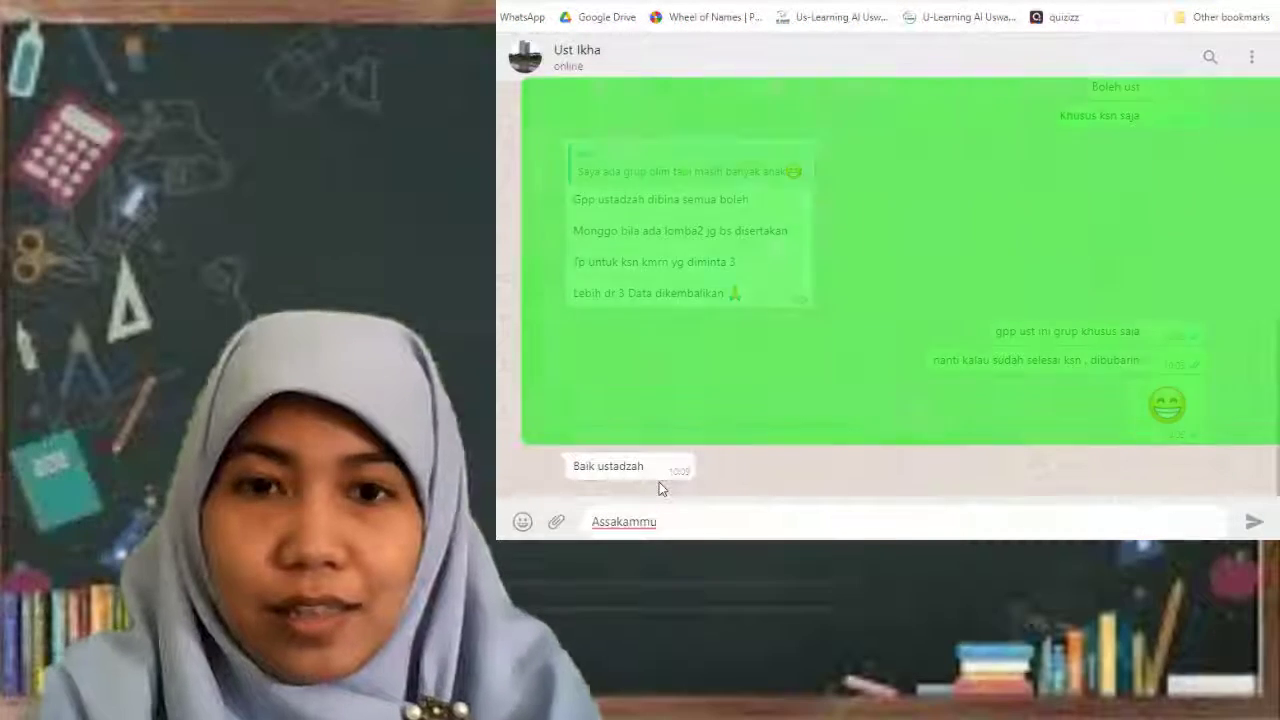
Step: In the WhatsApp chat, send the messages "Assalammu'alaykum ust" and "afwan mau share link tugas UKG membuat gform"
{"action": "type", "text": "'alaykum ust"}
{"action": "key", "text": "Return"}
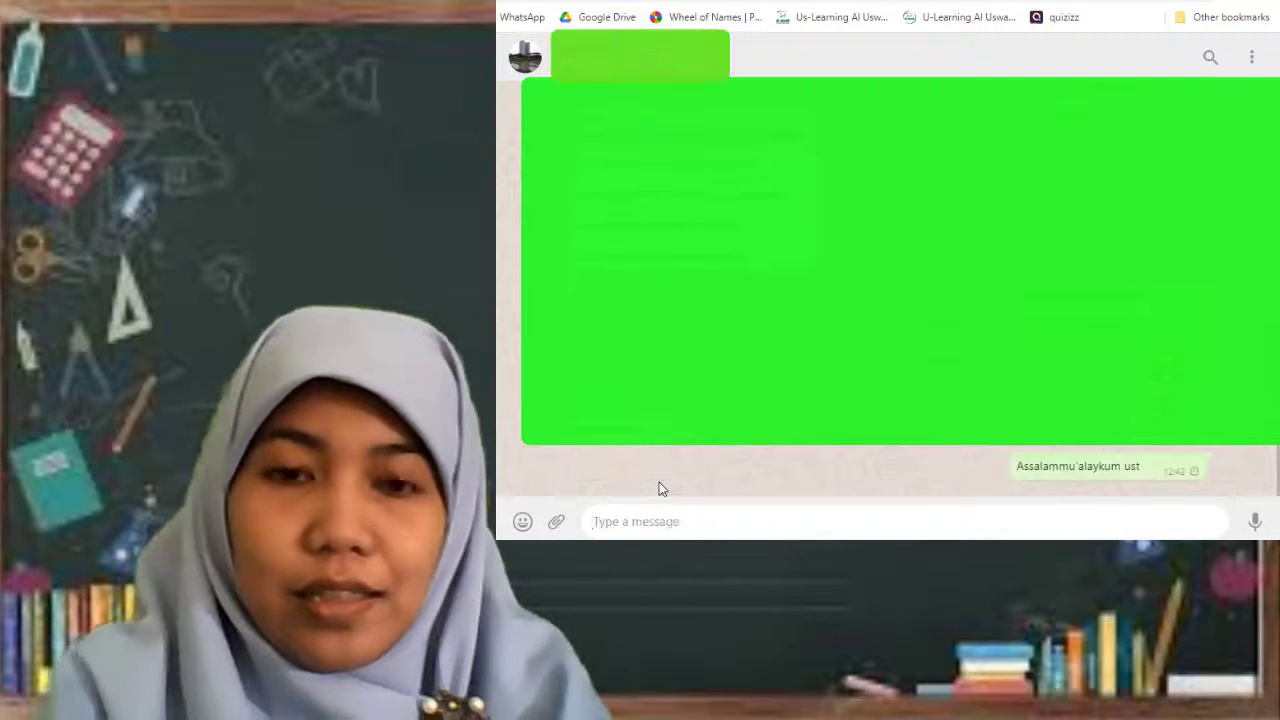
{"action": "type", "text": "afwan mau share link tugas UKG membat fform"}
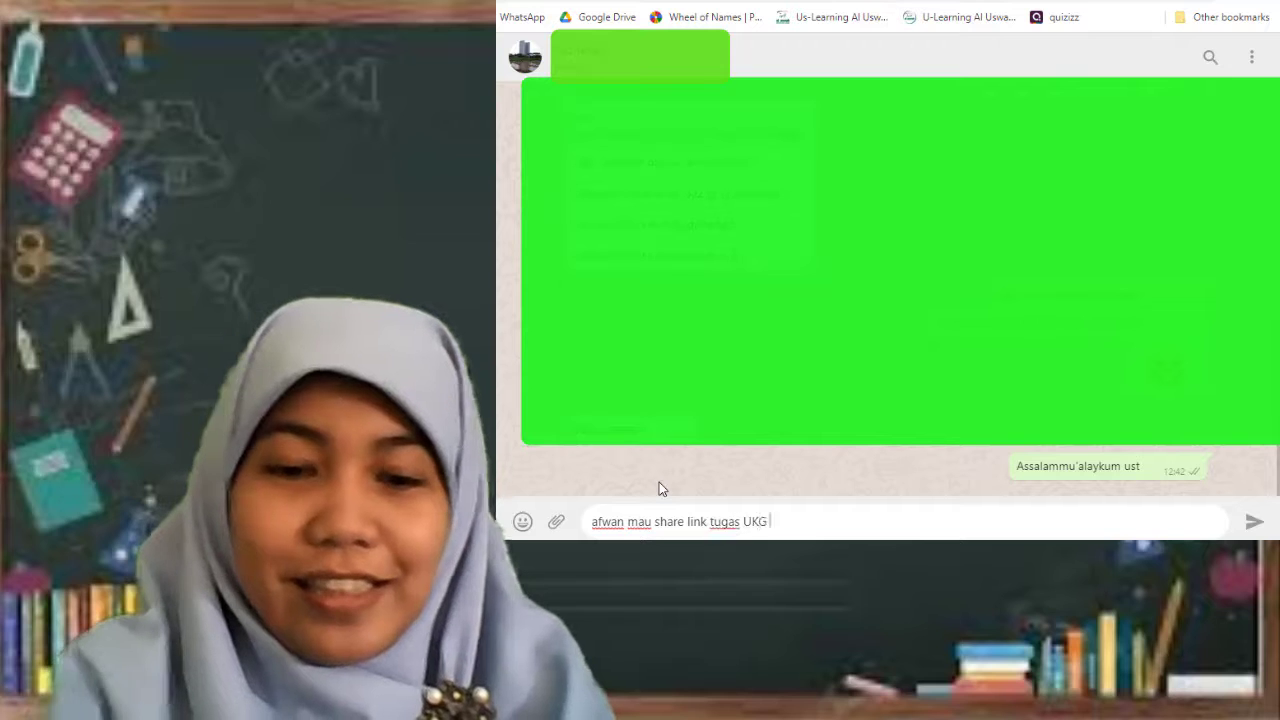
{"action": "key", "text": "BackSpace"}
{"action": "key", "text": "BackSpace"}
{"action": "key", "text": "BackSpace"}
{"action": "key", "text": "BackSpace"}
{"action": "key", "text": "BackSpace"}
{"action": "type", "text": "gform"}
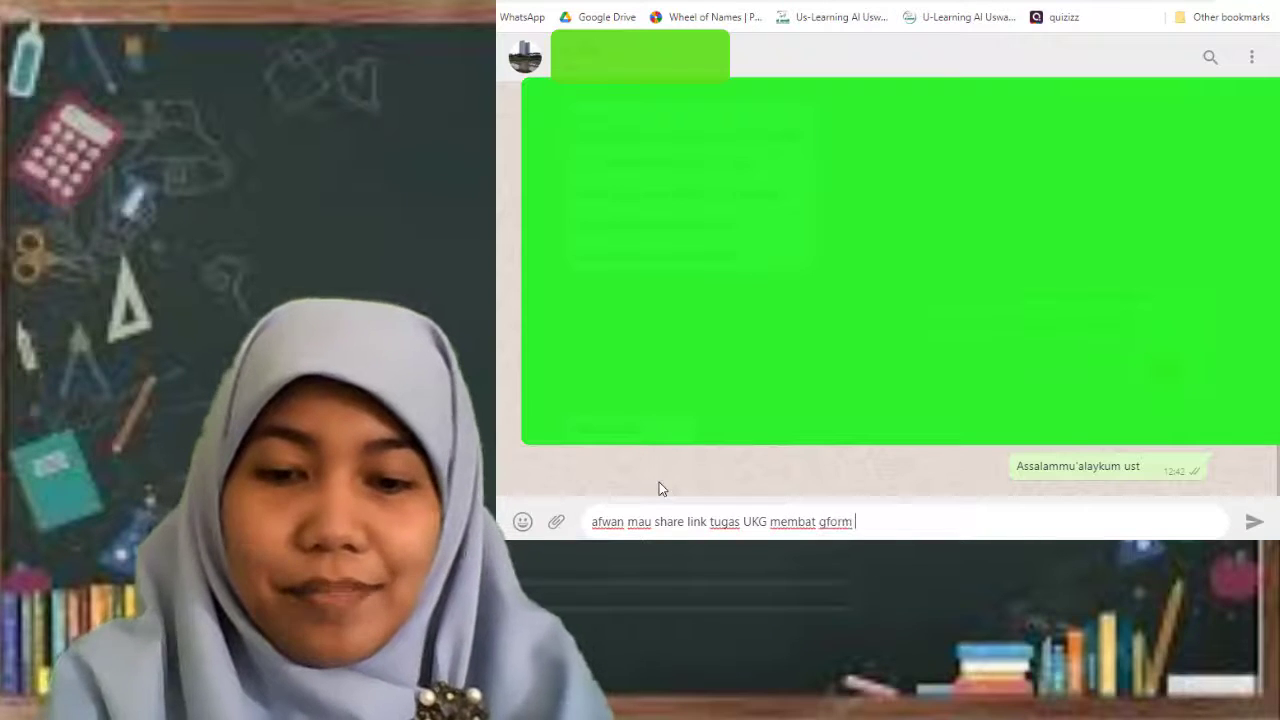
{"action": "key", "text": "BackSpace"}
{"action": "key", "text": "BackSpace"}
{"action": "key", "text": "BackSpace"}
{"action": "key", "text": "BackSpace"}
{"action": "key", "text": "BackSpace"}
{"action": "key", "text": "BackSpace"}
{"action": "key", "text": "BackSpace"}
{"action": "key", "text": "BackSpace"}
{"action": "key", "text": "BackSpace"}
{"action": "type", "text": "uat gform"}
{"action": "key", "text": "Return"}
Step: Send the link intip.in/PENGUMPULANTUGASPPKN and "terima kasih" with a smiling halo emoji, and open the sent link
{"action": "key", "text": "ctrl+v"}
{"action": "key", "text": "Return"}
{"action": "type", "text": "terima kasih"}
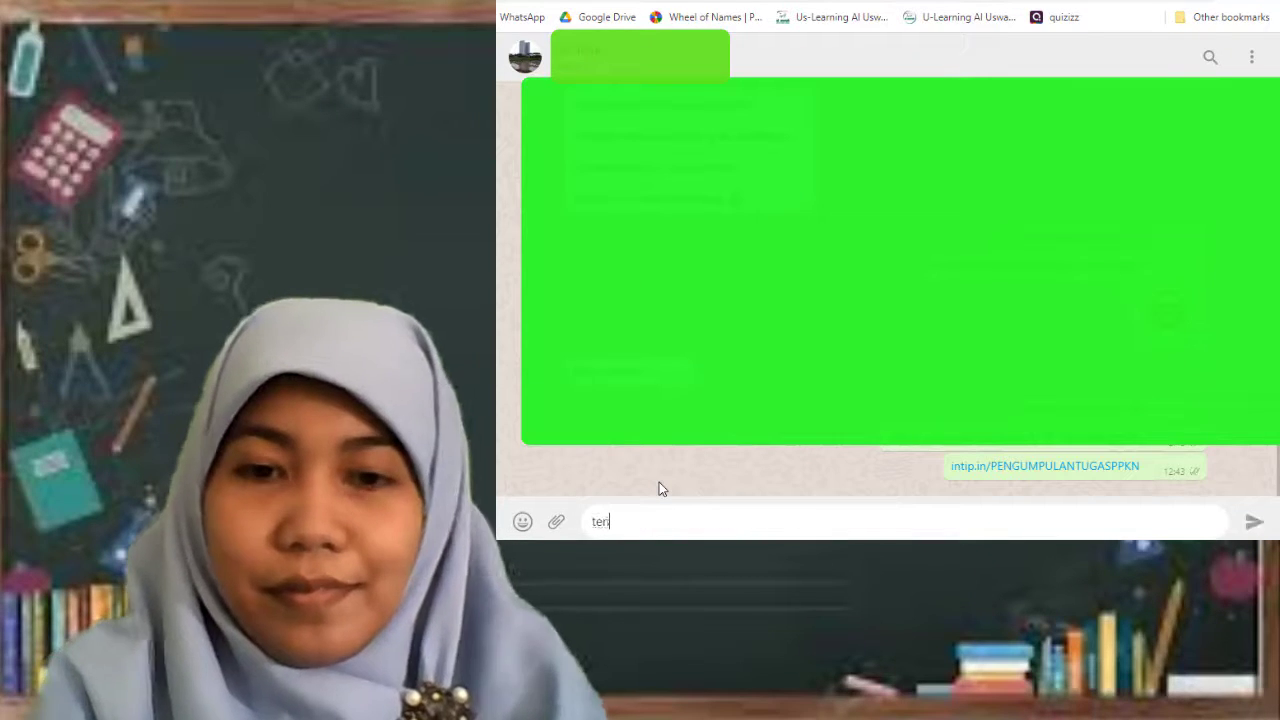
{"action": "left_click", "coordinate": [522, 522]}
{"action": "left_click", "coordinate": [659, 482]}
{"action": "key", "text": "Return"}
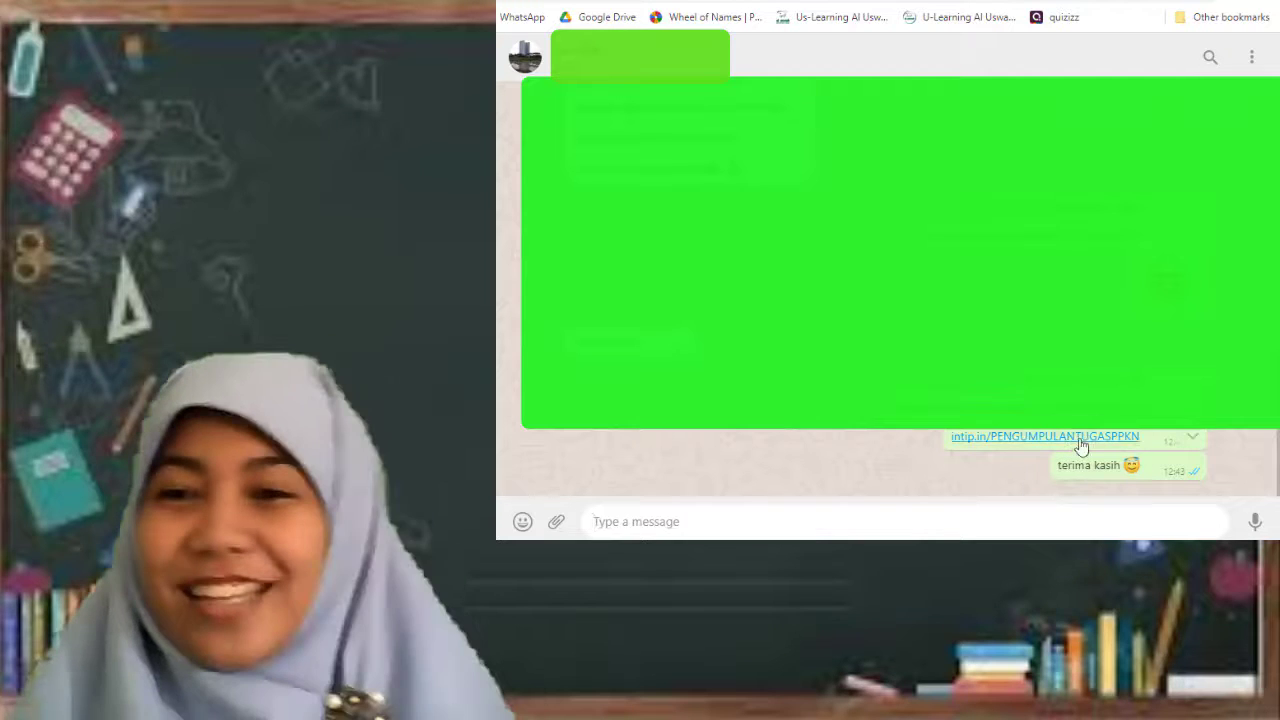
{"action": "left_click", "coordinate": [1080, 446]}
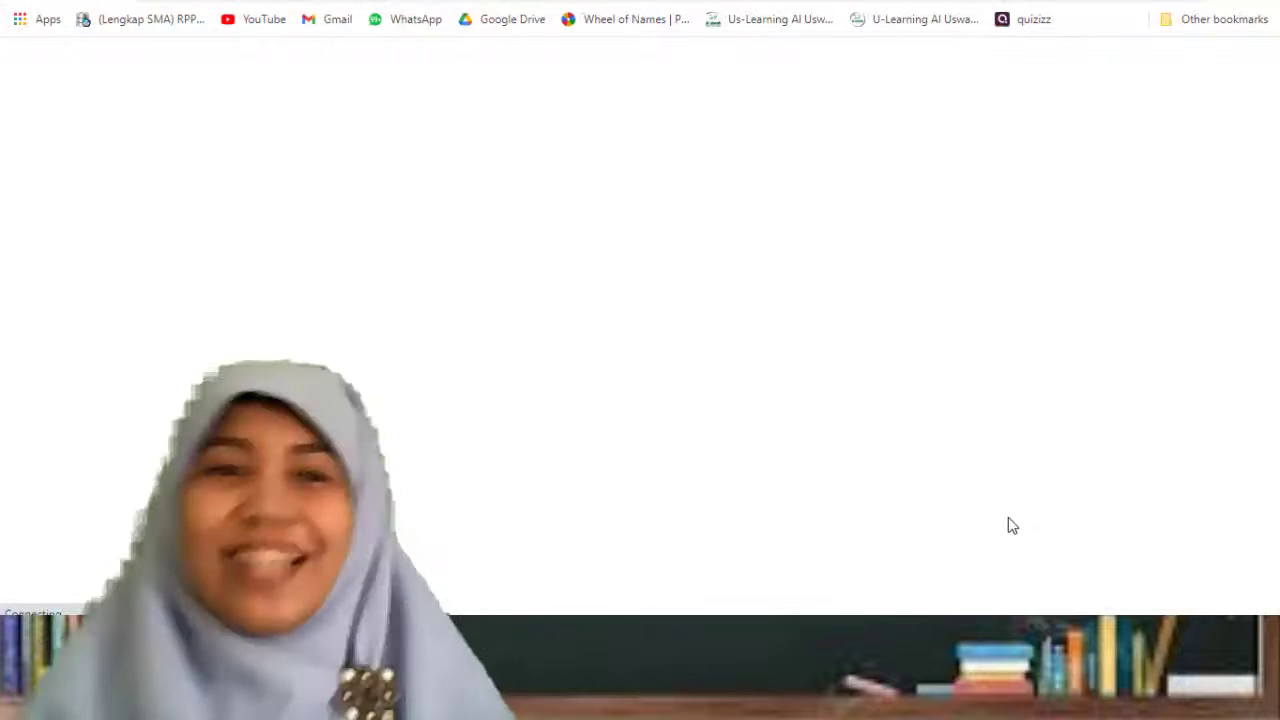